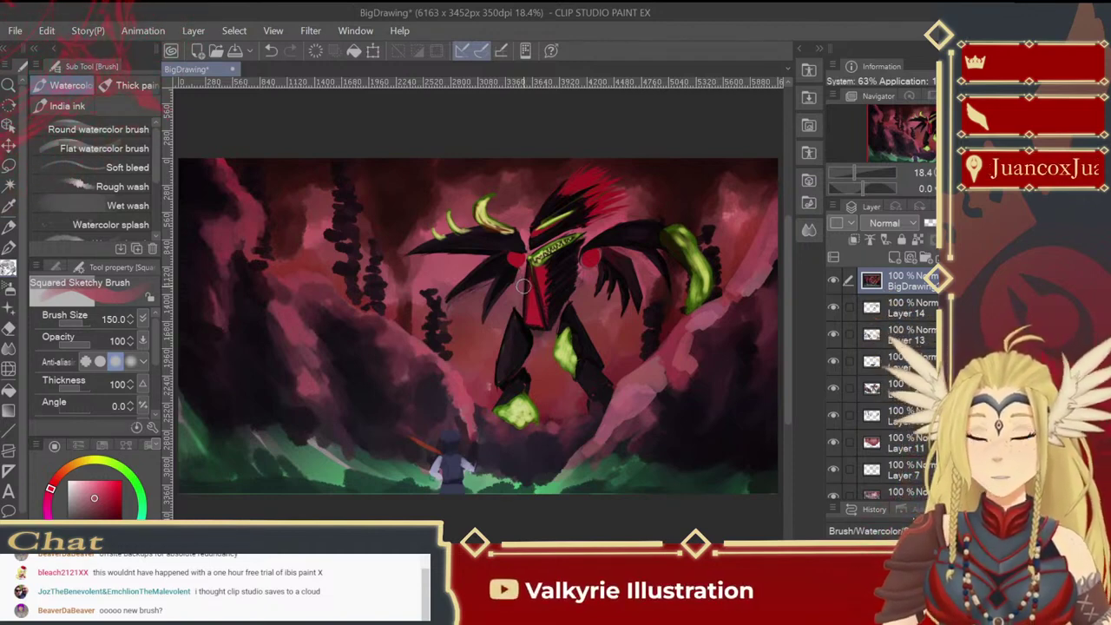
Step: Try pale pink strokes with the Squared Sketchy Brush beside the creature's leg and on the large rock's ridge, undoing each
mouse_move(475, 321)
mouse_down()
mouse_move(480, 350)
mouse_move(504, 345)
mouse_move(492, 320)
mouse_up()
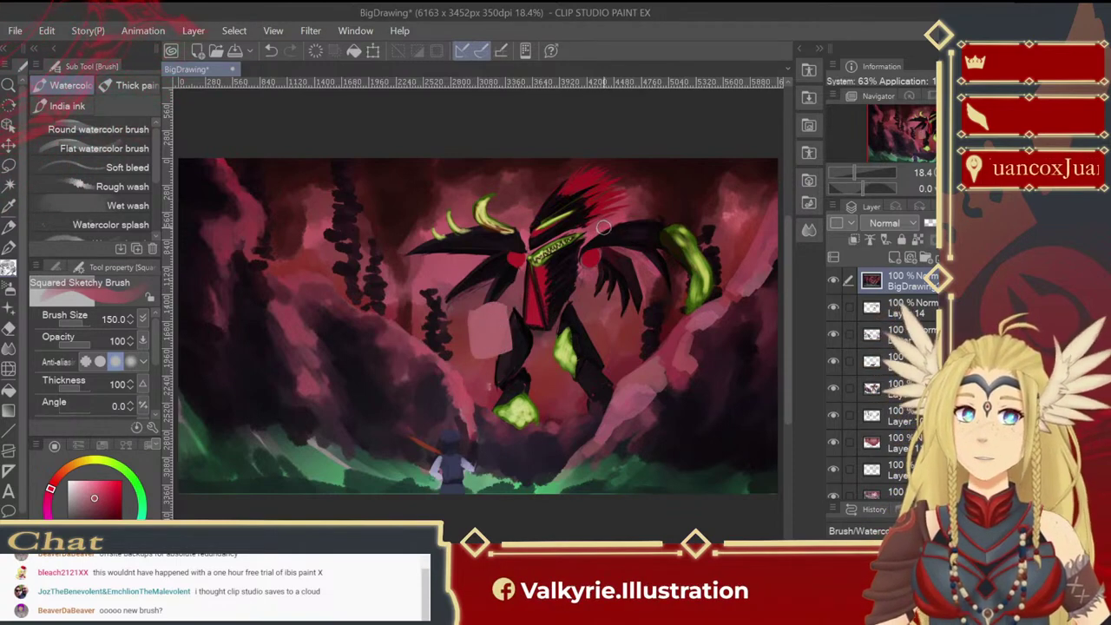
key(ctrl+z)
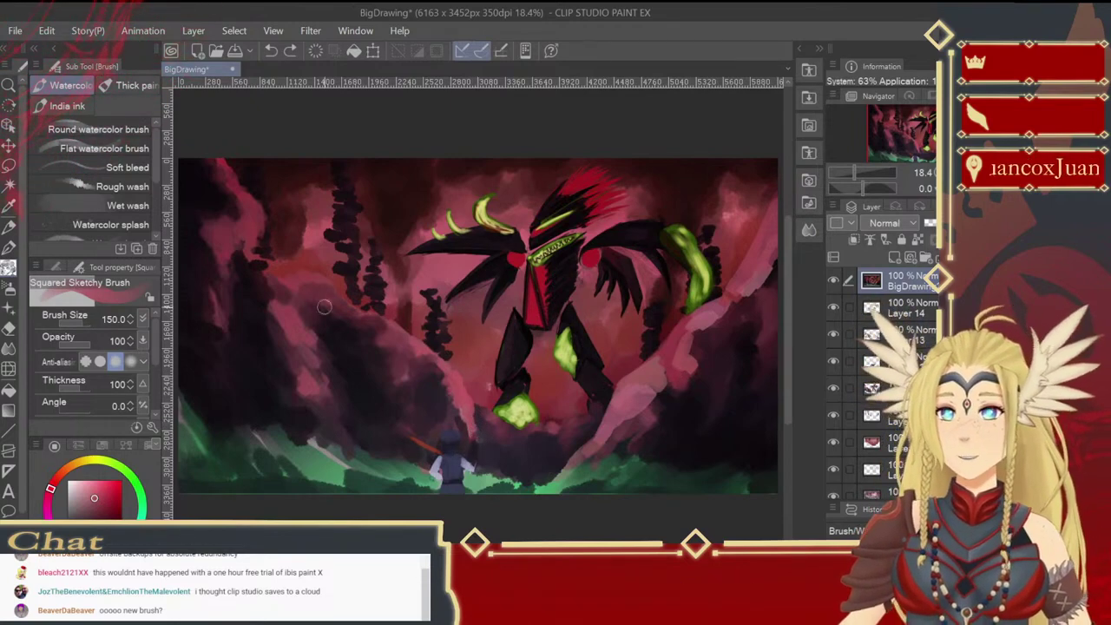
click(9, 84)
click(490, 347)
click(498, 359)
click(511, 379)
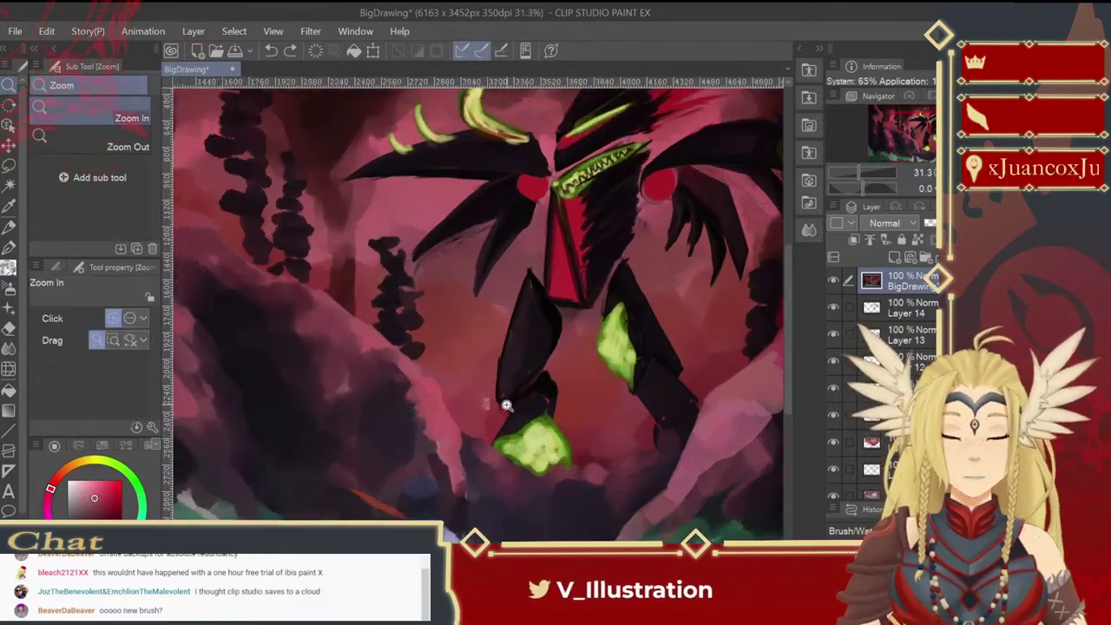
drag(505, 390, 554, 408)
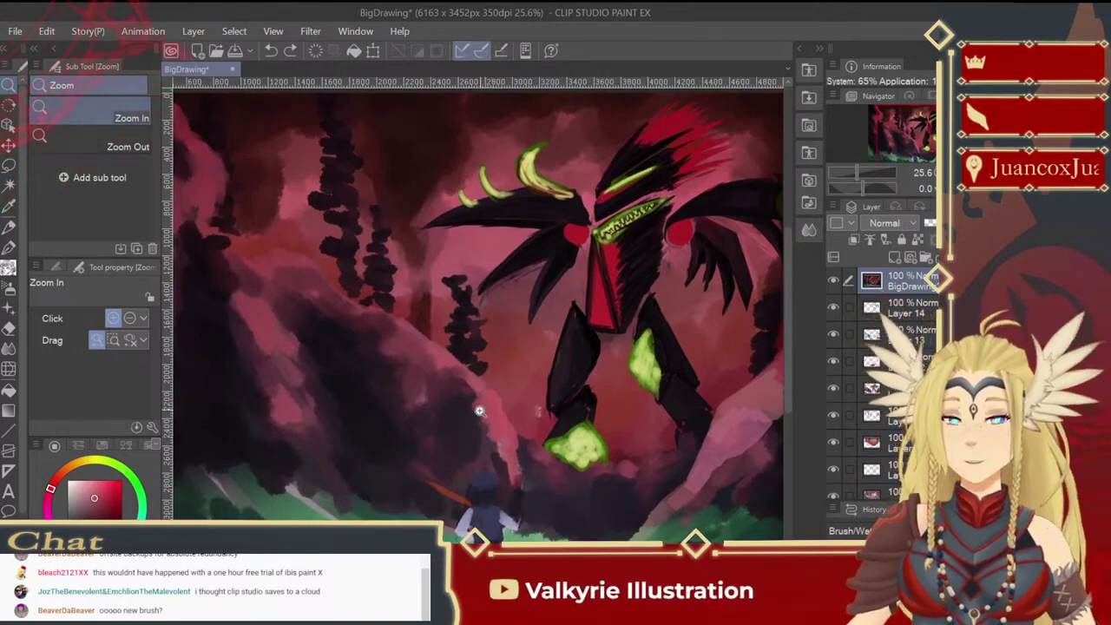
click(9, 268)
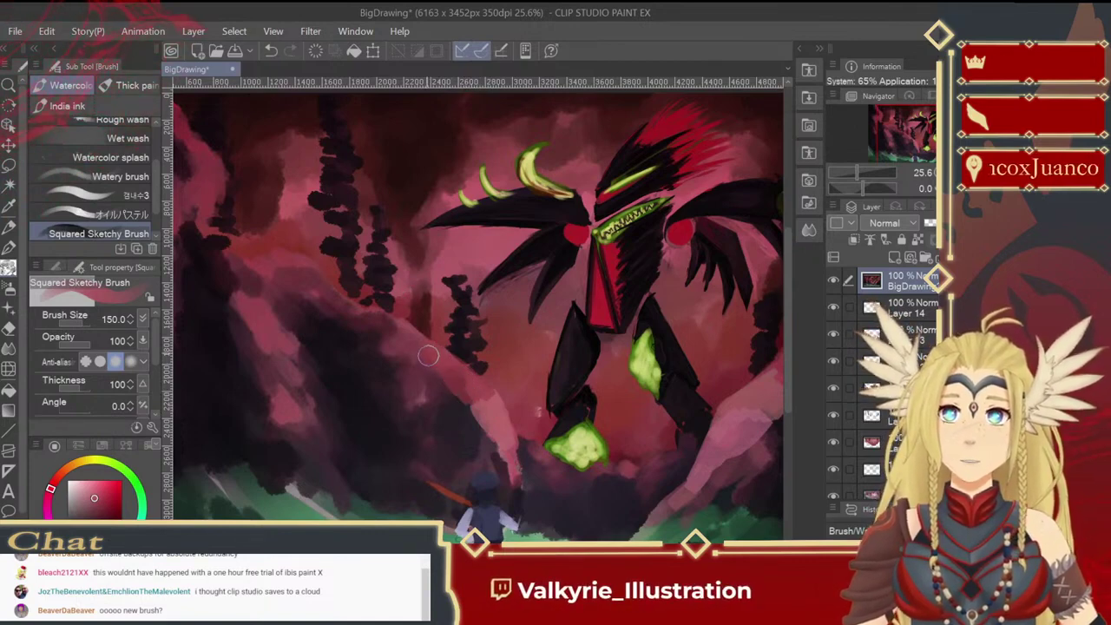
mouse_move(412, 347)
mouse_down()
mouse_move(377, 320)
mouse_move(385, 329)
mouse_up()
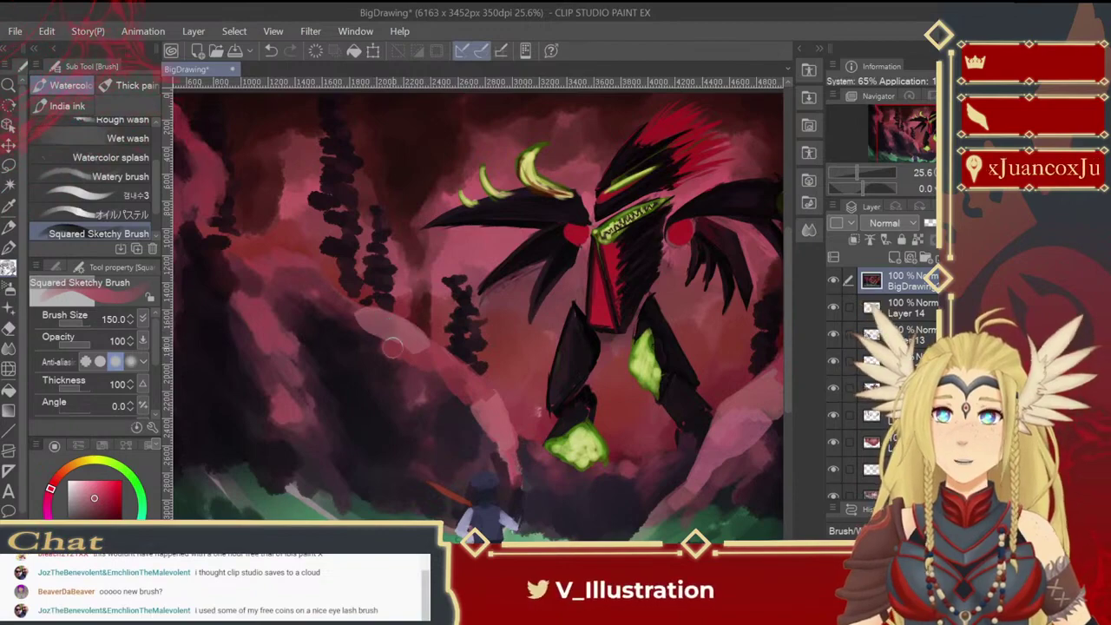
key(ctrl+z)
Step: Paint light pink highlights along the lower ridge and upper crest of the large rock with the Squared Sketchy Brush
drag(459, 383, 531, 399)
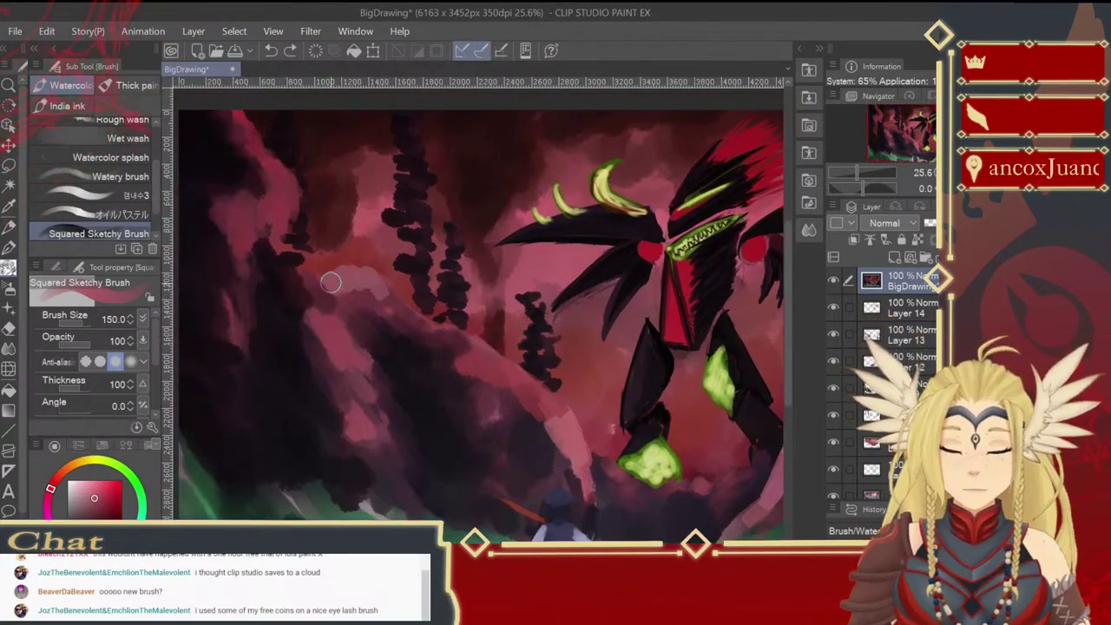
mouse_move(317, 285)
mouse_down()
mouse_move(281, 254)
mouse_move(276, 227)
mouse_move(286, 219)
mouse_move(291, 235)
mouse_up()
mouse_move(307, 296)
mouse_down()
mouse_move(312, 331)
mouse_move(319, 312)
mouse_move(342, 296)
mouse_up()
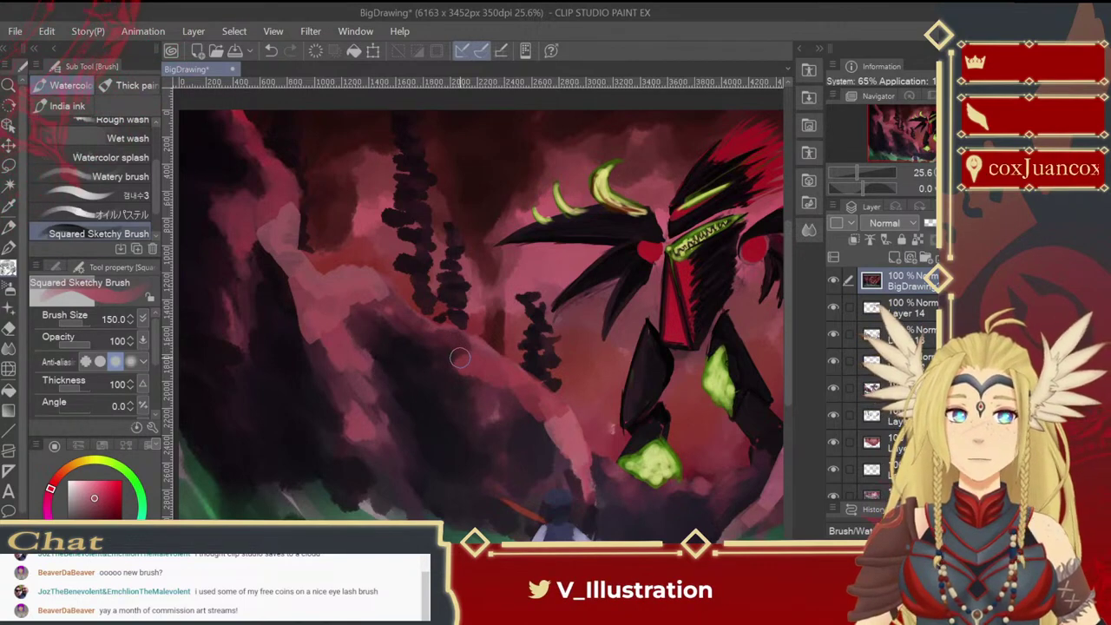
Step: Try more light pink strokes on the rock's shaded slope and over the dark spires, undoing each one
drag(450, 332, 499, 348)
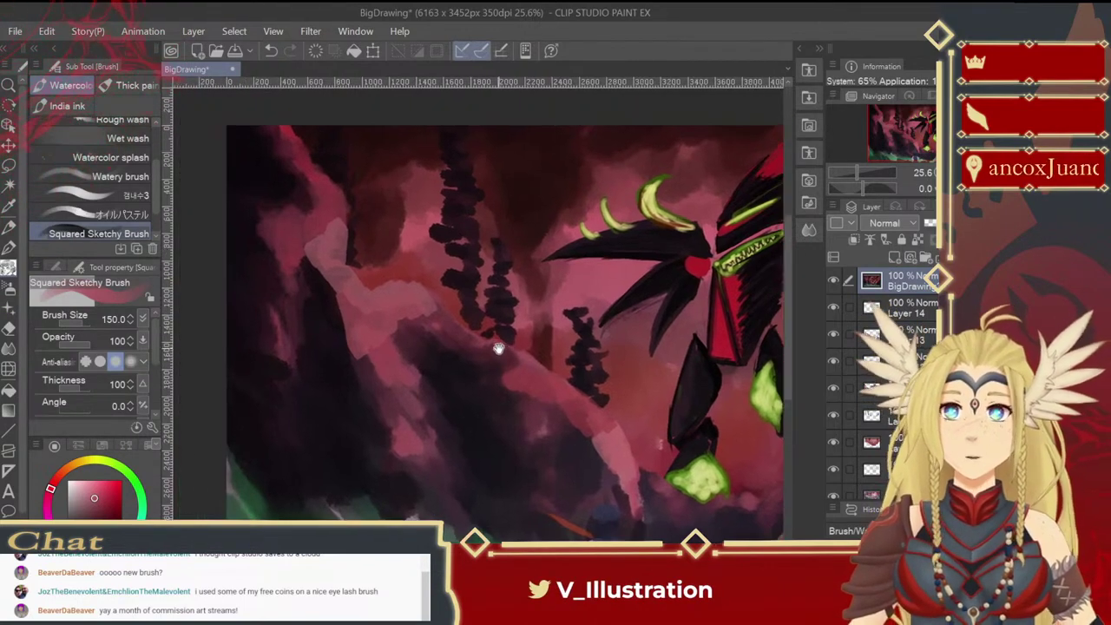
drag(426, 305, 458, 344)
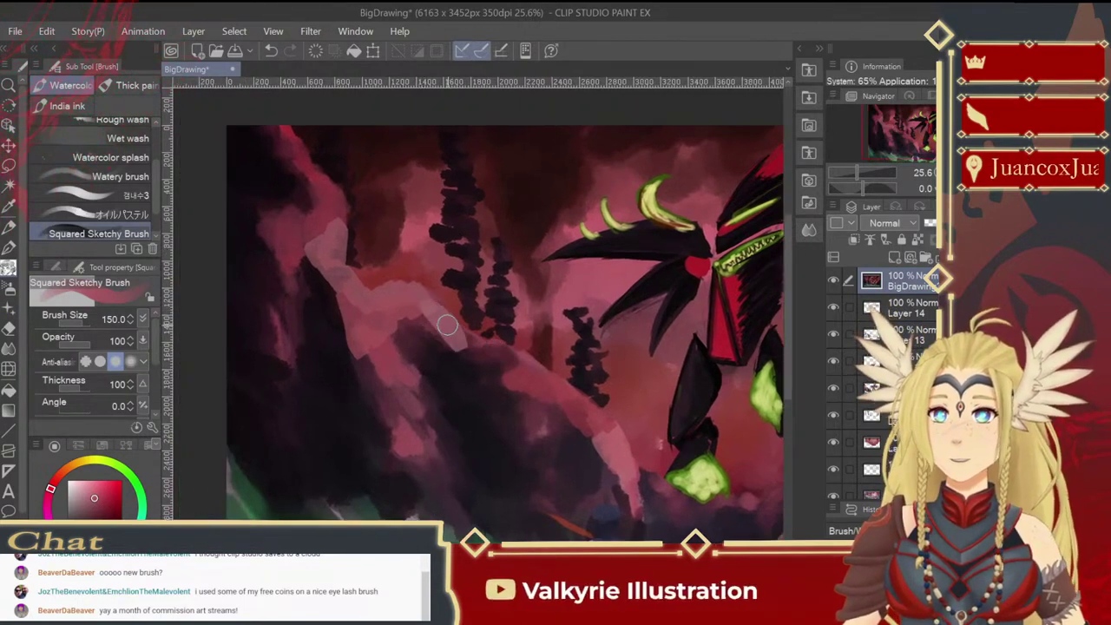
key(ctrl+z)
drag(393, 334, 423, 379)
key(ctrl+z)
mouse_move(484, 178)
mouse_down()
mouse_move(453, 209)
mouse_move(501, 199)
mouse_move(519, 253)
mouse_up()
key(ctrl+z)
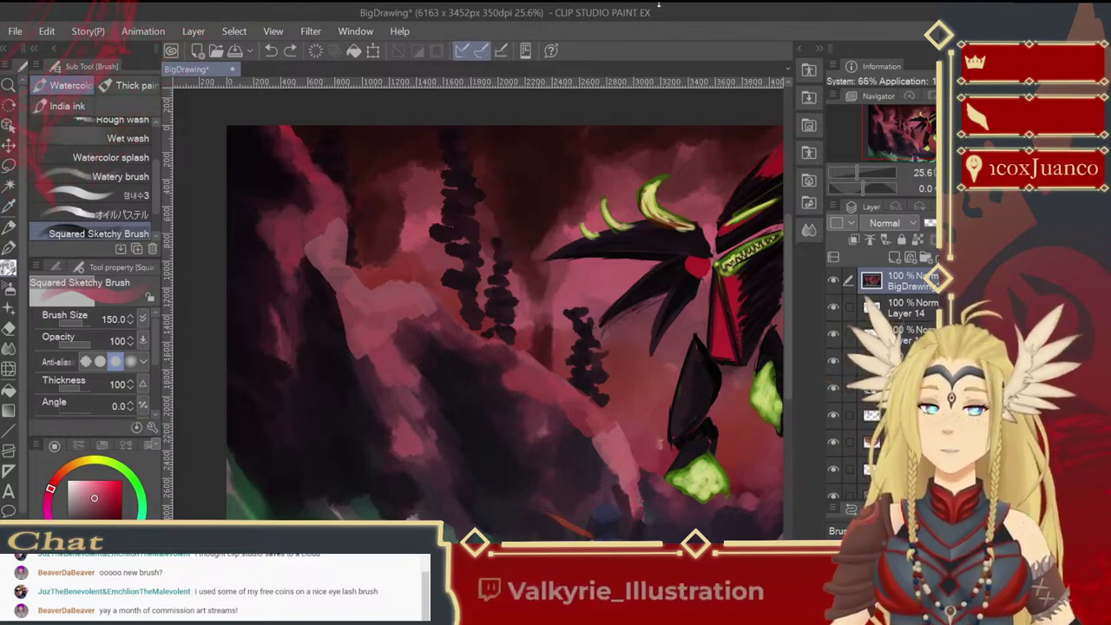
Step: Review the Squared Sketchy Brush's Color Jitter settings in its sub tool details
drag(490, 142, 668, 52)
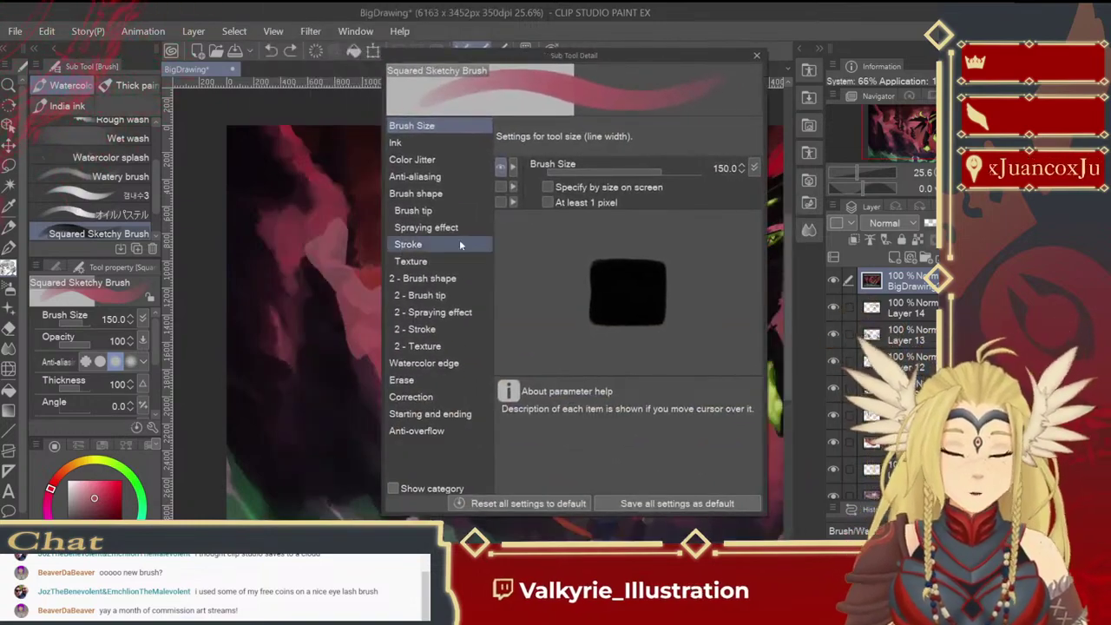
click(456, 159)
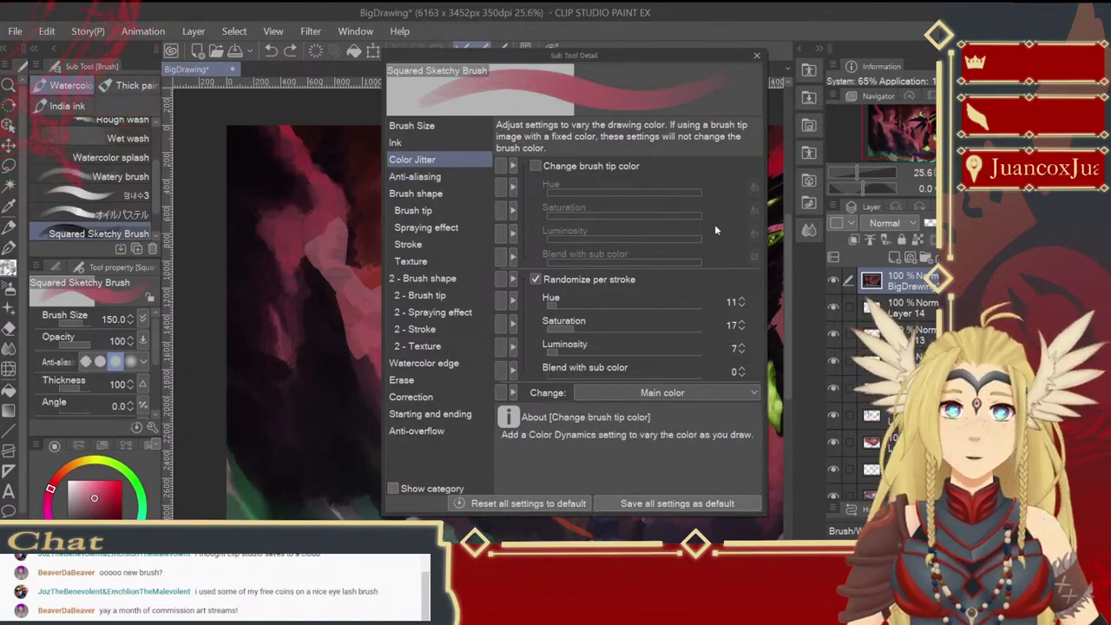
click(756, 55)
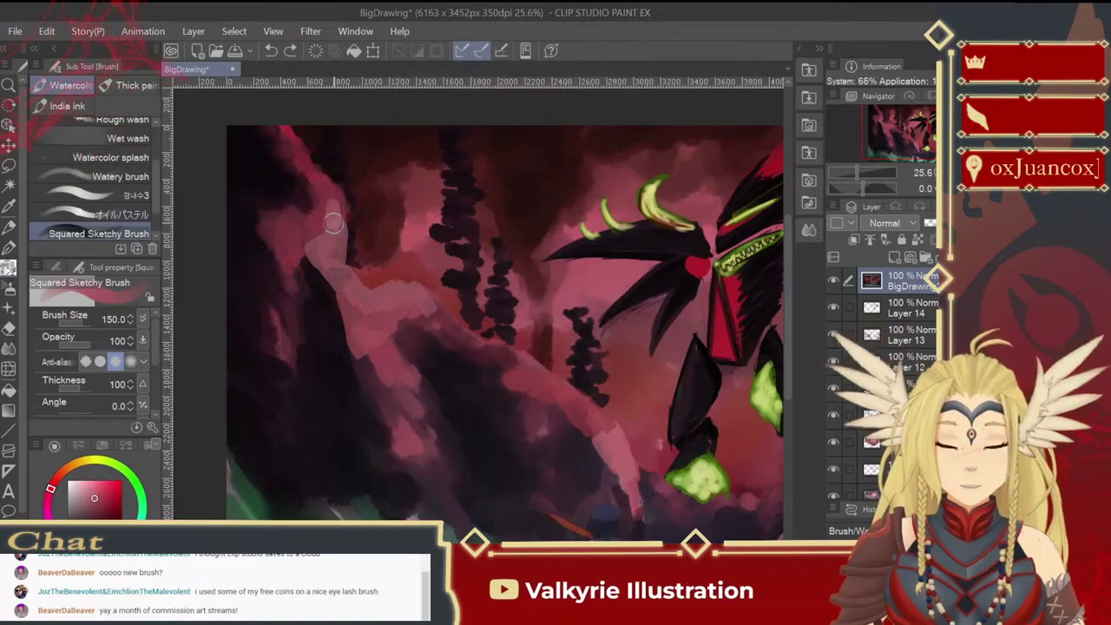
Step: Paint muted red, pink and greyish mauve facets on the rock's lit slopes, sampling the colours from the painting
alt+click(336, 192)
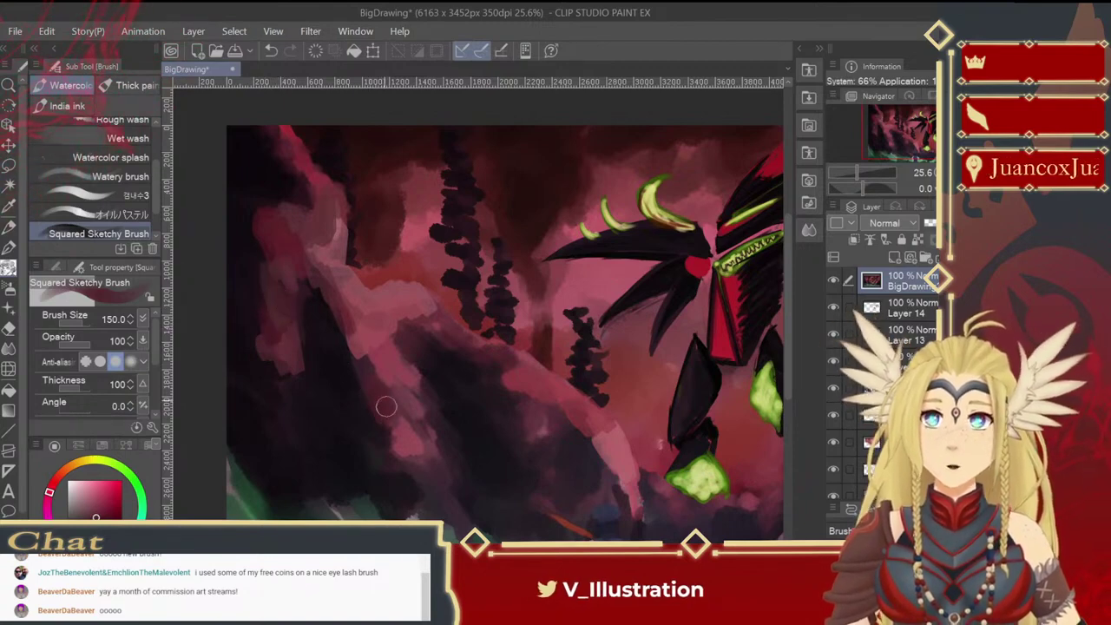
alt+click(433, 429)
drag(427, 427, 410, 454)
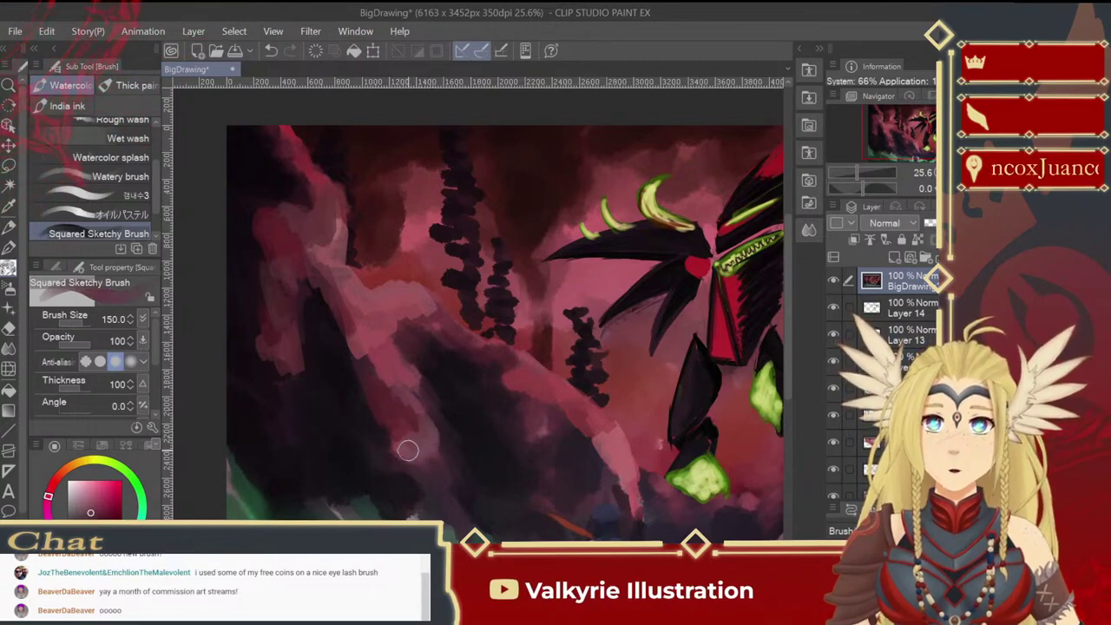
mouse_move(385, 383)
mouse_down()
mouse_move(415, 402)
mouse_move(421, 375)
mouse_move(448, 395)
mouse_move(441, 406)
mouse_move(398, 374)
mouse_move(447, 397)
mouse_move(415, 384)
mouse_up()
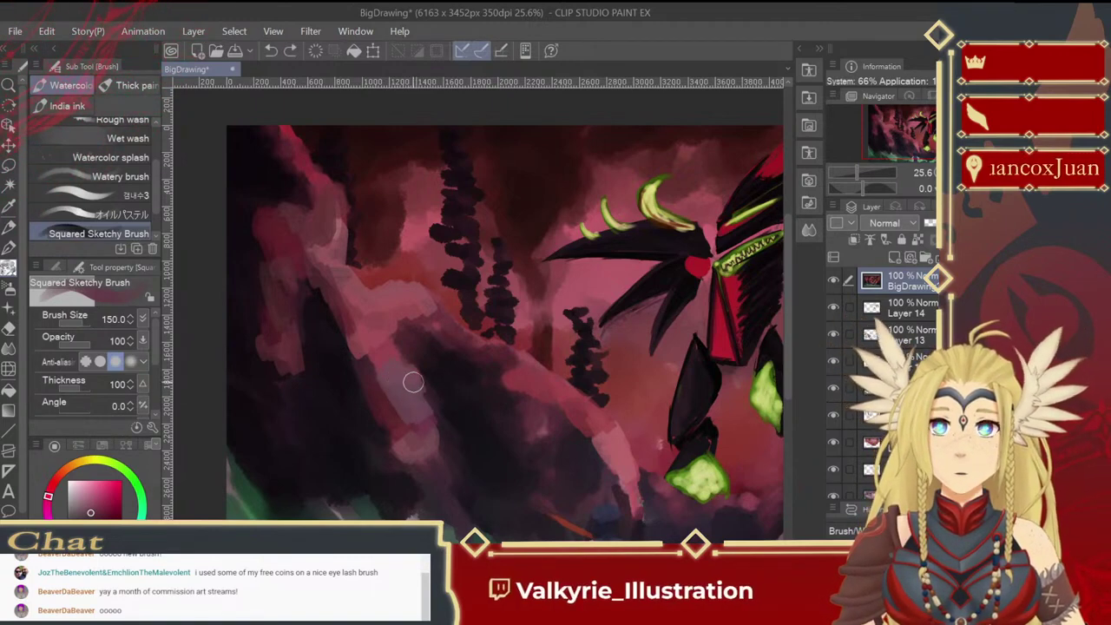
alt+click(376, 354)
drag(373, 338, 388, 361)
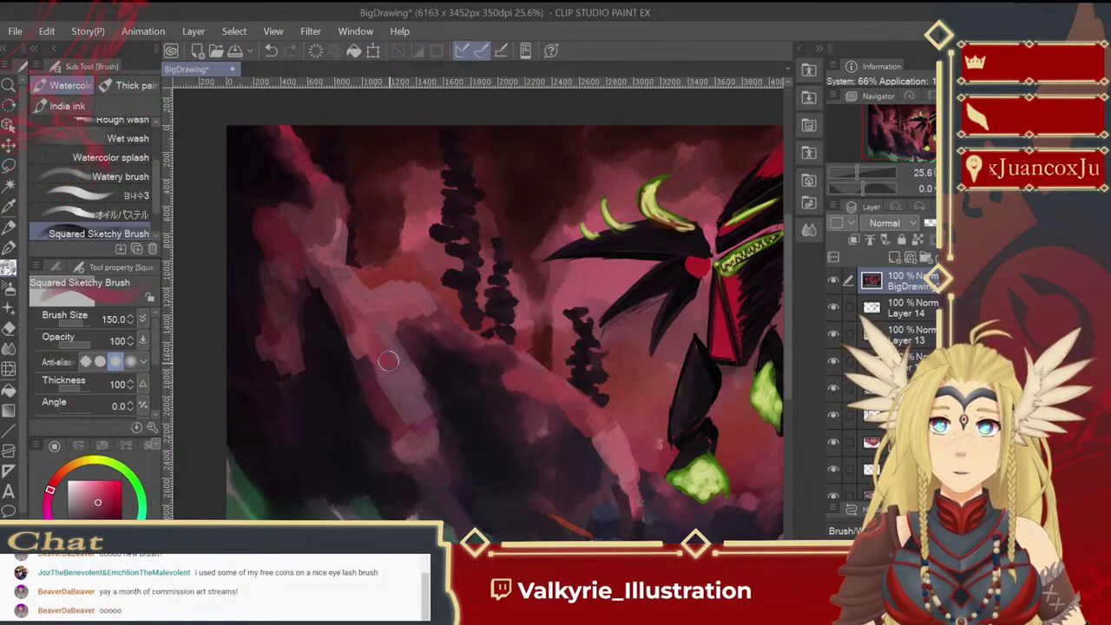
alt+click(434, 326)
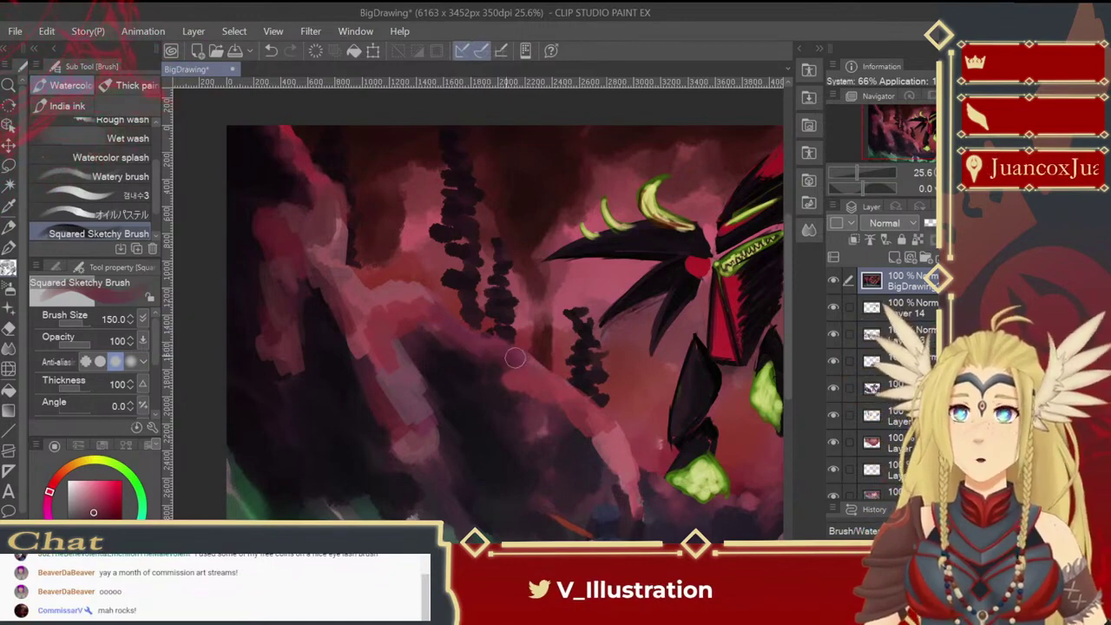
Step: Block in the shadow below the rock's crest with a sampled dark purple, enlarging the brush to 170
alt+click(439, 383)
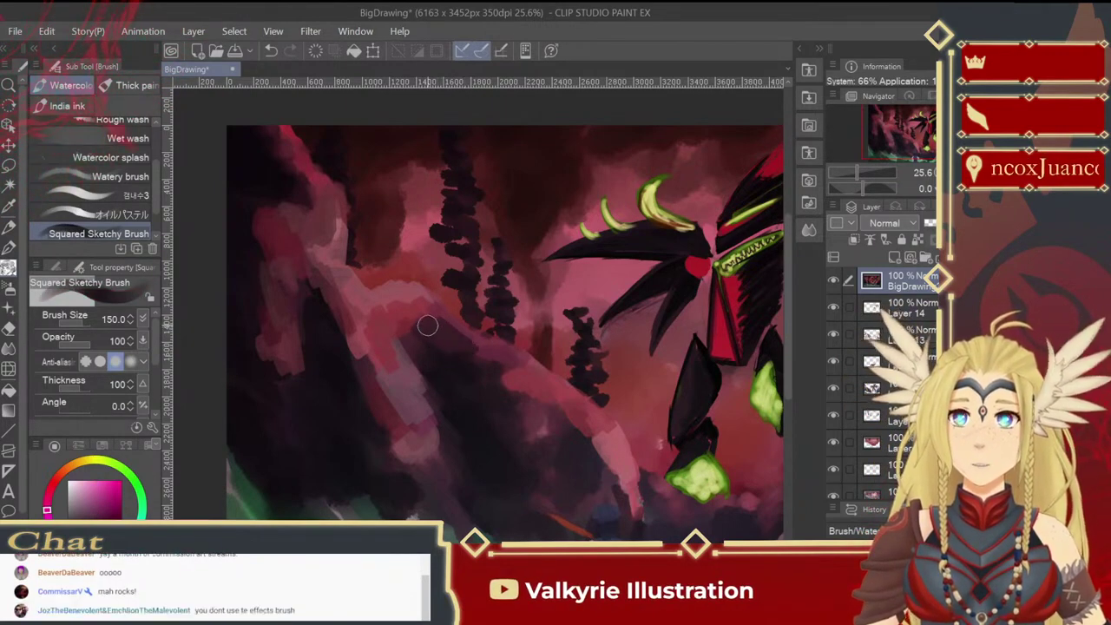
drag(398, 332, 417, 363)
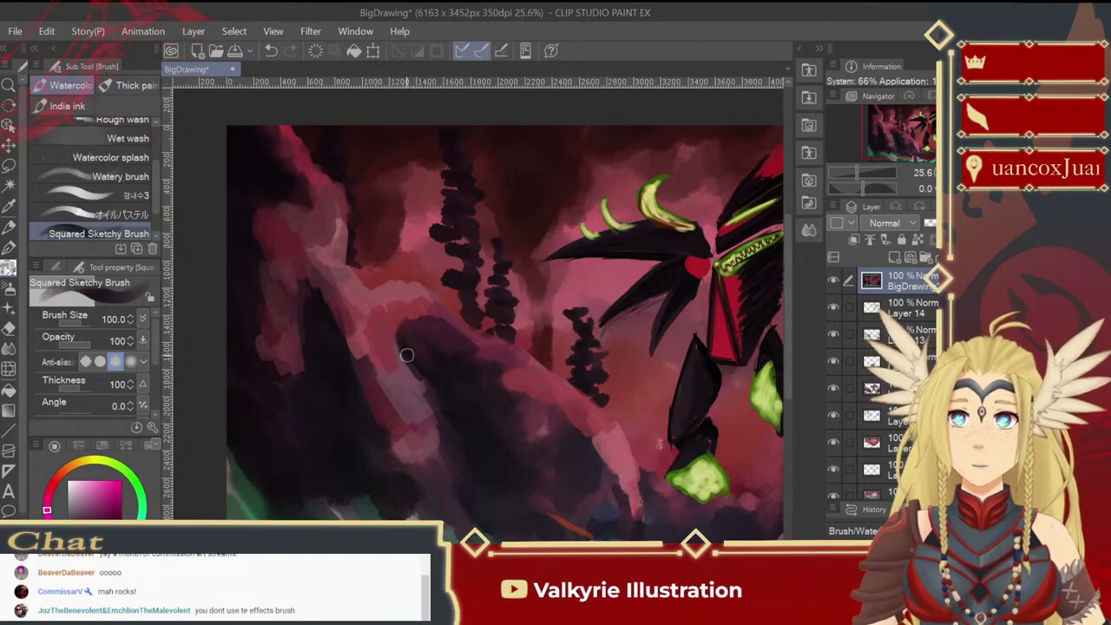
key(])
key(])
key(])
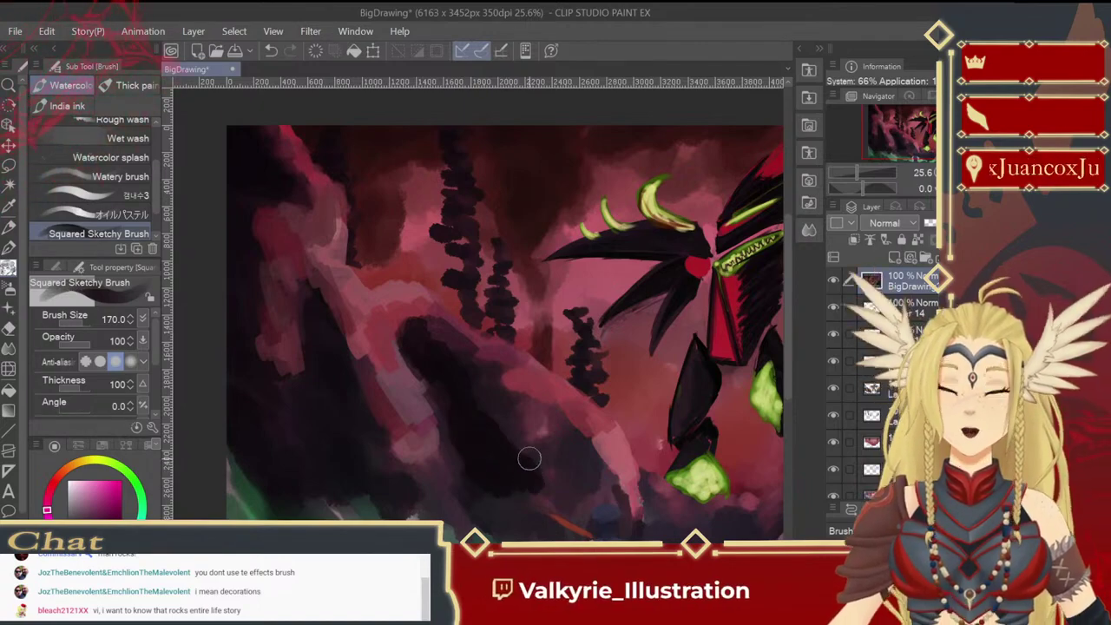
Step: Extend the dark purple shadows down the rock faces to the edge of the green ground
drag(541, 438, 517, 338)
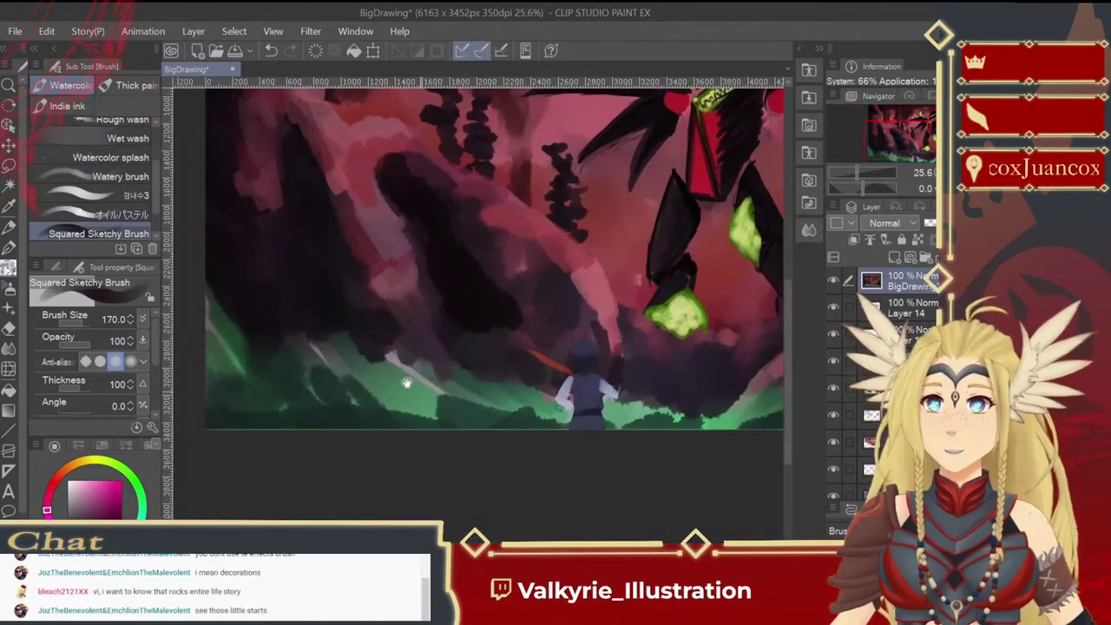
drag(415, 286, 518, 402)
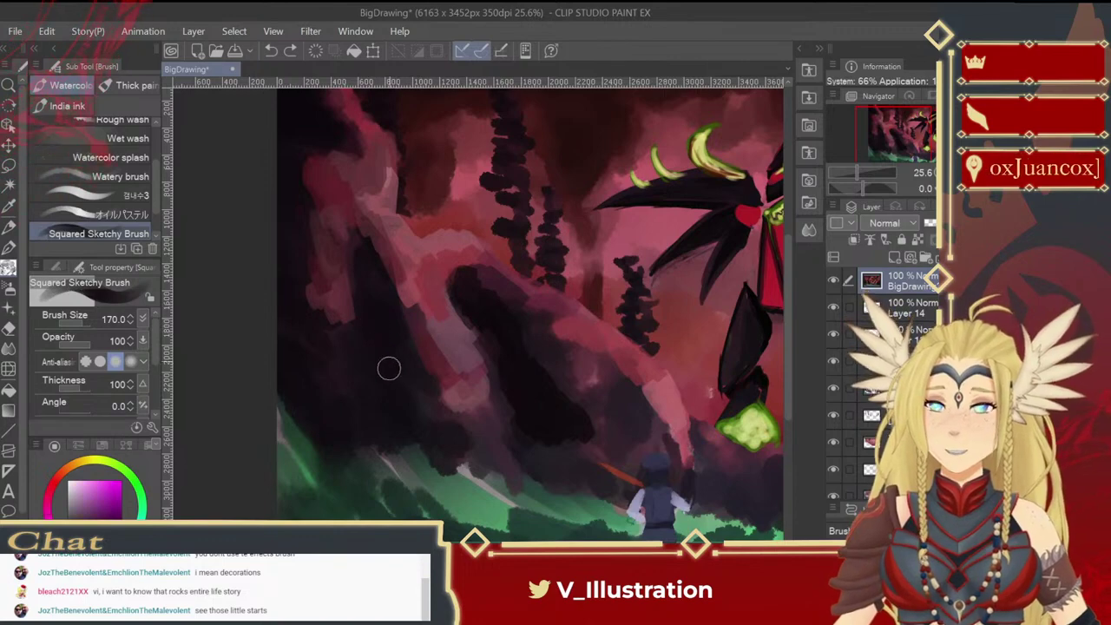
mouse_move(431, 382)
mouse_down()
mouse_move(453, 423)
mouse_move(494, 412)
mouse_move(479, 426)
mouse_move(479, 465)
mouse_move(493, 461)
mouse_move(513, 480)
mouse_move(486, 439)
mouse_move(499, 450)
mouse_move(514, 437)
mouse_move(514, 407)
mouse_move(566, 479)
mouse_up()
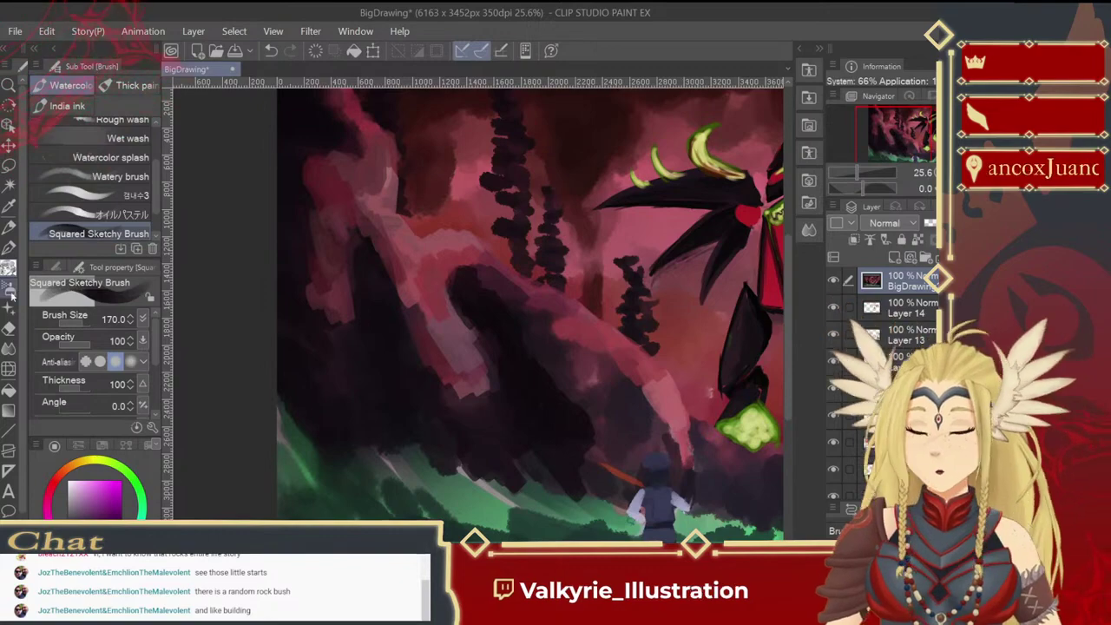
Step: Try the Dappled light effect brush over the rocks in purple and pale mauve, and undo the strokes
click(9, 308)
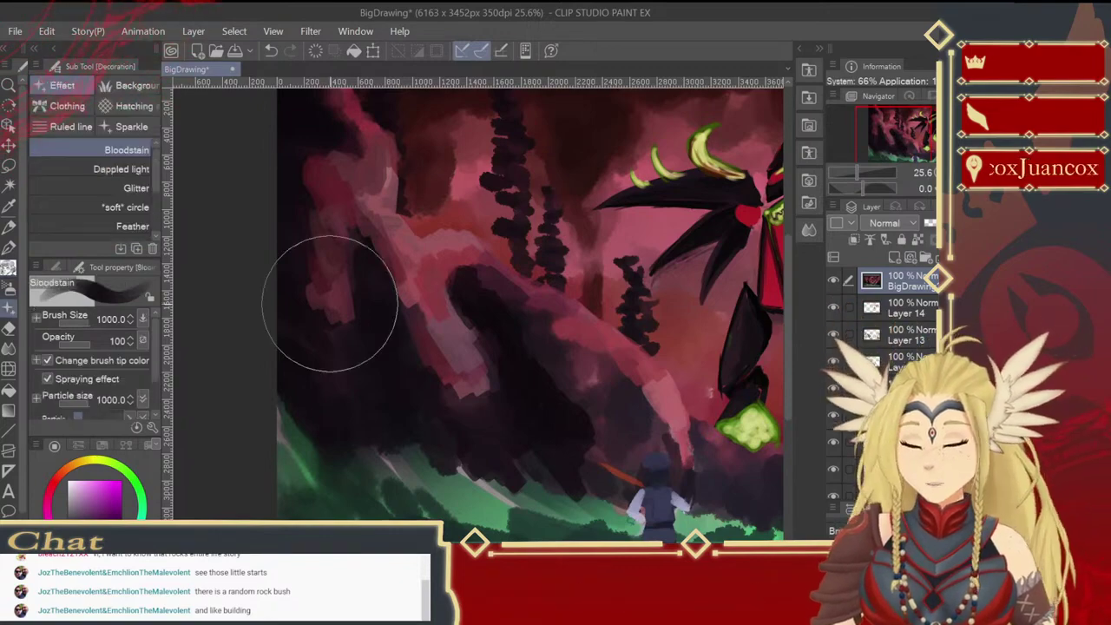
click(122, 169)
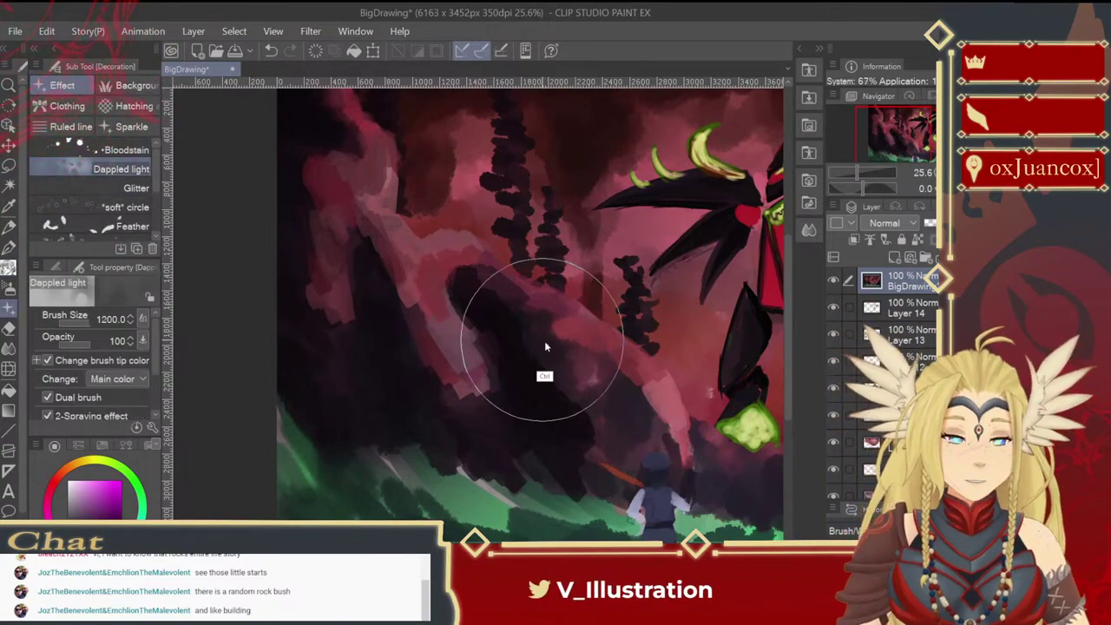
key(ctrl+z)
click(113, 490)
drag(340, 338, 528, 216)
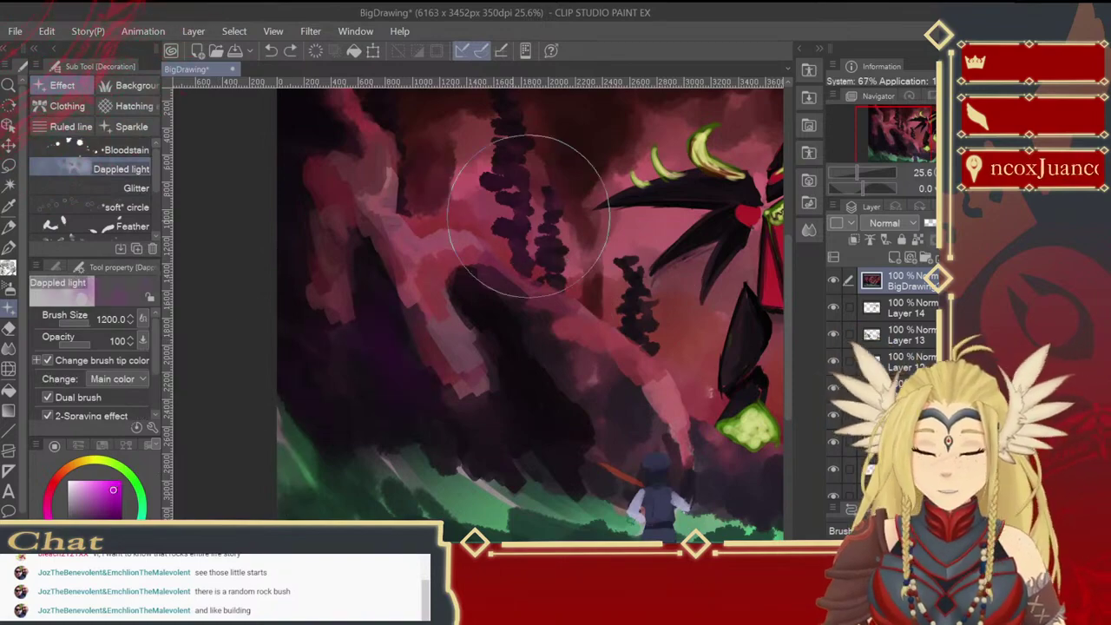
mouse_move(380, 321)
mouse_down()
mouse_move(538, 235)
mouse_move(570, 341)
mouse_move(552, 383)
mouse_move(458, 322)
mouse_up()
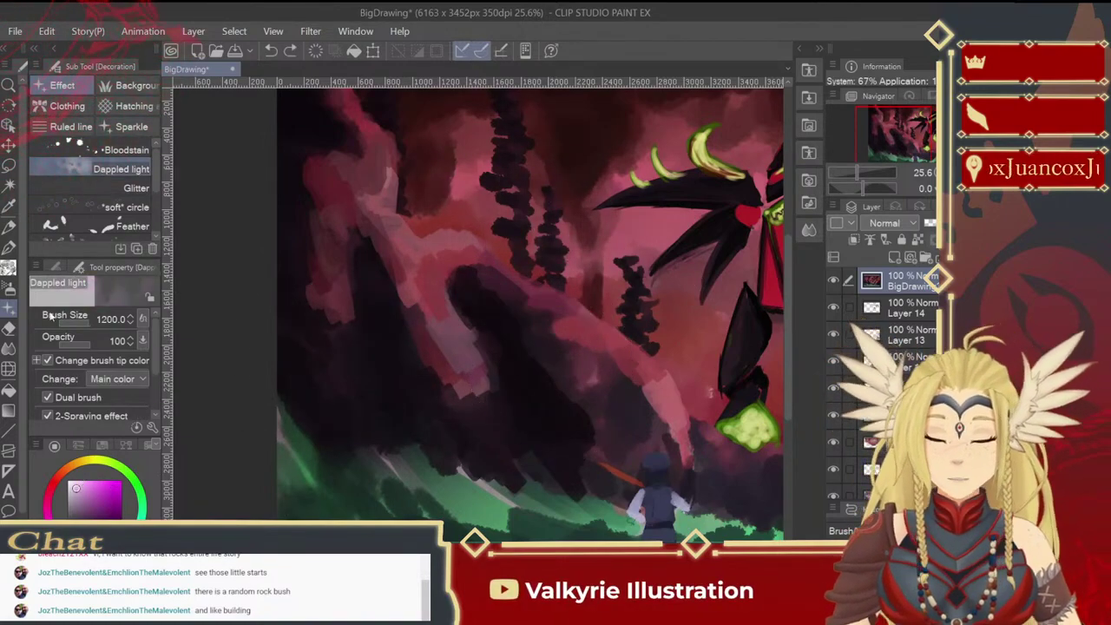
mouse_move(335, 235)
mouse_down()
mouse_move(412, 205)
mouse_move(547, 218)
mouse_move(446, 382)
mouse_move(630, 335)
mouse_move(593, 441)
mouse_move(652, 443)
mouse_up()
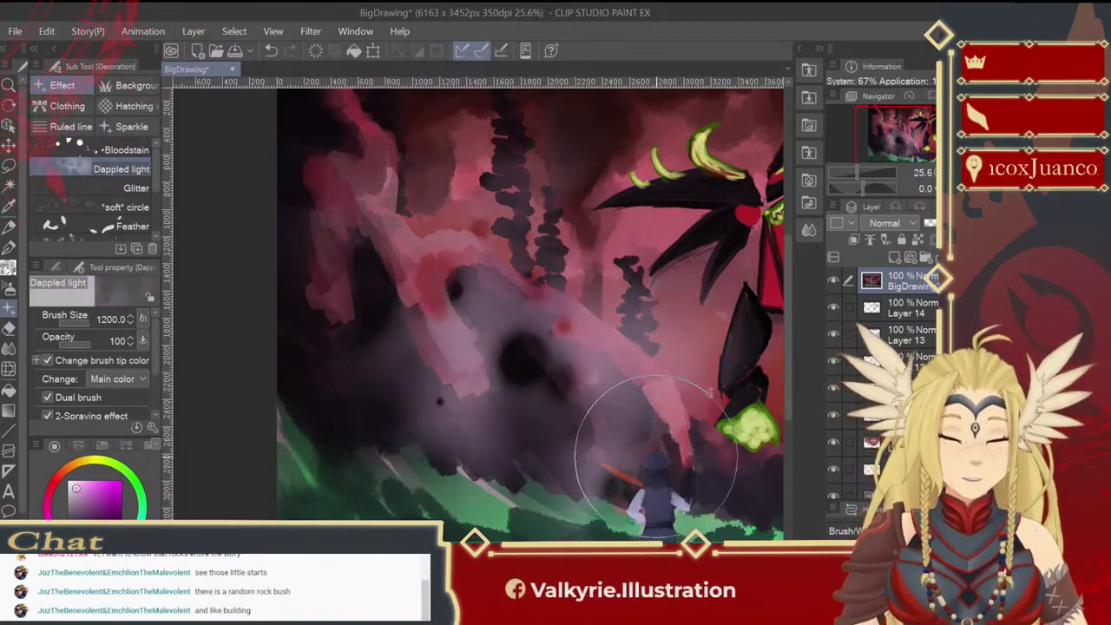
key(ctrl+z)
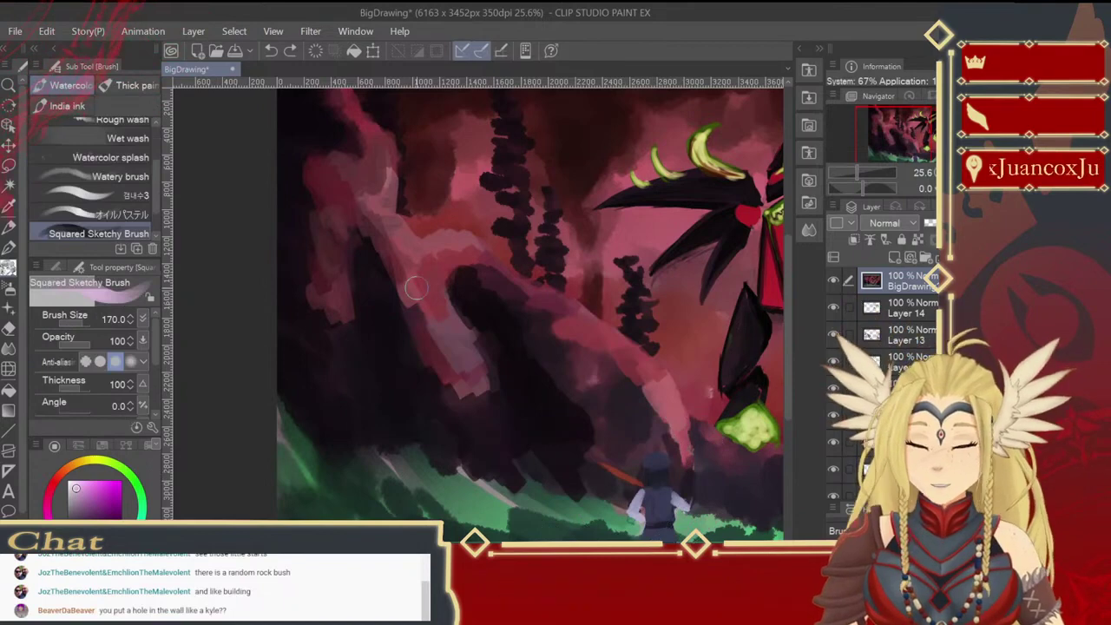
Step: Paint a sampled plum tone into the dark shadow beside the central lit ridge of the rock
alt+click(505, 298)
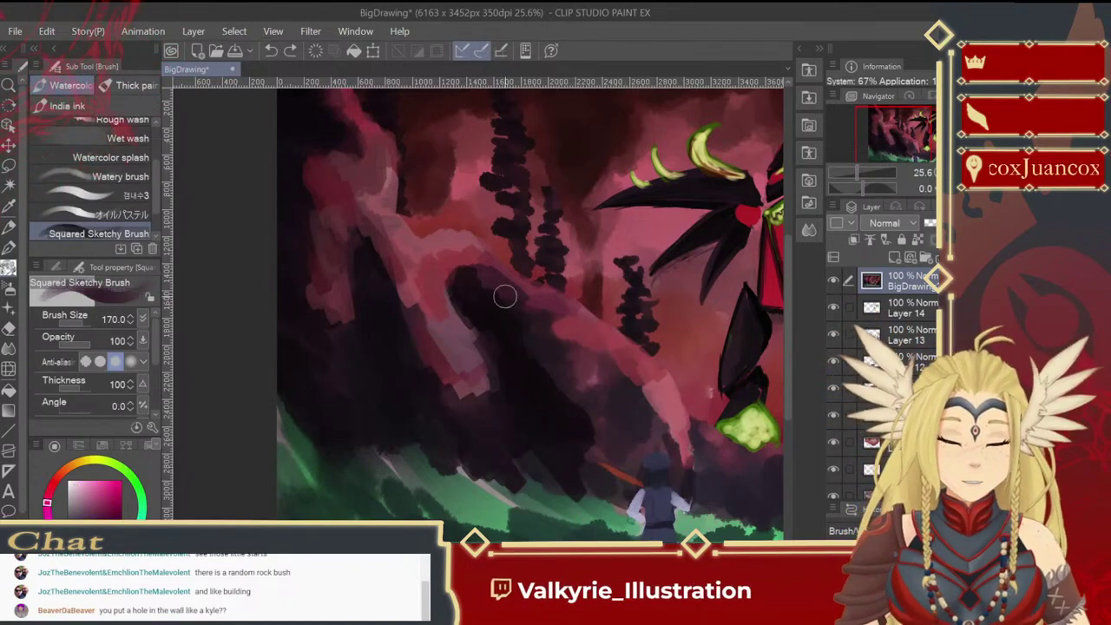
drag(496, 369, 475, 335)
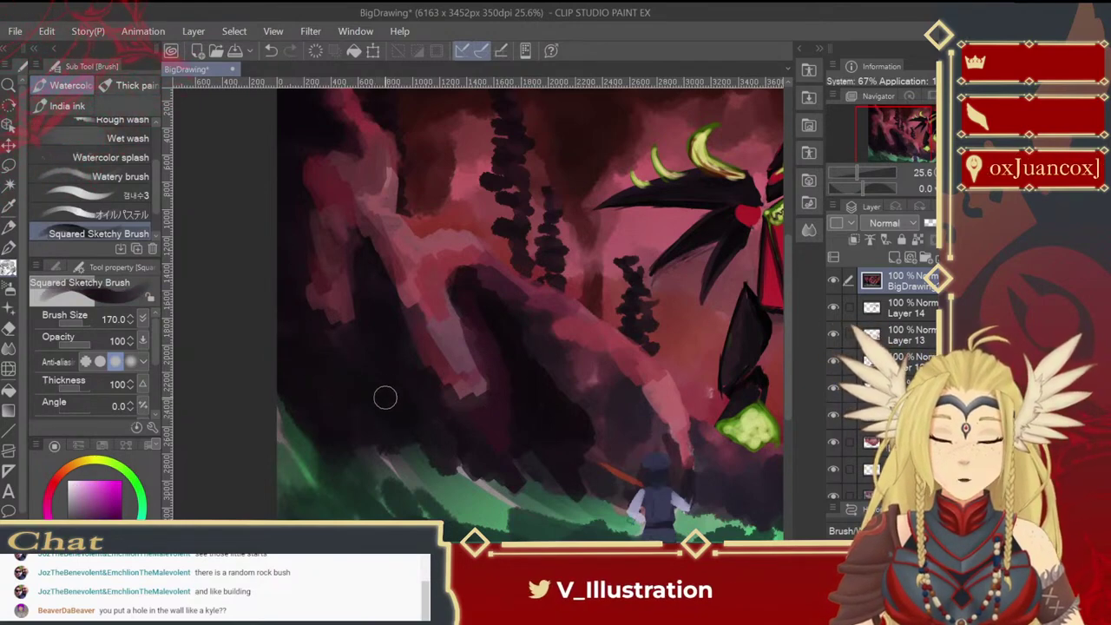
Step: Extend the green ground up the foot of the leftmost rock with sampled bright and dark greens, blending it into the shadow
alt+click(305, 463)
drag(278, 411, 322, 451)
drag(293, 342, 317, 424)
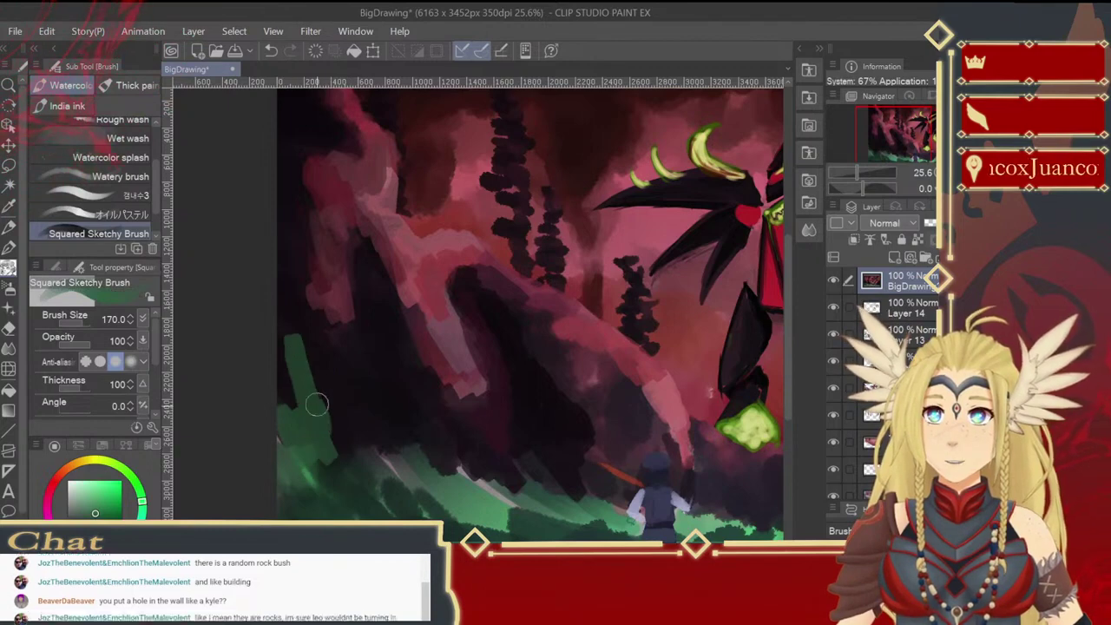
alt+click(345, 409)
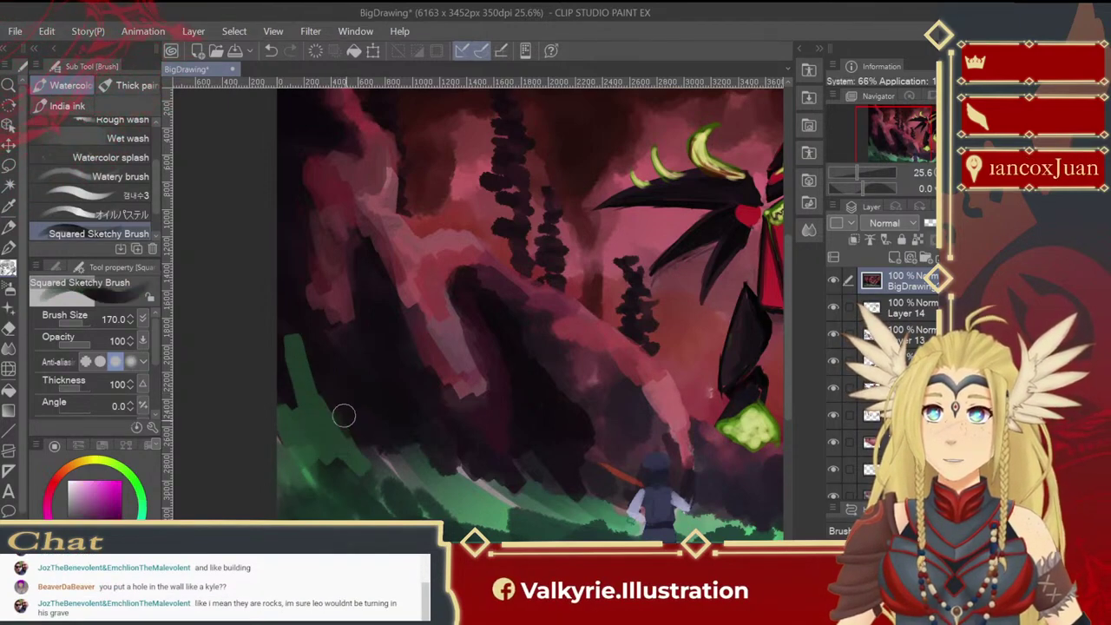
alt+click(337, 445)
mouse_move(363, 434)
mouse_down()
mouse_move(376, 434)
mouse_move(399, 471)
mouse_move(390, 447)
mouse_move(403, 454)
mouse_up()
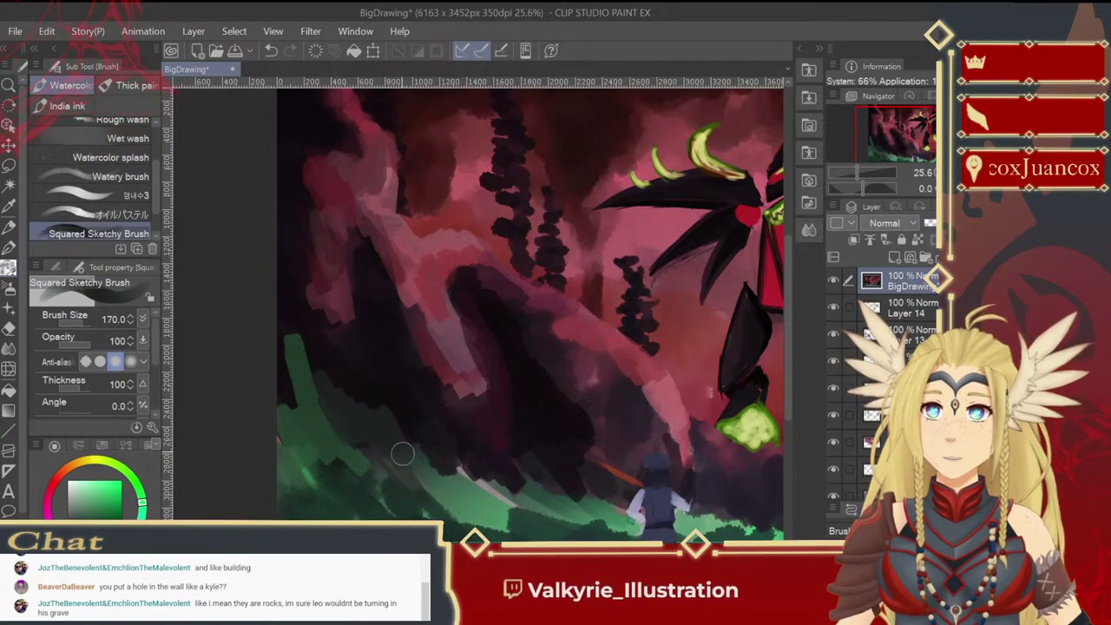
mouse_move(284, 372)
mouse_down()
mouse_move(285, 384)
mouse_move(288, 301)
mouse_up()
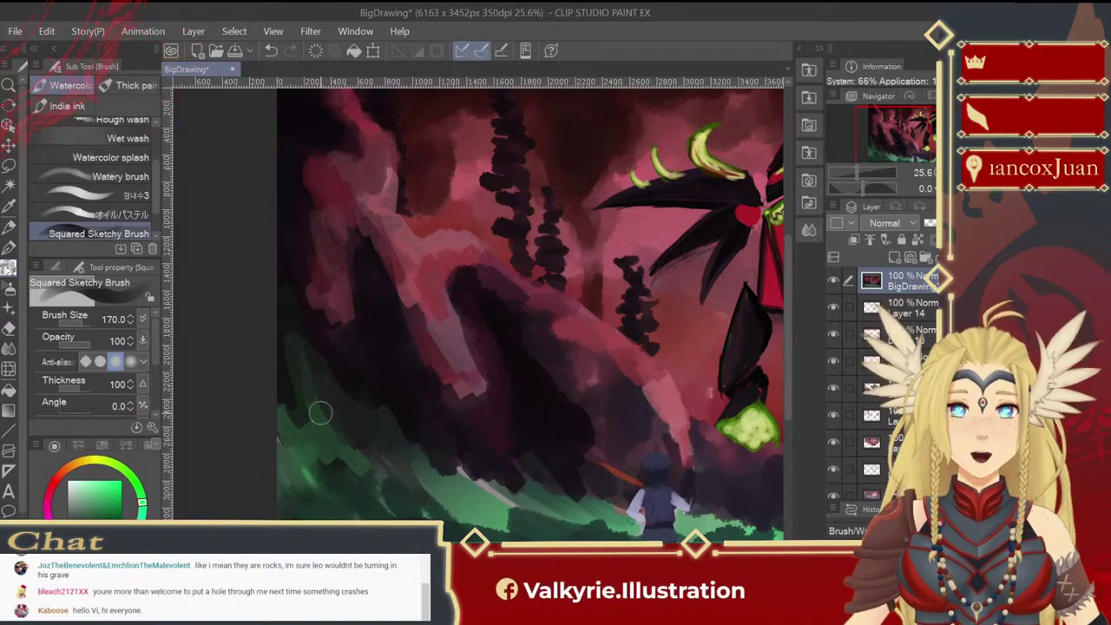
Step: Paint blocky teal-green foliage clumps at the foot of the central rocks, toning them into the shadow with sampled darker green
mouse_move(388, 376)
mouse_down()
mouse_move(338, 332)
mouse_move(319, 374)
mouse_up()
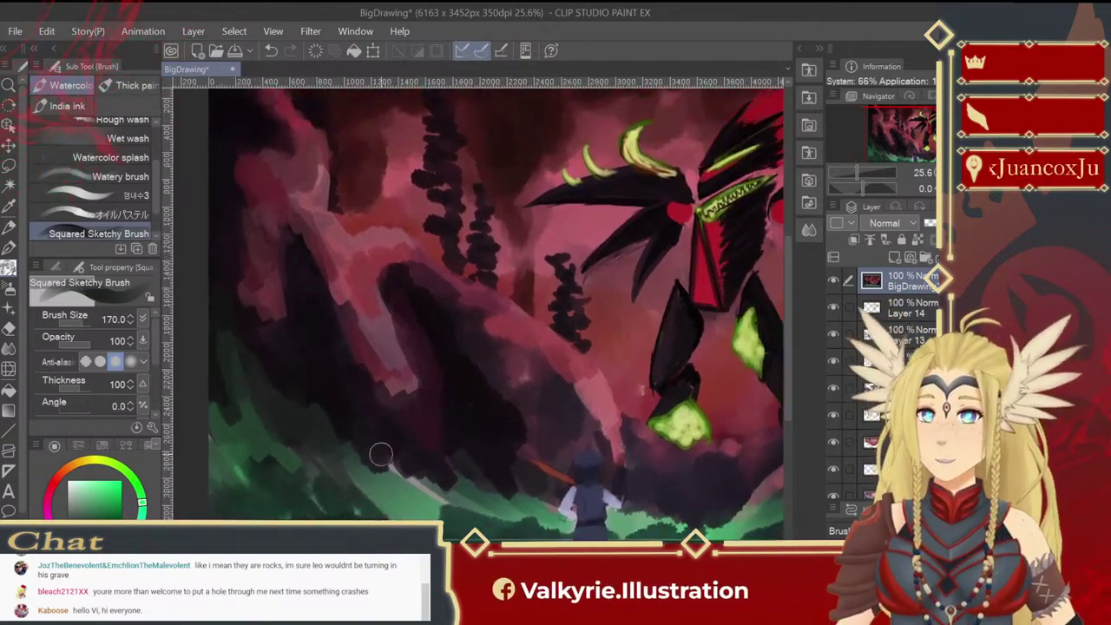
alt+click(427, 495)
mouse_move(387, 450)
mouse_down()
mouse_move(411, 483)
mouse_move(442, 499)
mouse_move(432, 478)
mouse_move(458, 498)
mouse_move(457, 479)
mouse_move(478, 481)
mouse_move(461, 423)
mouse_move(499, 504)
mouse_up()
mouse_move(455, 447)
mouse_down()
mouse_move(369, 406)
mouse_move(391, 470)
mouse_up()
alt+click(326, 447)
mouse_move(368, 412)
mouse_down()
mouse_move(424, 456)
mouse_move(402, 454)
mouse_move(379, 490)
mouse_move(351, 448)
mouse_move(362, 467)
mouse_move(314, 433)
mouse_up()
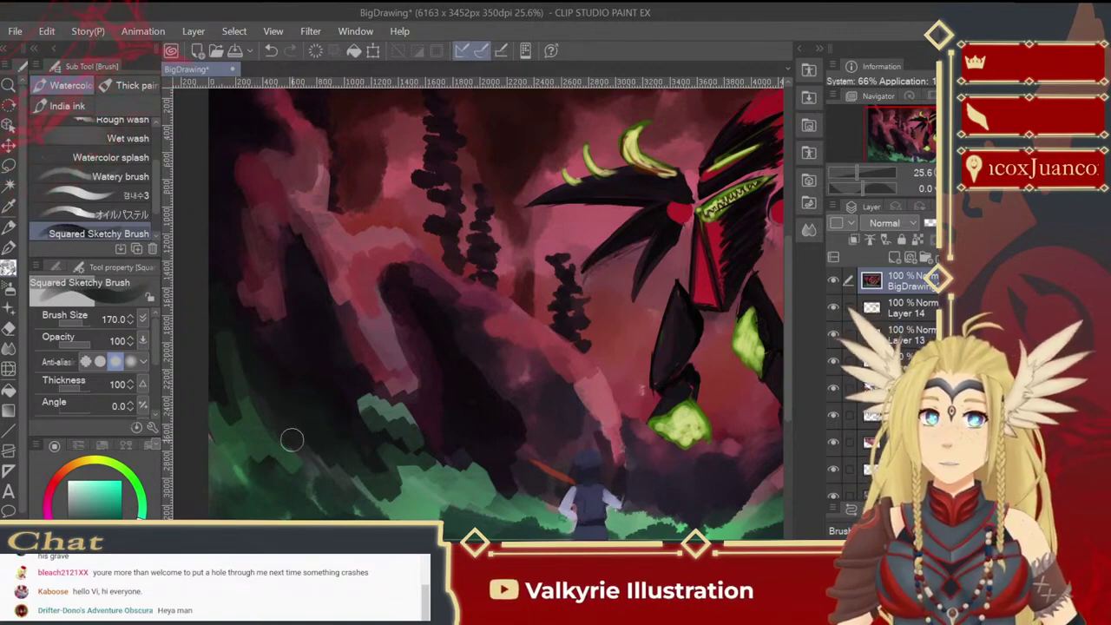
drag(369, 391, 399, 416)
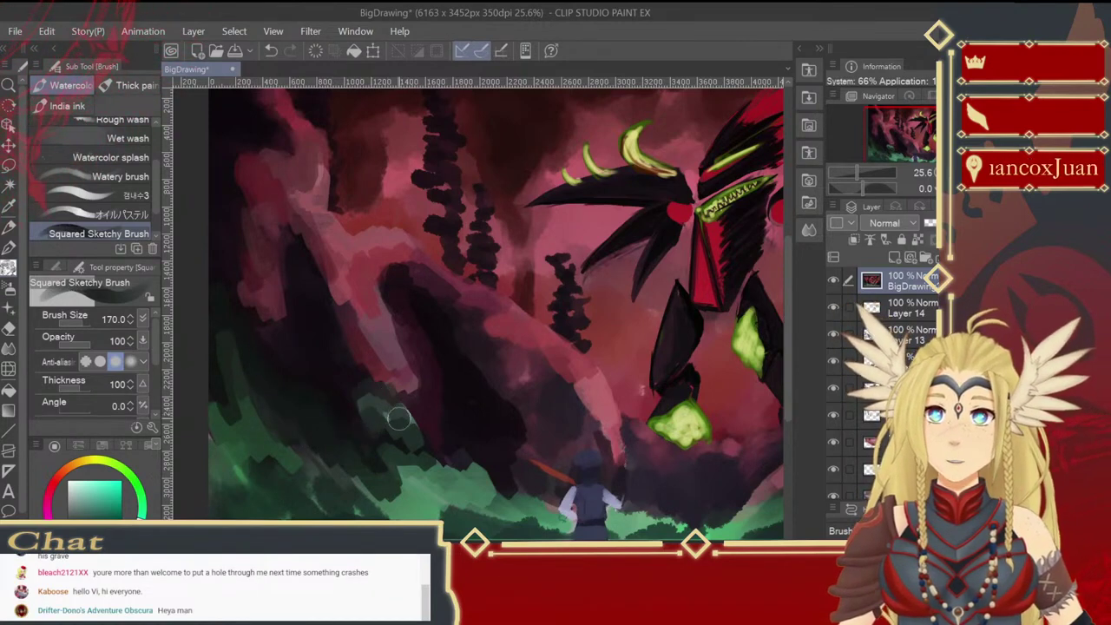
drag(312, 322, 335, 406)
Step: Layer sampled dark purple down the left rock's shadow and muted mauve down the central lit ridge
key(alt)
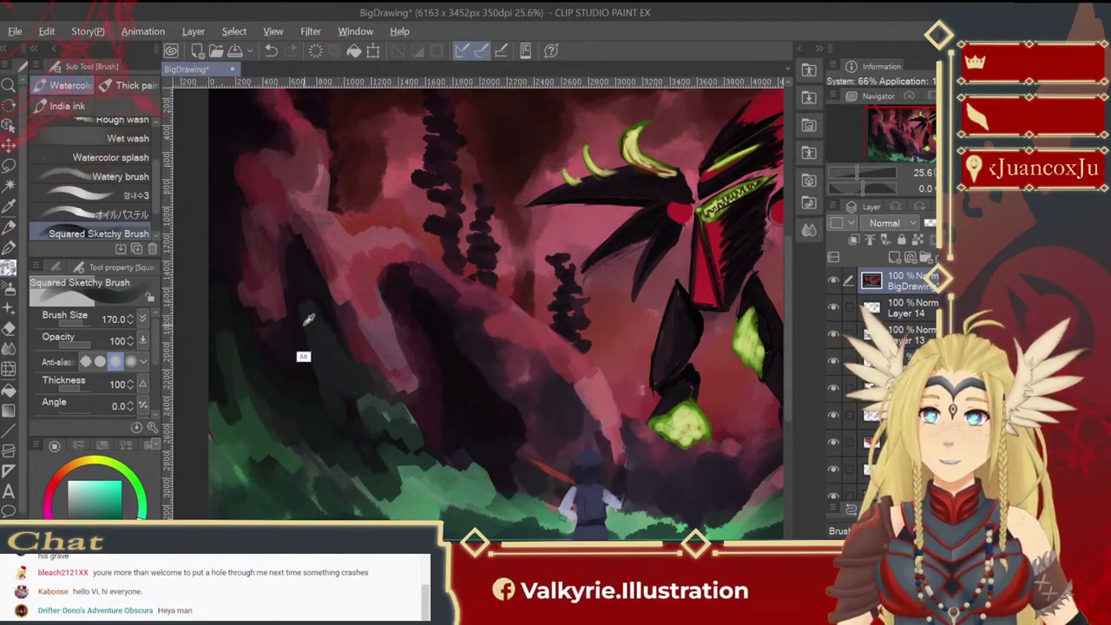
alt+click(289, 346)
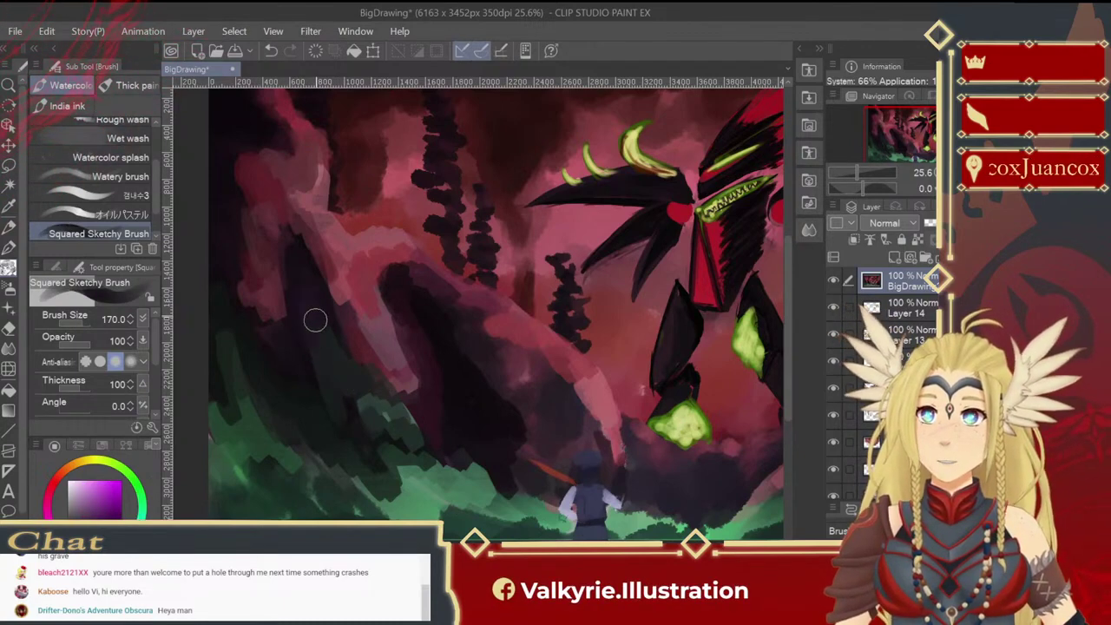
mouse_move(336, 315)
mouse_down()
mouse_move(367, 365)
mouse_move(405, 389)
mouse_up()
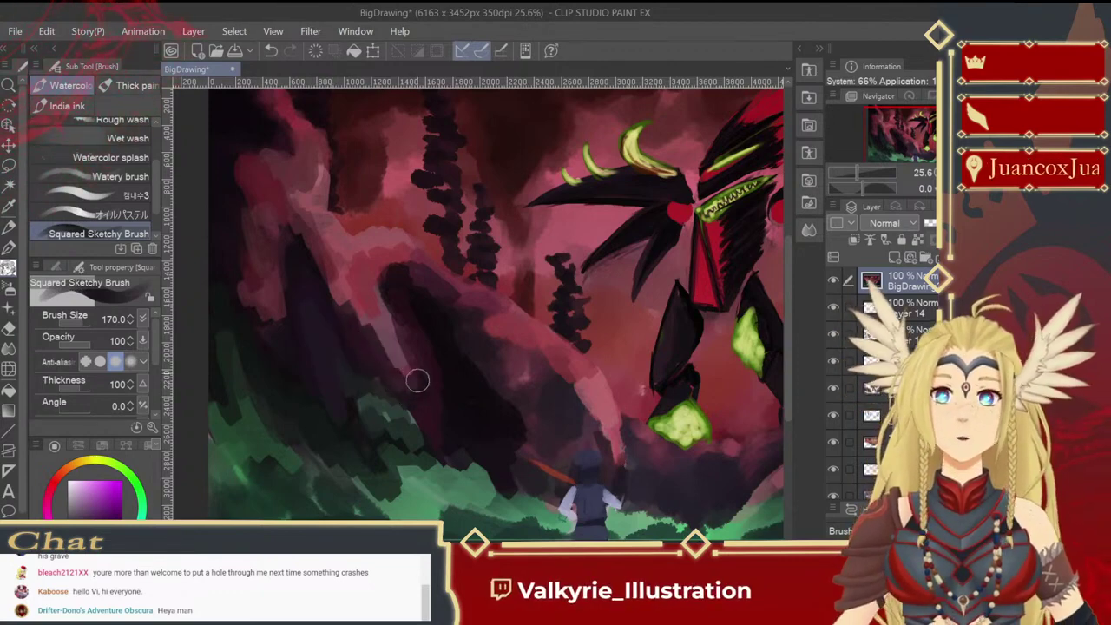
alt+click(391, 332)
mouse_move(390, 351)
mouse_down()
mouse_move(374, 335)
mouse_move(390, 353)
mouse_move(369, 350)
mouse_up()
alt+click(383, 365)
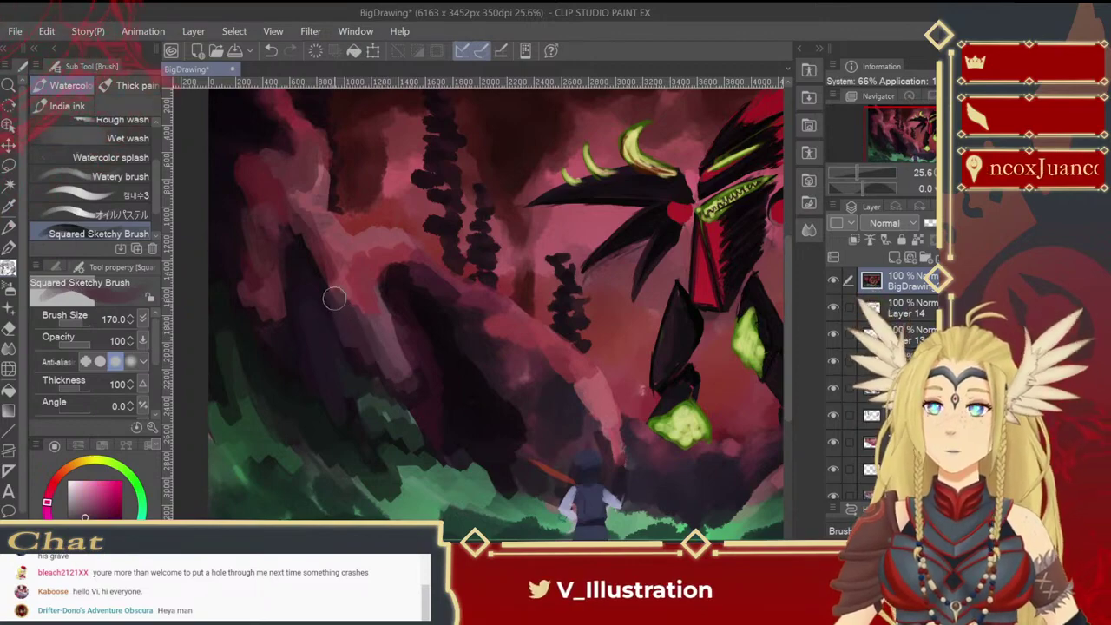
drag(425, 379, 414, 414)
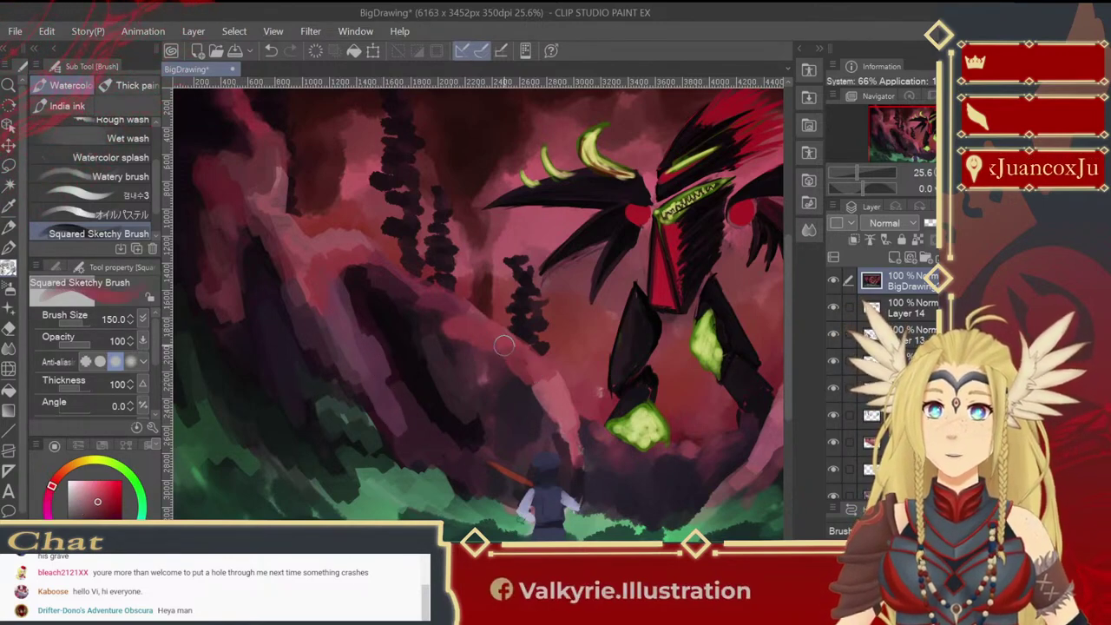
Step: Repaint the right rock's slope in sampled red and shade the face beneath it with dark purple and plum down to the ground
alt+click(540, 376)
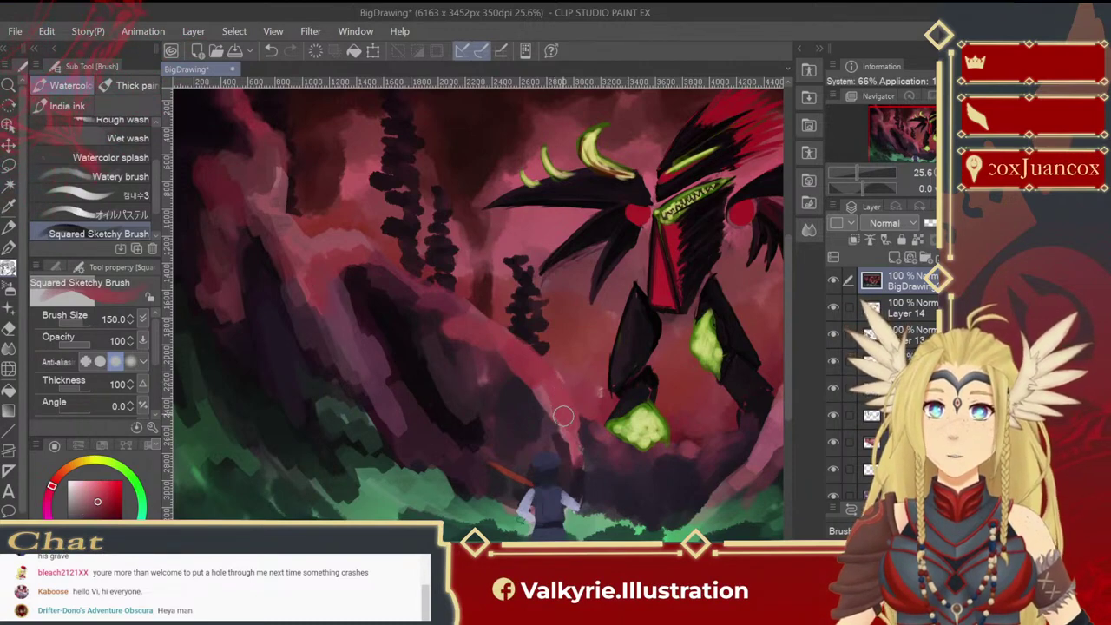
alt+click(491, 372)
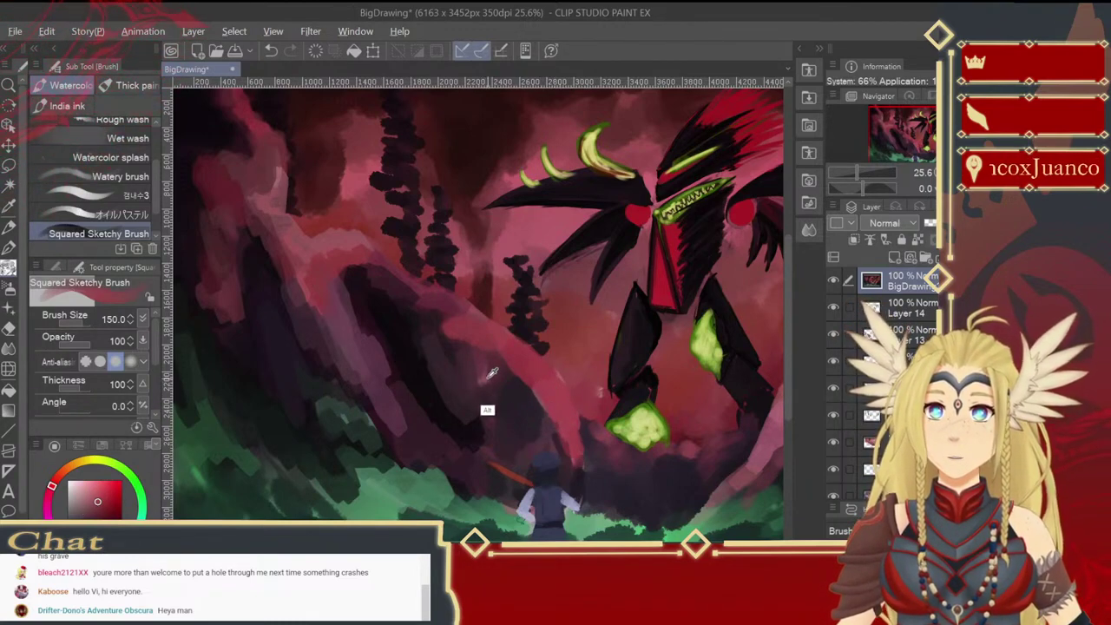
alt+click(532, 413)
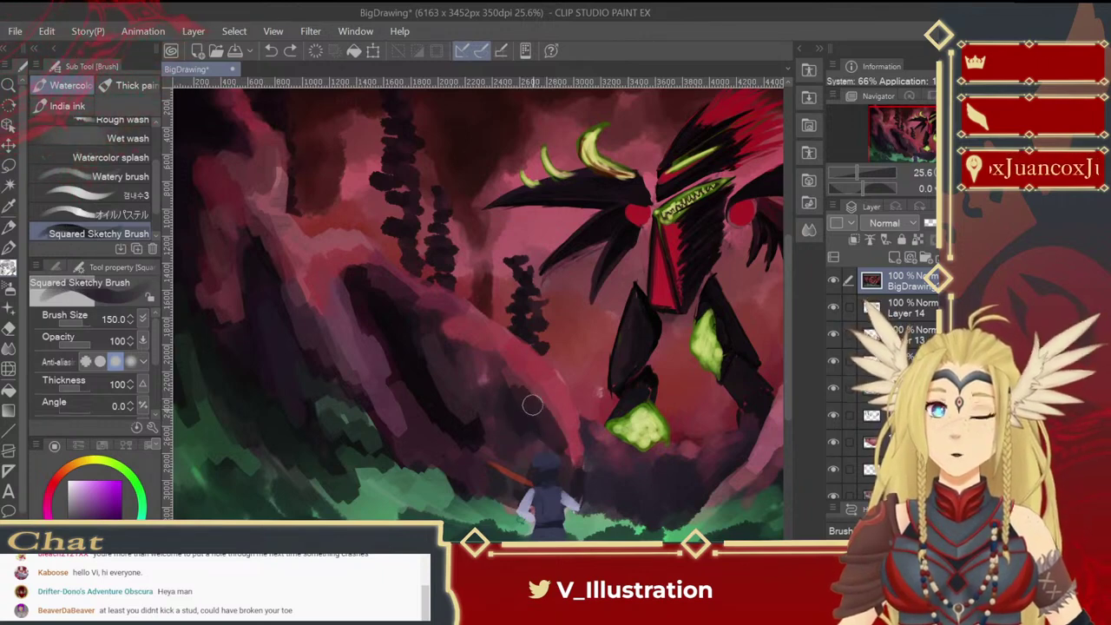
drag(518, 375, 538, 425)
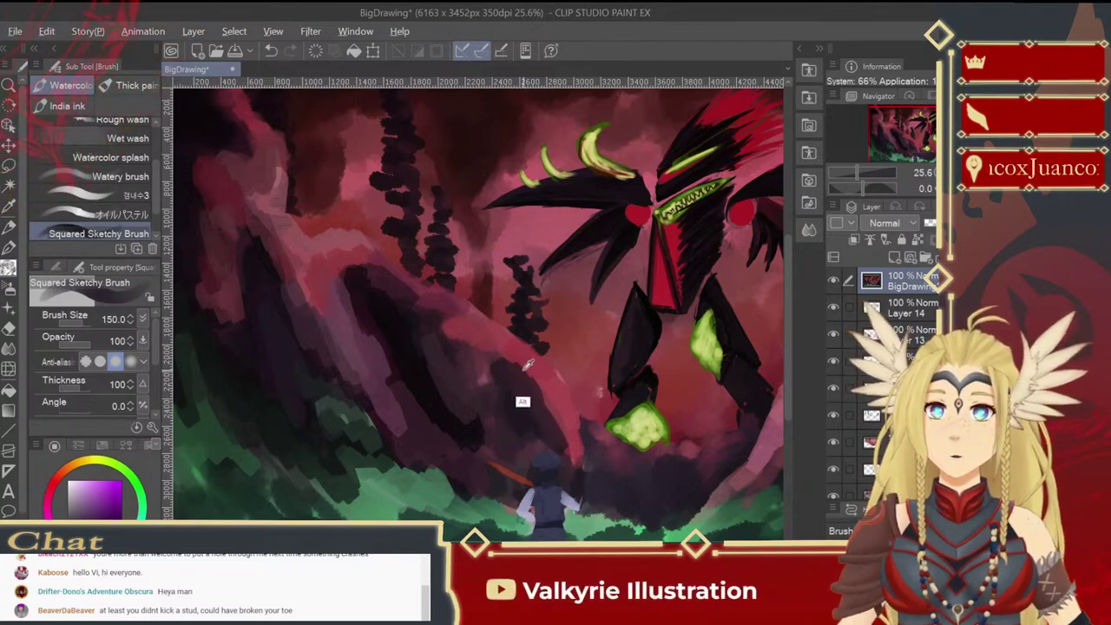
alt+click(519, 395)
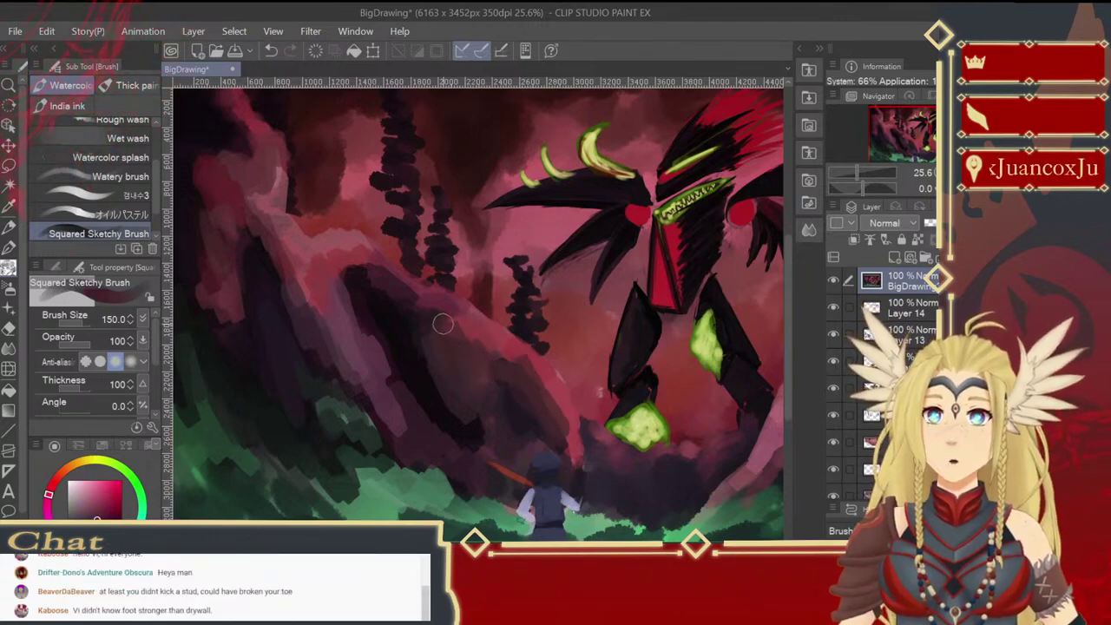
alt+click(417, 327)
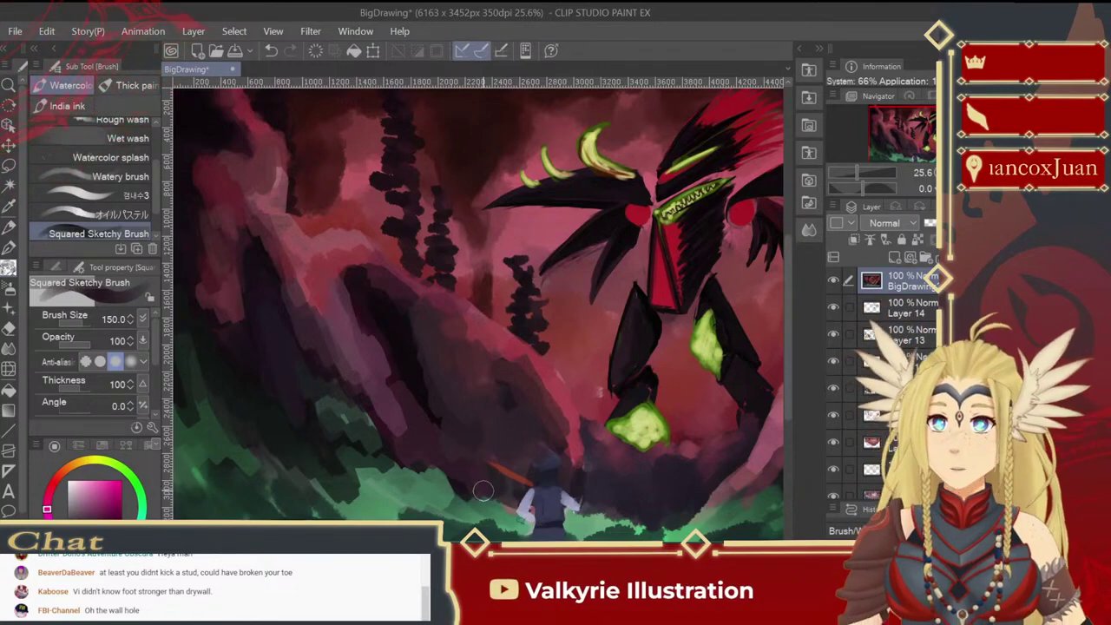
mouse_move(474, 475)
mouse_down()
mouse_move(492, 367)
mouse_move(509, 442)
mouse_up()
Step: Build up jagged green foliage across the ground between the rocks and the figure, using sampled light and dark greens
alt+click(456, 453)
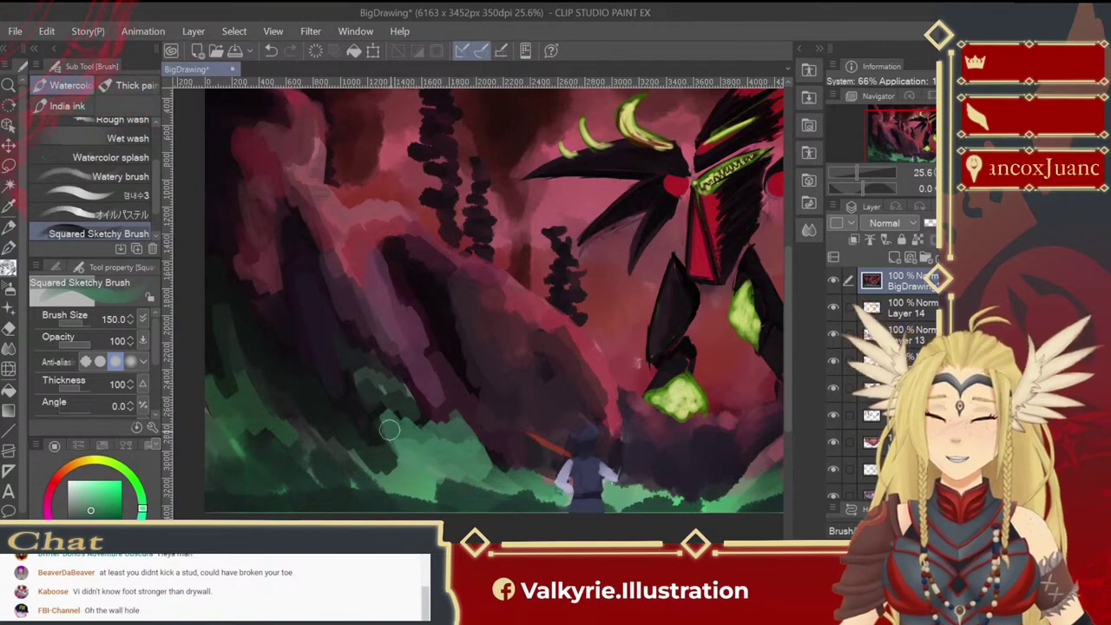
alt+click(377, 499)
drag(377, 466, 335, 449)
alt+click(342, 473)
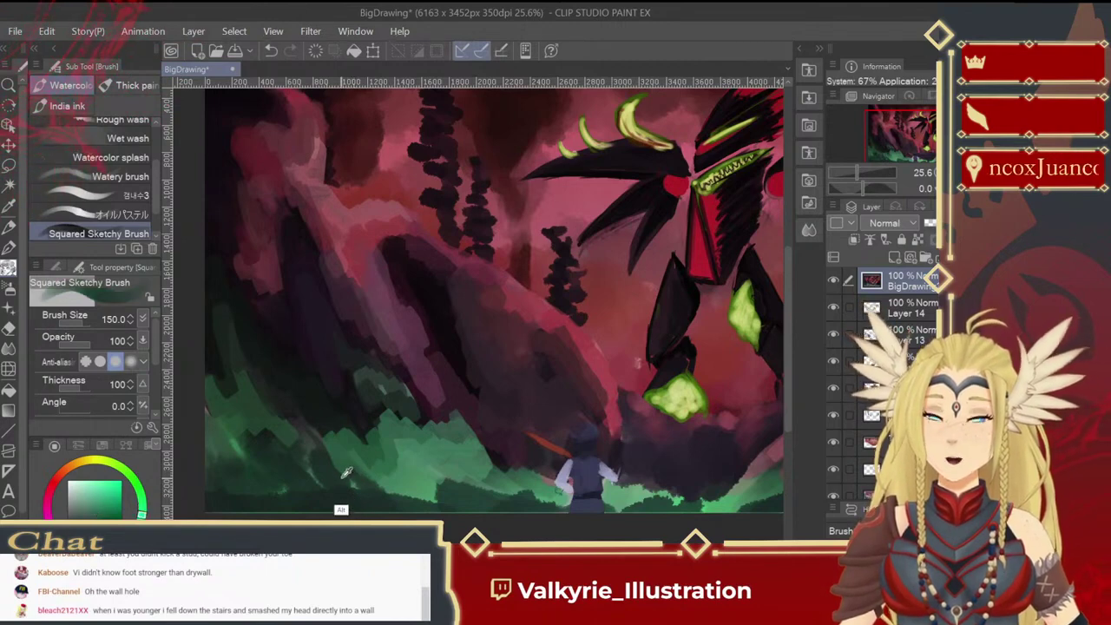
mouse_move(359, 489)
mouse_down()
mouse_move(377, 471)
mouse_move(420, 494)
mouse_move(500, 501)
mouse_up()
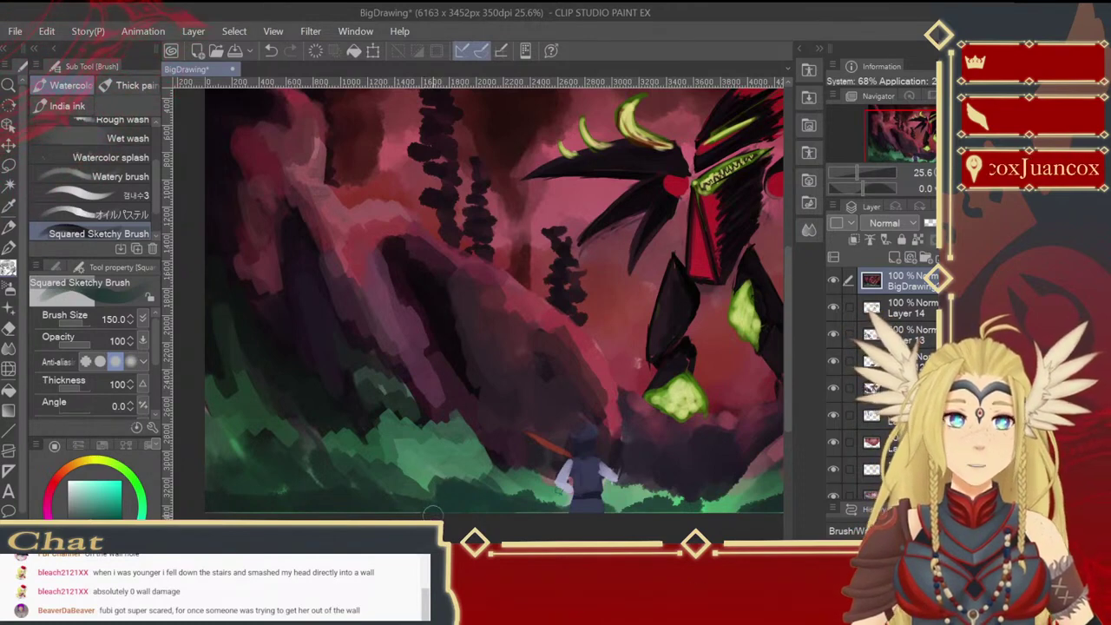
alt+click(417, 483)
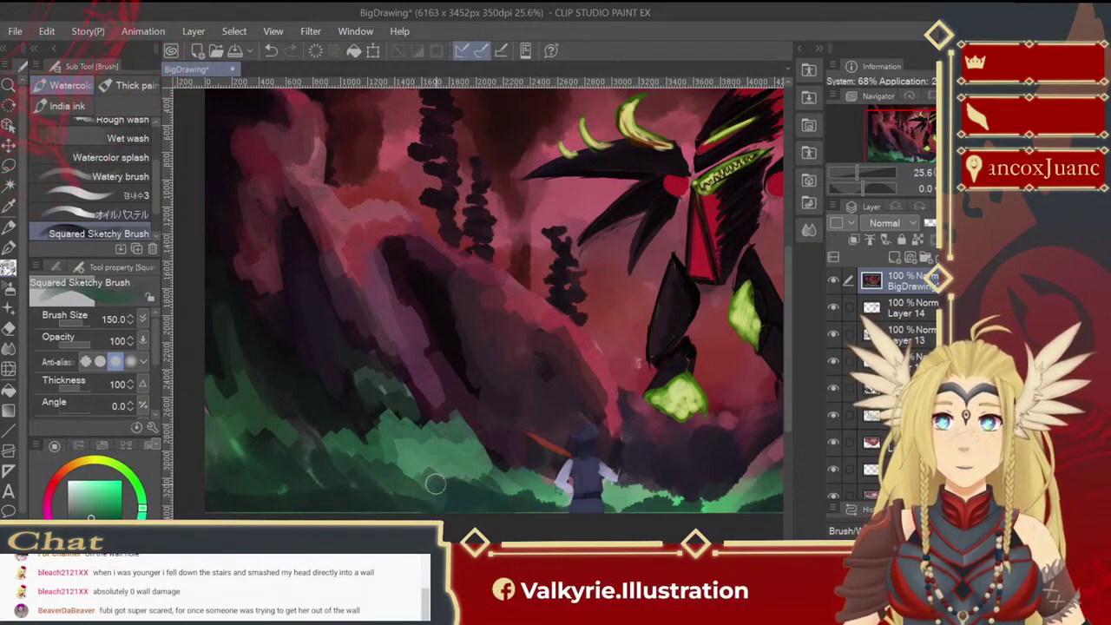
mouse_move(499, 469)
mouse_down()
mouse_move(498, 432)
mouse_move(544, 488)
mouse_up()
Step: Blend sampled dark teal into the foot of the rocks above the foliage, reducing the brush size to 60
alt+click(491, 423)
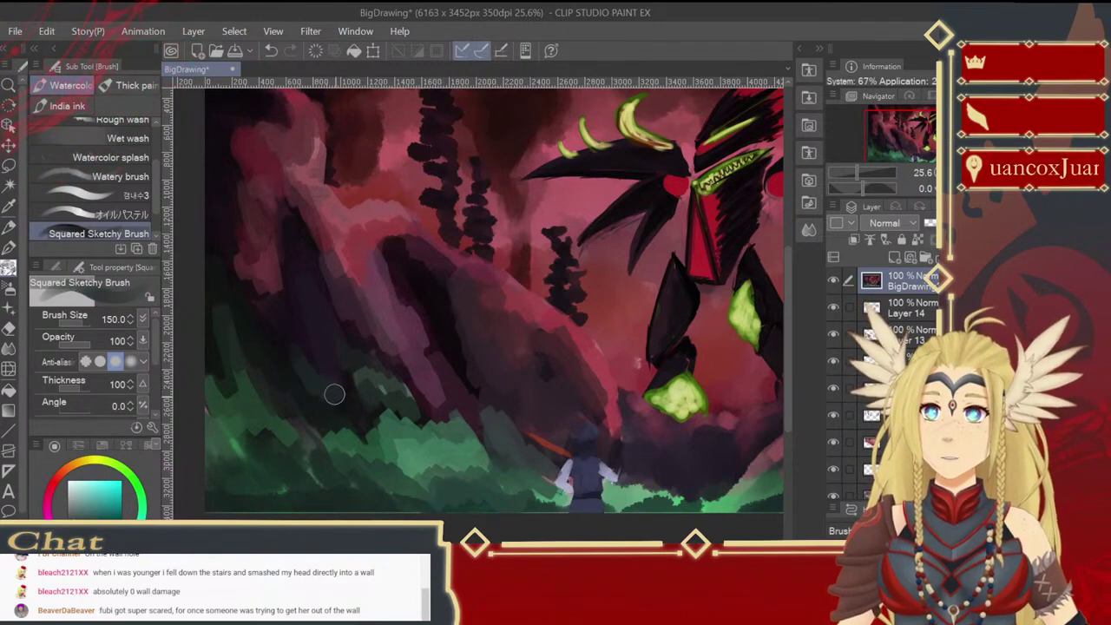
key(bracketleft)
key(bracketleft)
key(bracketleft)
key(bracketleft)
key(bracketleft)
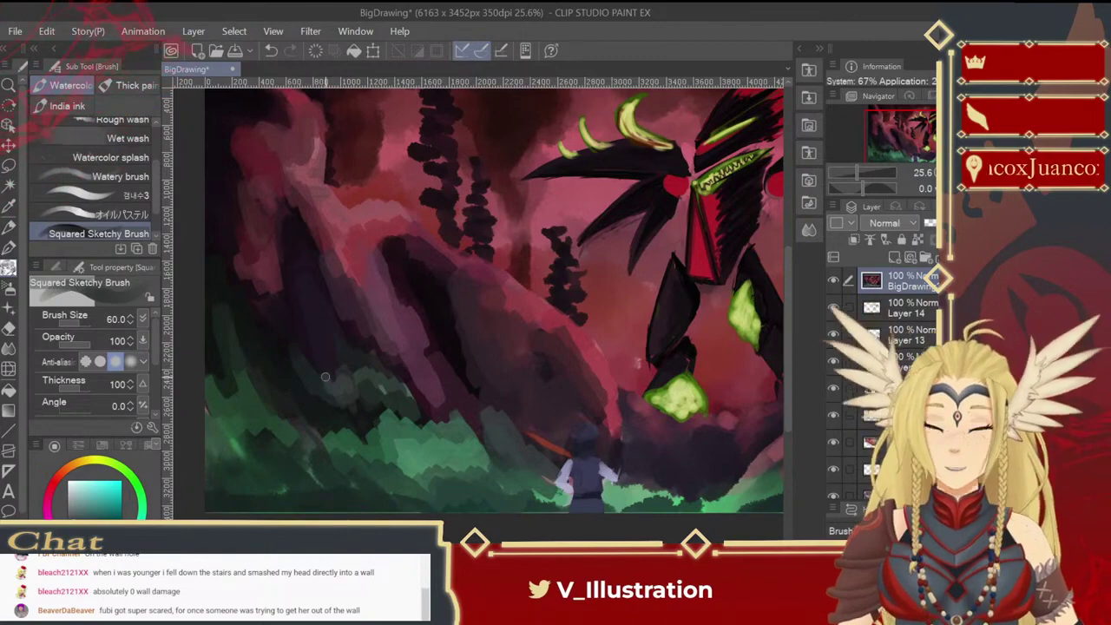
Step: Examine the Squared Sketchy Brush's Color Jitter and dual brush tip settings in its detailed settings
click(151, 428)
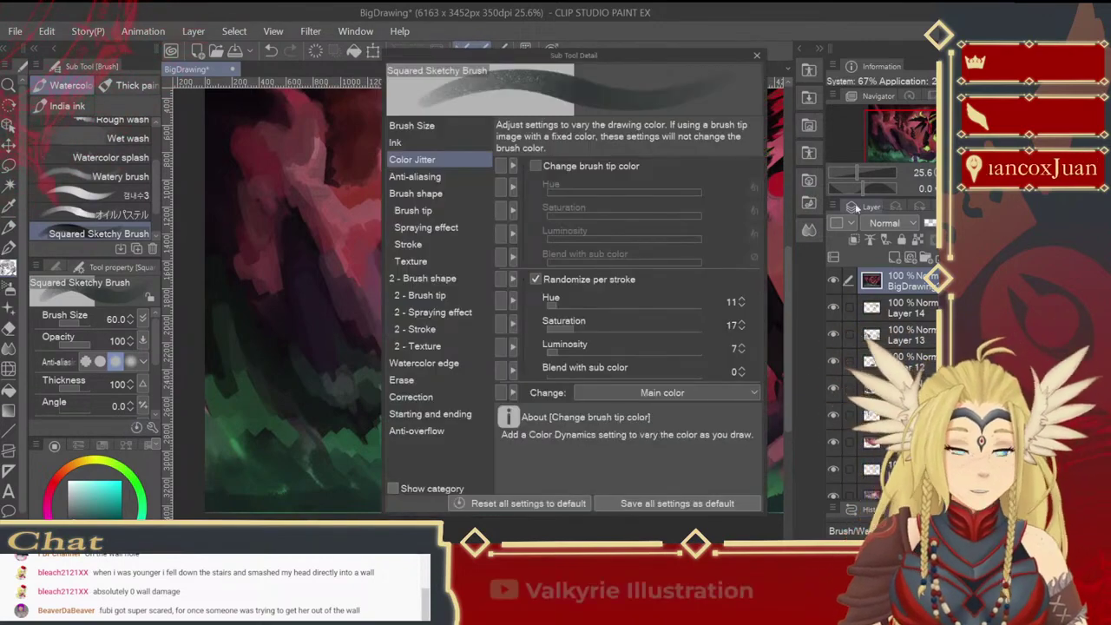
click(469, 296)
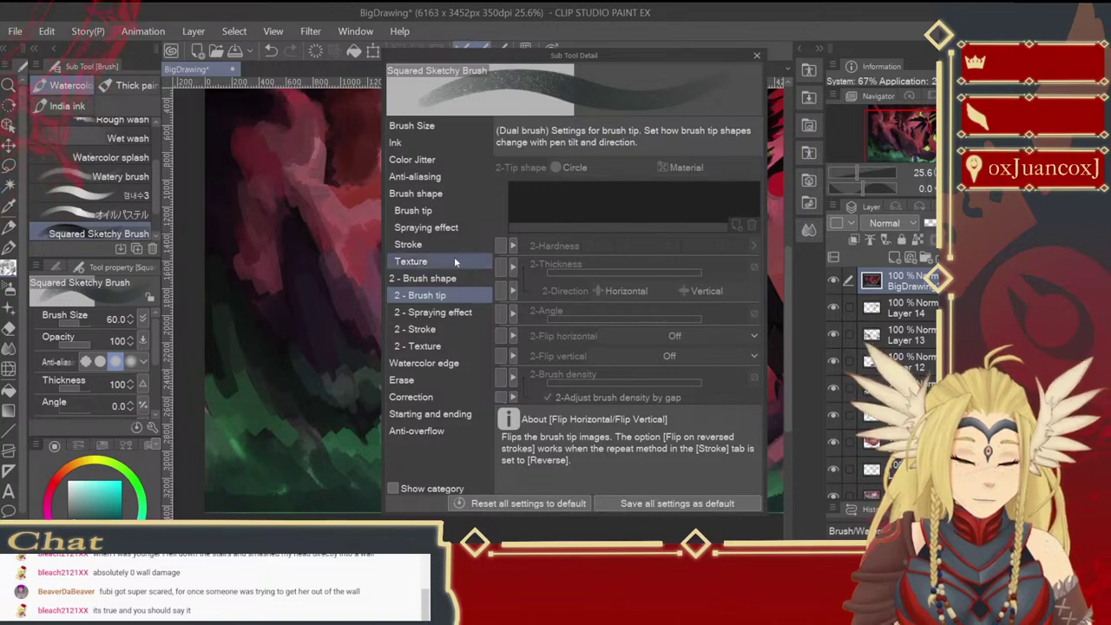
click(450, 164)
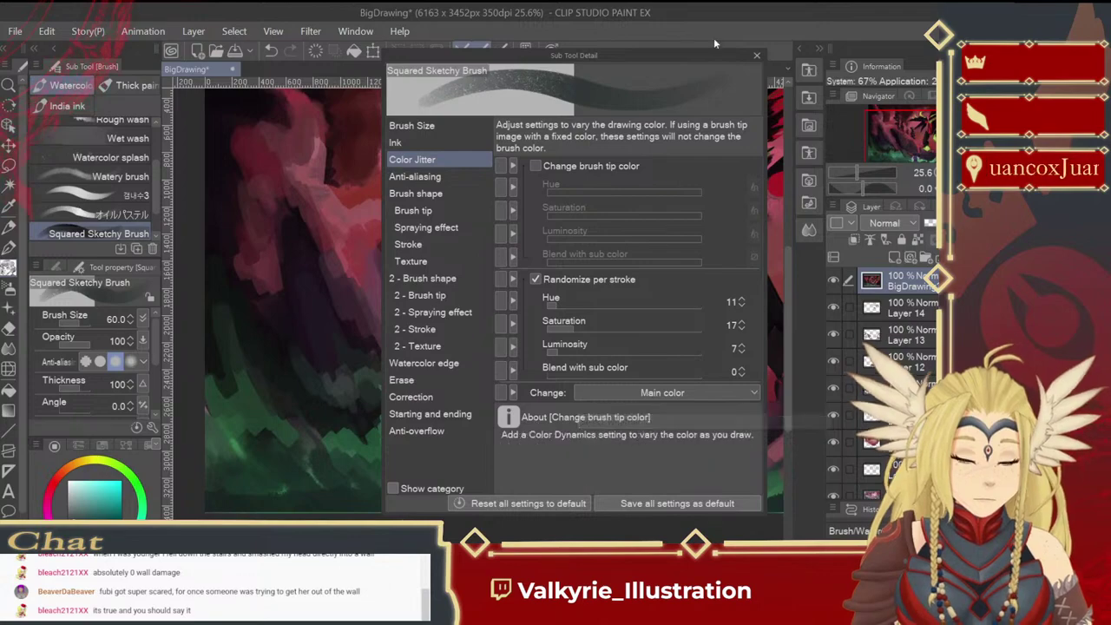
click(754, 55)
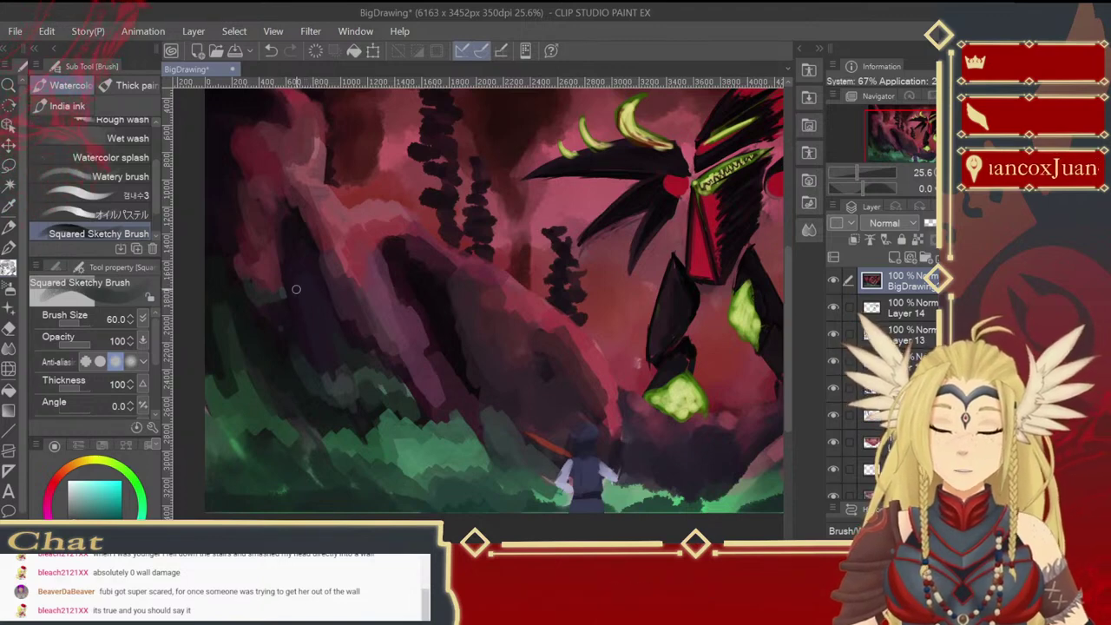
Step: Undo the last green stroke and, at brush size 120, paint sampled dark tones over the left rock's foot and low on the right rock face
key(ctrl+z)
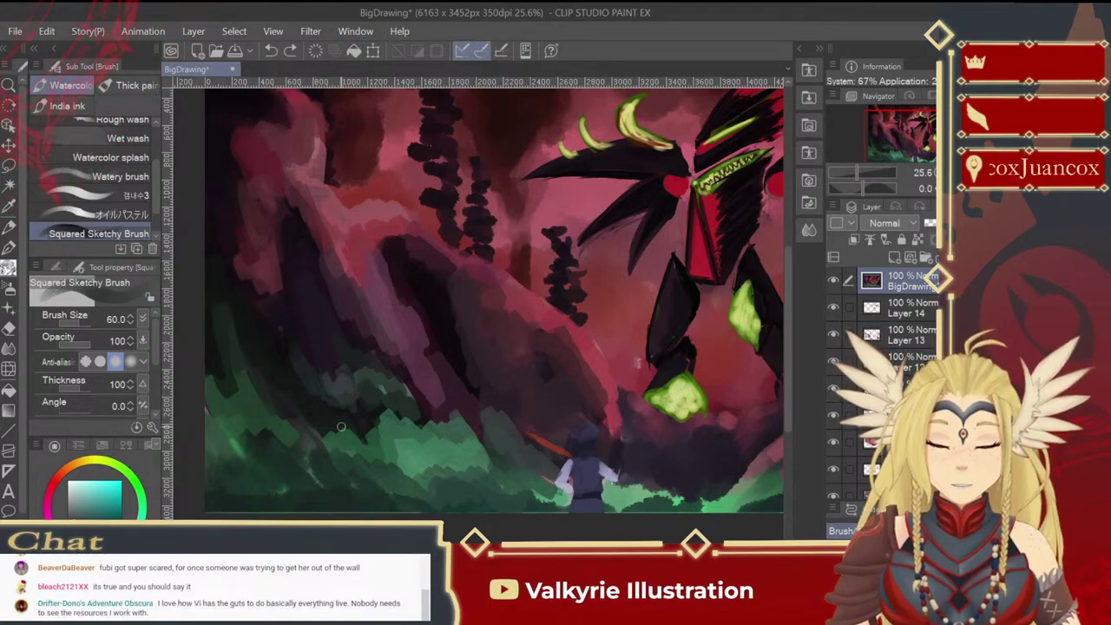
alt+click(304, 351)
key(])
key(])
key(])
key(])
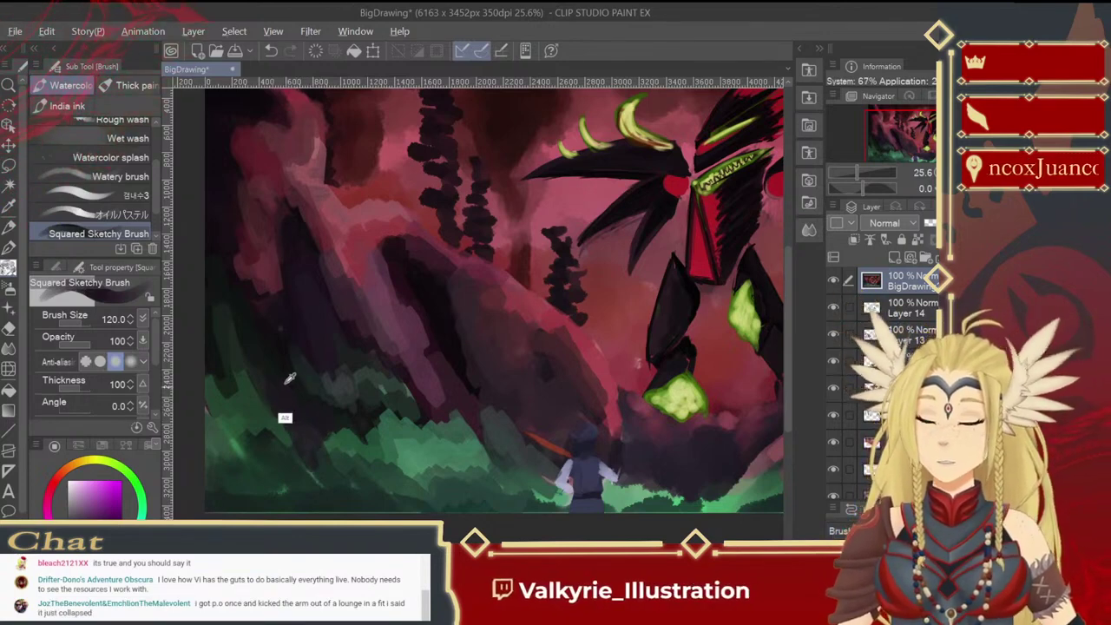
alt+click(220, 268)
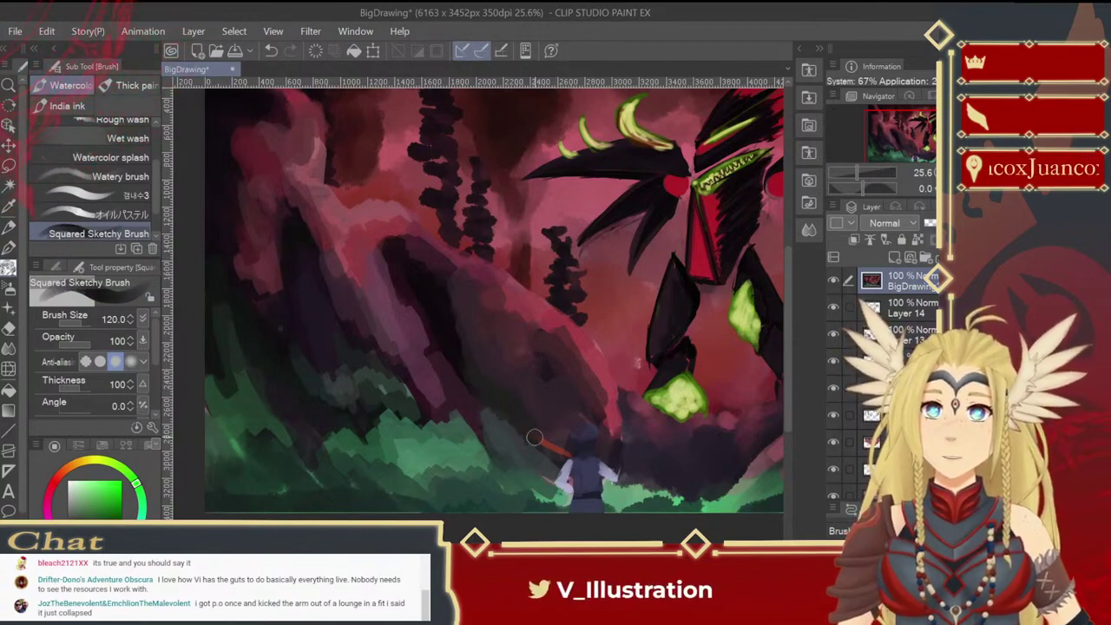
mouse_move(540, 399)
mouse_down()
mouse_move(555, 422)
mouse_move(556, 383)
mouse_move(575, 383)
mouse_up()
Step: Repaint the right rock's upper slope and the central crest with sampled reds and dark pink
key(alt)
alt+click(522, 299)
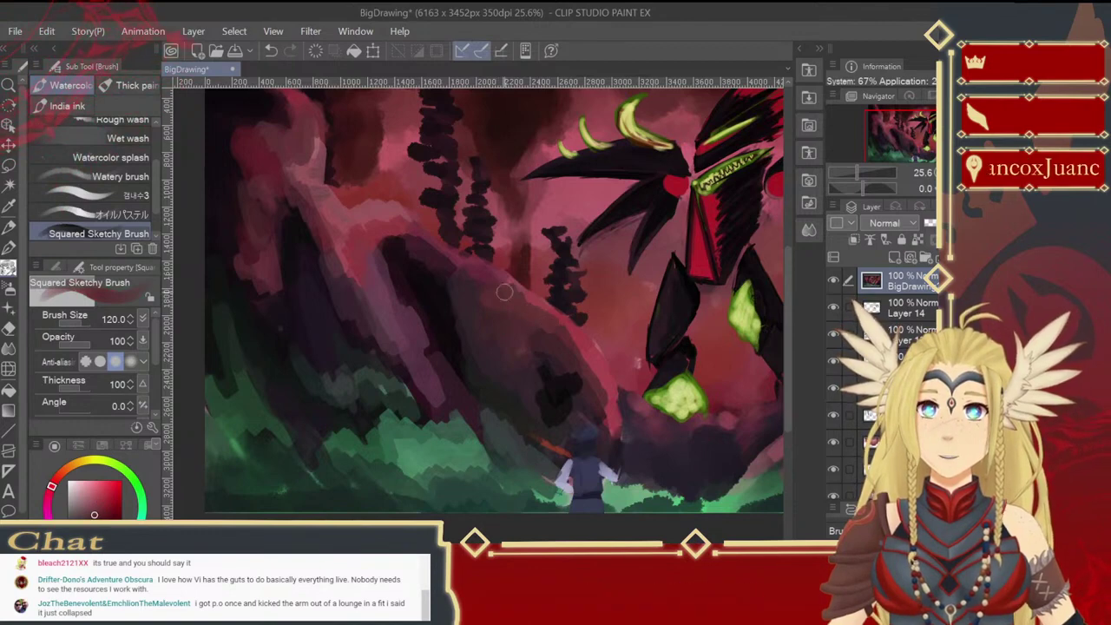
alt+click(482, 272)
drag(533, 302, 508, 283)
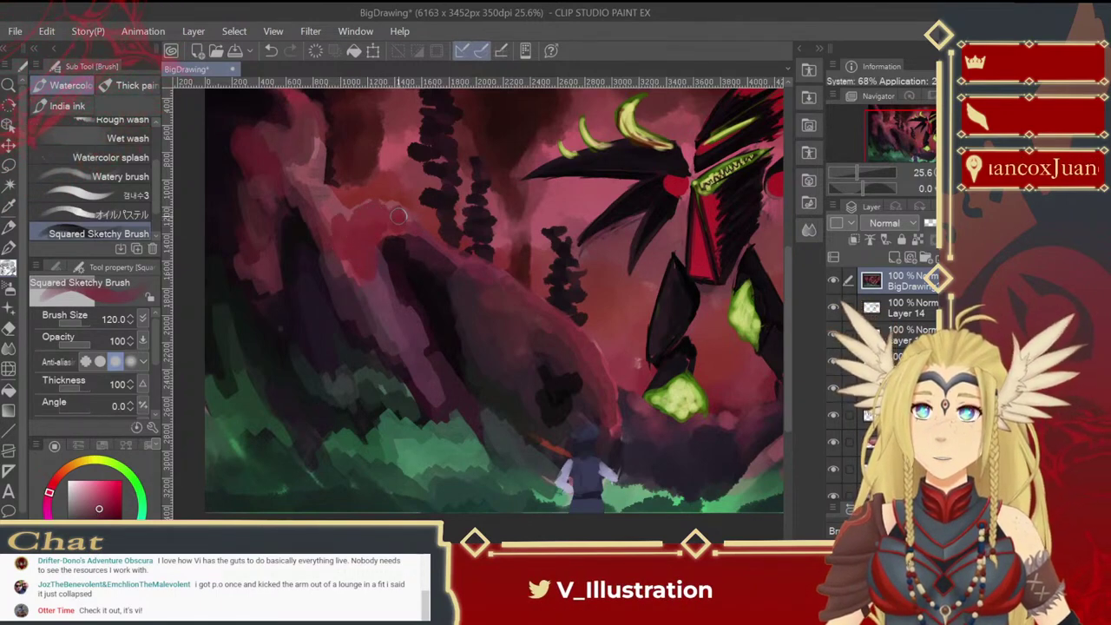
Step: Blend the bright red patch on the central rock's crest into its surroundings with sampled muted dark reds
alt+click(460, 289)
drag(402, 232, 380, 236)
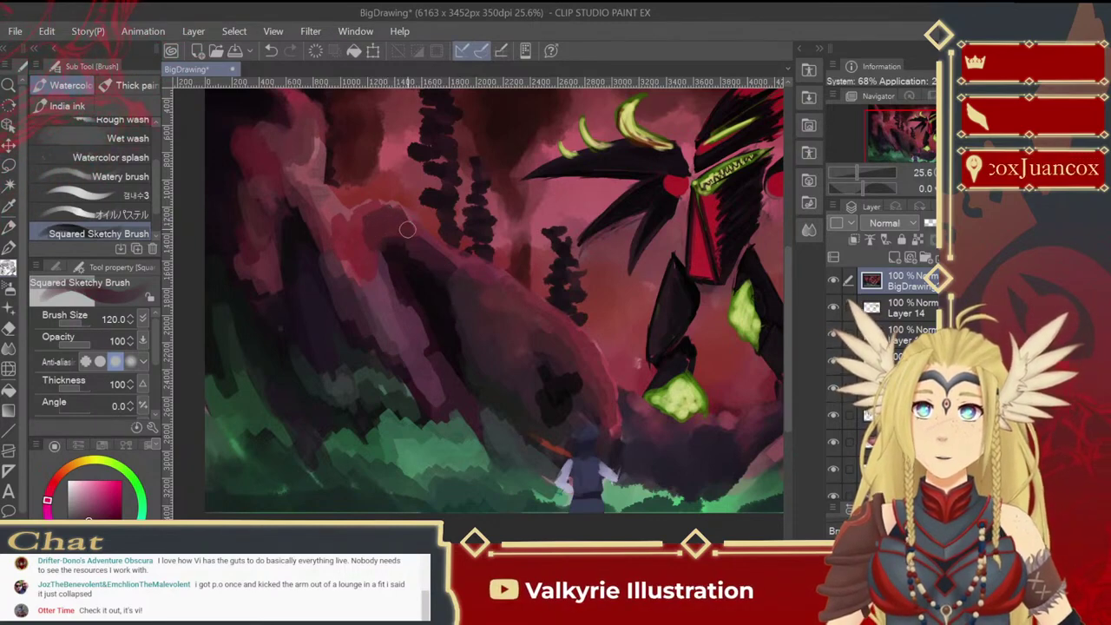
alt+click(406, 203)
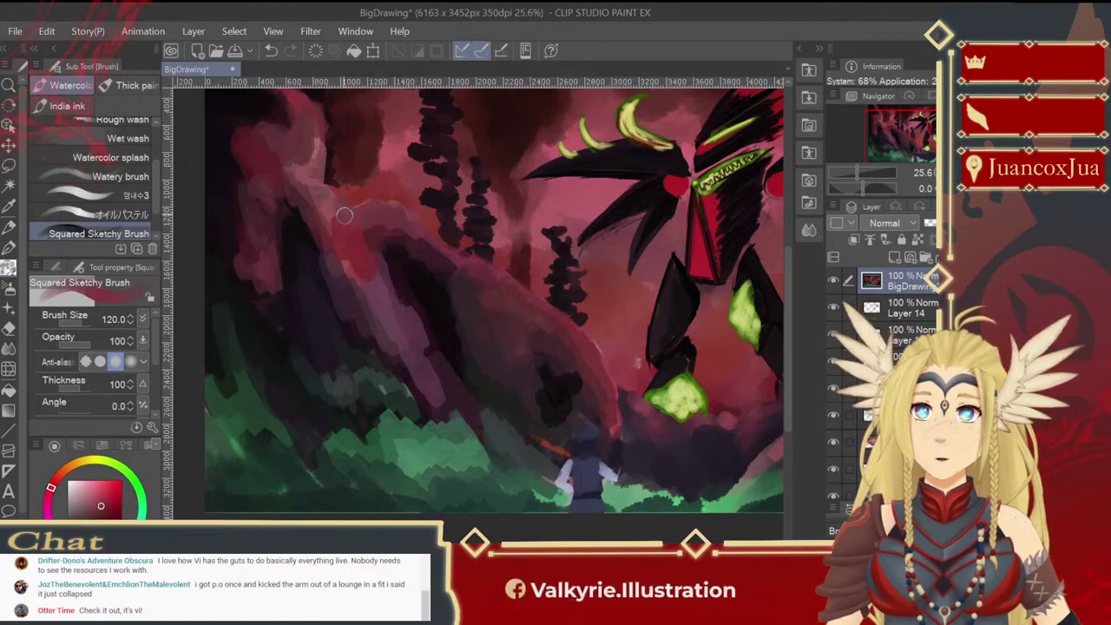
alt+click(386, 263)
mouse_move(373, 260)
mouse_down()
mouse_move(341, 255)
mouse_move(350, 283)
mouse_up()
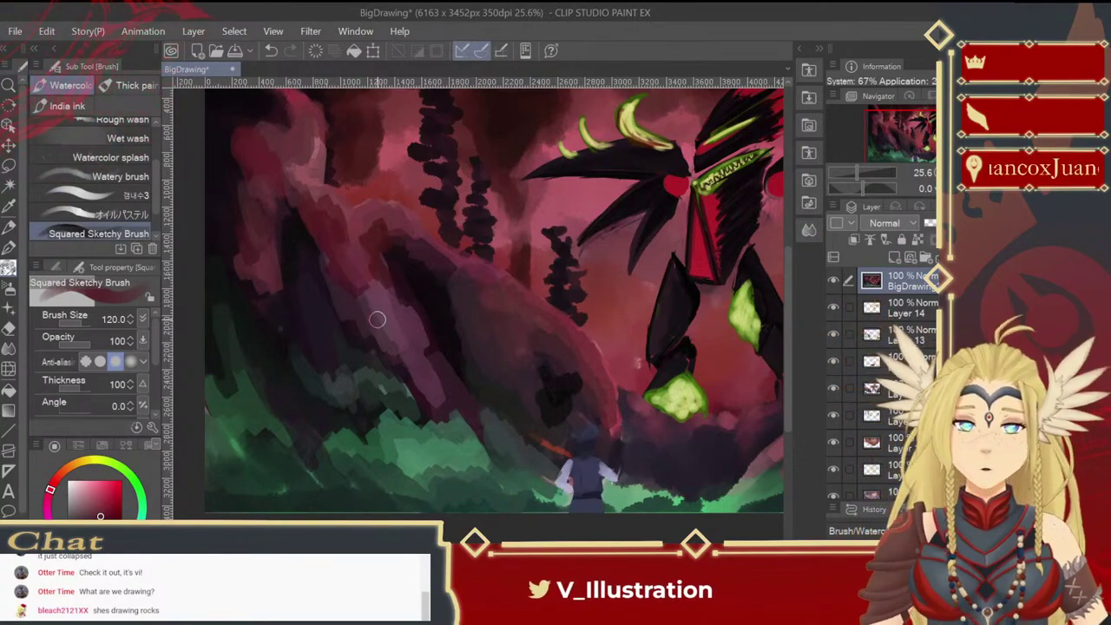
Step: Examine the composition of the whole painting, from the left rocks across to the creature
drag(471, 286, 319, 303)
drag(416, 295, 547, 283)
drag(304, 283, 401, 293)
drag(481, 283, 425, 303)
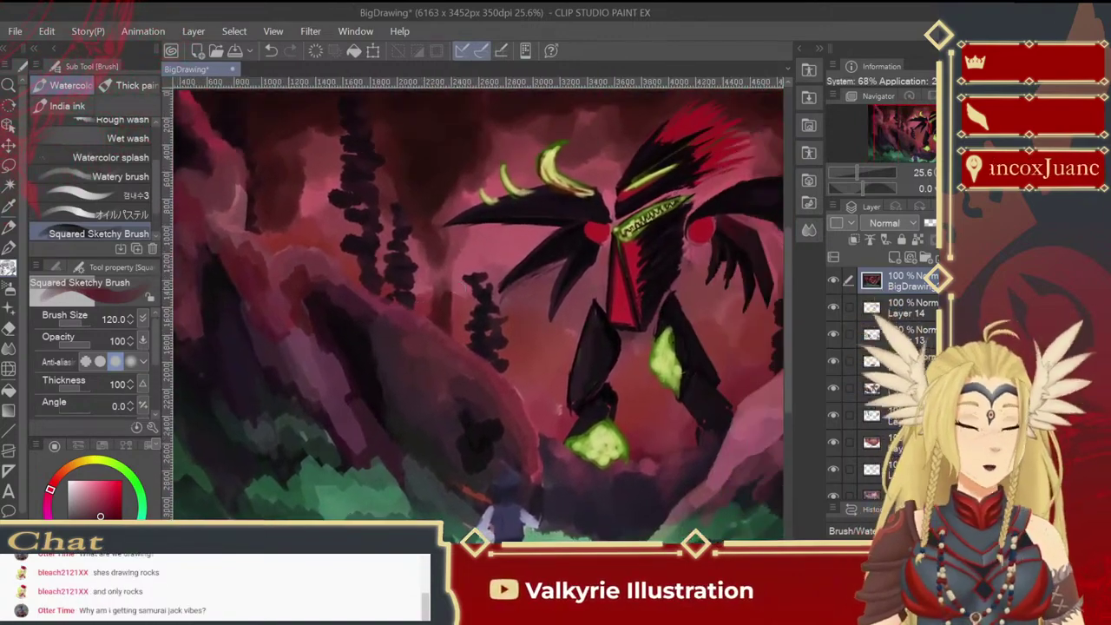
key(ctrl+minus)
scroll(457, 289, down, 3)
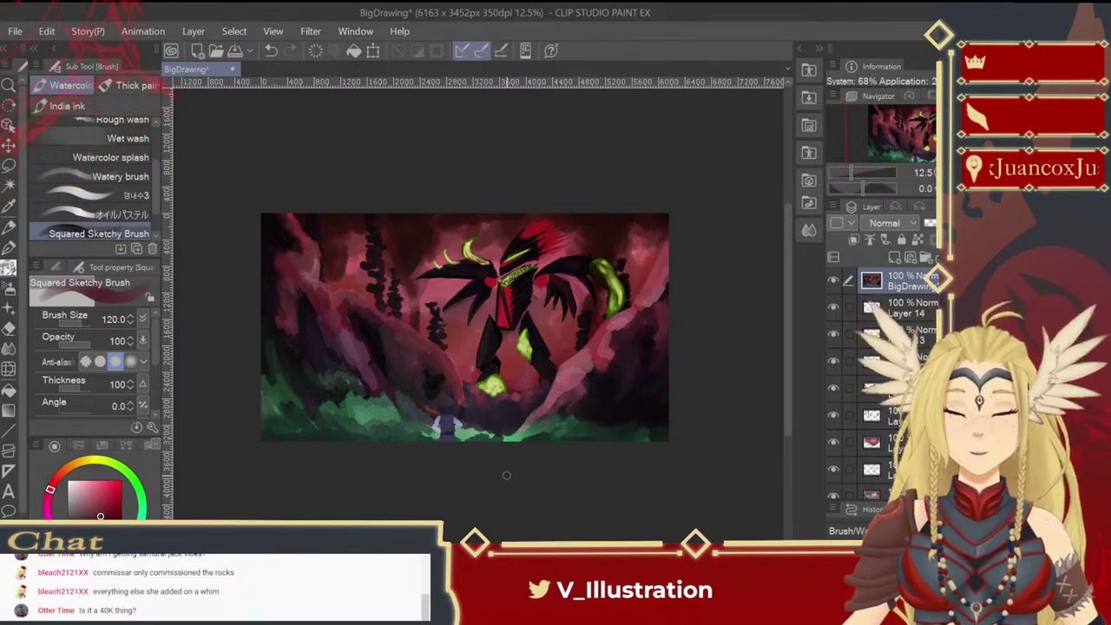
Step: Paint a sampled dark tone with the Squared Sketchy Brush along the shadowed cleft between the left and central rocks
click(9, 85)
drag(425, 321, 509, 351)
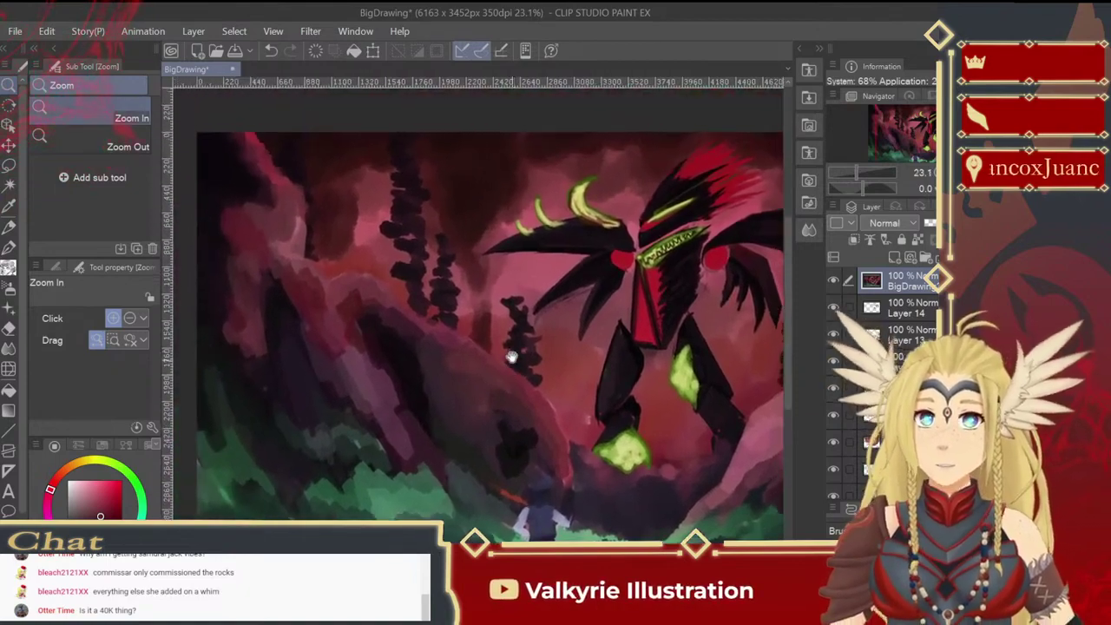
key(b)
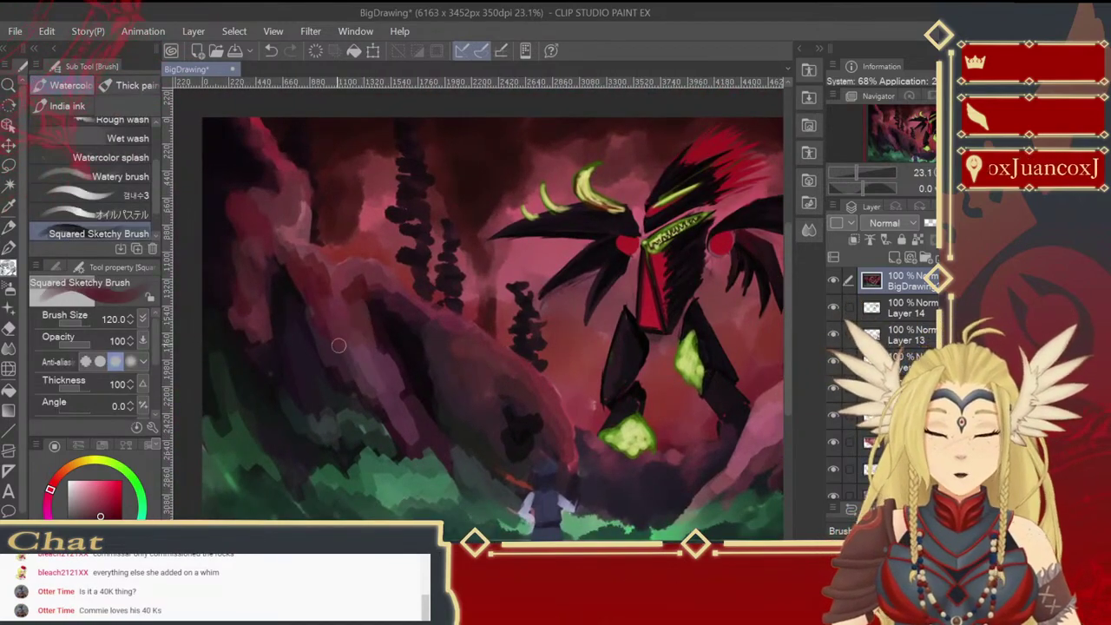
alt+click(281, 300)
drag(295, 312, 350, 351)
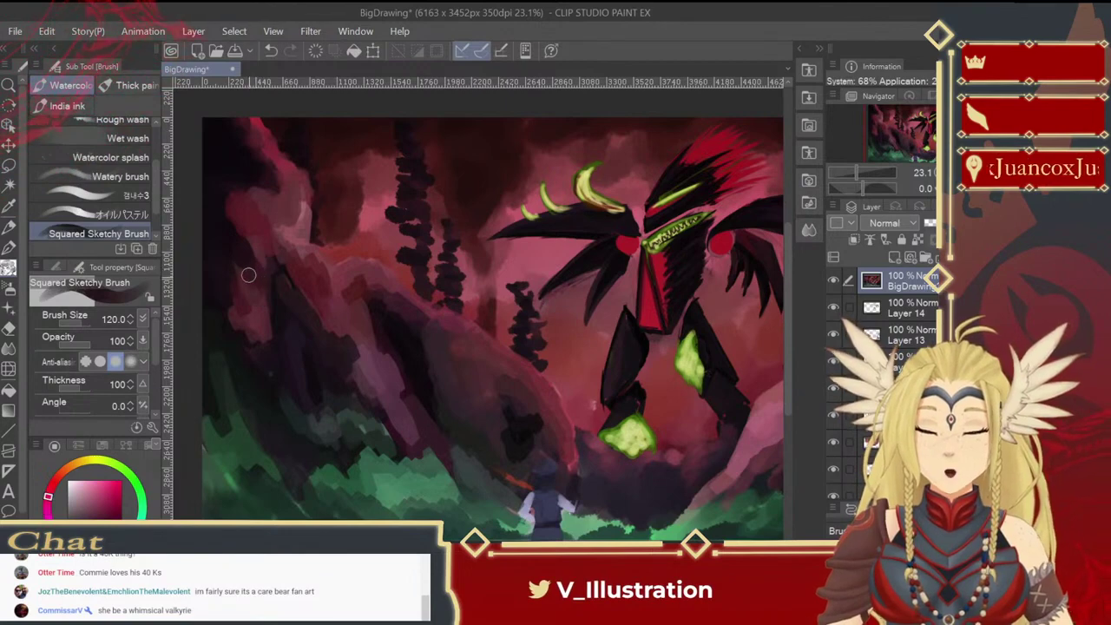
Step: Darken the left rock's upper face with sampled purple and dark red tones
alt+click(265, 356)
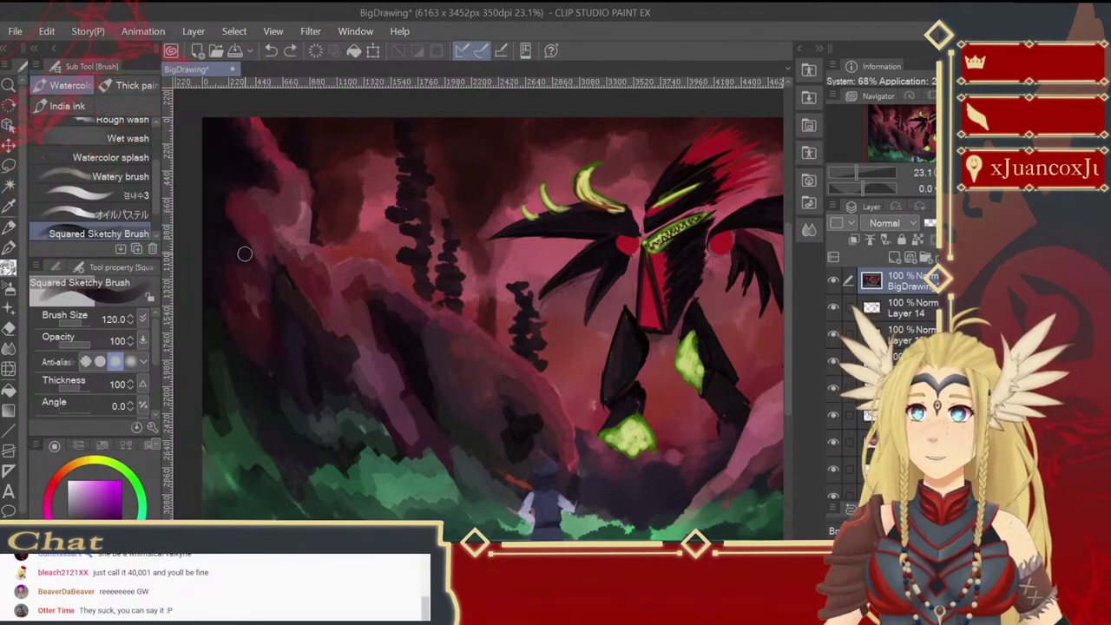
alt+click(267, 187)
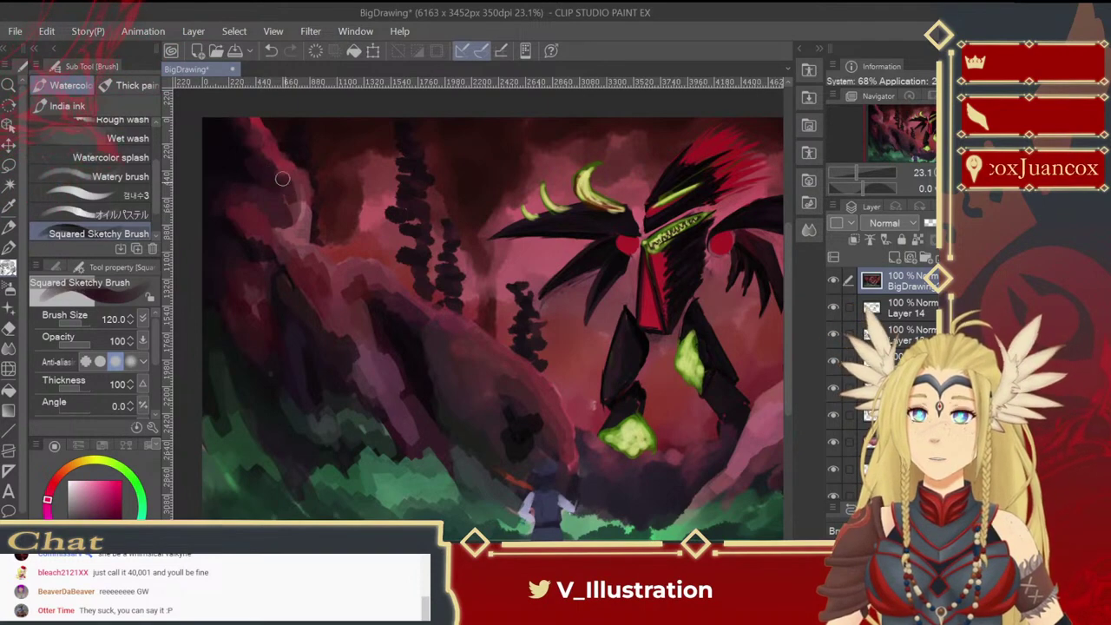
key(bracketleft)
key(bracketleft)
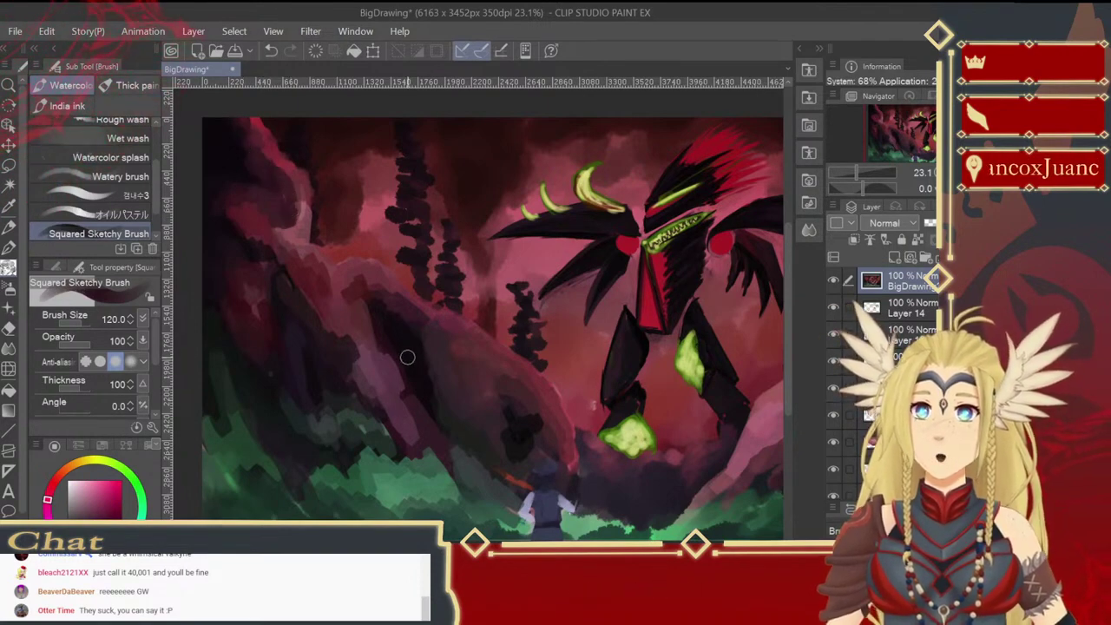
Step: At brush size 150, blend sampled dark teal and dark pink tones over the central rock's foot and lower face
key(bracketright)
key(bracketright)
key(bracketright)
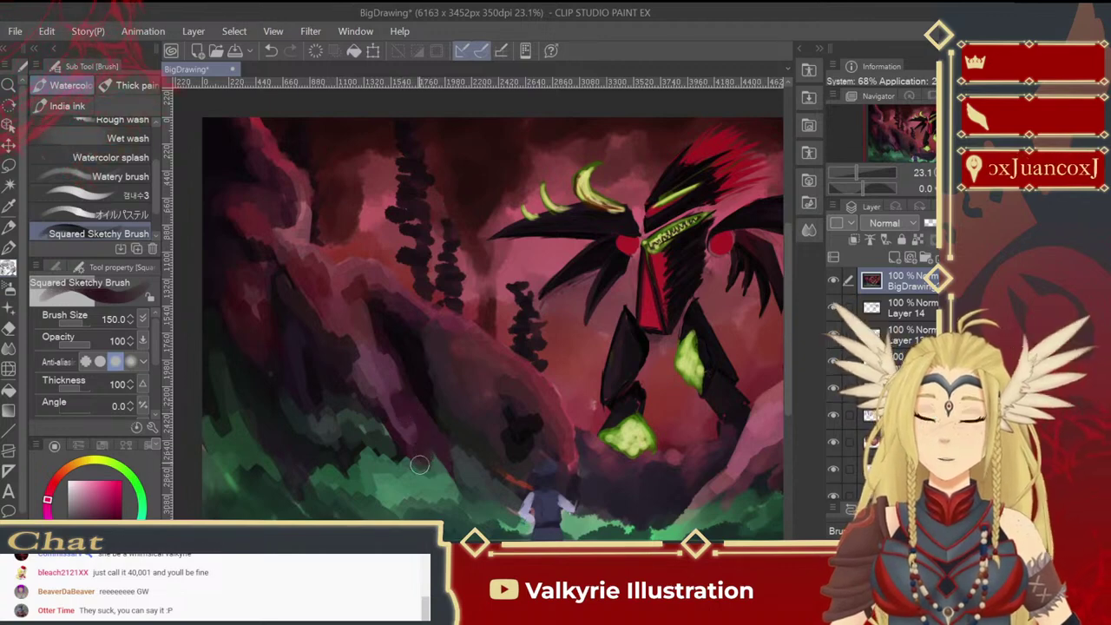
alt+click(460, 470)
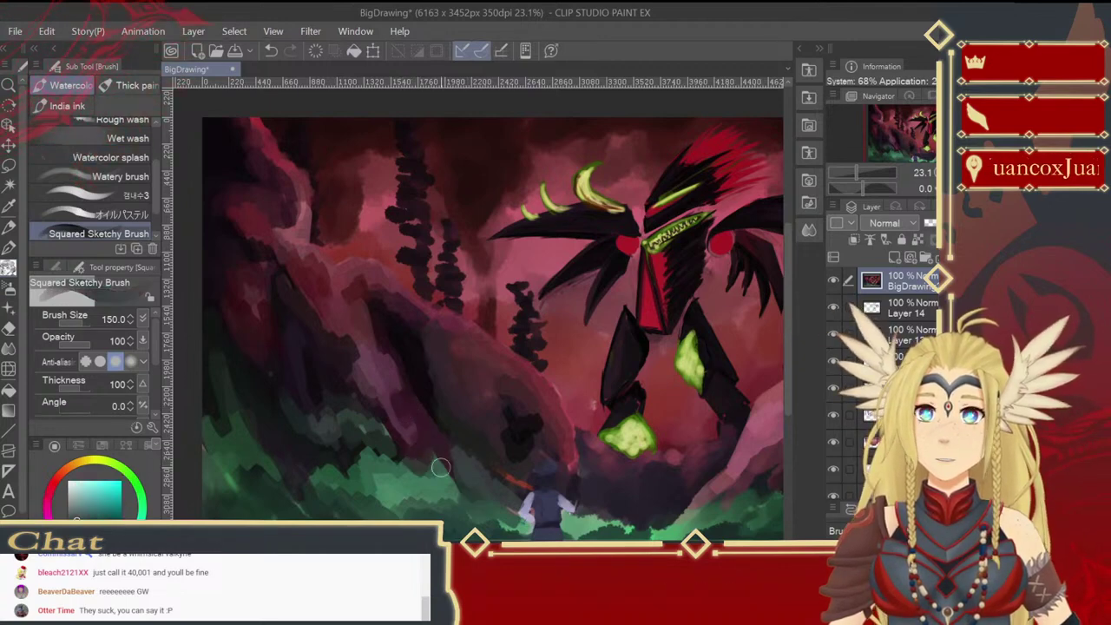
alt+click(405, 435)
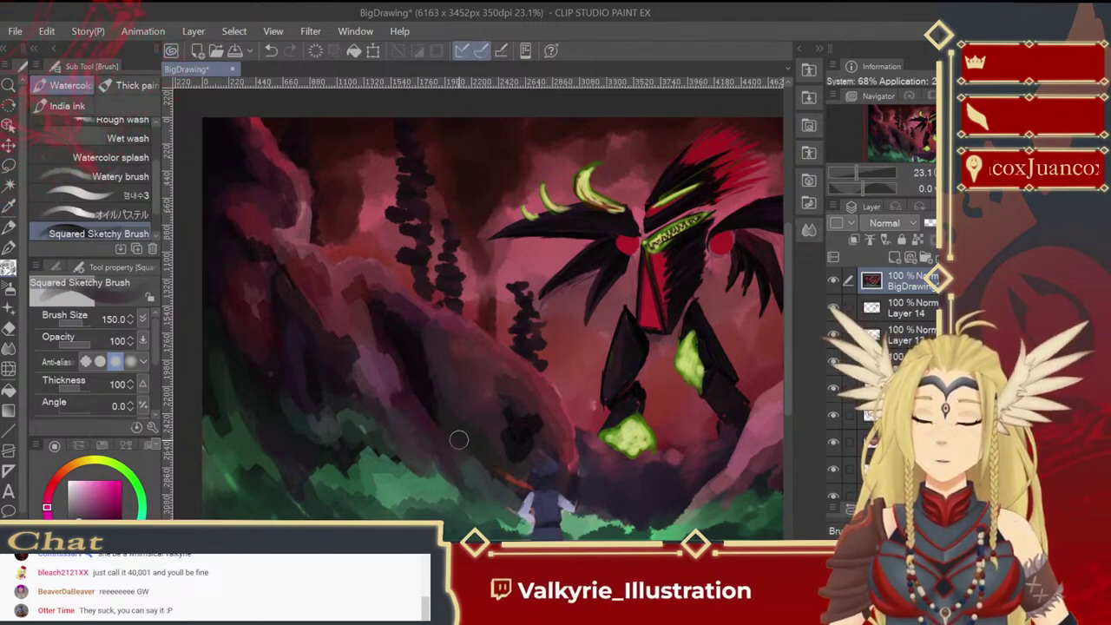
alt+click(473, 464)
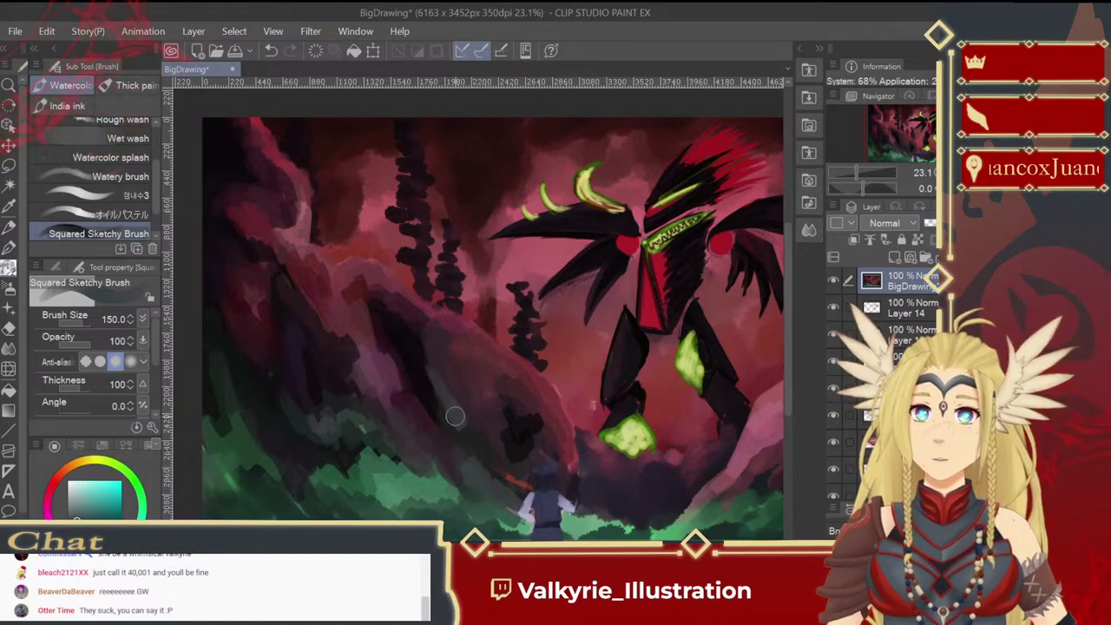
drag(446, 398, 468, 441)
alt+click(468, 439)
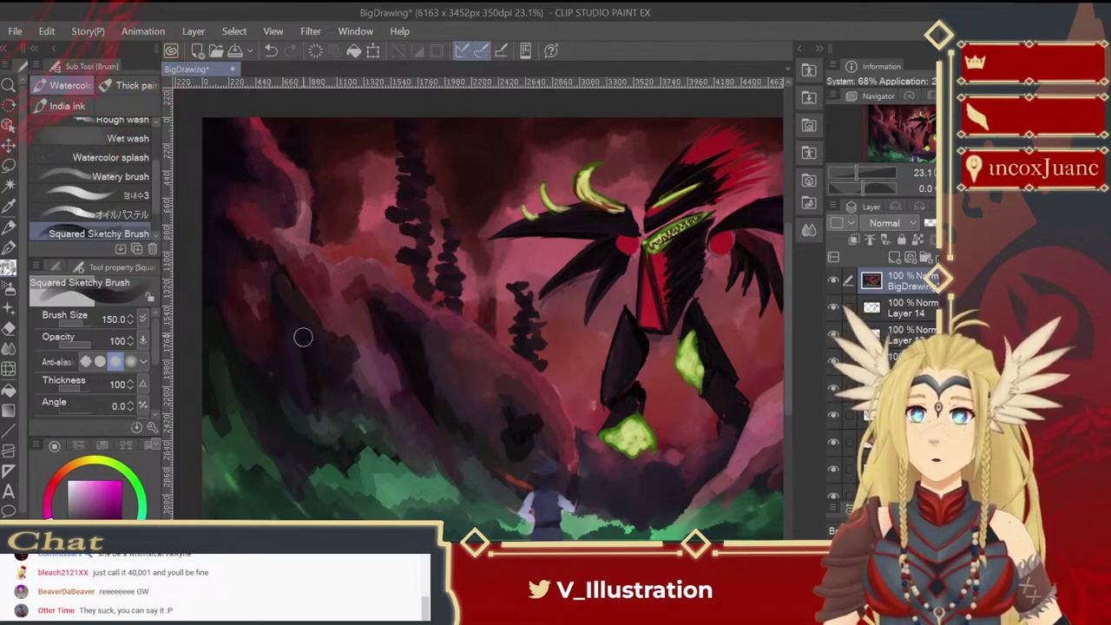
Step: At brush size 80, refine the dark crevice and adjoining edge of the left rock with sampled dark and red tones
key(bracketleft)
key(bracketleft)
key(bracketleft)
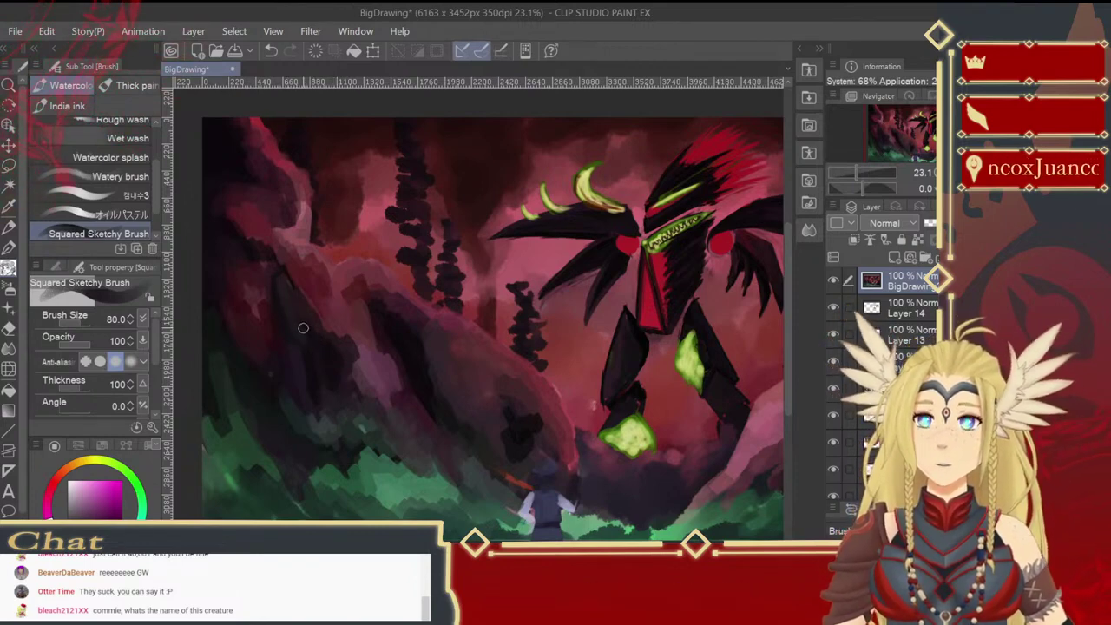
alt+click(317, 301)
alt+click(306, 317)
alt+click(262, 325)
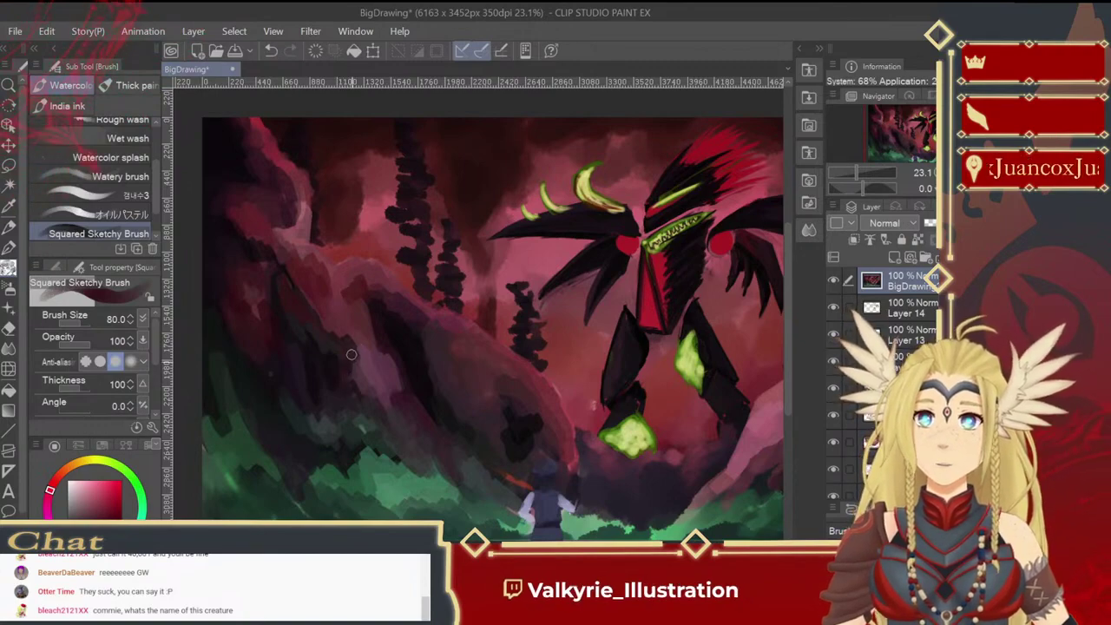
Step: At brush size 120, paint a red sampled from the central rock onto the lower slope of the right-hand pink rock
mouse_move(485, 391)
mouse_down()
mouse_move(334, 380)
mouse_move(369, 369)
mouse_move(345, 388)
mouse_up()
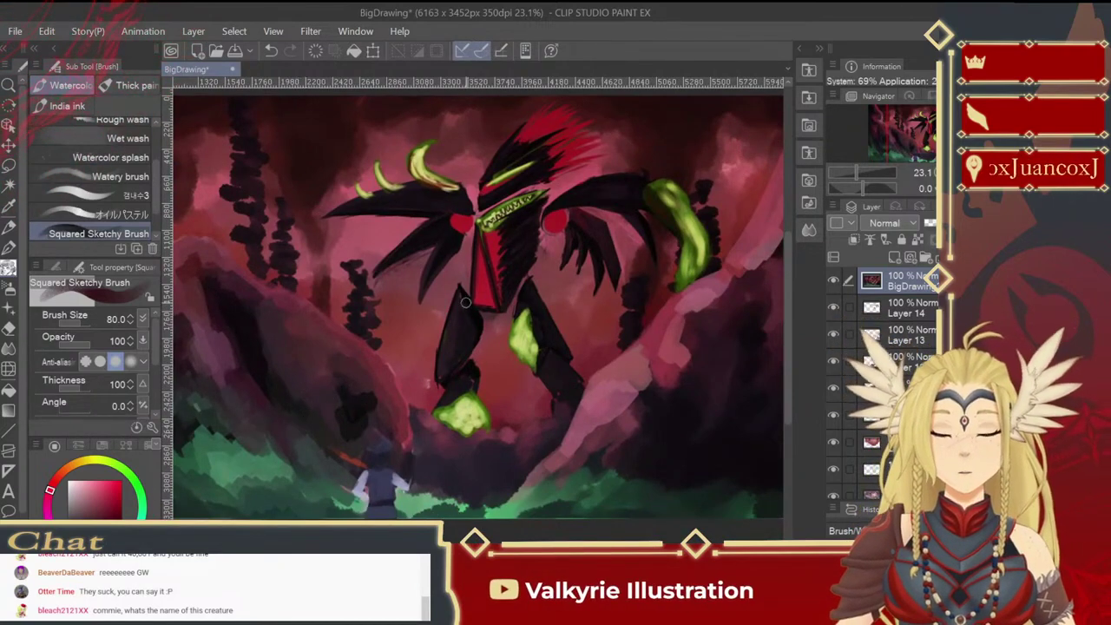
mouse_move(500, 353)
mouse_down()
mouse_move(485, 395)
mouse_move(504, 369)
mouse_up()
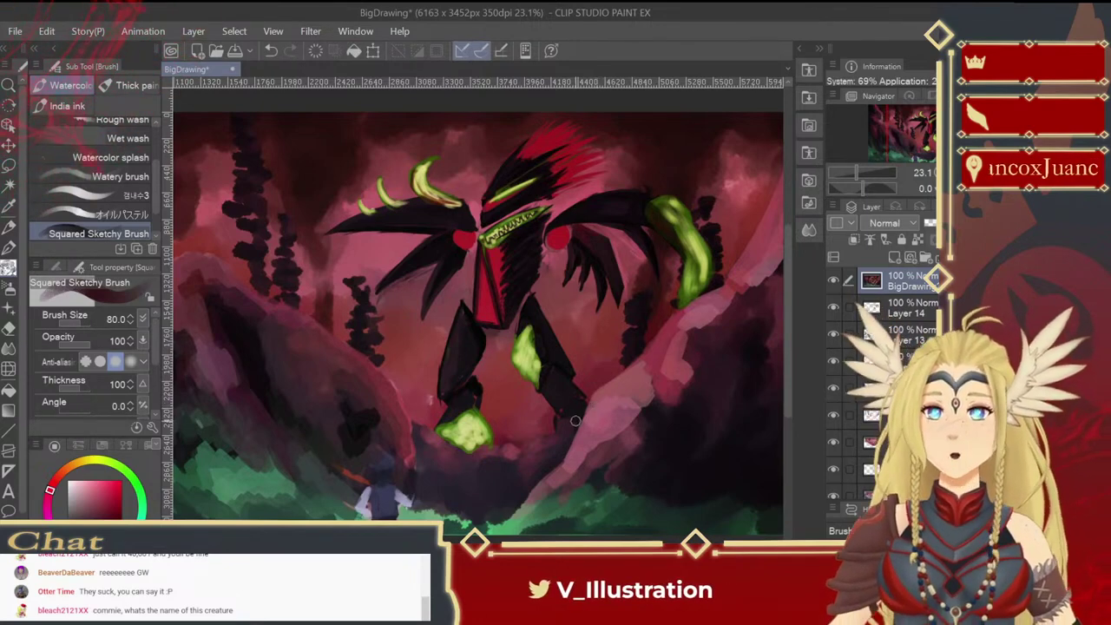
alt+click(396, 387)
key(])
key(])
drag(590, 419, 586, 439)
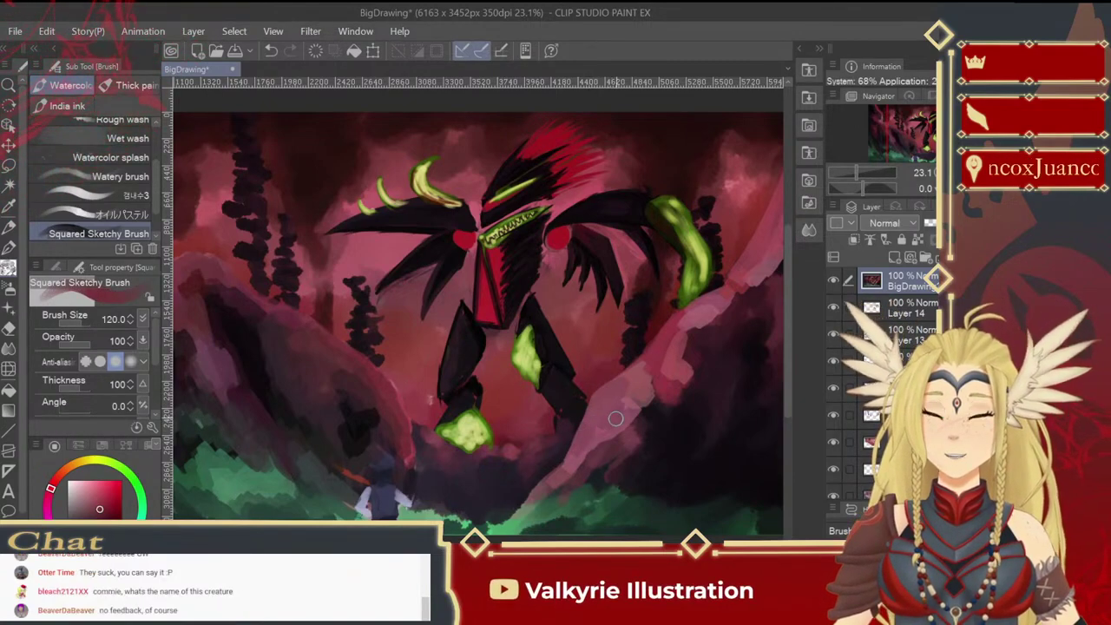
Step: Undo the dark stroke on the pink slope and paint sampled dark purple-grey patches on the right rock's shaded face
alt+click(646, 421)
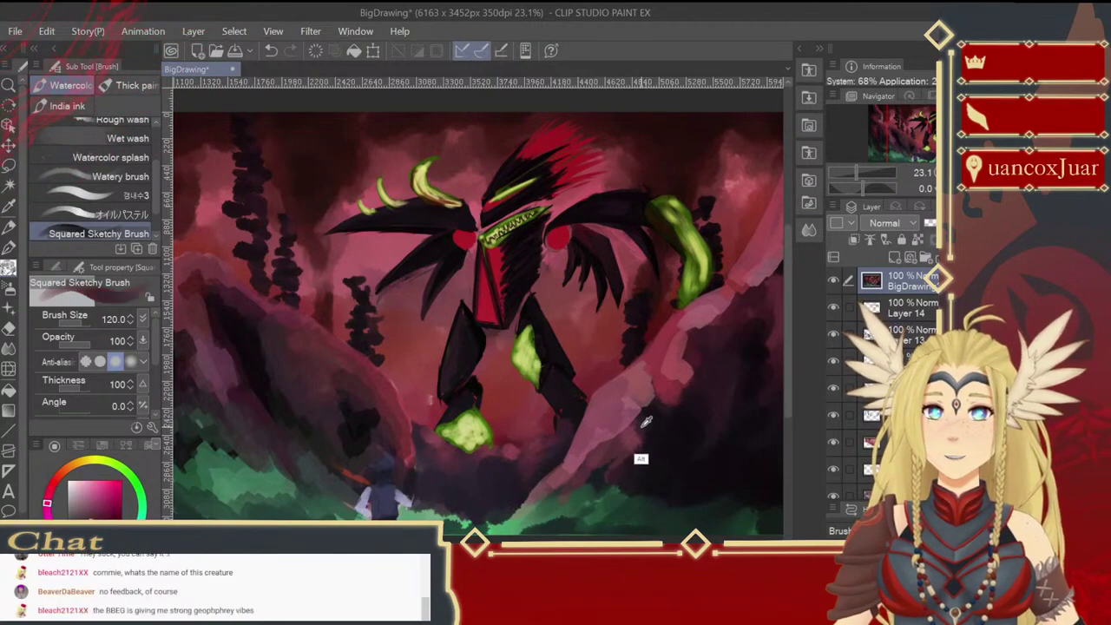
mouse_move(614, 396)
mouse_down()
mouse_move(584, 451)
mouse_move(606, 467)
mouse_move(629, 450)
mouse_up()
key(ctrl+z)
mouse_move(661, 382)
mouse_down()
mouse_move(694, 412)
mouse_move(727, 389)
mouse_up()
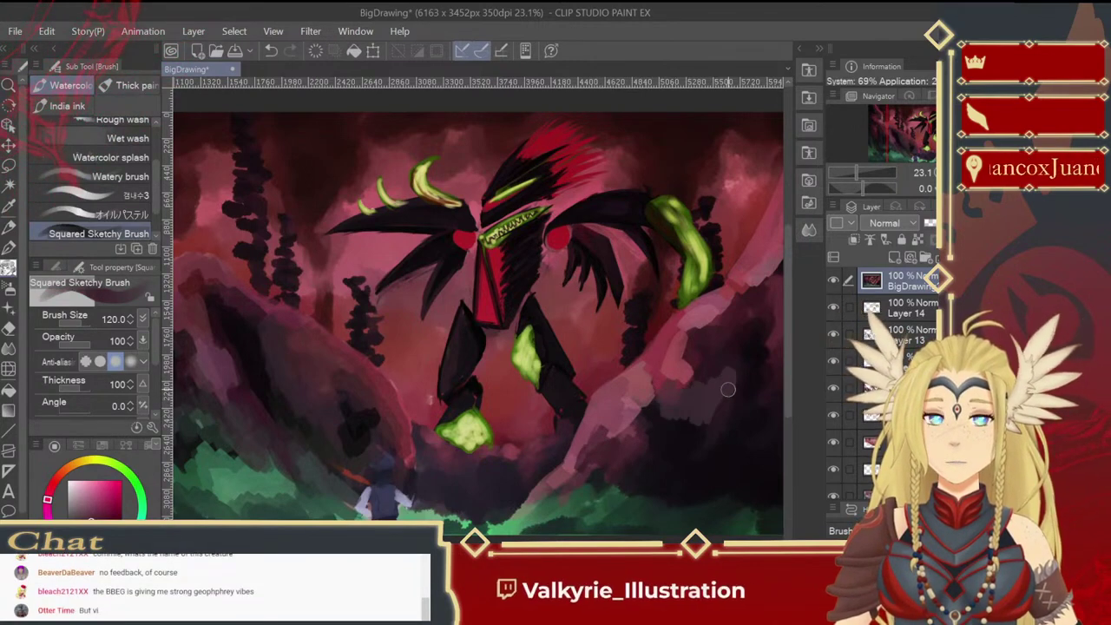
alt+click(701, 430)
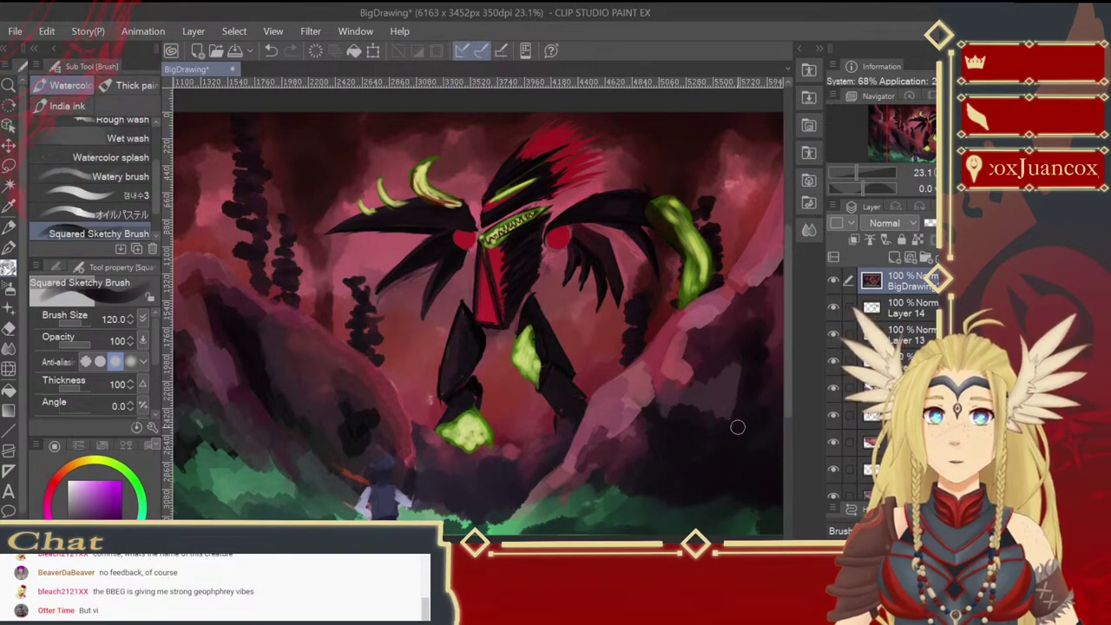
Step: Soften the right rock's pink ridge with sampled pink and break up its lower edge with sampled dark red
alt+click(757, 283)
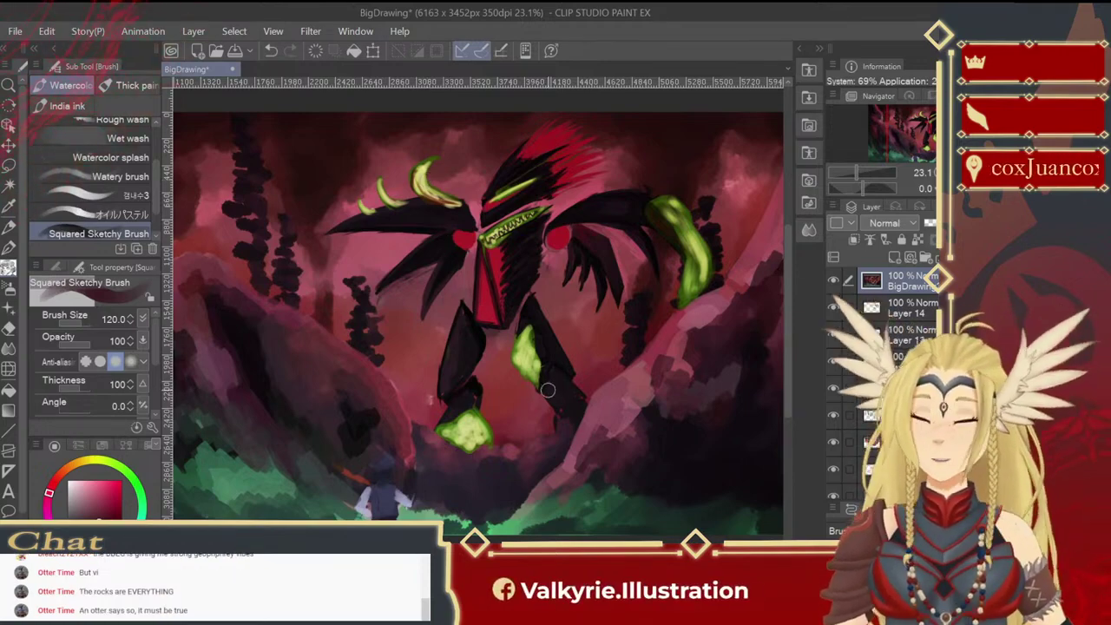
drag(575, 393, 530, 402)
drag(625, 416, 588, 391)
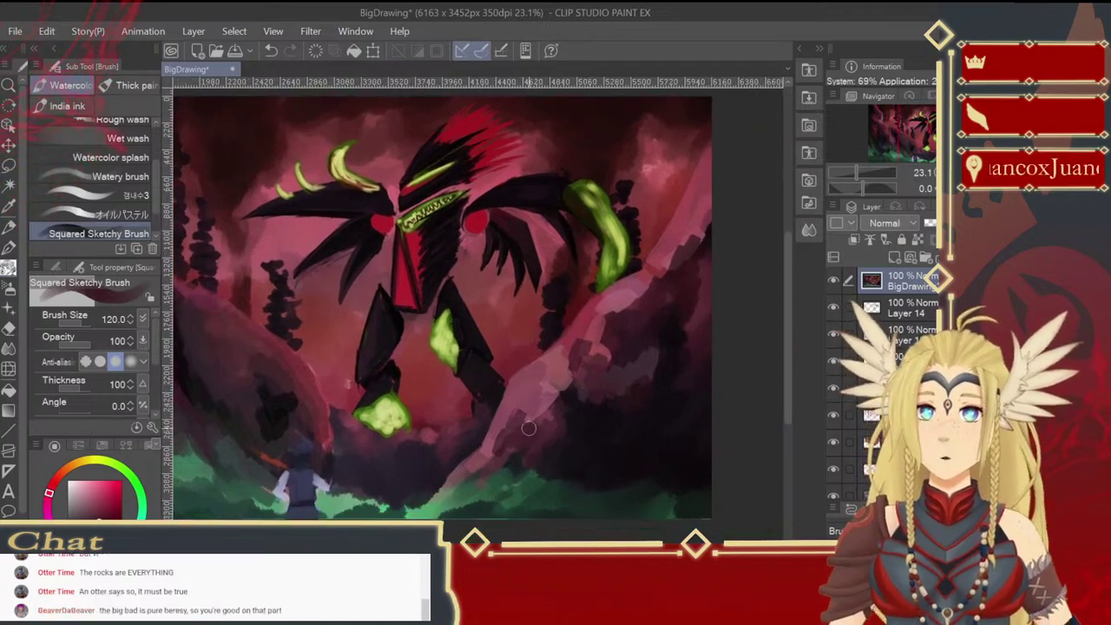
alt+click(505, 451)
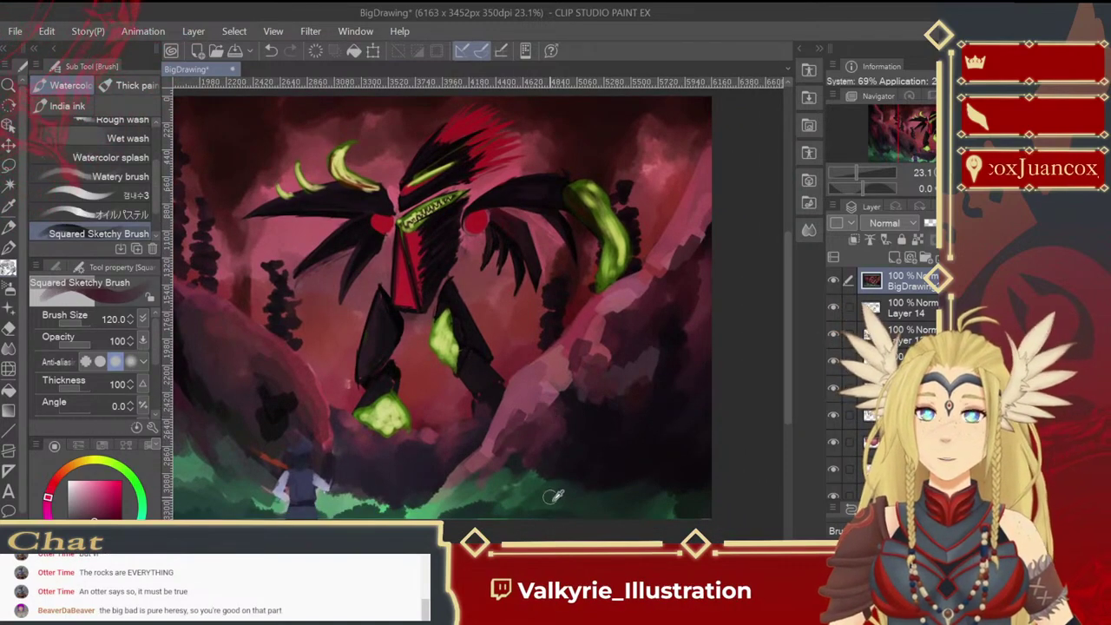
Step: Paint sampled dark teal over the right rock's foot above the foliage, enlarging the brush to 200
alt+click(581, 481)
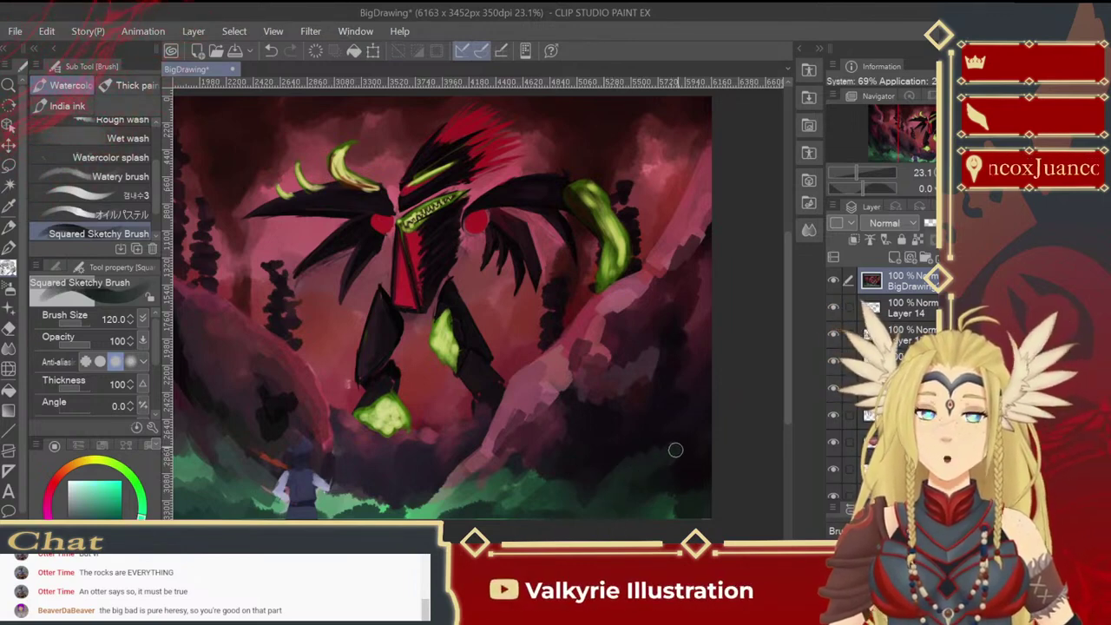
key(])
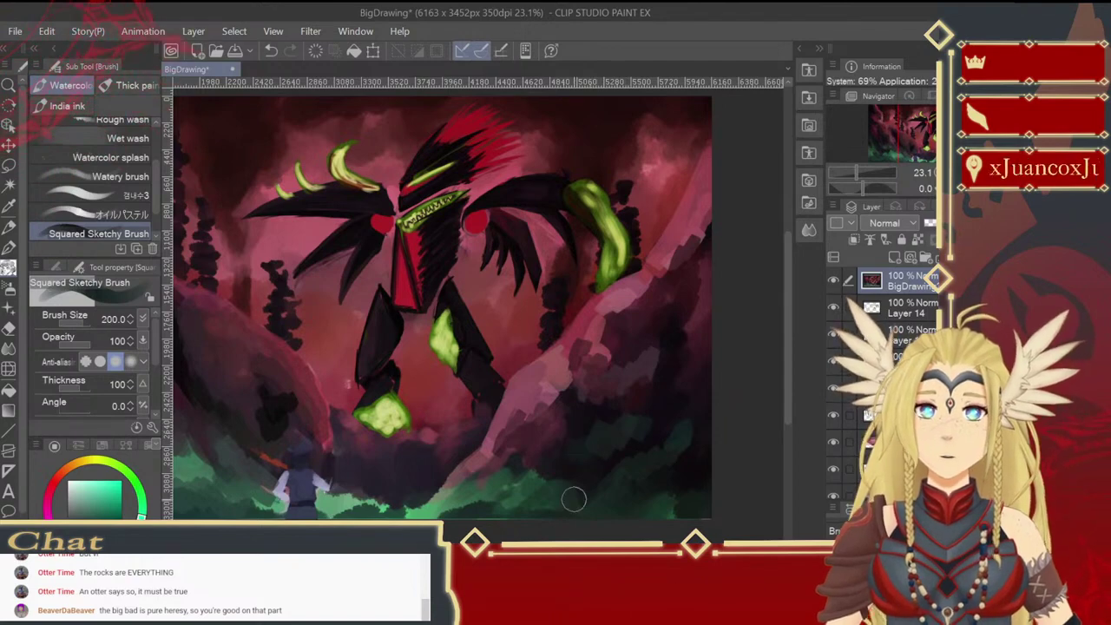
mouse_move(568, 480)
mouse_down()
mouse_move(599, 459)
mouse_move(582, 463)
mouse_move(598, 487)
mouse_up()
Step: At brush size 120, paint foliage highlights on the ground below the right rock with sampled light green and teal
alt+click(476, 481)
key(bracketleft)
key(bracketleft)
key(bracketleft)
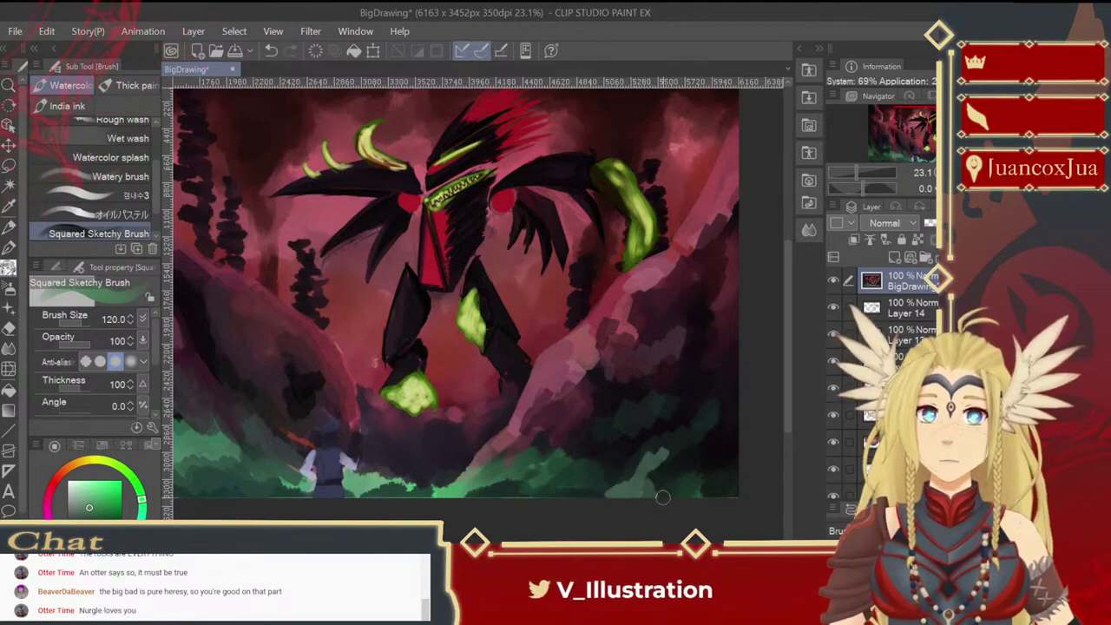
alt+click(710, 450)
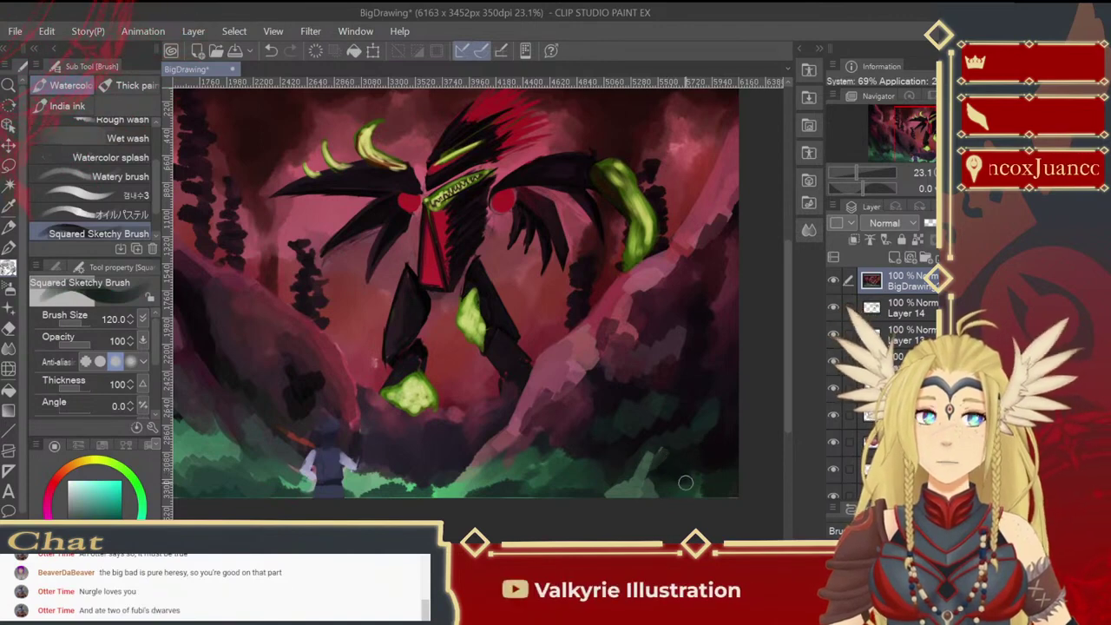
alt+click(660, 469)
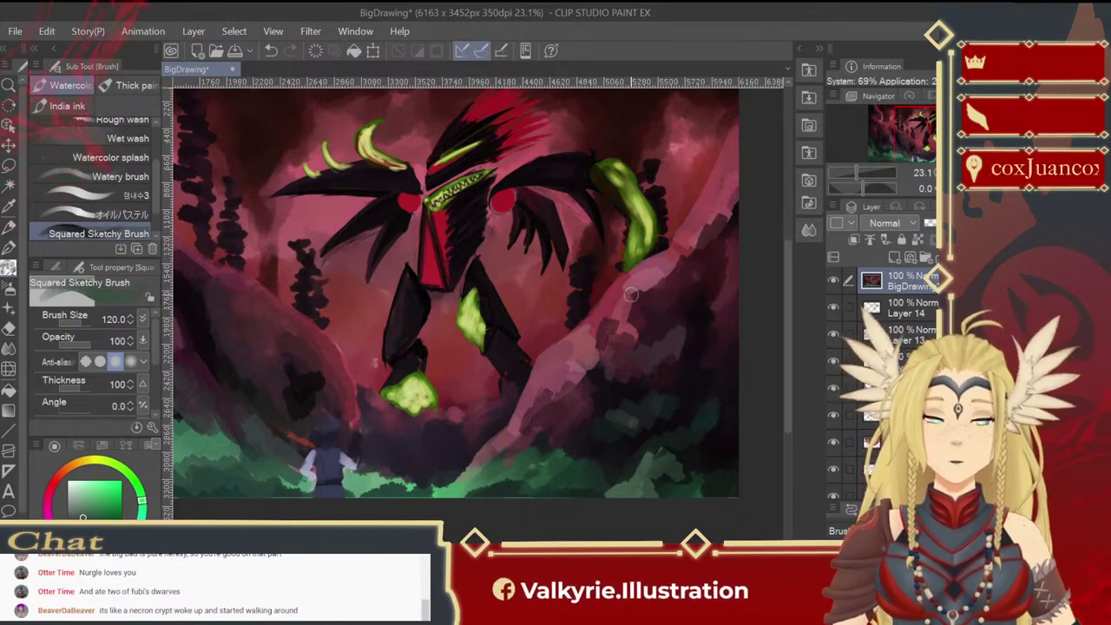
Step: Cover the green patches at the right rock's foot with sampled dark tones, enlarging the brush to 200
drag(658, 340, 647, 365)
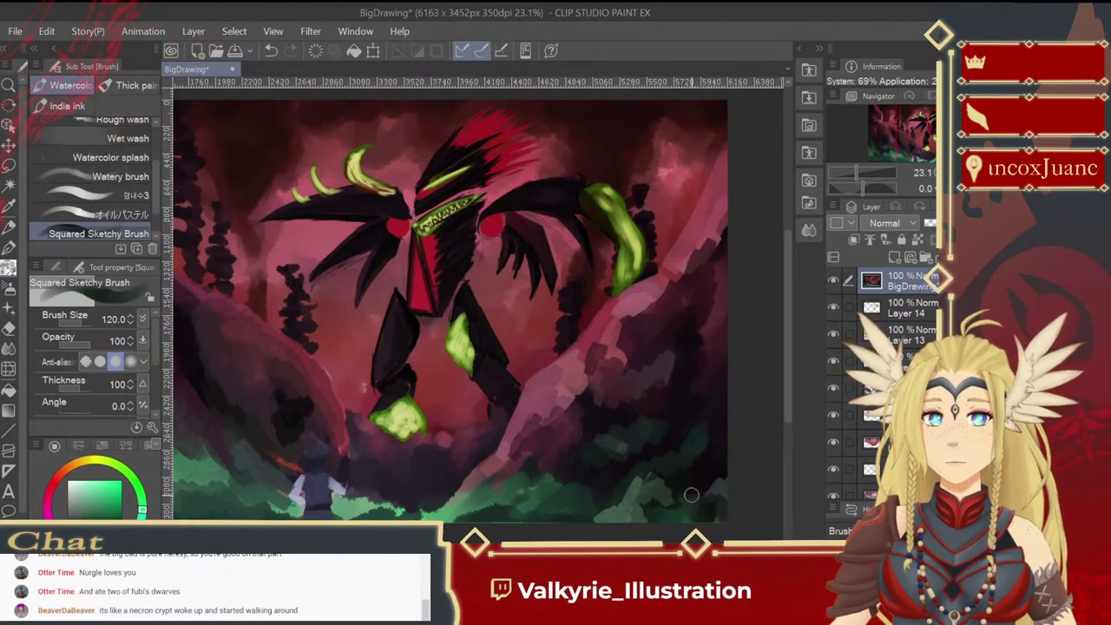
alt+click(594, 476)
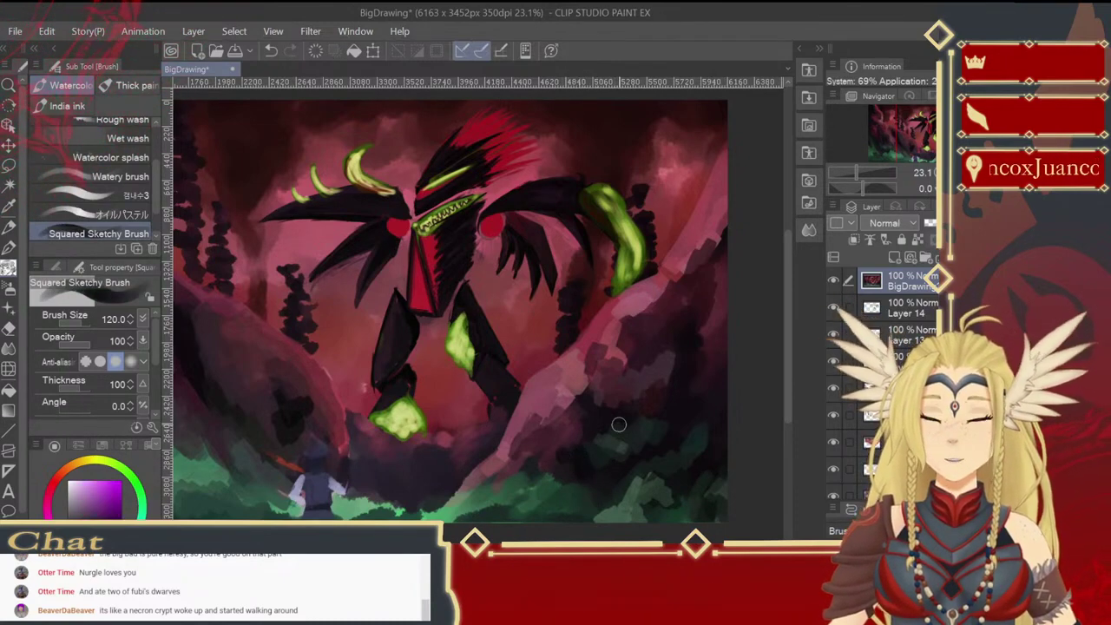
mouse_move(626, 468)
mouse_down()
mouse_move(674, 439)
mouse_move(669, 421)
mouse_up()
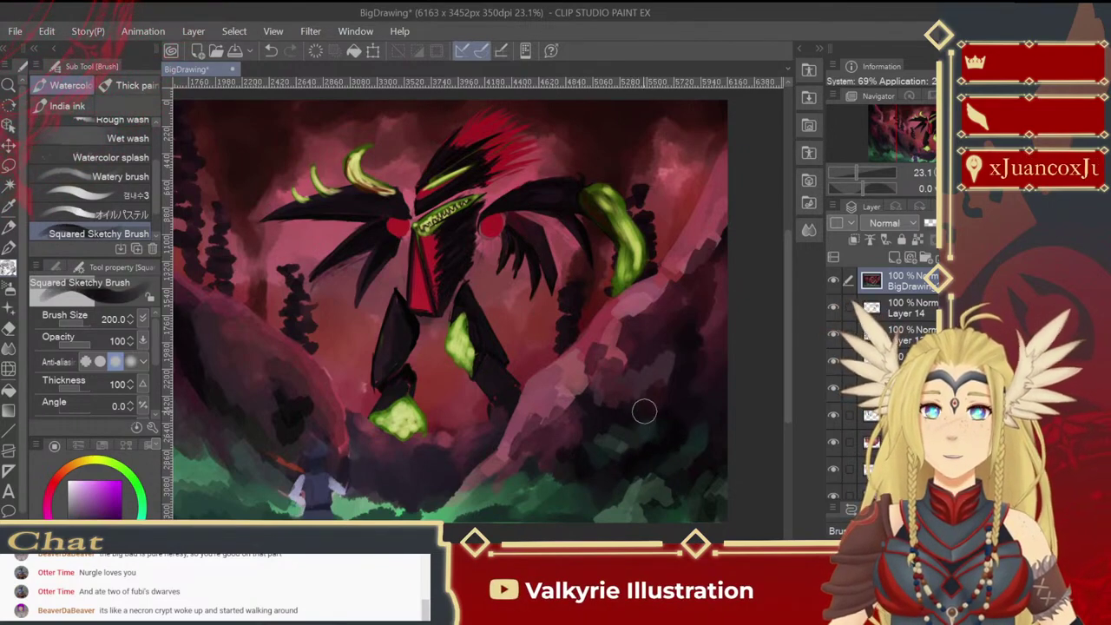
Step: Rework the right rock's upper slope and pink ridge with sampled dark red and pink tones, reducing the brush to 170
alt+click(711, 359)
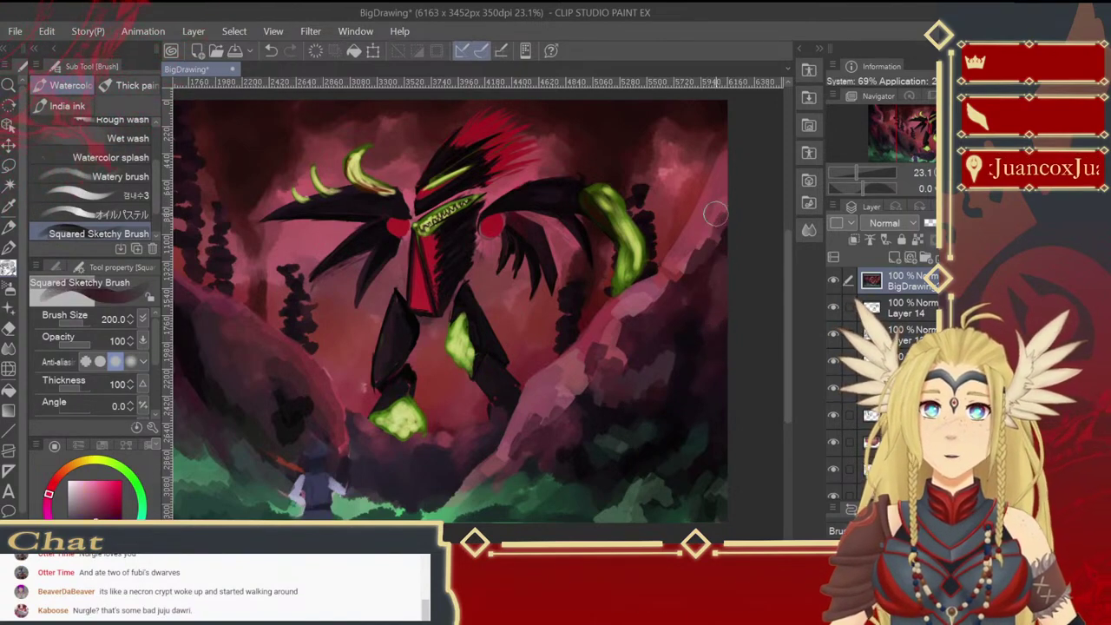
alt+click(717, 251)
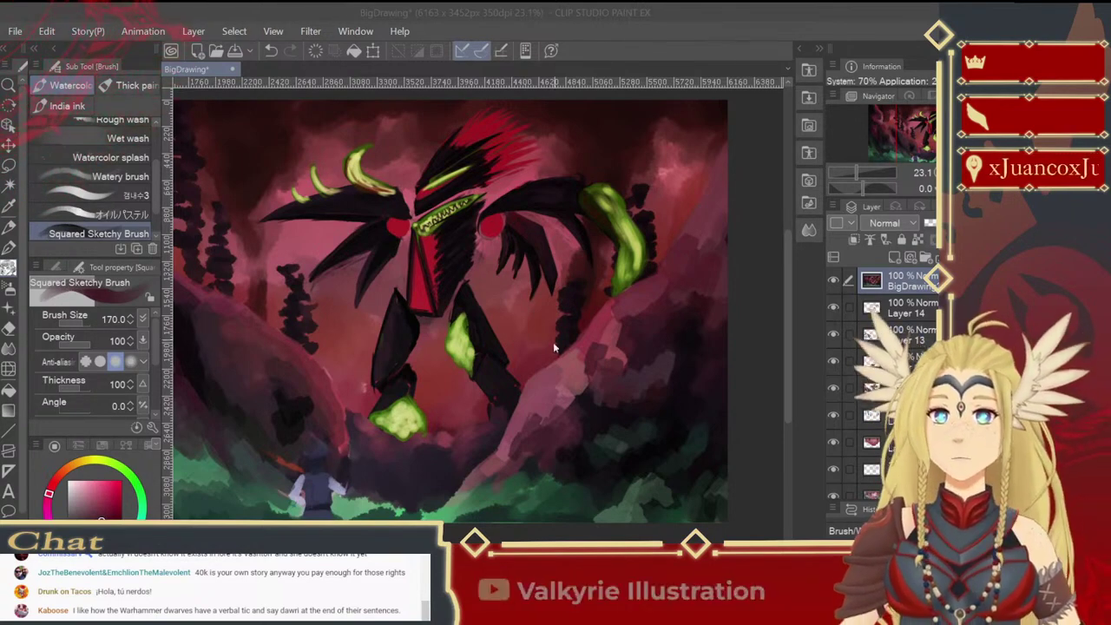
drag(574, 386, 544, 411)
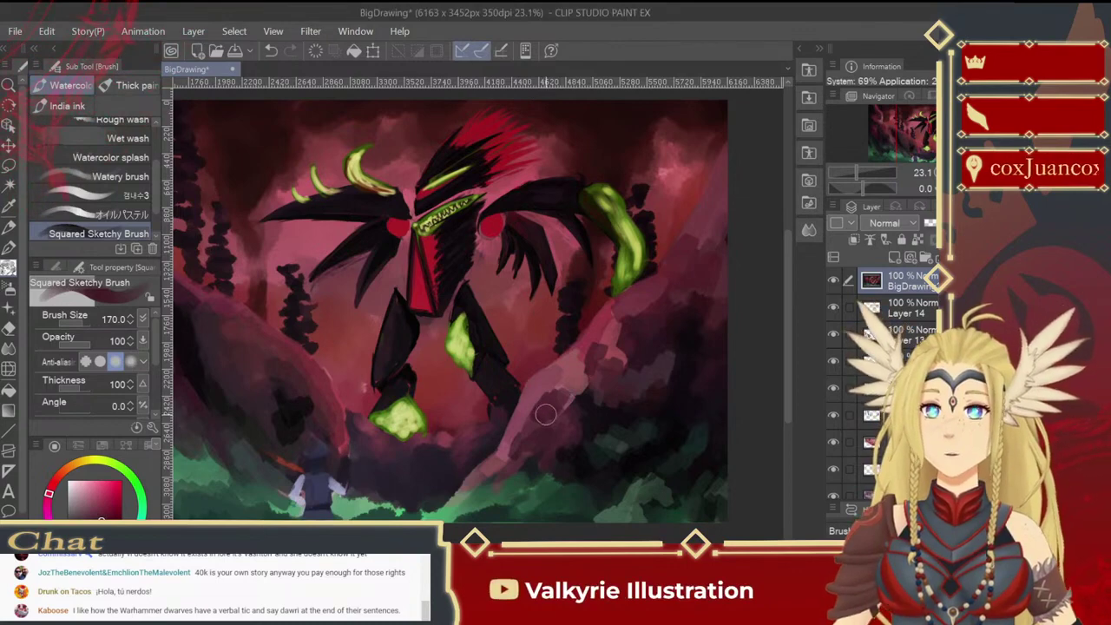
alt+click(580, 420)
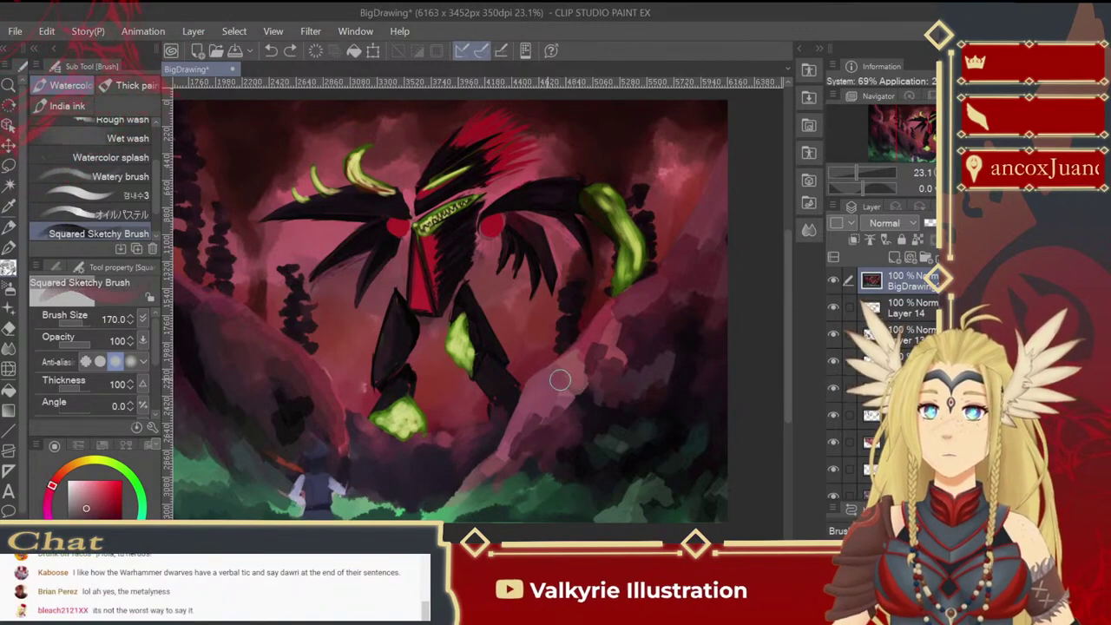
mouse_move(555, 395)
mouse_down()
mouse_move(608, 353)
mouse_move(573, 371)
mouse_move(578, 378)
mouse_move(576, 370)
mouse_up()
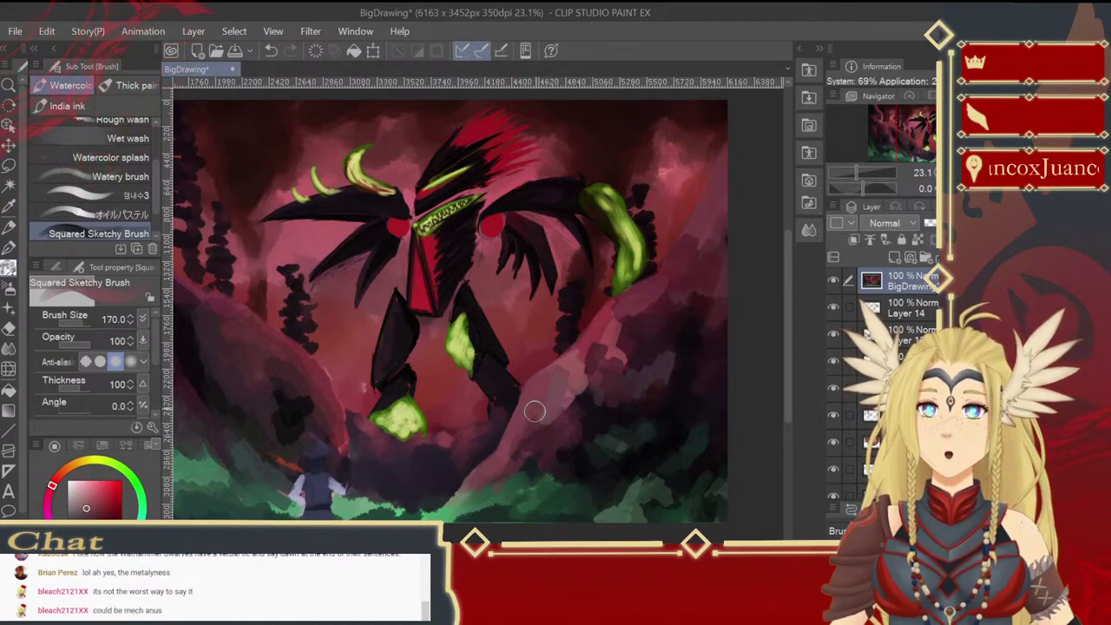
mouse_move(576, 417)
mouse_down()
mouse_move(588, 446)
mouse_move(508, 466)
mouse_move(534, 455)
mouse_move(564, 462)
mouse_up()
Step: Extend the foliage up over the right rock's foot with sampled green, breaking it up with sampled dark tones
alt+click(588, 441)
alt+click(539, 488)
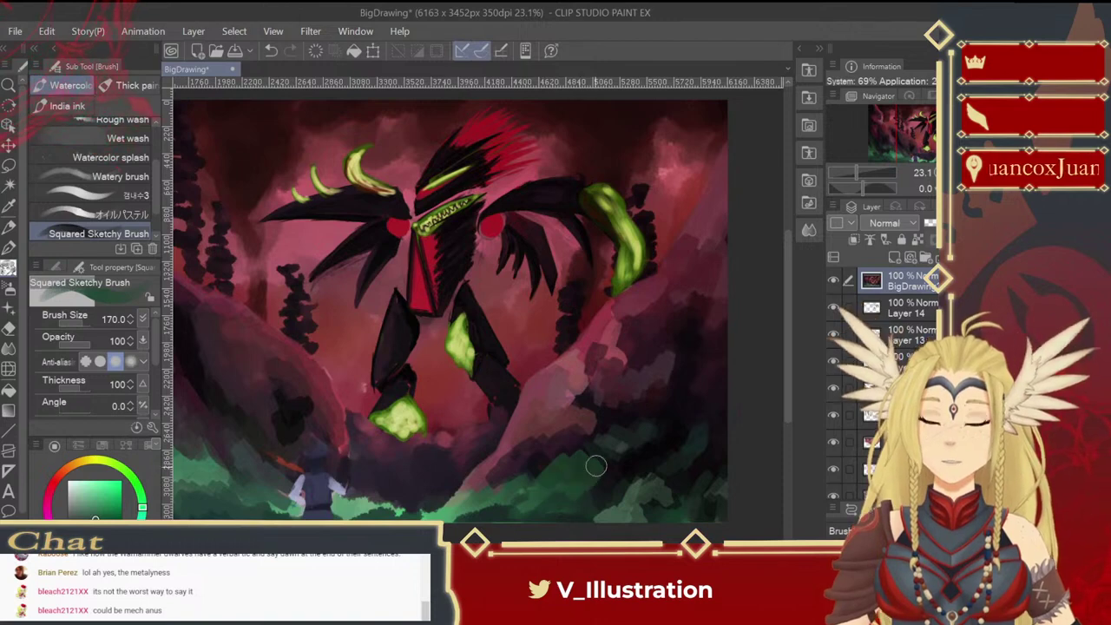
drag(676, 323, 693, 302)
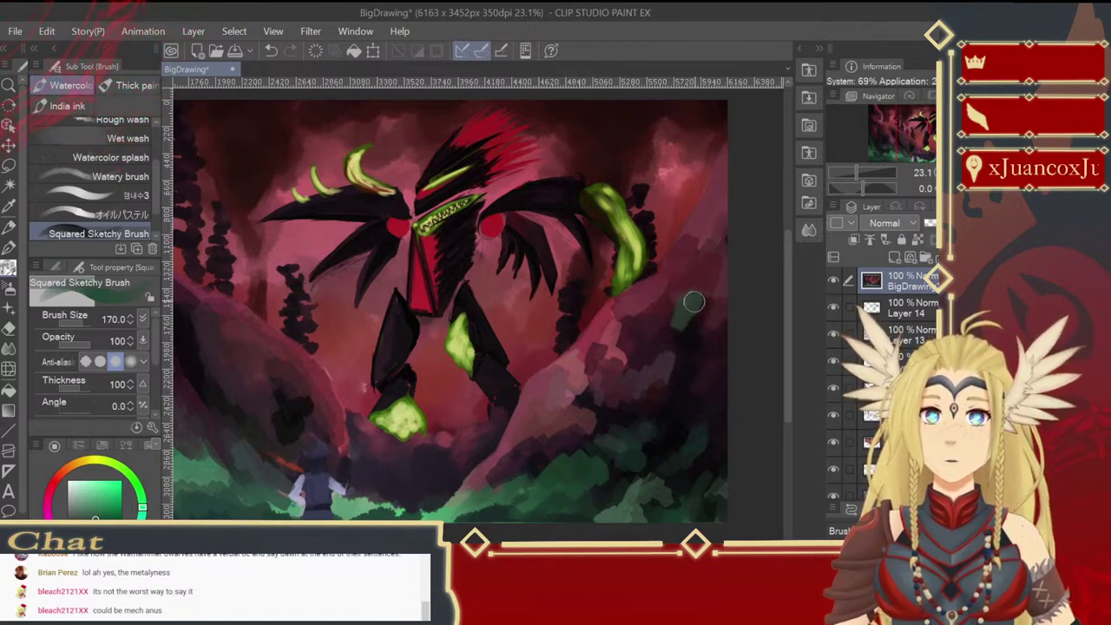
key(ctrl+z)
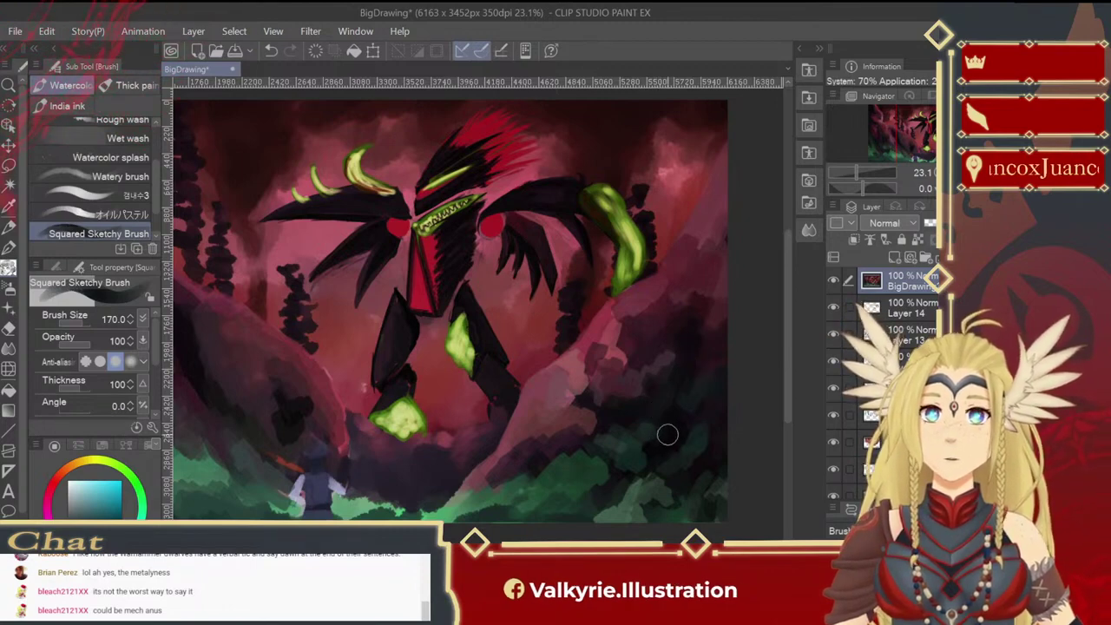
alt+click(692, 460)
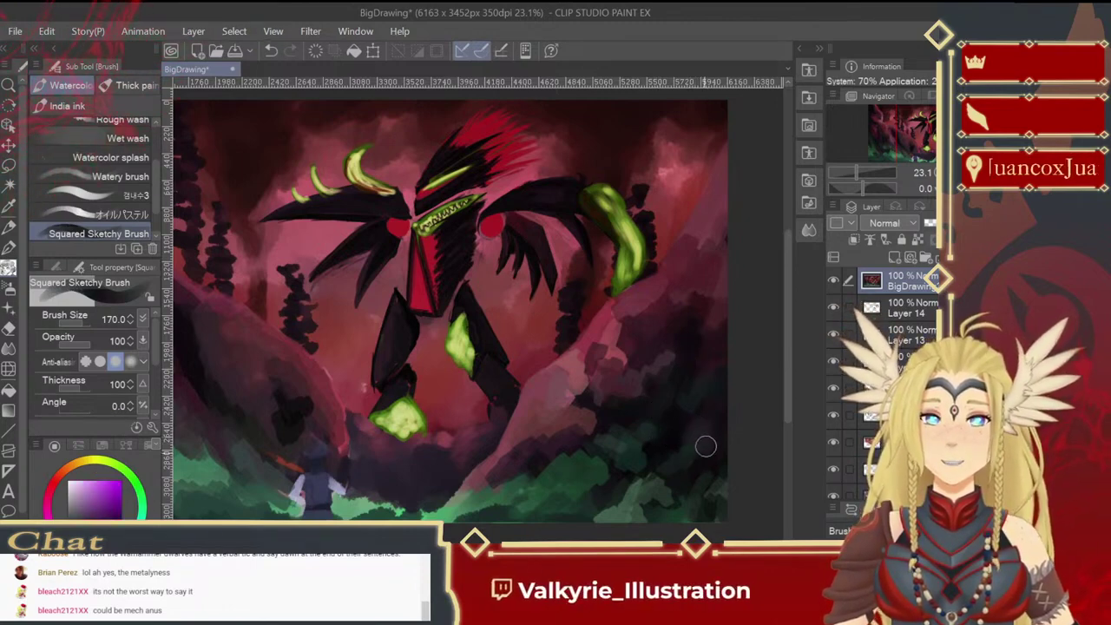
alt+click(680, 512)
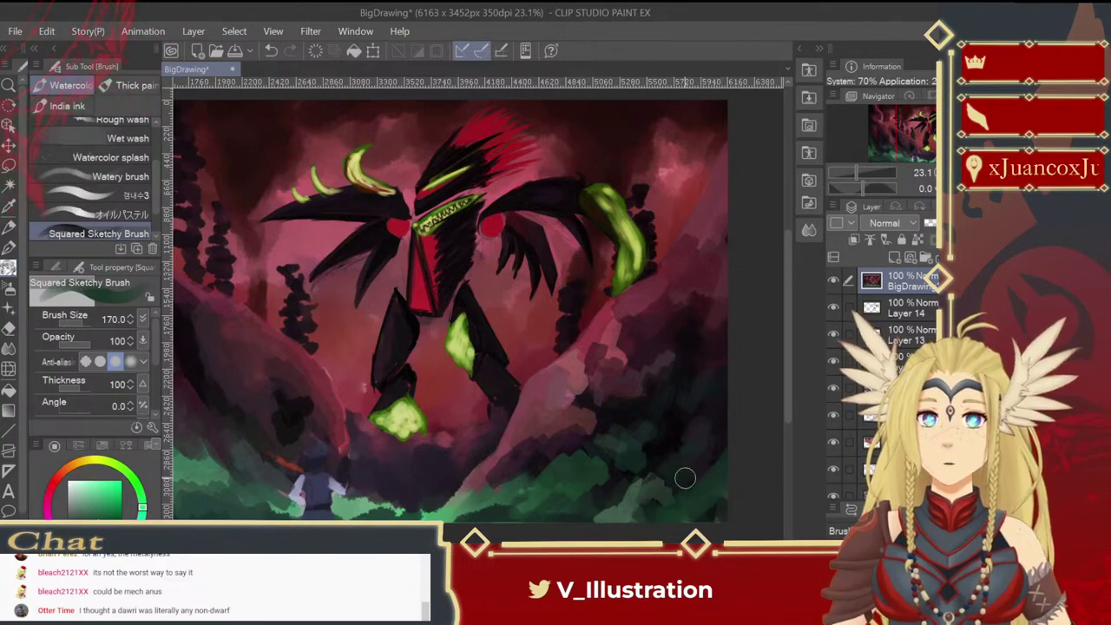
Step: Refine the shadow edge beside the right rock's pink ridge with sampled dark tones at brush size 100
mouse_move(627, 460)
mouse_down()
mouse_move(711, 483)
mouse_move(726, 461)
mouse_move(658, 452)
mouse_move(672, 499)
mouse_move(665, 480)
mouse_up()
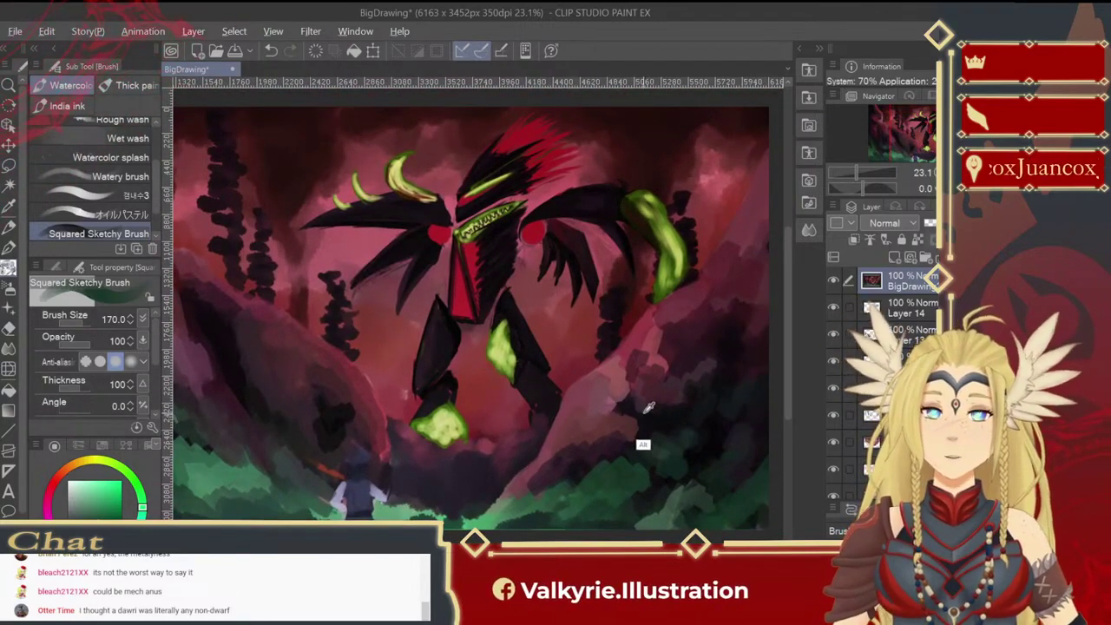
key([)
key([)
key([)
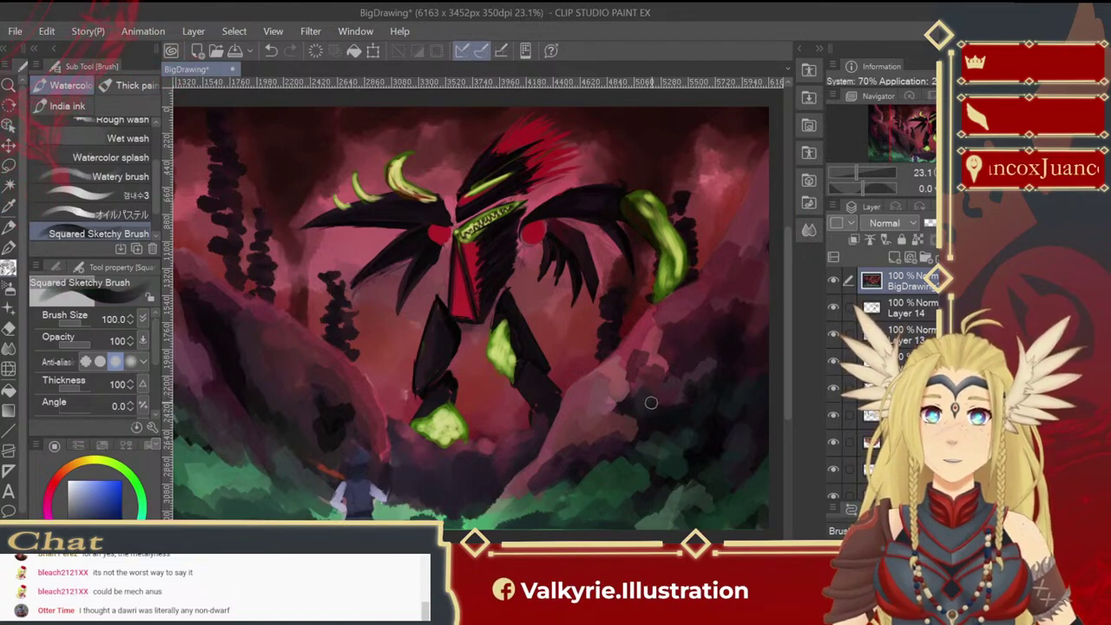
alt+click(678, 401)
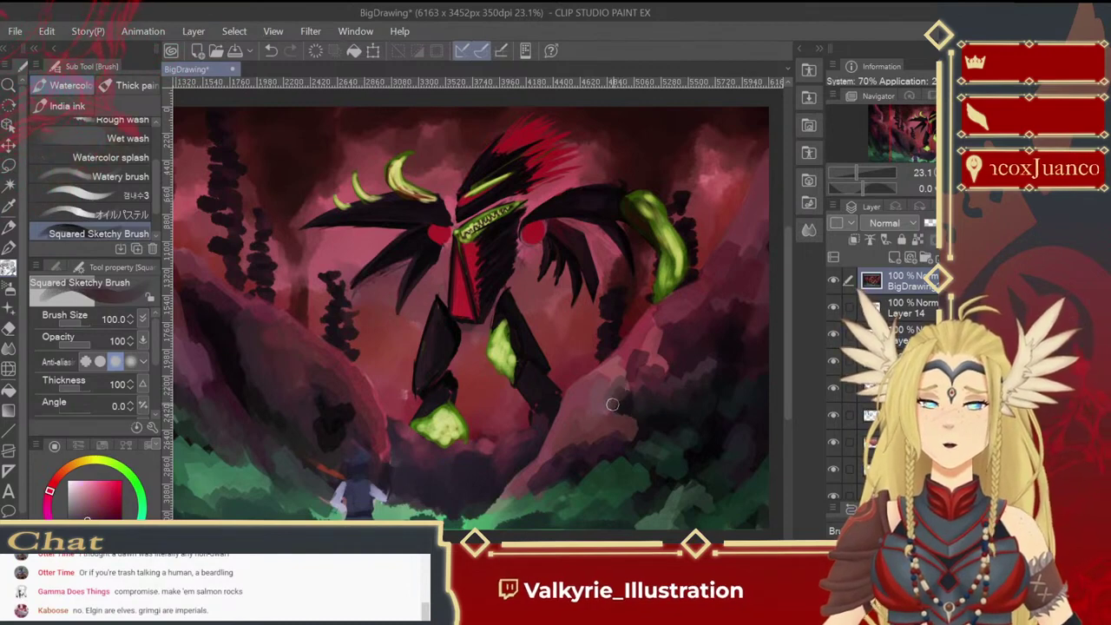
Step: At brush size 170, paint blocky facets along the right rock's ridge with sampled pink, dark purple and red
key(bracketright)
key(bracketright)
key(bracketright)
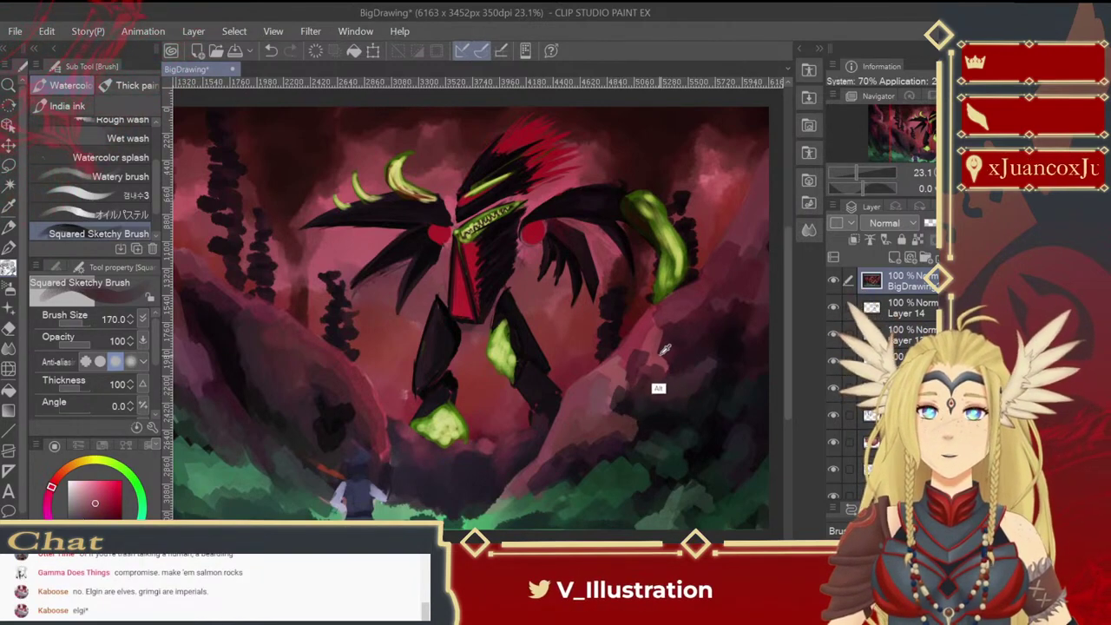
alt+click(660, 352)
alt+click(674, 373)
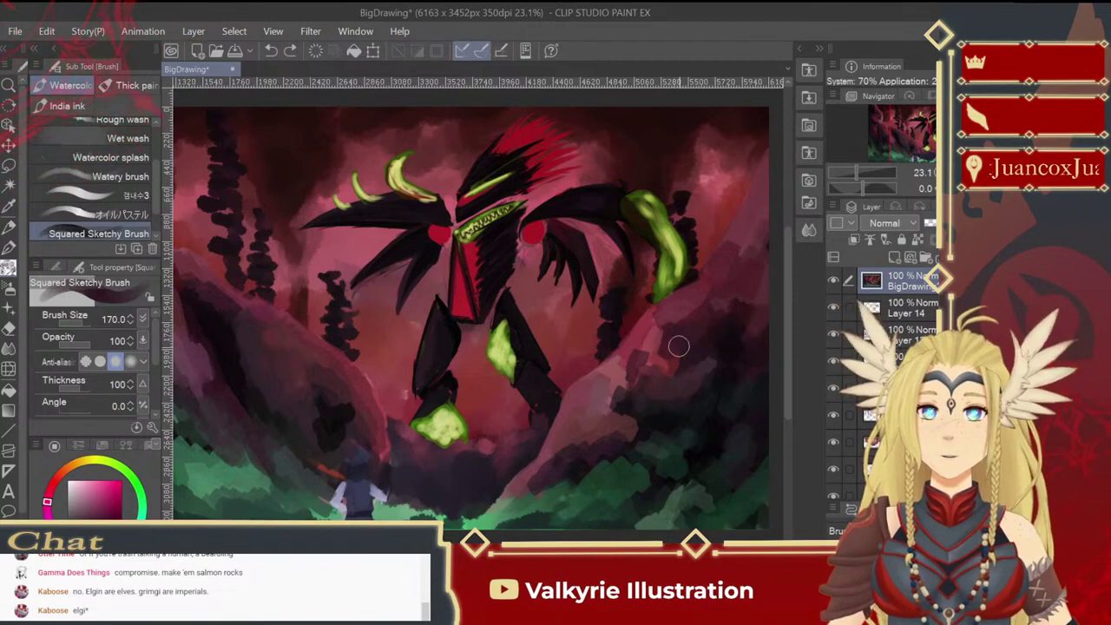
alt+click(707, 311)
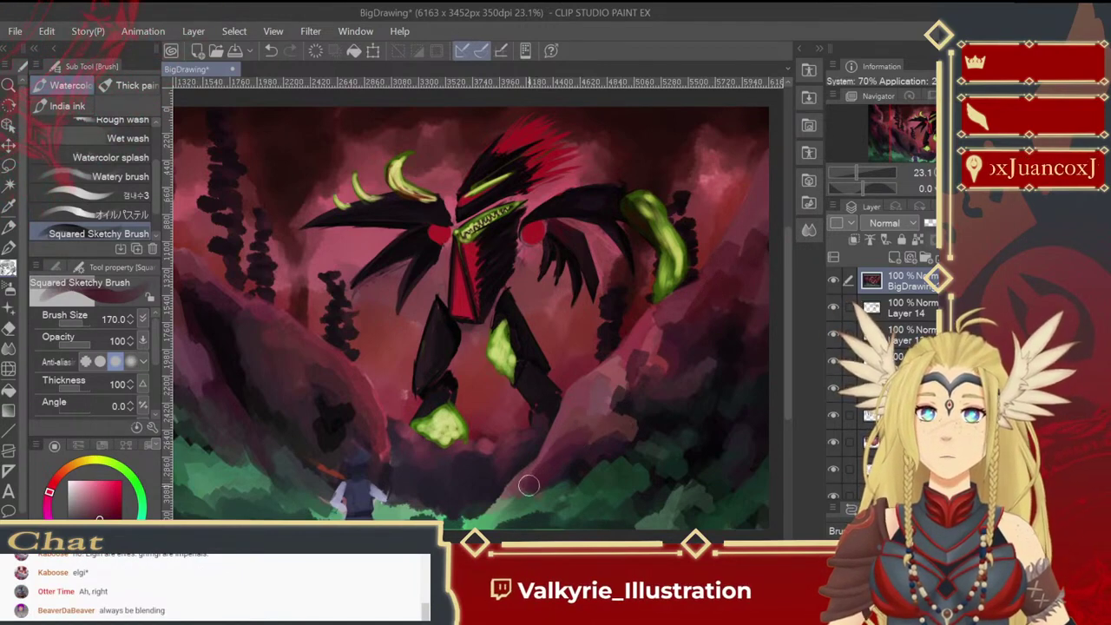
Step: Blend the foot of the right rock's ridge with sampled pink and green, and dab sampled green foliage into the shadow beside it
alt+click(581, 431)
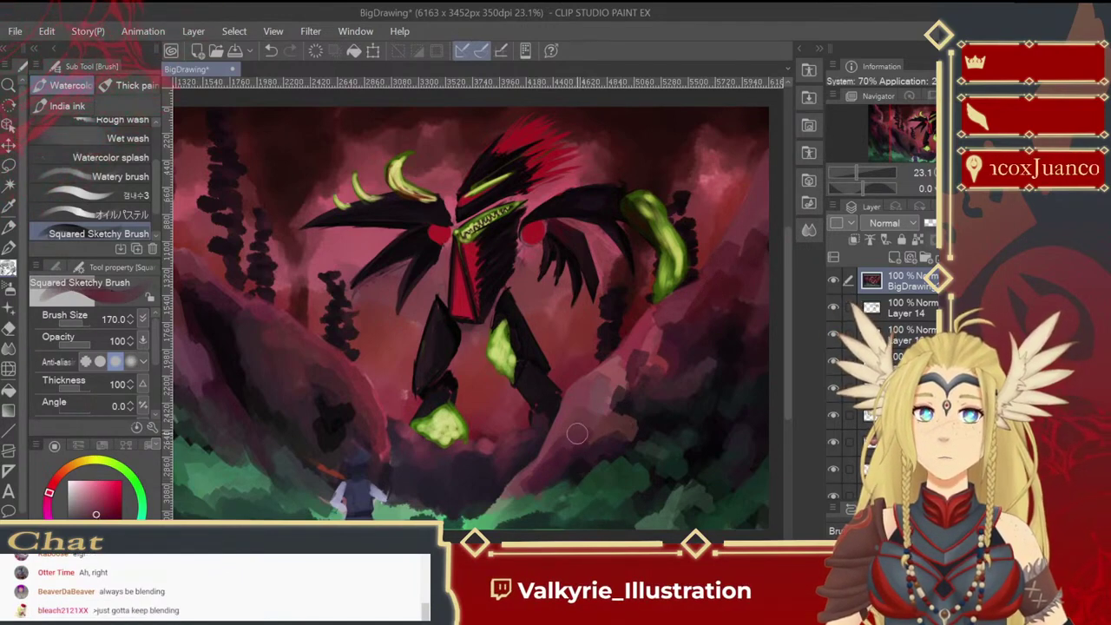
alt+click(517, 496)
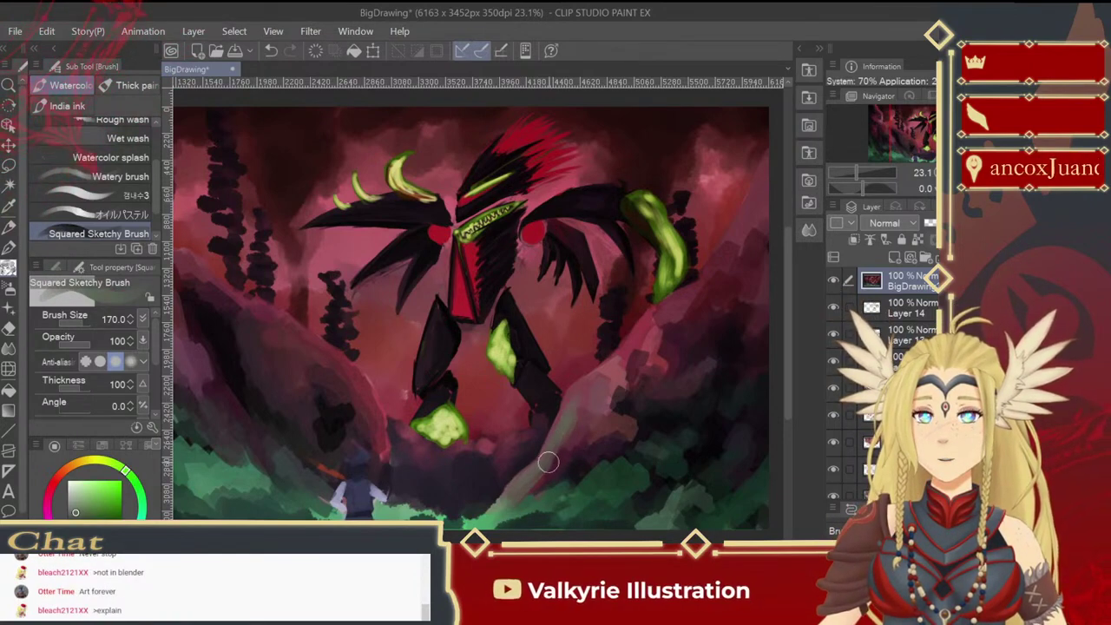
alt+click(585, 420)
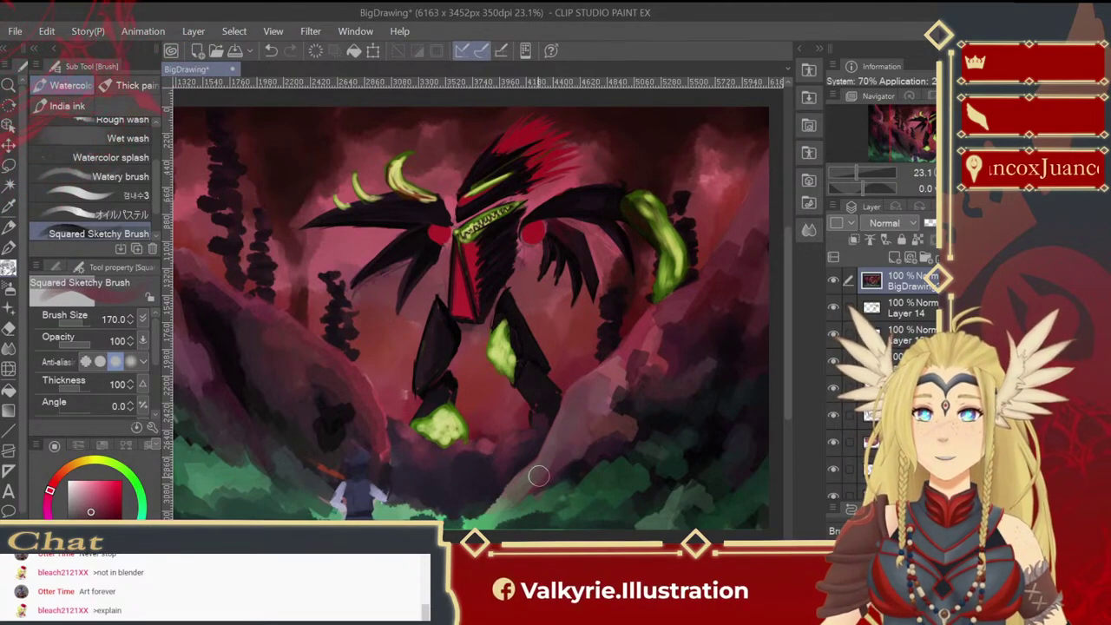
alt+click(604, 464)
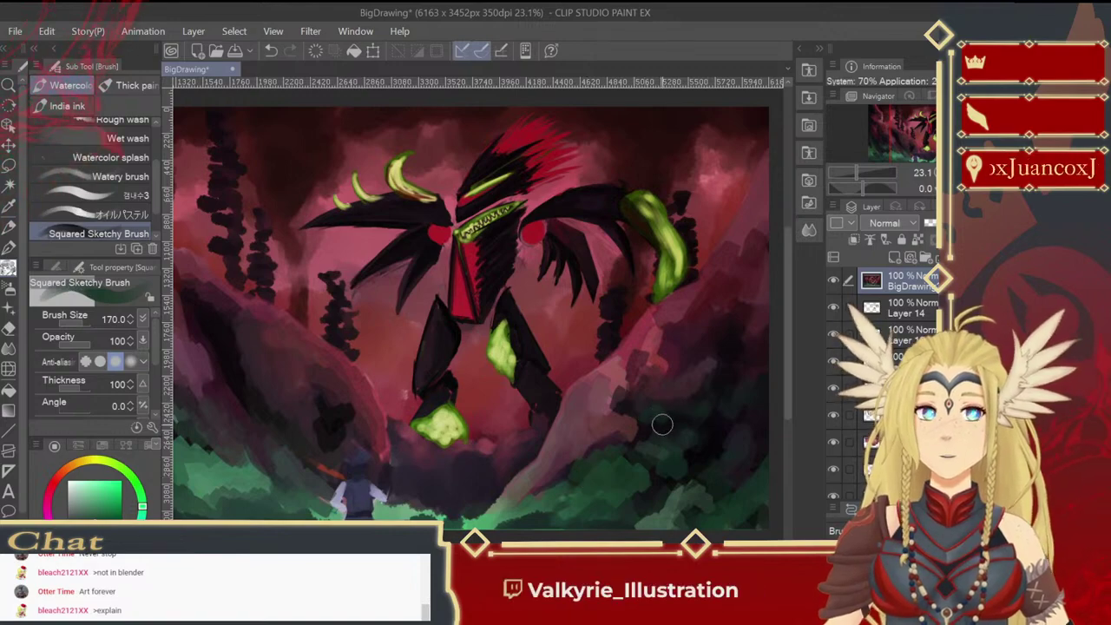
Step: Shade the right rock's upper slope with sampled dark red and purple, enlarging the brush to 300
mouse_move(644, 444)
mouse_down()
mouse_move(658, 469)
mouse_move(637, 446)
mouse_move(610, 476)
mouse_move(526, 414)
mouse_move(504, 446)
mouse_up()
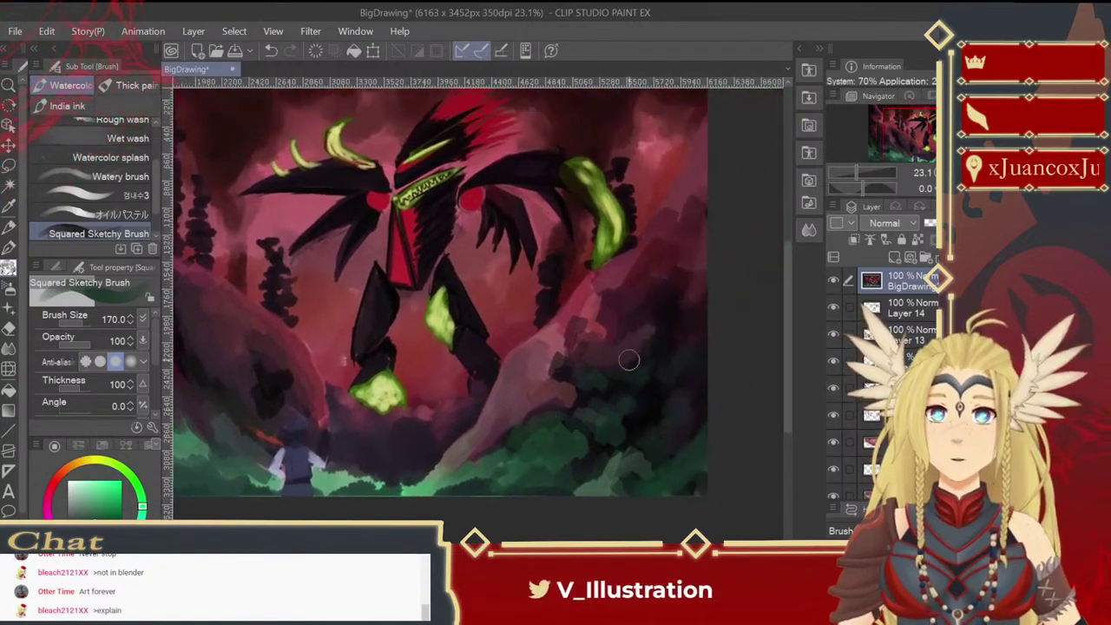
alt+click(664, 283)
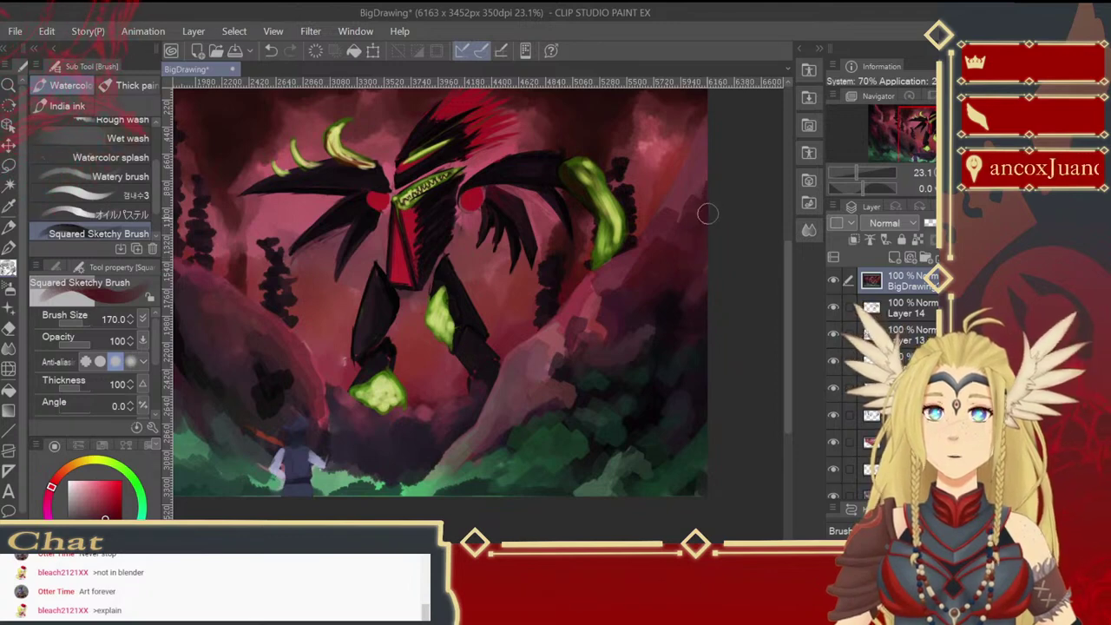
alt+click(691, 346)
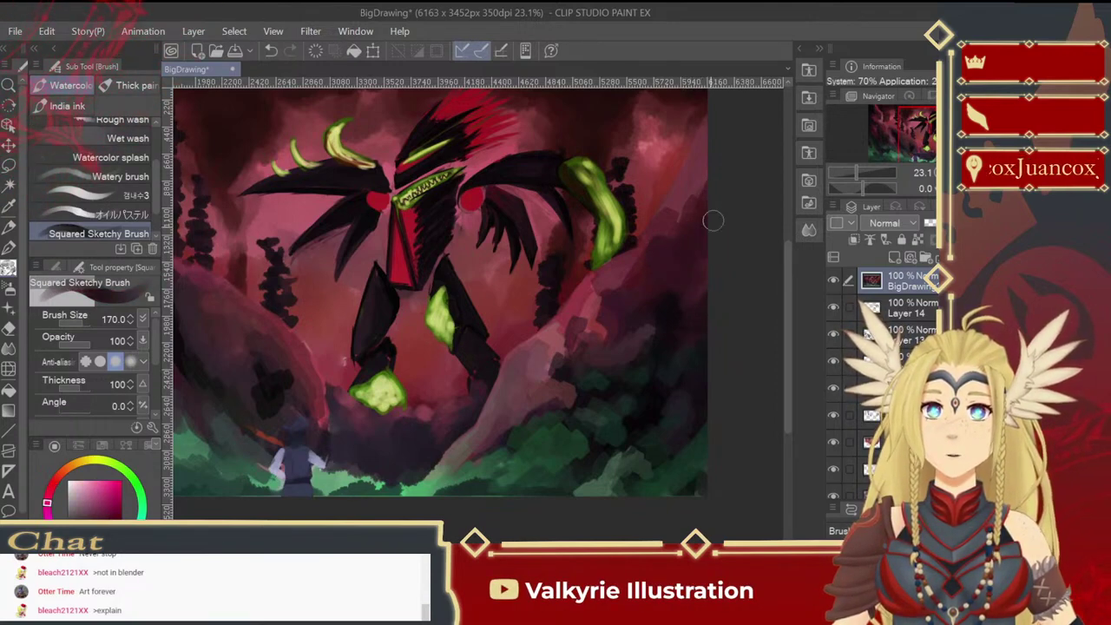
key(bracketright)
key(bracketright)
key(bracketright)
alt+click(669, 311)
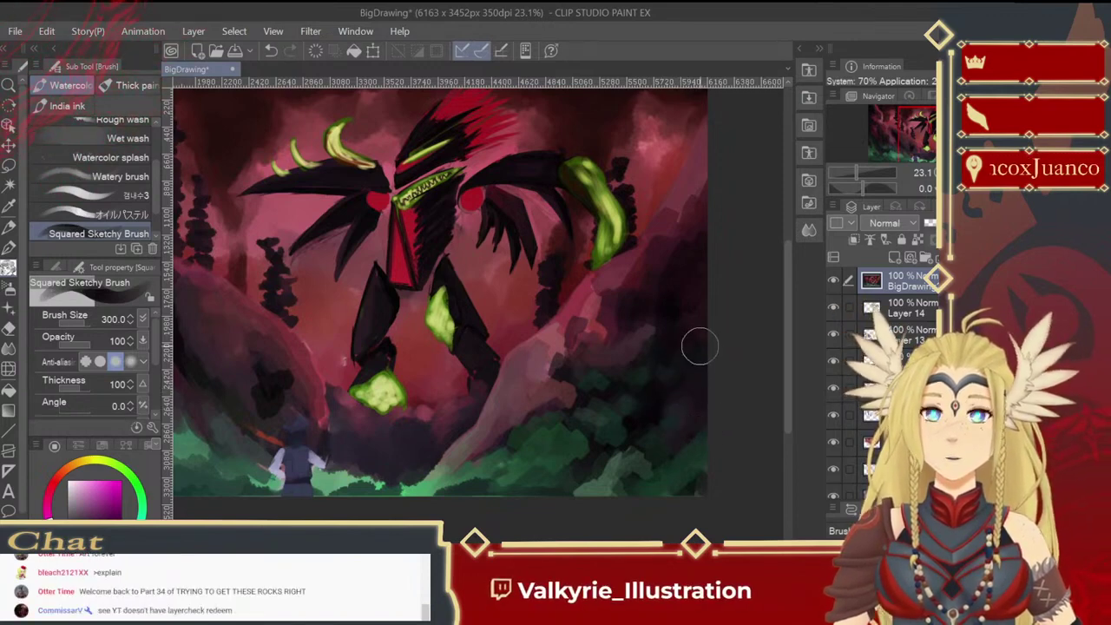
Step: Undo the last dark stroke and touch up the right rock's lower ridge edge with a sampled reddish tone at brush size 200
key(ctrl+z)
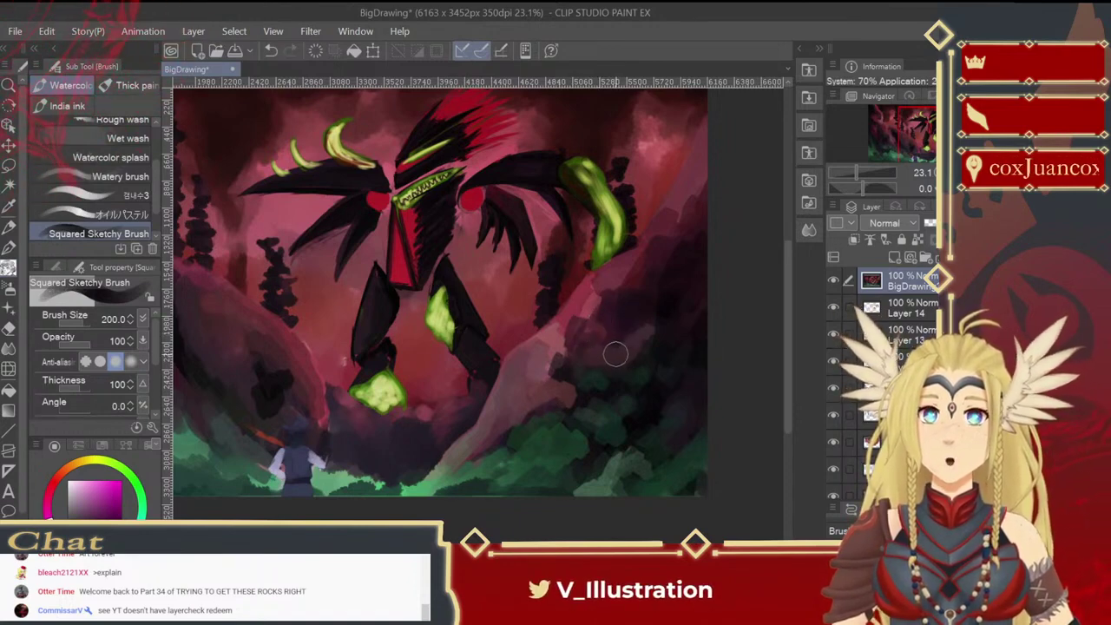
alt+click(623, 379)
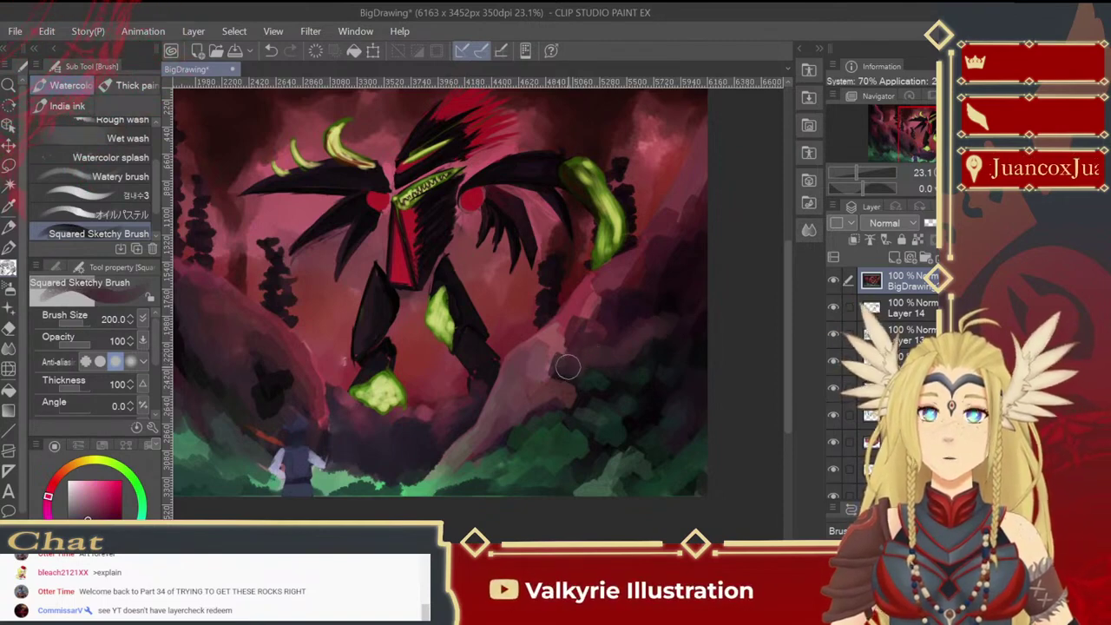
key(ctrl+z)
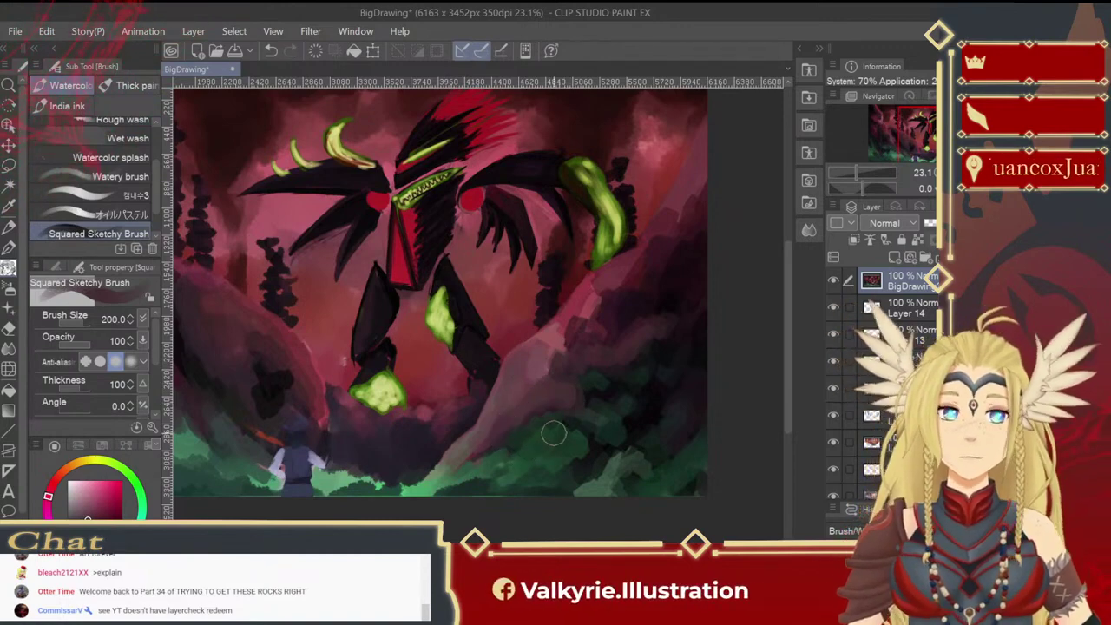
key(ctrl+t)
drag(554, 446, 636, 426)
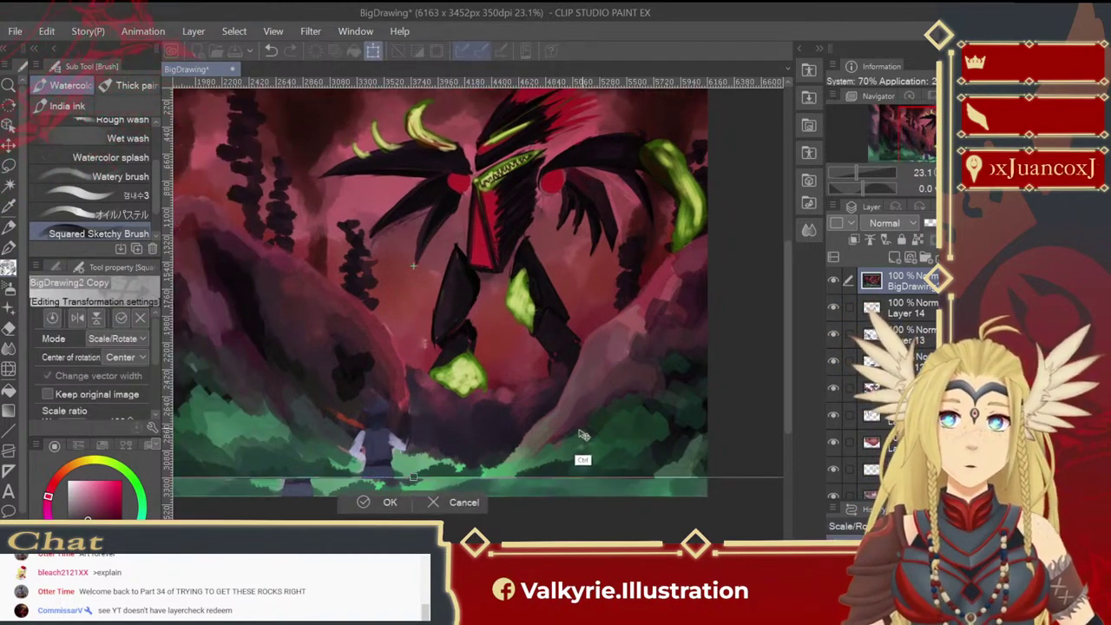
drag(576, 456, 565, 489)
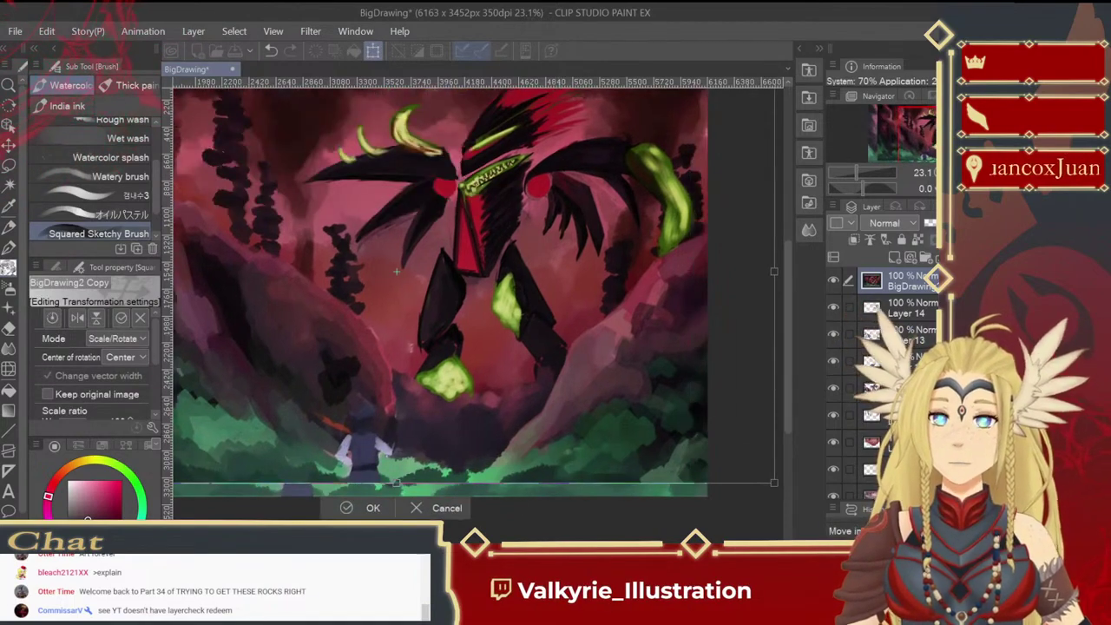
key(Return)
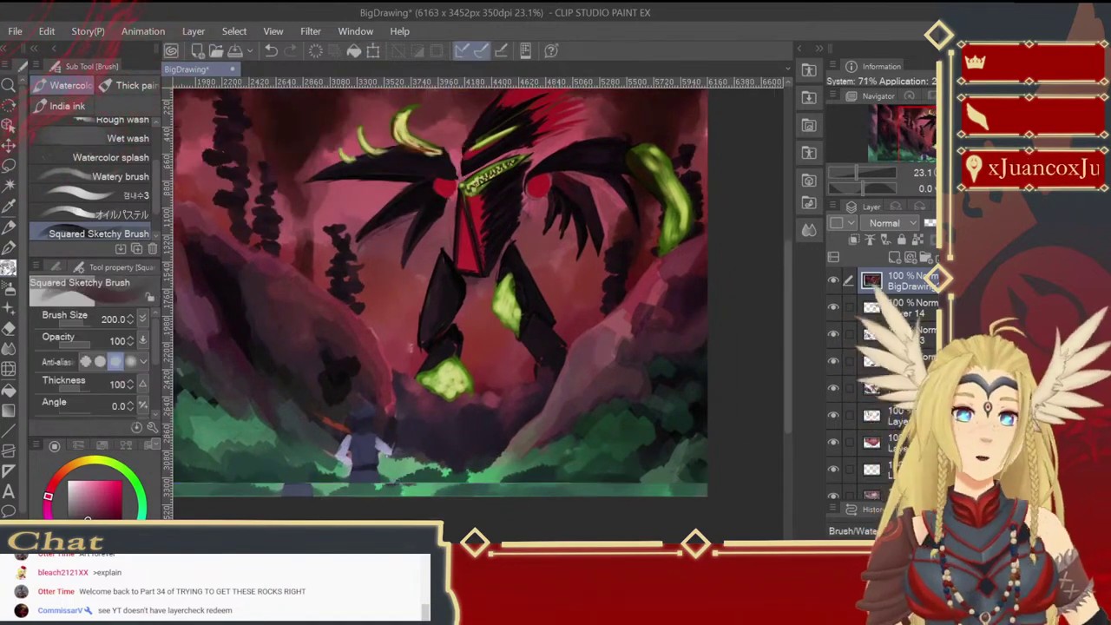
key(ctrl+z)
Step: Save the BigDrawing file
drag(575, 480, 665, 510)
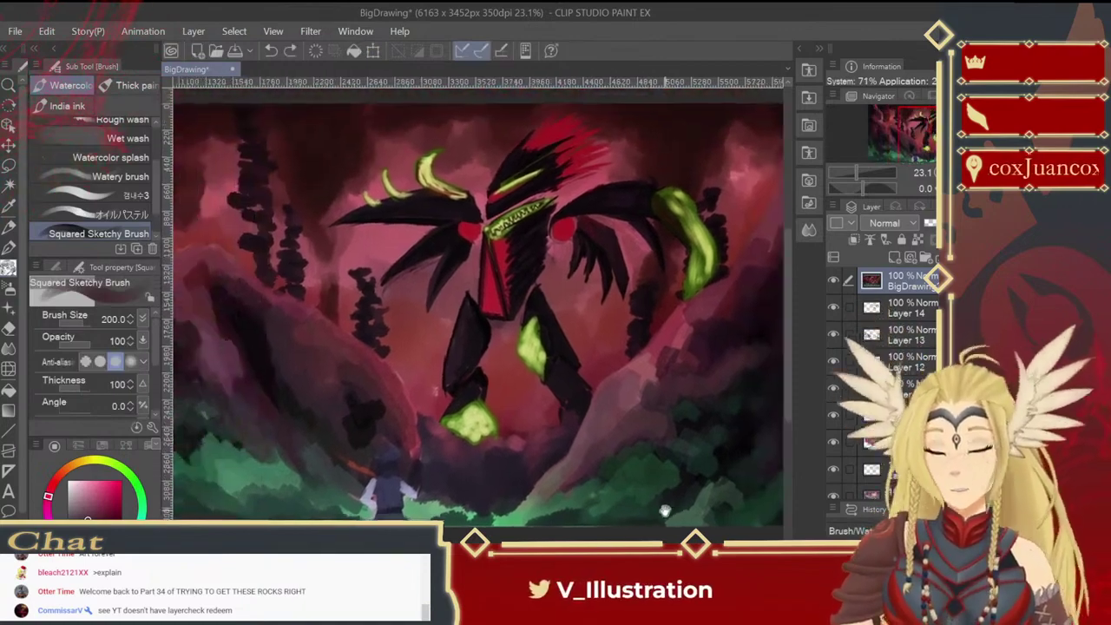
key(ctrl+s)
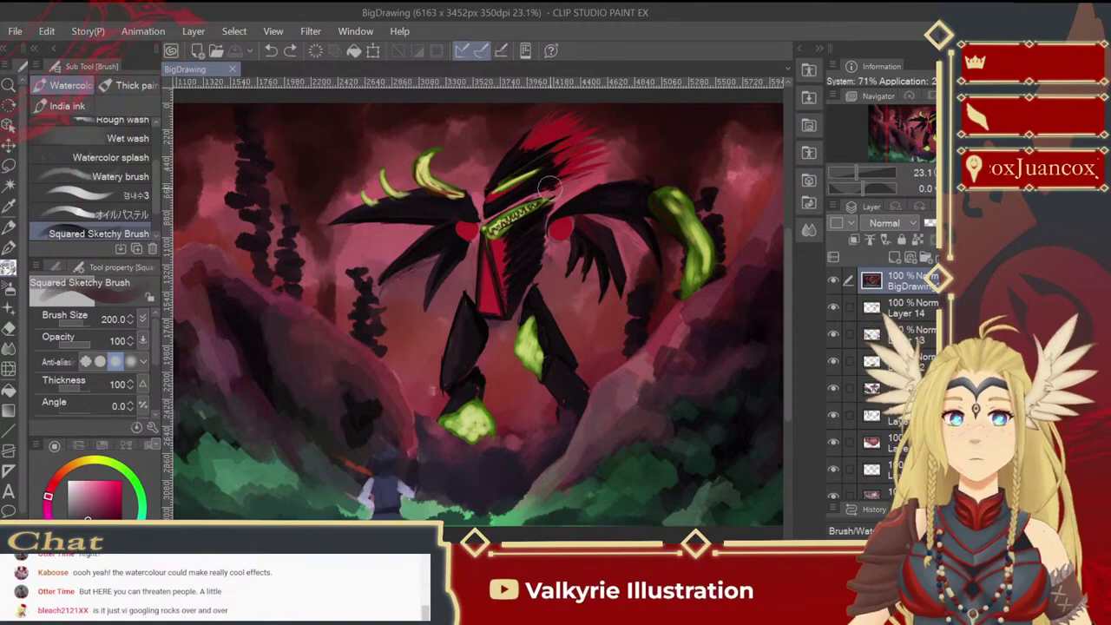
Step: Add a new raster layer above the BigDrawing layer, and make the BigDrawing layer active again
drag(554, 319, 577, 409)
click(897, 257)
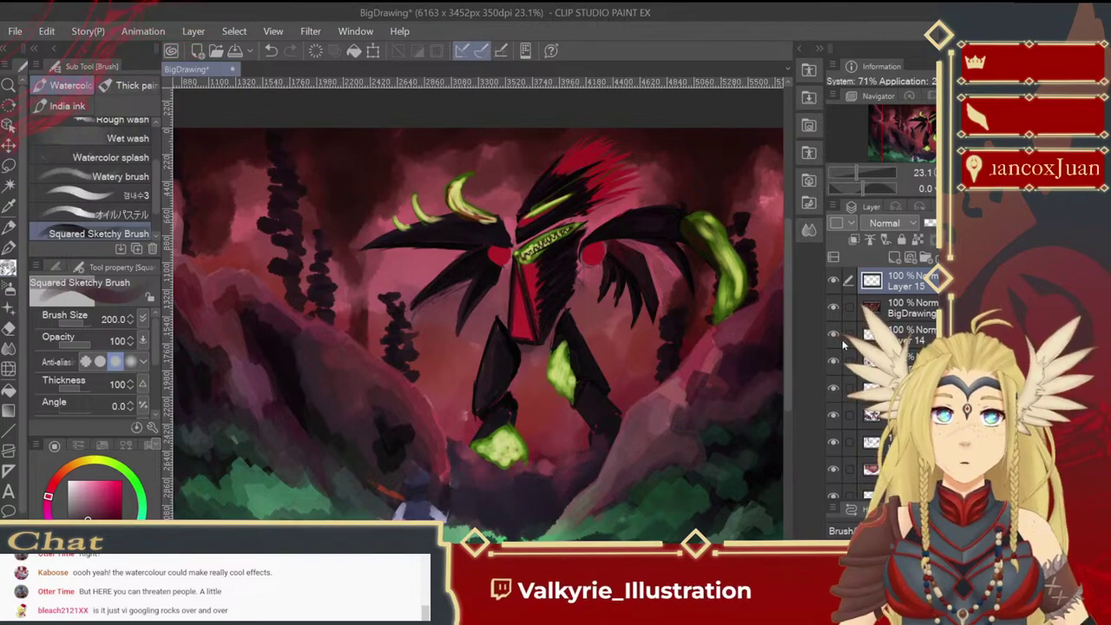
drag(729, 406, 762, 386)
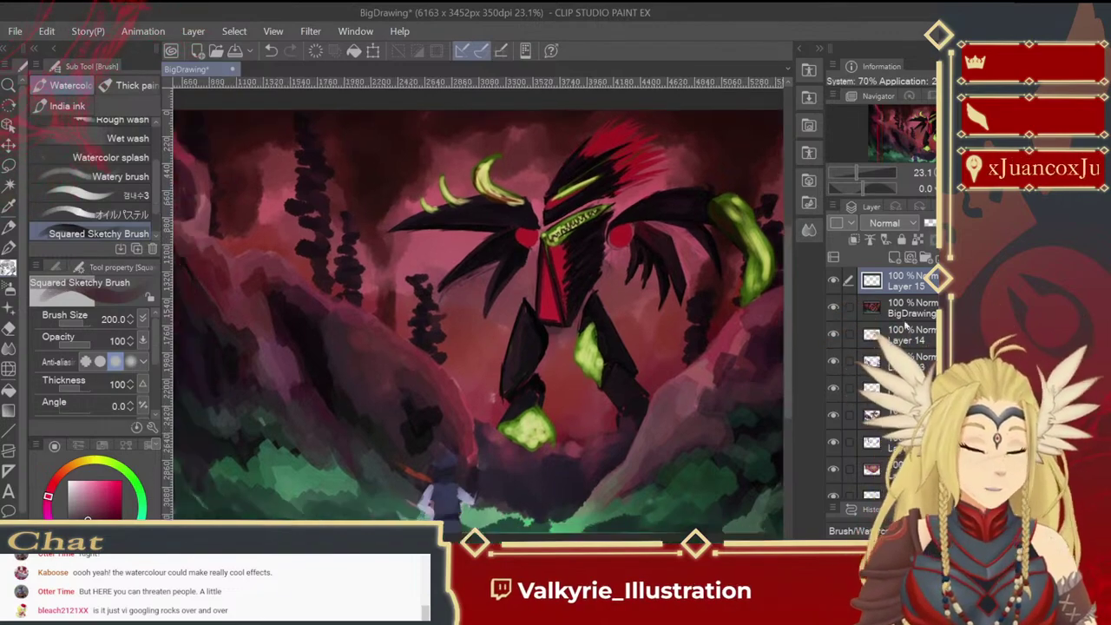
click(915, 316)
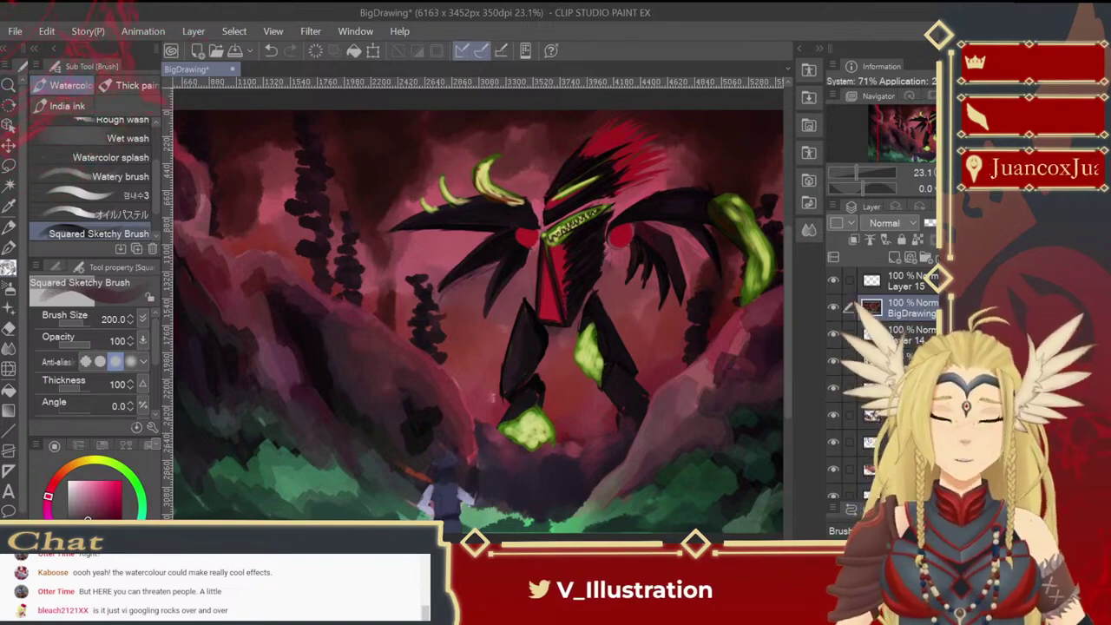
Step: Duplicate the BigDrawing layer and adjust the copy's hue to 19 and saturation to -8
drag(903, 314, 894, 256)
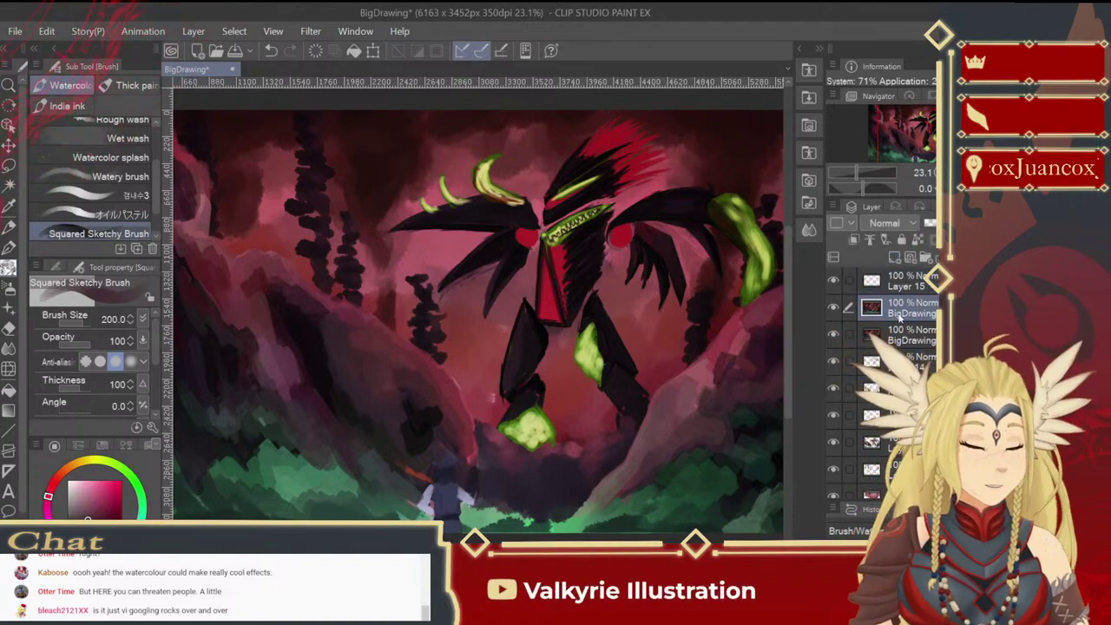
click(48, 32)
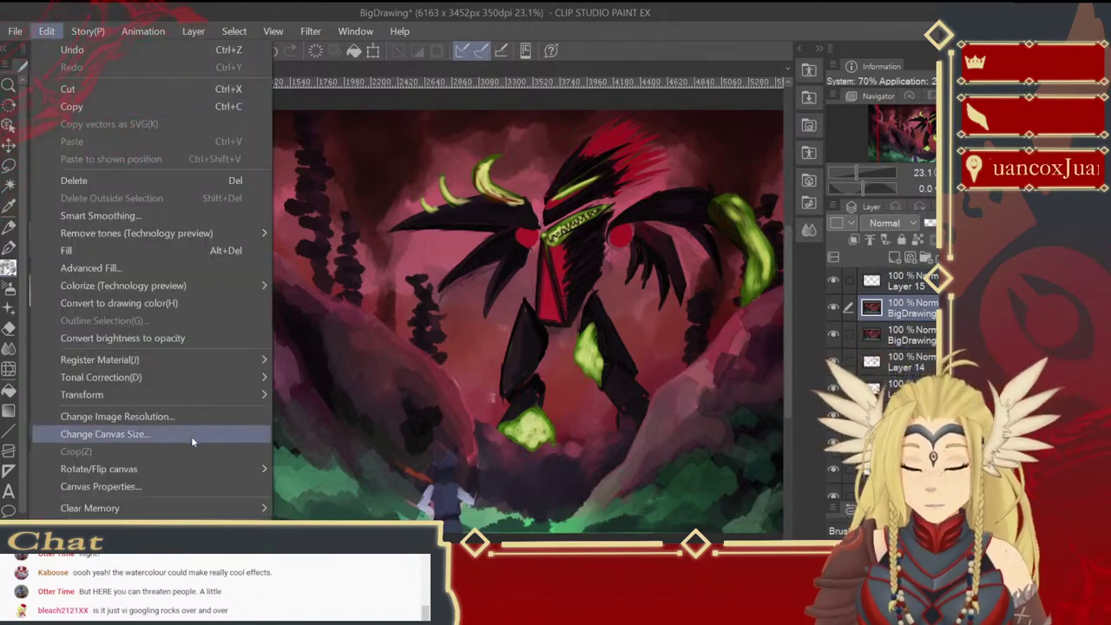
mouse_move(197, 377)
click(413, 395)
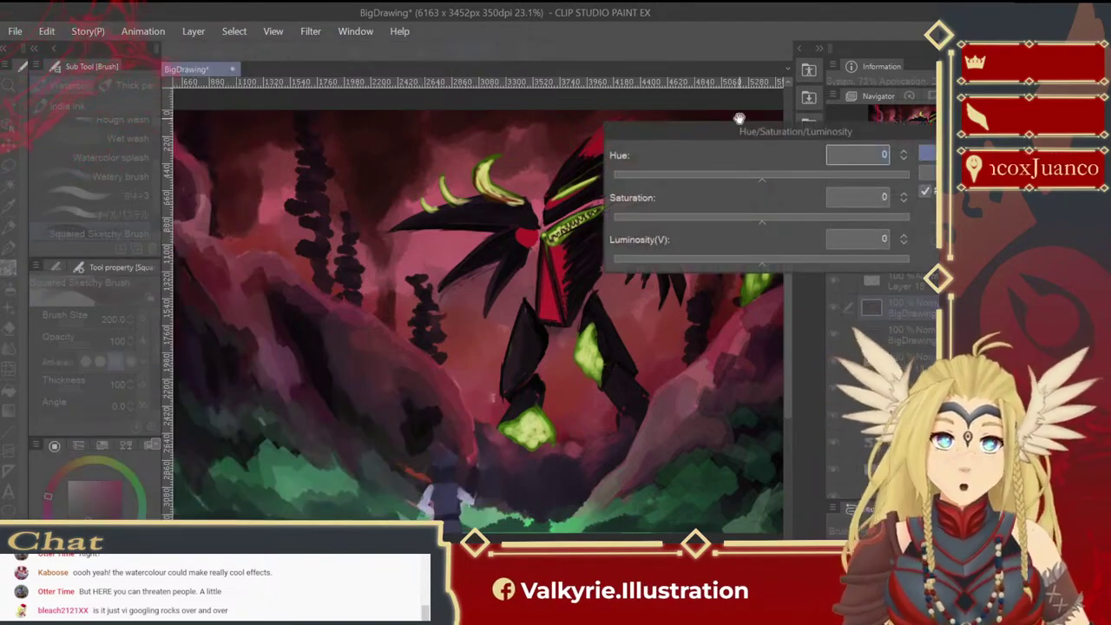
drag(761, 179, 775, 180)
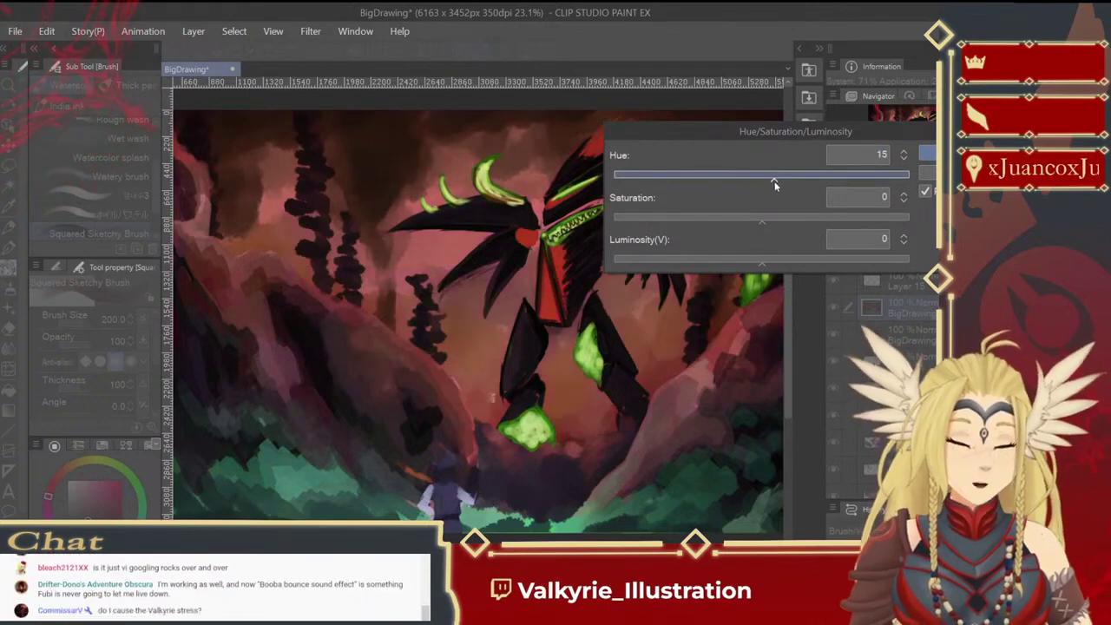
drag(778, 181, 777, 180)
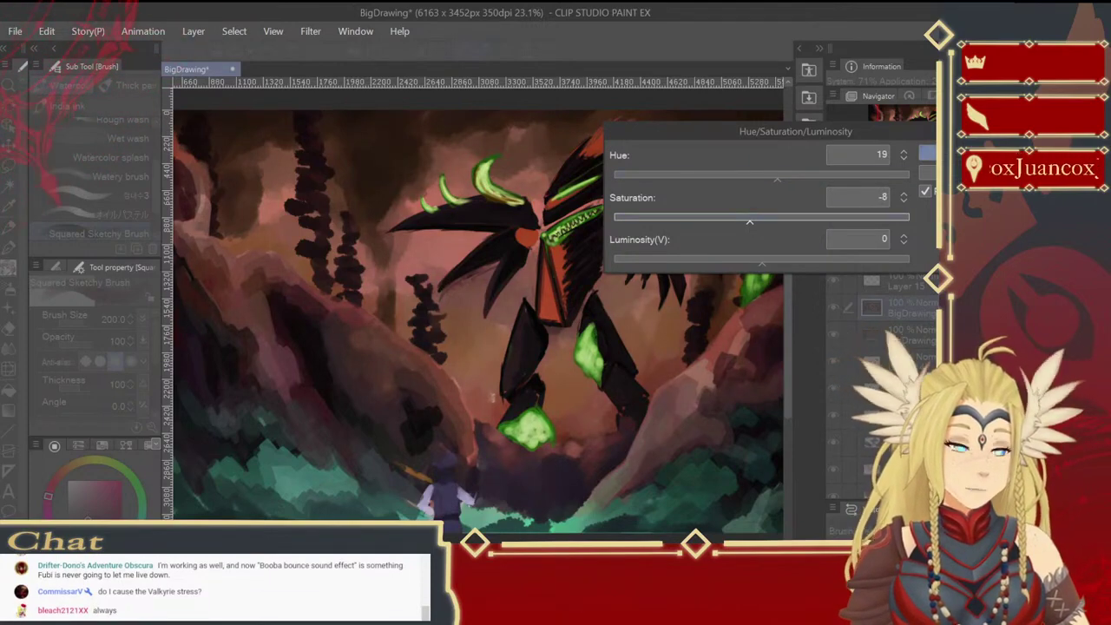
key(Return)
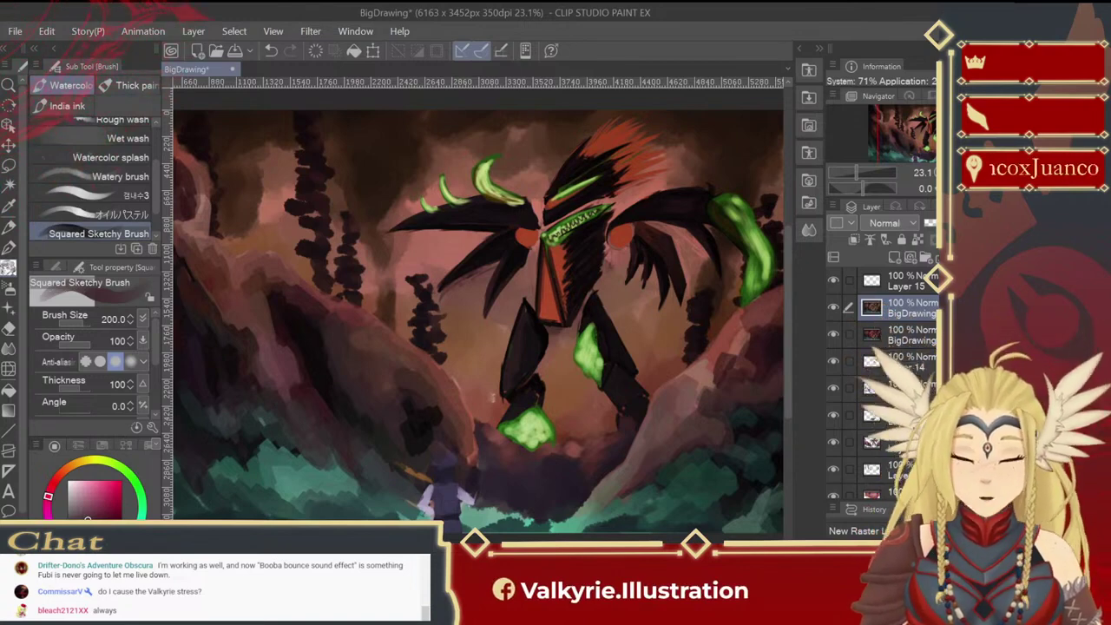
Step: Apply a Gaussian blur with strength 26.24 to the hue-shifted BigDrawing copy
click(310, 31)
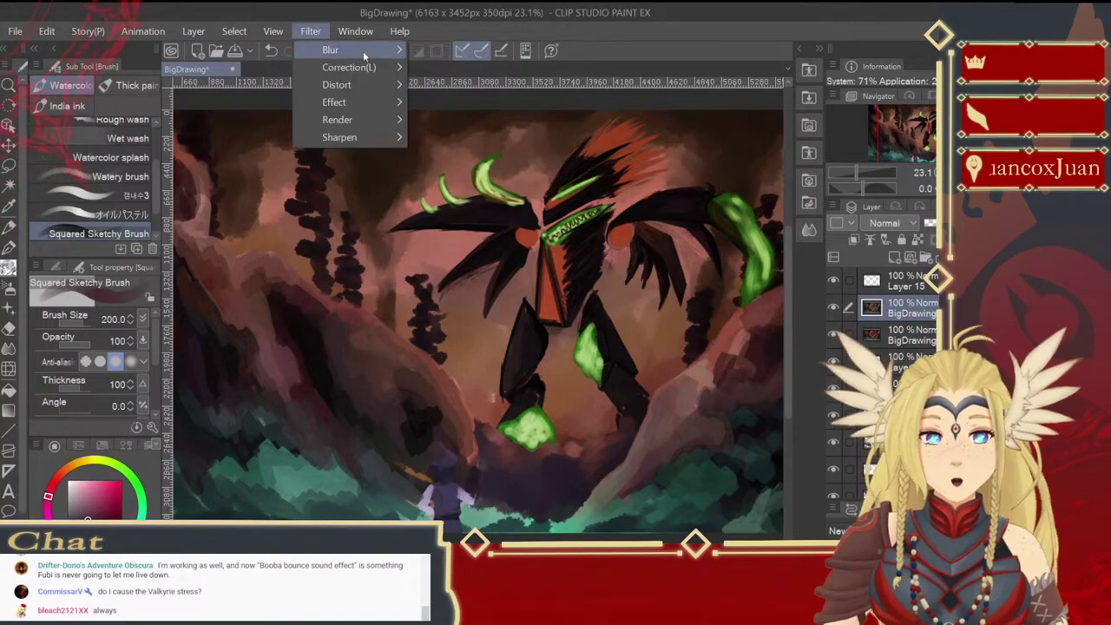
mouse_move(373, 49)
click(465, 87)
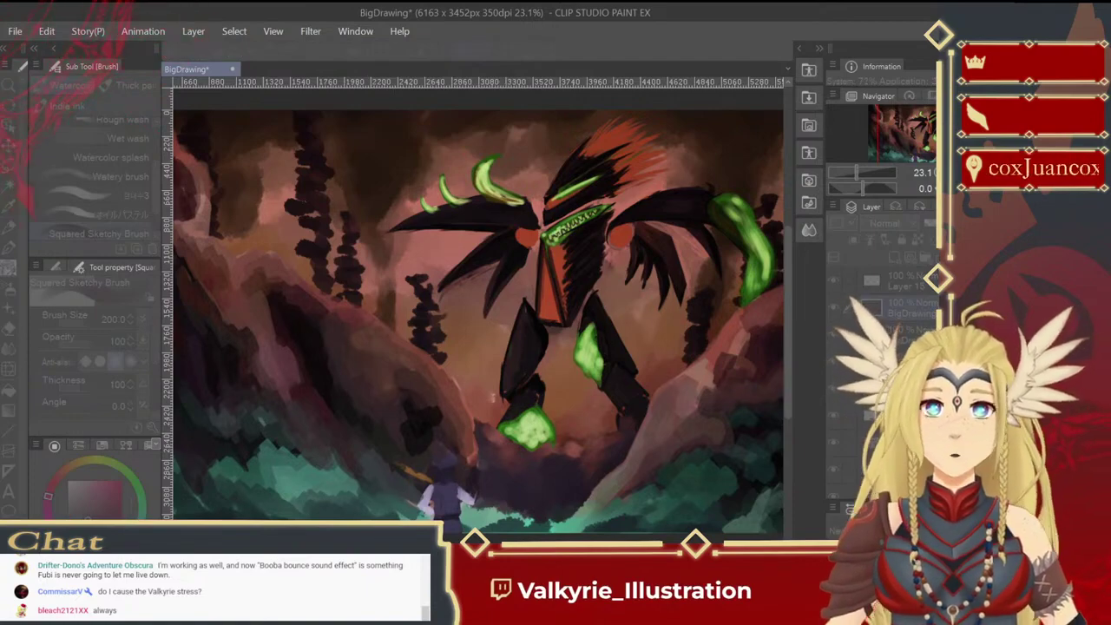
drag(449, 323, 634, 349)
drag(650, 339, 658, 388)
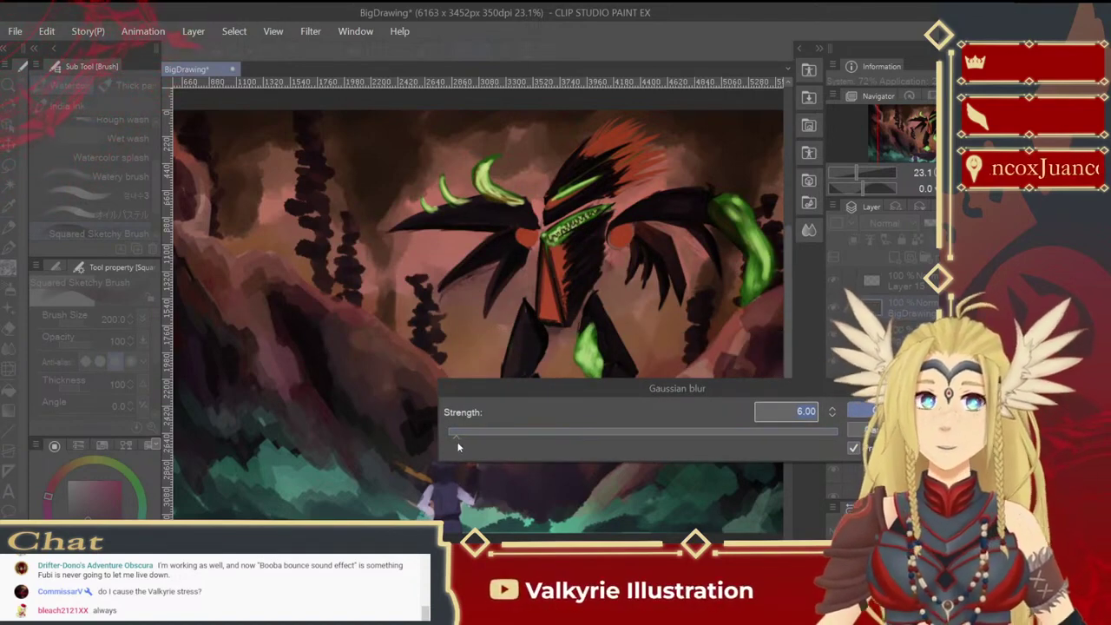
drag(457, 441, 459, 441)
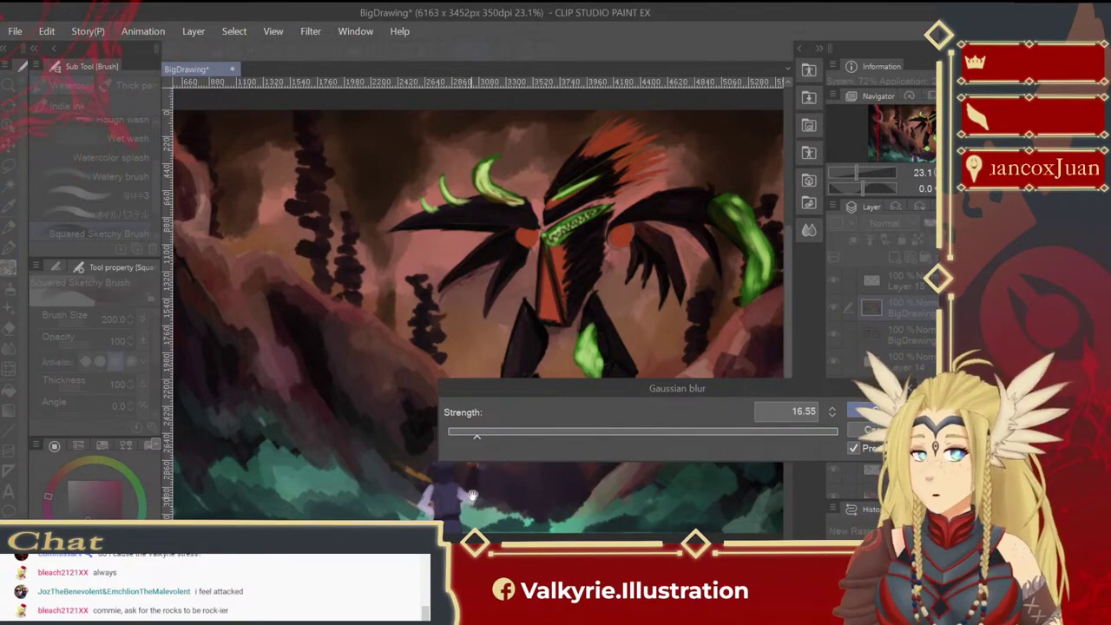
drag(492, 440, 496, 440)
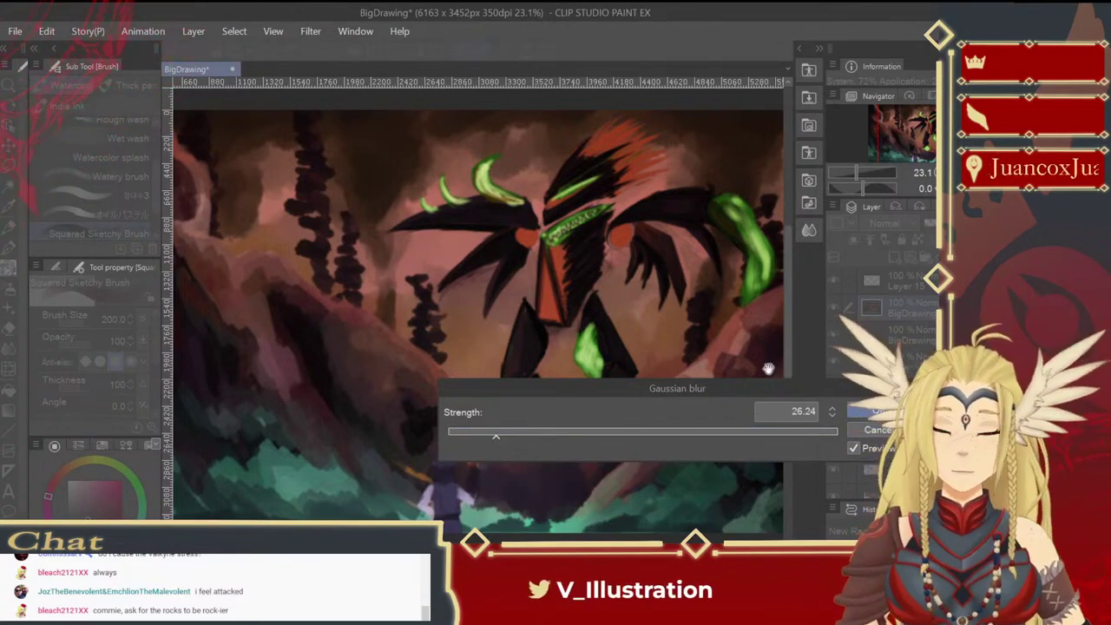
click(868, 410)
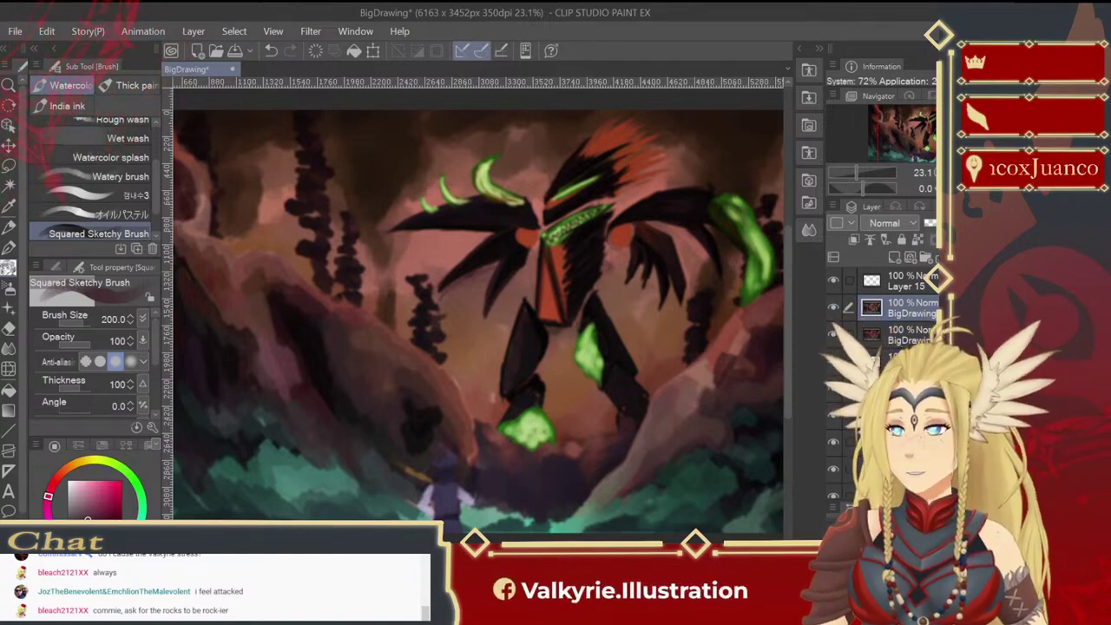
Step: Switch to OBS and set the PenDisplay source to capture Display 3
key(alt+Tab)
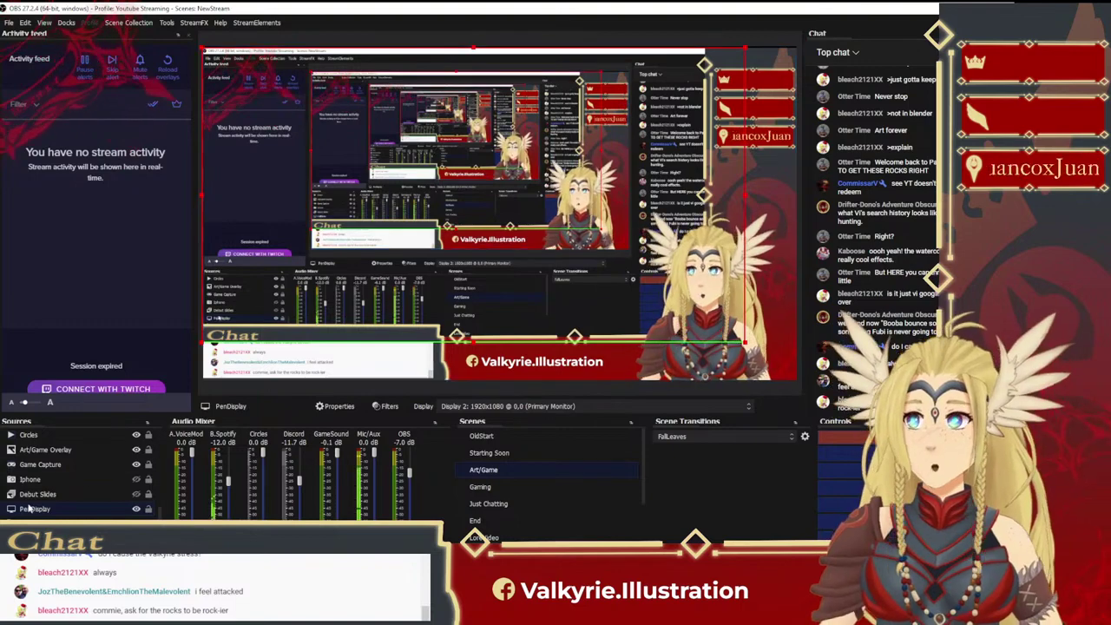
click(35, 494)
click(34, 510)
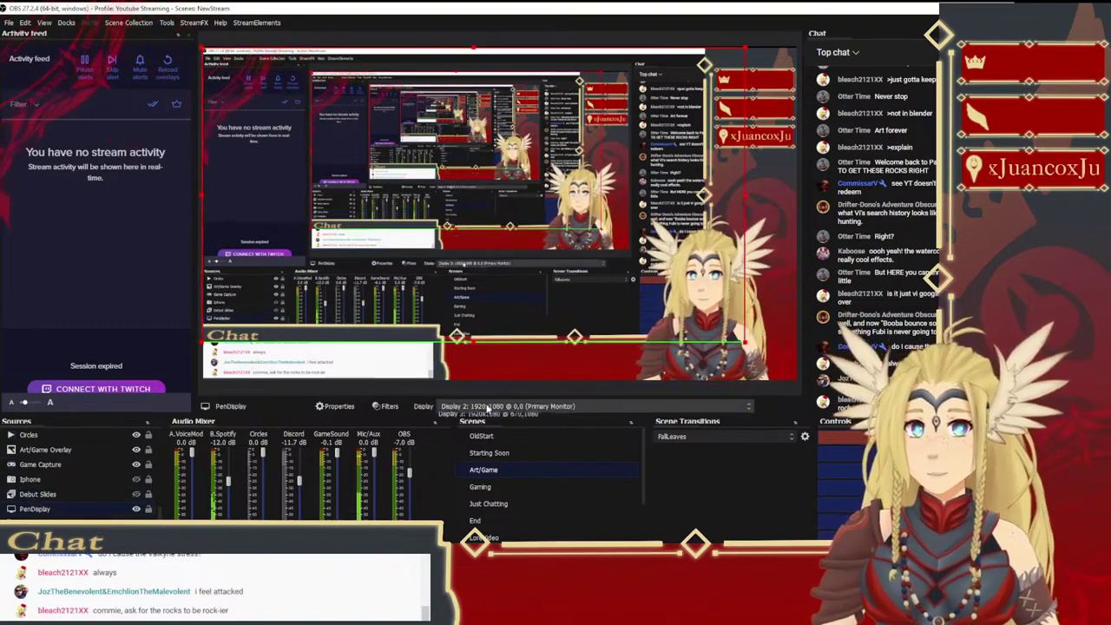
click(503, 406)
click(489, 431)
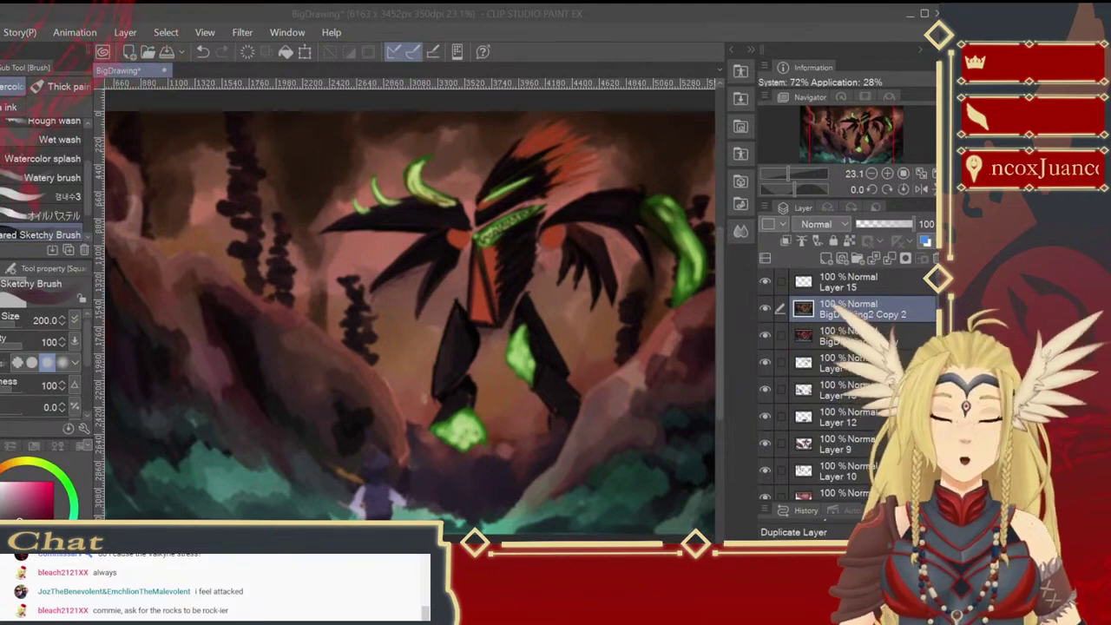
Step: Add a layer mask to the blurred BigDrawing2 Copy 2 layer
click(907, 258)
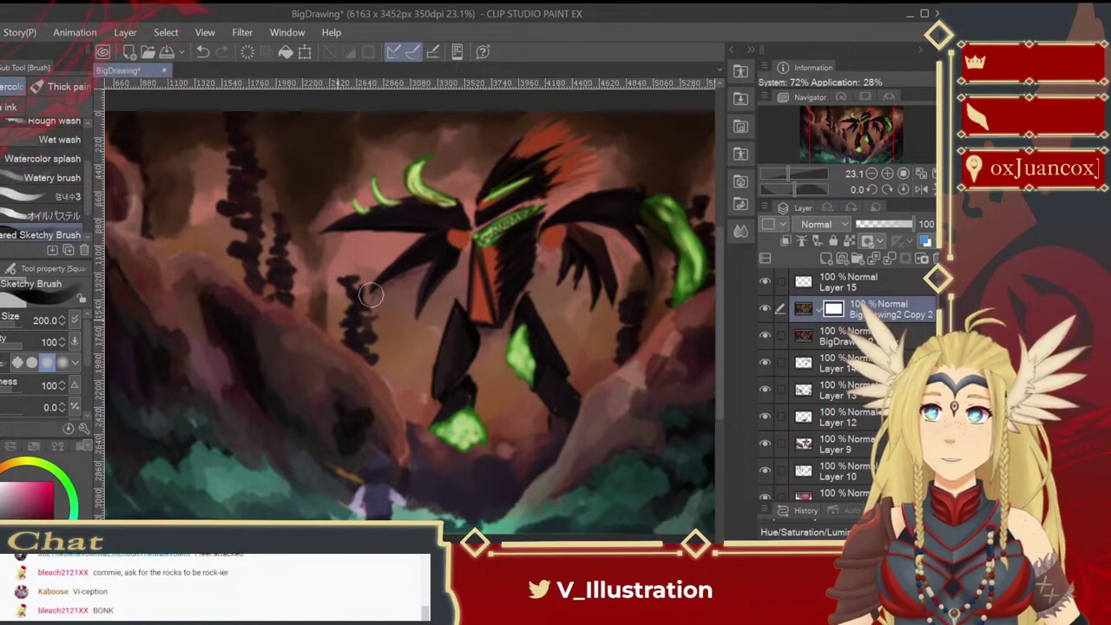
key(ctrl+z)
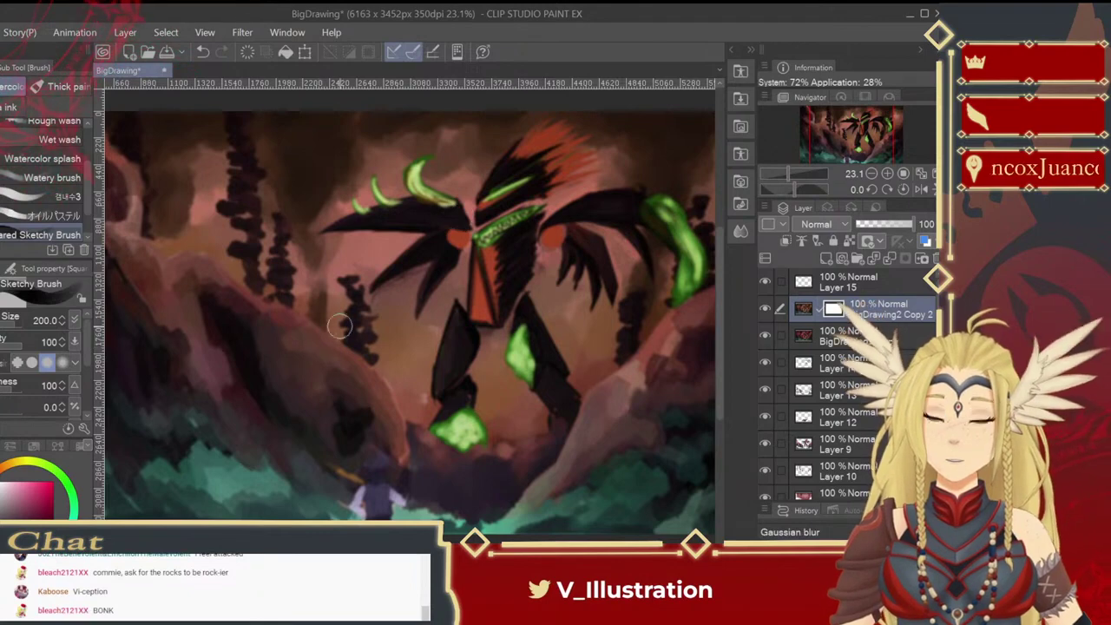
key(ctrl+z)
Step: Try painting on the layer mask below the creature's left wing with the brush at size 1000
key(])
key(])
key(])
key(])
mouse_move(391, 320)
mouse_down()
mouse_move(315, 392)
mouse_move(382, 329)
mouse_move(352, 380)
mouse_up()
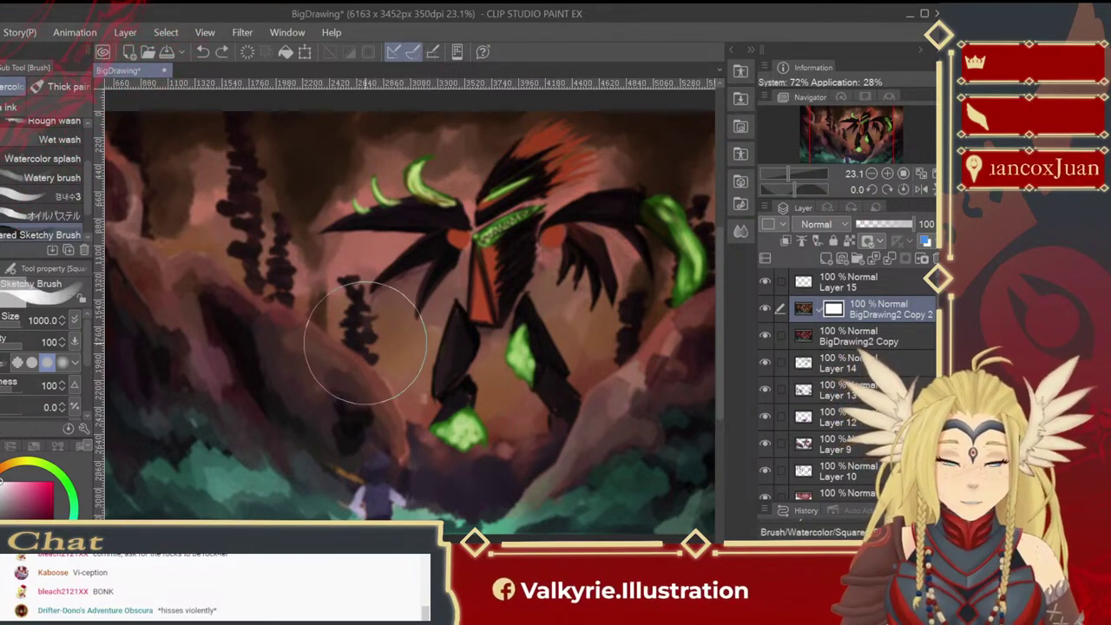
drag(322, 396, 357, 343)
Step: Reduce the Squared Sketchy Brush size to 170
key(bracketleft)
key(bracketleft)
key(bracketleft)
key(bracketleft)
key(bracketleft)
key(bracketleft)
key(bracketleft)
key(bracketleft)
key(bracketleft)
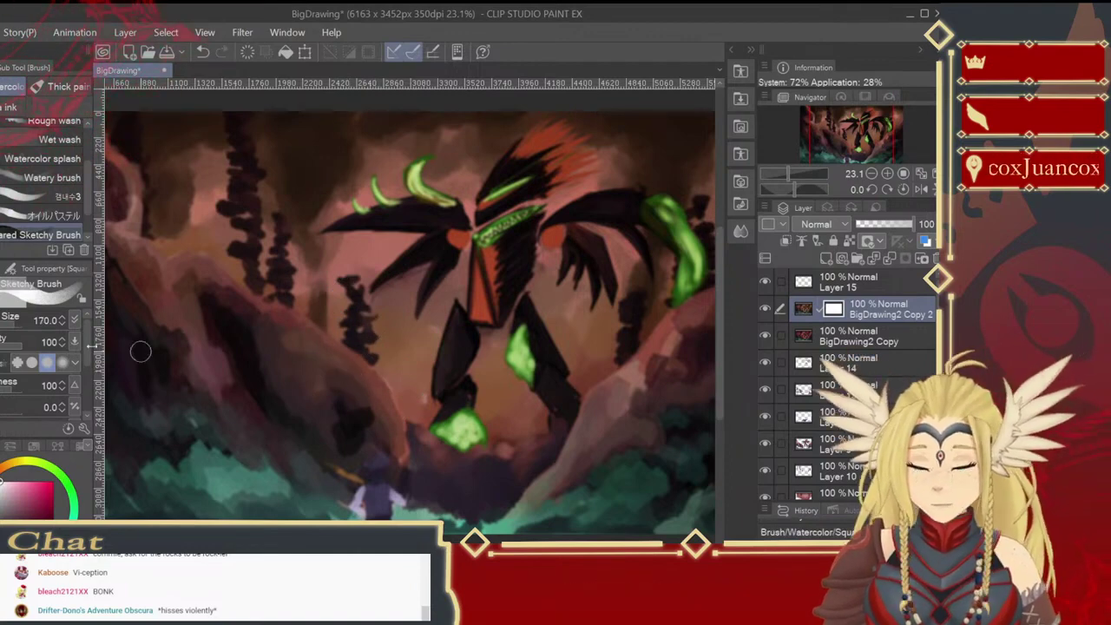
Step: Try masking out the blurred copy over the creature and its surroundings with the Mapping pen
key(p)
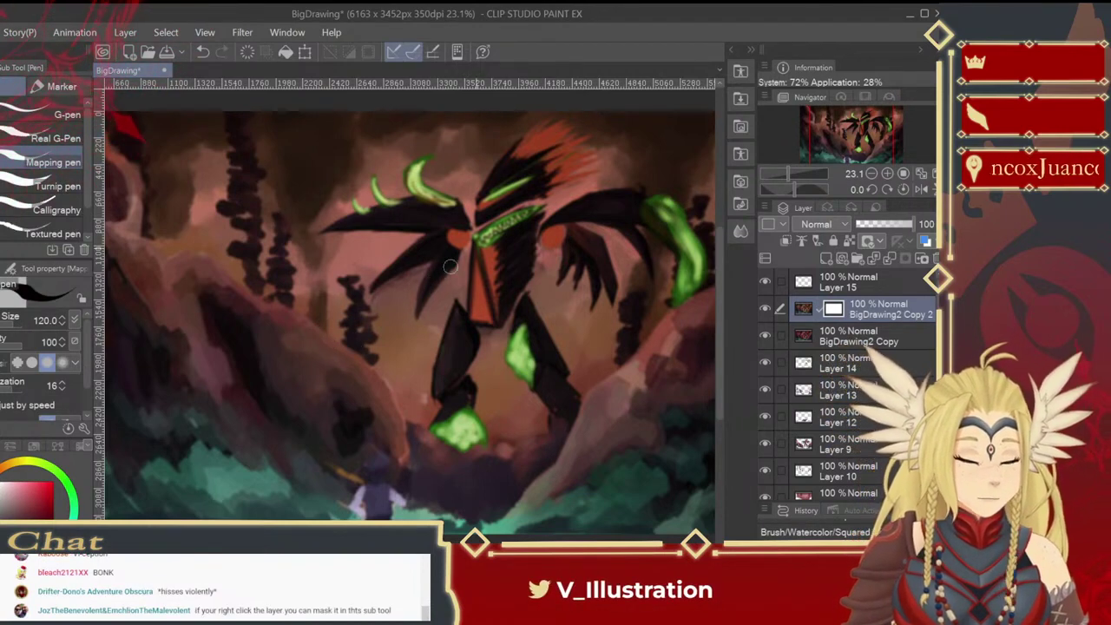
key(p)
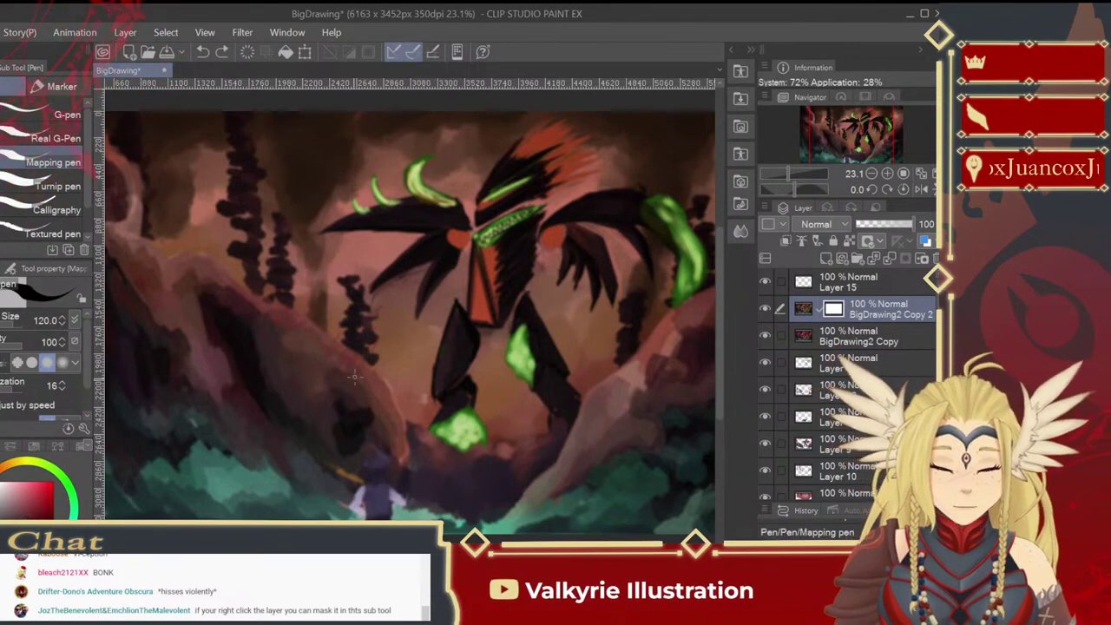
mouse_move(376, 247)
mouse_down()
mouse_move(409, 199)
mouse_move(438, 272)
mouse_move(483, 326)
mouse_up()
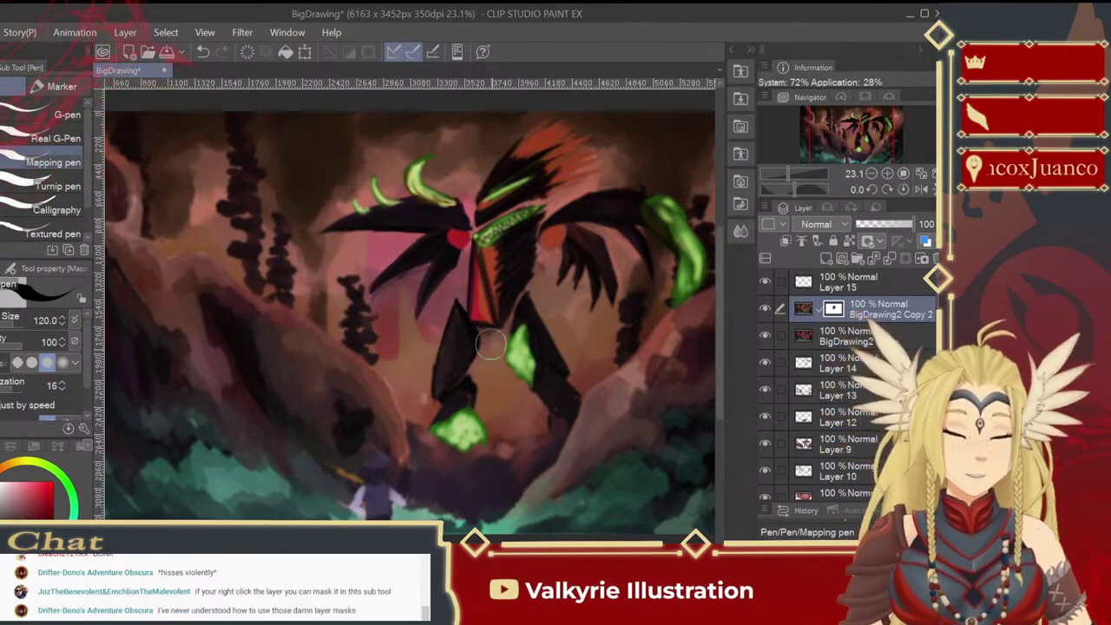
key(ctrl+z)
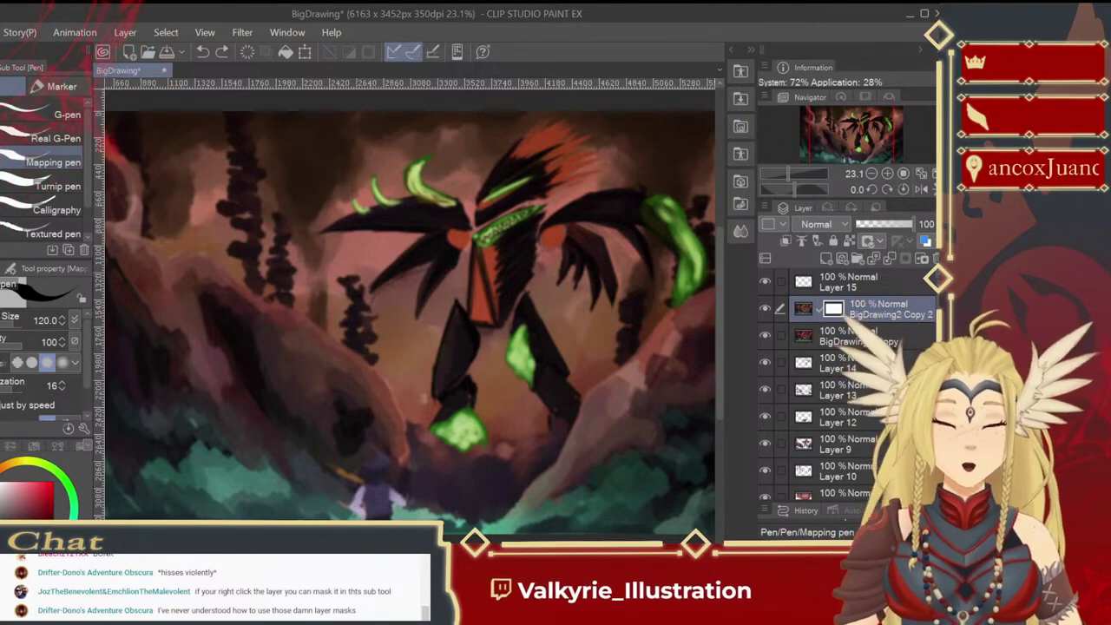
mouse_move(259, 196)
mouse_down()
mouse_move(184, 321)
mouse_move(431, 189)
mouse_move(509, 182)
mouse_move(362, 414)
mouse_move(380, 446)
mouse_up()
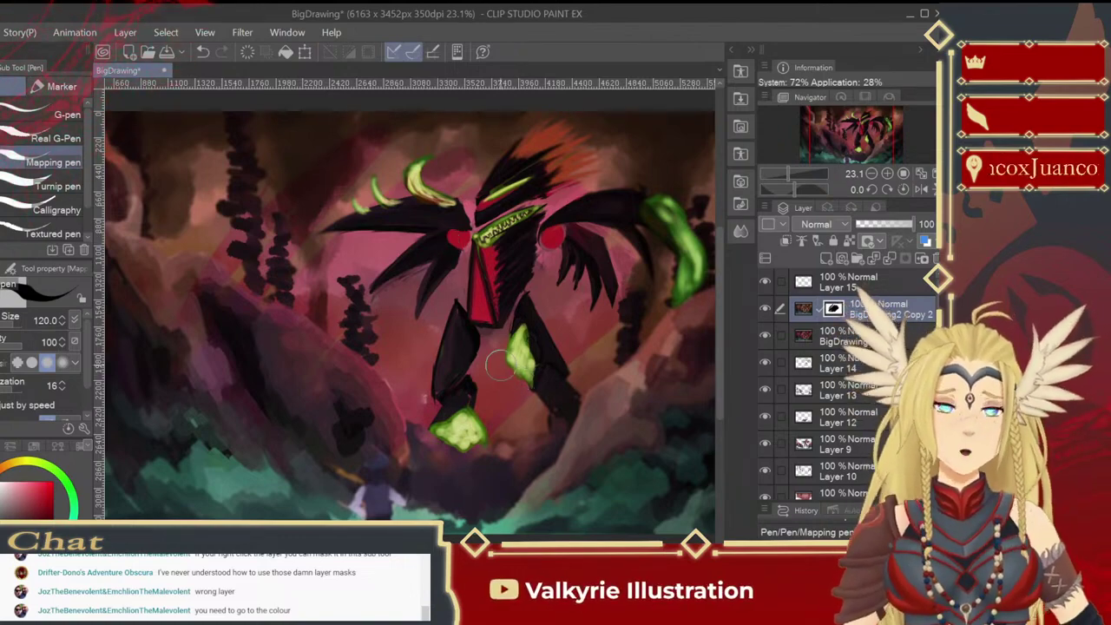
Step: Paint the blurred copy back in across the masked area, enlarging the Mapping pen to 600
key(x)
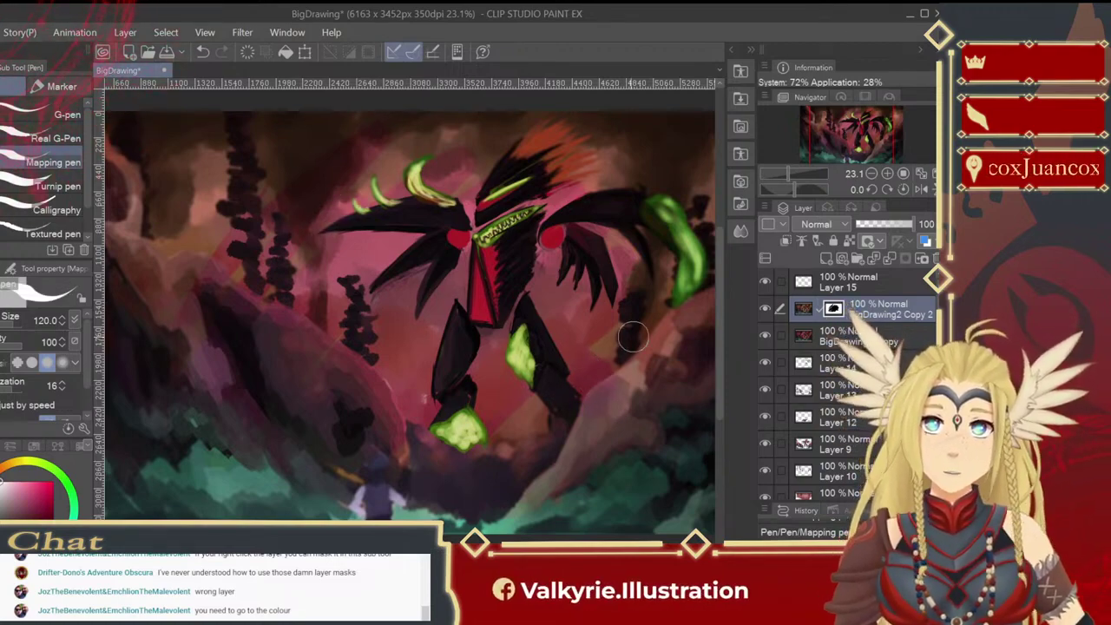
key(e)
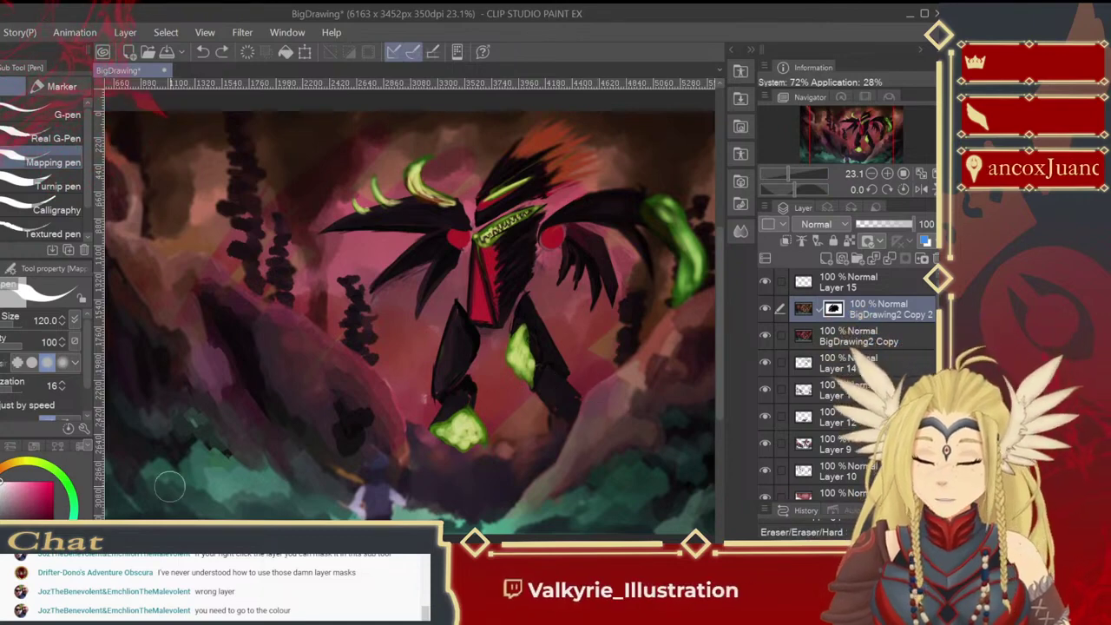
drag(480, 379, 568, 317)
drag(485, 410, 573, 336)
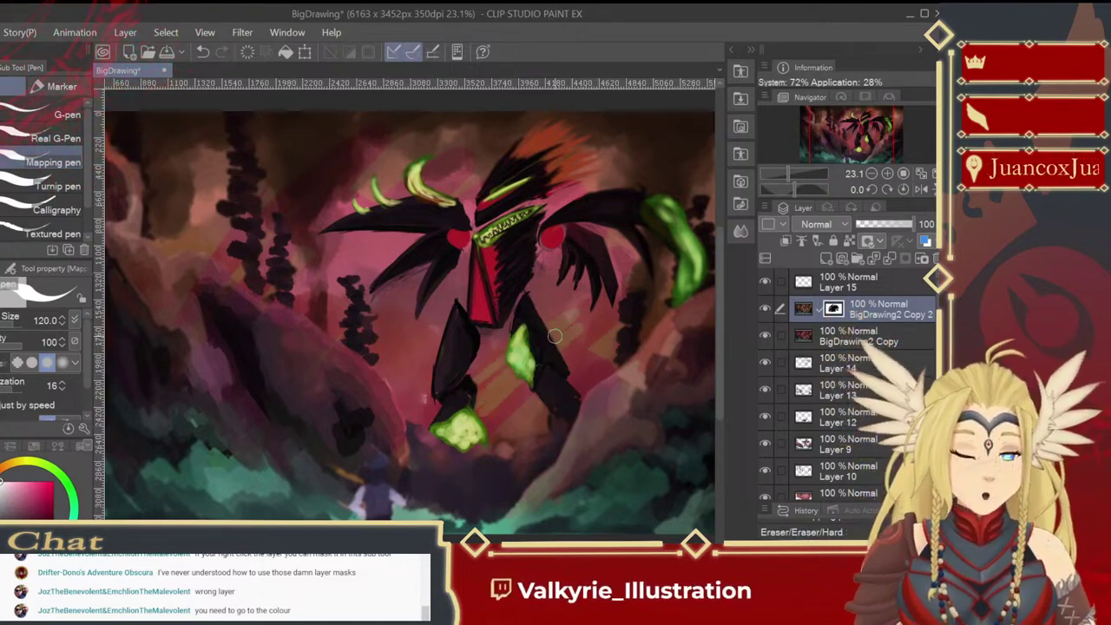
key(bracketright)
key(bracketright)
key(bracketright)
key(bracketright)
key(bracketright)
key(bracketright)
key(bracketright)
key(bracketright)
mouse_move(478, 386)
mouse_down()
mouse_move(528, 325)
mouse_move(467, 298)
mouse_move(398, 243)
mouse_move(275, 205)
mouse_move(350, 360)
mouse_move(434, 397)
mouse_move(615, 350)
mouse_up()
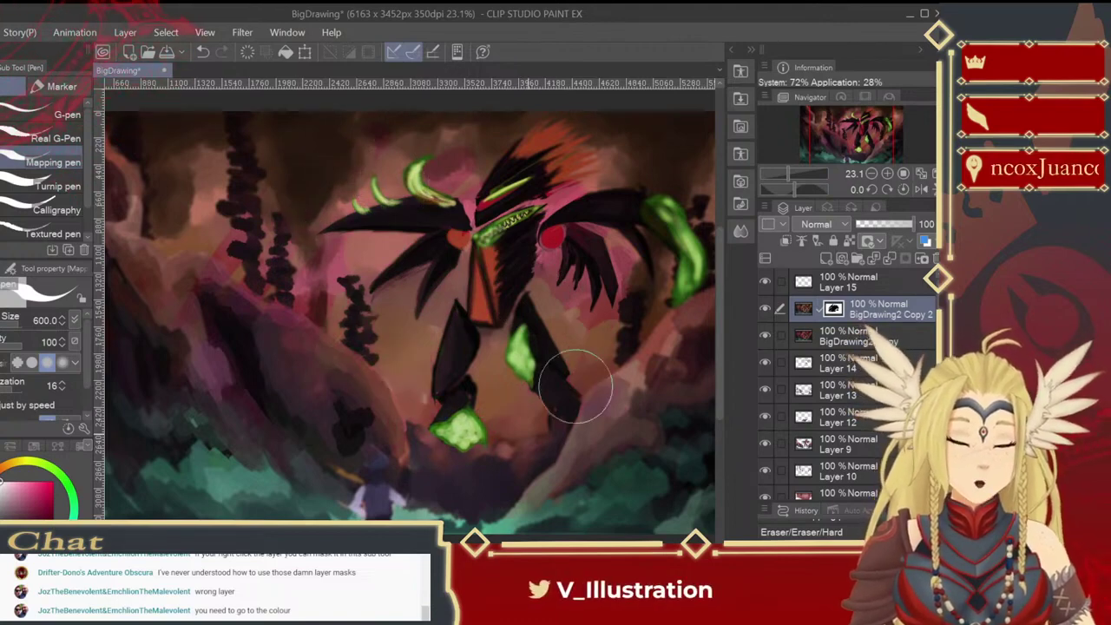
mouse_move(196, 335)
mouse_down()
mouse_move(323, 206)
mouse_move(297, 193)
mouse_move(248, 241)
mouse_move(222, 446)
mouse_move(291, 411)
mouse_move(370, 416)
mouse_move(353, 486)
mouse_up()
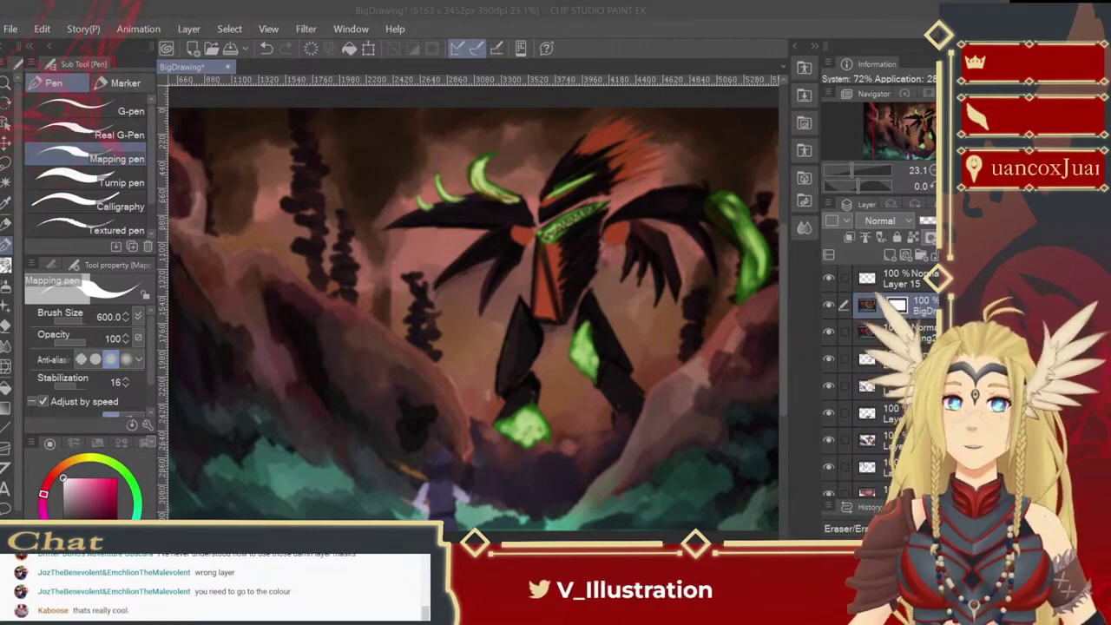
key(ctrl+z)
Step: Mask out the blurred copy over the creature's right shoulder orb, green arm, knee glow and chest panel with the Squared Sketchy Brush at size 170
drag(563, 361, 452, 339)
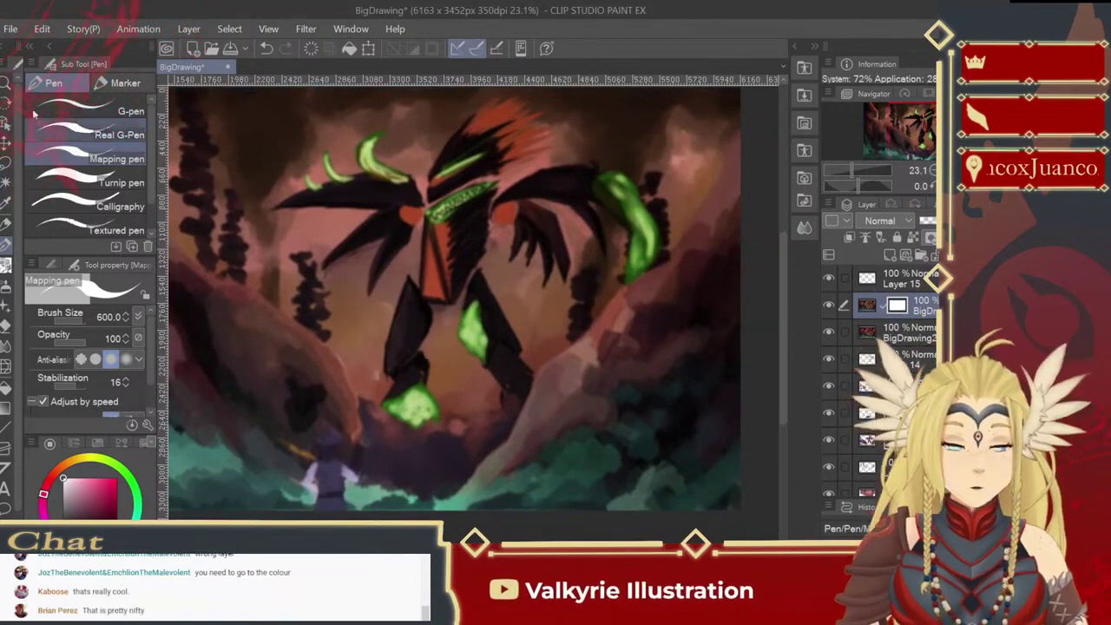
key(slash)
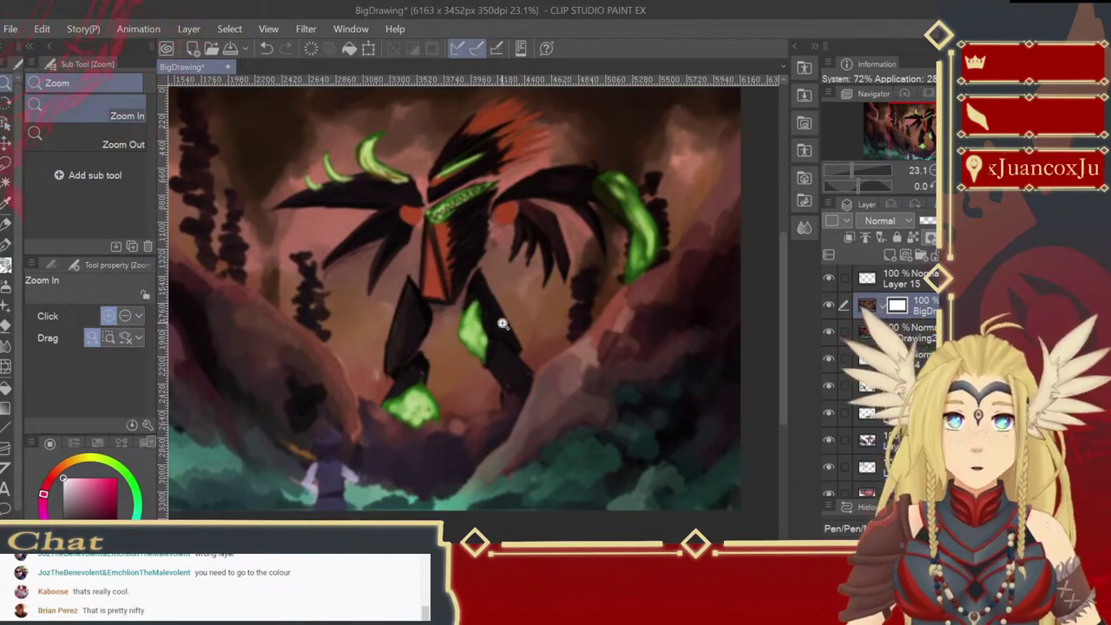
click(6, 265)
drag(425, 227, 436, 314)
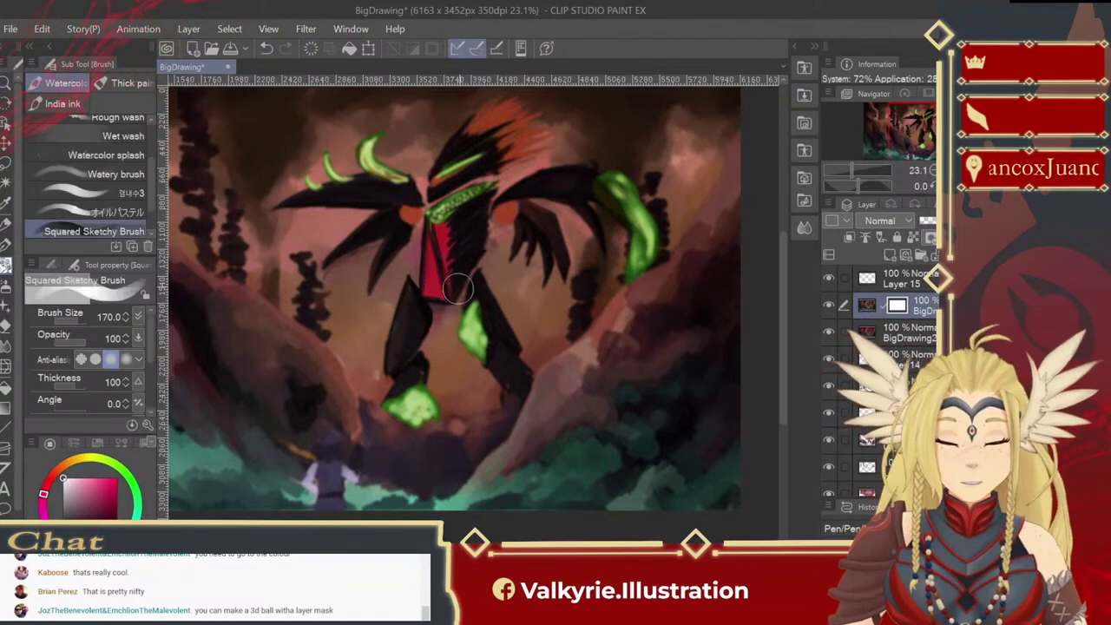
key(ctrl+z)
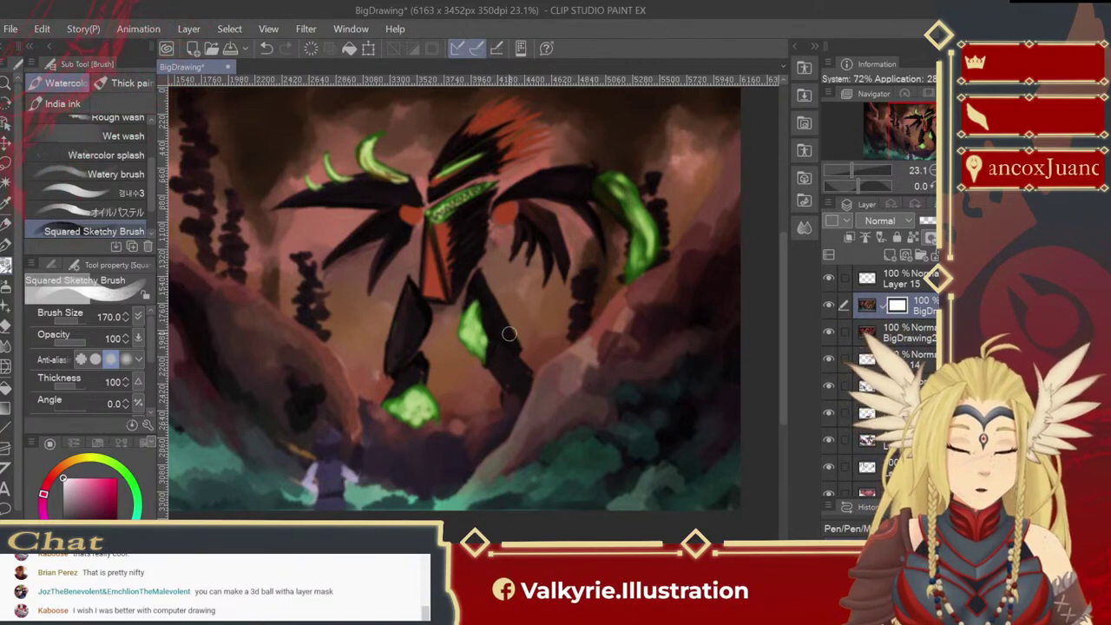
click(509, 337)
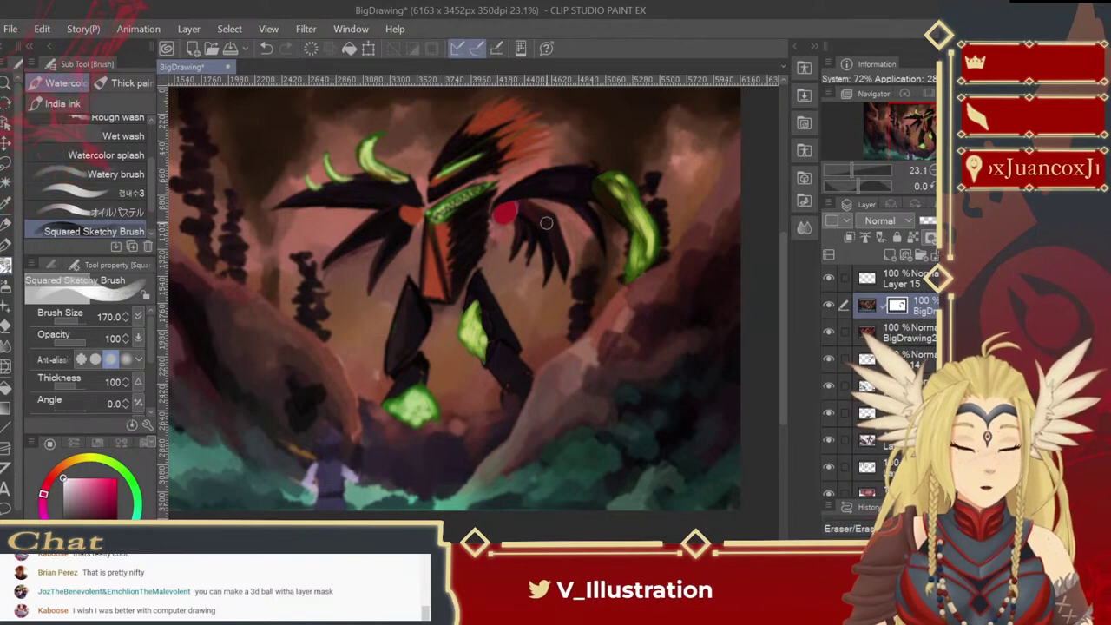
mouse_move(432, 228)
mouse_down()
mouse_move(432, 279)
mouse_move(450, 238)
mouse_move(451, 209)
mouse_up()
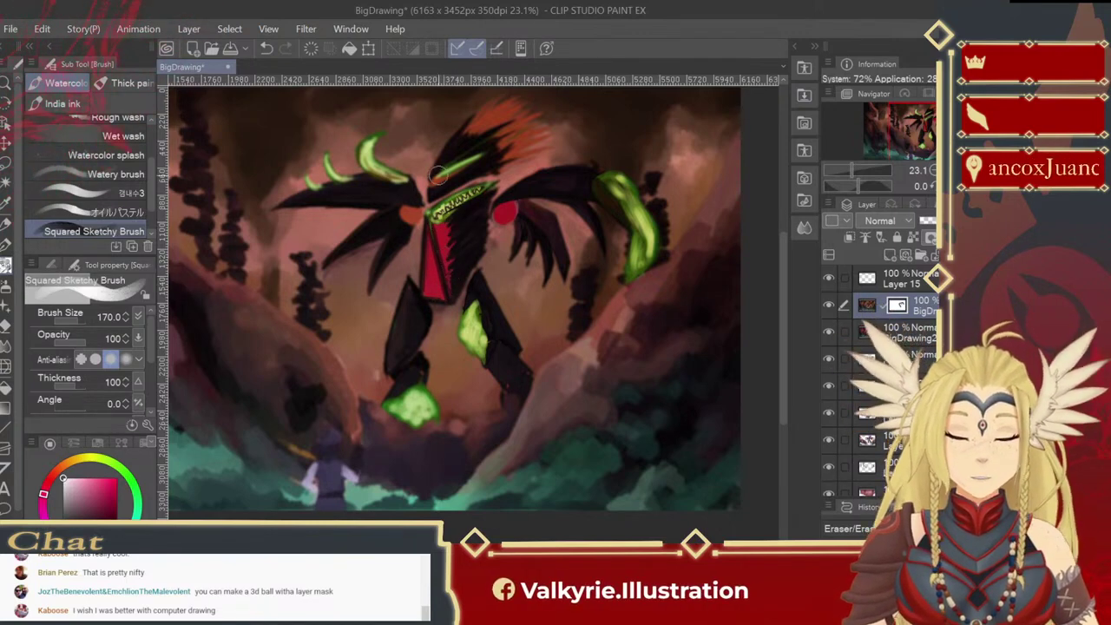
Step: Mask out the blurred copy over the creature's red crest, face, shoulder orb and horns, and over the rocky slope beyond its green arm
mouse_move(497, 98)
mouse_down()
mouse_move(476, 135)
mouse_move(508, 104)
mouse_move(506, 126)
mouse_up()
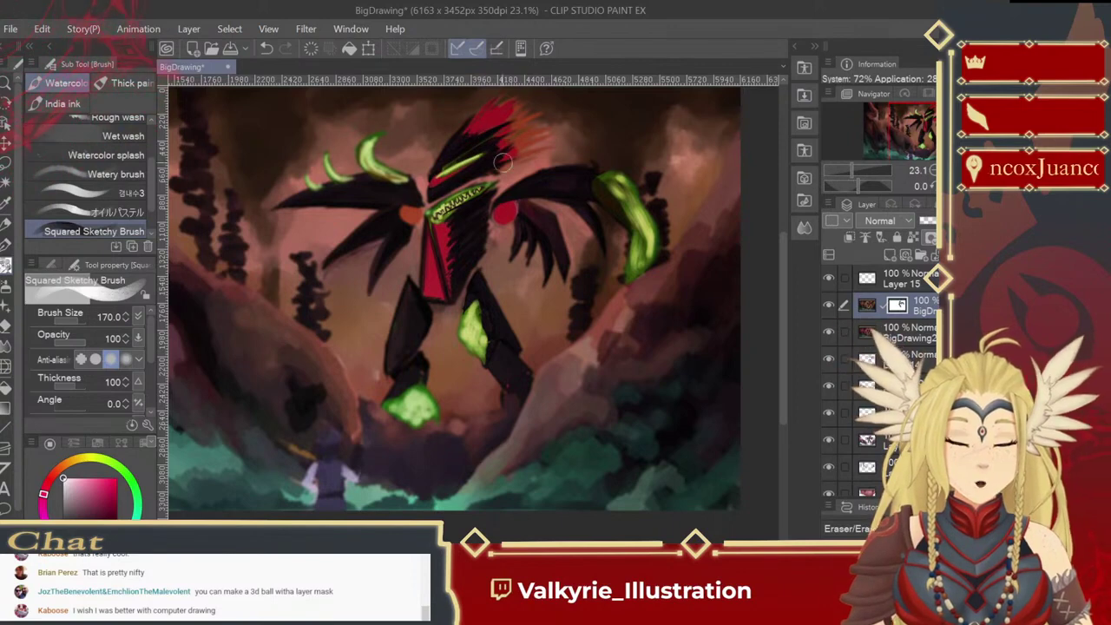
mouse_move(548, 149)
mouse_down()
mouse_move(514, 147)
mouse_move(523, 144)
mouse_up()
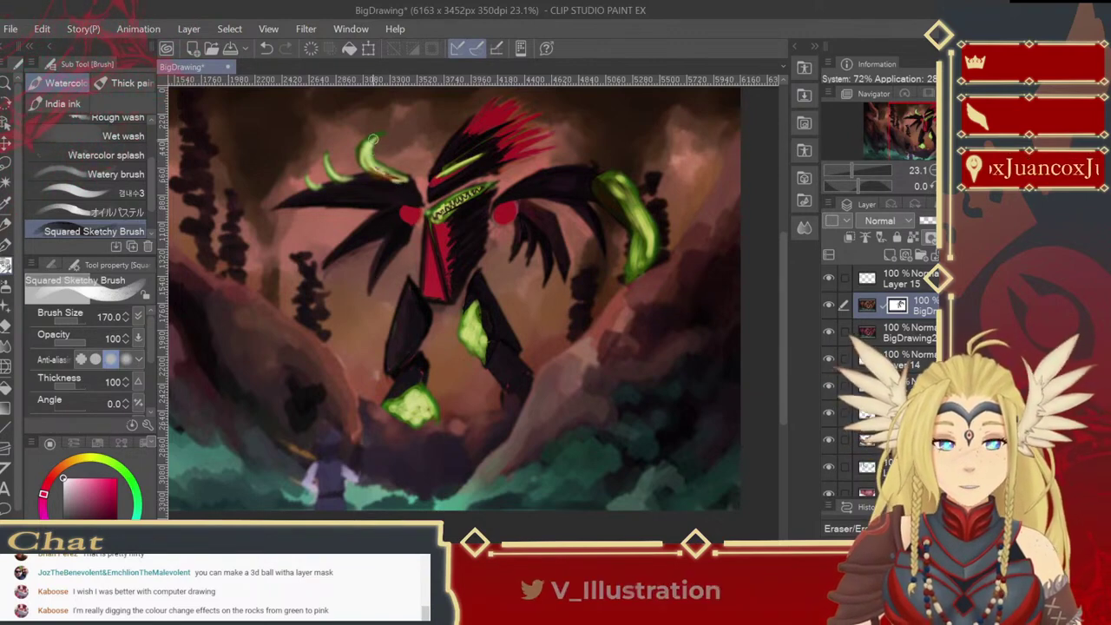
key(ctrl+z)
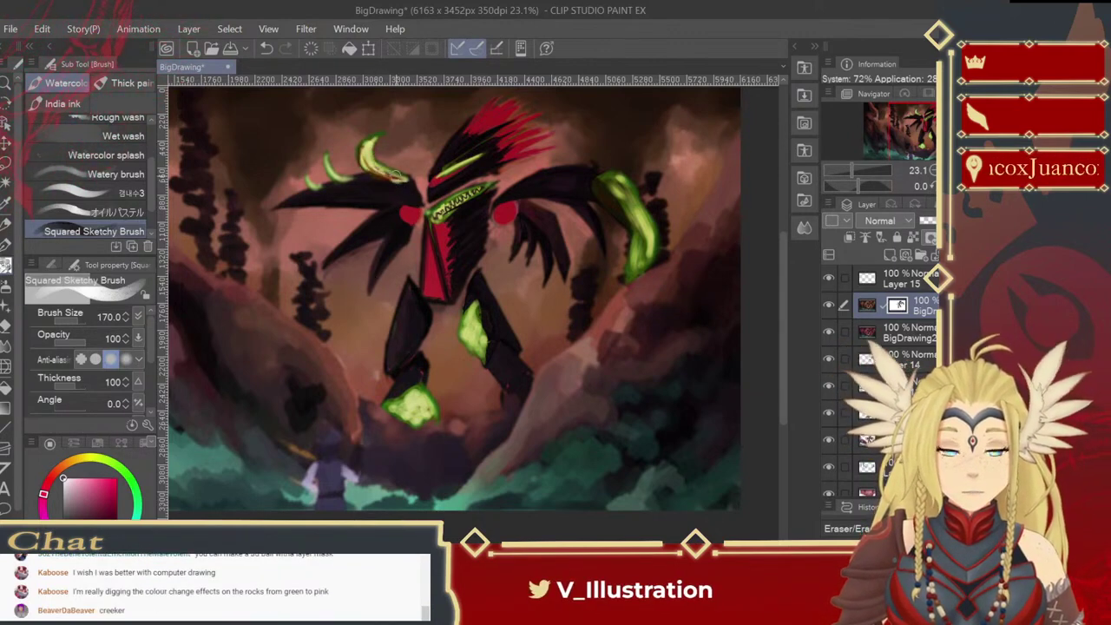
key(ctrl+y)
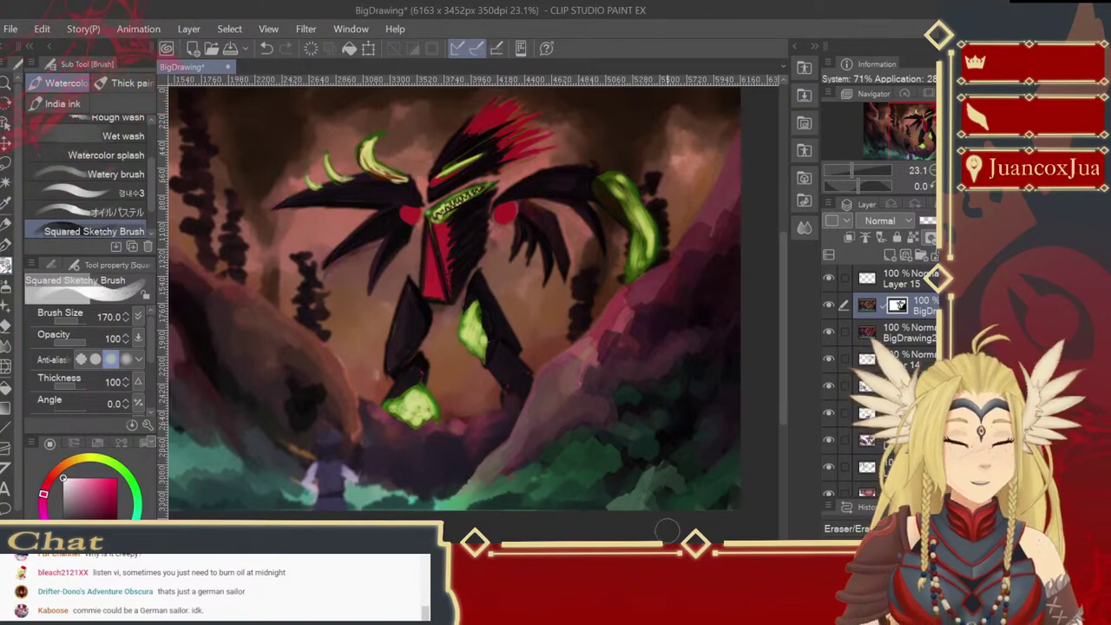
Step: Mask out the blurred copy over the opposite rock slope, the green foreground and the ground beneath the creature
drag(446, 441, 610, 439)
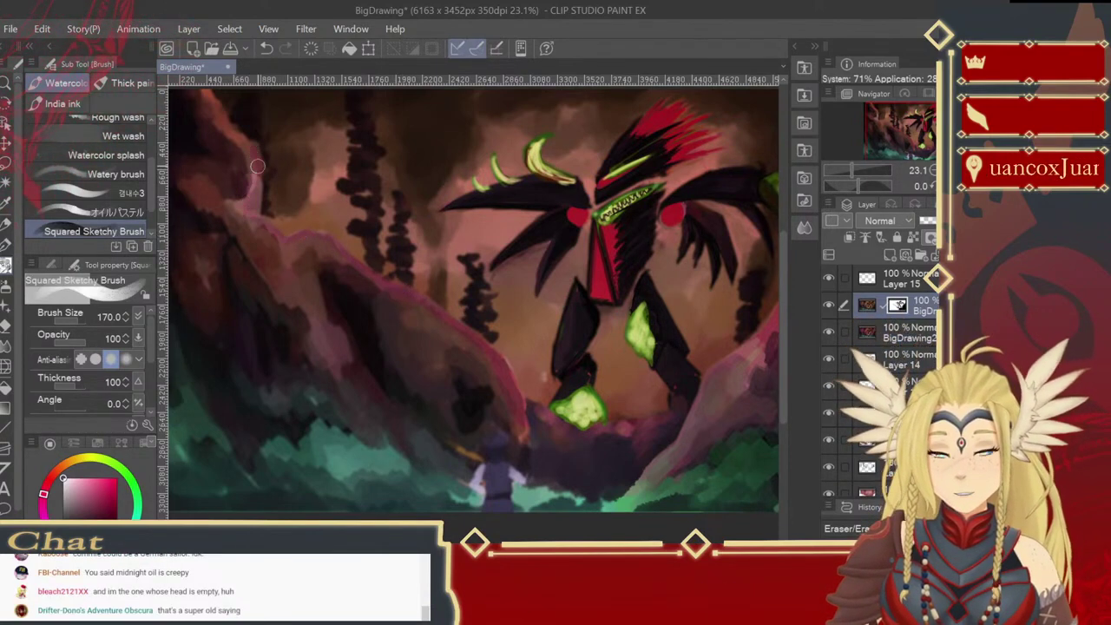
drag(258, 178, 343, 198)
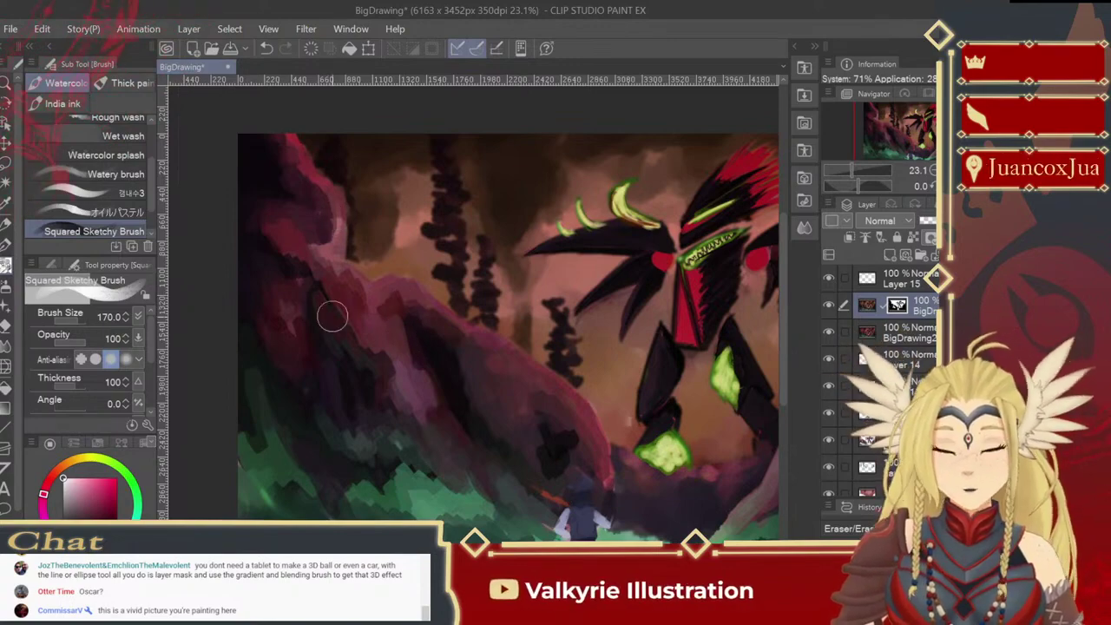
drag(500, 406, 390, 352)
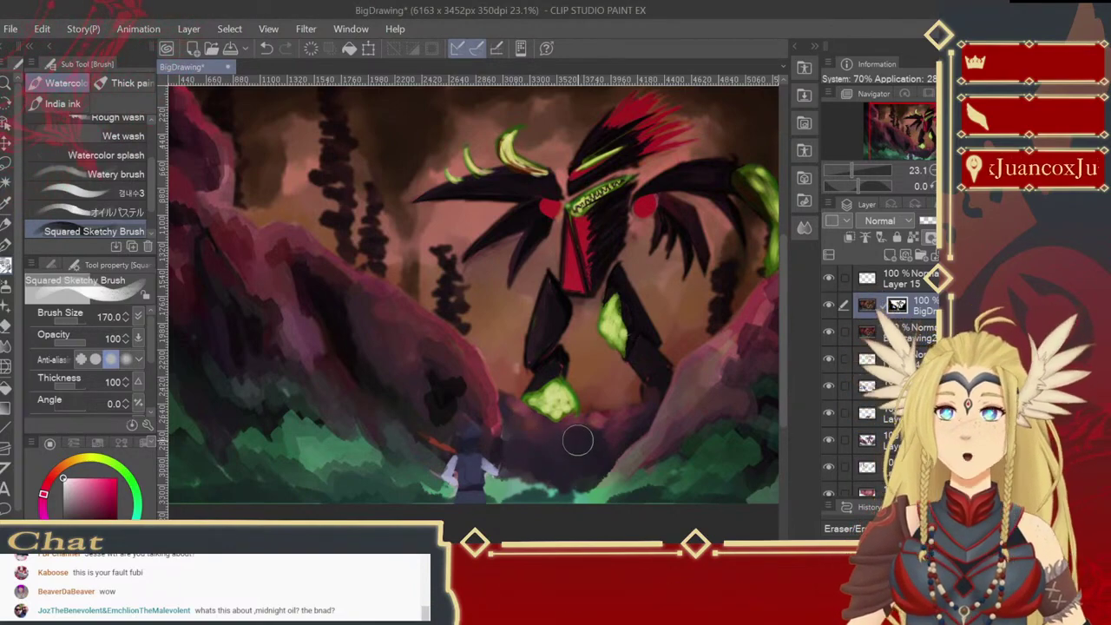
drag(595, 430, 525, 482)
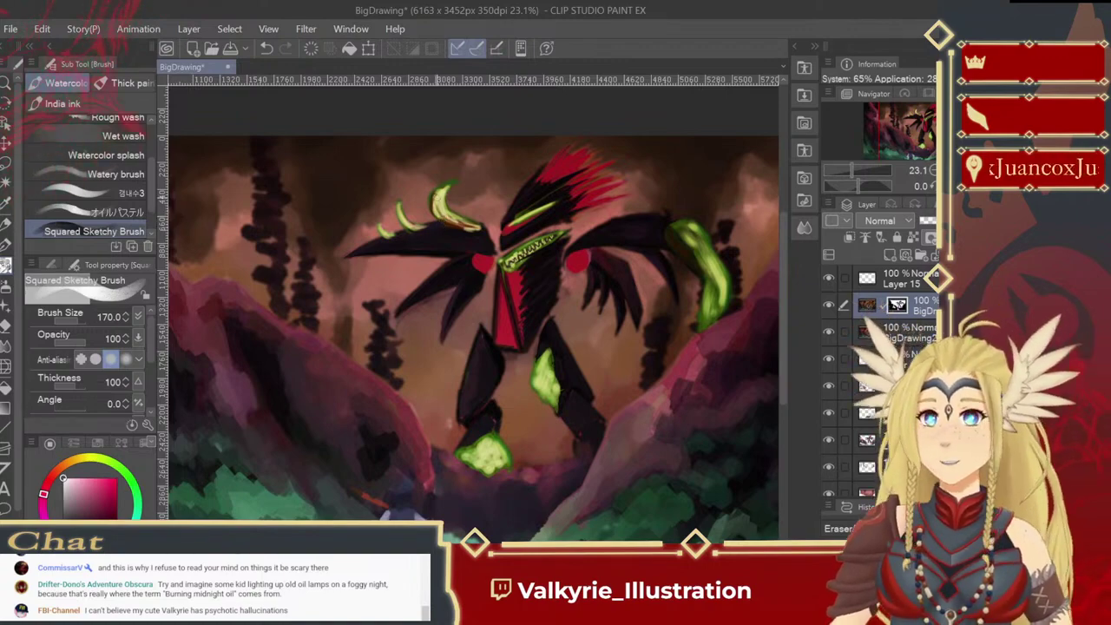
Step: Inspect the masked edges around the creature's legs and glowing foot up close, and check the whole figure against the background
click(9, 79)
drag(408, 217, 550, 239)
drag(662, 258, 374, 149)
drag(640, 409, 429, 339)
drag(637, 359, 499, 300)
drag(484, 387, 553, 387)
drag(451, 526, 529, 346)
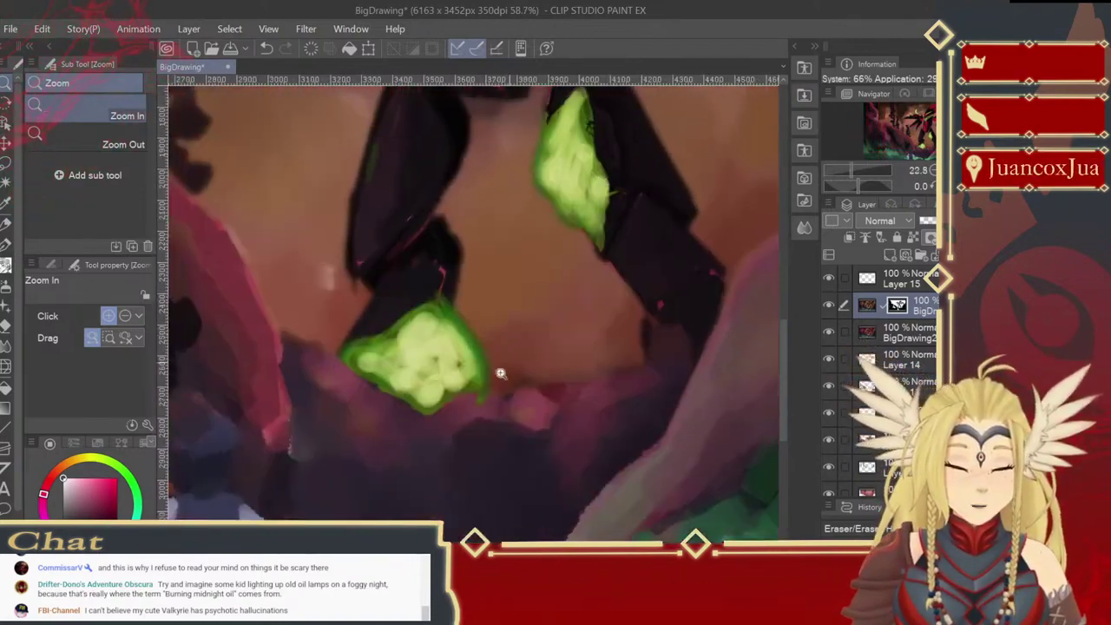
scroll(486, 375, down, 4)
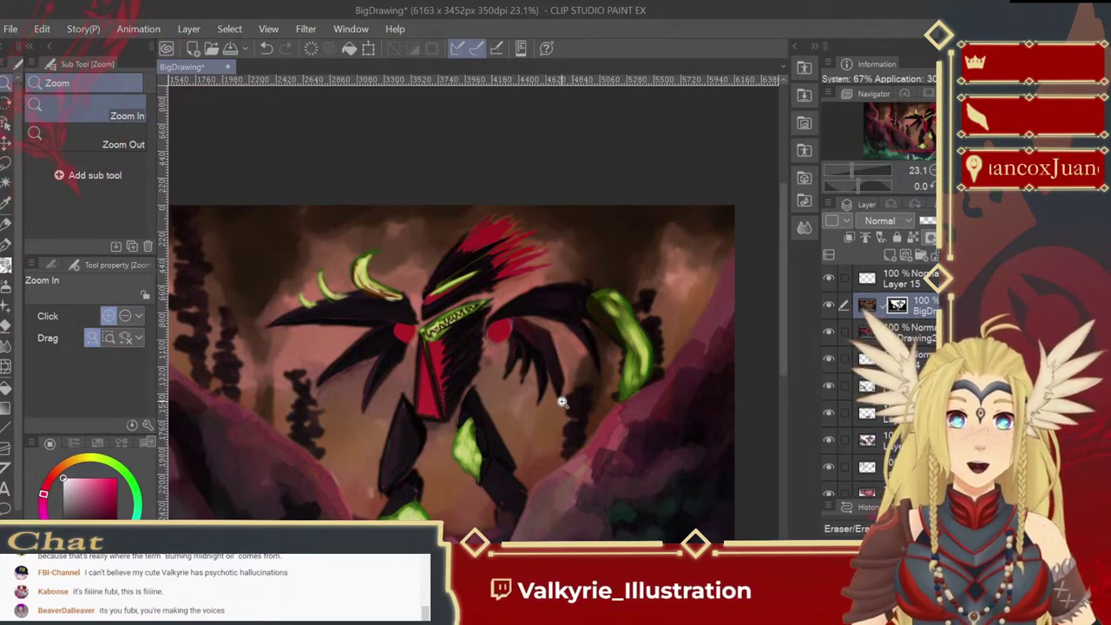
drag(511, 375, 531, 358)
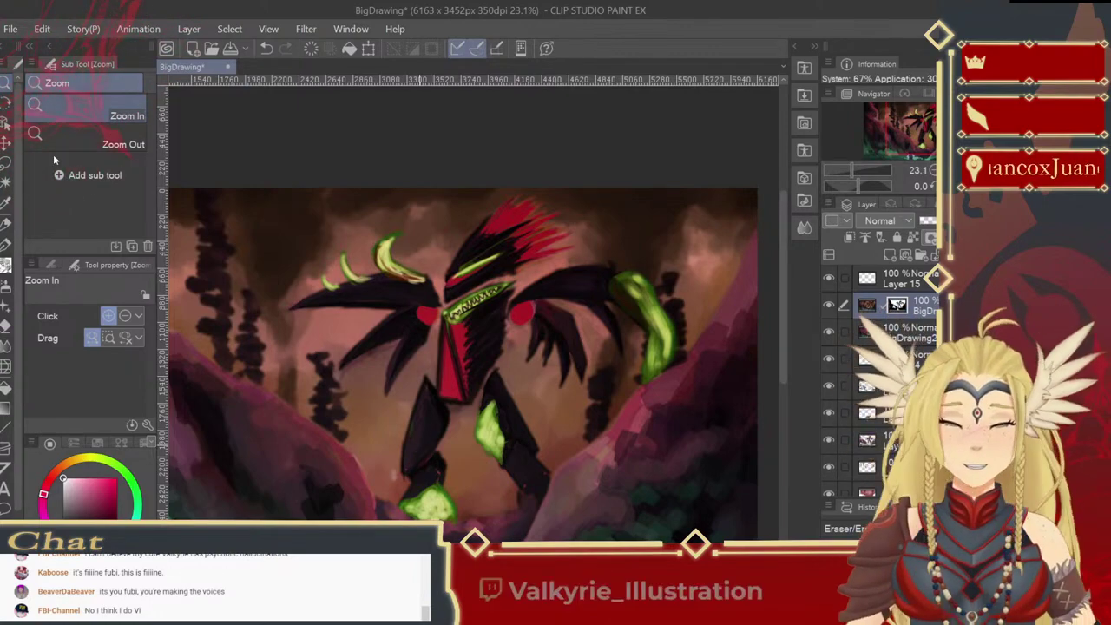
drag(453, 299, 594, 350)
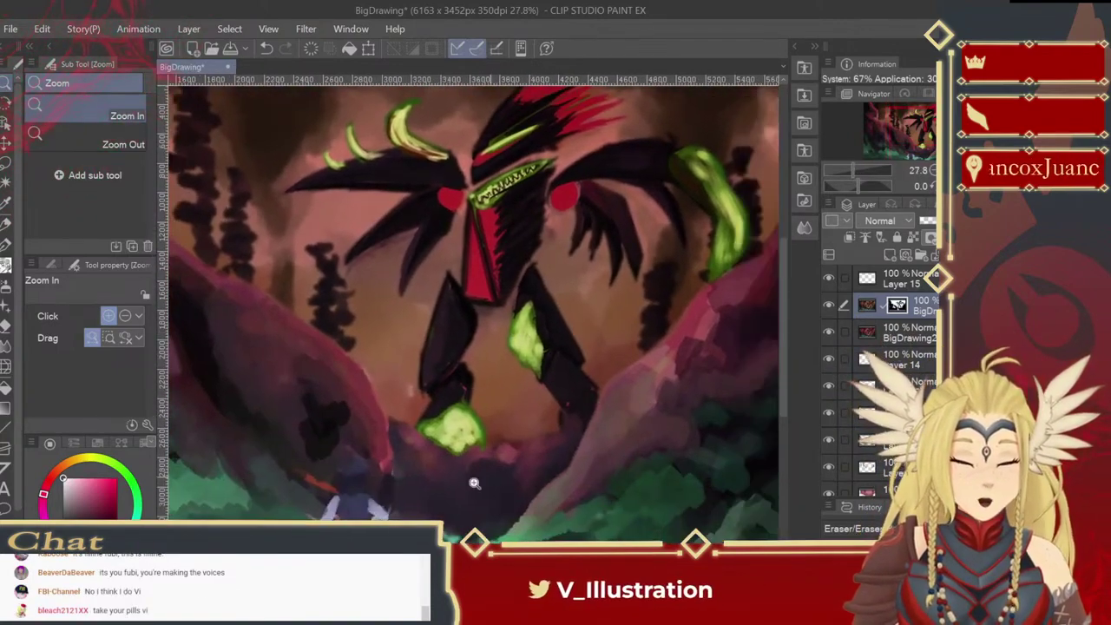
key(b)
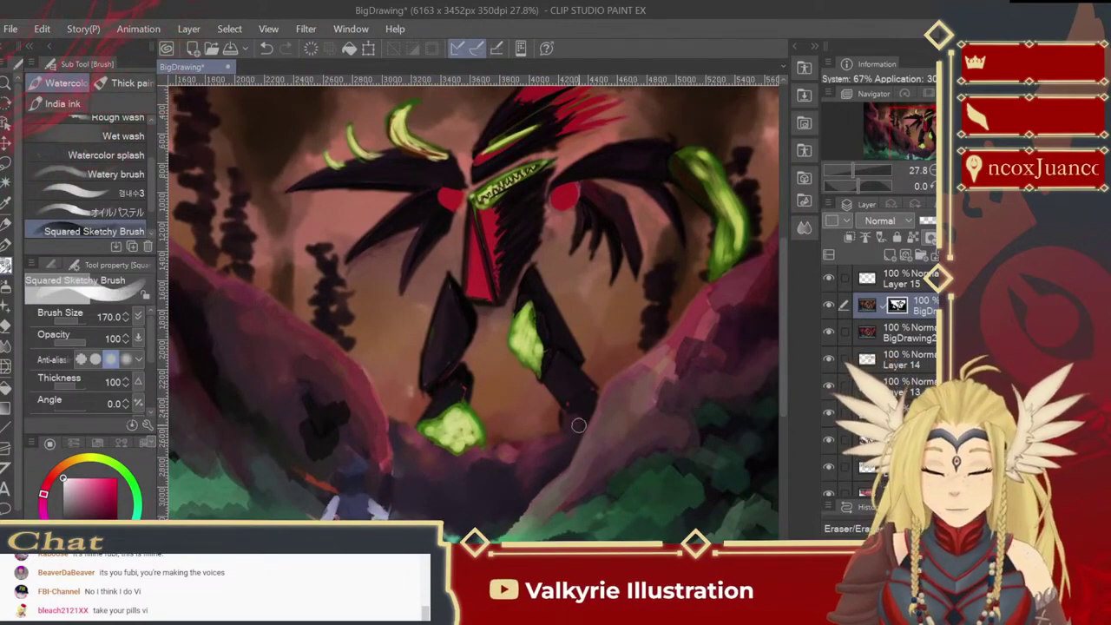
drag(609, 381, 610, 303)
key(ctrl+z)
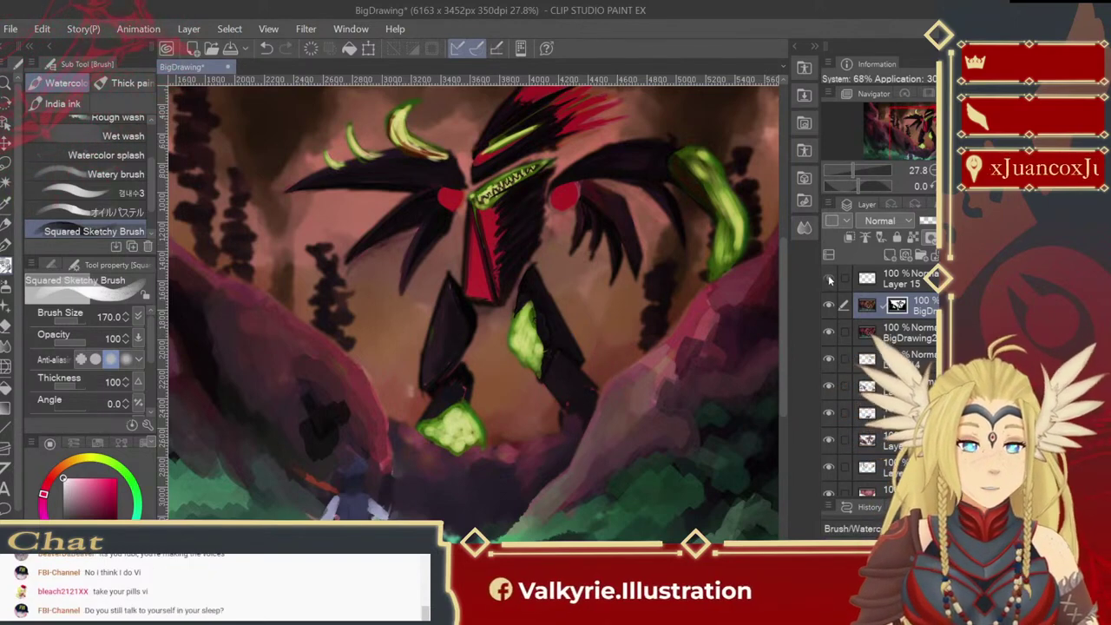
Step: Make Layer 15 the active layer and hide the masked blurred copy
click(885, 278)
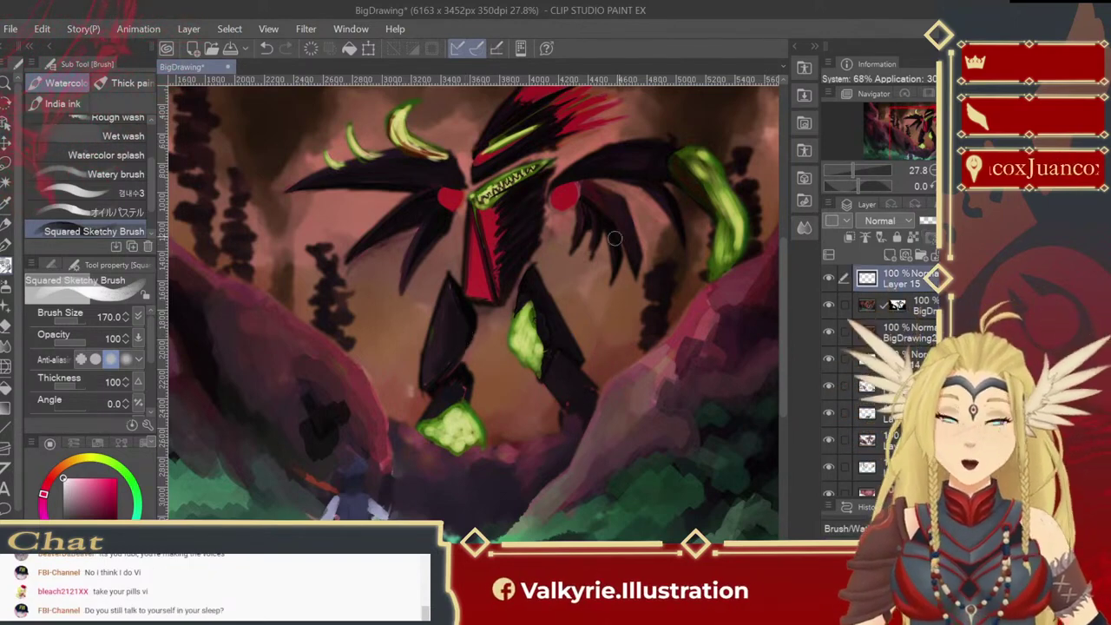
click(828, 305)
Step: Compare the whole scene with the BigDrawing2 layer hidden and shown, leaving that layer visible
click(828, 333)
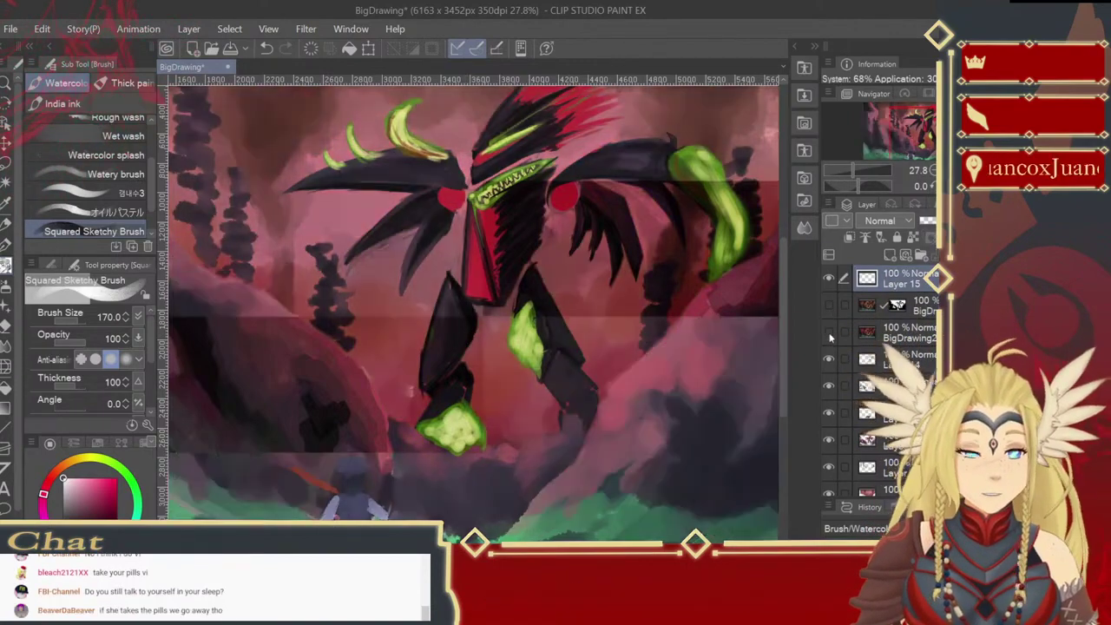
click(828, 333)
click(828, 333)
click(828, 332)
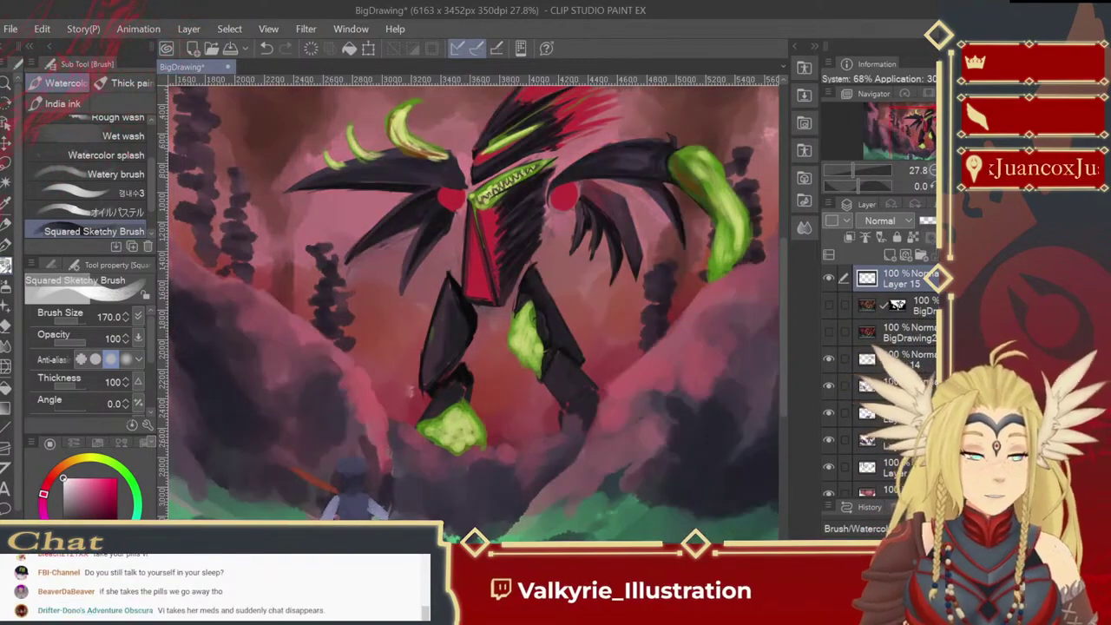
key(ctrl+minus)
key(ctrl+minus)
key(ctrl+minus)
click(828, 333)
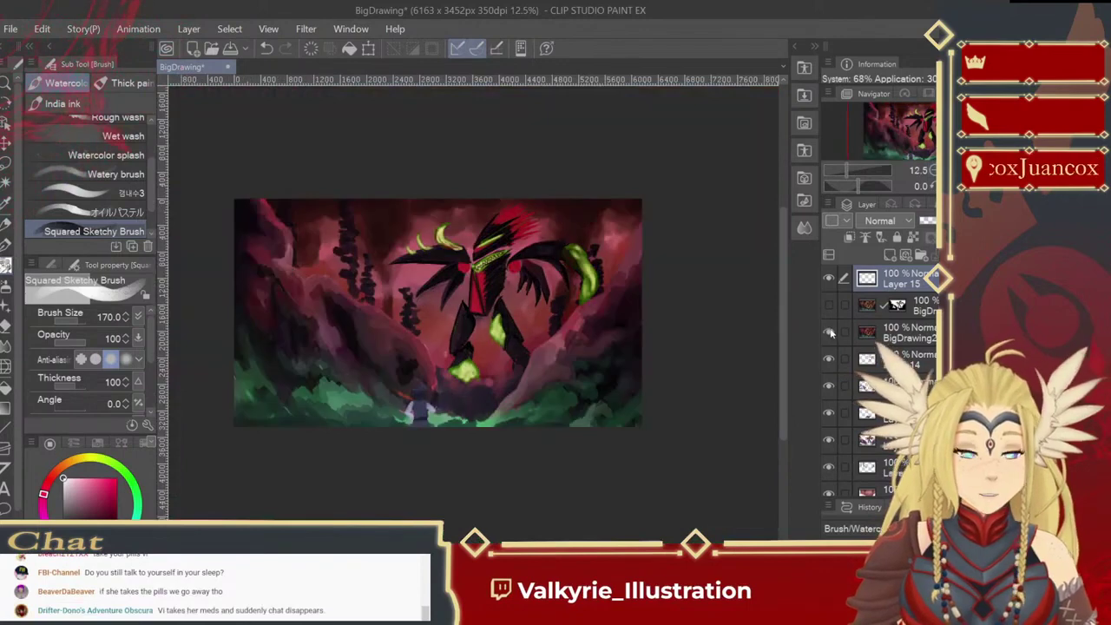
click(828, 332)
click(828, 332)
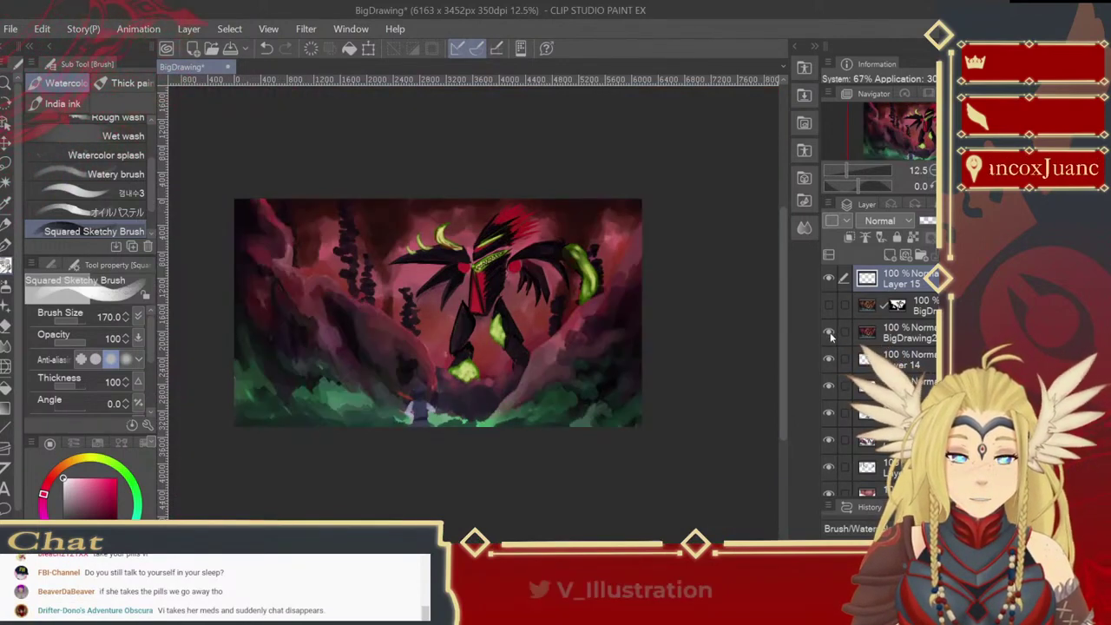
click(828, 333)
click(828, 333)
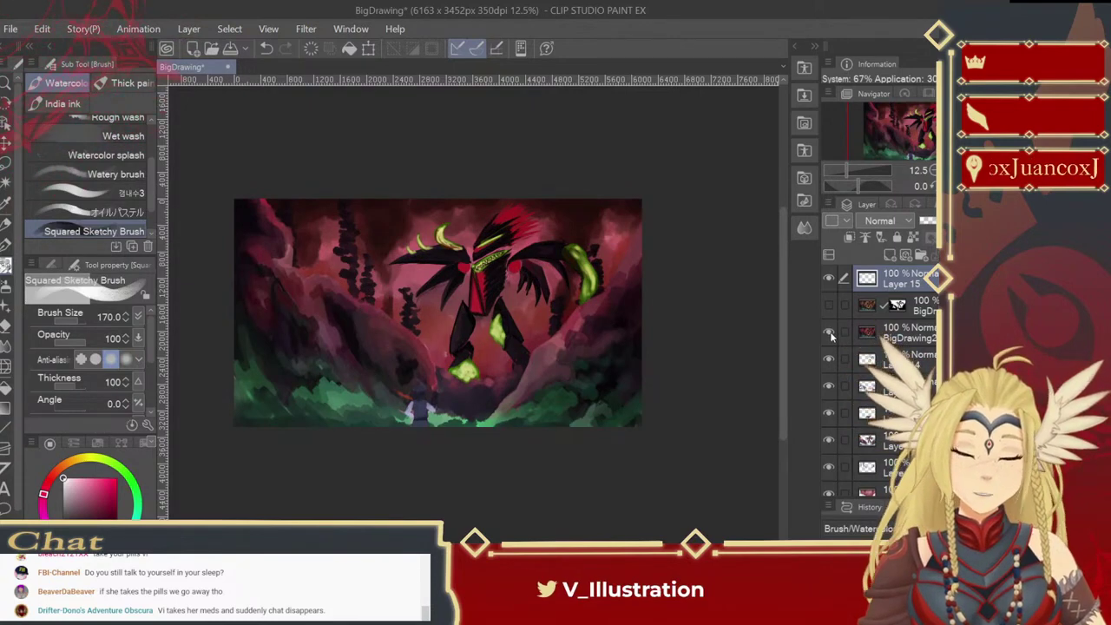
click(829, 333)
click(828, 333)
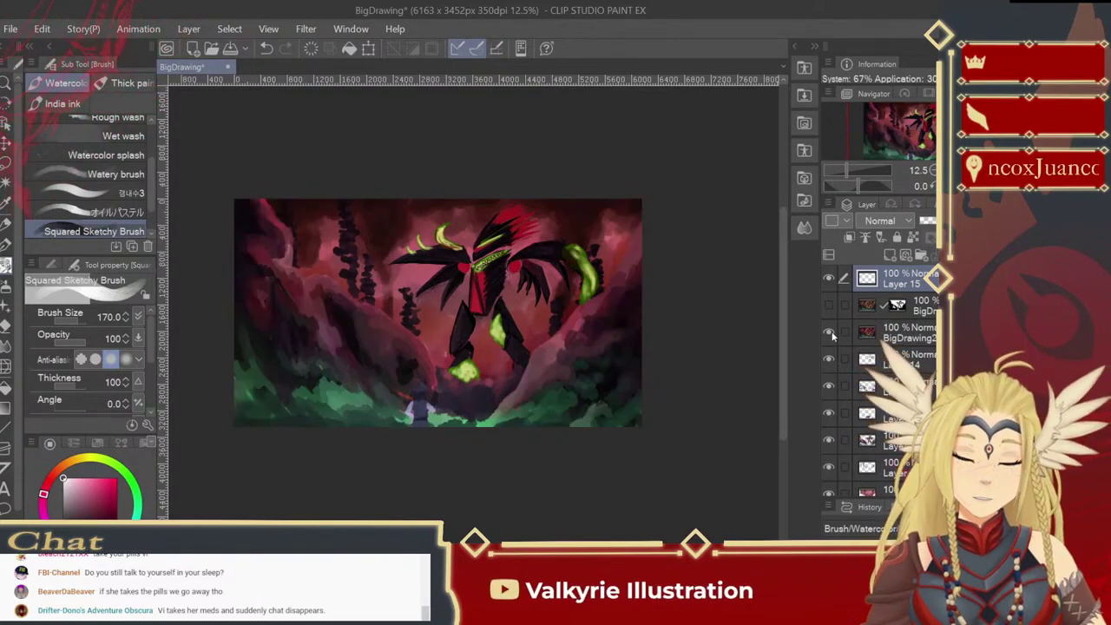
click(829, 333)
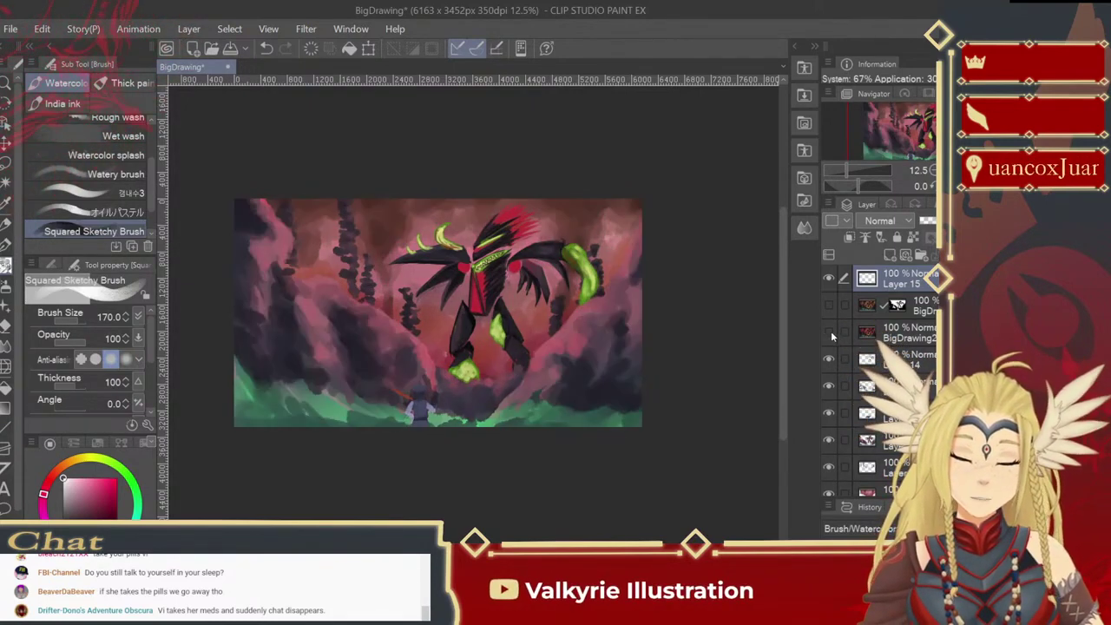
click(829, 332)
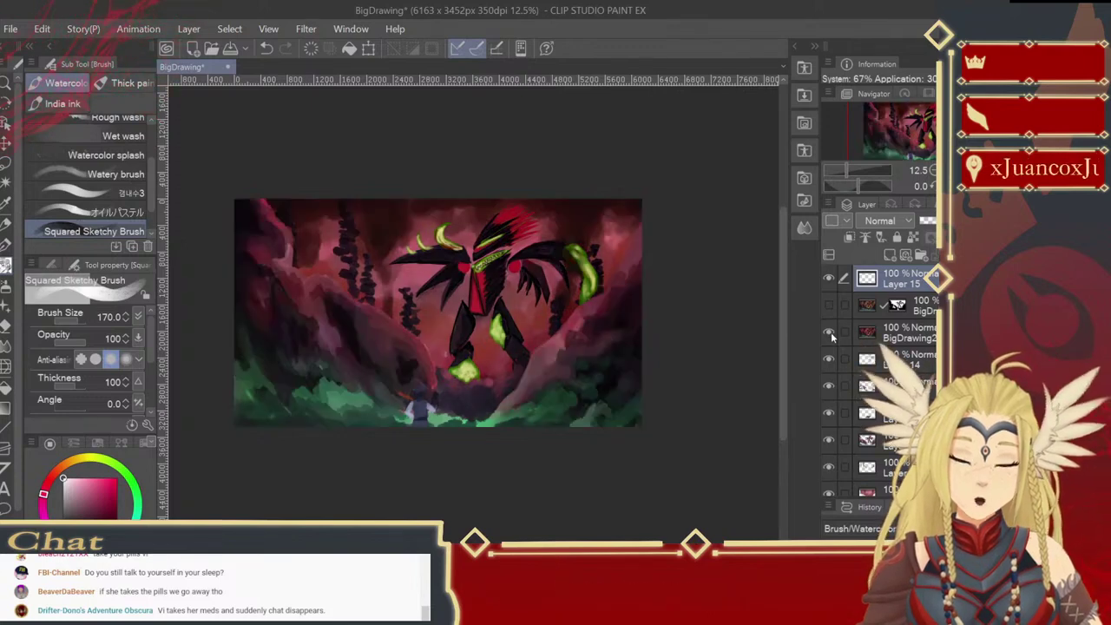
click(830, 332)
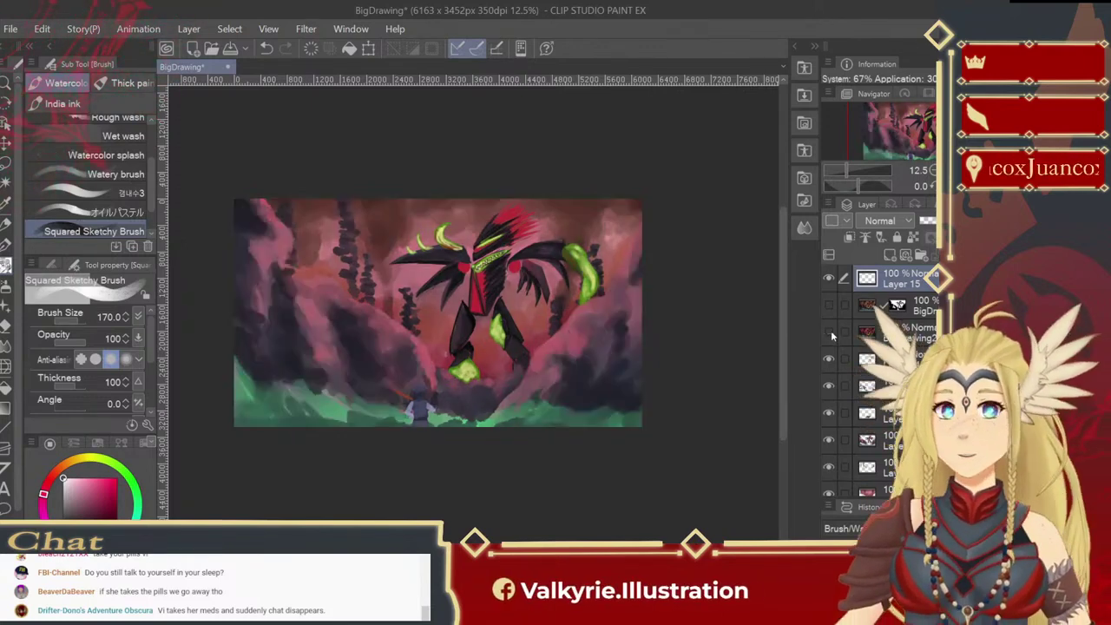
click(830, 332)
click(830, 333)
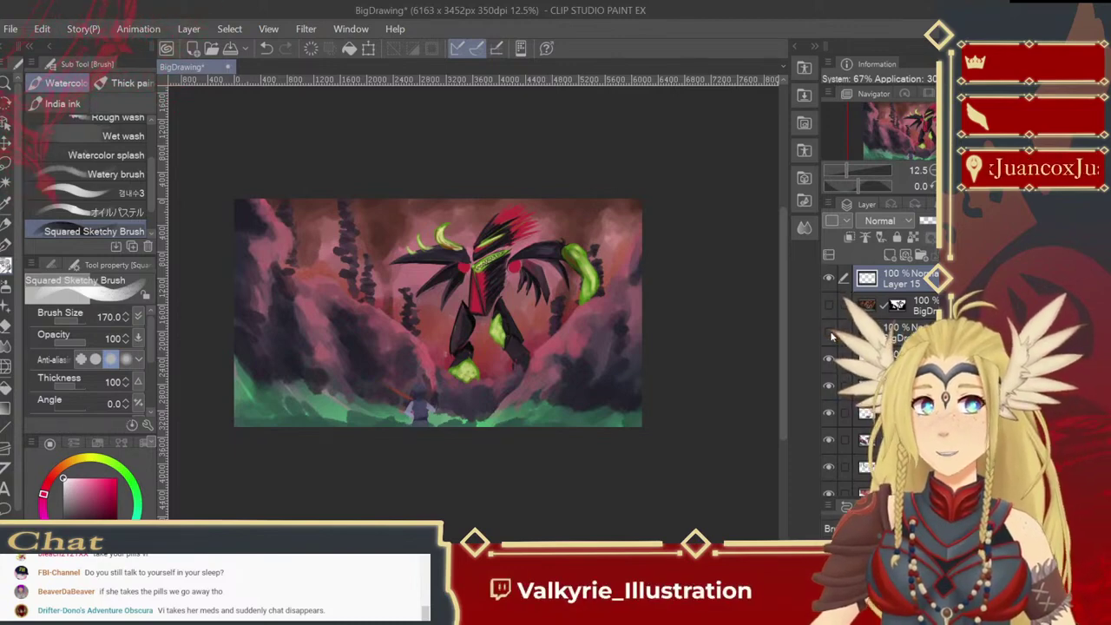
click(830, 333)
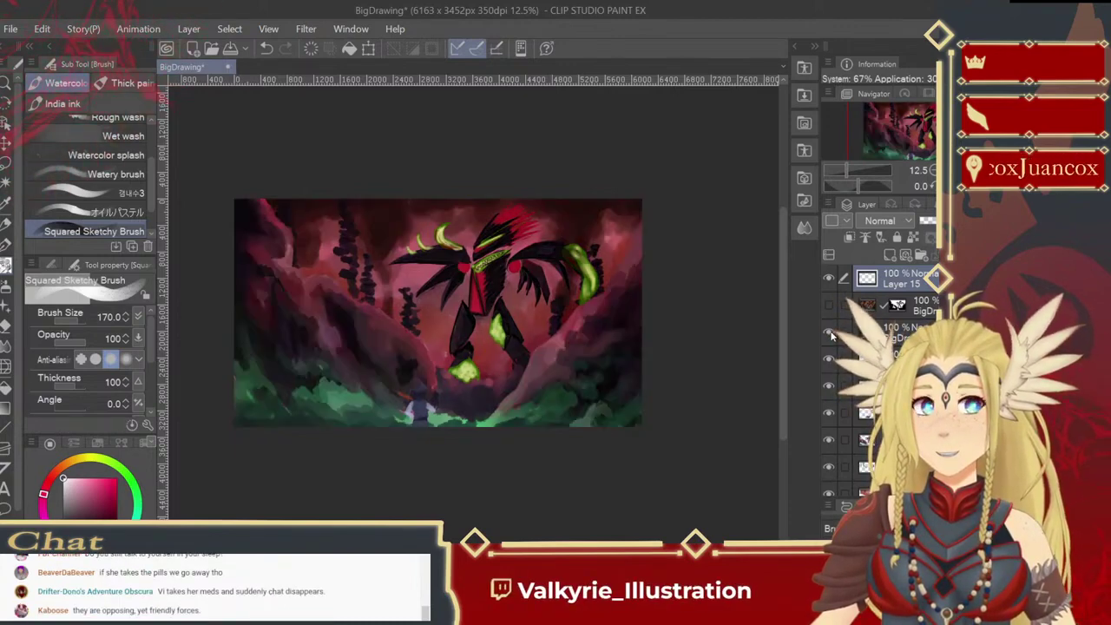
click(830, 334)
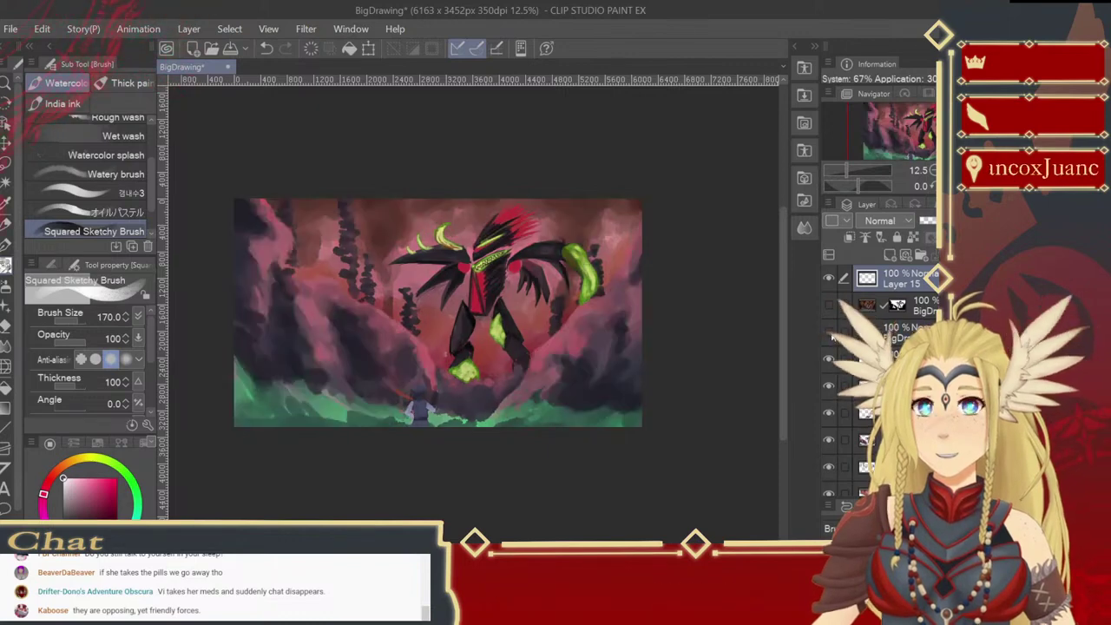
click(830, 333)
click(830, 333)
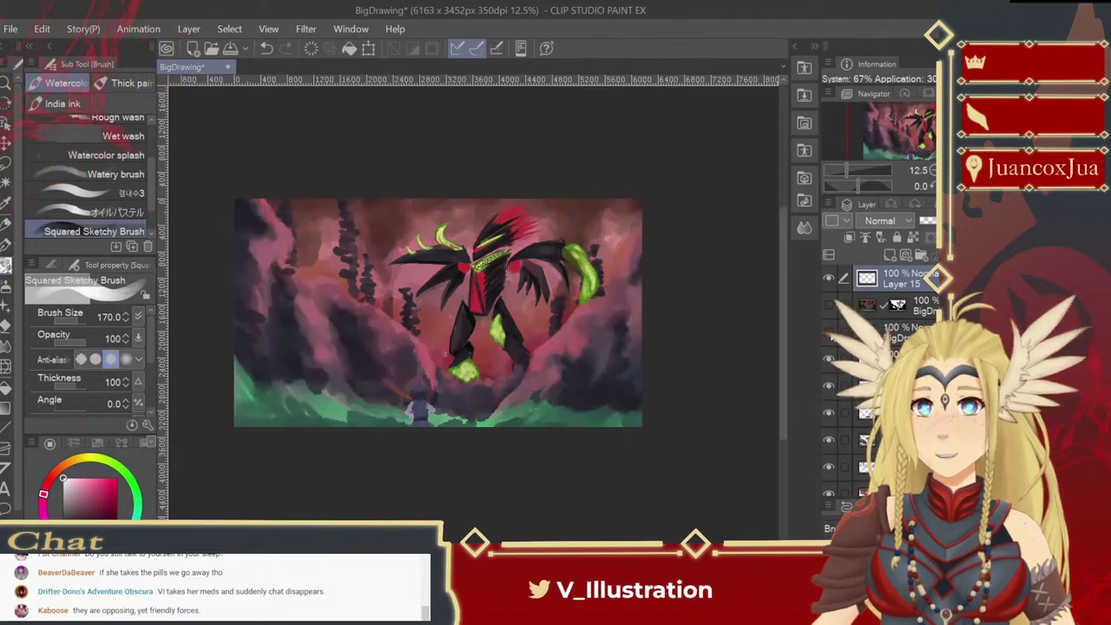
click(830, 333)
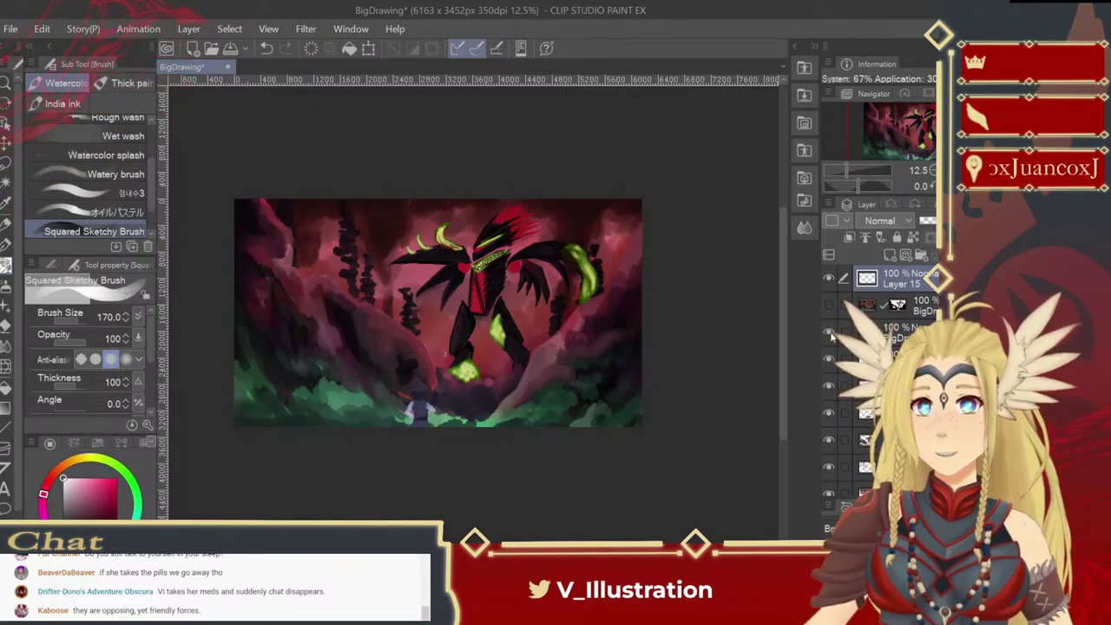
click(830, 333)
click(830, 333)
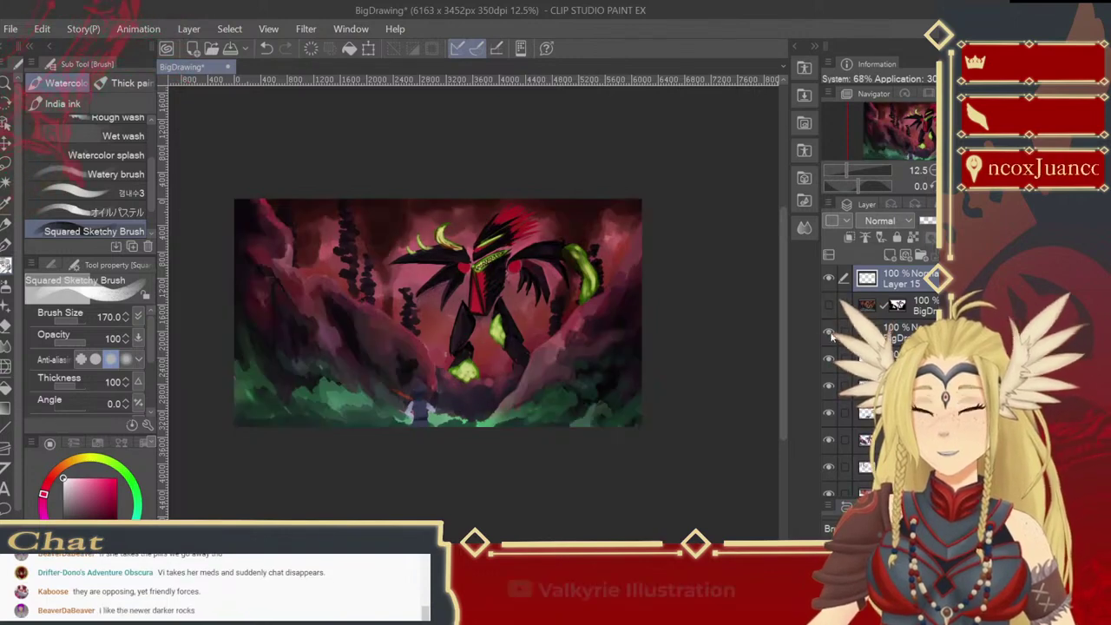
click(830, 333)
click(830, 333)
click(830, 333)
click(830, 335)
click(830, 335)
click(830, 335)
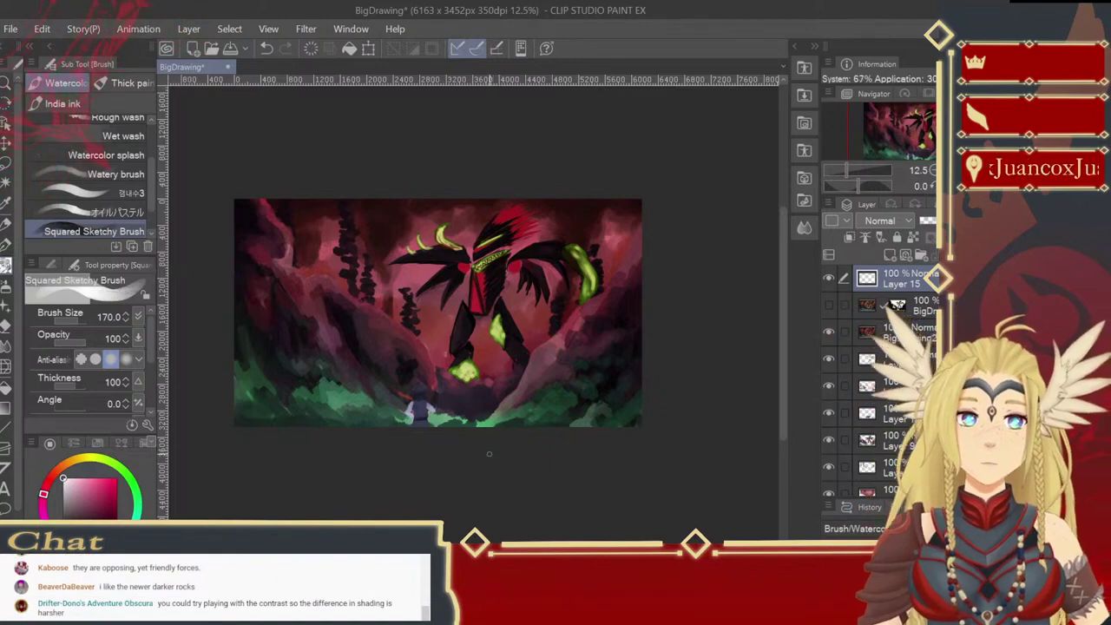
Step: Paint lighter strokes on the dark pillars around the creature's green arm on Layer 15, using a sampled colour and the Squared Sketchy Brush at size 40
click(7, 87)
scroll(513, 357, up, 3)
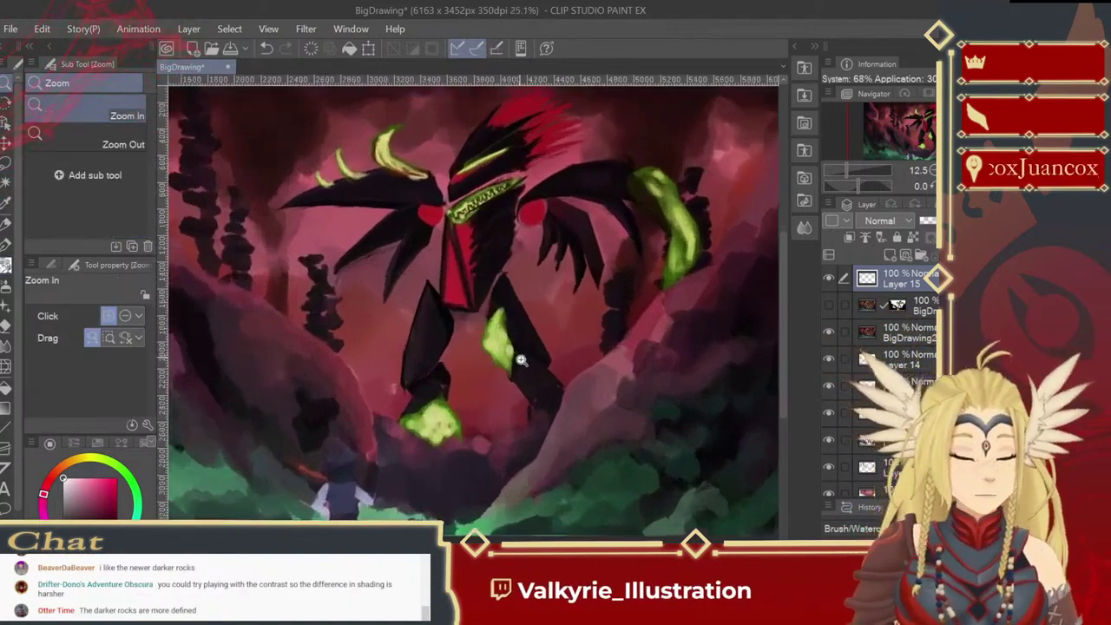
drag(509, 362, 364, 402)
scroll(509, 372, up, 2)
key(b)
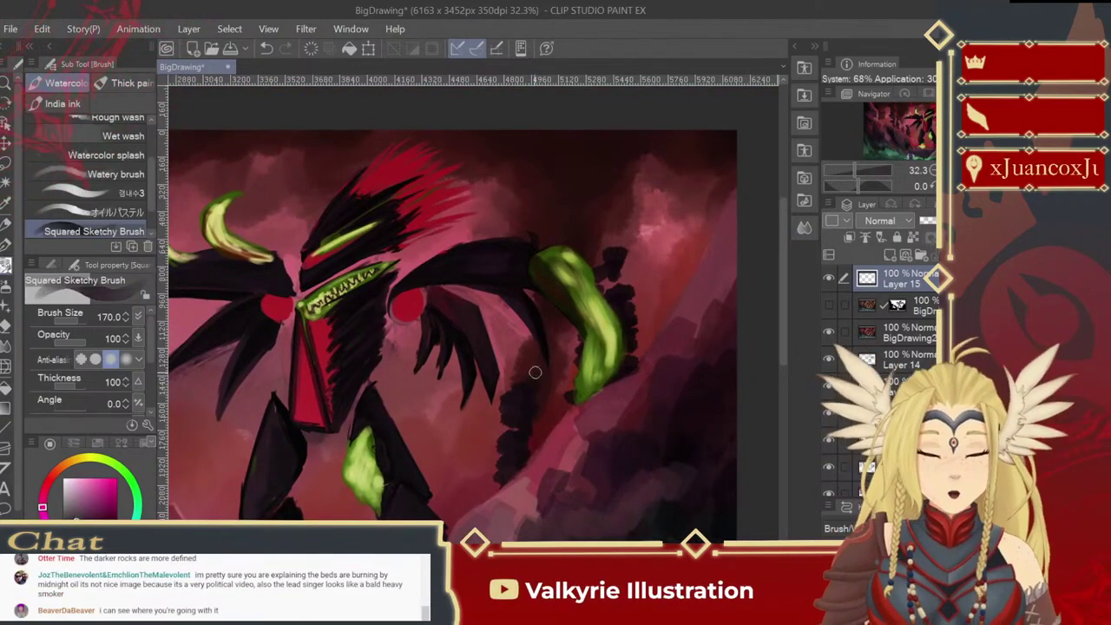
alt+click(476, 465)
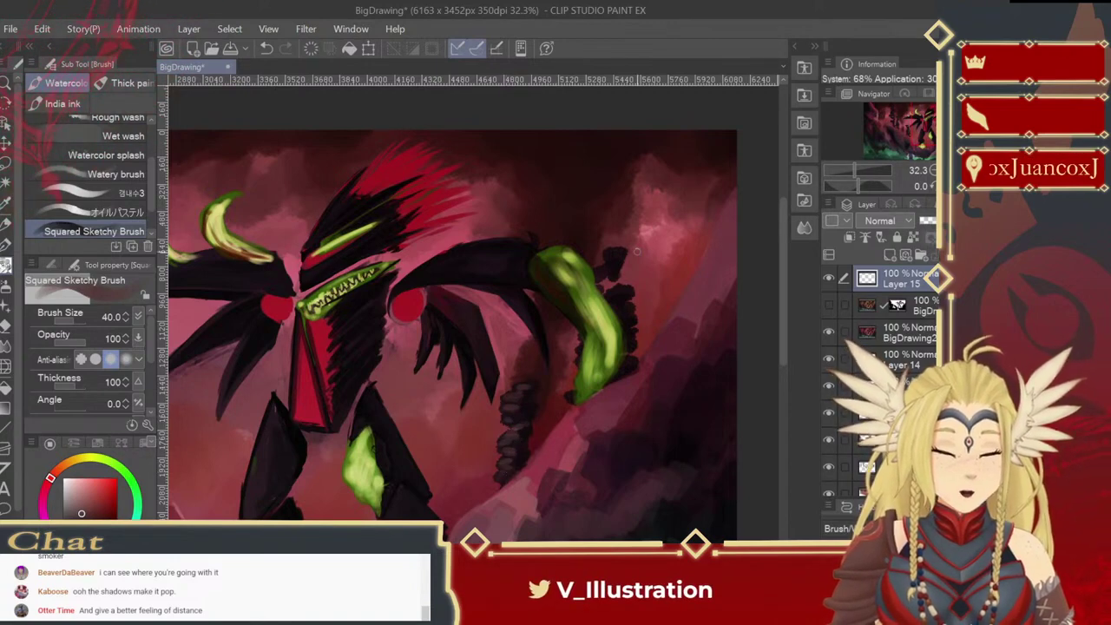
key(bracketleft)
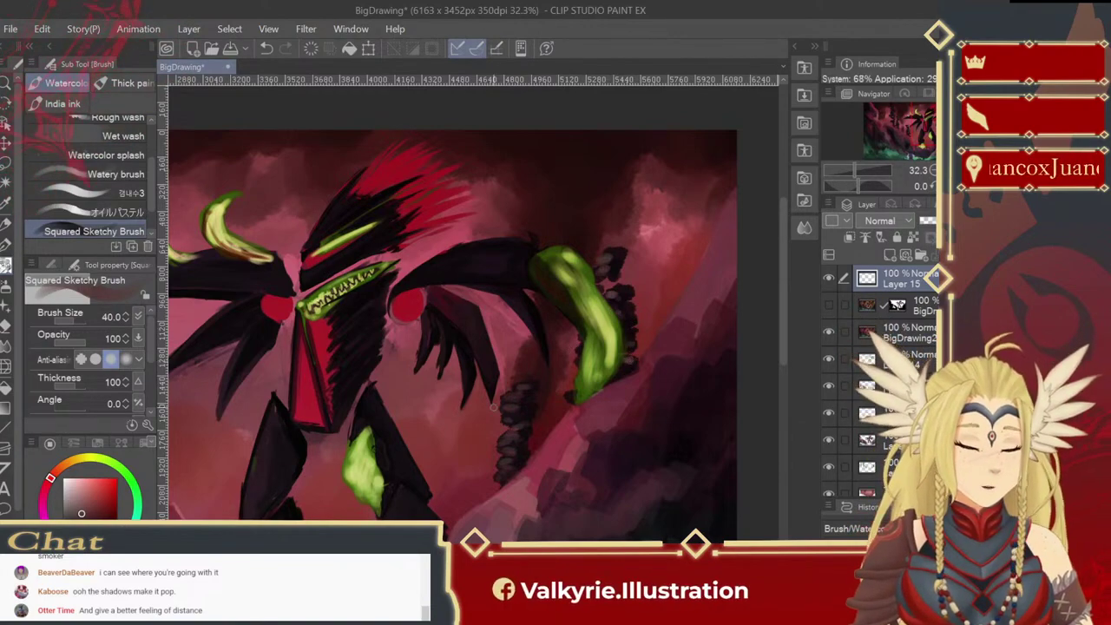
Step: Paint lighter strokes on the stacked-rock pillars beside the creature's pointed, horned arm, using the Squared Sketchy Brush at sizes 40 and 30
drag(491, 409, 645, 392)
mouse_move(451, 434)
mouse_down()
mouse_move(682, 454)
mouse_move(645, 454)
mouse_move(660, 468)
mouse_up()
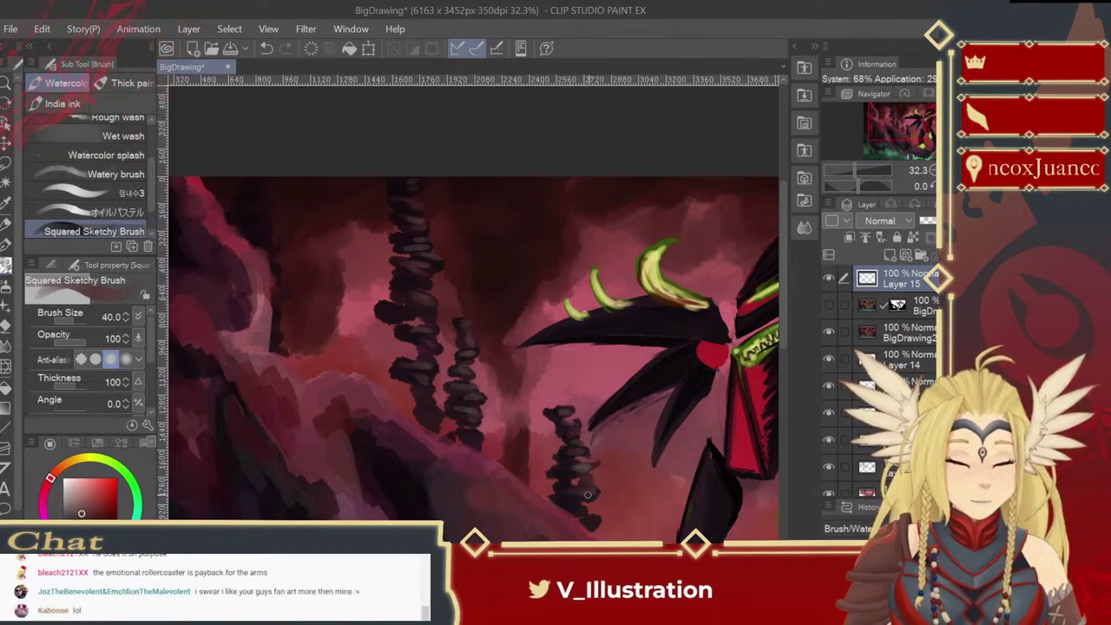
mouse_move(582, 496)
mouse_down()
mouse_move(518, 322)
mouse_move(505, 314)
mouse_up()
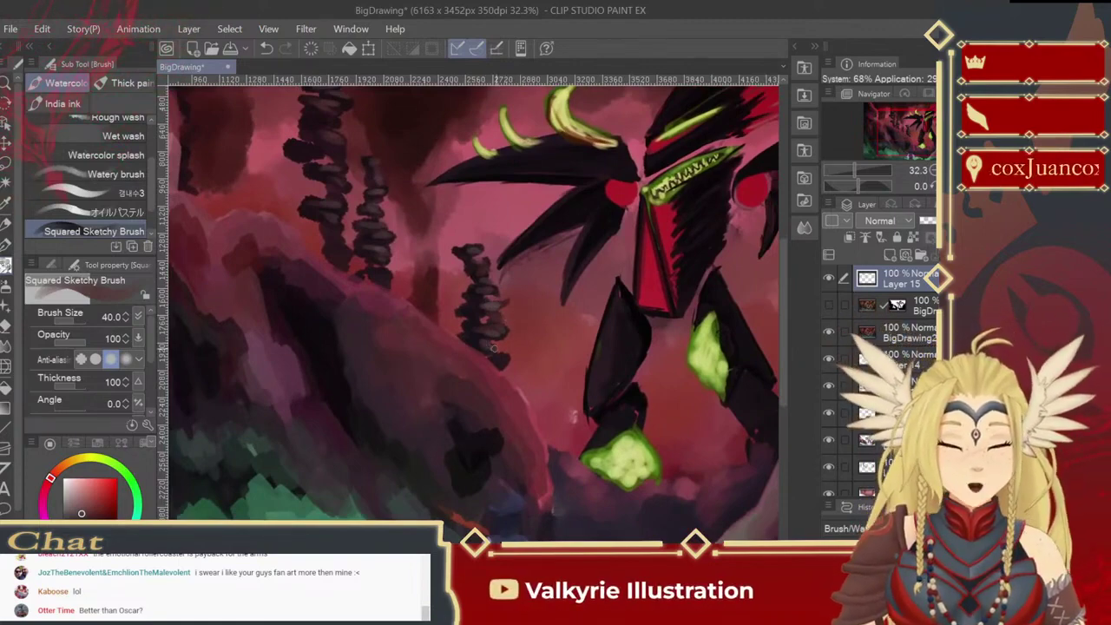
drag(483, 306, 486, 320)
drag(595, 345, 474, 378)
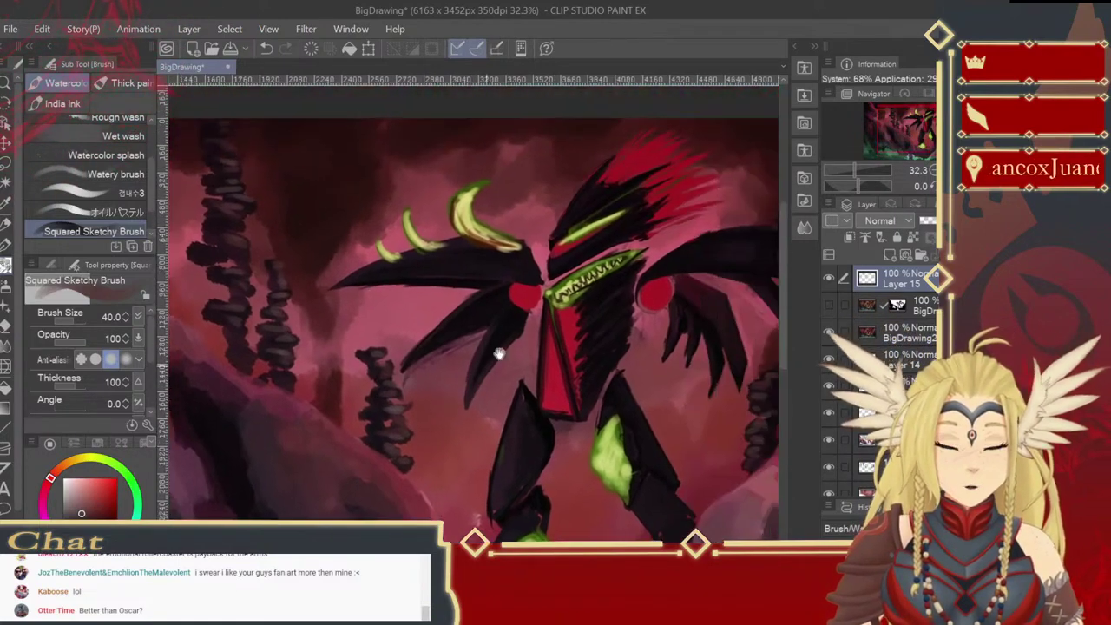
drag(580, 303, 571, 329)
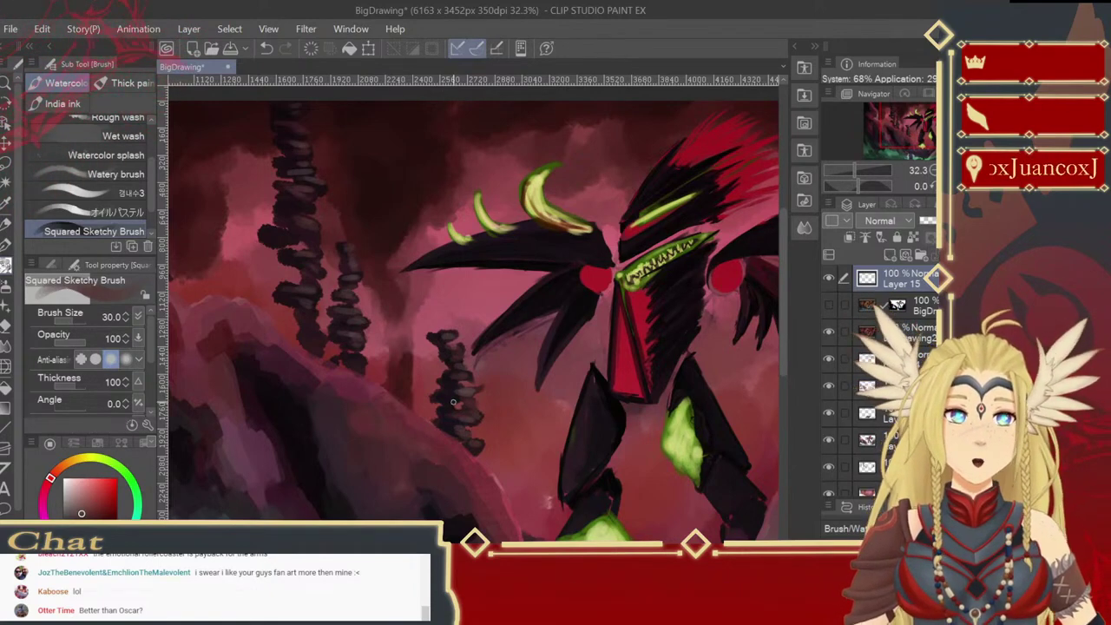
mouse_move(453, 402)
mouse_down()
mouse_move(486, 402)
mouse_move(501, 458)
mouse_move(489, 407)
mouse_up()
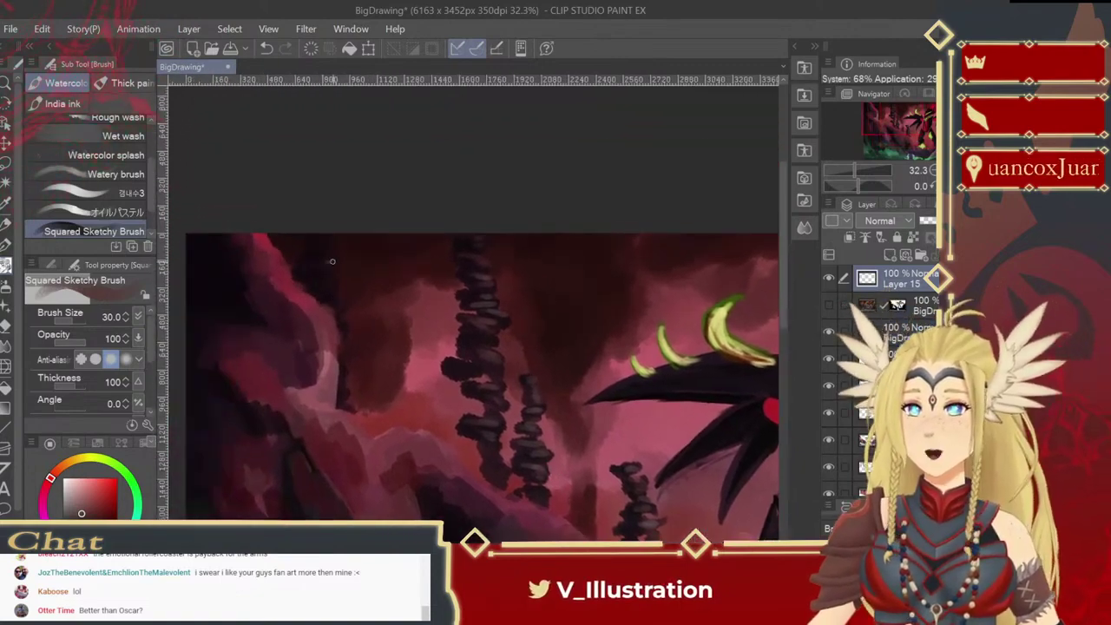
Step: Paint lighter rock strokes at brush size 50 on the dark pillar behind the pink cliff edge, sampling a colour from the pillar
key(bracketright)
key(bracketright)
drag(318, 244, 328, 261)
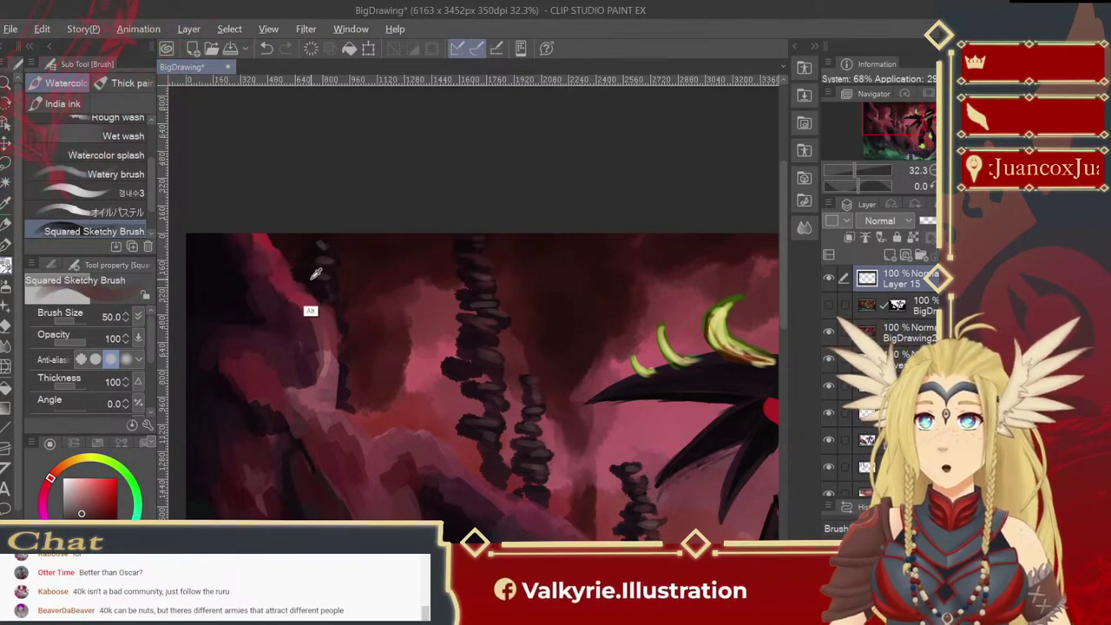
alt+click(318, 290)
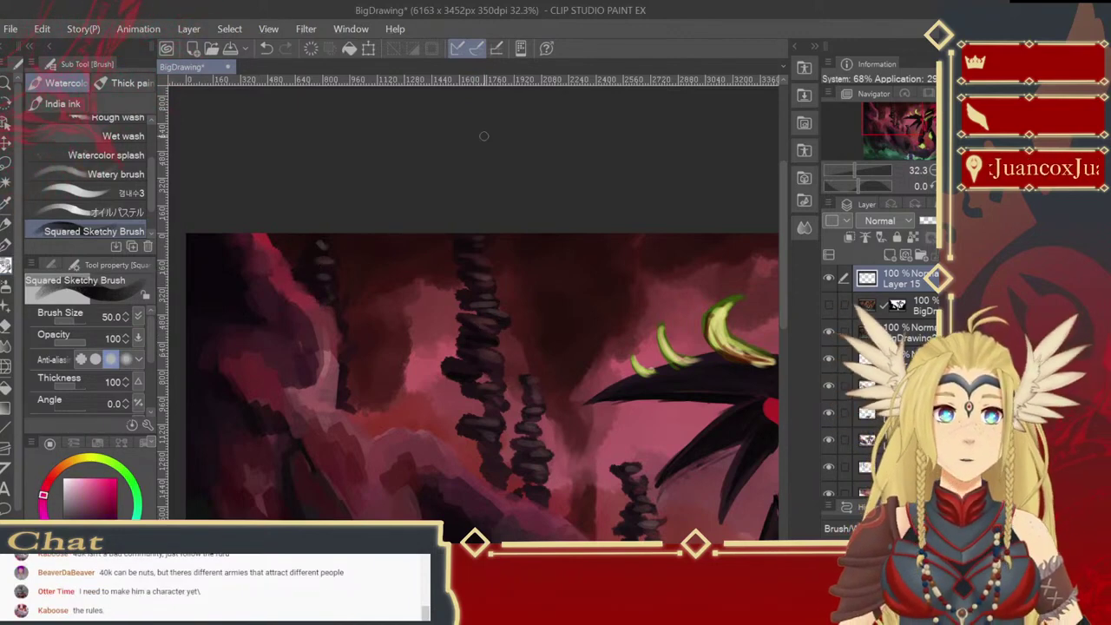
Step: Define the individual rocks of the tallest pillar at brush size 30 with a colour sampled from the canvas
key([)
key([)
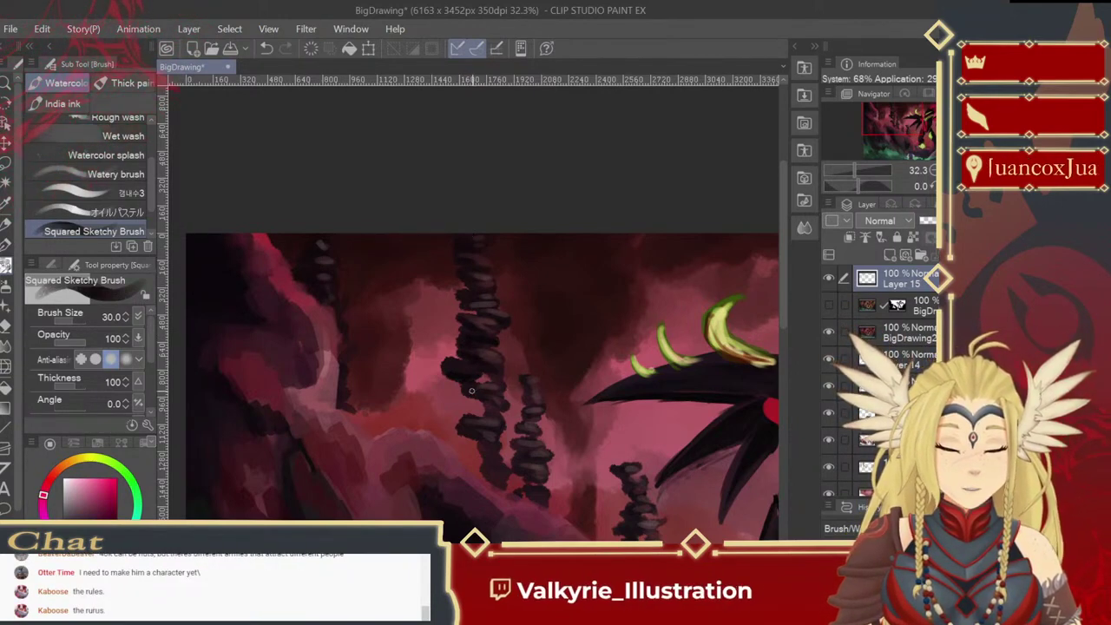
alt+click(450, 412)
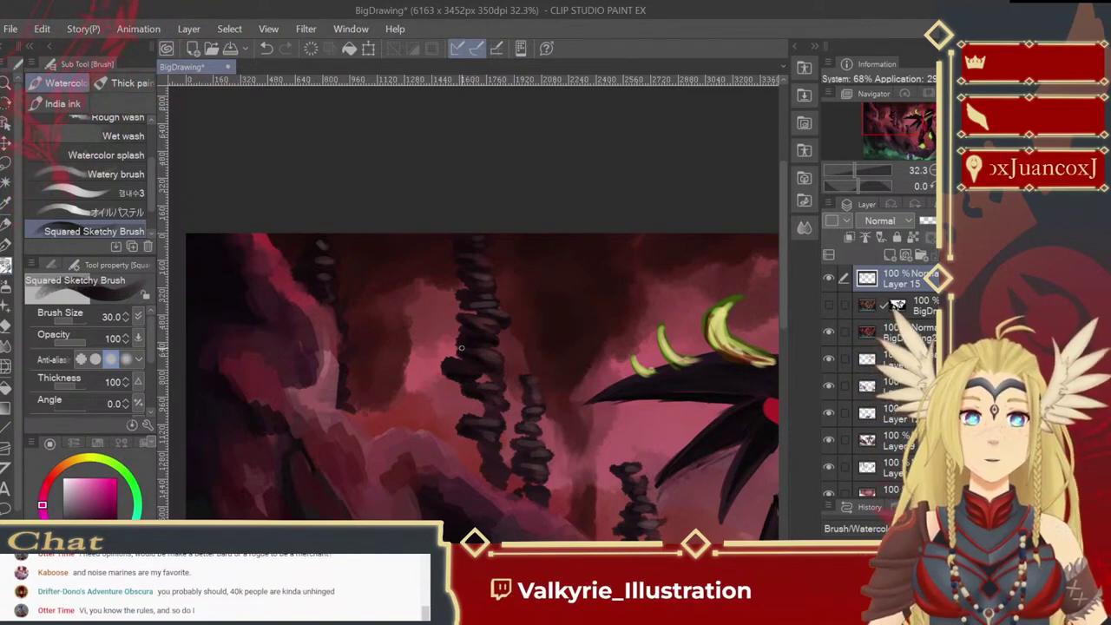
Step: Refine the lower rocks of the tall pillar and its two shorter neighbours, with brush sizes 50, 30 and 25
drag(460, 351, 469, 231)
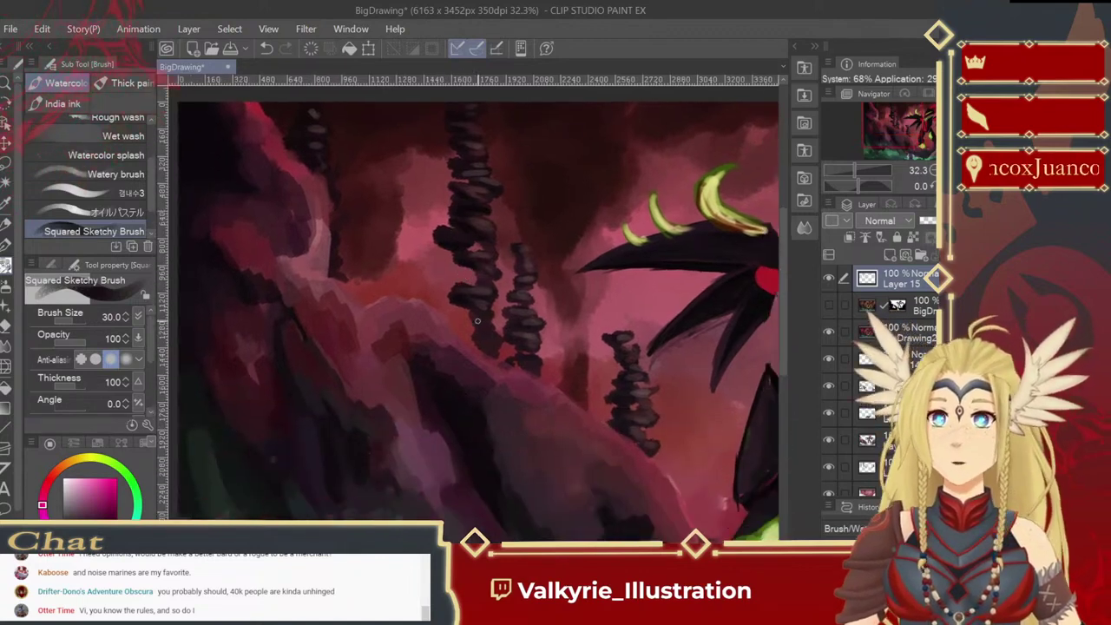
key(])
key(])
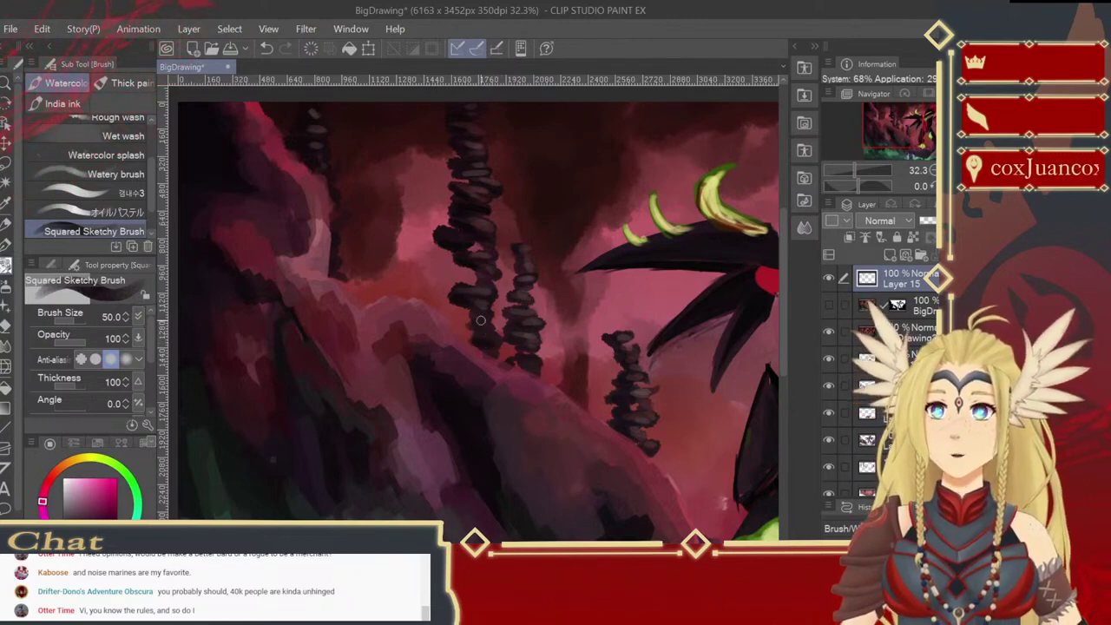
key(bracketleft)
key(bracketleft)
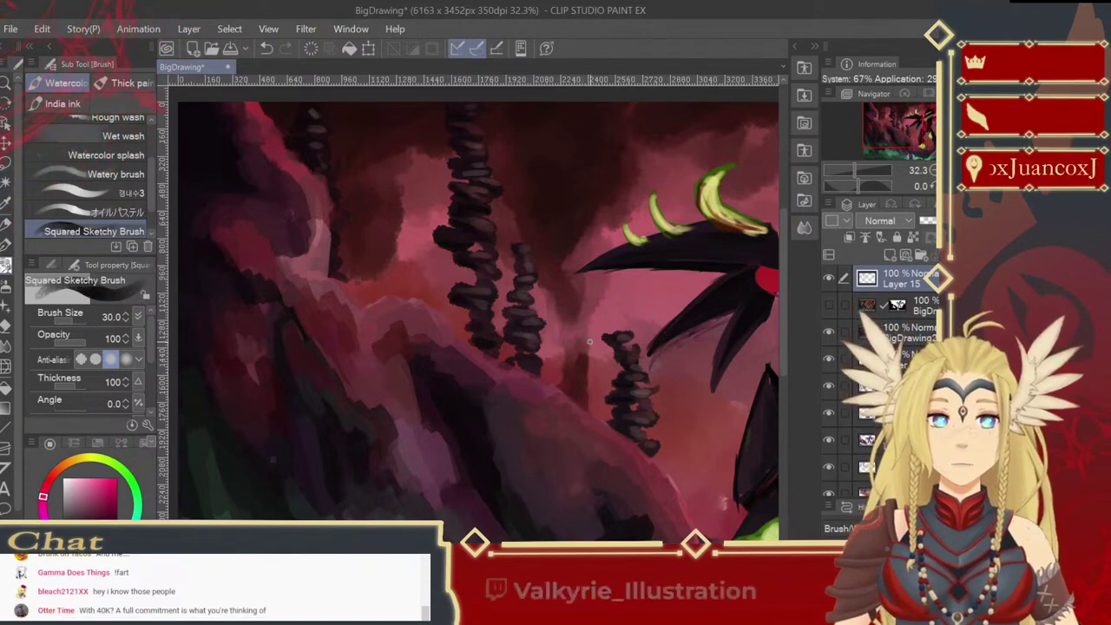
key(bracketleft)
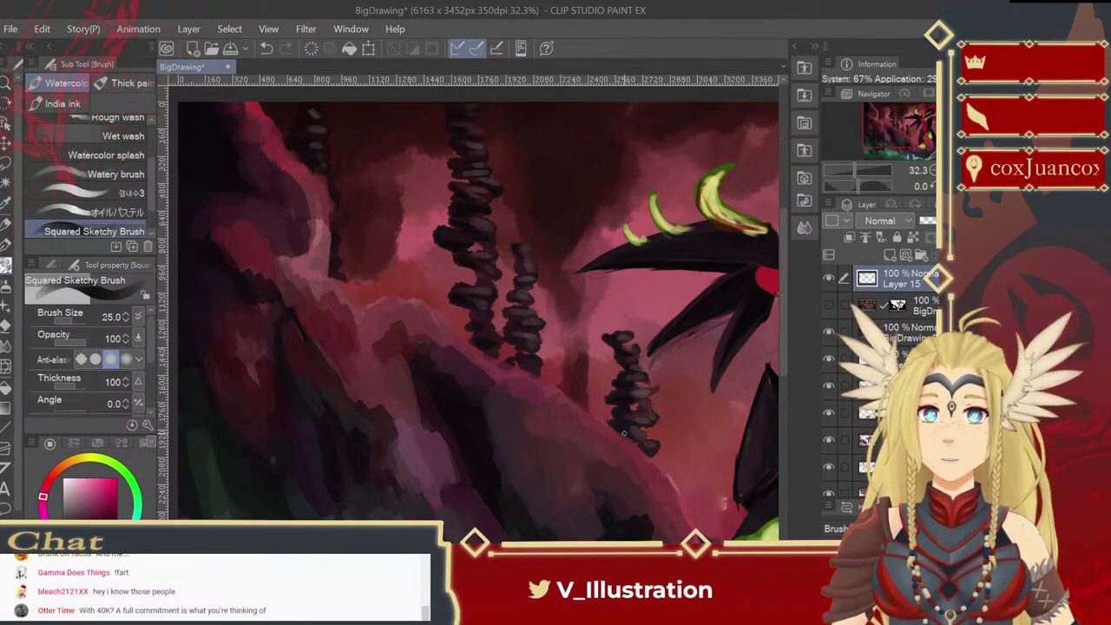
Step: Touch up the dark pillars around the creature's green arm at brush size 25
key(space)
drag(654, 429, 381, 424)
drag(742, 379, 563, 374)
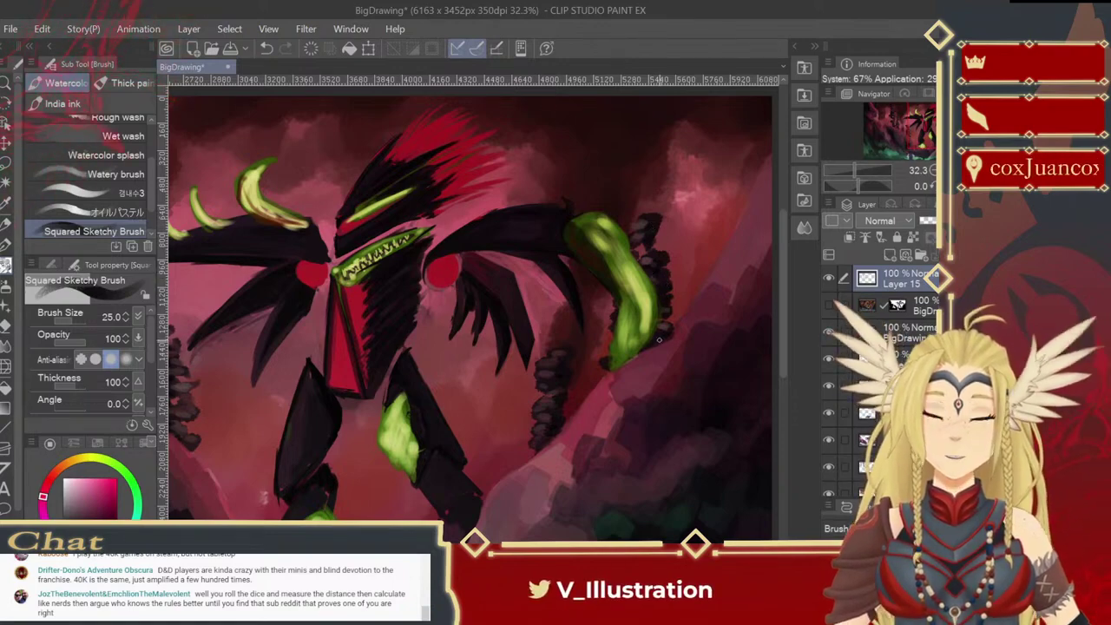
drag(564, 397, 693, 445)
mouse_move(560, 446)
mouse_down()
mouse_move(704, 439)
mouse_move(592, 441)
mouse_up()
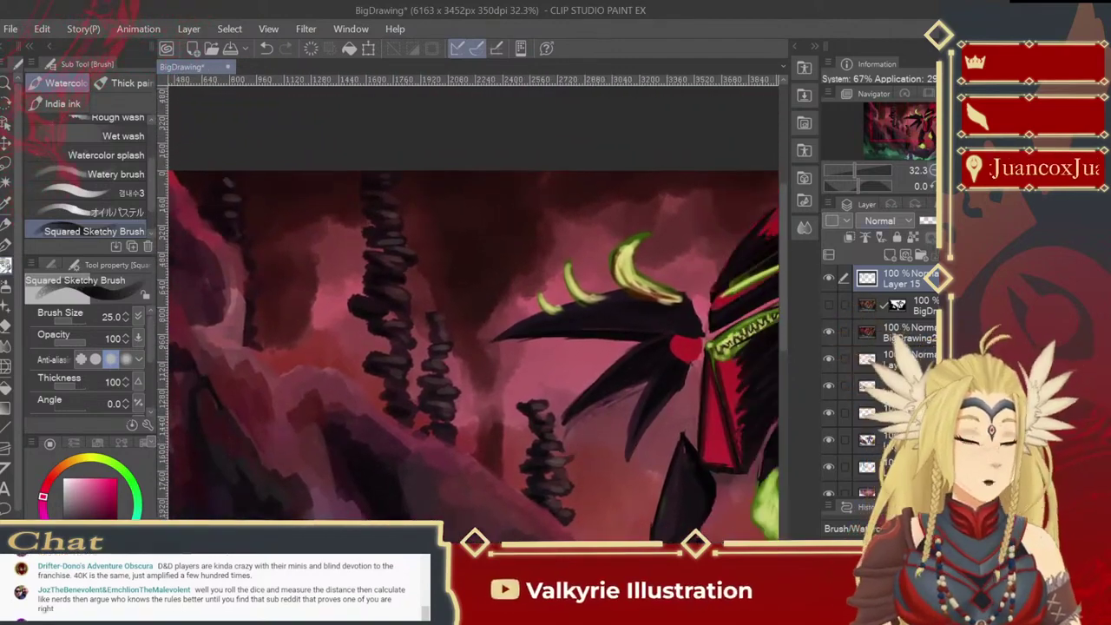
Step: Examine the whole scene at reduced size and check how the pillars read behind the creature
key(ctrl+minus)
key(ctrl+minus)
key(ctrl+minus)
key(ctrl+minus)
key(ctrl+minus)
scroll(637, 318, down, 2)
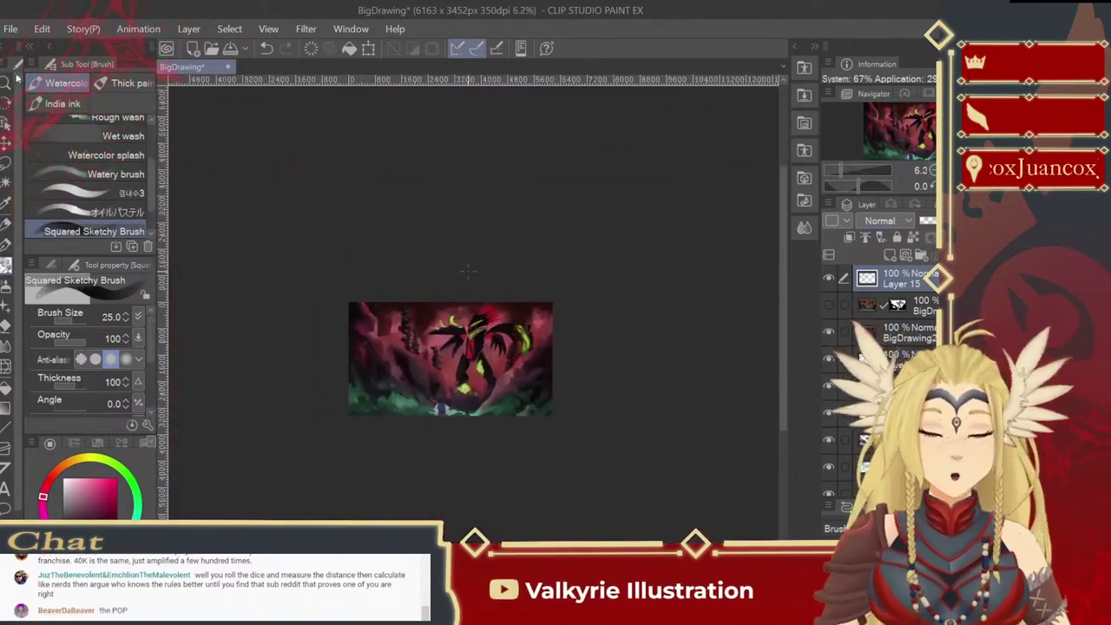
key(ctrl+space)
drag(536, 349, 554, 375)
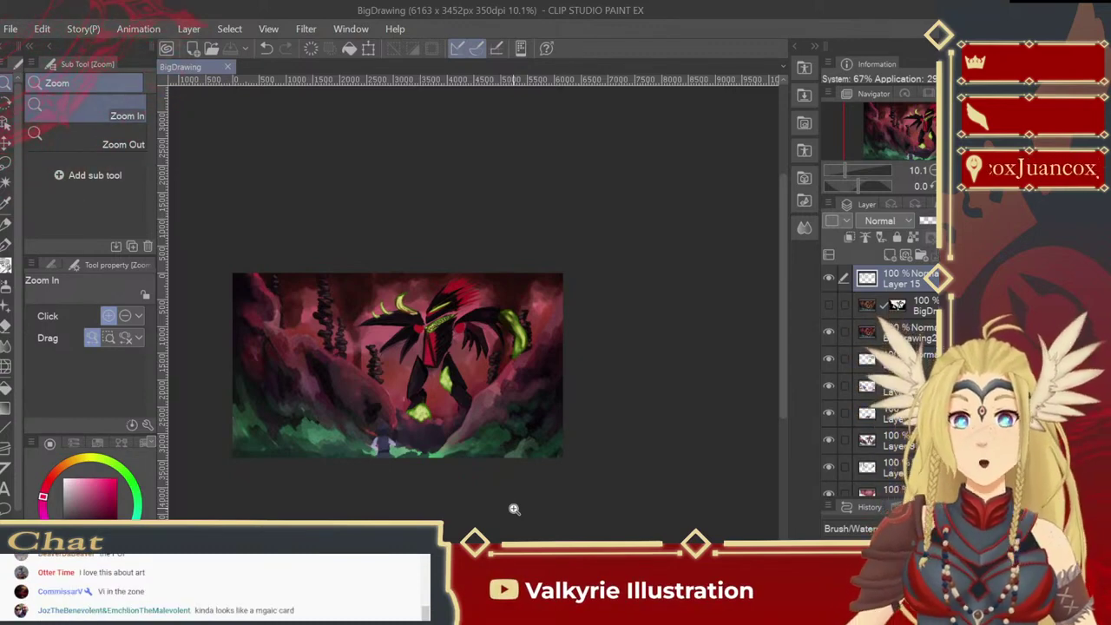
drag(405, 400, 460, 487)
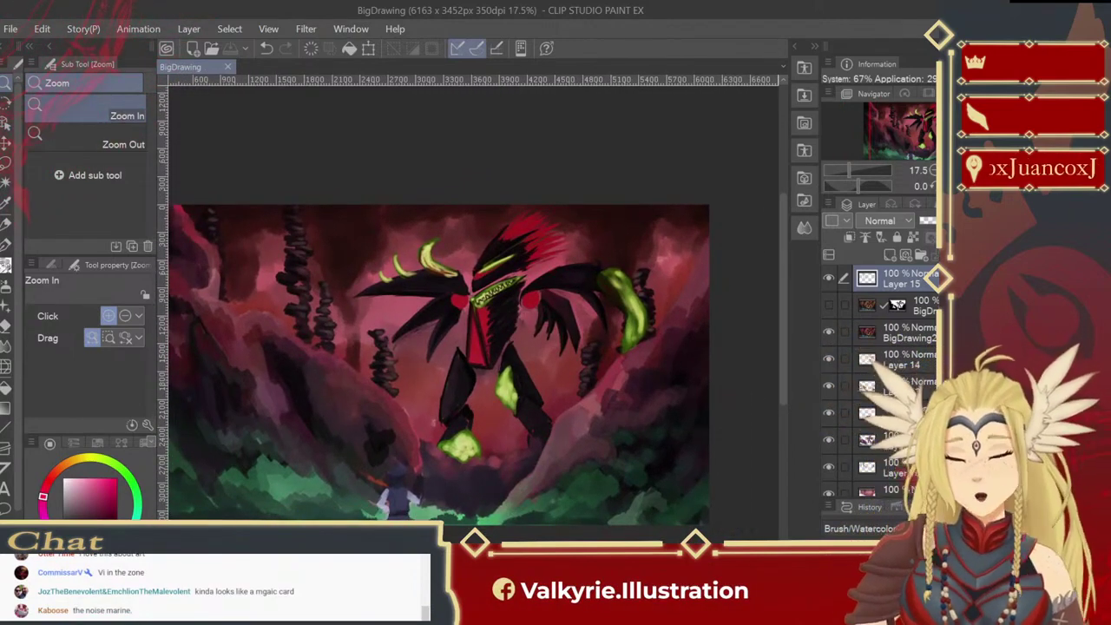
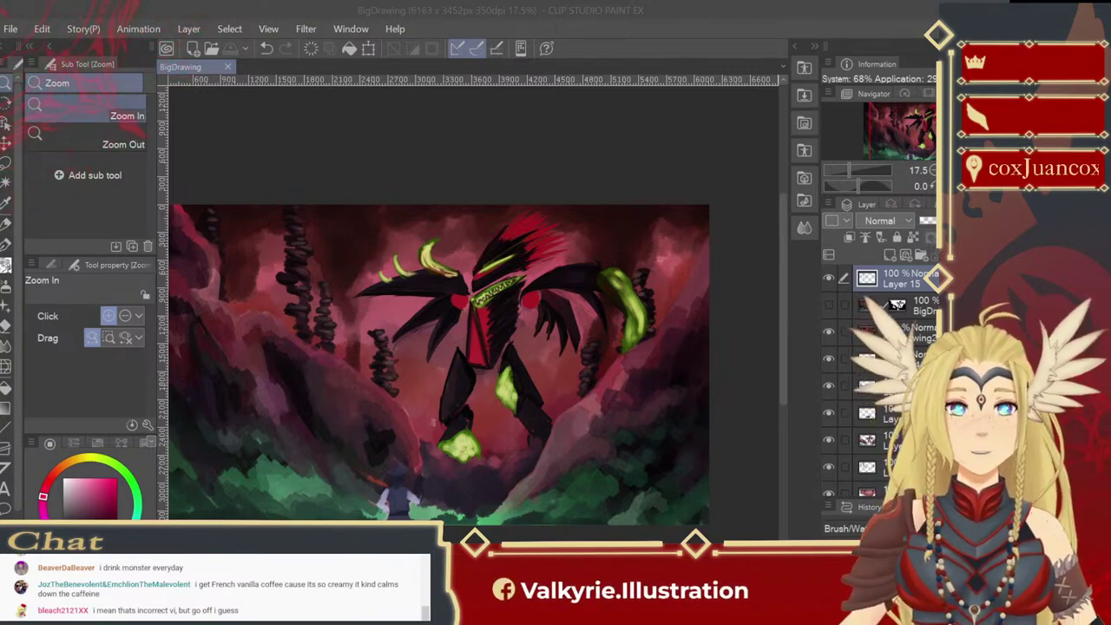
click(568, 521)
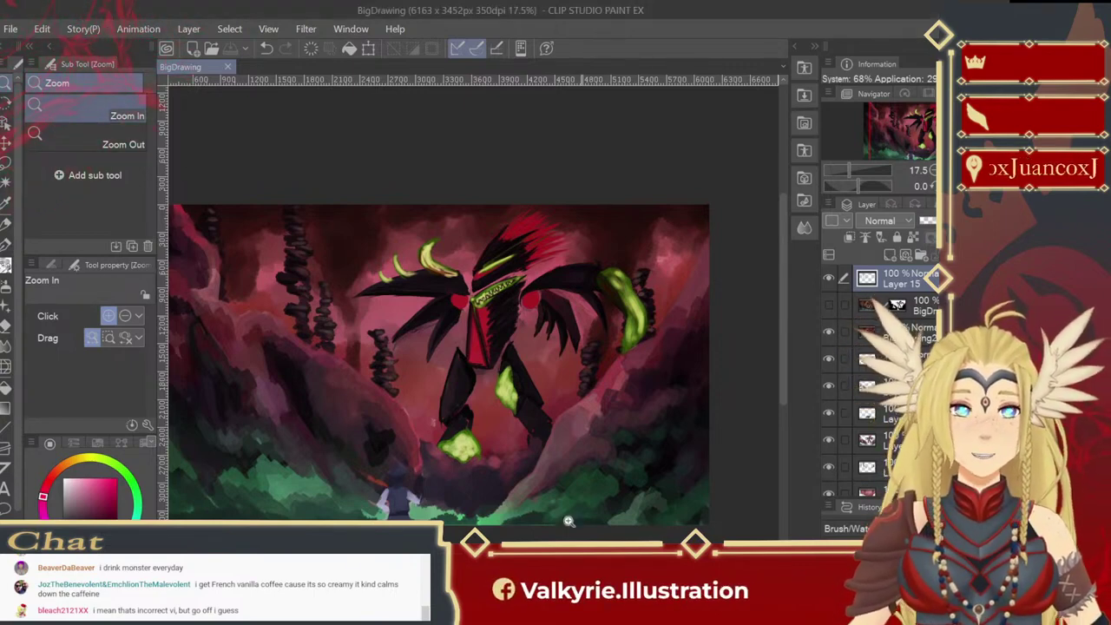
click(435, 368)
click(434, 365)
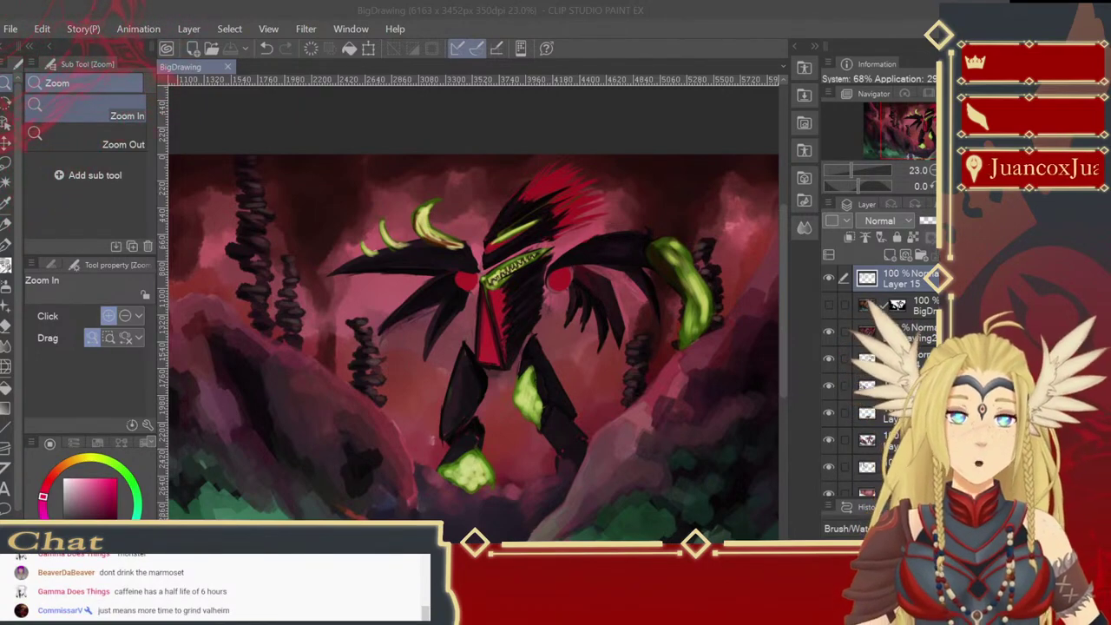
Step: Paint the ground below the creature's glowing foot with a sampled dark purple, using the Squared Sketchy Brush enlarged to size 150
drag(433, 300, 448, 310)
drag(446, 364, 441, 348)
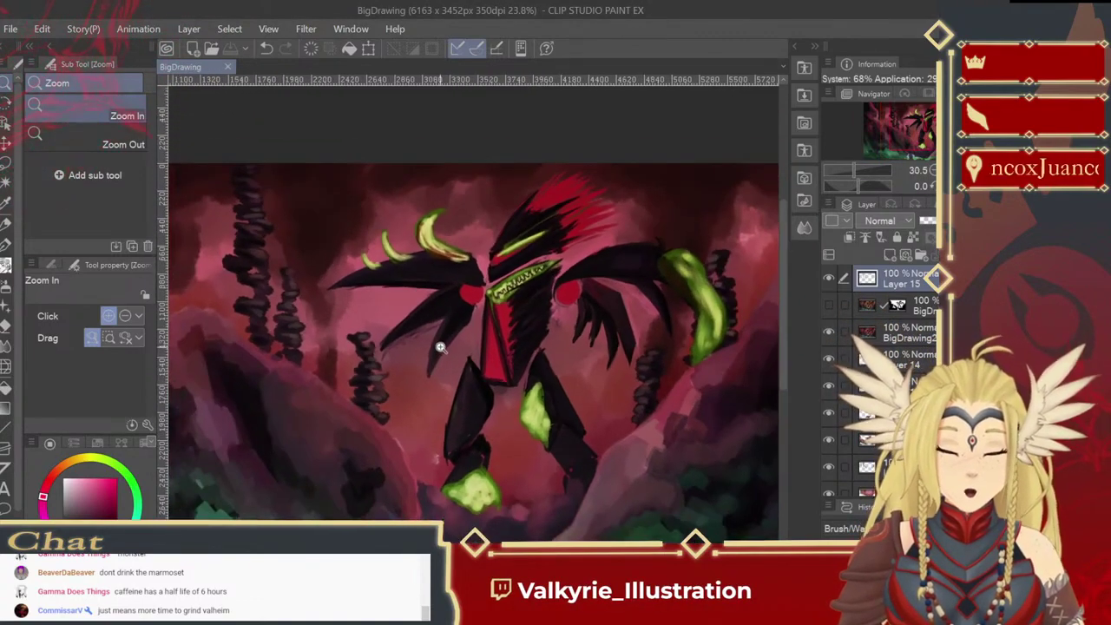
scroll(442, 347, down, 3)
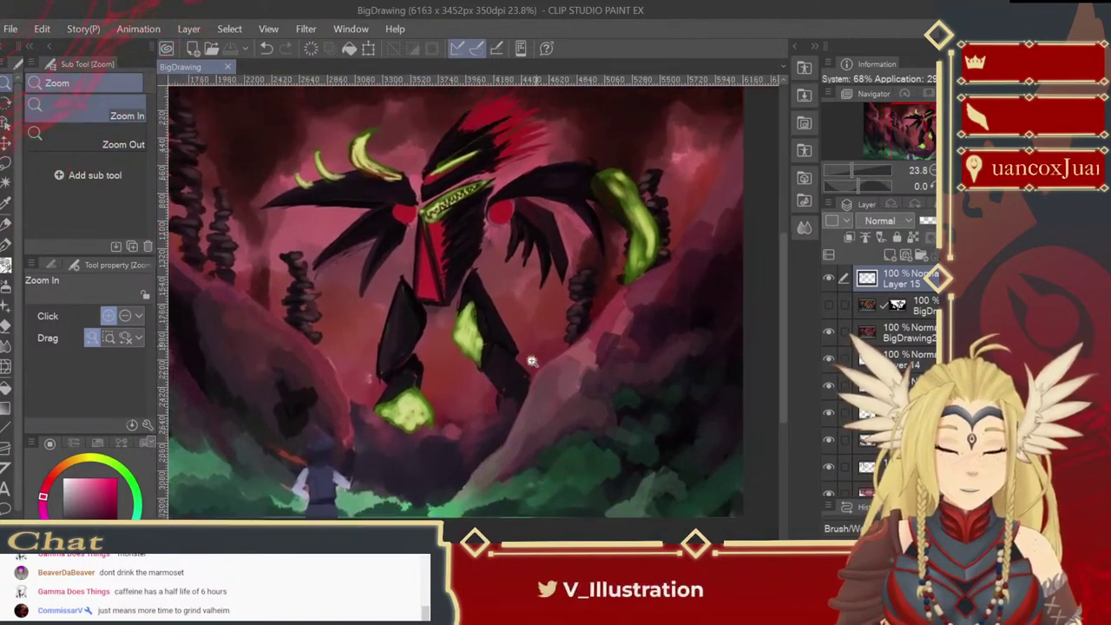
drag(434, 447, 474, 378)
click(7, 267)
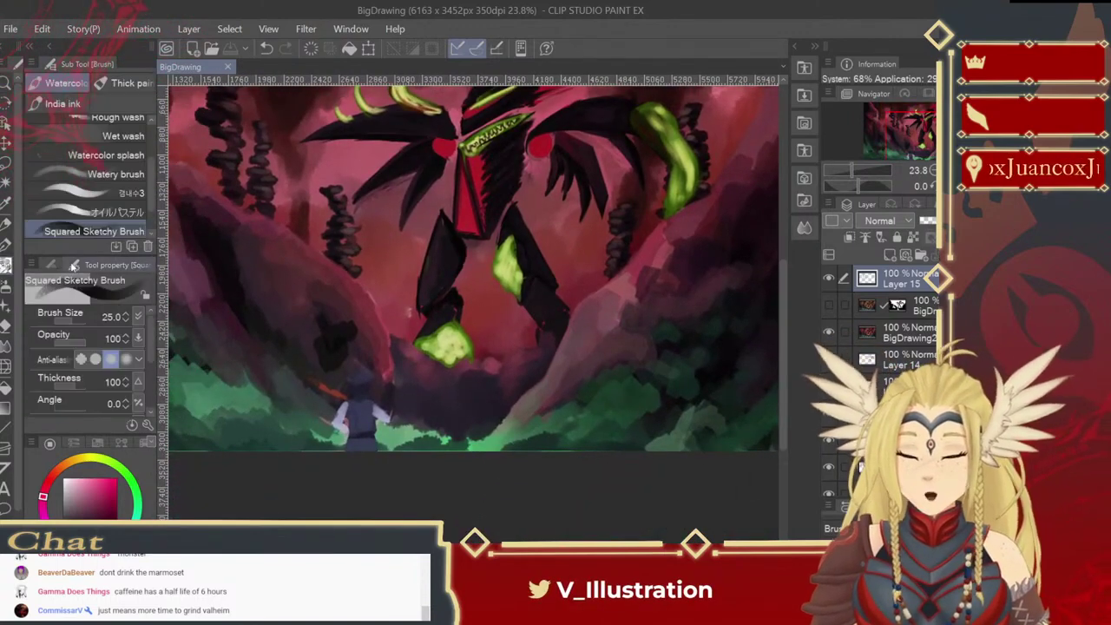
alt+click(697, 273)
key(bracketright)
key(bracketright)
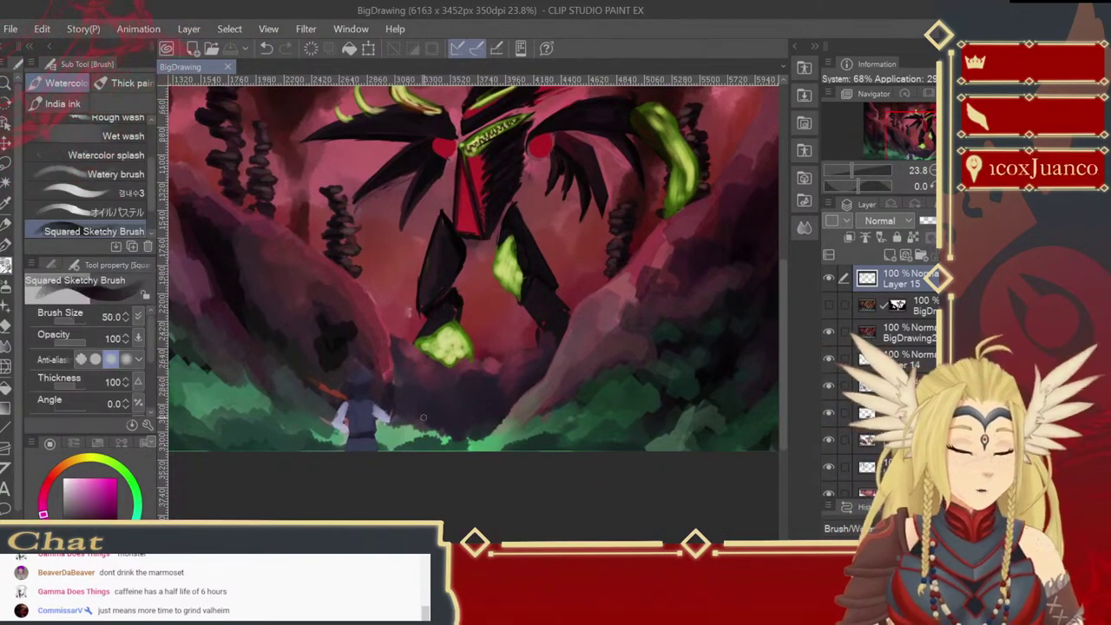
key(bracketright)
key(bracketright)
drag(399, 405, 414, 397)
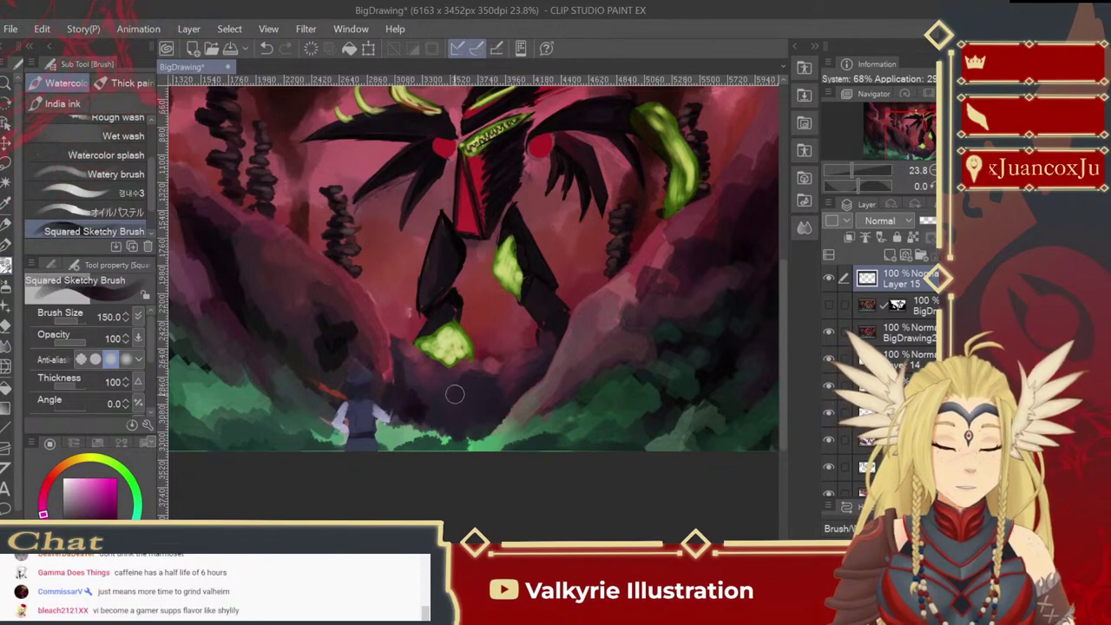
Step: Blend sampled dark green, muted red and purple strokes into the ground between the small figure and the creature's feet at brush size 150
alt+click(485, 427)
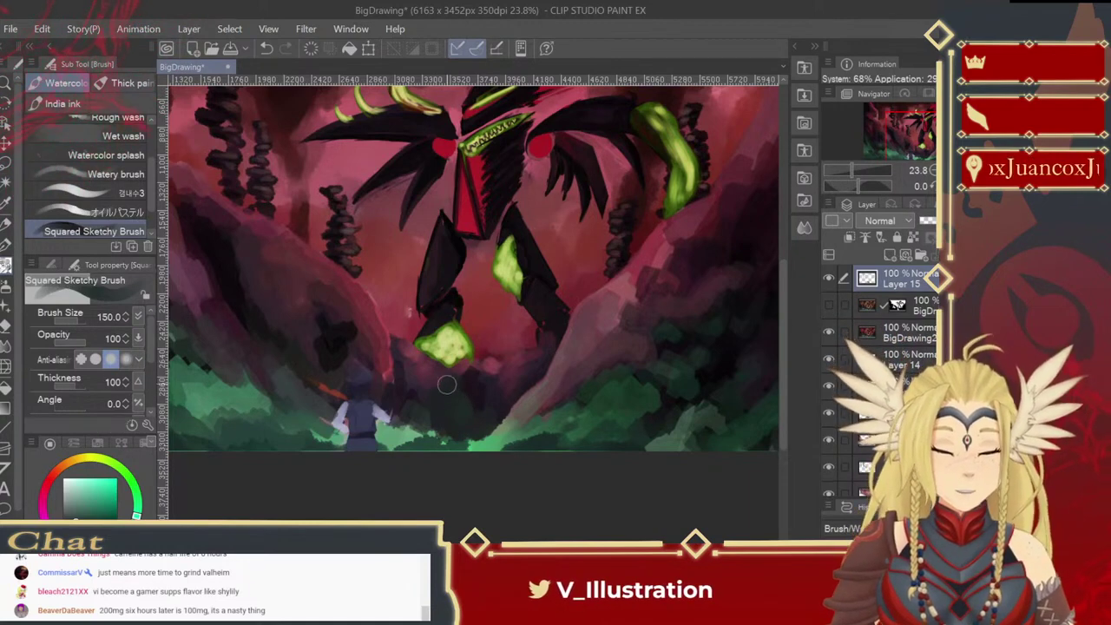
alt+click(501, 363)
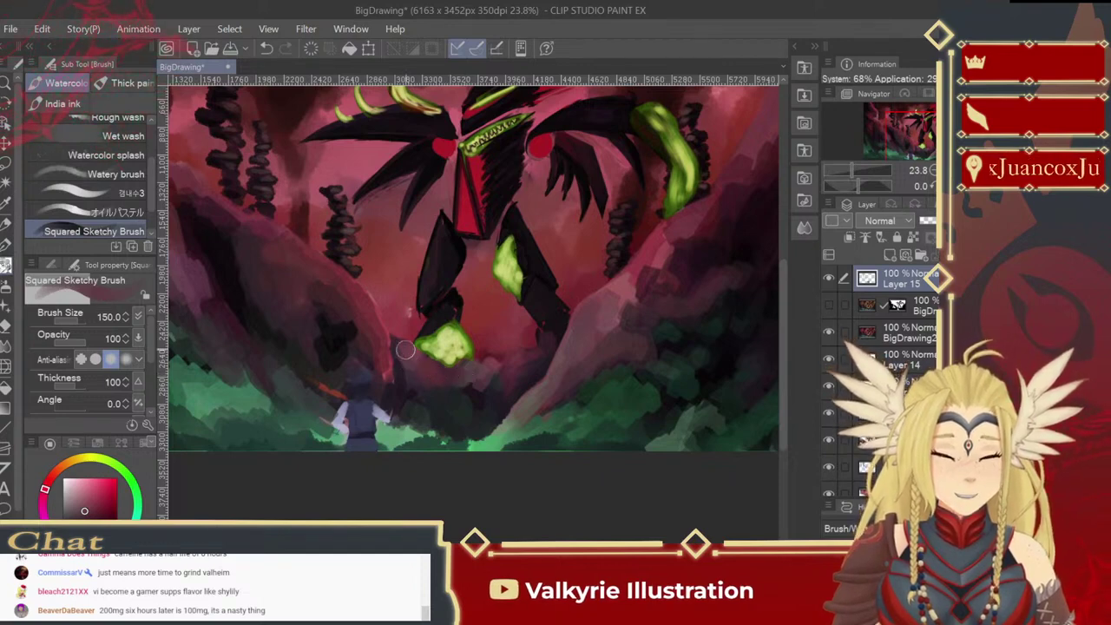
alt+click(400, 407)
key(bracketleft)
key(bracketleft)
key(bracketleft)
key(bracketleft)
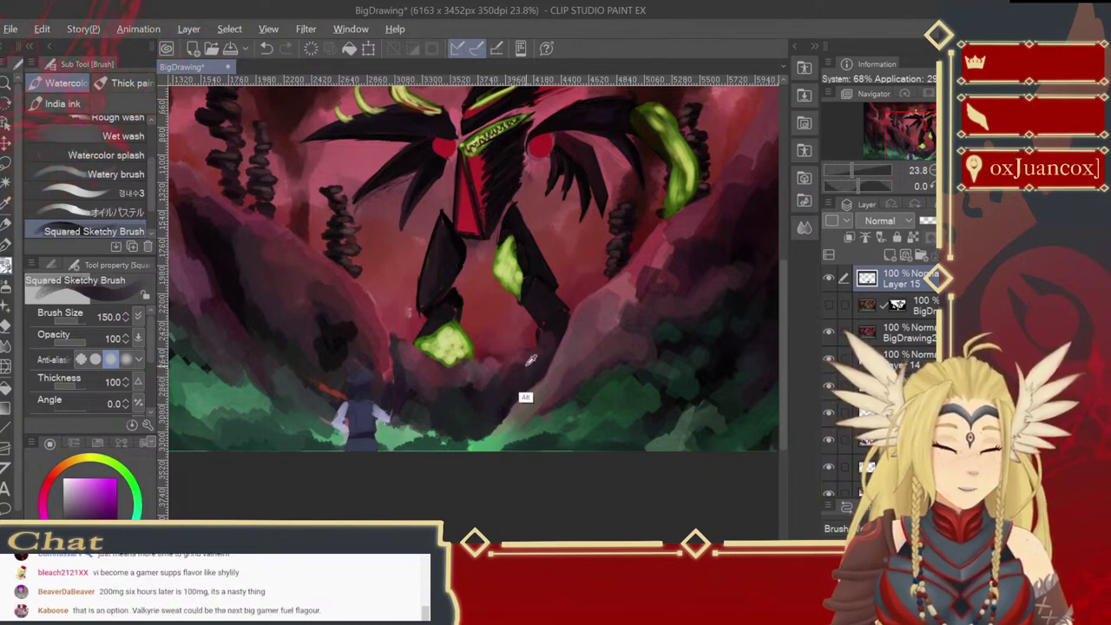
Step: Paint reddish rock strokes along the ridge under the creature's dark leg, sampling nearby colours at brush size 100
alt+click(510, 365)
key([)
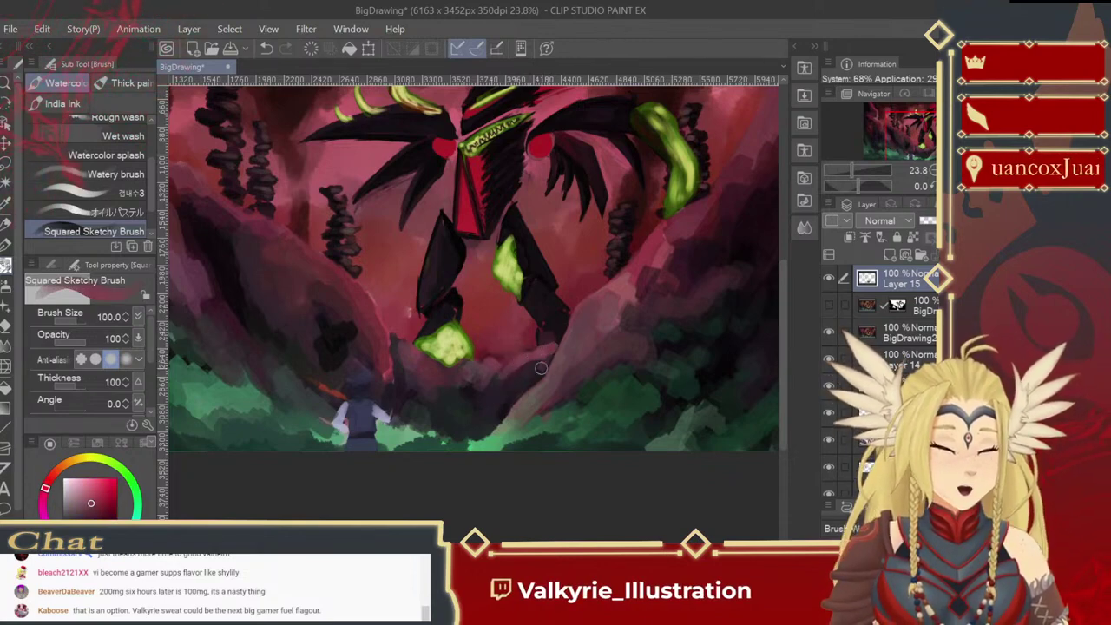
alt+click(536, 369)
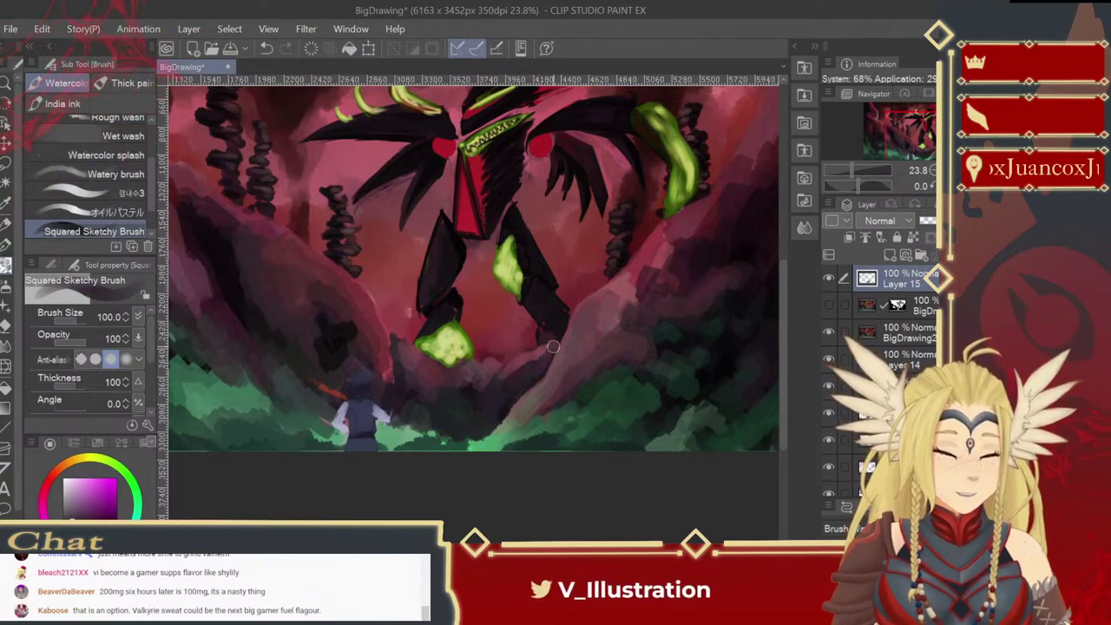
alt+click(536, 384)
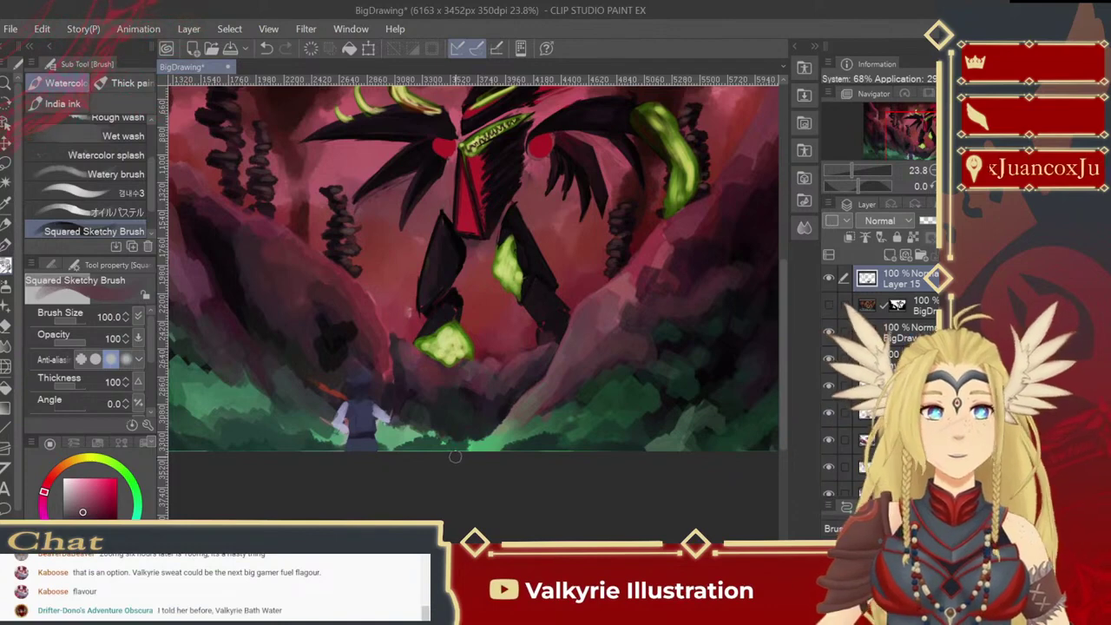
Step: Darken the hollow at the base of the slopes with a sampled dark purple at brush size 170
alt+click(502, 412)
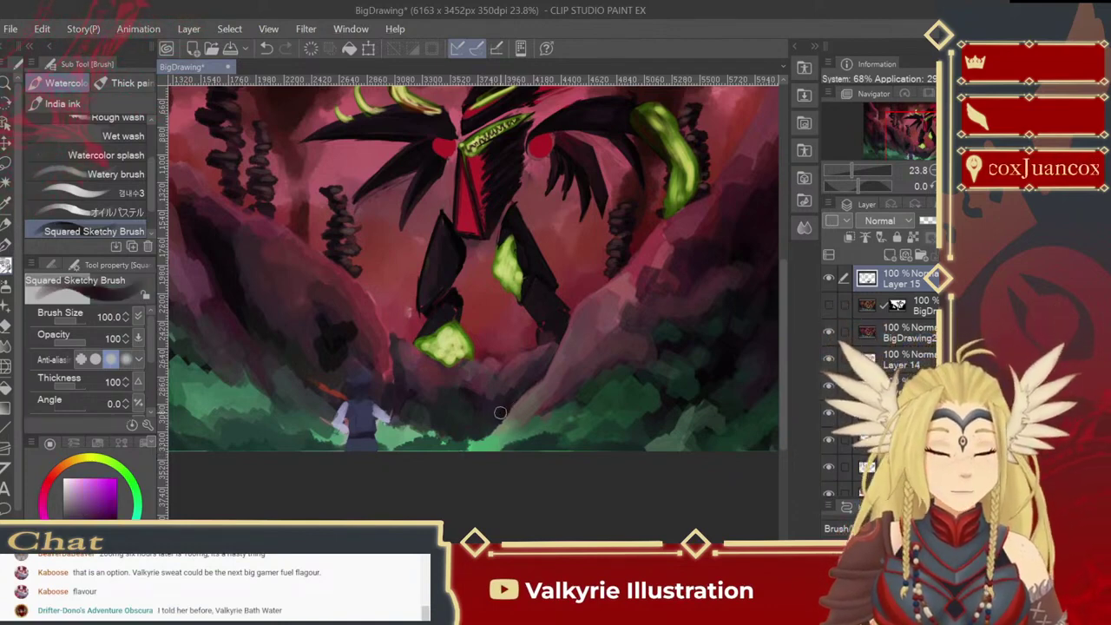
key(bracketright)
key(bracketright)
key(bracketright)
key(bracketright)
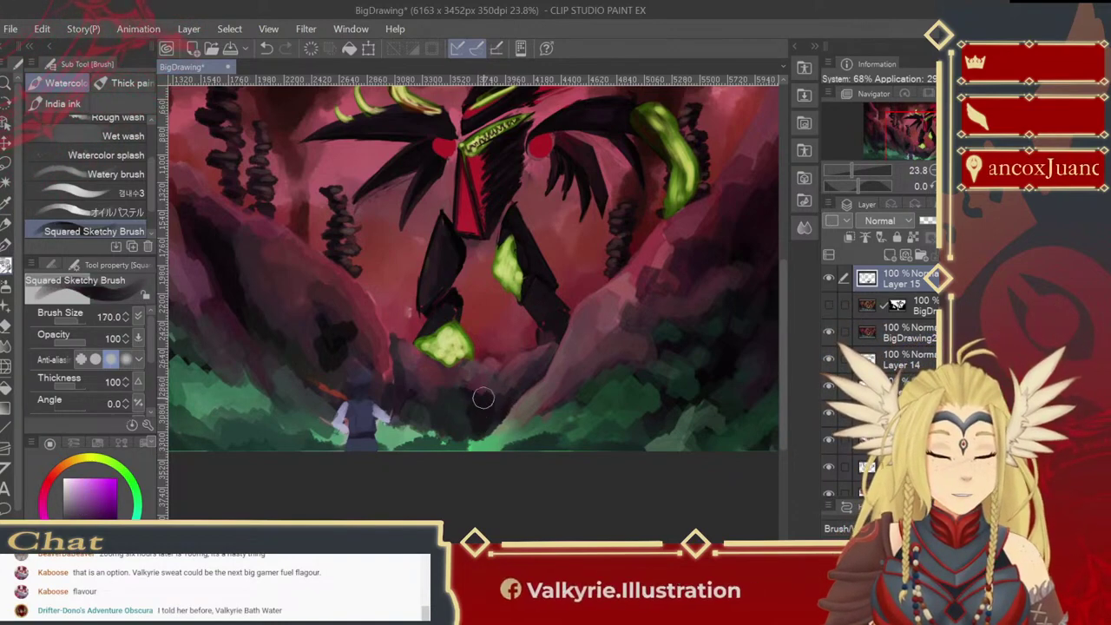
Step: Paint brighter green foliage beside the small figure with sampled greens, and sample a purple for the ground above it at brush size 100
alt+click(476, 438)
mouse_move(475, 438)
mouse_down()
mouse_move(430, 424)
mouse_move(422, 445)
mouse_move(406, 428)
mouse_move(430, 424)
mouse_move(406, 403)
mouse_up()
alt+click(401, 445)
key(bracketleft)
key(bracketleft)
key(bracketleft)
key(bracketleft)
alt+click(413, 378)
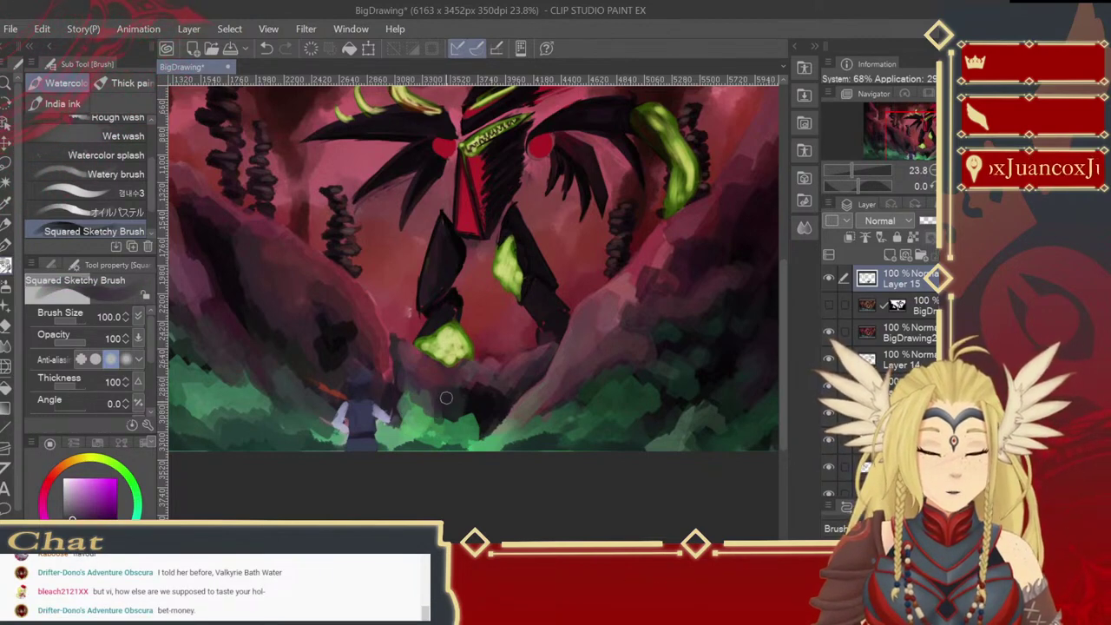
Step: Retouch the ridge under the creature's foot and the slope behind the small figure with sampled muted reds at brush size 100
alt+click(494, 365)
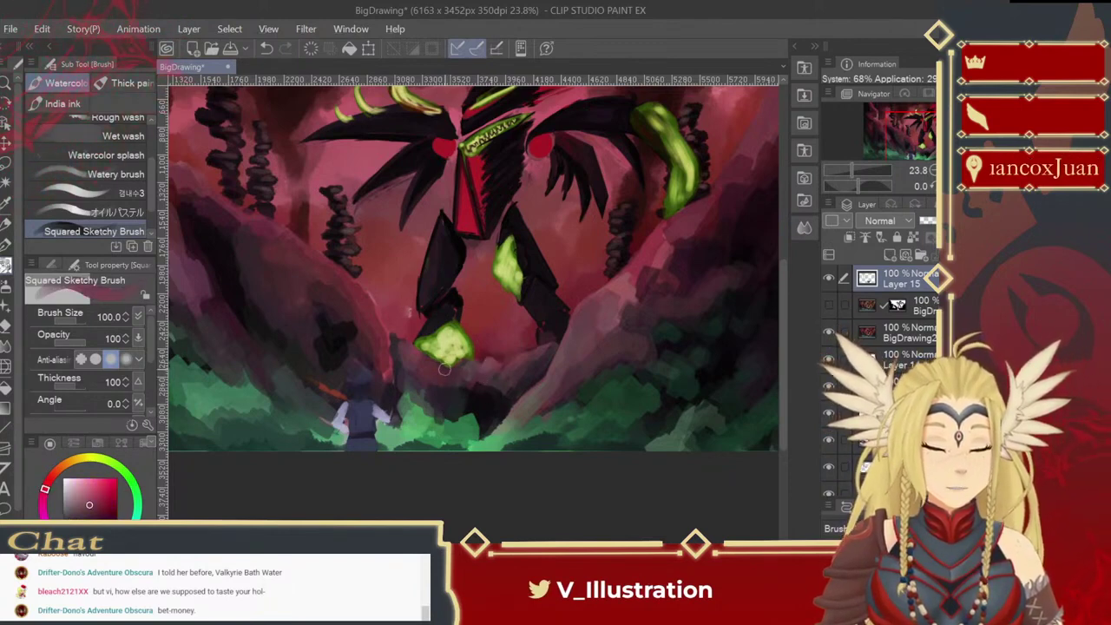
alt+click(388, 333)
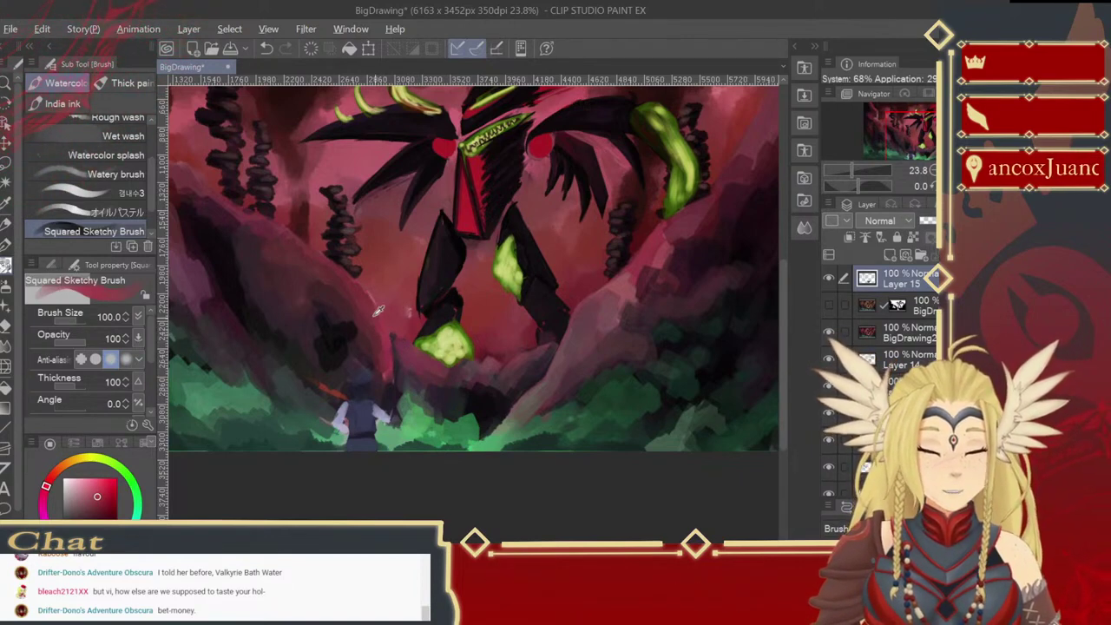
alt+click(289, 229)
drag(323, 326, 345, 346)
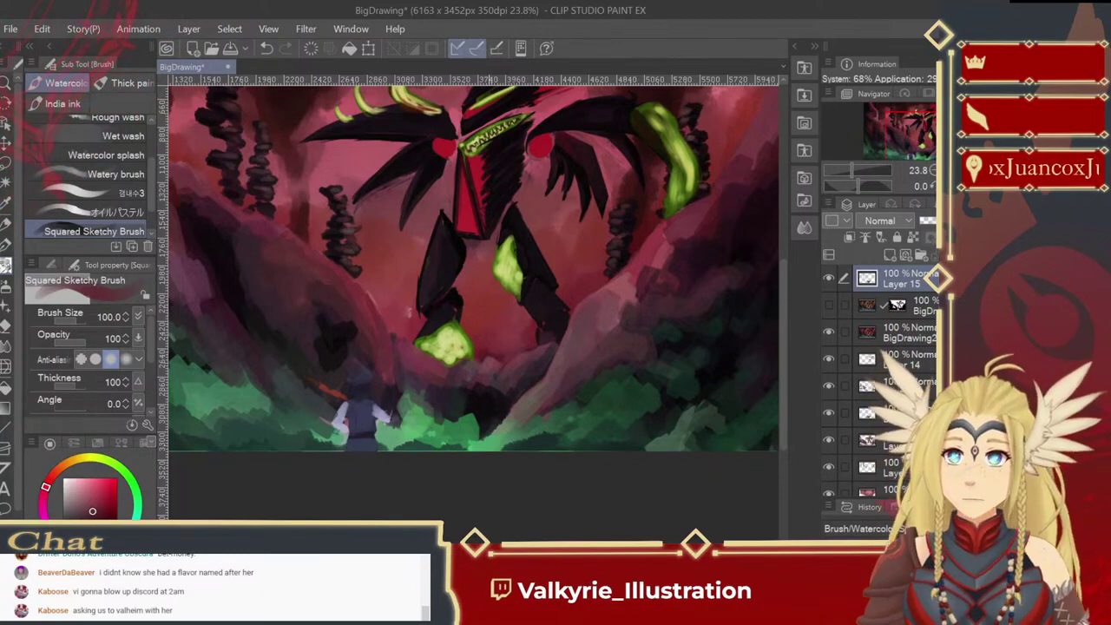
Step: Paint a thin dark edge beside the small figure at brush size 40, and touch up the adjoining foliage with sampled green at sizes 70 and 50
alt+click(478, 406)
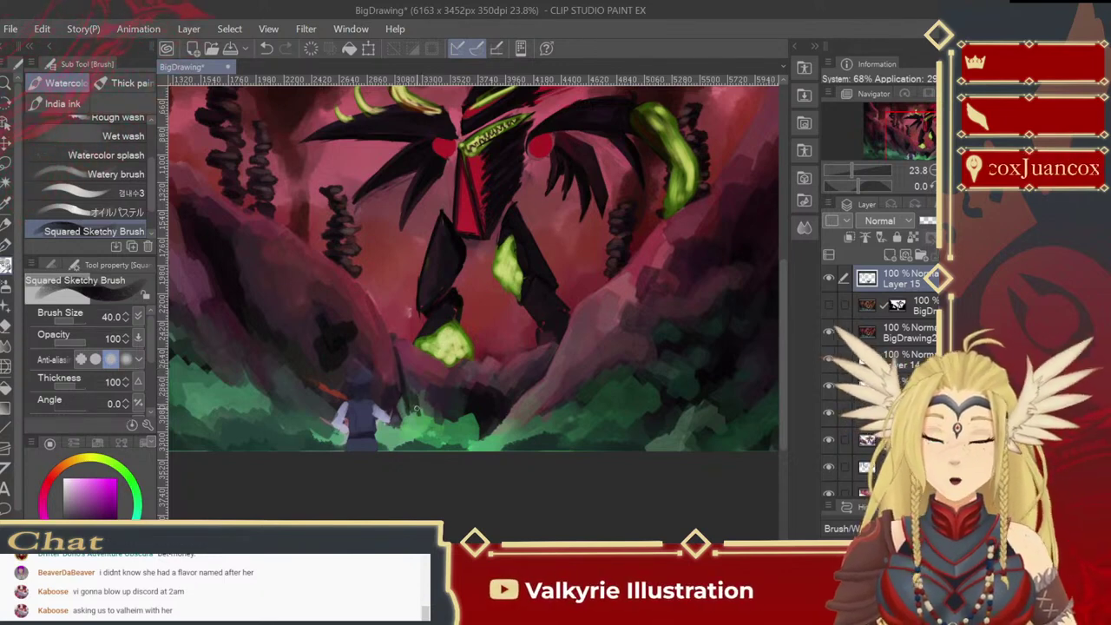
alt+click(415, 411)
key(])
key(bracketright)
key(bracketright)
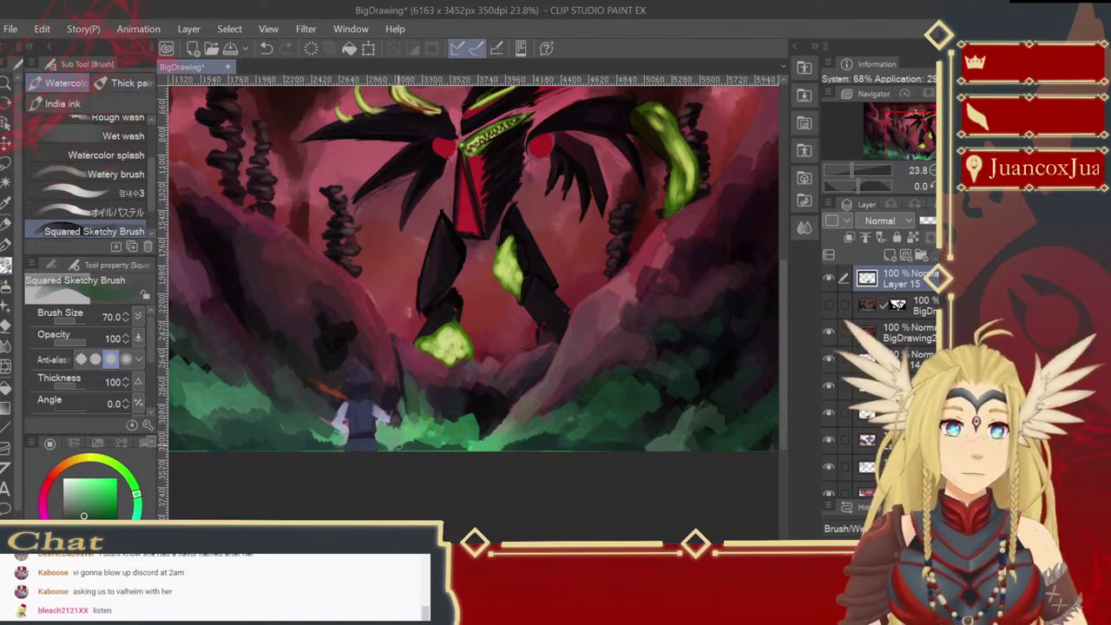
key(bracketleft)
key(bracketleft)
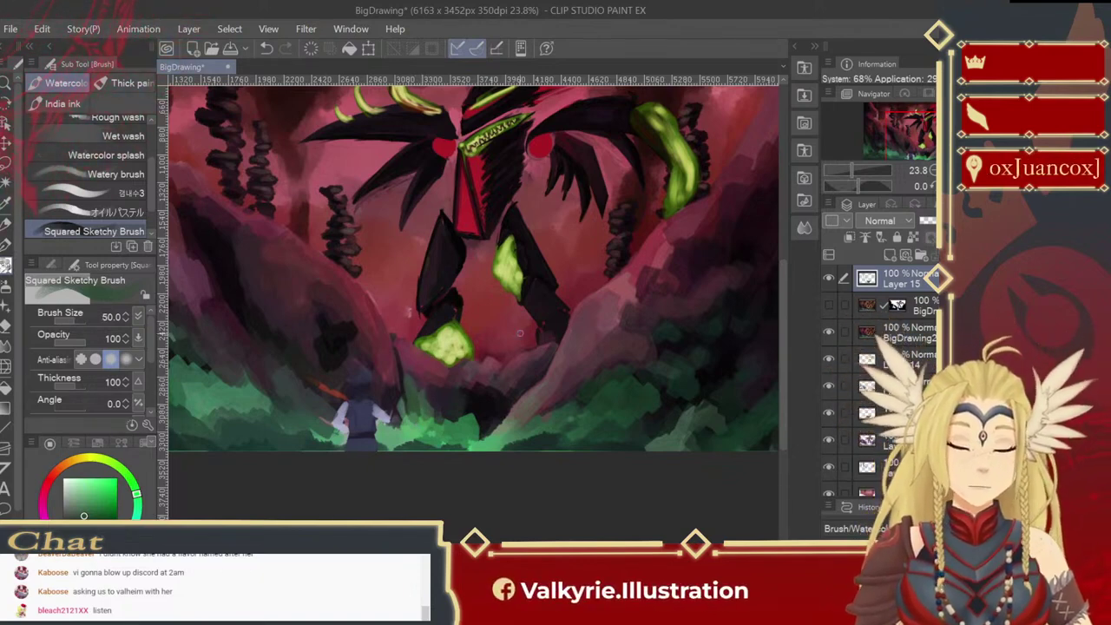
Step: Darken the foliage and hollow between the small figure and the slopes with a sampled dark tone, raising the brush size to 150
alt+click(471, 414)
key(bracketright)
key(bracketright)
key(bracketright)
key(bracketright)
key(bracketright)
key(bracketright)
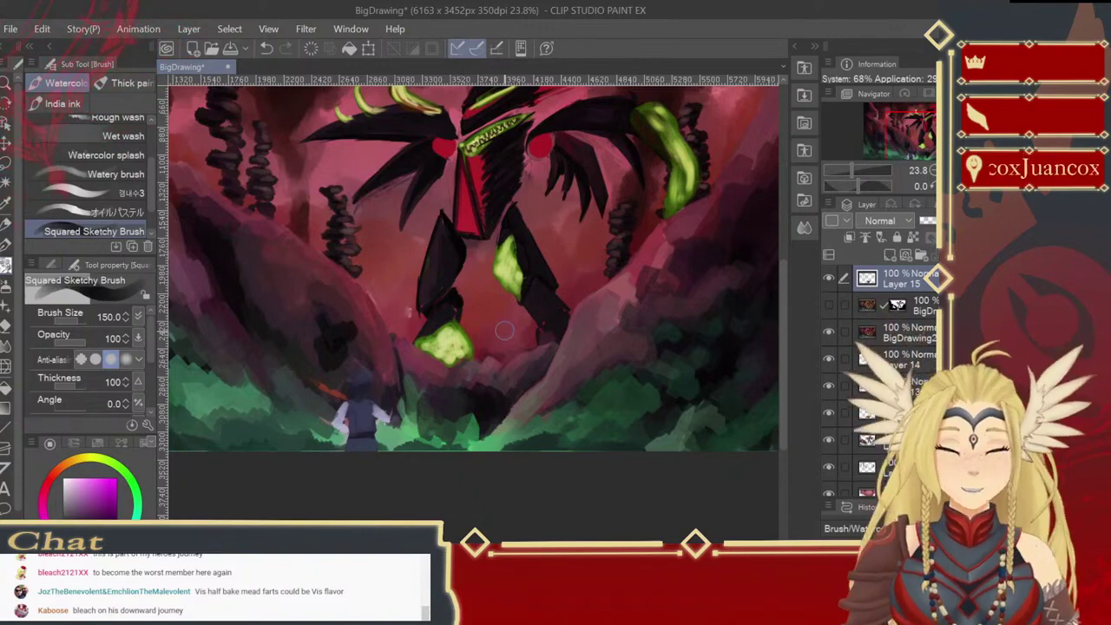
Step: Pick a light salmon brush colour and add a new layer directly beneath Layer 15
mouse_move(526, 335)
mouse_down()
mouse_move(523, 422)
mouse_move(598, 372)
mouse_move(581, 449)
mouse_move(559, 456)
mouse_move(531, 430)
mouse_up()
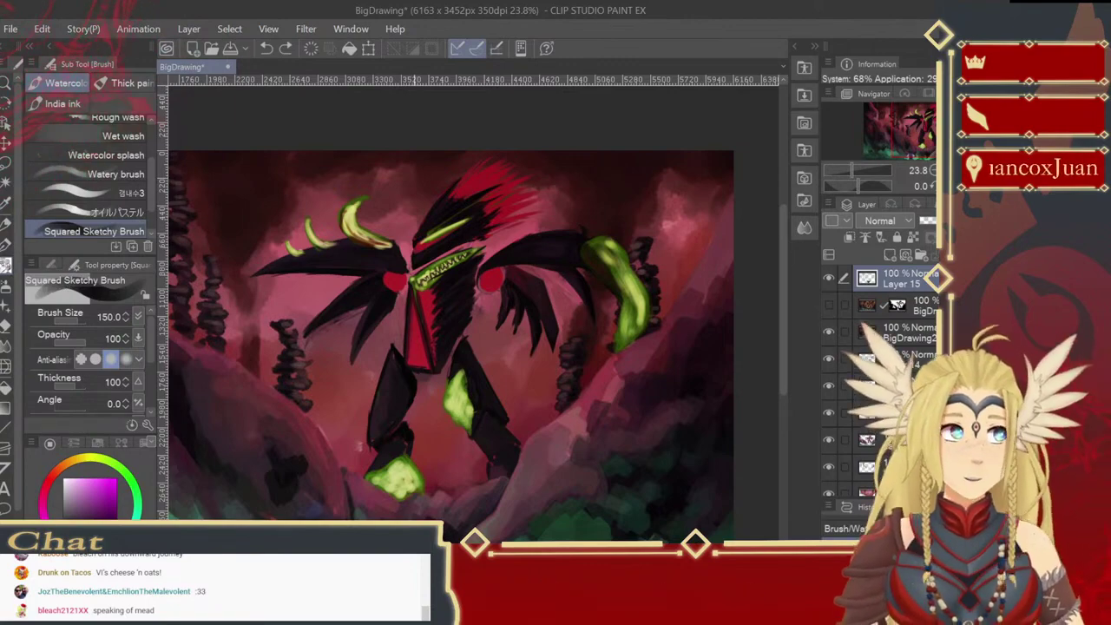
click(6, 83)
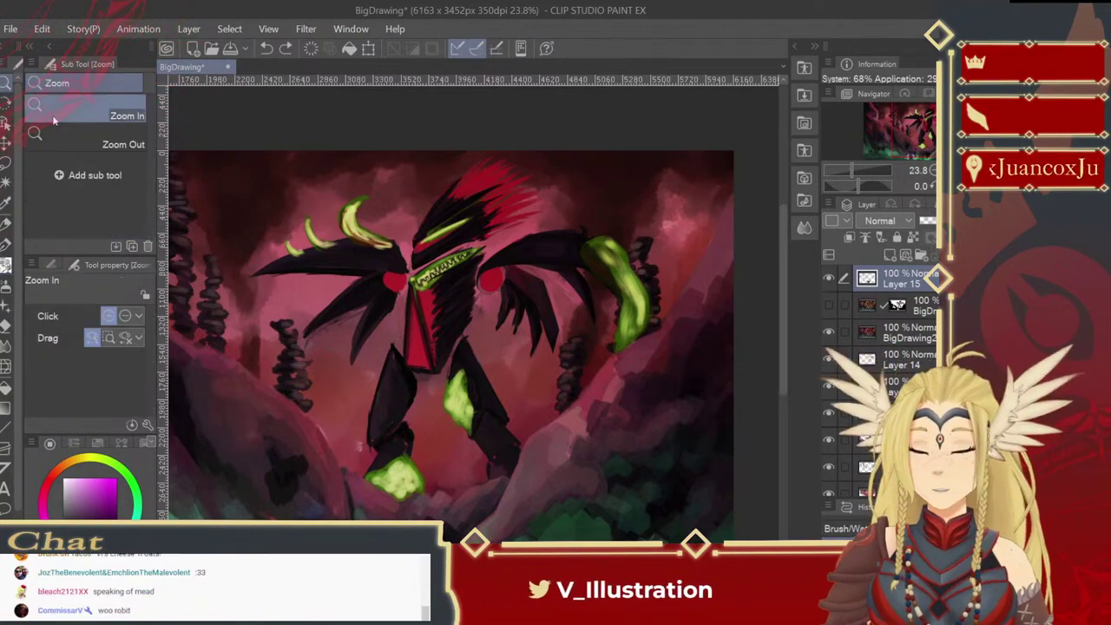
drag(469, 306, 486, 313)
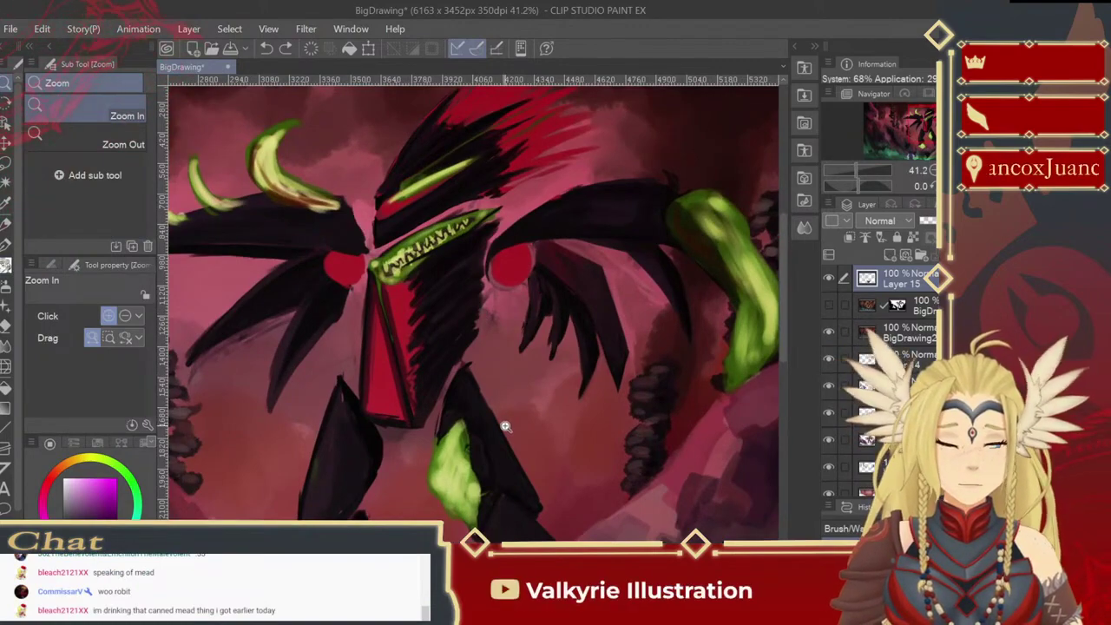
drag(505, 486, 576, 286)
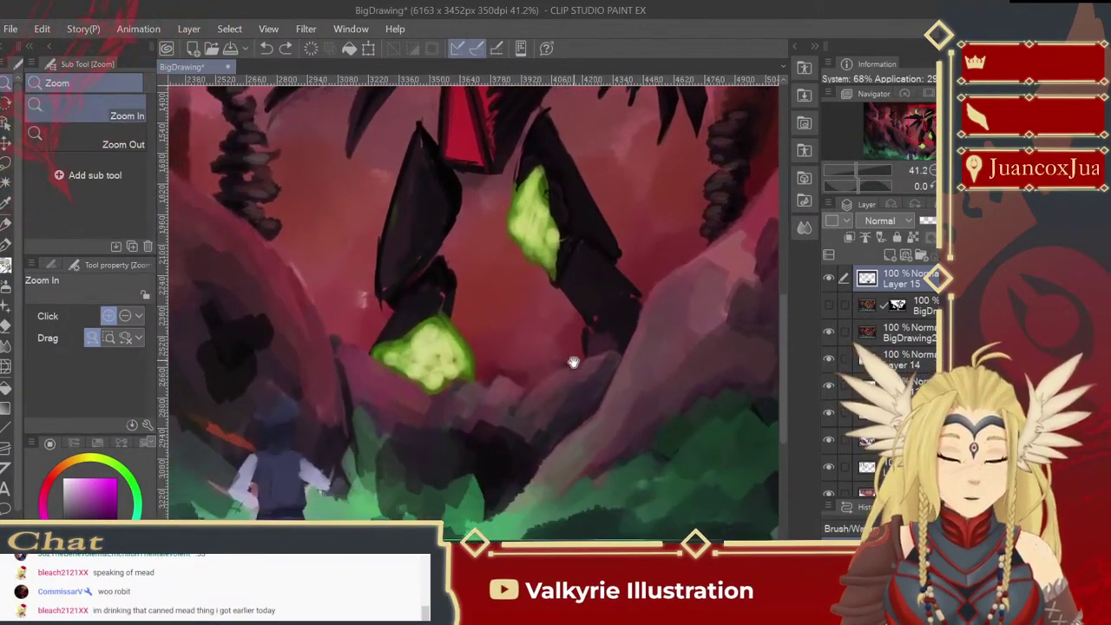
drag(484, 336, 492, 389)
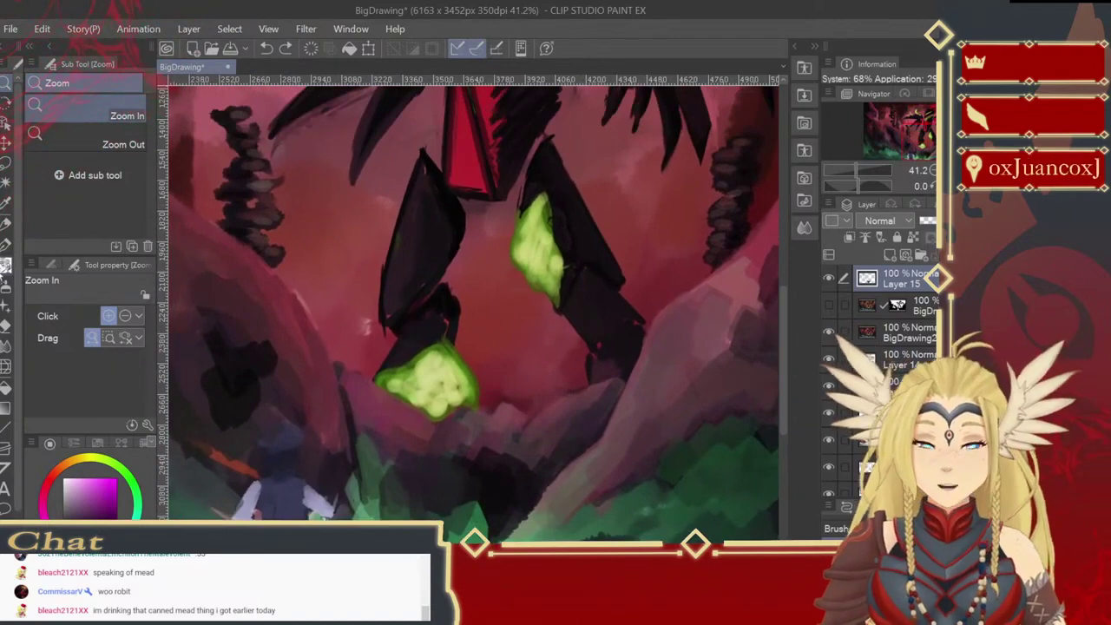
key(b)
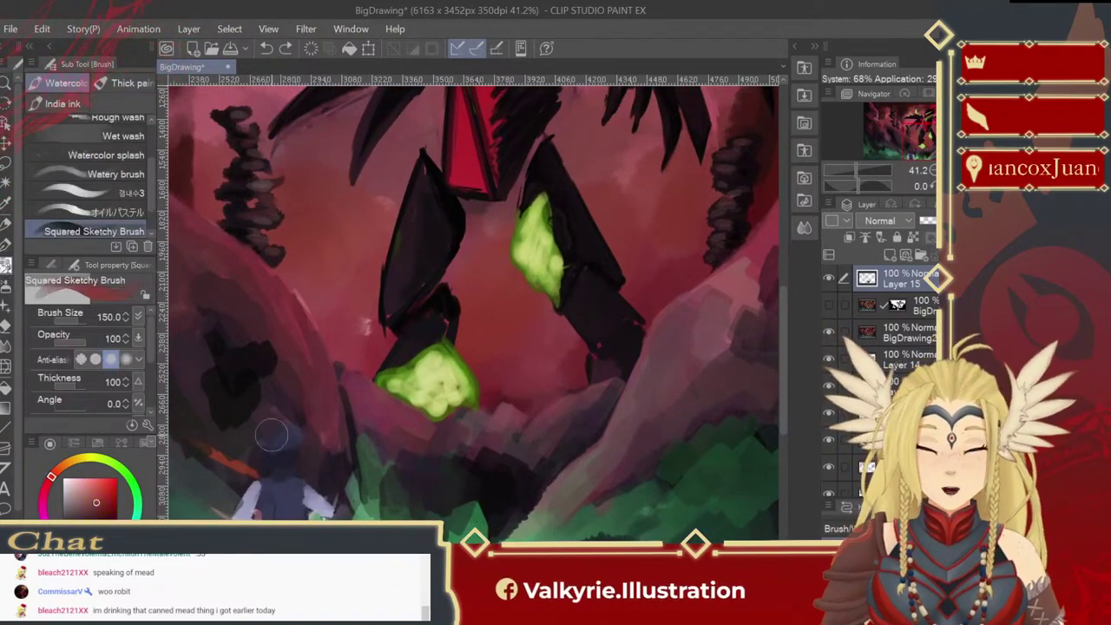
click(99, 487)
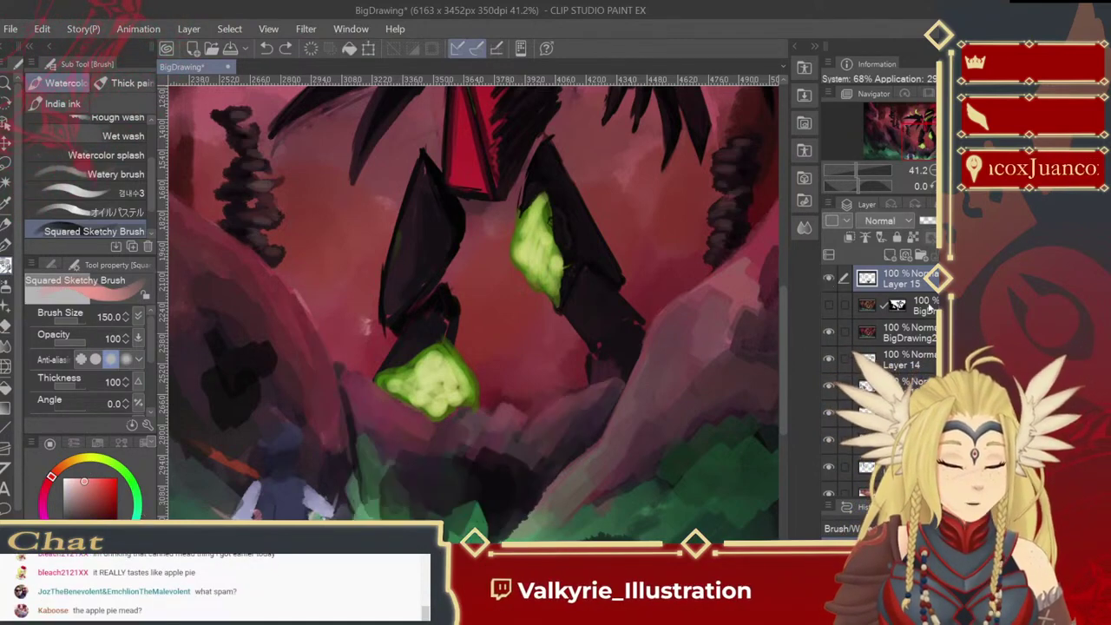
click(914, 303)
click(889, 254)
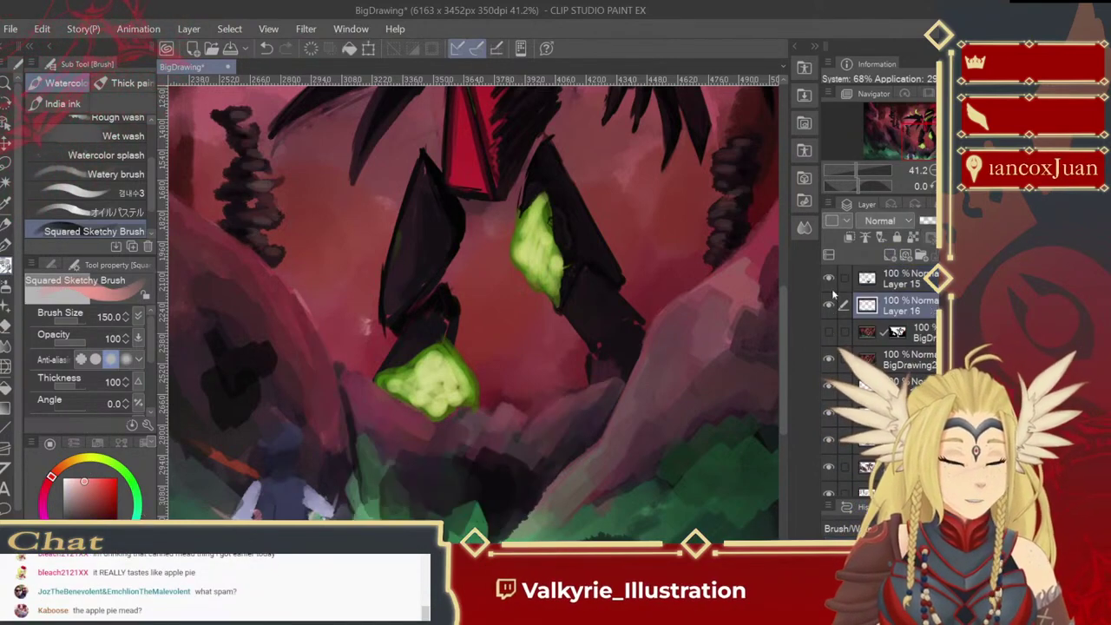
Step: Paint a light salmon glow above the ridge between the creature's feet and lower legs, using brush sizes from 70 to 100
key(bracketleft)
key(bracketleft)
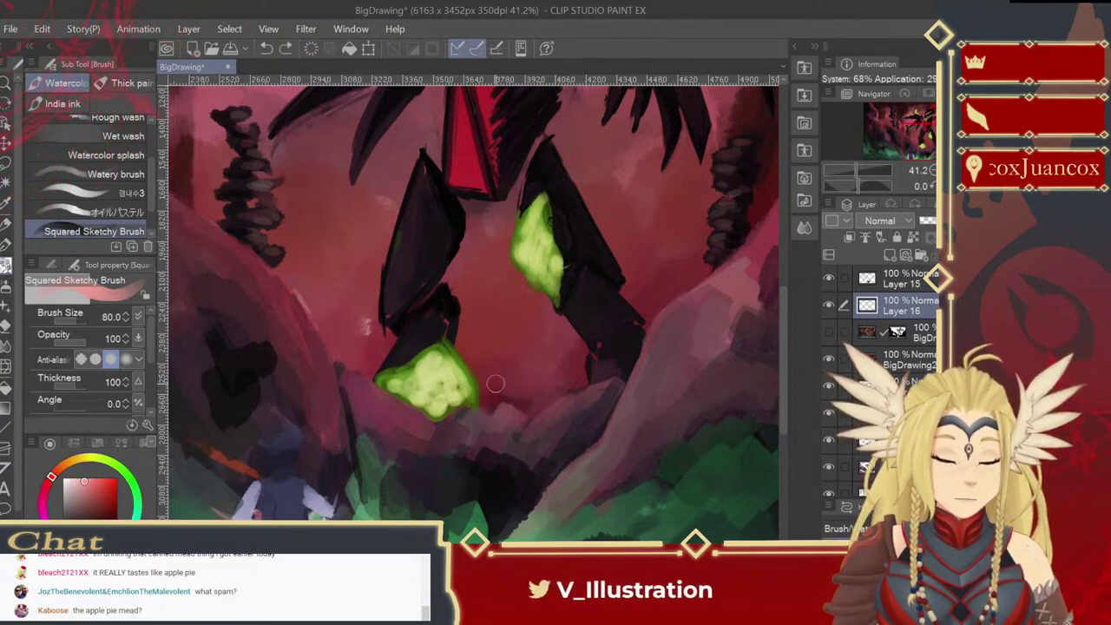
mouse_move(492, 401)
mouse_down()
mouse_move(520, 398)
mouse_move(529, 414)
mouse_move(529, 402)
mouse_move(563, 391)
mouse_up()
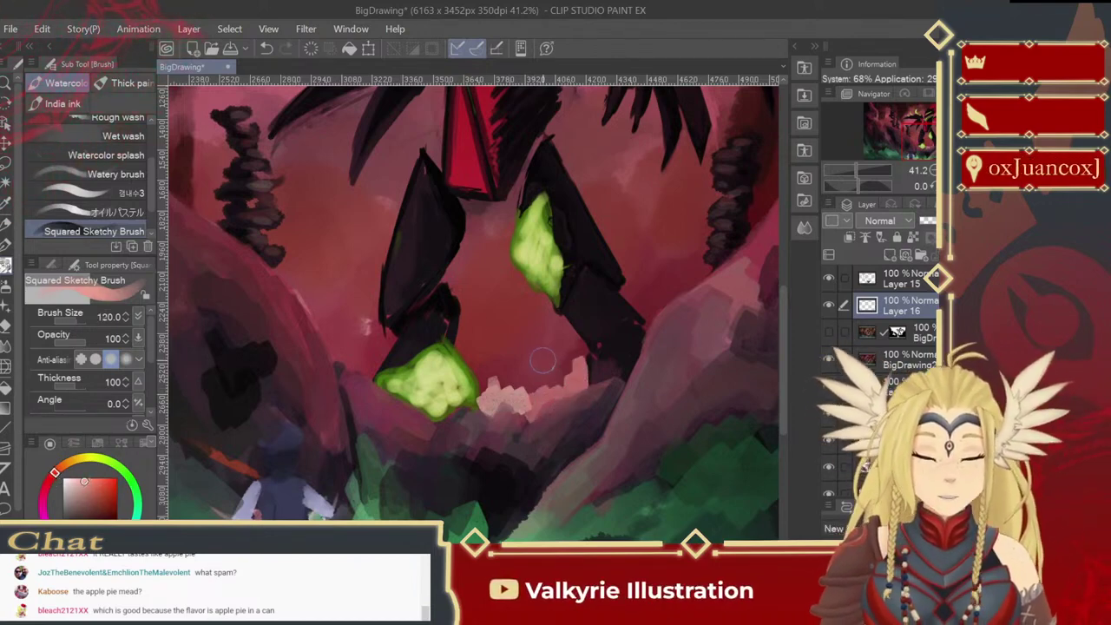
key(ctrl+z)
key(ctrl+z)
key(bracketleft)
key(bracketleft)
key(bracketleft)
drag(581, 384, 580, 354)
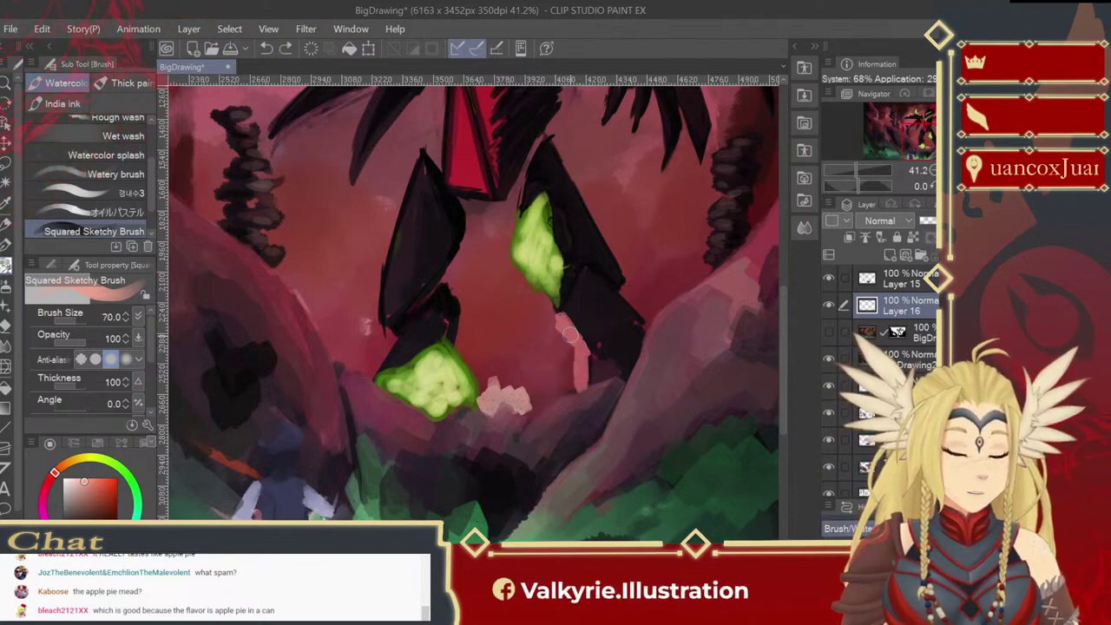
drag(524, 387, 512, 400)
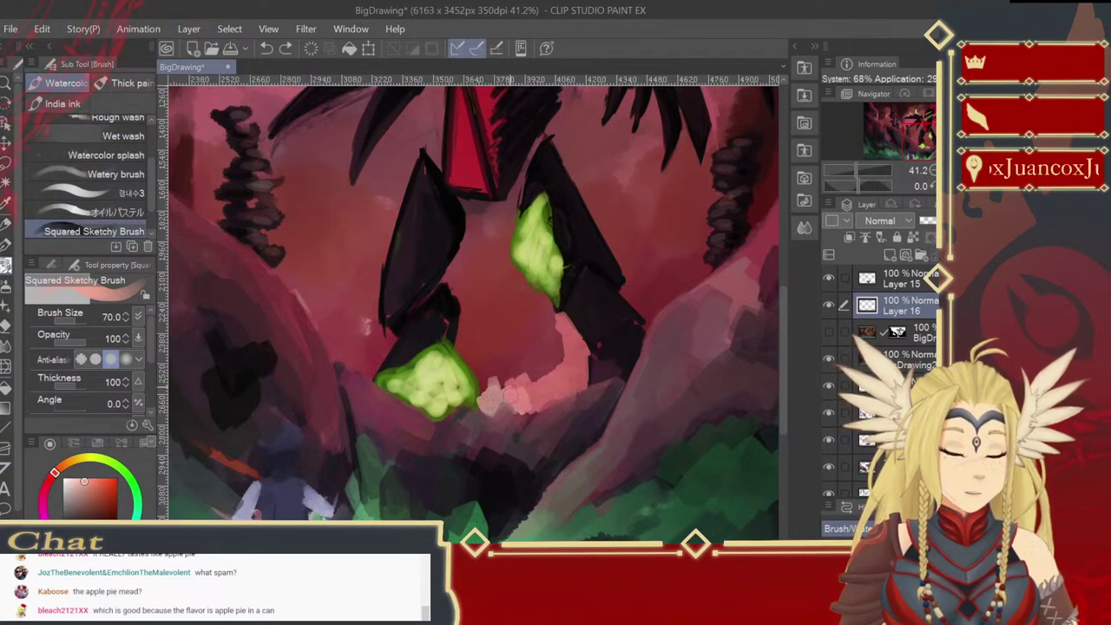
key(bracketright)
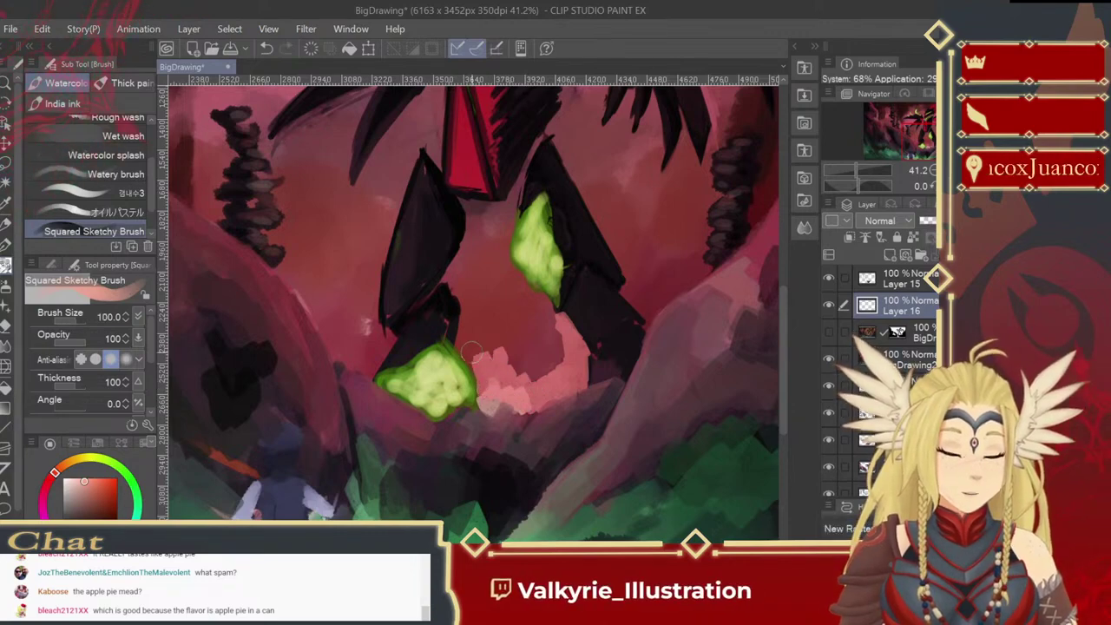
mouse_move(486, 357)
mouse_down()
mouse_move(521, 378)
mouse_move(542, 373)
mouse_up()
Step: Look through the watercolour and thick paint brushes and select the 主線も水彩も厚塗りも一本で brush
scroll(124, 219, down, 2)
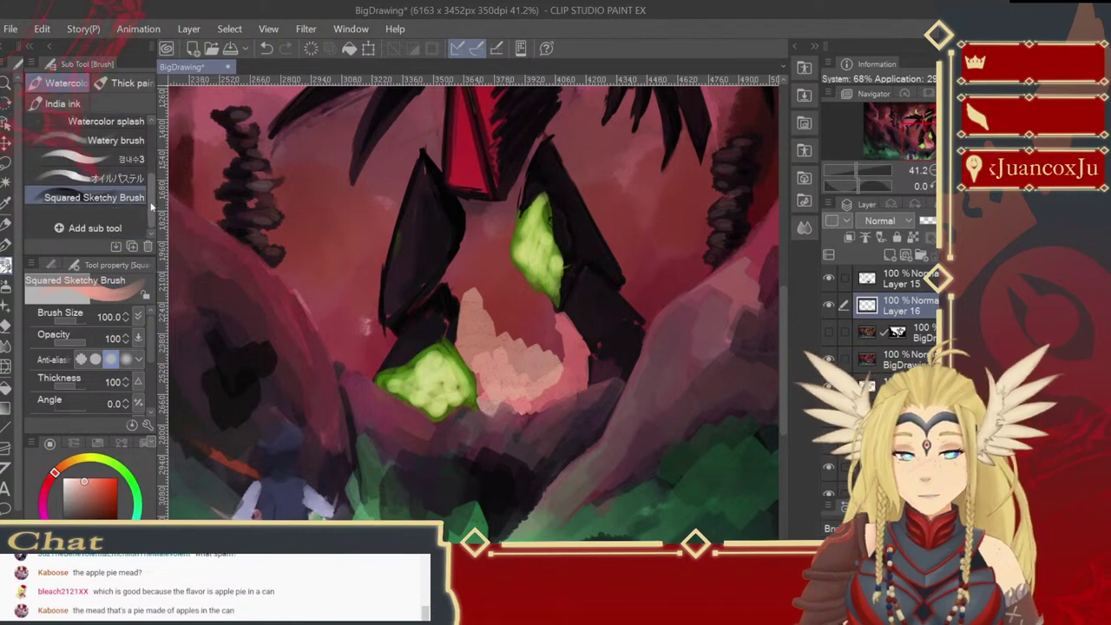
click(122, 178)
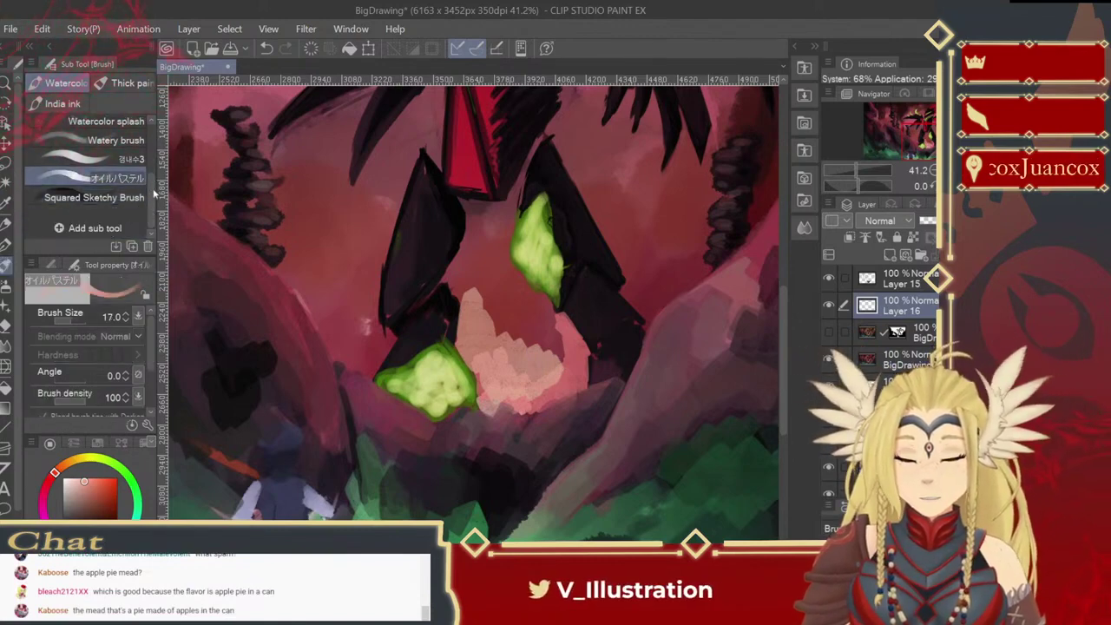
scroll(130, 213, up, 2)
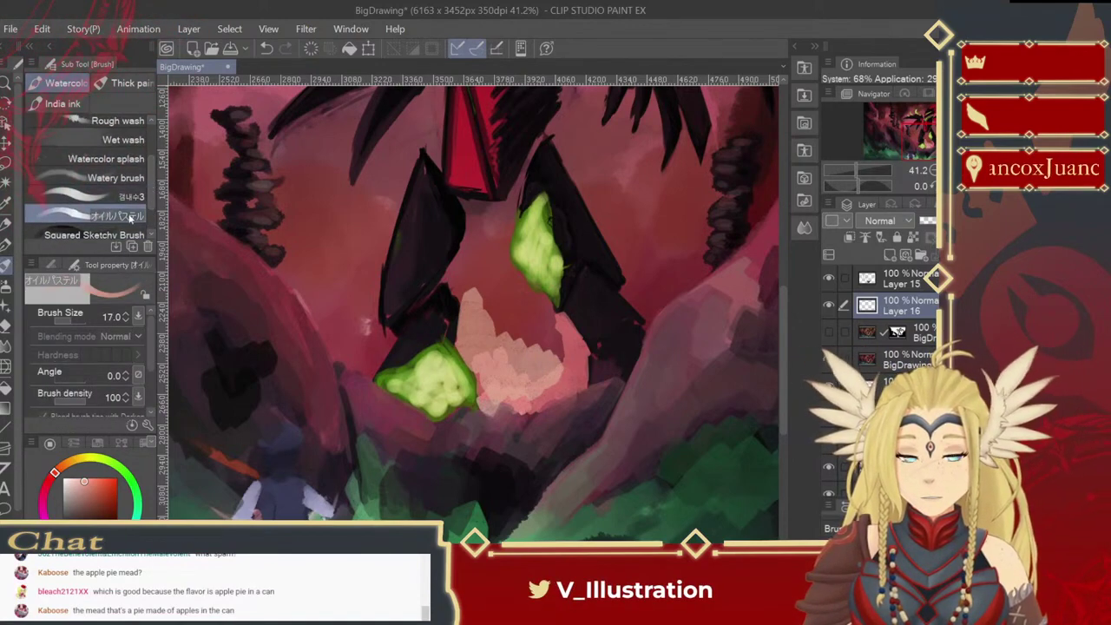
click(126, 83)
scroll(141, 148, down, 2)
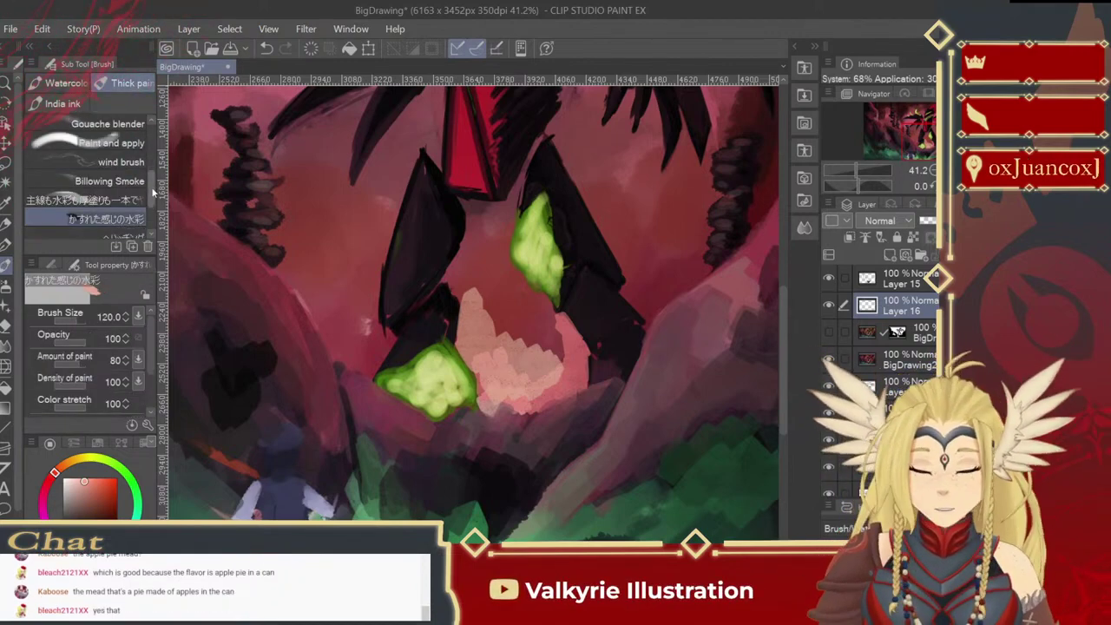
click(65, 82)
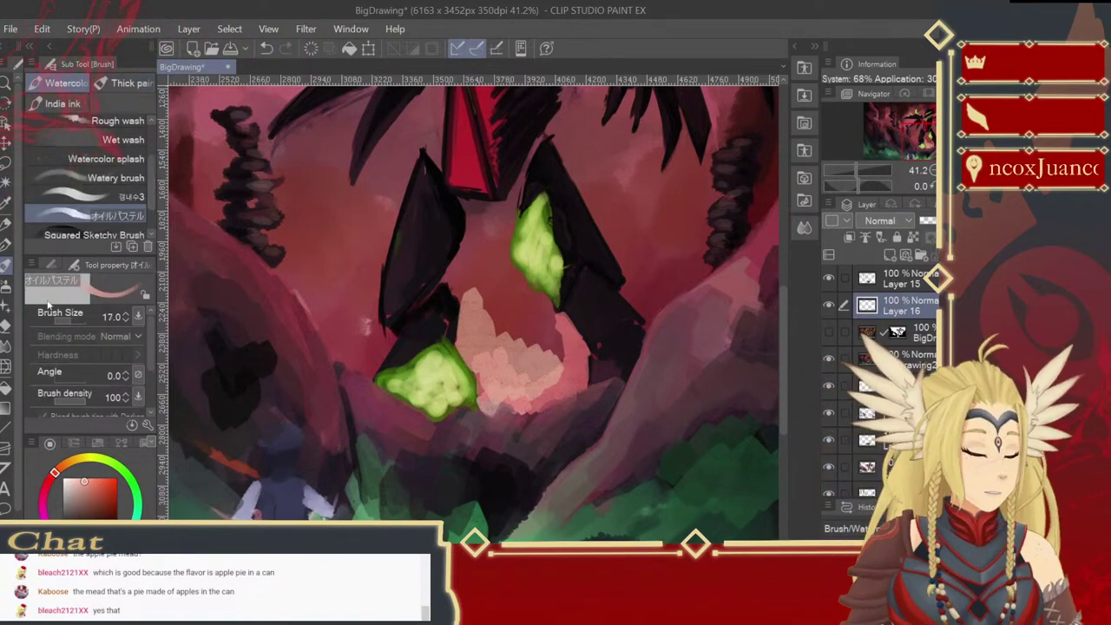
click(126, 82)
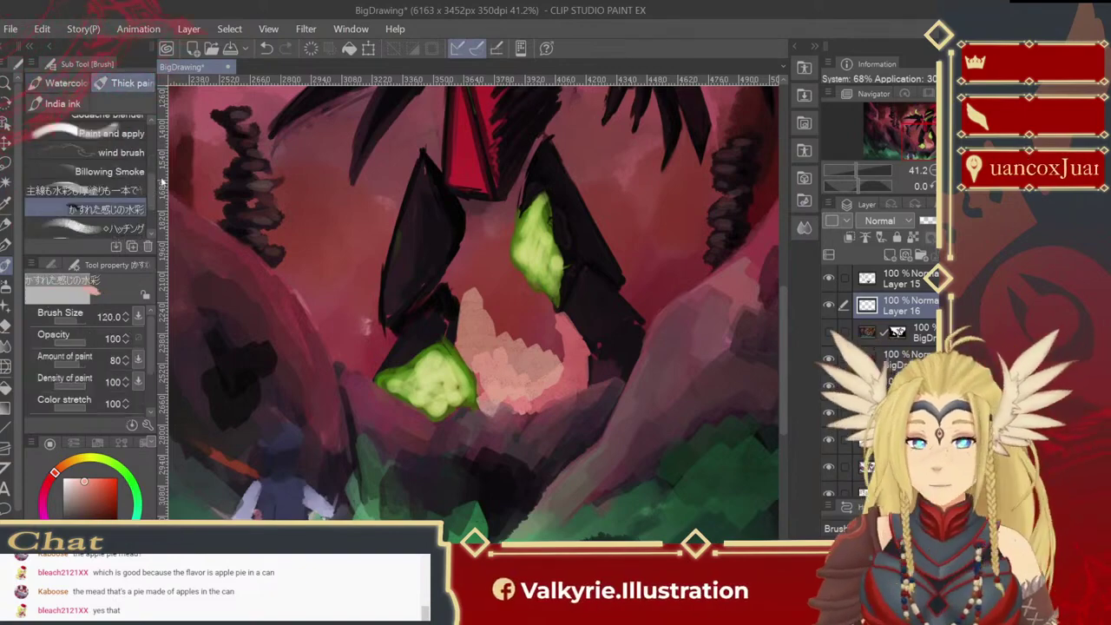
click(139, 191)
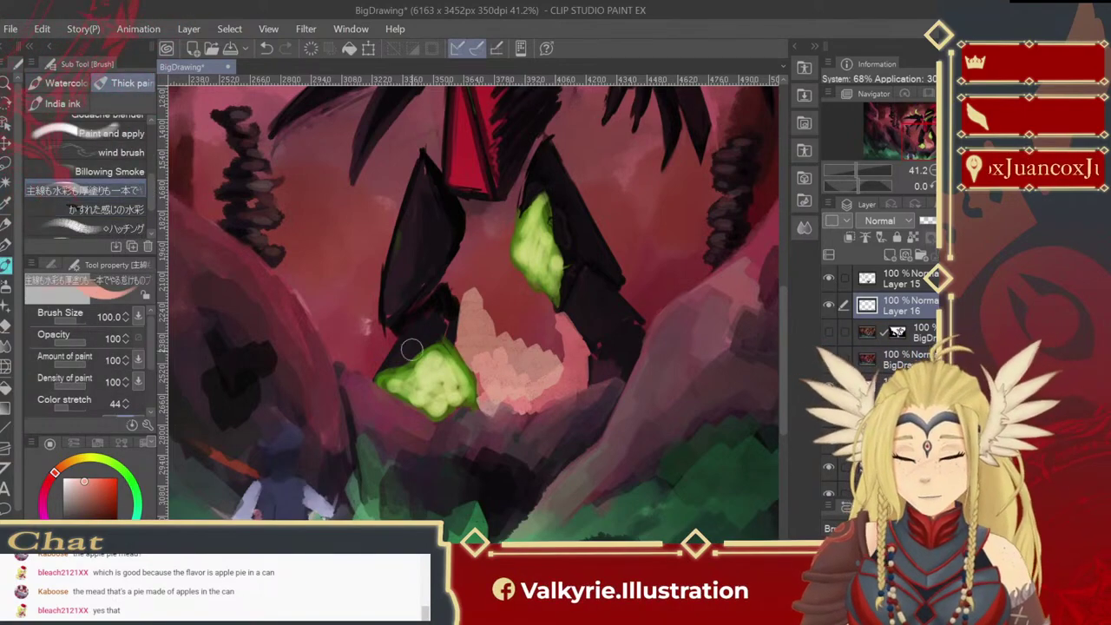
Step: Try to fill the area between the creature's legs with smooth salmon strokes at brush size 300 and paint density 59
drag(488, 352, 491, 307)
key(bracketright)
key(bracketright)
key(bracketright)
key(bracketright)
key(bracketright)
key(bracketright)
drag(496, 364, 523, 337)
key(ctrl+z)
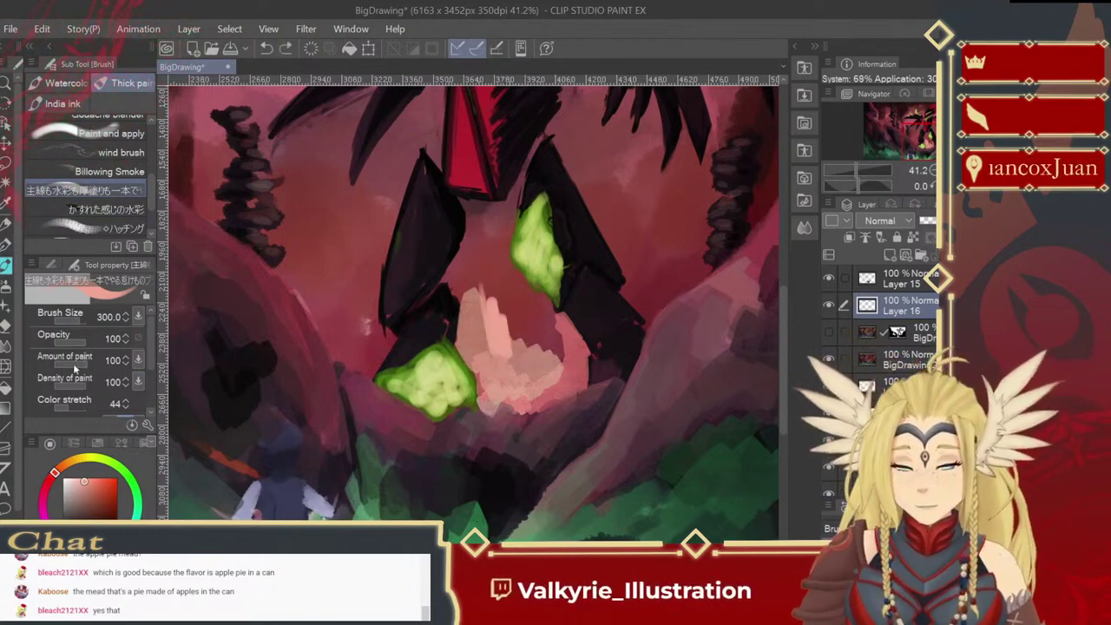
mouse_move(502, 326)
mouse_down()
mouse_move(514, 358)
mouse_move(531, 345)
mouse_move(549, 362)
mouse_move(506, 371)
mouse_move(477, 332)
mouse_move(485, 389)
mouse_move(493, 349)
mouse_move(506, 397)
mouse_move(566, 381)
mouse_move(553, 333)
mouse_move(541, 337)
mouse_move(501, 301)
mouse_move(478, 239)
mouse_move(473, 301)
mouse_move(515, 320)
mouse_move(487, 314)
mouse_move(468, 333)
mouse_move(492, 317)
mouse_up()
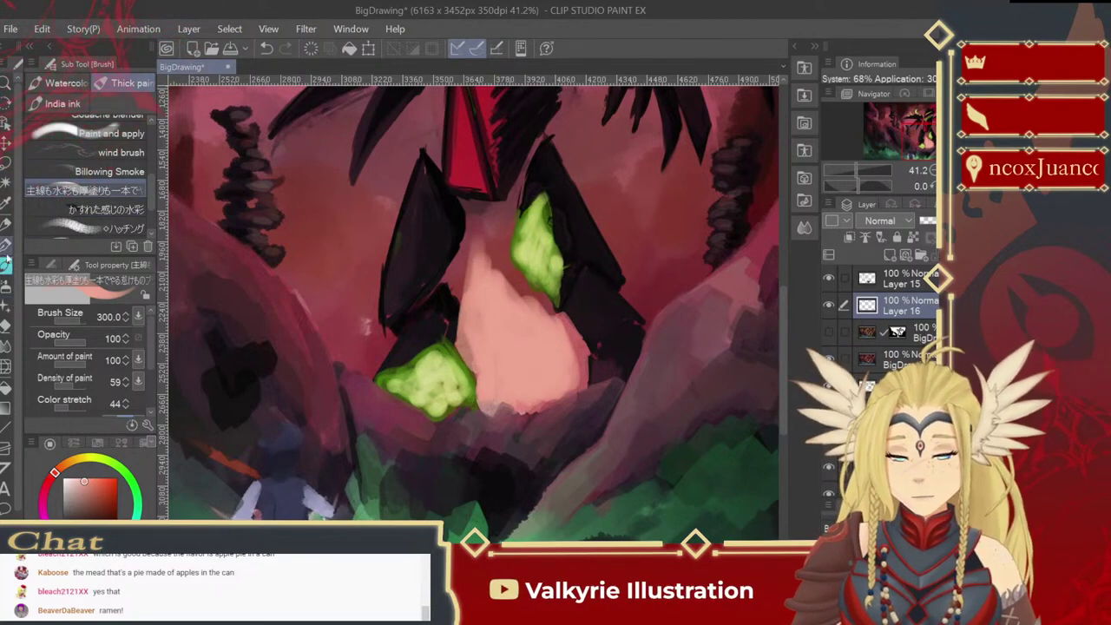
Step: Switch back to the Squared Sketchy Brush and undo the smooth salmon strokes between the creature's legs
click(61, 82)
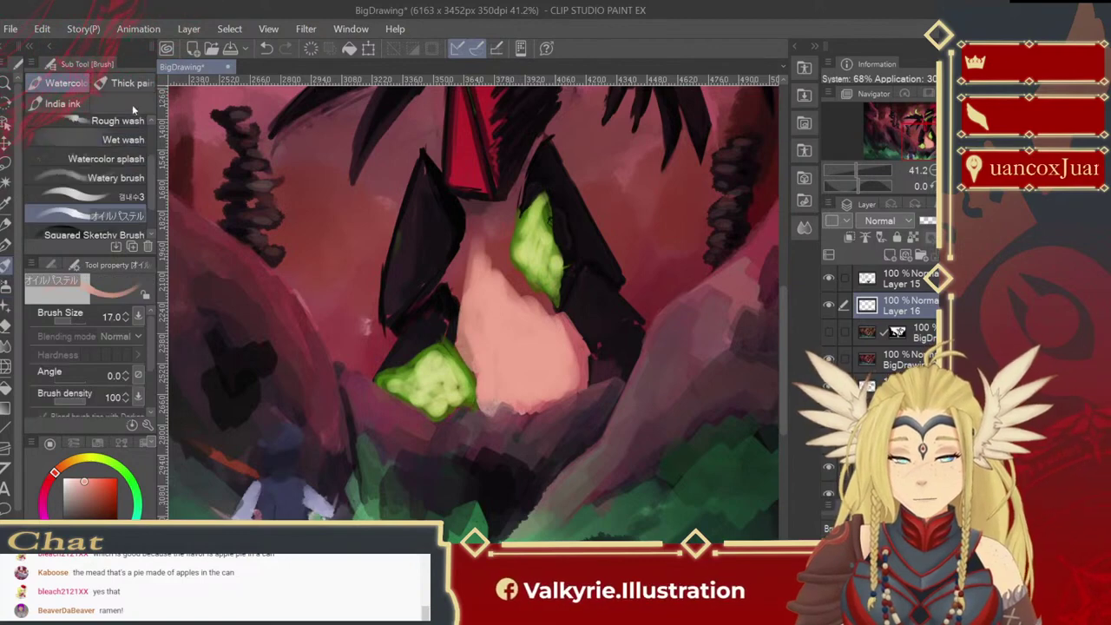
scroll(96, 173, down, 2)
click(94, 197)
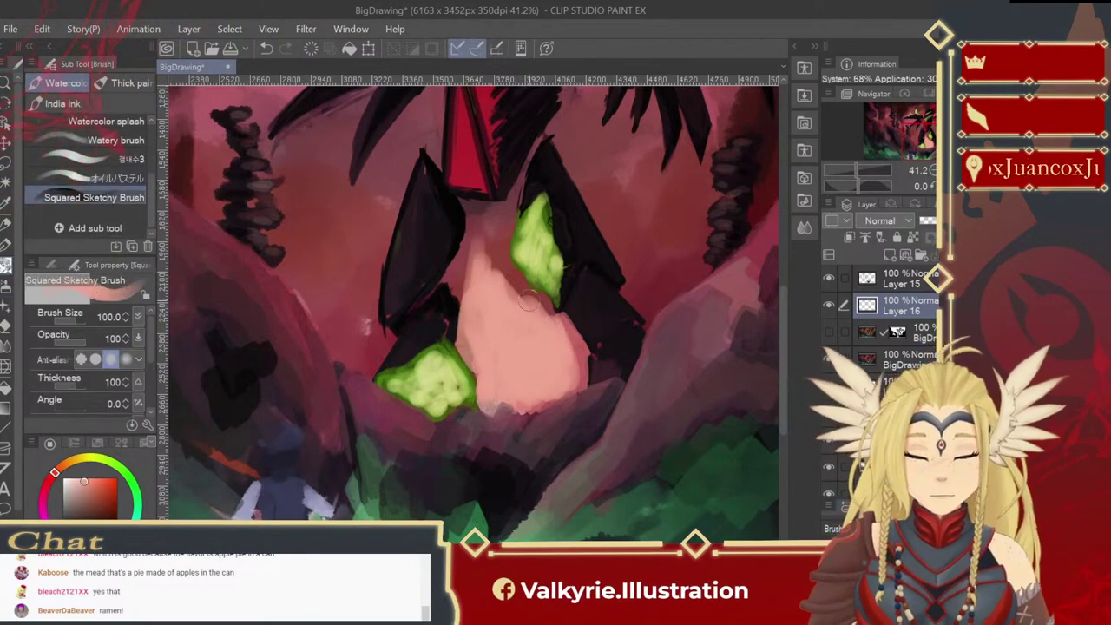
key(ctrl+z)
key(ctrl+z)
key(ctrl+z)
key(ctrl+z)
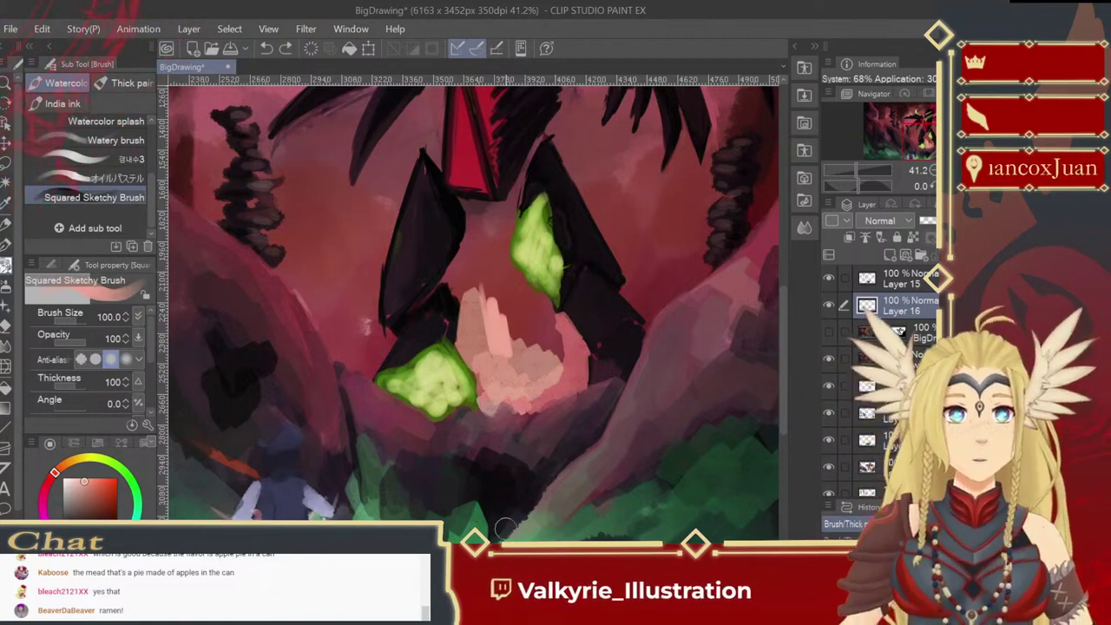
Step: Try to extend the salmon glow higher between the creature's legs with the Squared Sketchy Brush at size 100
drag(472, 280, 469, 291)
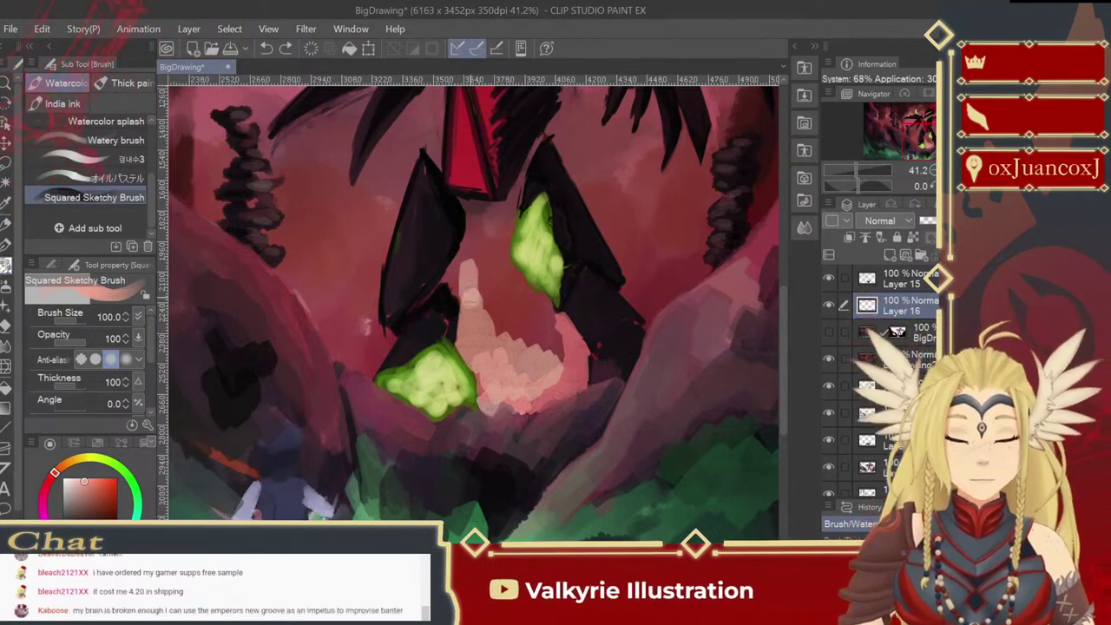
drag(464, 260, 493, 341)
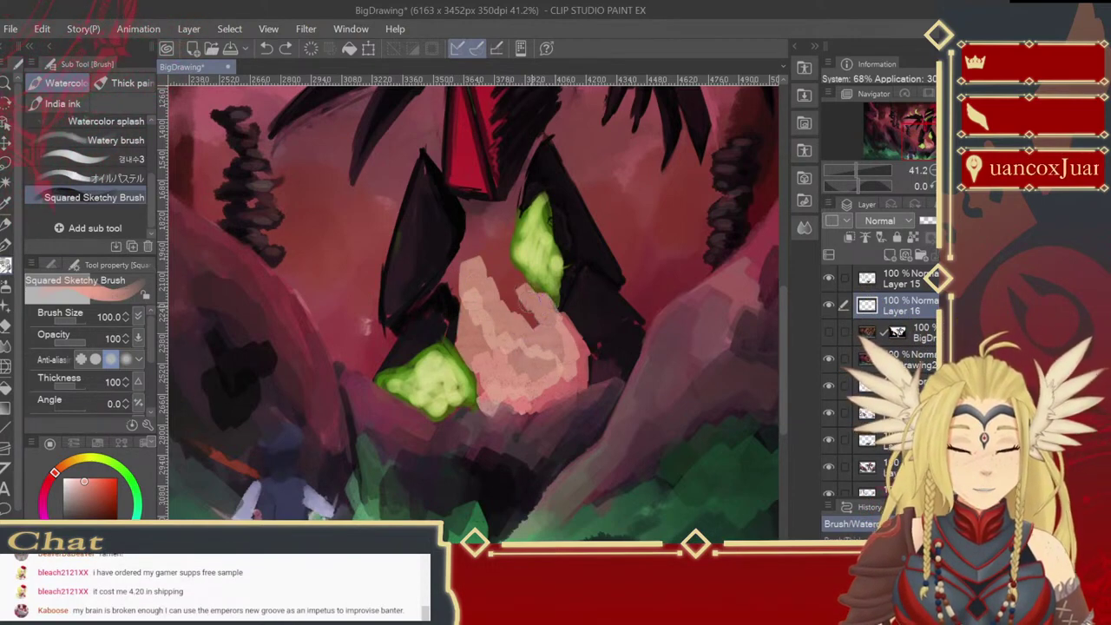
key(ctrl+z)
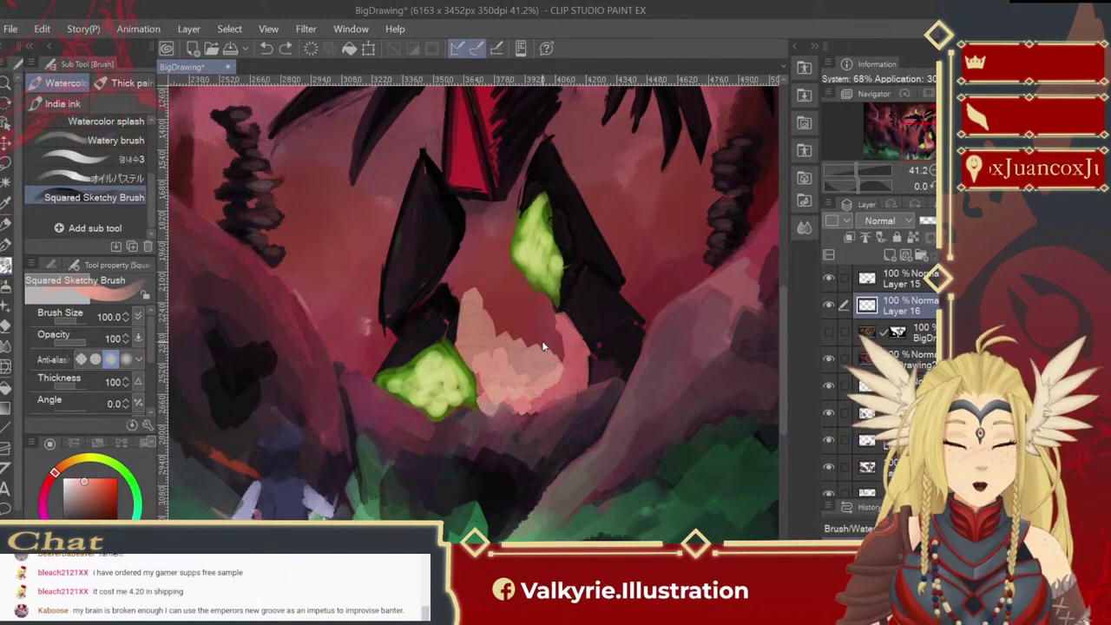
Step: Undo the last salmon glow strokes between the creature's legs
key(ctrl+z)
key(ctrl+z)
key(ctrl+z)
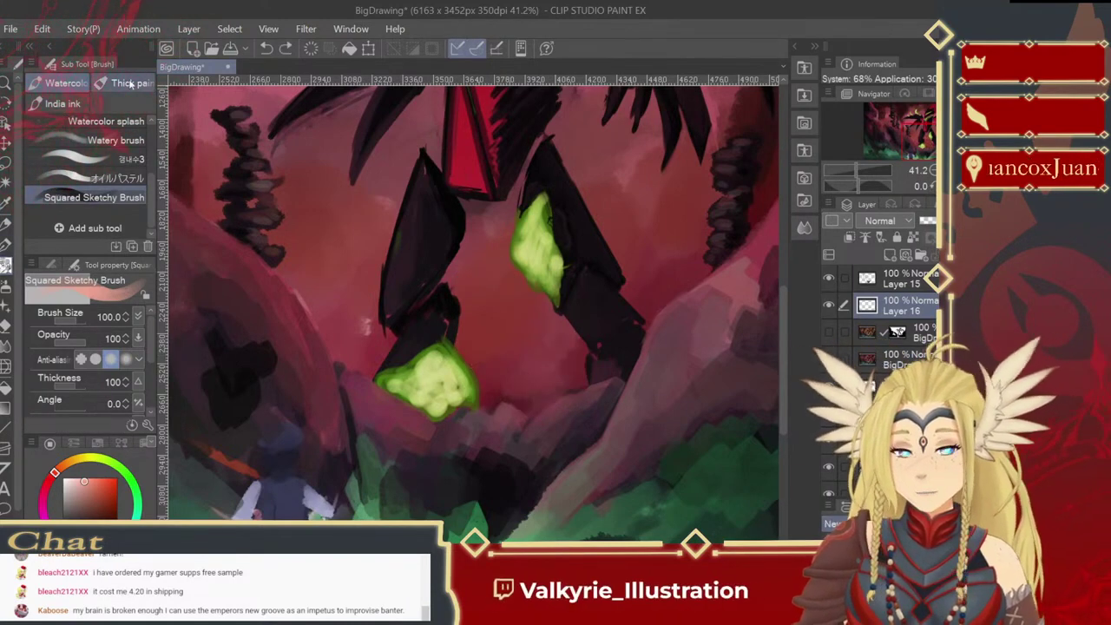
Step: Look through the thick paint brushes and select the 主線も水彩も厚塗りも一本で brush
click(130, 84)
click(144, 164)
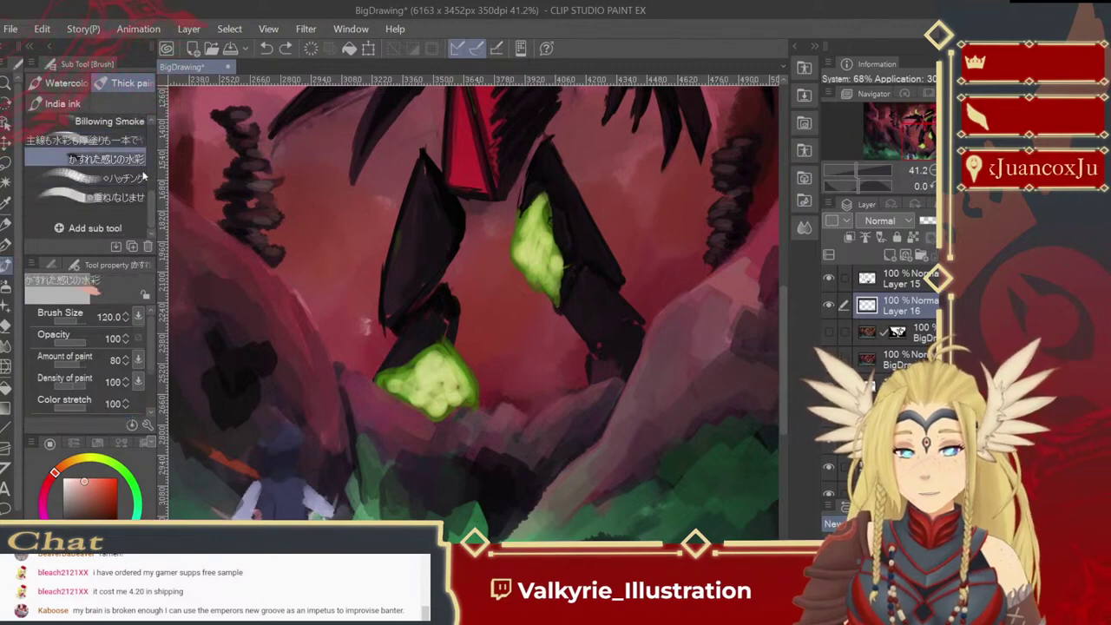
drag(150, 214, 150, 189)
click(129, 203)
click(137, 218)
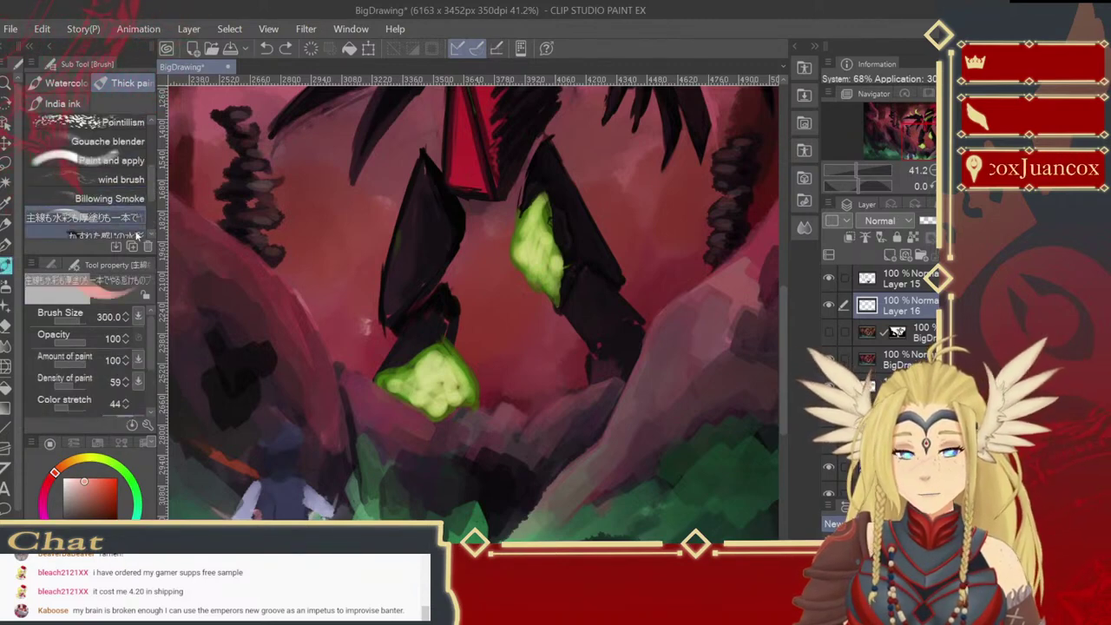
Step: Turn on Randomize per stroke in the brush's Color Jitter settings, with Hue 9 and Saturation 15
click(147, 424)
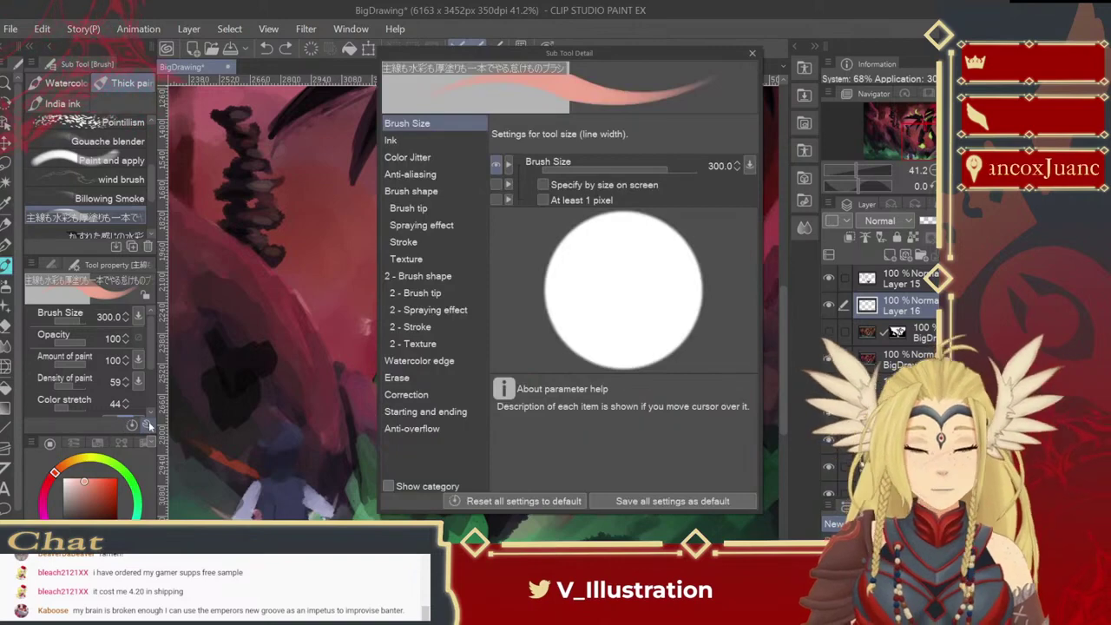
click(425, 157)
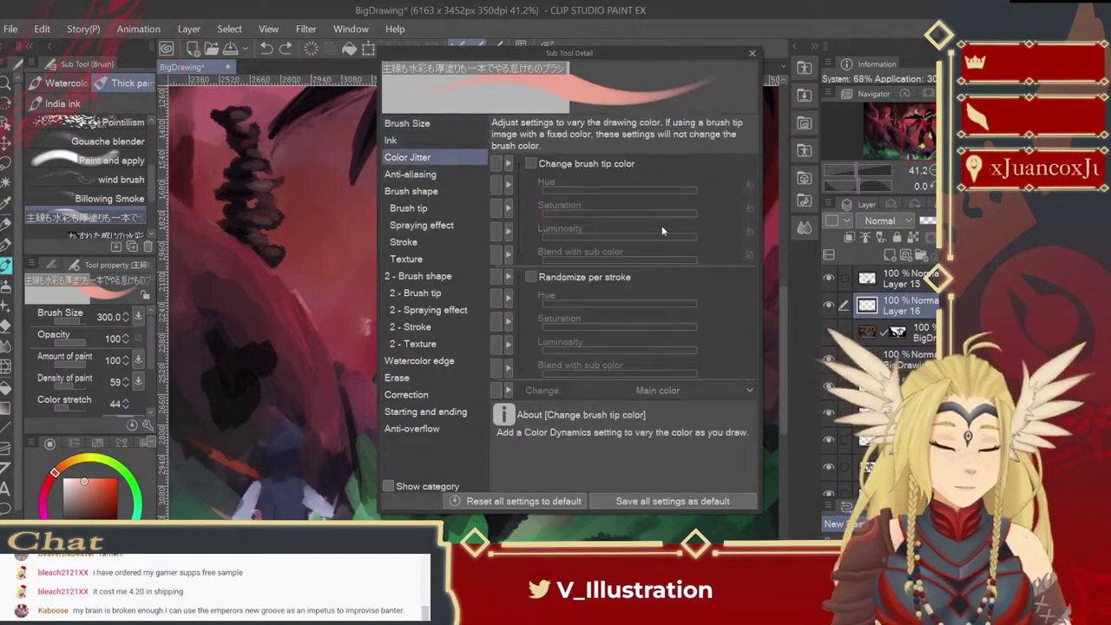
click(531, 277)
drag(546, 305, 566, 326)
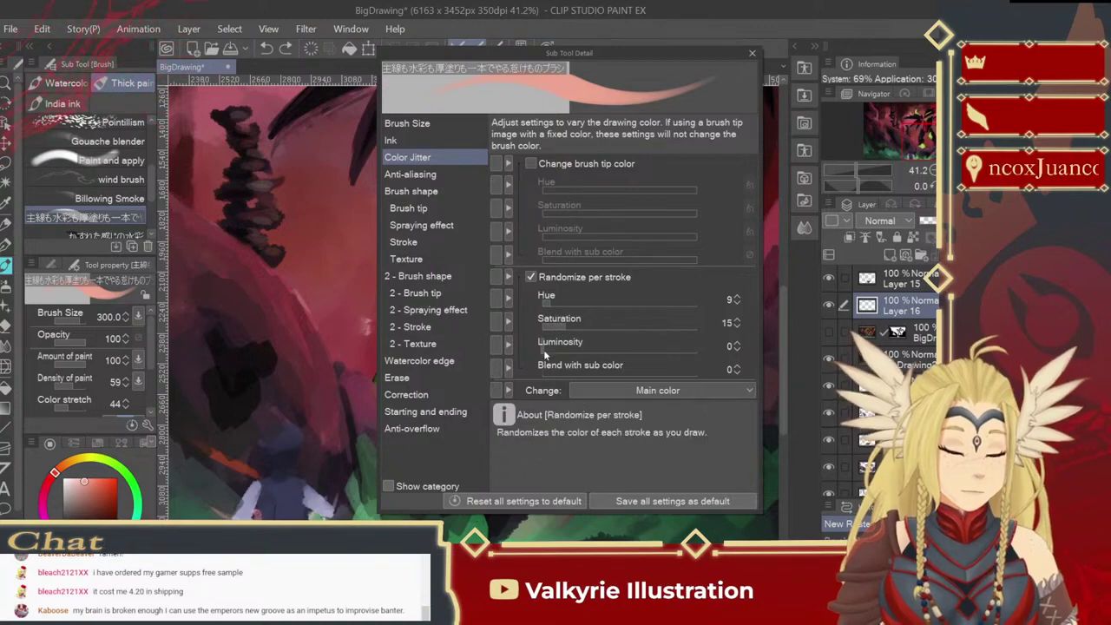
click(752, 53)
Step: Try color-randomized salmon strokes between the creature's legs and undo them
mouse_move(496, 308)
mouse_down()
mouse_move(518, 355)
mouse_move(546, 362)
mouse_move(470, 355)
mouse_move(479, 366)
mouse_move(462, 341)
mouse_move(471, 311)
mouse_move(453, 278)
mouse_move(468, 254)
mouse_move(502, 373)
mouse_up()
key(ctrl+z)
key(ctrl+z)
Step: Fill Layer 16 with a Midday sky gradient running vertically from the creature's head down to its feet
key(ctrl+minus)
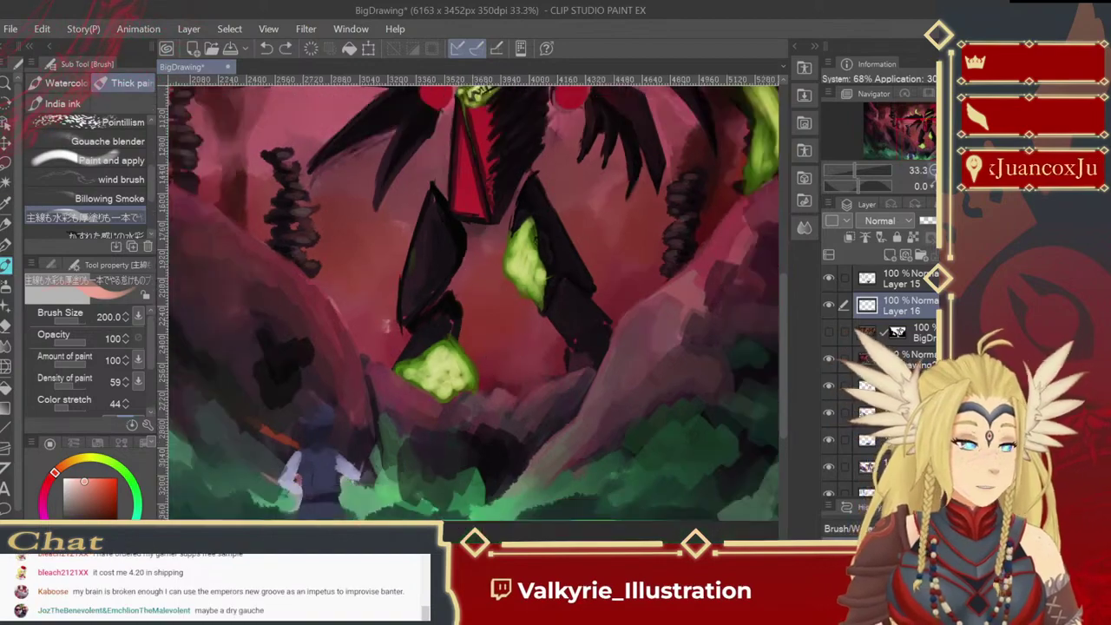
key(ctrl+minus)
drag(615, 308, 587, 391)
click(6, 406)
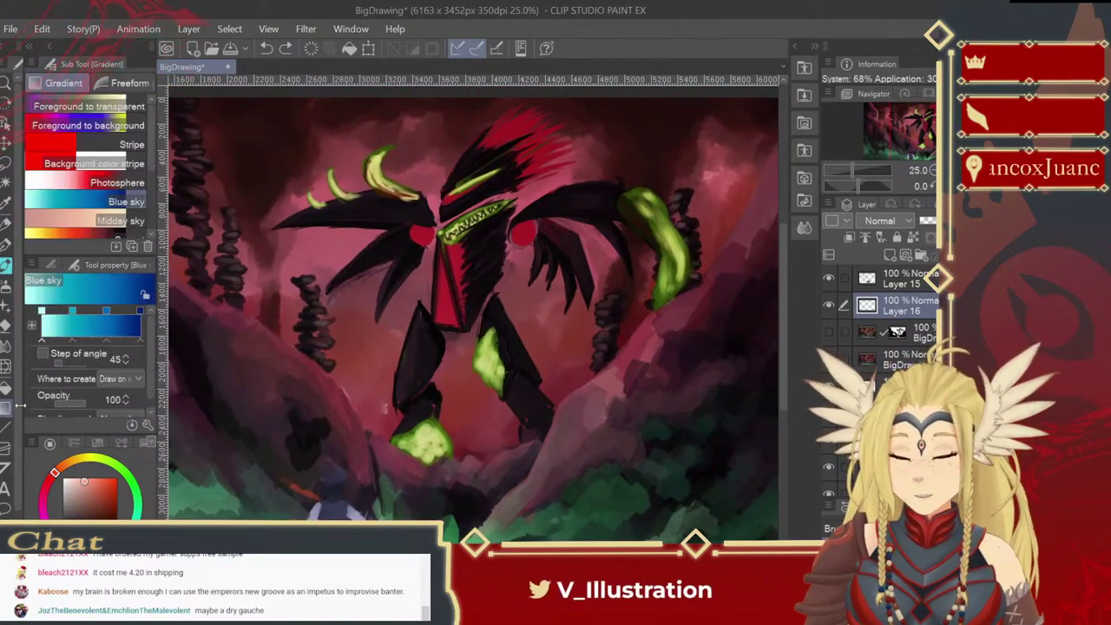
click(83, 219)
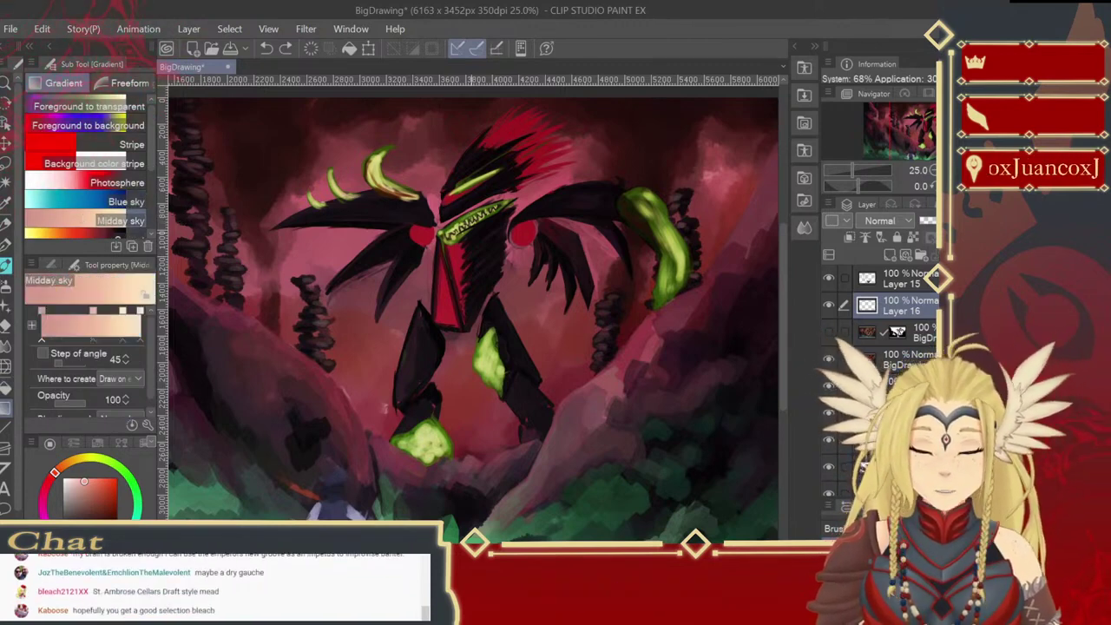
drag(452, 193, 458, 468)
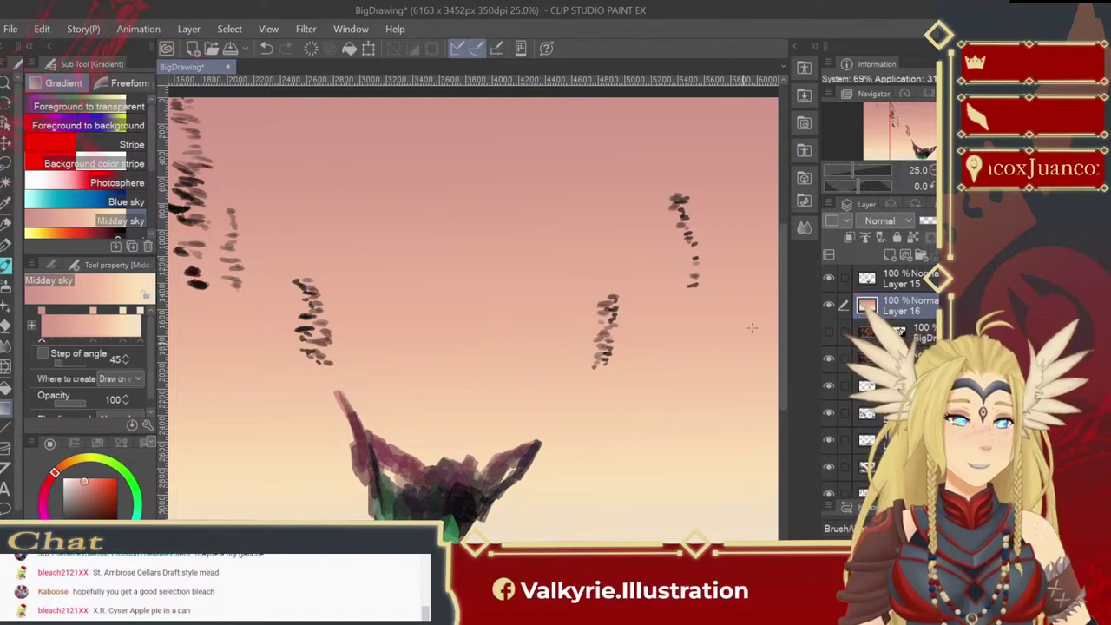
Step: Compare blending modes for Layer 16, choose Hard light, and lower the layer's opacity to 54%
click(866, 220)
click(881, 289)
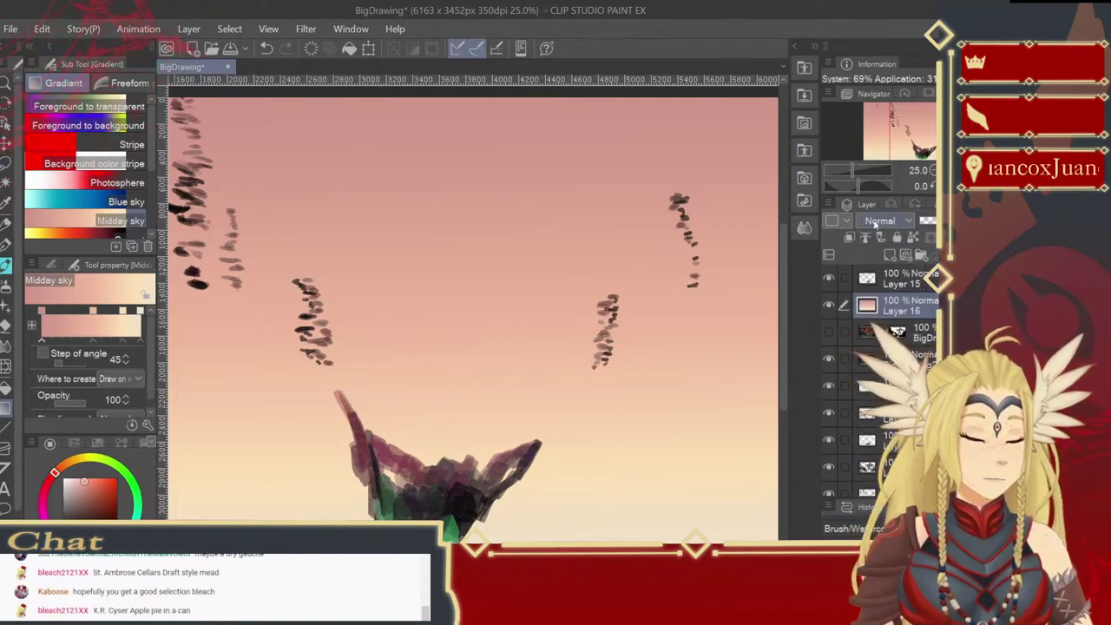
scroll(876, 224, down, 4)
scroll(876, 224, down, 1)
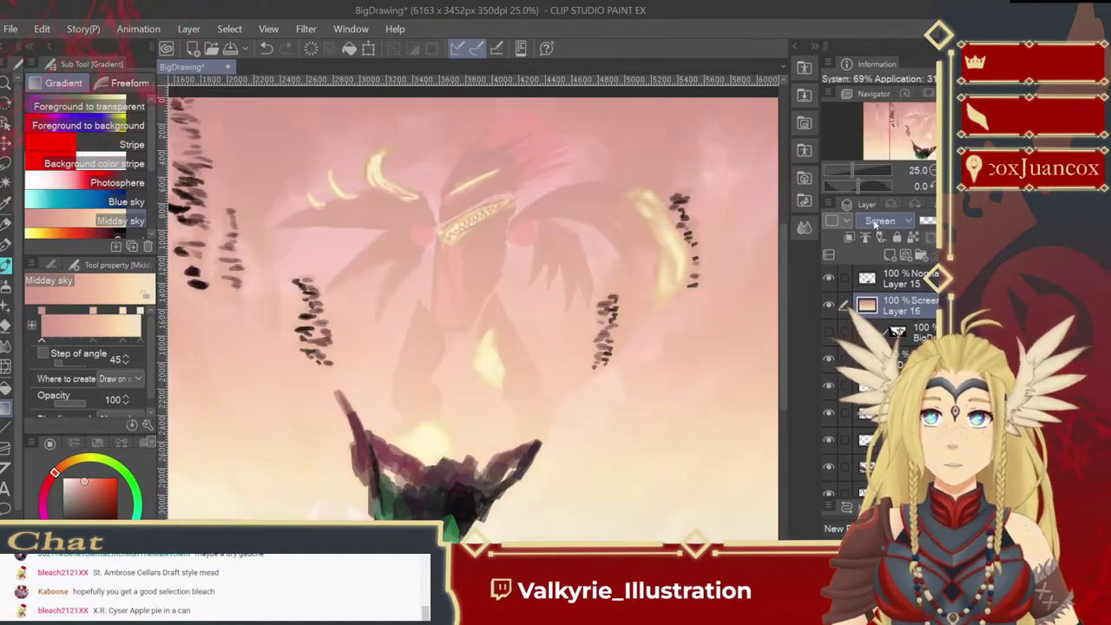
scroll(875, 224, down, 1)
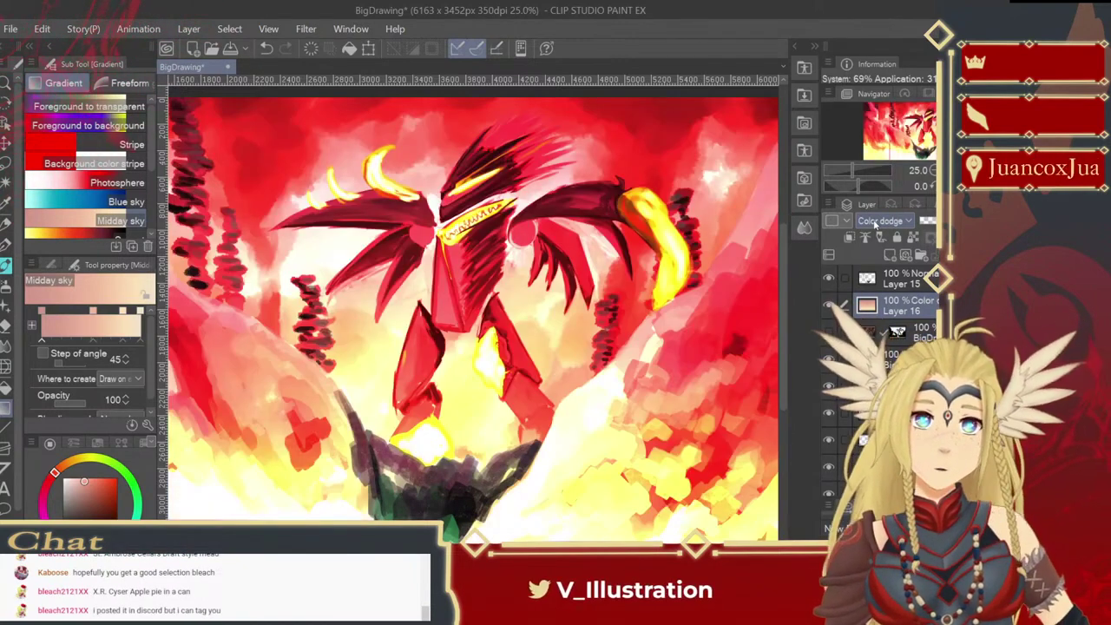
scroll(876, 224, down, 1)
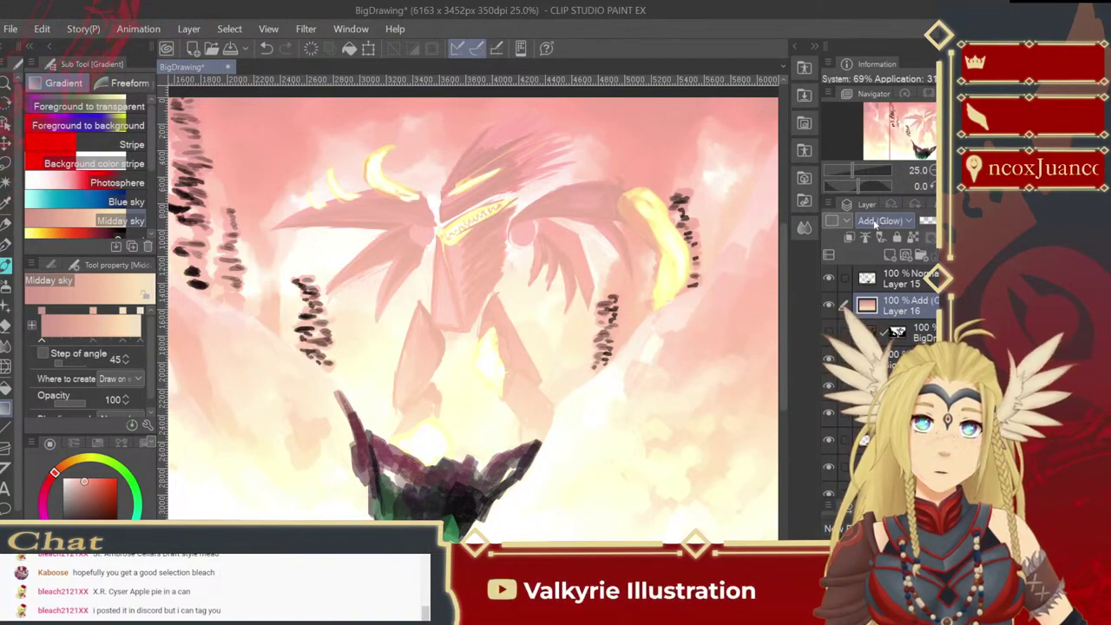
scroll(877, 224, down, 3)
scroll(876, 224, down, 2)
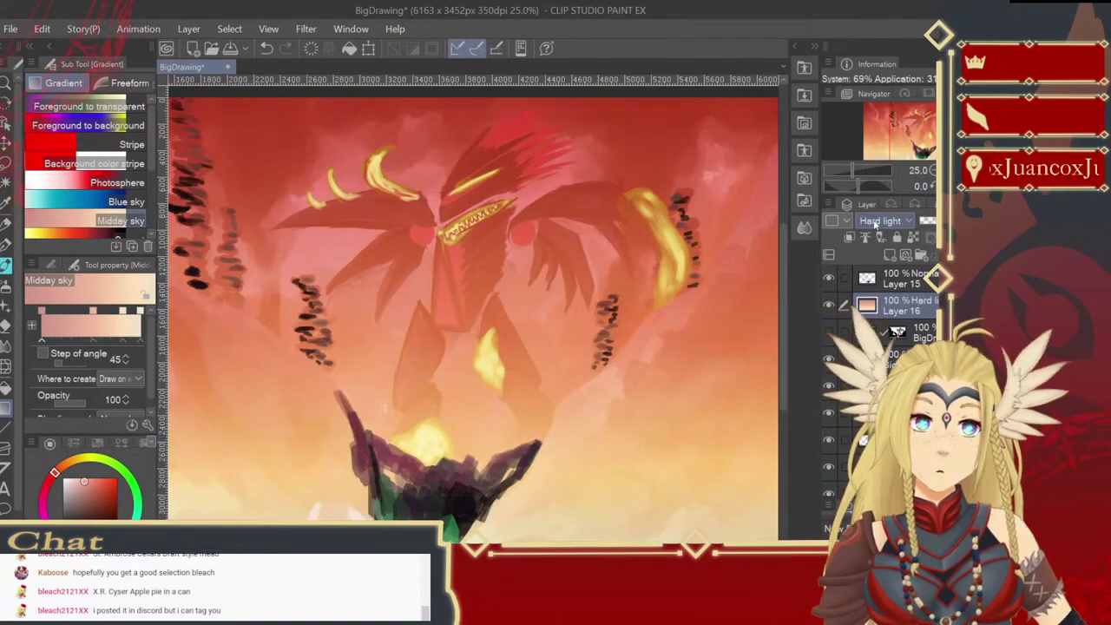
drag(955, 221, 947, 220)
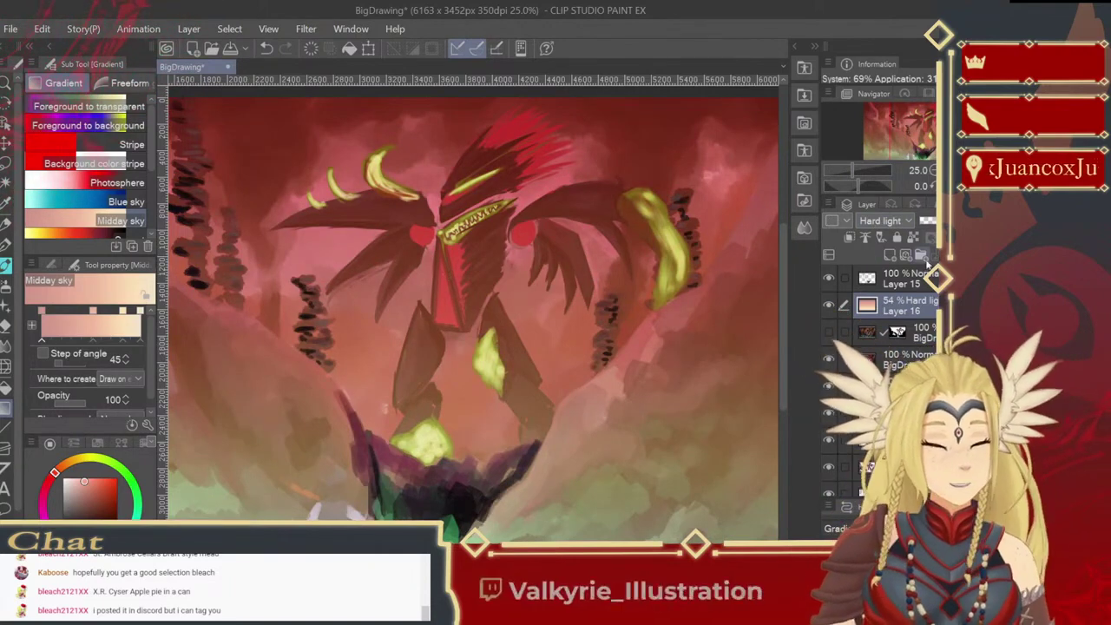
Step: Add a layer mask to Layer 16 and brush the gradient away over the creature's green right arm and nearby rock pillar
click(967, 254)
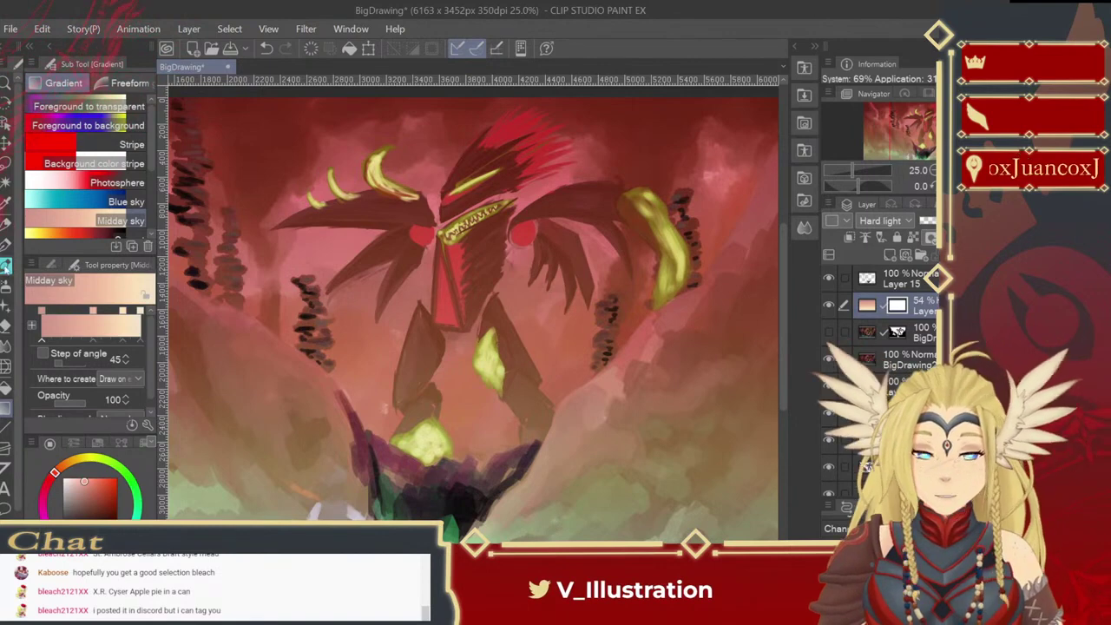
key(b)
mouse_move(628, 420)
mouse_down()
mouse_move(680, 435)
mouse_move(698, 461)
mouse_move(701, 449)
mouse_move(692, 463)
mouse_move(630, 482)
mouse_up()
key(ctrl+z)
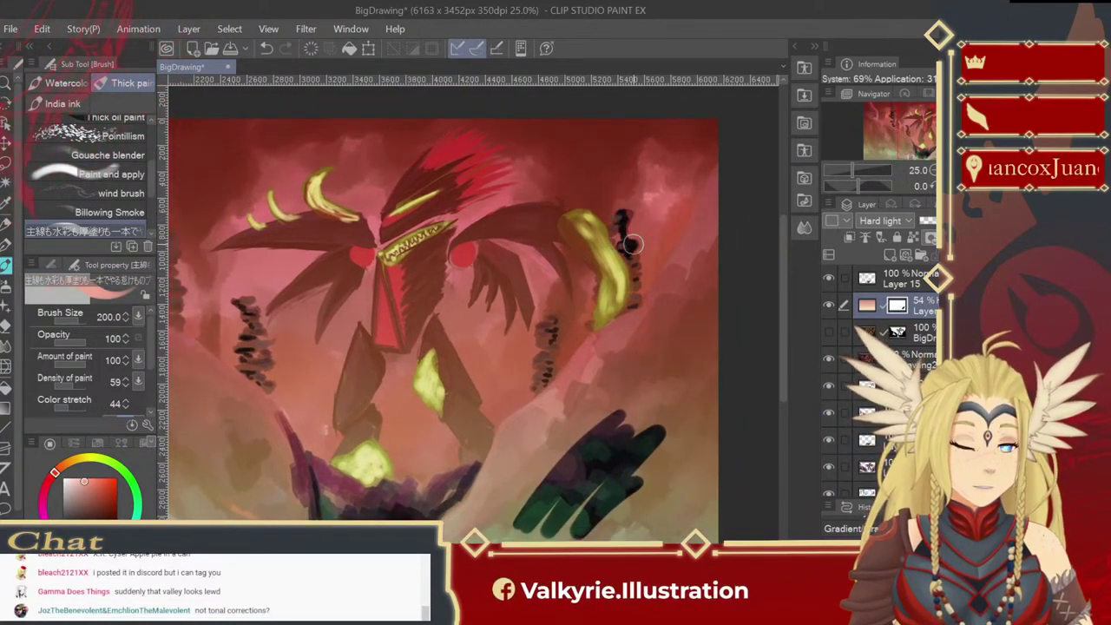
mouse_move(632, 276)
mouse_down()
mouse_move(616, 314)
mouse_move(622, 273)
mouse_up()
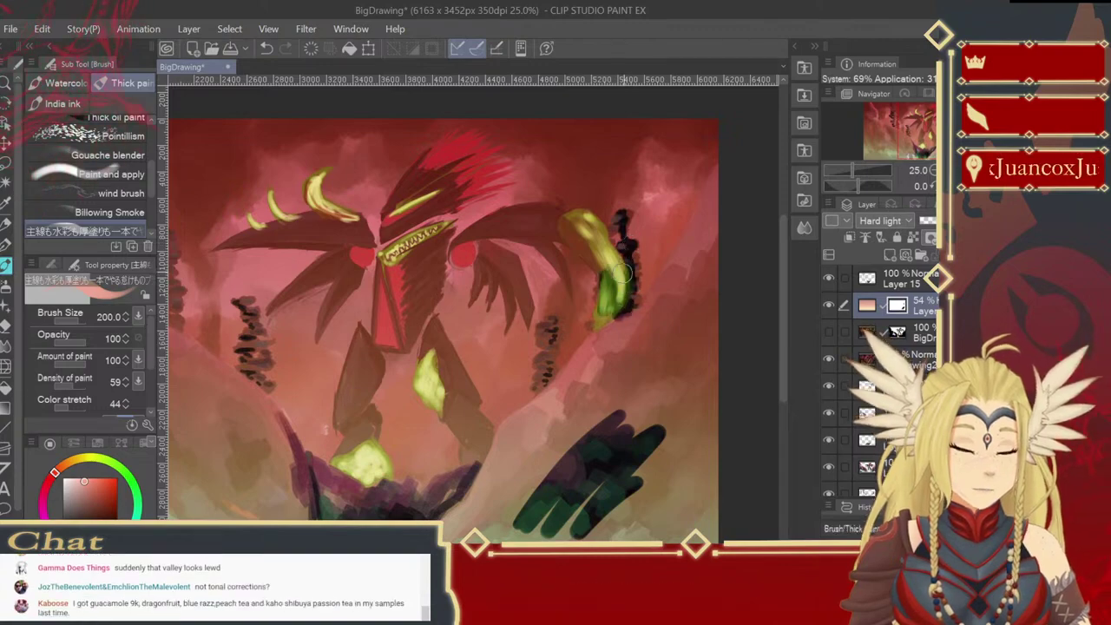
Step: Load the selection from the hidden BigDrawing layer's mask, invert it, and clear the gradient over the creature and hills on Layer 16's mask
ctrl+click(896, 334)
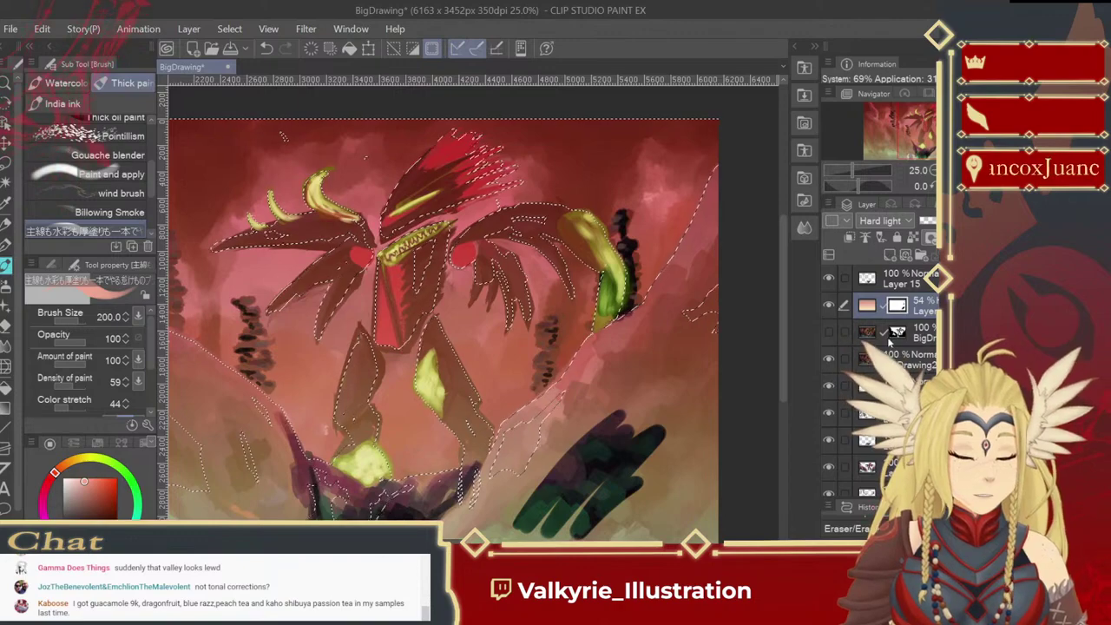
key(Delete)
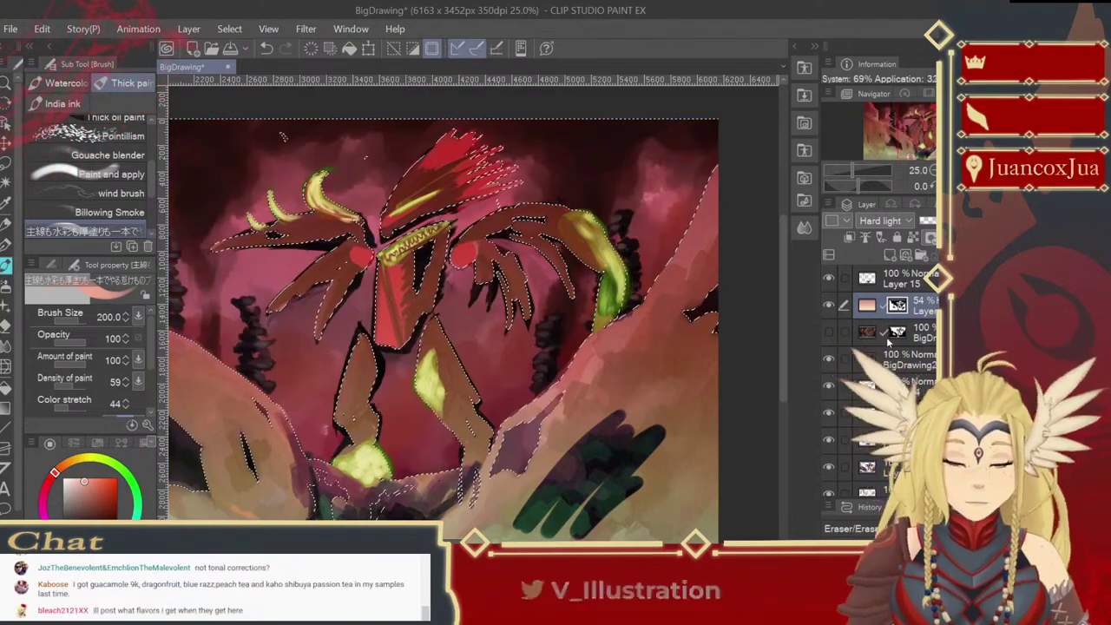
key(ctrl+z)
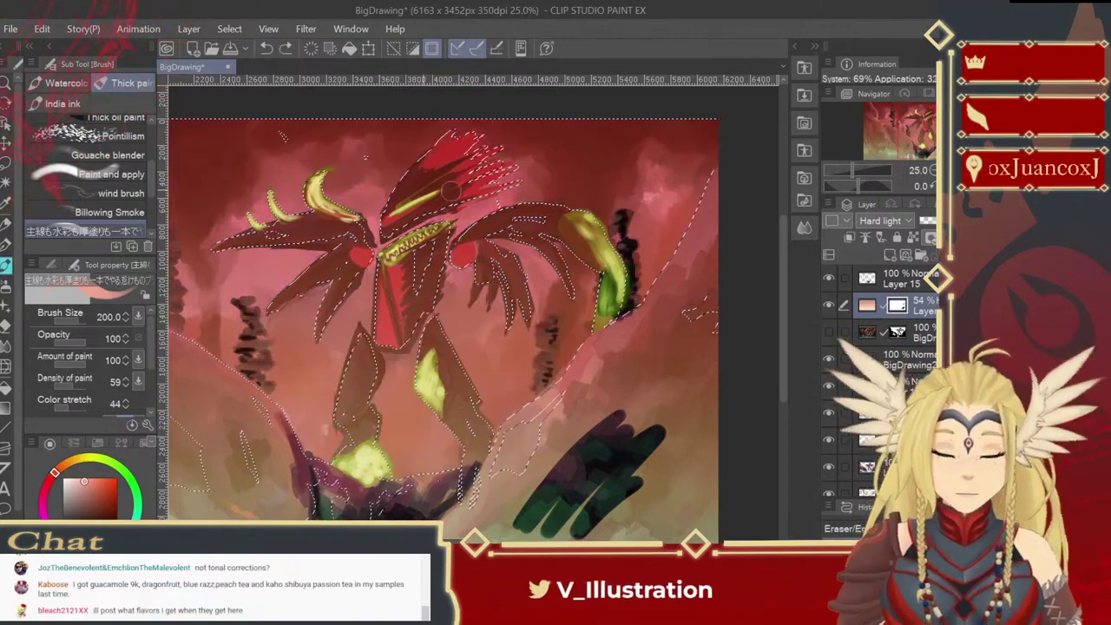
click(227, 31)
click(293, 101)
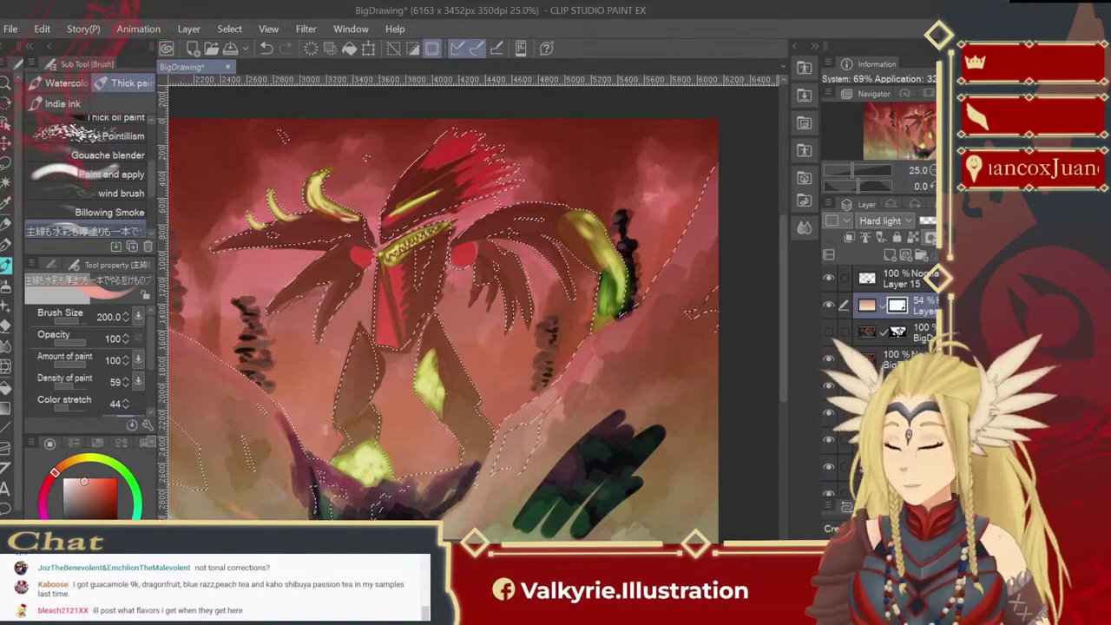
key(Delete)
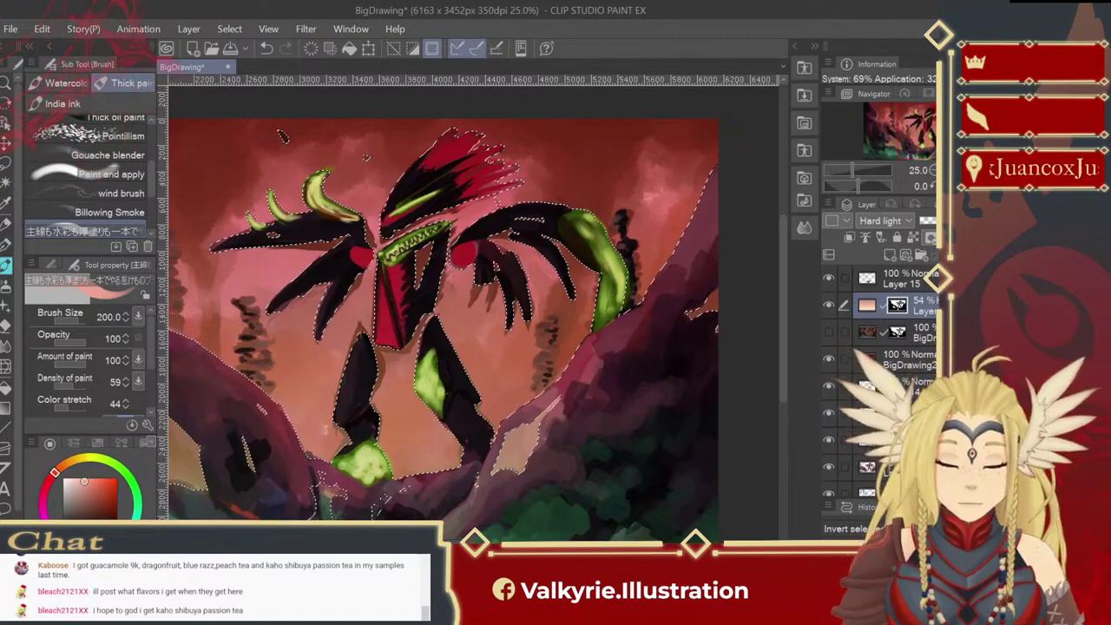
Step: Deselect and erase the leftover gradient patches on the right hillside and the creature's body
key(ctrl+d)
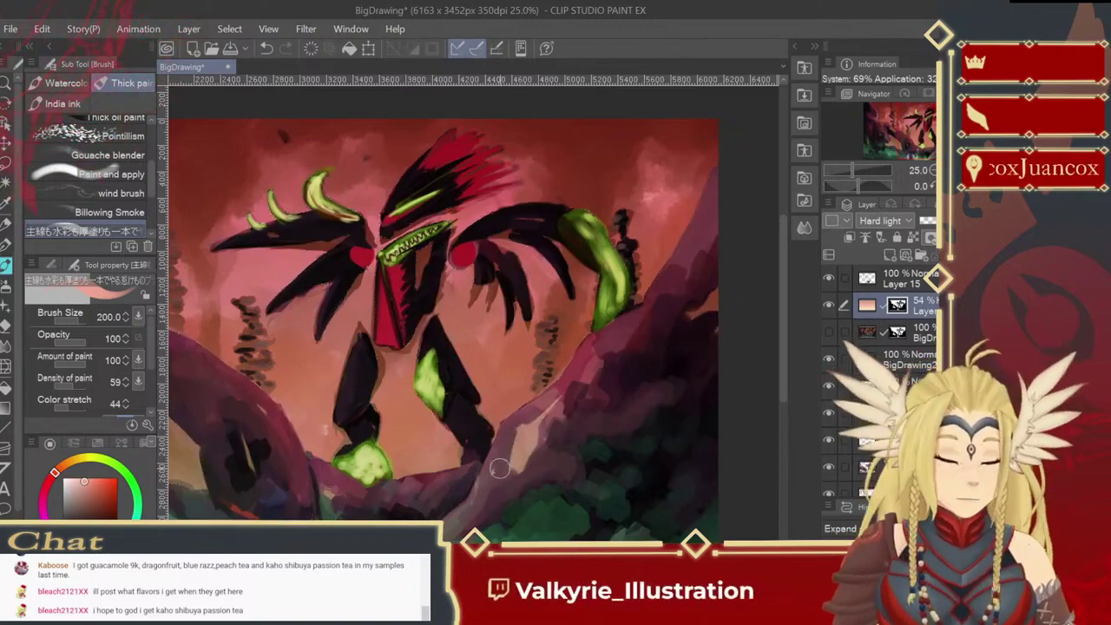
drag(542, 415, 507, 454)
drag(675, 323, 688, 338)
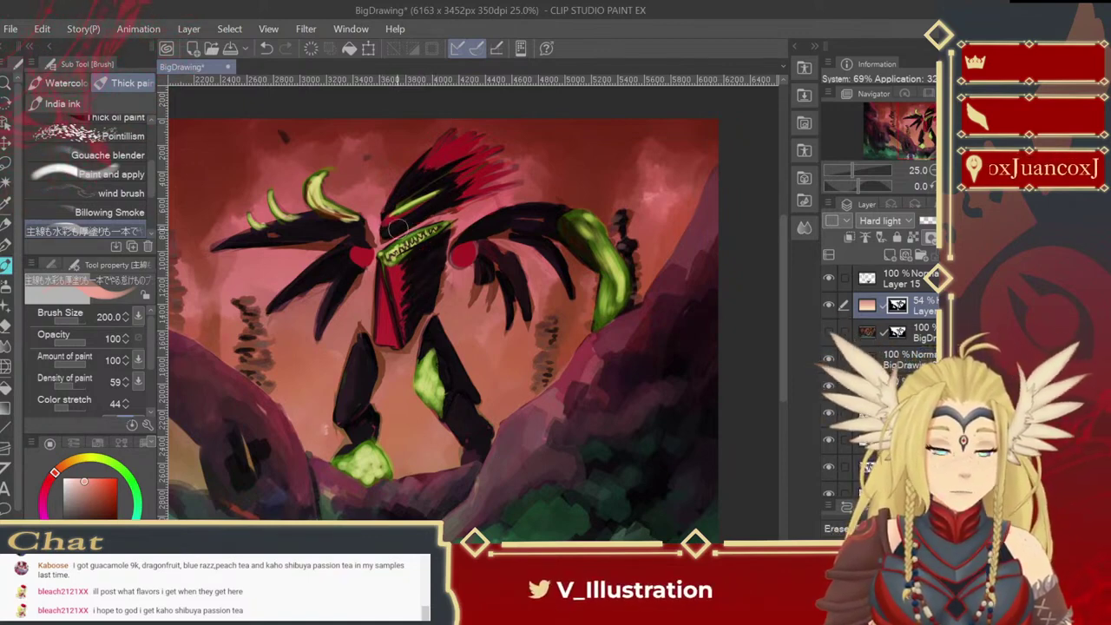
Step: Lower the gradient layer's opacity to 17% and toggle its visibility to compare the effect
click(867, 305)
click(930, 221)
click(925, 220)
click(830, 306)
click(830, 305)
click(829, 305)
click(830, 305)
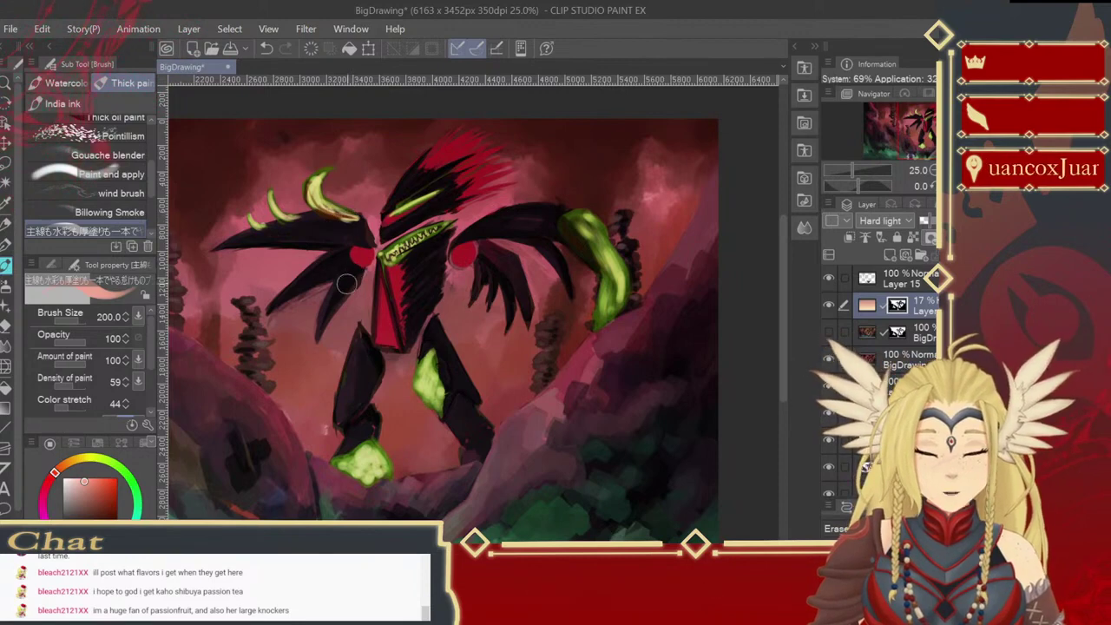
Step: Erase the remaining gradient tint from the rock pillars beside the creature and save the drawing
drag(350, 334, 523, 327)
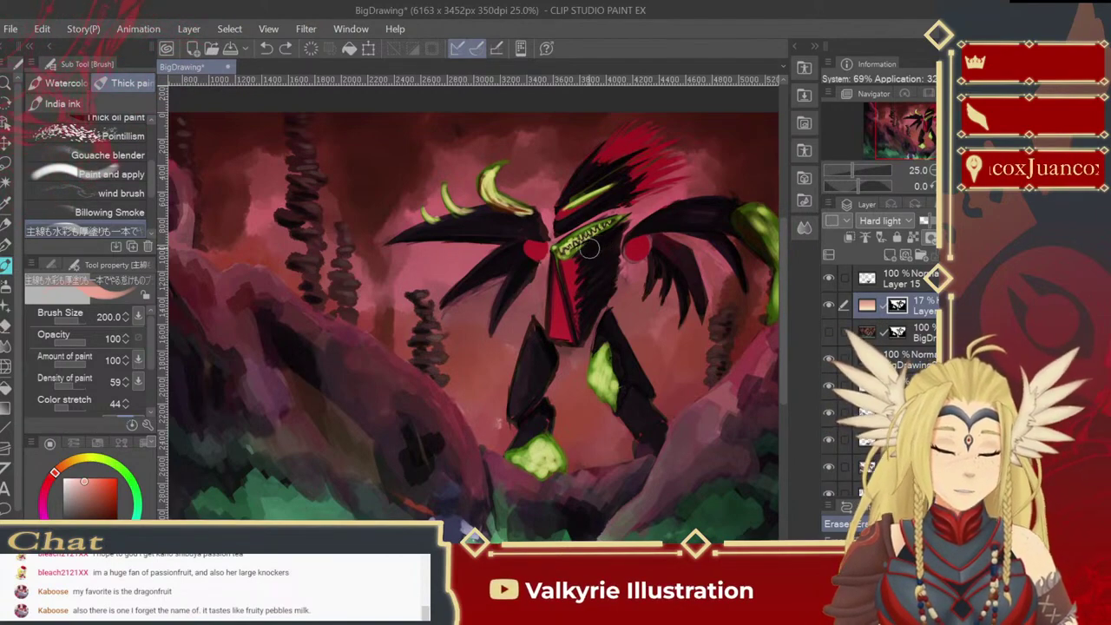
drag(431, 409, 491, 422)
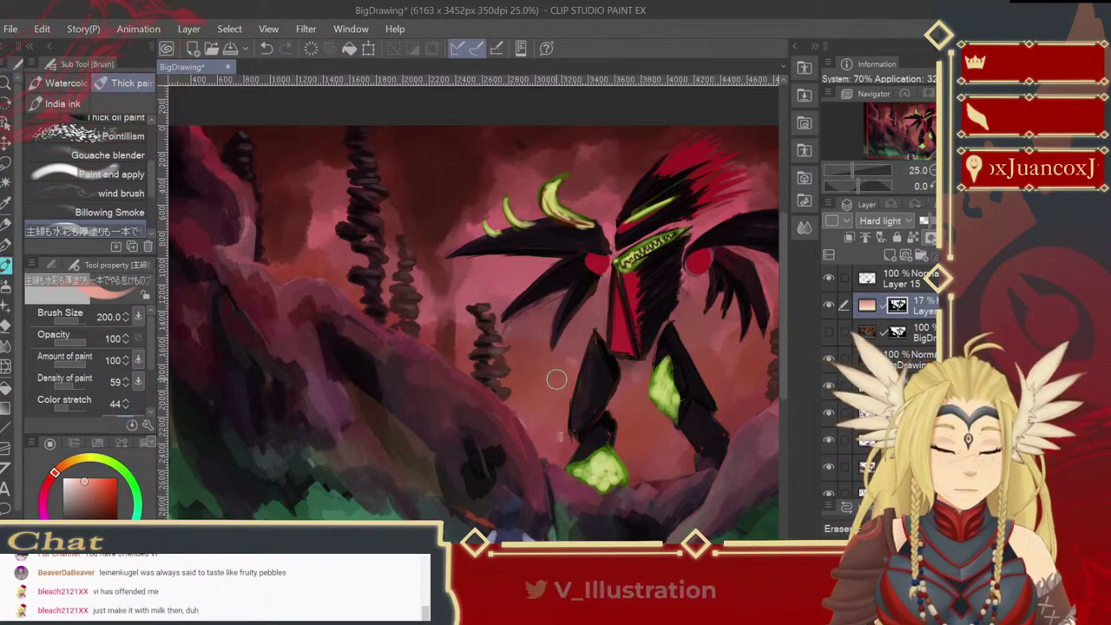
click(902, 280)
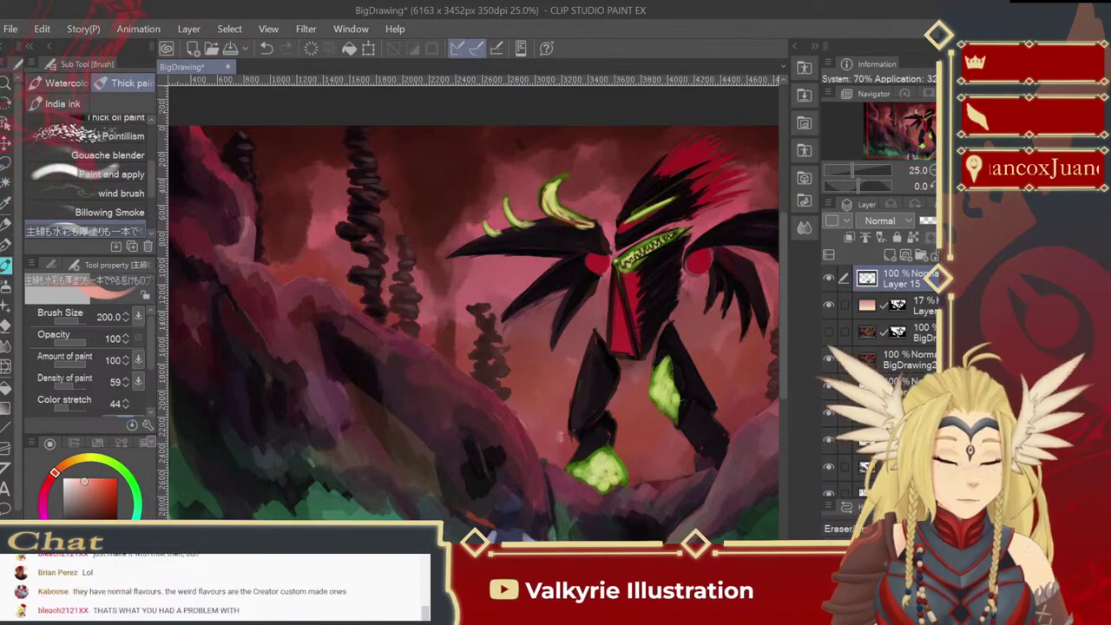
click(867, 306)
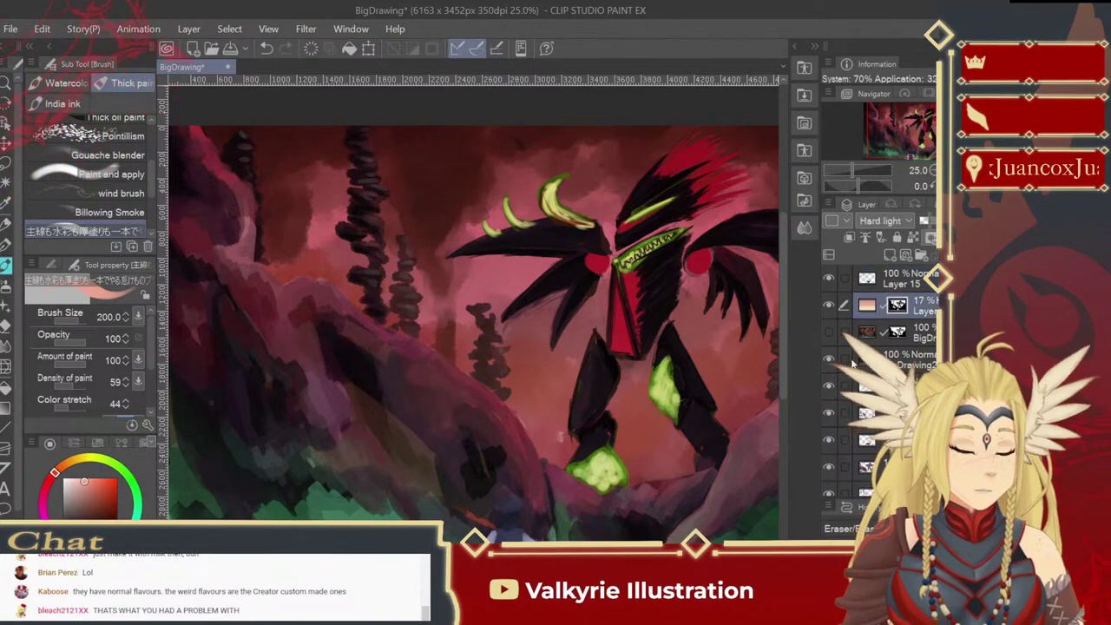
drag(640, 413, 473, 422)
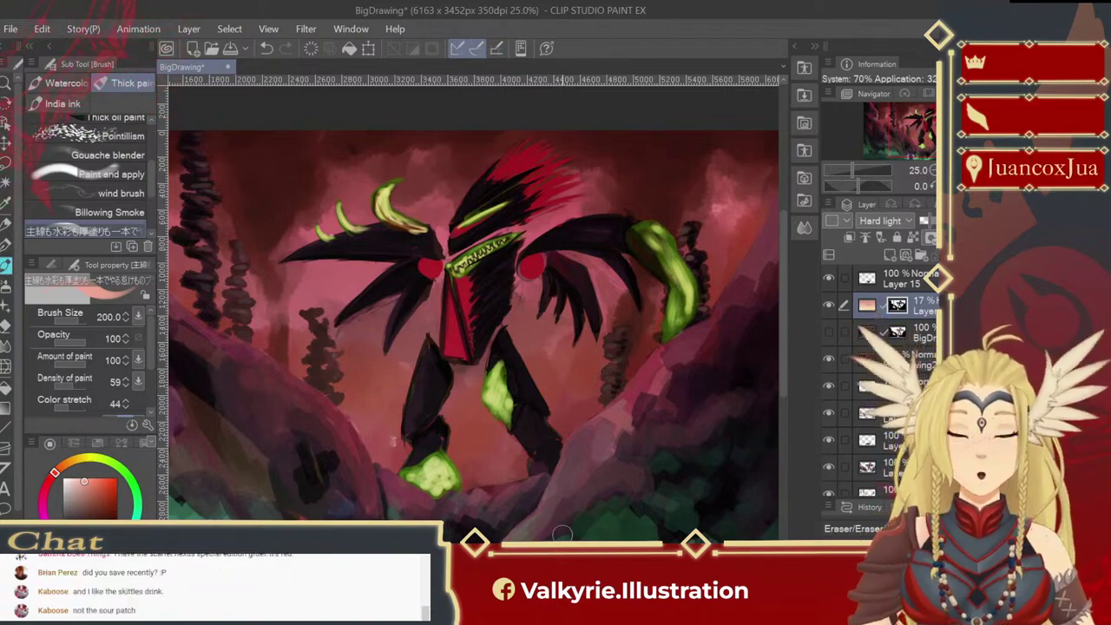
key(ctrl+s)
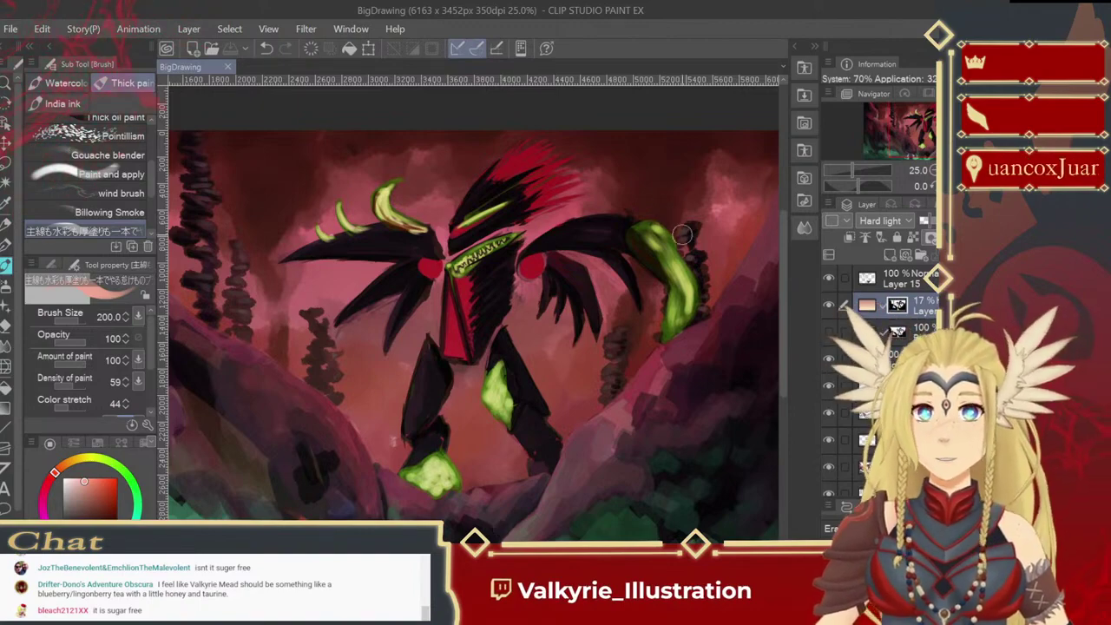
Step: Brush away parts of the Hard light layer's mask beside the creature's green arm at brush size 200
drag(688, 240, 700, 230)
drag(696, 334, 665, 342)
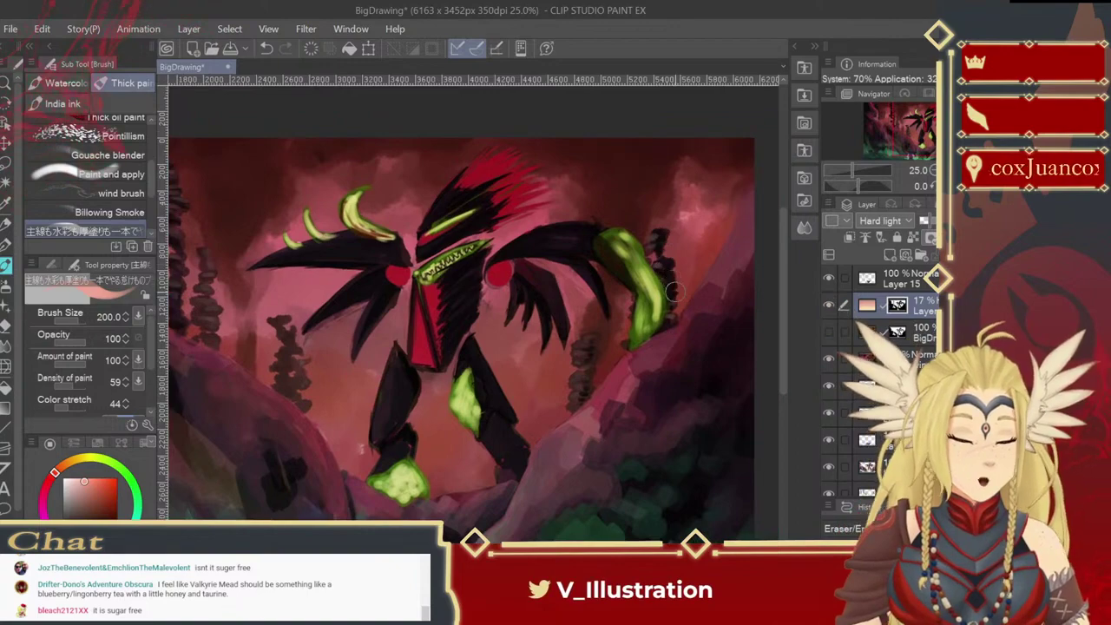
drag(684, 330, 709, 352)
mouse_move(625, 447)
mouse_down()
mouse_move(690, 324)
mouse_move(663, 441)
mouse_move(670, 461)
mouse_move(664, 470)
mouse_move(587, 435)
mouse_move(603, 468)
mouse_up()
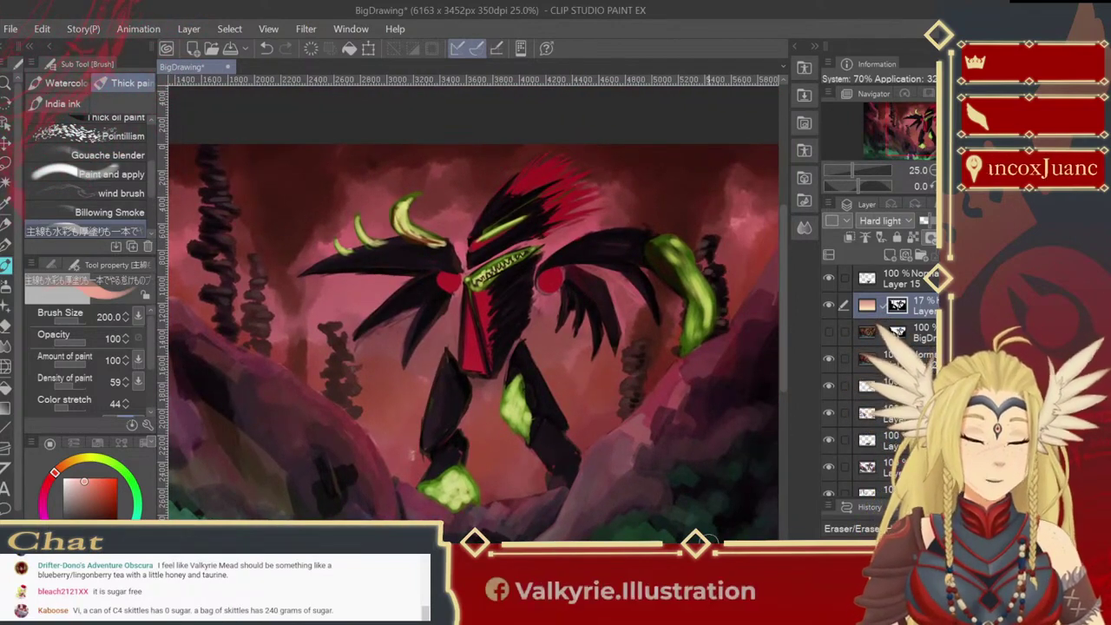
Step: Make Layer 15 the active layer and switch to the watercolor Squared Sketchy Brush
key(alt+bracketright)
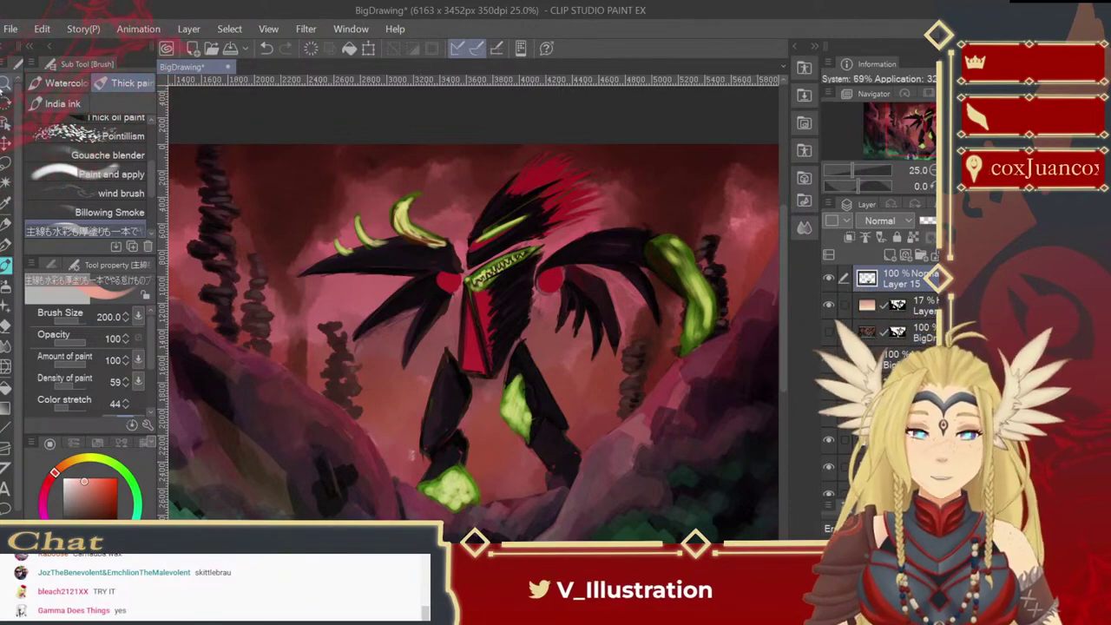
click(6, 82)
drag(612, 263, 638, 292)
drag(534, 321, 580, 357)
key(minus)
key(minus)
drag(632, 305, 604, 250)
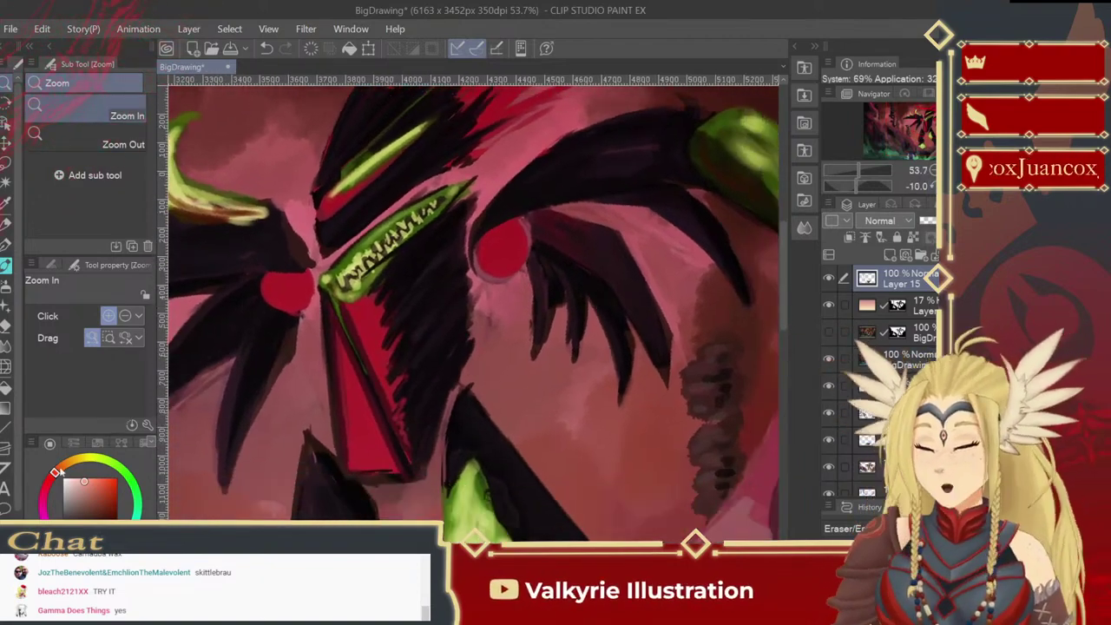
click(6, 268)
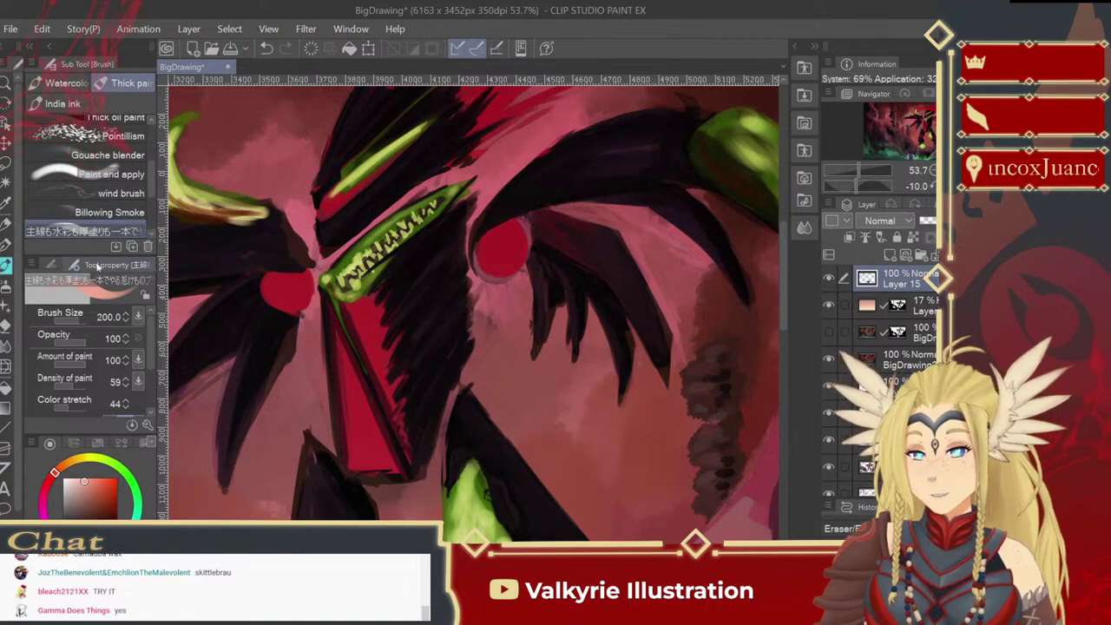
scroll(153, 201, down, 3)
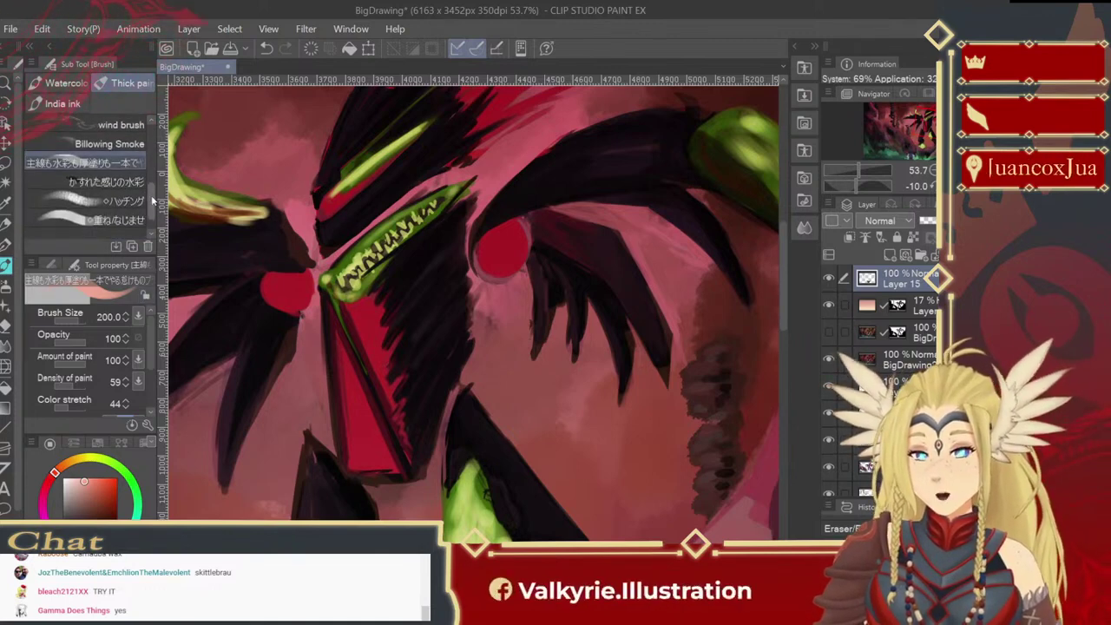
scroll(151, 195, up, 2)
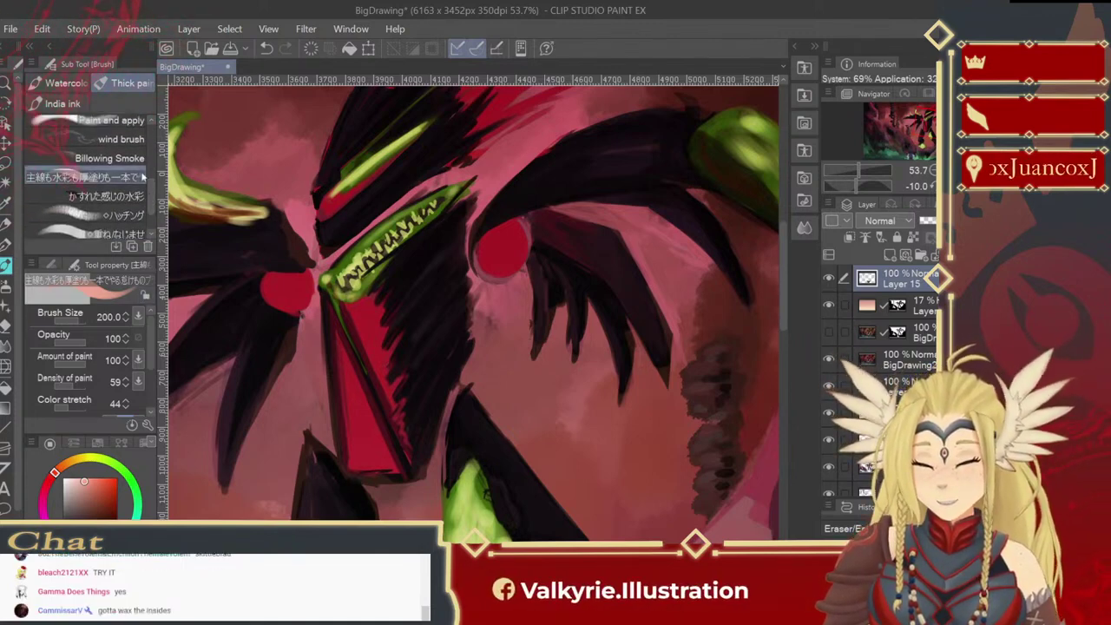
click(68, 102)
click(64, 82)
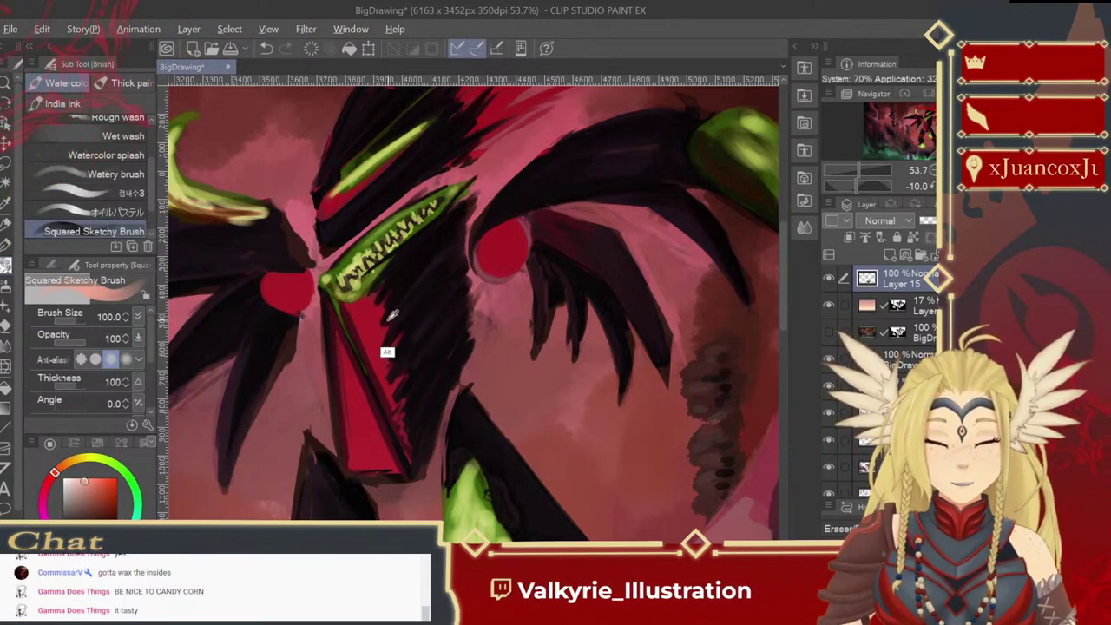
Step: Sample the red of the chest panel, darken it slightly and reduce the brush size to 20
alt+click(374, 368)
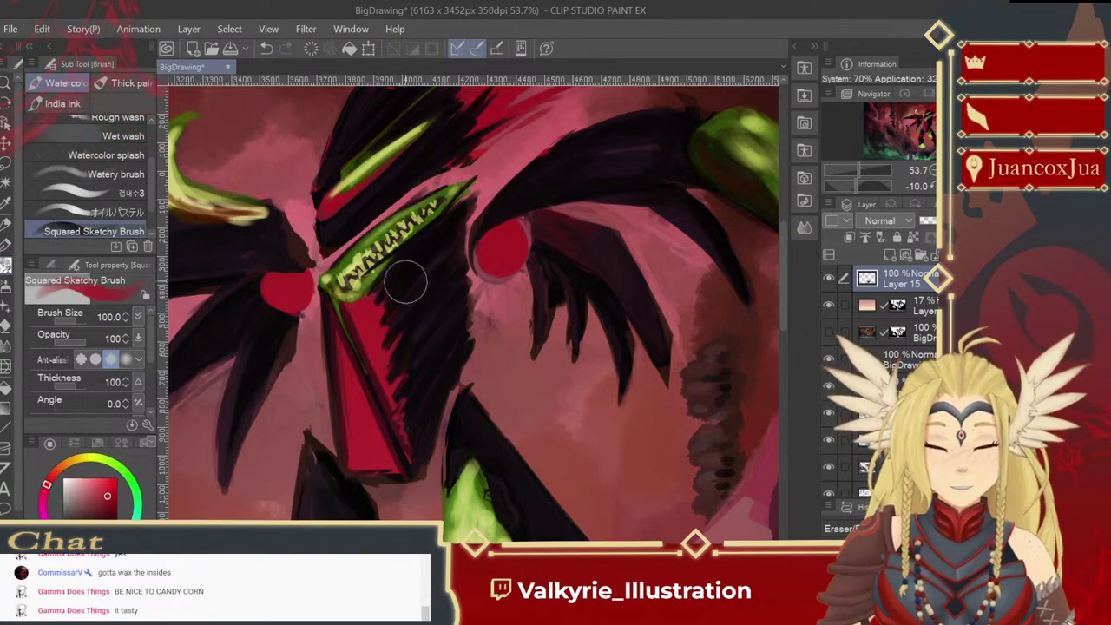
click(101, 499)
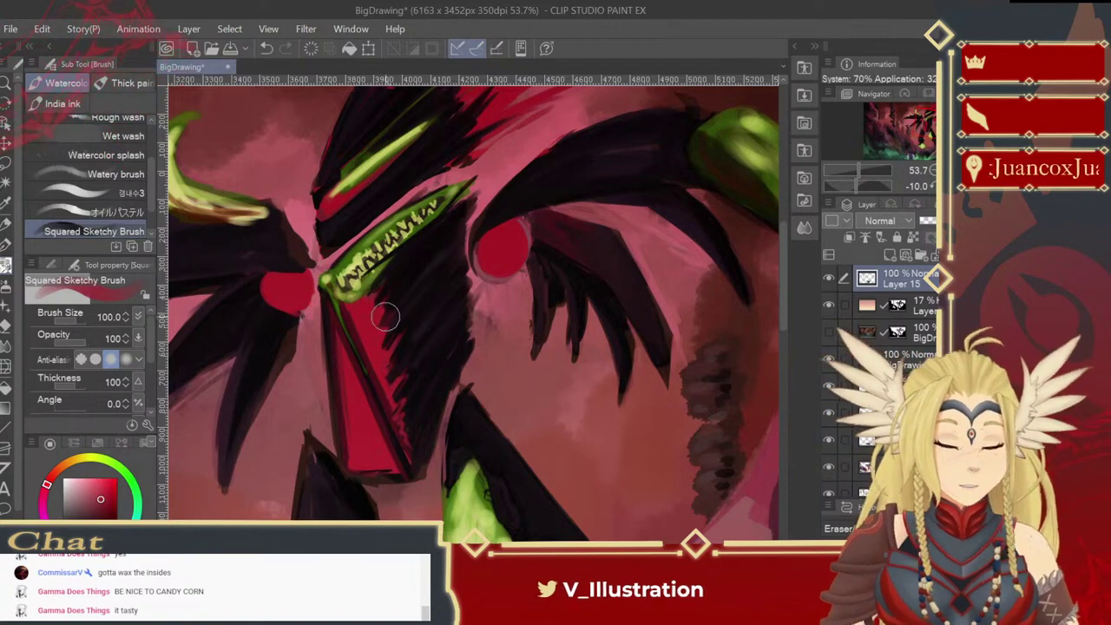
ctrl+alt+drag(419, 278, 384, 320)
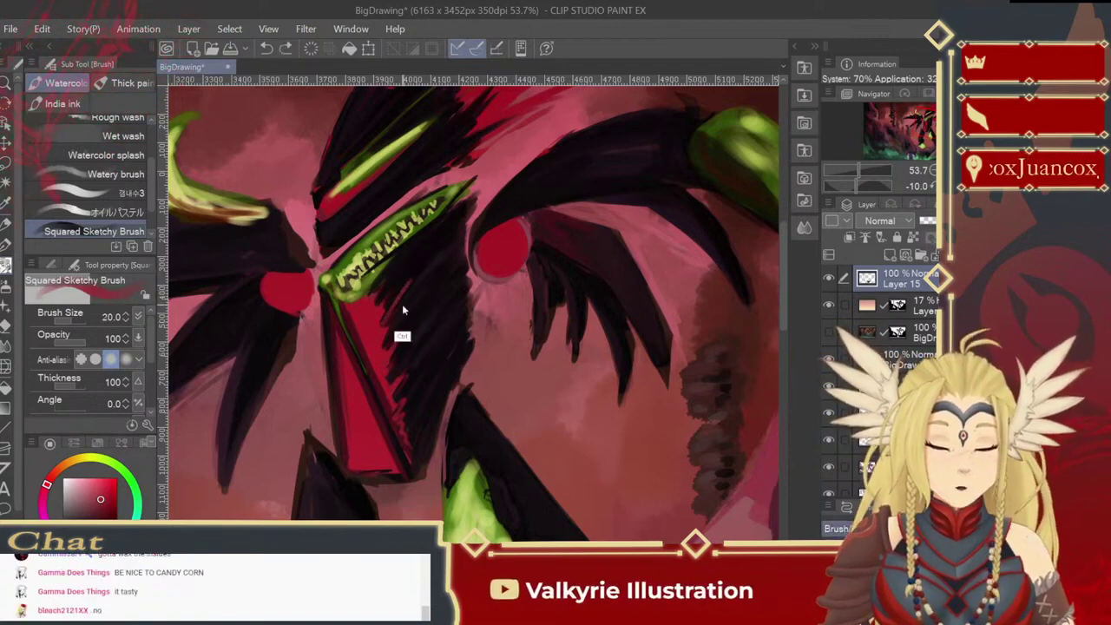
Step: Touch up the edges of the dark torso with a sampled dark purple, using brush sizes 20 and 30
alt+click(402, 320)
drag(454, 249, 441, 289)
alt+click(446, 252)
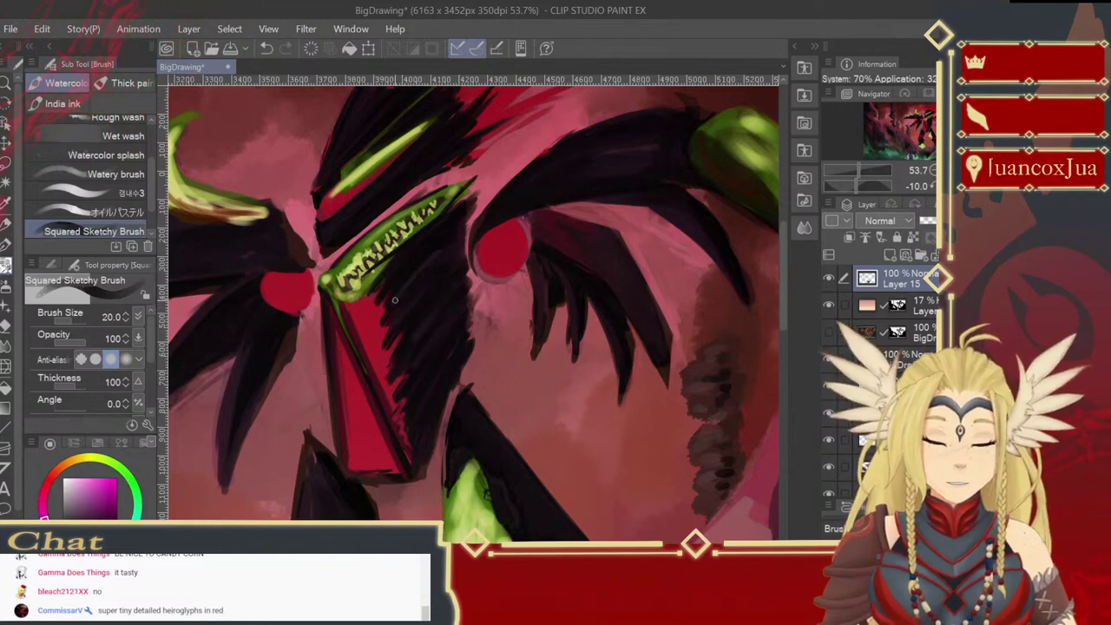
key(bracketright)
key(bracketright)
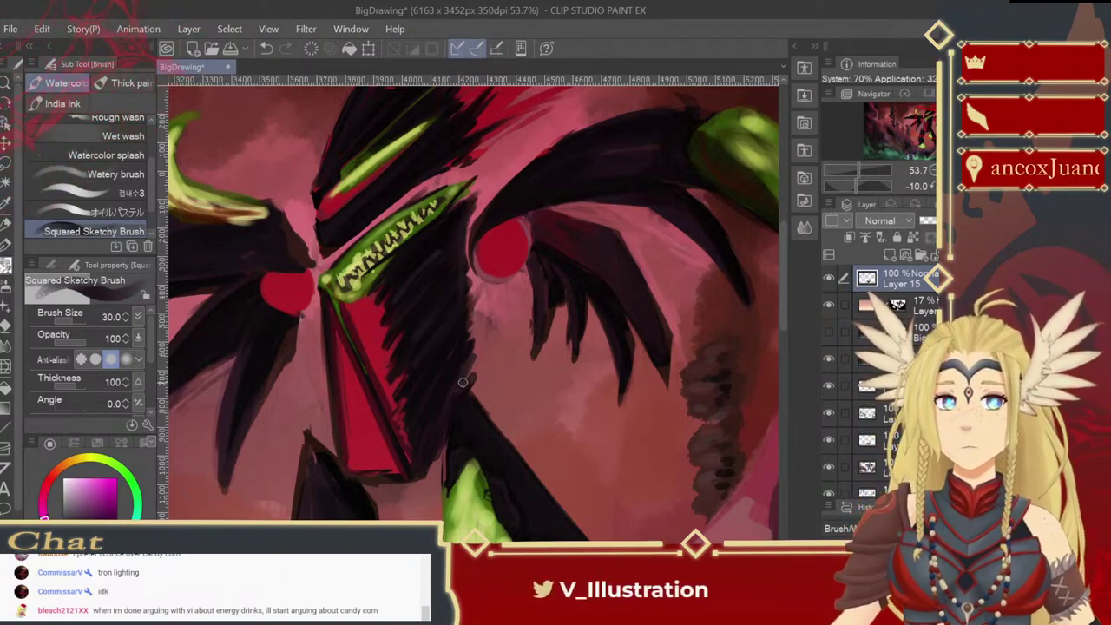
Step: Paint over the chest panel with its sampled red, using brush size 60 and size 20 for the lower edge
mouse_move(439, 385)
mouse_down()
mouse_move(476, 368)
mouse_move(513, 371)
mouse_move(491, 347)
mouse_move(486, 390)
mouse_move(504, 390)
mouse_move(475, 410)
mouse_move(465, 390)
mouse_up()
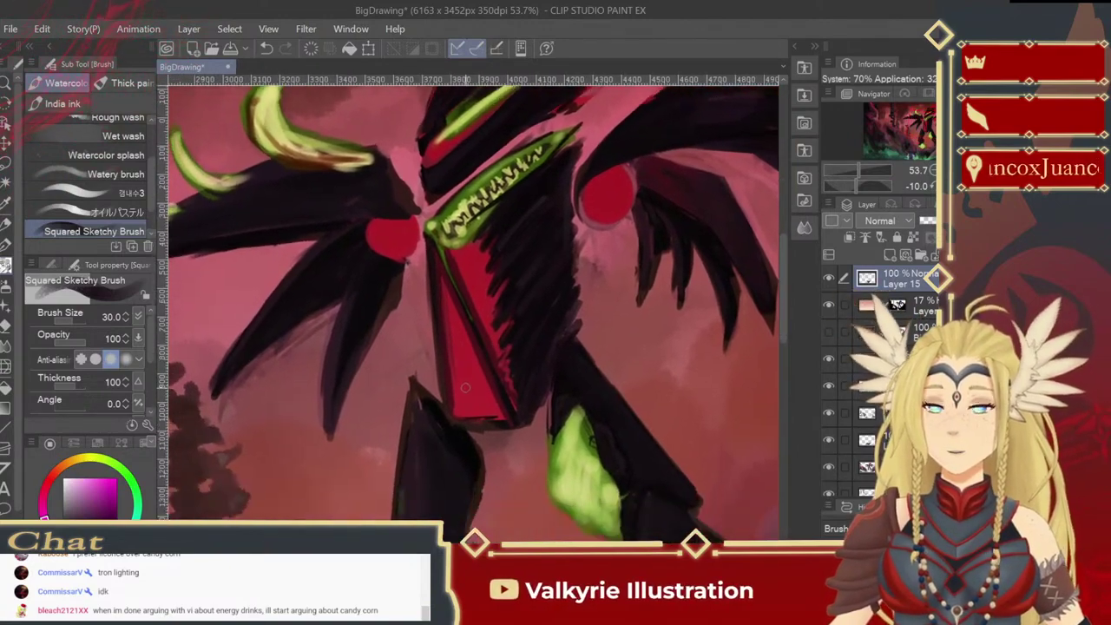
alt+click(465, 382)
key(])
key(])
key(])
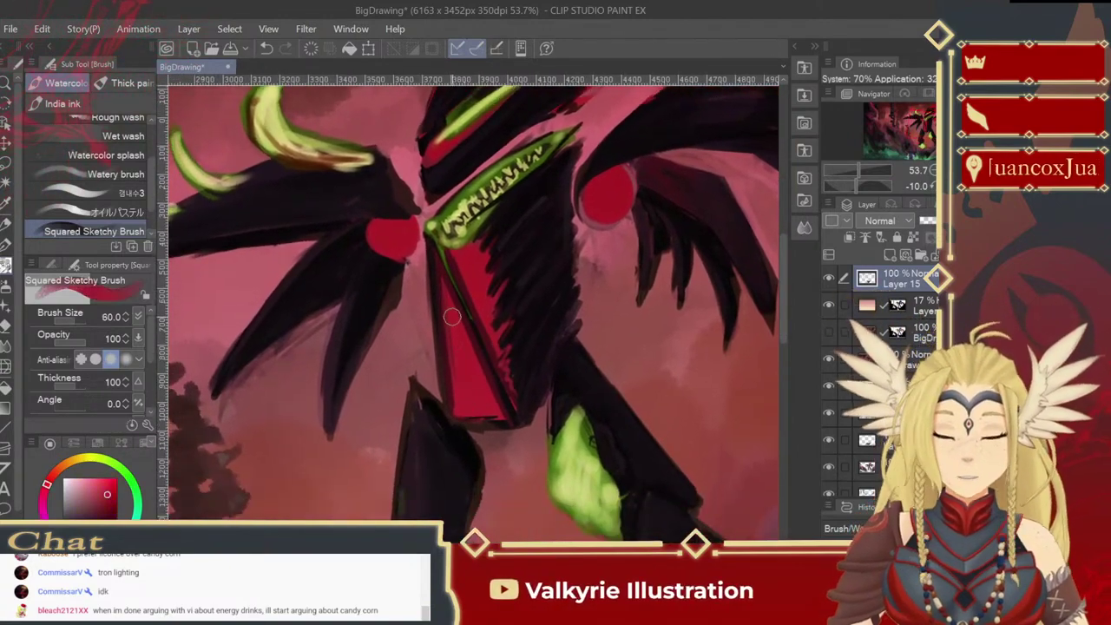
key(bracketleft)
key(bracketleft)
key(bracketleft)
key(bracketleft)
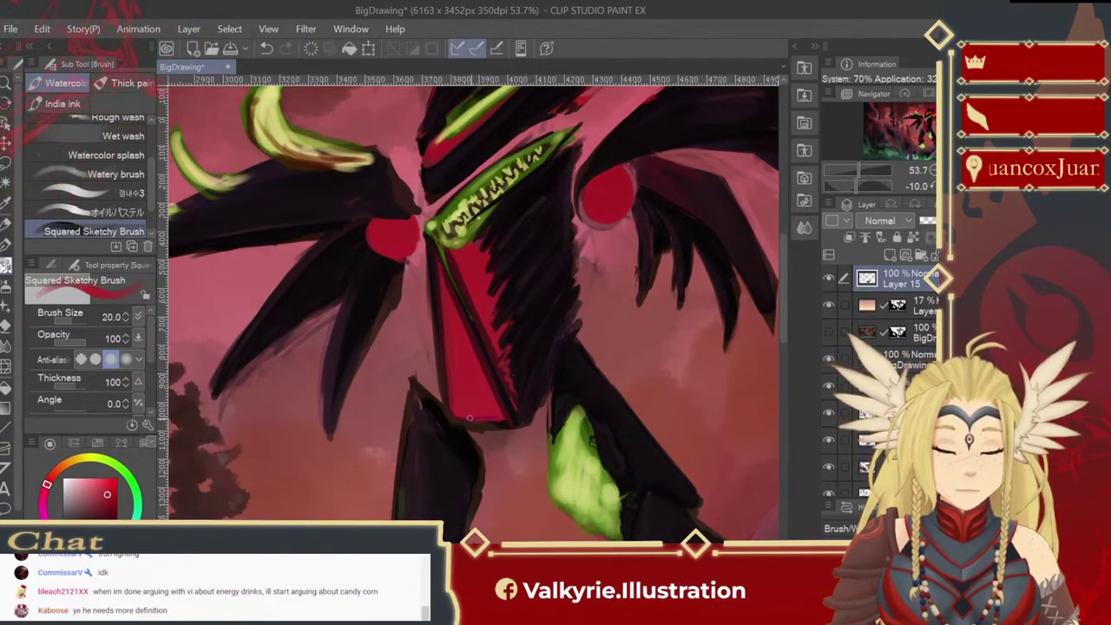
Step: Smooth the red chest panel with more red strokes, varying the brush size between 60, 40, 25 and 50
key(bracketright)
key(bracketright)
key(bracketright)
key(bracketright)
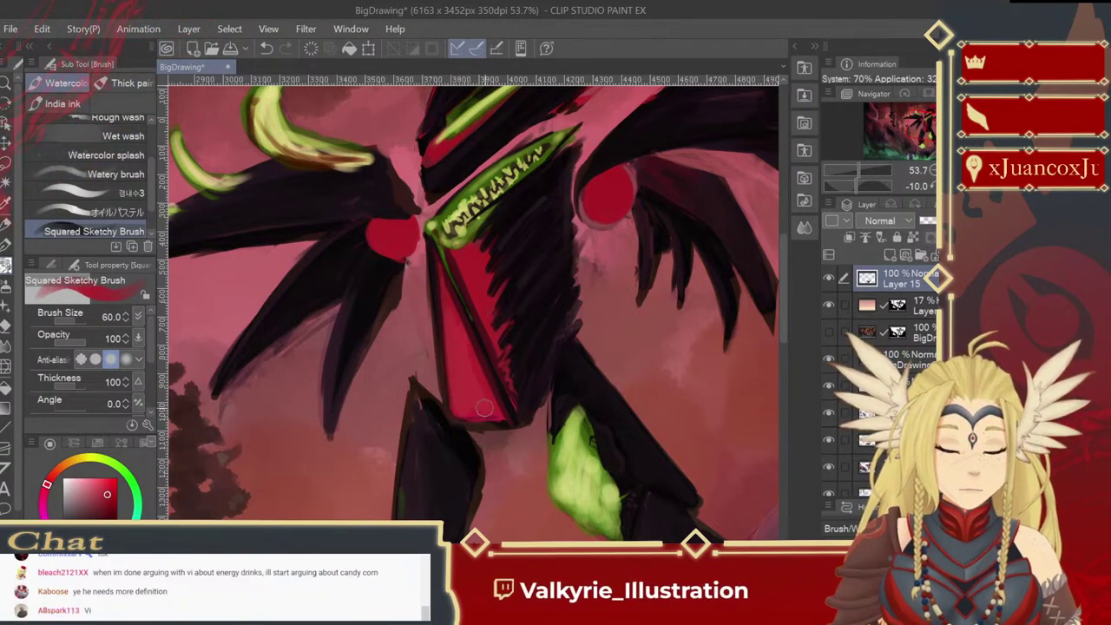
key(bracketleft)
key(bracketleft)
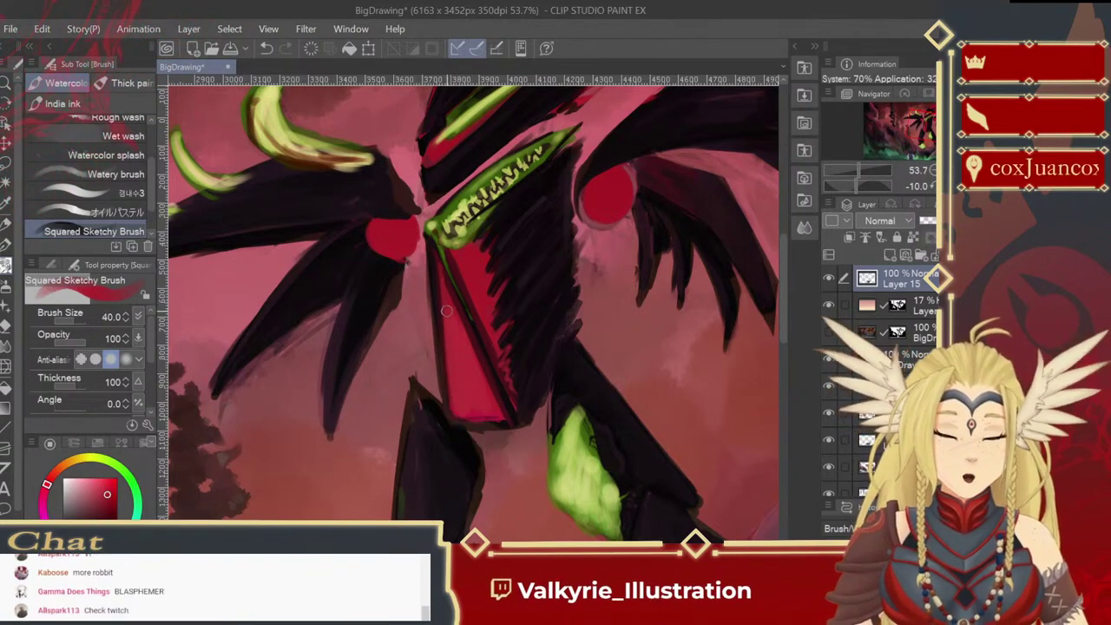
key(bracketleft)
key(bracketleft)
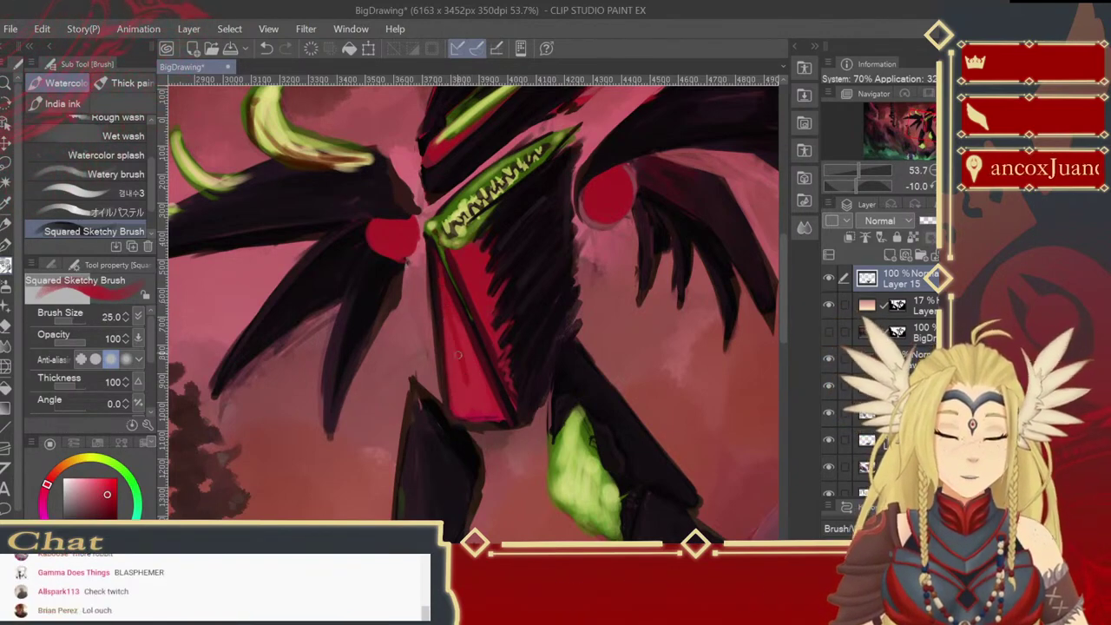
key(bracketright)
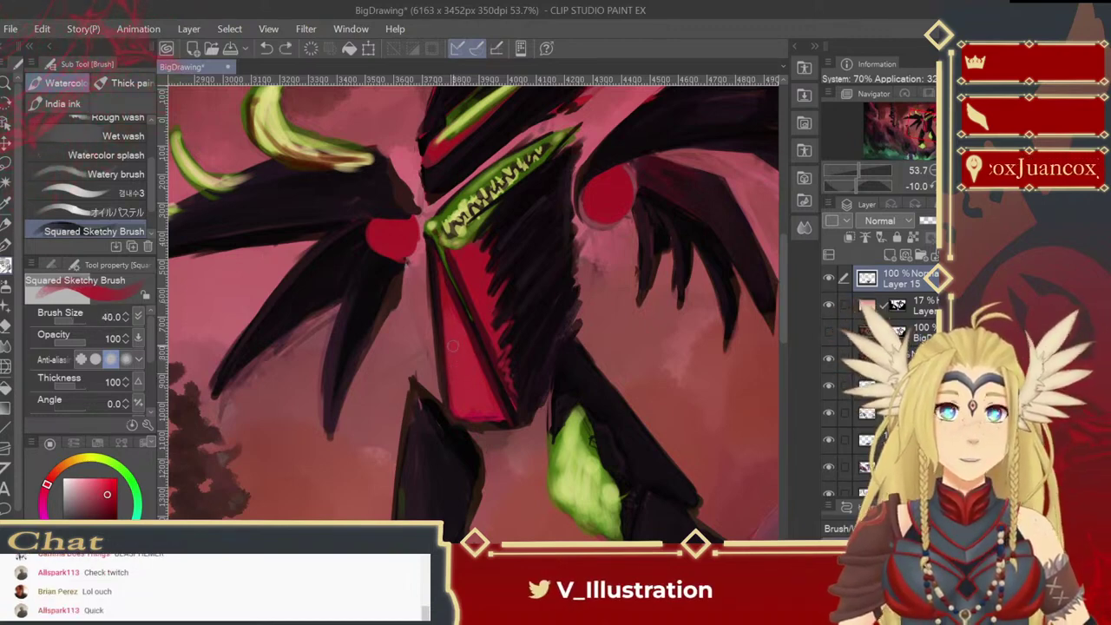
key(bracketright)
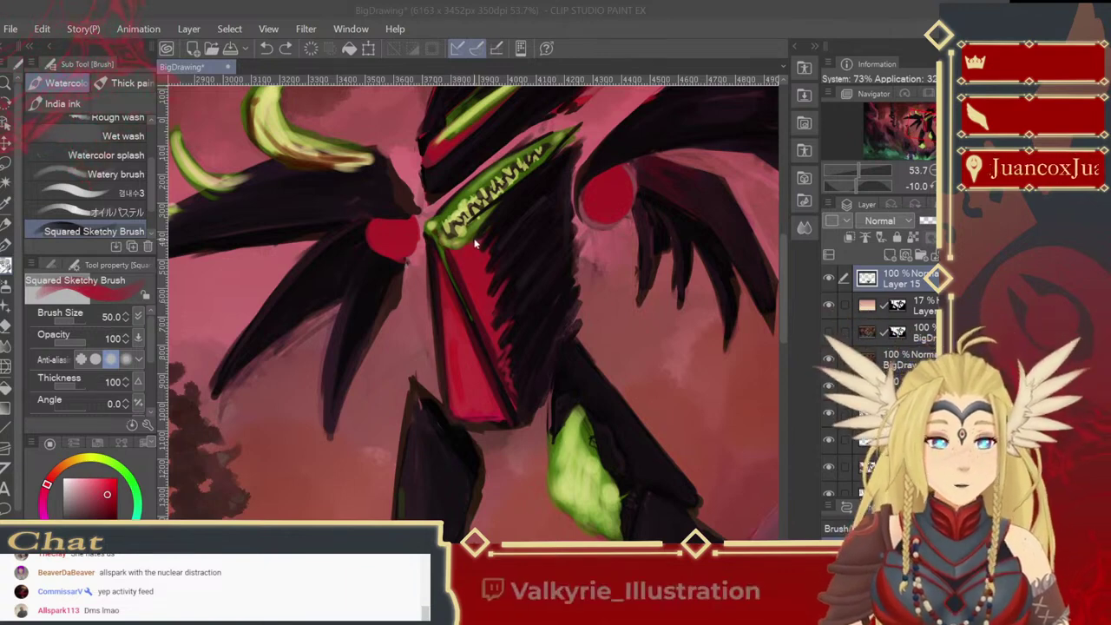
click(481, 301)
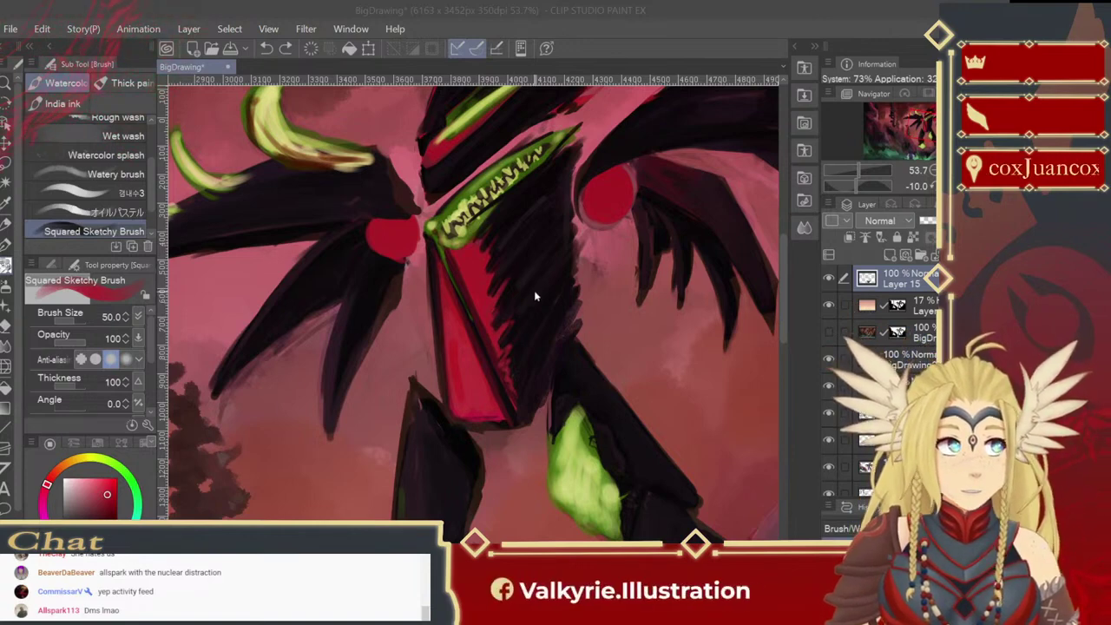
click(511, 296)
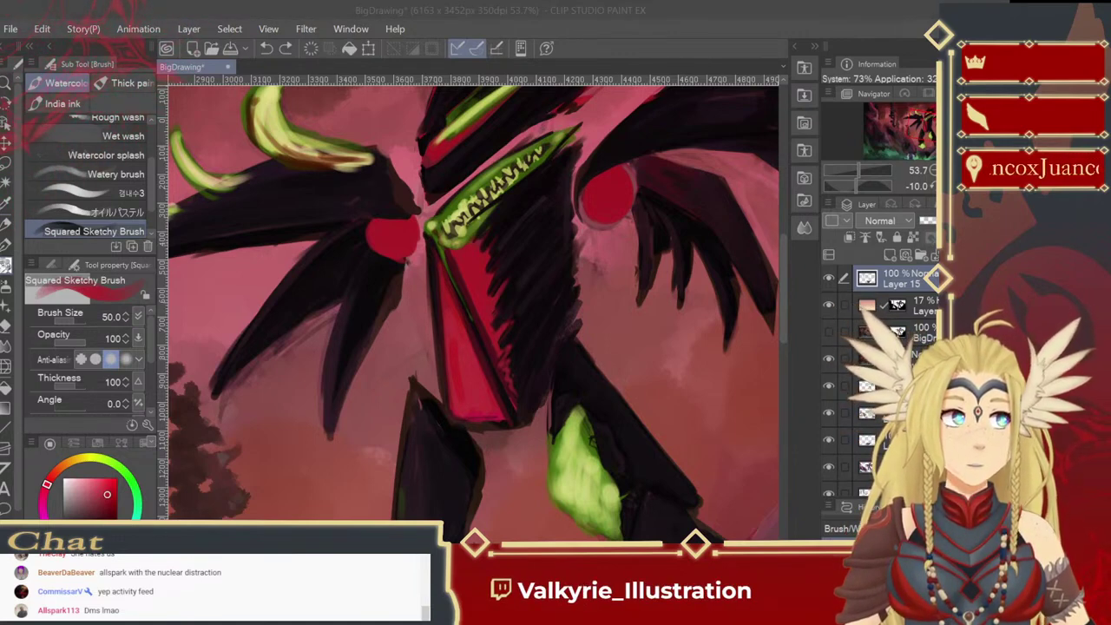
click(382, 255)
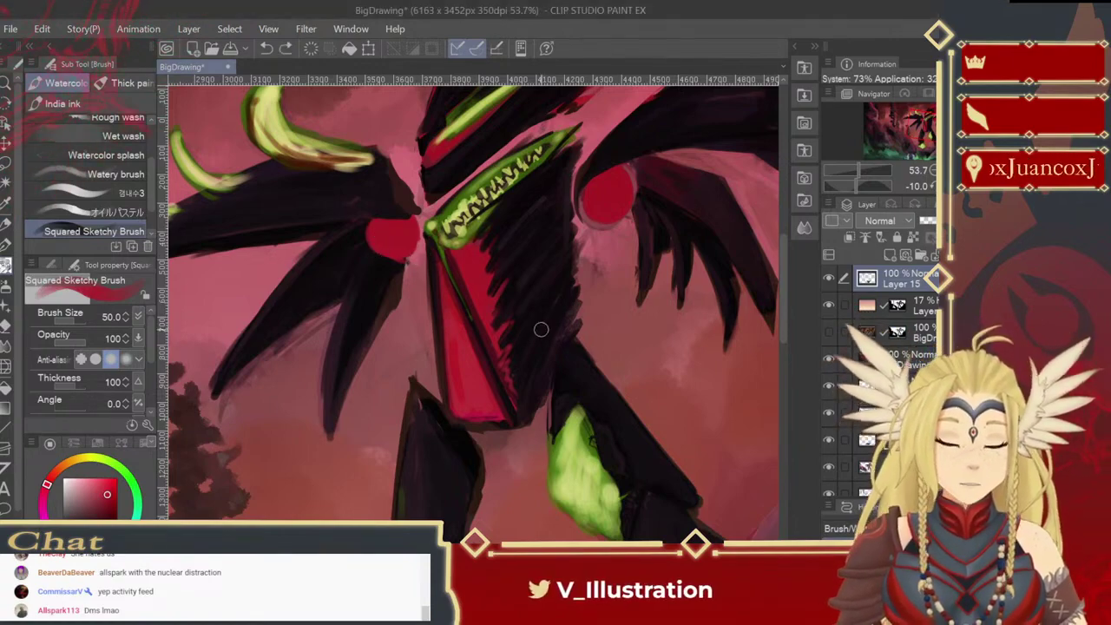
Step: Add a new raster layer above Layer 15 and set the brush to a light greyish red at size 20
drag(540, 328, 477, 415)
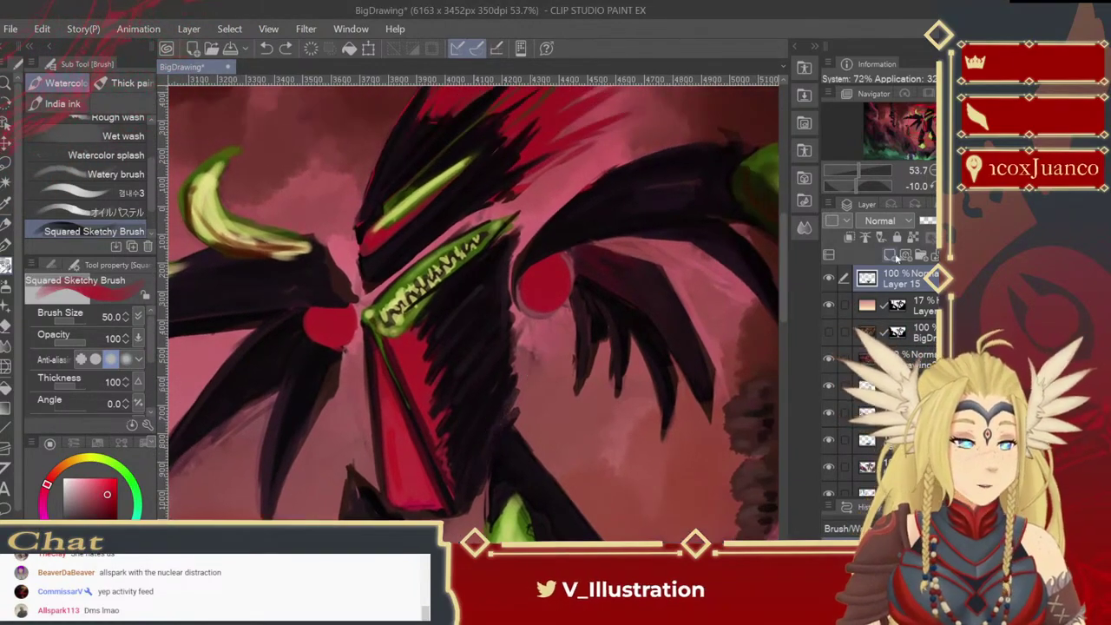
click(890, 255)
scroll(642, 299, down, 4)
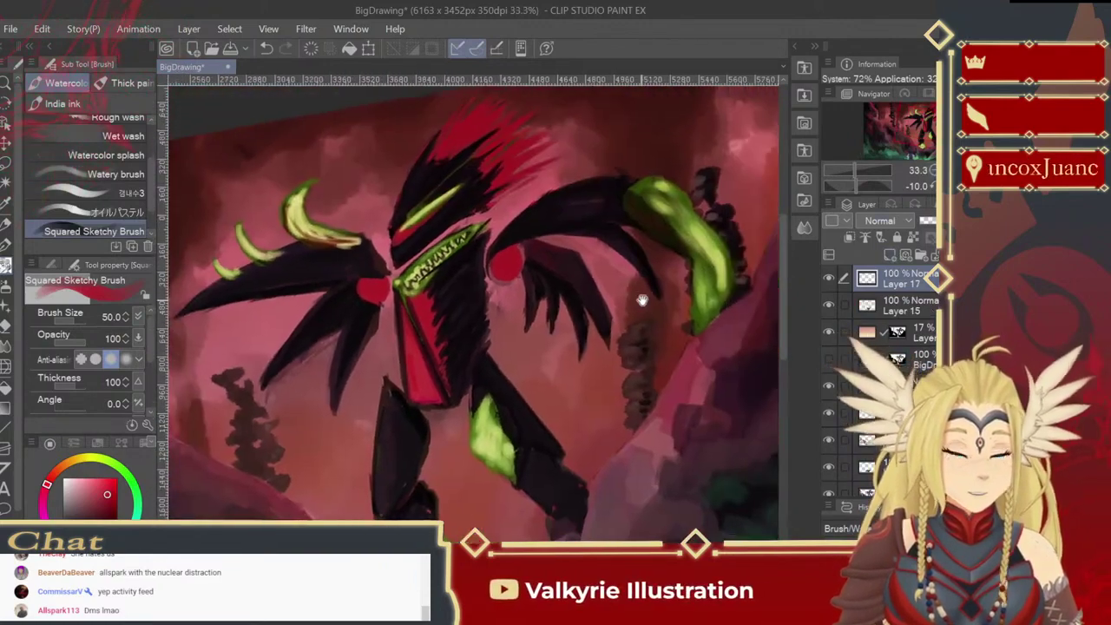
drag(643, 299, 630, 275)
key(asciicircum)
mouse_move(532, 405)
mouse_down()
mouse_move(538, 377)
mouse_move(544, 422)
mouse_up()
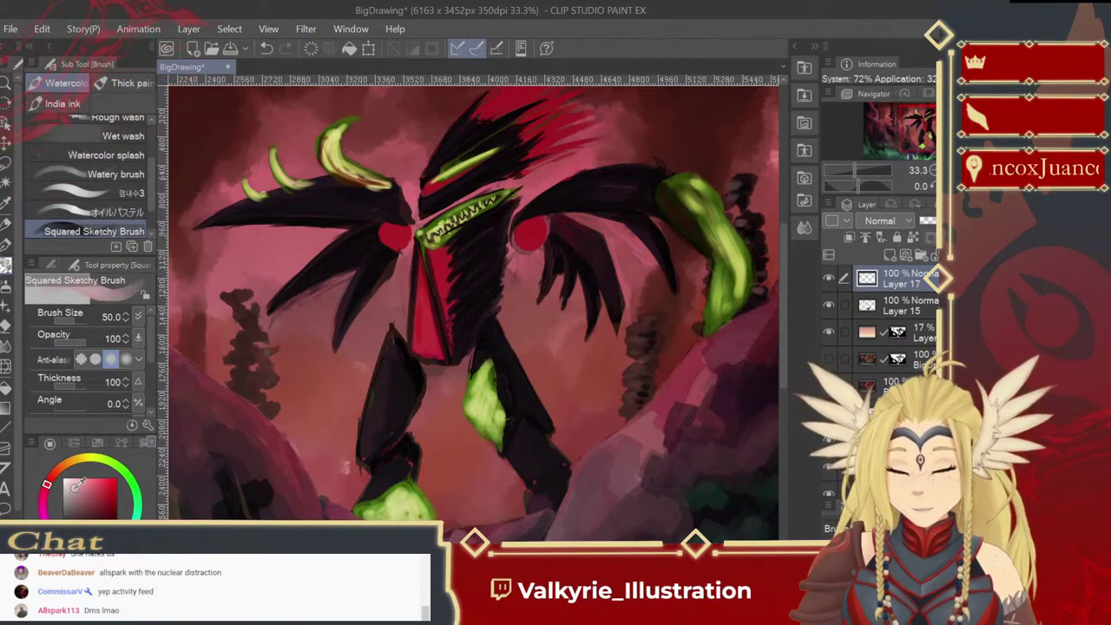
key(bracketleft)
key(bracketleft)
key(bracketleft)
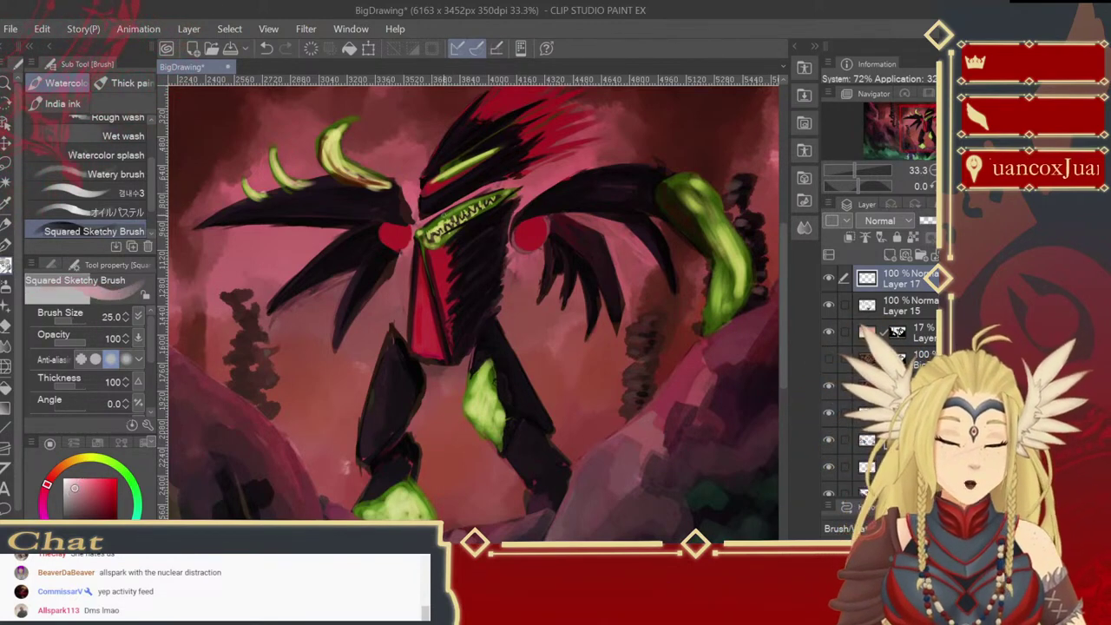
key(bracketleft)
key(bracketleft)
key(bracketright)
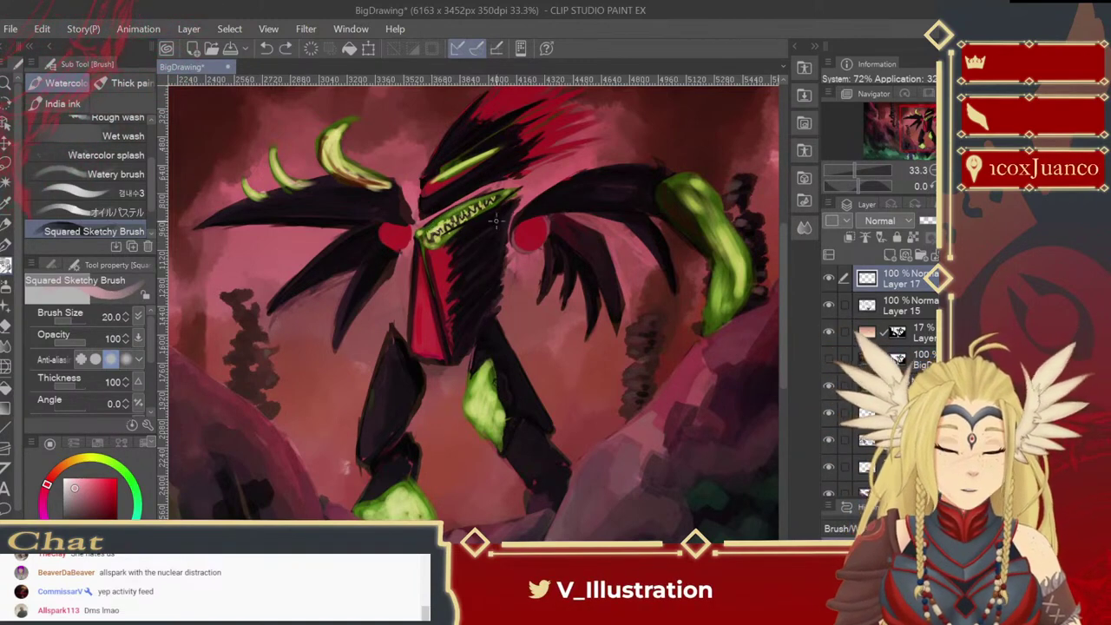
drag(424, 248, 451, 358)
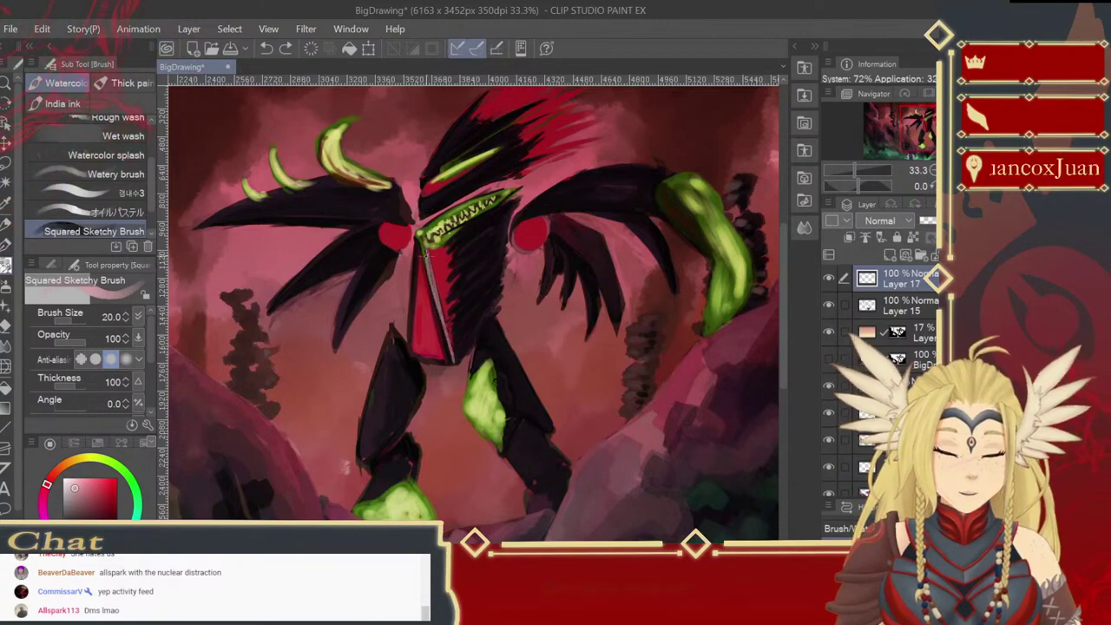
key(ctrl+z)
drag(418, 250, 411, 339)
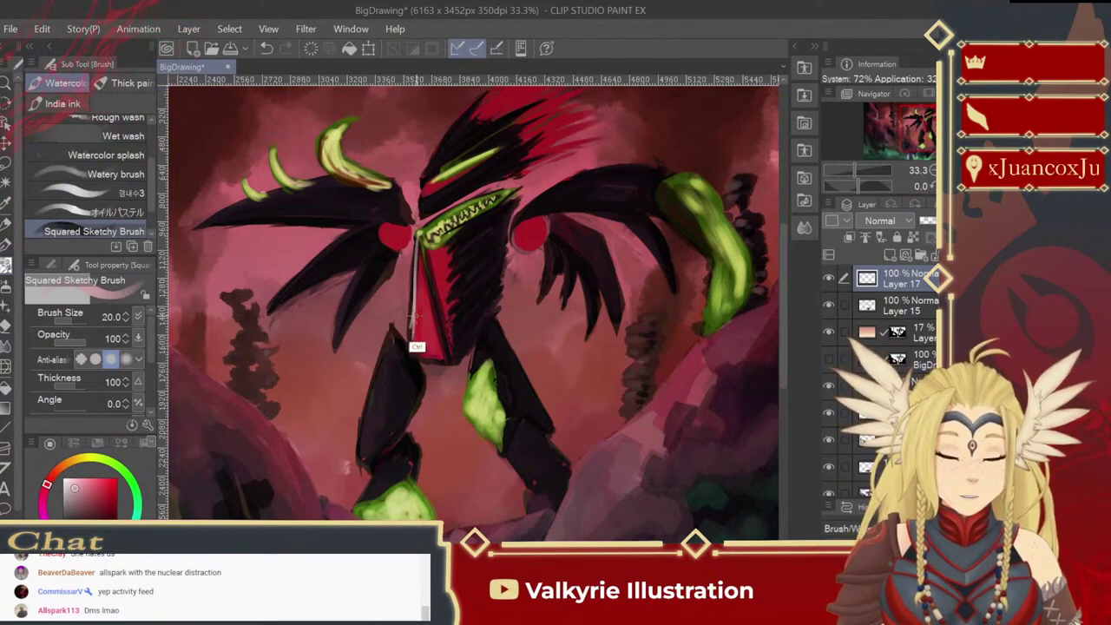
key(ctrl+z)
Step: Outline the red chest panel and the torso's right side with light greyish-red sketch lines
drag(418, 239, 409, 331)
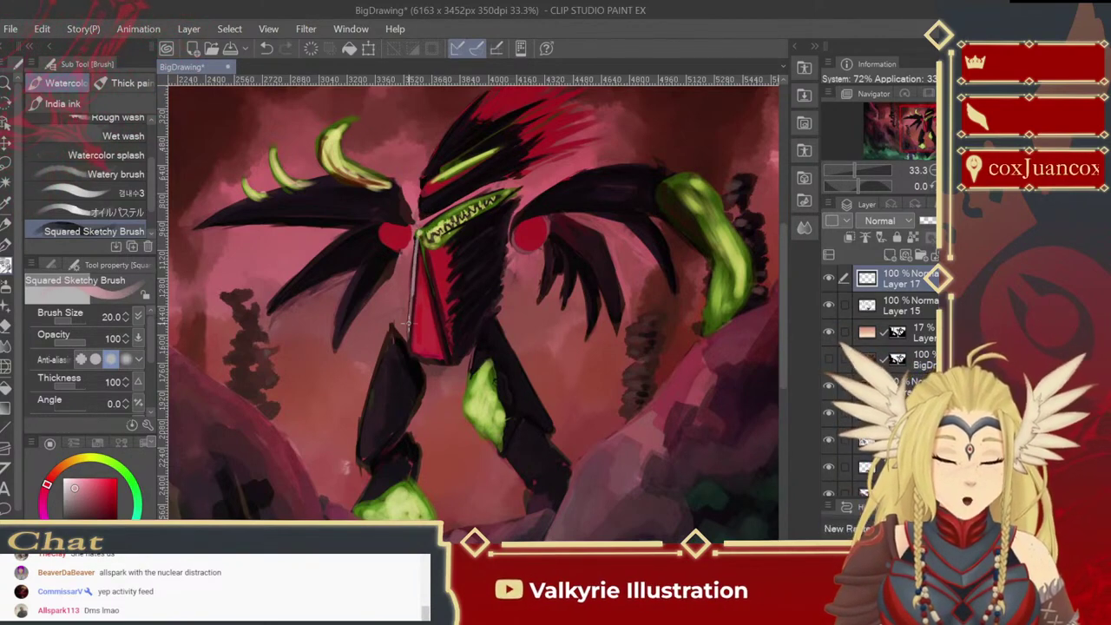
mouse_move(418, 238)
mouse_down()
mouse_move(444, 343)
mouse_move(450, 318)
mouse_move(449, 366)
mouse_move(491, 278)
mouse_up()
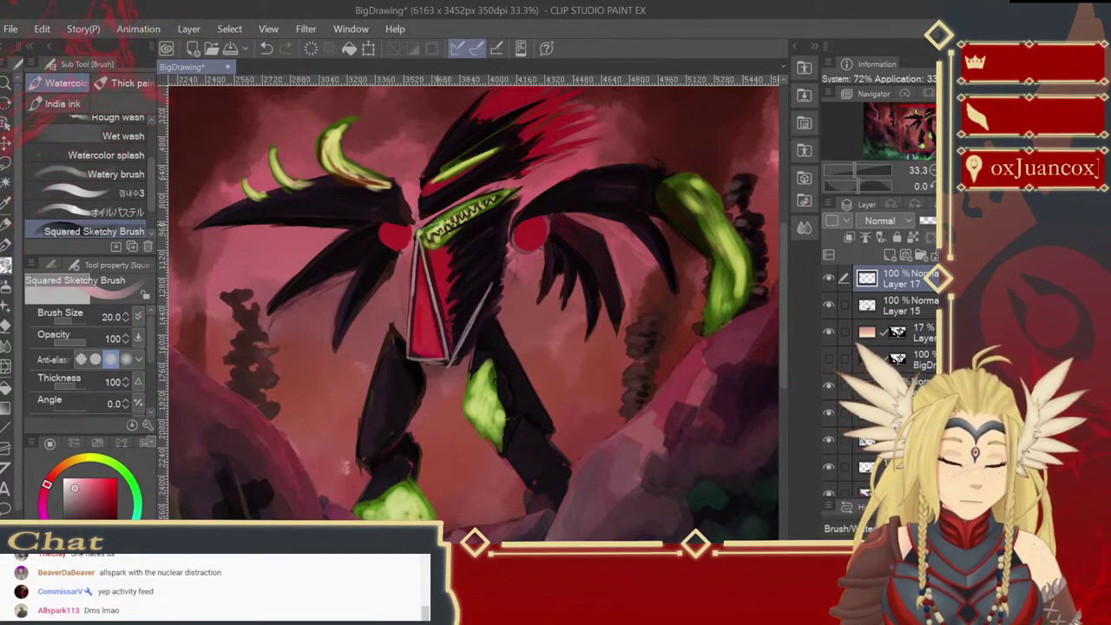
drag(502, 196, 491, 274)
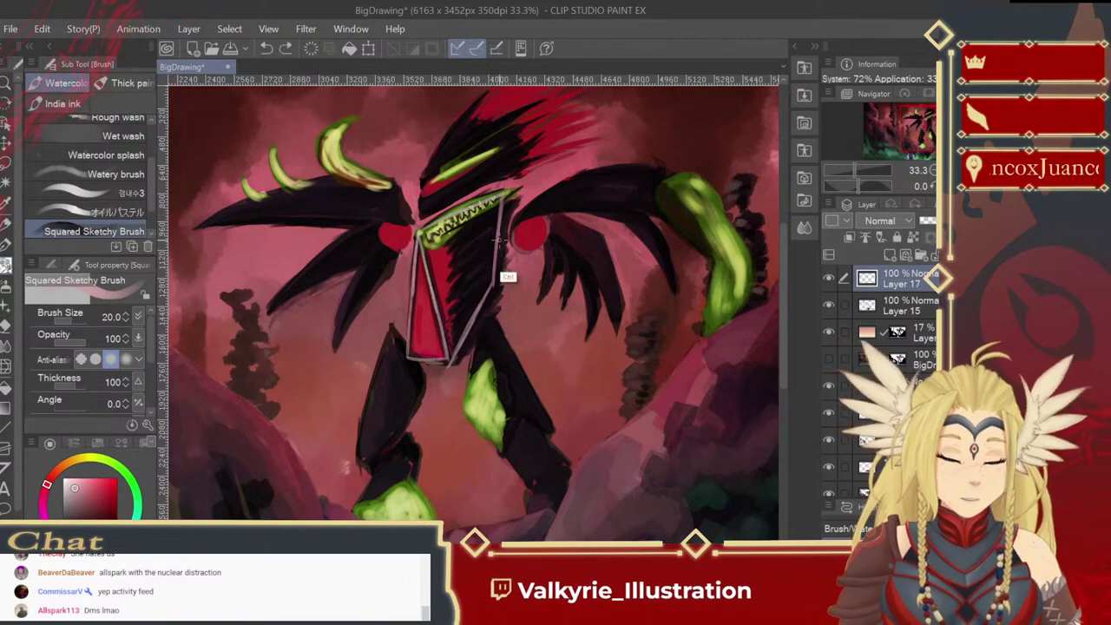
Step: Redraw the torso's right edge and sketch a diagonal line from the mouth's right corner to the chest panel's lower corner
key(ctrl+z)
drag(500, 195, 449, 351)
drag(500, 191, 496, 318)
key(ctrl+z)
mouse_move(448, 361)
mouse_down()
mouse_move(494, 311)
mouse_move(500, 268)
mouse_up()
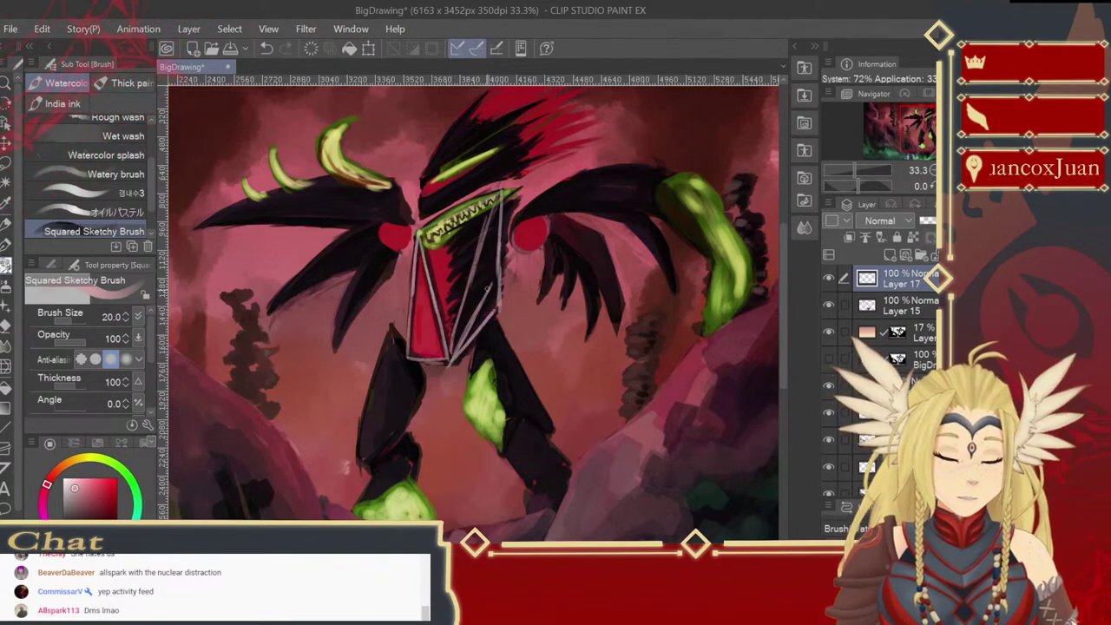
key(ctrl+z)
key(ctrl+z)
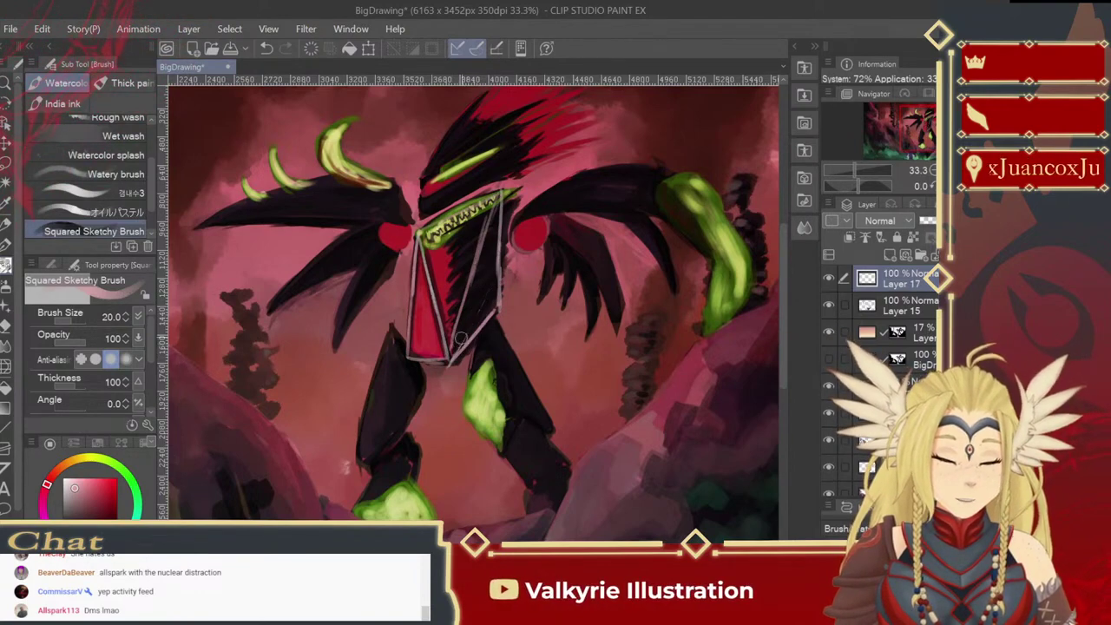
drag(499, 195, 460, 326)
key(ctrl+z)
drag(488, 233, 449, 360)
drag(457, 320, 478, 262)
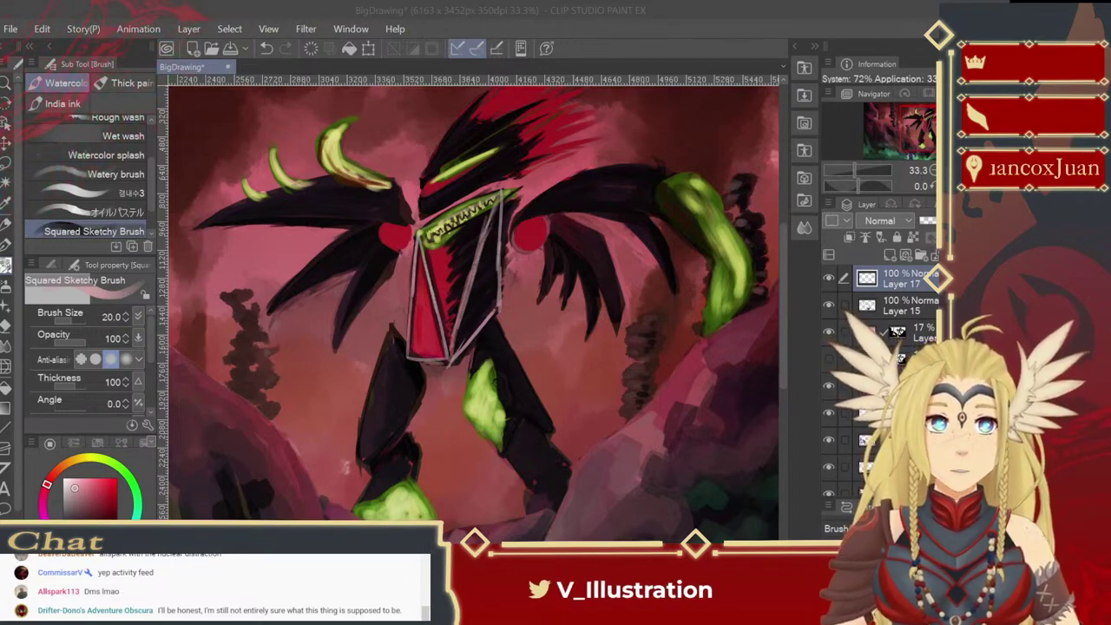
key(ctrl+z)
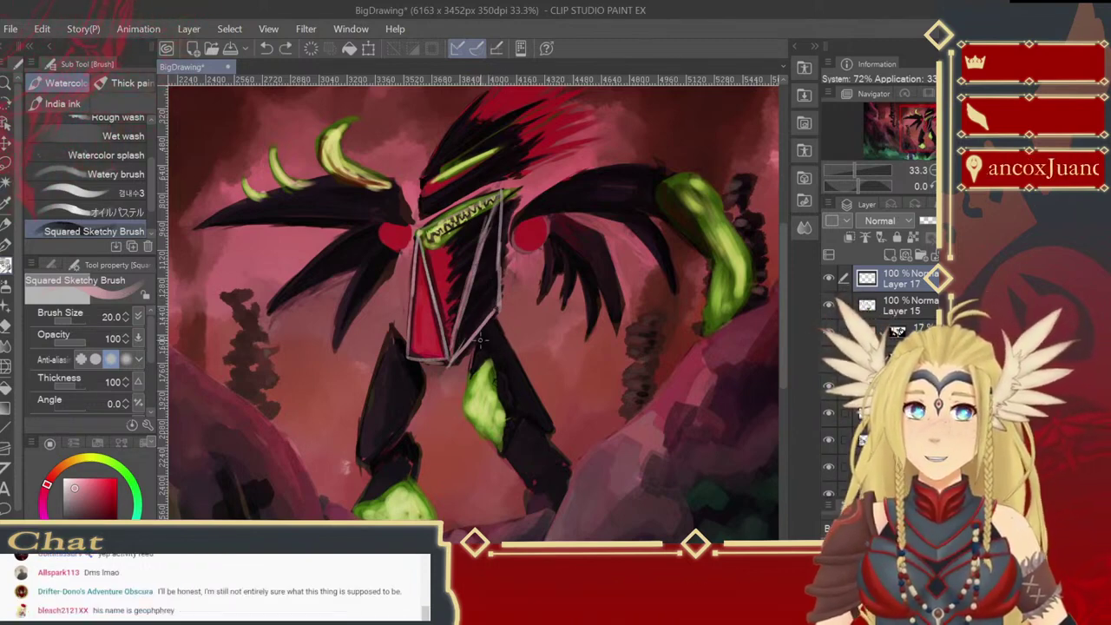
Step: Set the brush size to 25 and sketch long angular outlines along the right thigh from the hip
mouse_move(481, 342)
mouse_down()
mouse_move(490, 318)
mouse_move(480, 351)
mouse_up()
key(])
key(ctrl+z)
drag(494, 286, 519, 382)
key(ctrl+z)
key(ctrl+z)
key(ctrl+z)
mouse_move(500, 302)
mouse_down()
mouse_move(524, 385)
mouse_move(508, 436)
mouse_up()
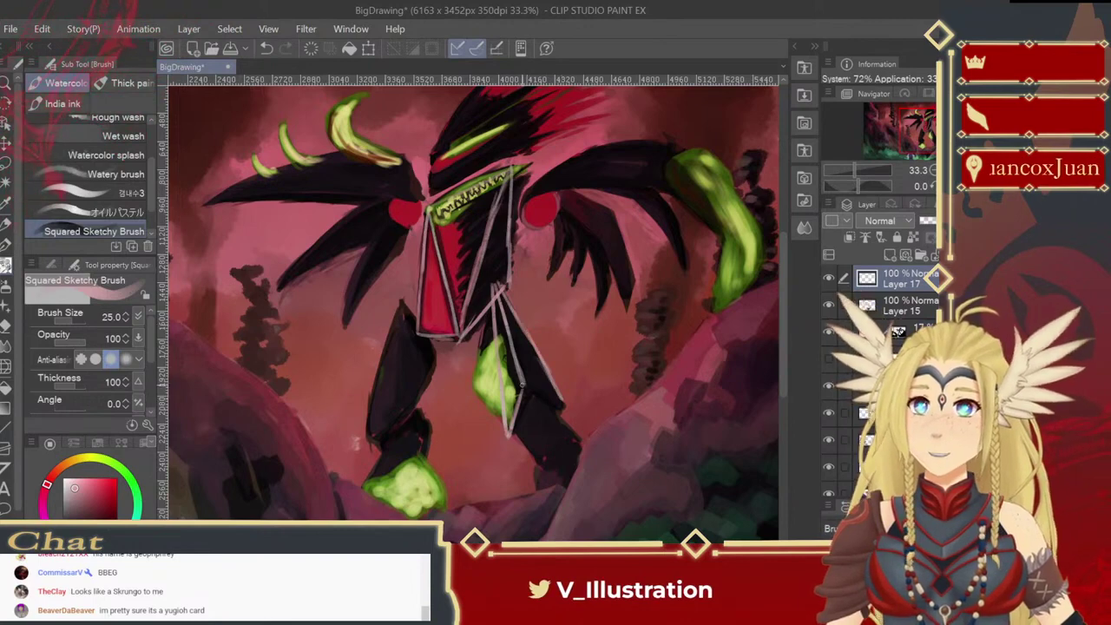
Step: Close the right thigh's lower edge and sketch the angular plate with an inner triangle on the shin below it
drag(523, 379, 564, 404)
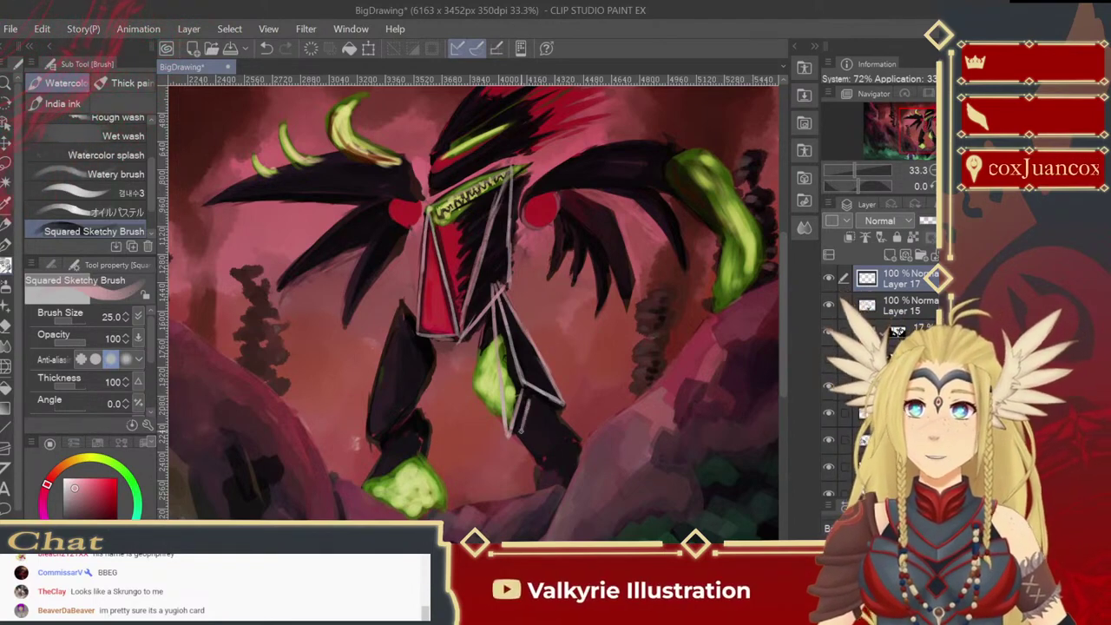
drag(521, 436, 544, 474)
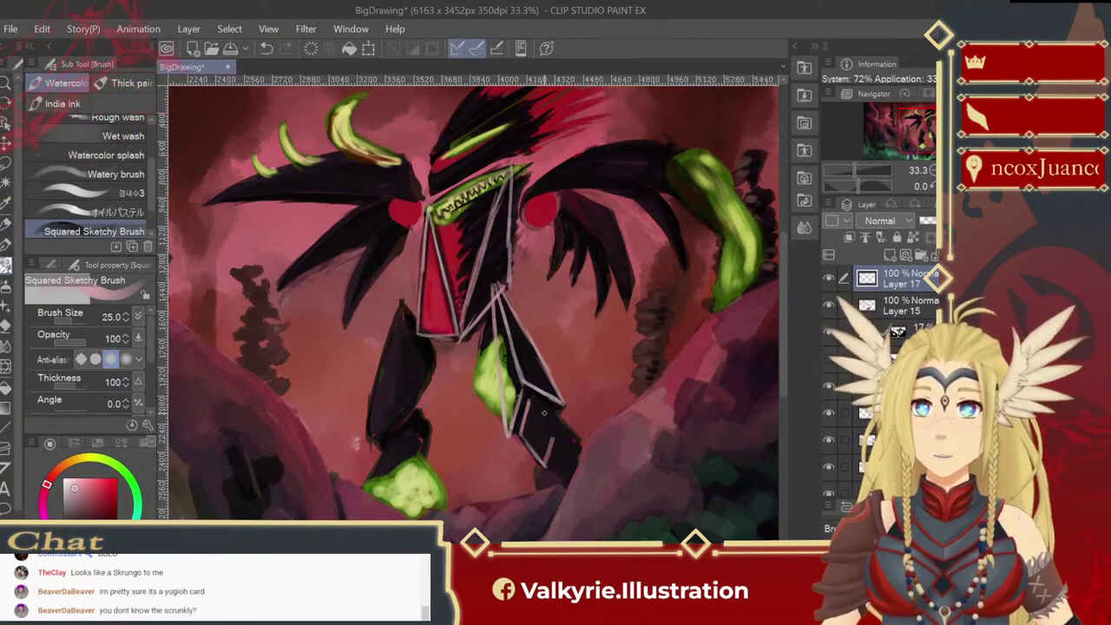
drag(530, 401, 545, 462)
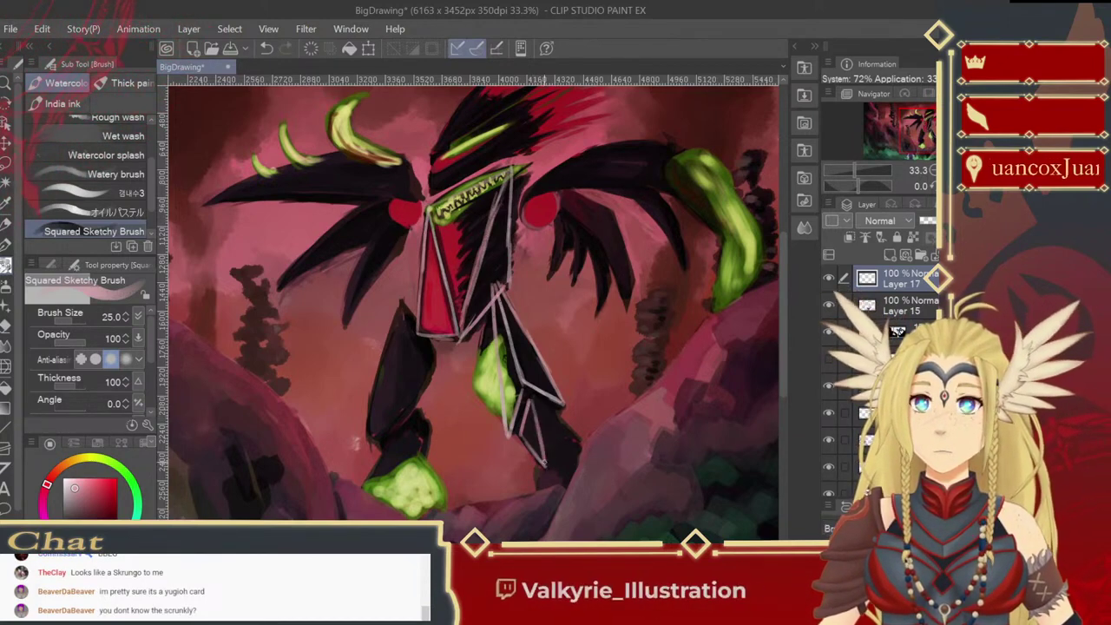
drag(537, 412, 571, 446)
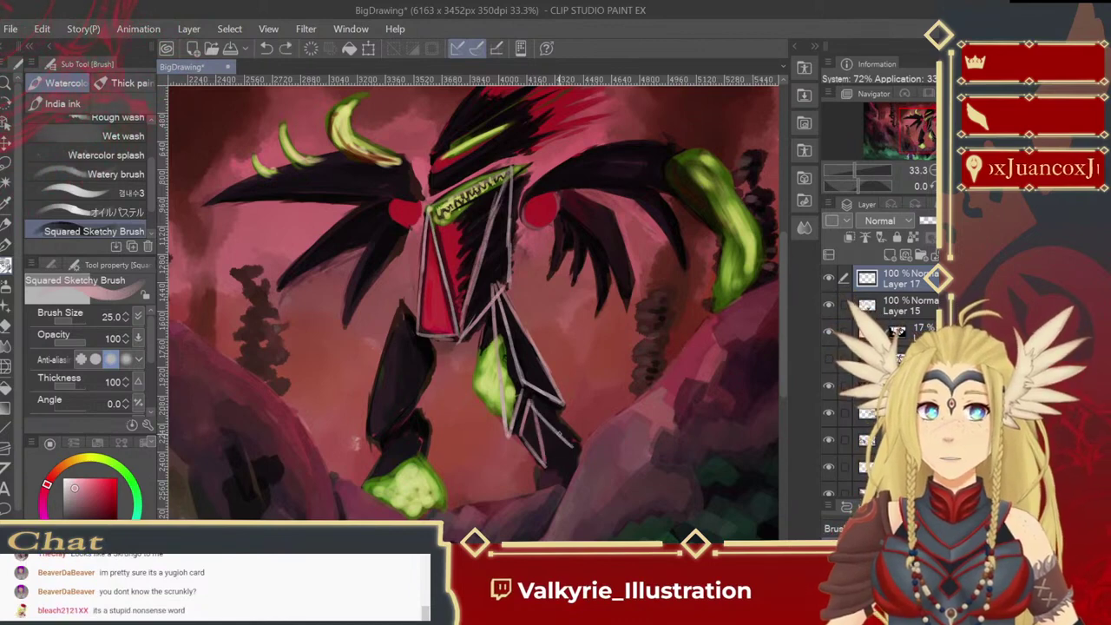
key(ctrl+z)
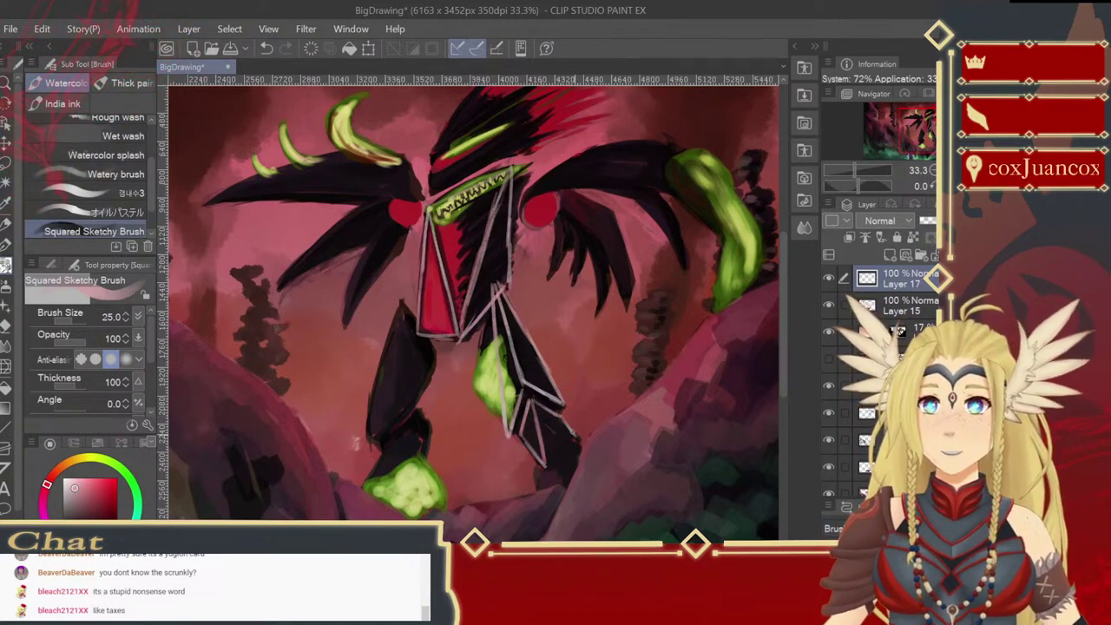
drag(539, 410, 574, 438)
key(ctrl+z)
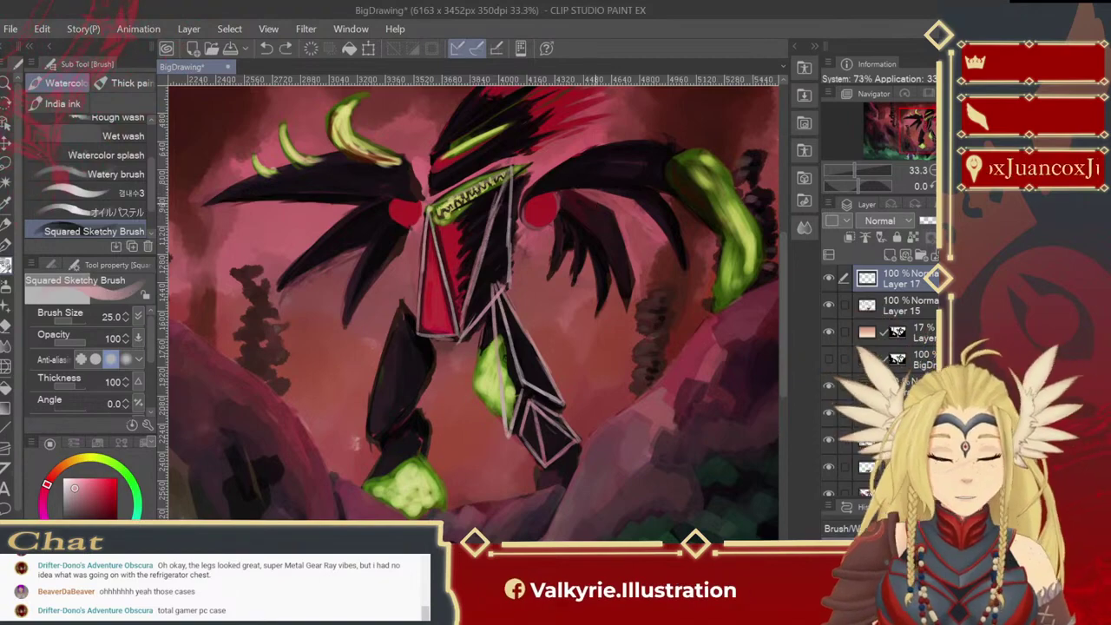
Step: Enlarge the pasted reference photo of the computer case to view it, and delete its layer
key(ctrl+minus)
key(ctrl+minus)
key(ctrl+minus)
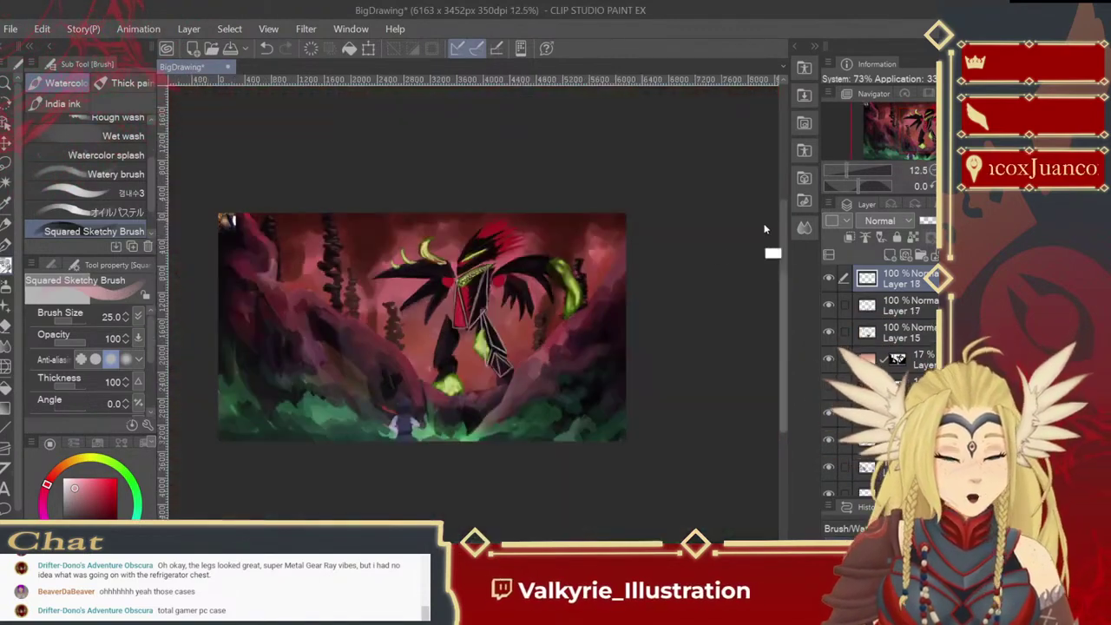
key(ctrl+t)
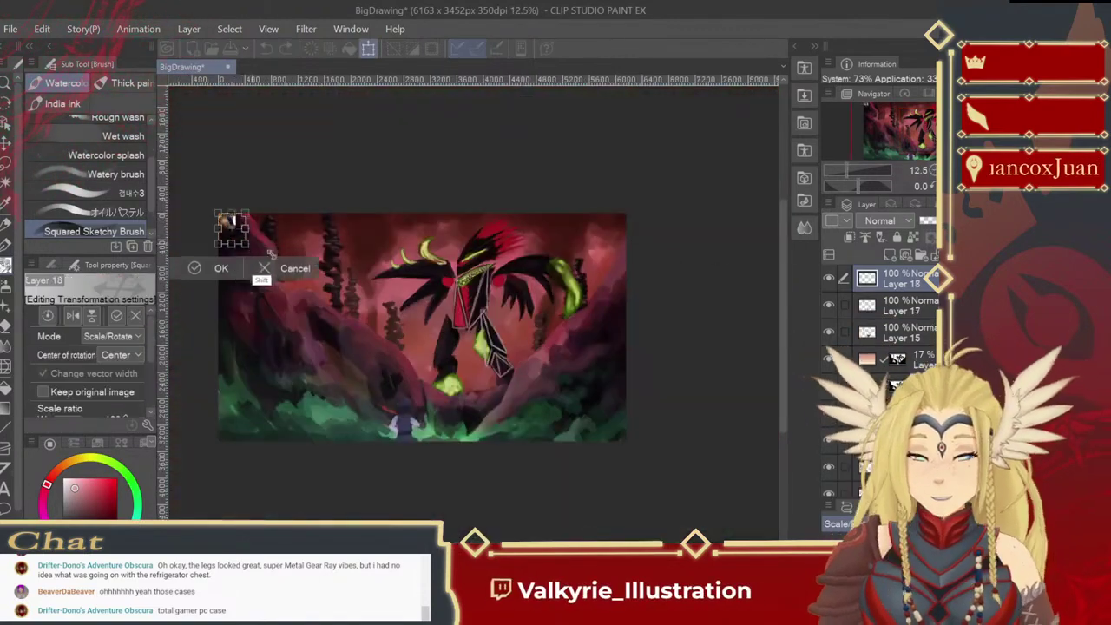
drag(246, 239, 396, 415)
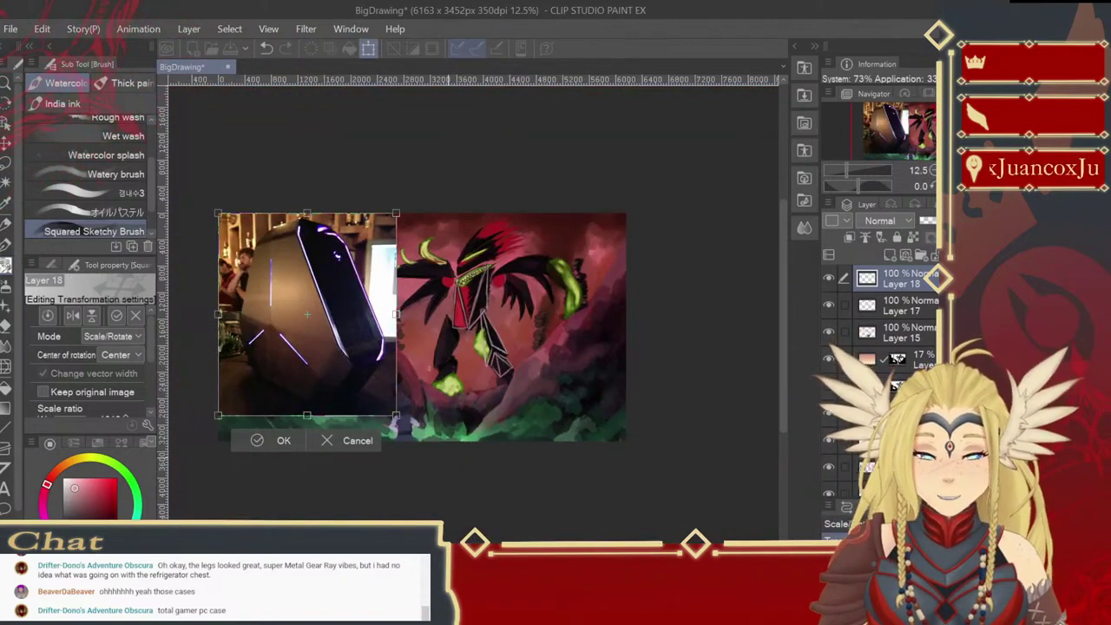
key(Return)
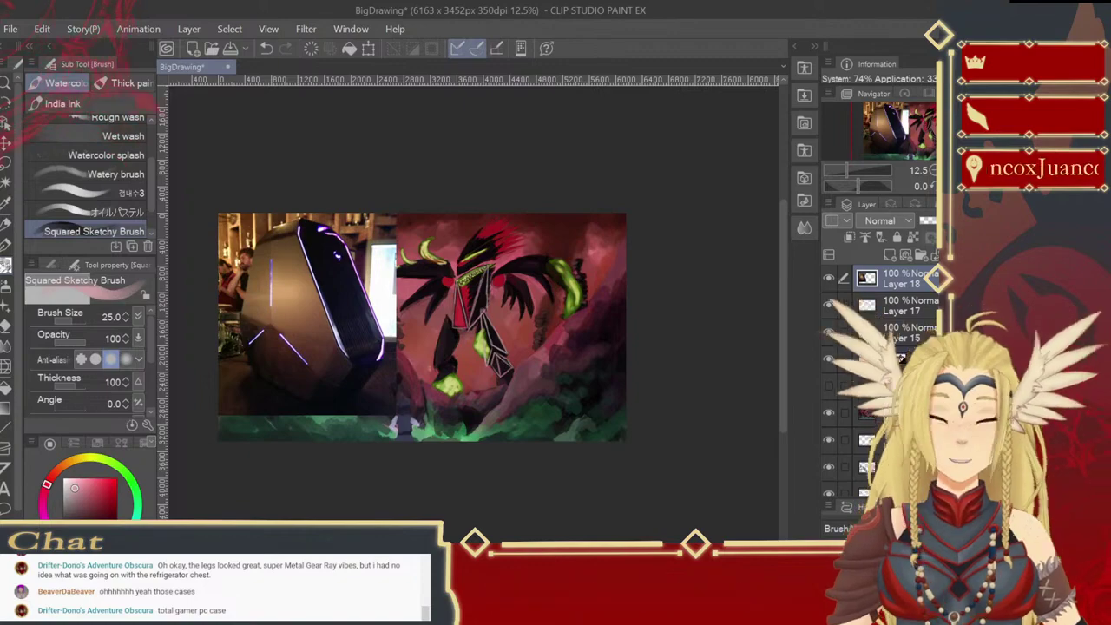
key(Delete)
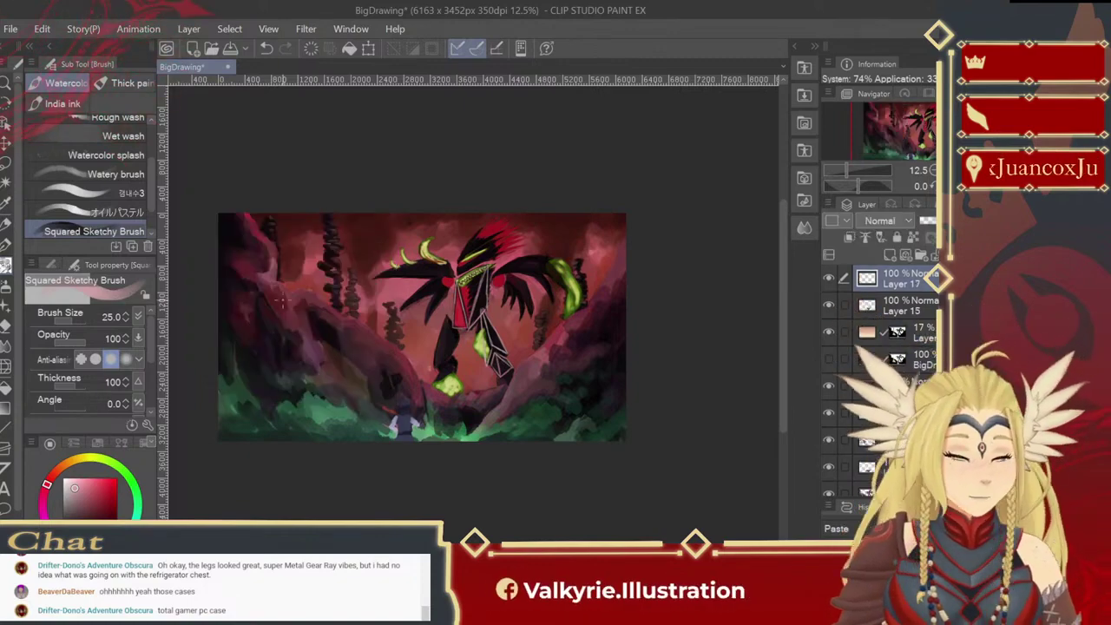
Step: Outline the left thigh with angular size 25 brush lines, adding an inner line and the faceted inner side
click(6, 83)
drag(494, 305, 540, 262)
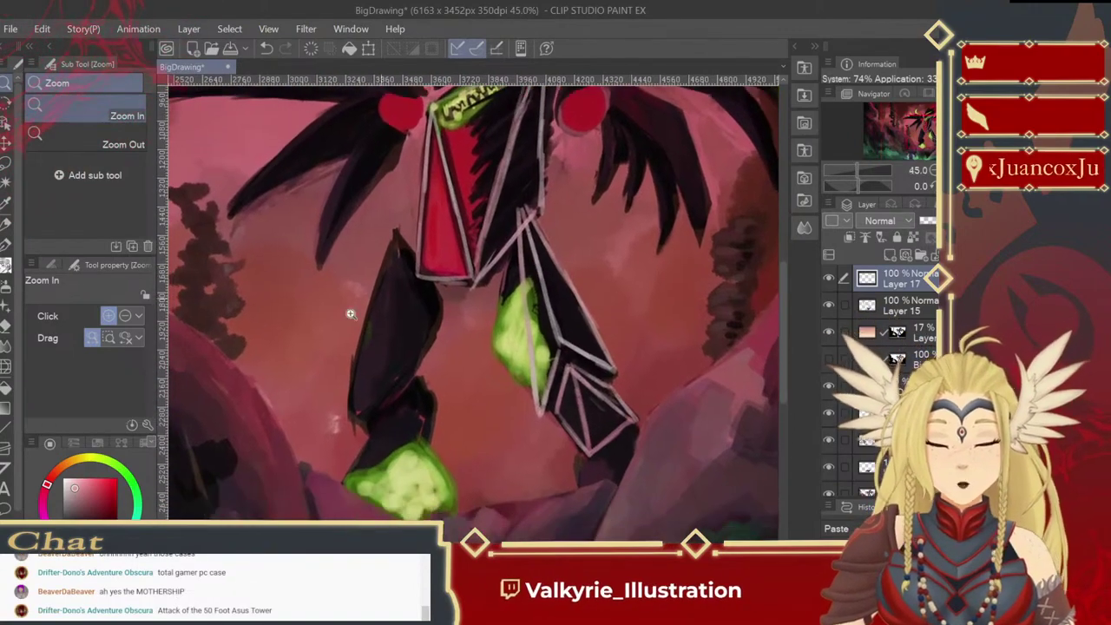
click(7, 266)
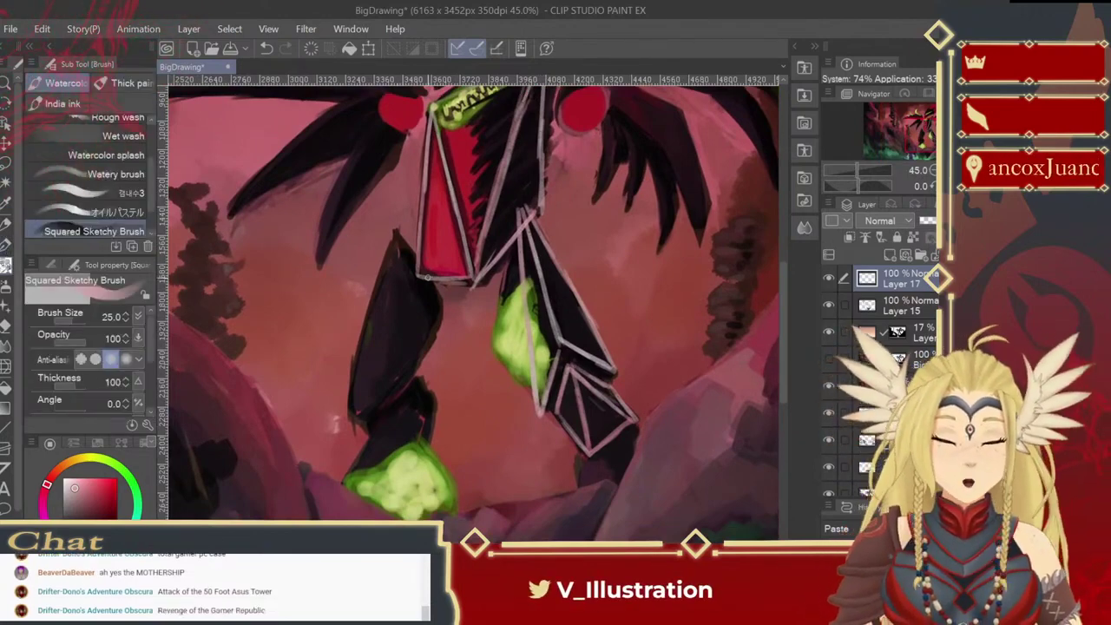
drag(393, 238, 354, 382)
key(ctrl+z)
drag(394, 239, 355, 393)
key(ctrl+z)
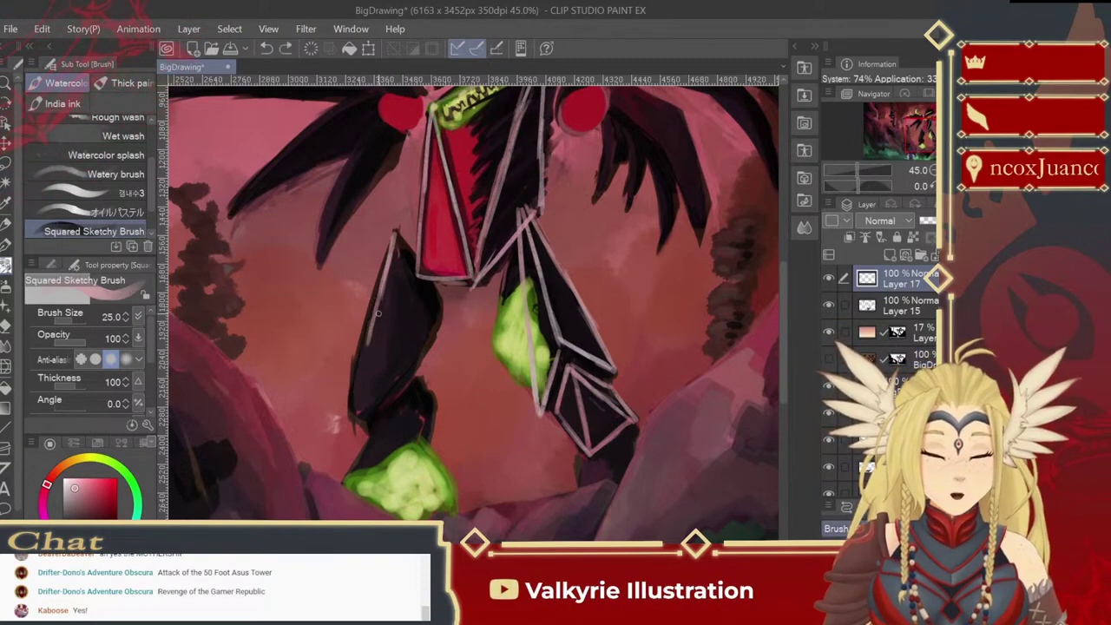
drag(377, 318, 362, 372)
drag(353, 423, 415, 354)
drag(396, 223, 413, 314)
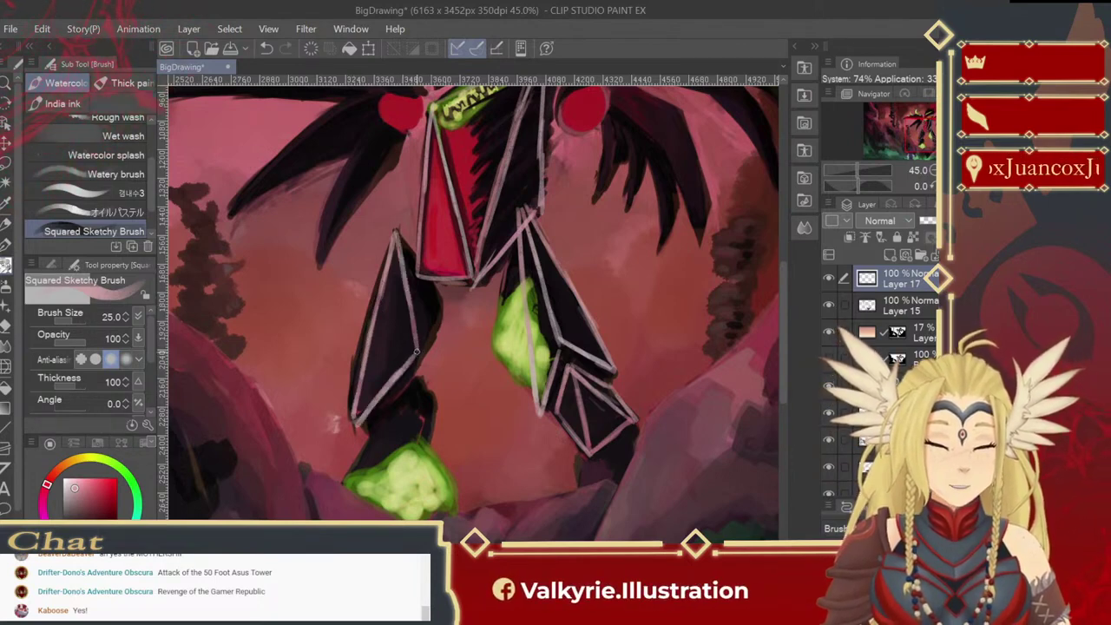
mouse_move(418, 354)
mouse_down()
mouse_move(436, 298)
mouse_move(408, 241)
mouse_move(437, 298)
mouse_up()
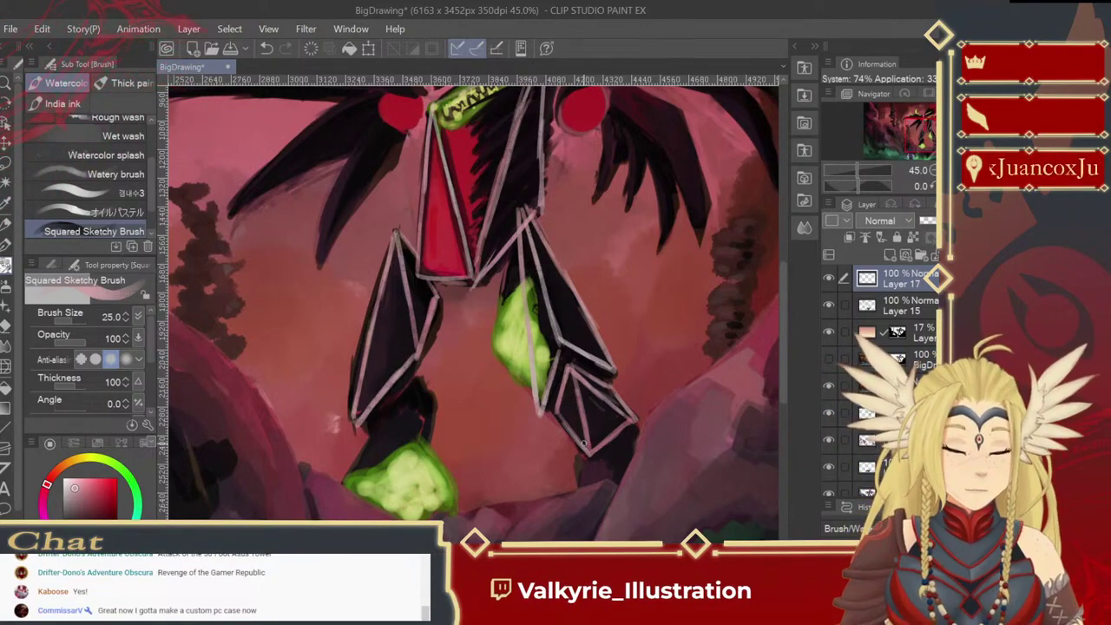
Step: Rework the left thigh's inner structure with a long line down the plate that forks into a V at the lower end
drag(576, 520, 571, 438)
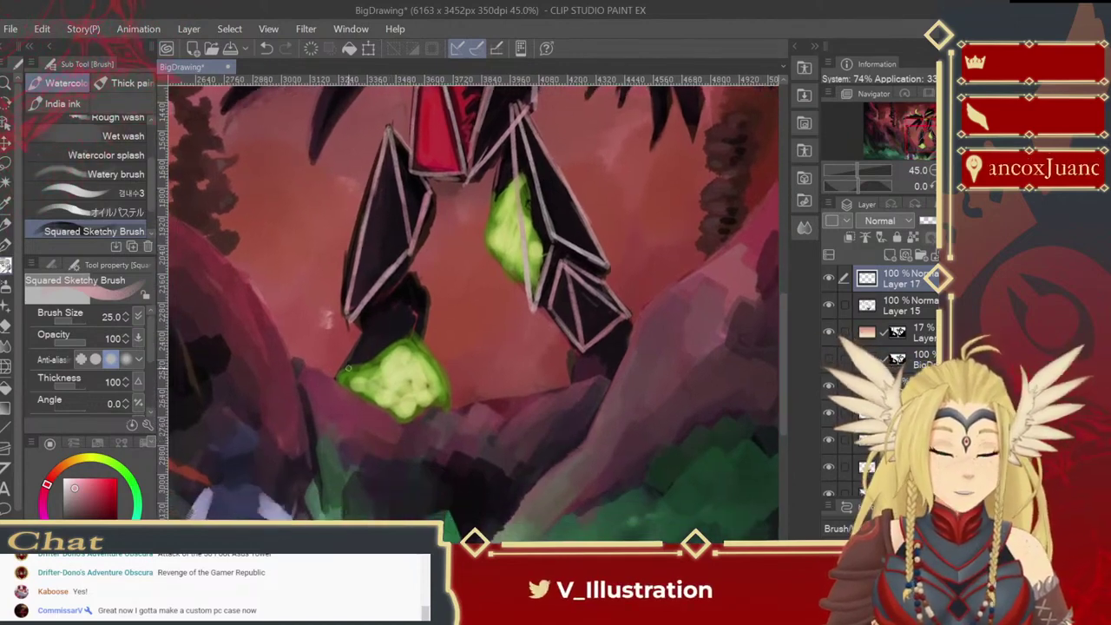
drag(399, 288, 376, 364)
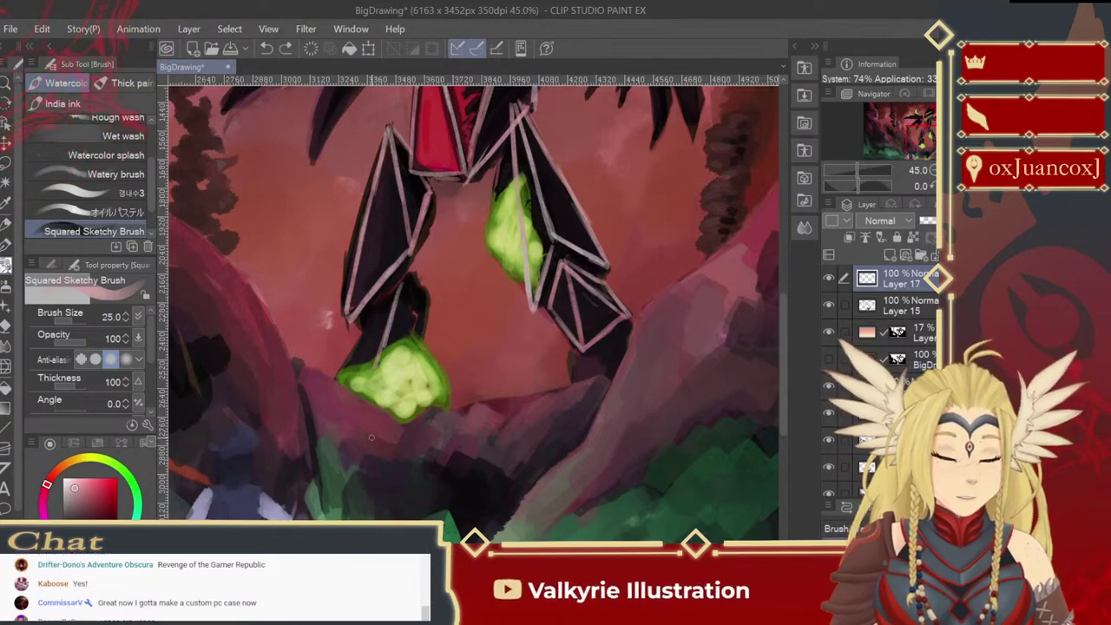
key(ctrl+z)
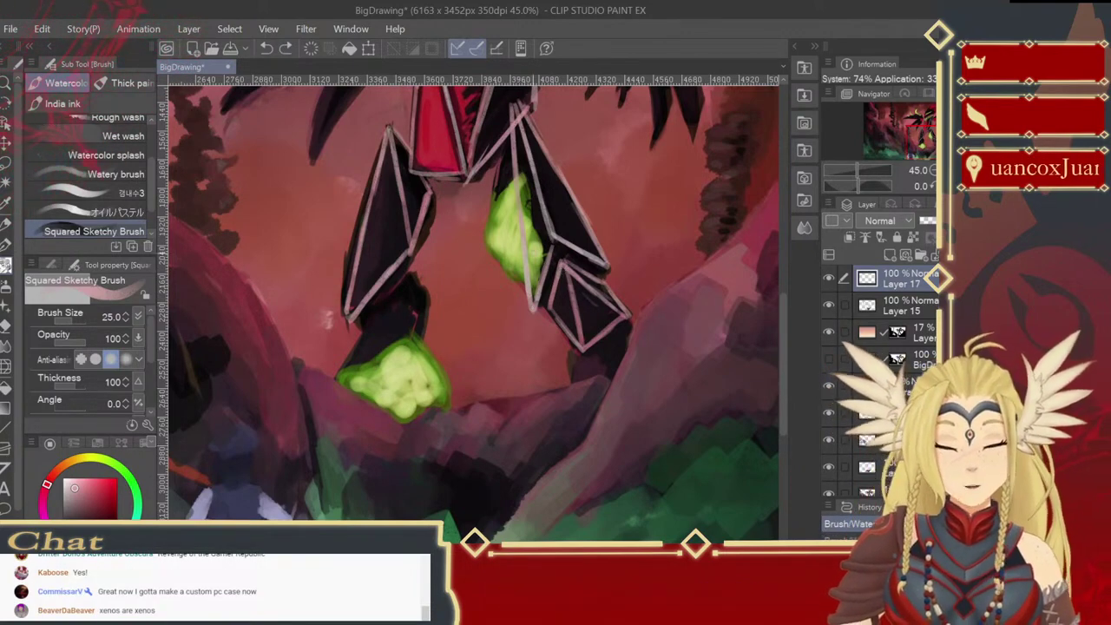
drag(382, 179, 363, 283)
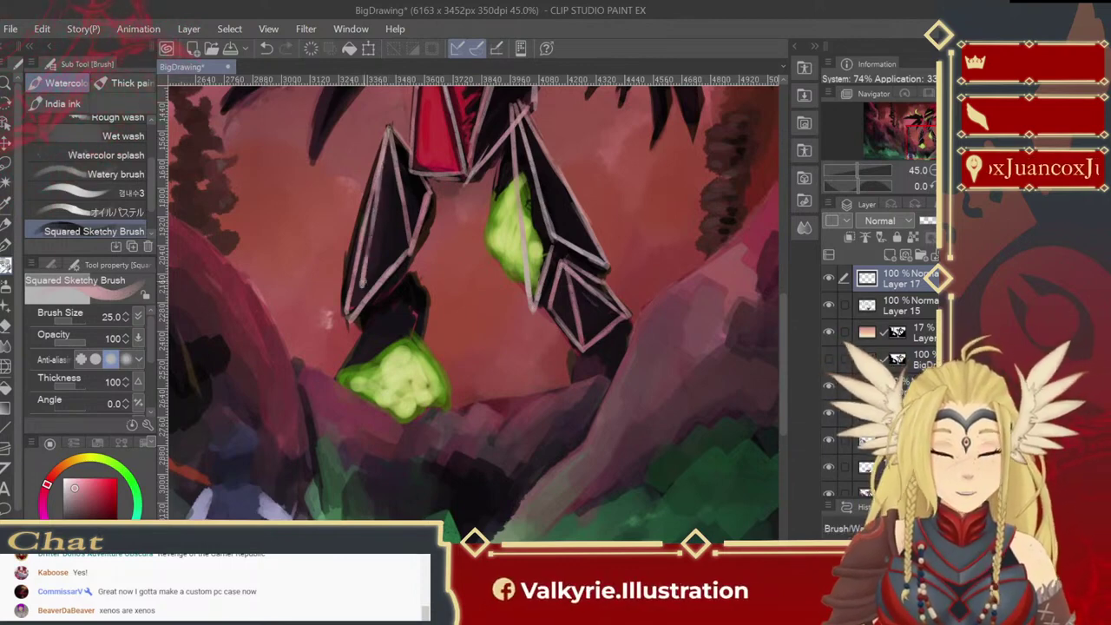
mouse_move(374, 219)
mouse_down()
mouse_move(388, 307)
mouse_move(360, 263)
mouse_move(367, 245)
mouse_move(348, 317)
mouse_move(357, 294)
mouse_up()
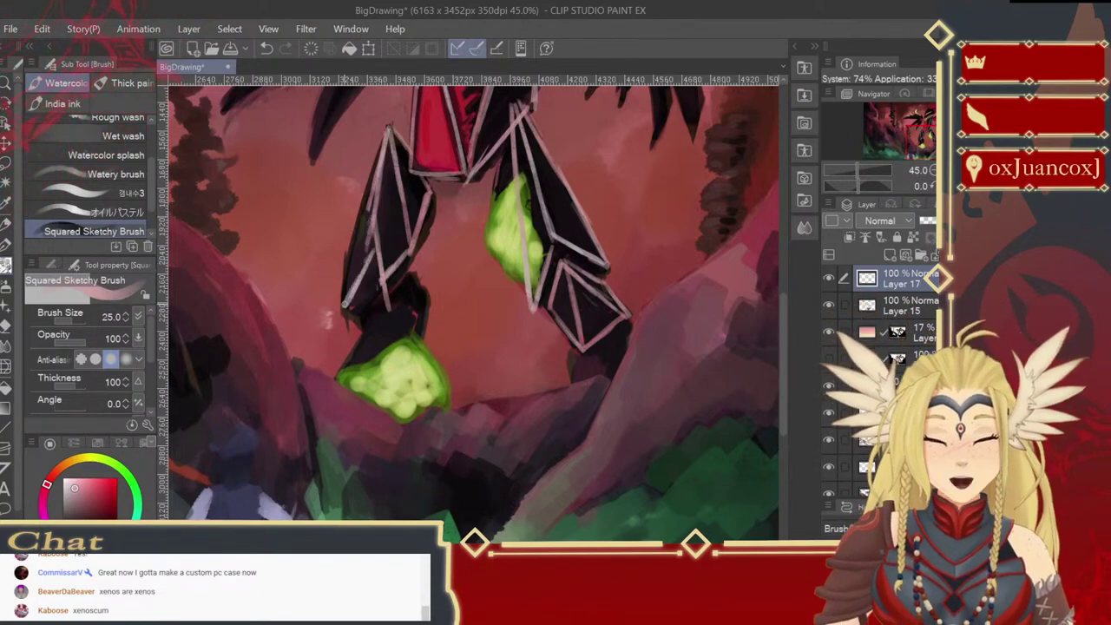
key(ctrl+z)
mouse_move(378, 253)
mouse_down()
mouse_move(394, 303)
mouse_move(406, 270)
mouse_move(398, 304)
mouse_move(418, 156)
mouse_move(399, 163)
mouse_move(394, 136)
mouse_move(406, 229)
mouse_move(405, 209)
mouse_move(365, 197)
mouse_move(357, 249)
mouse_move(394, 153)
mouse_move(377, 309)
mouse_move(417, 234)
mouse_move(366, 309)
mouse_up()
mouse_move(377, 230)
mouse_down()
mouse_move(395, 314)
mouse_move(380, 264)
mouse_move(399, 307)
mouse_up()
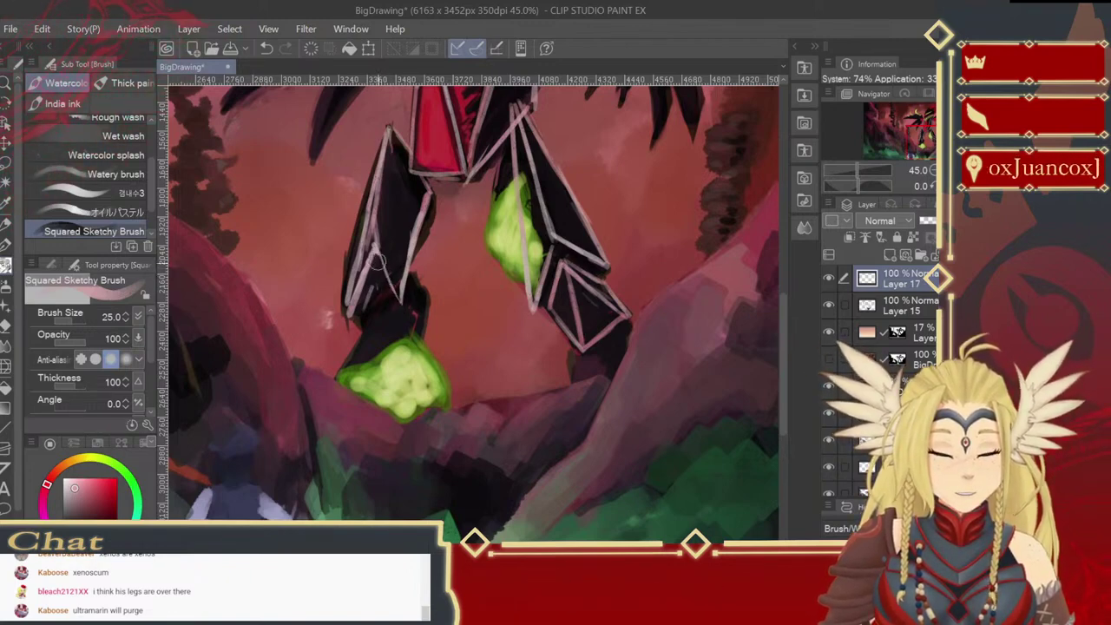
Step: Sketch the pointed plate on the left shin below the thigh and close its lower edge above the green foot
drag(367, 307, 356, 341)
key(ctrl+z)
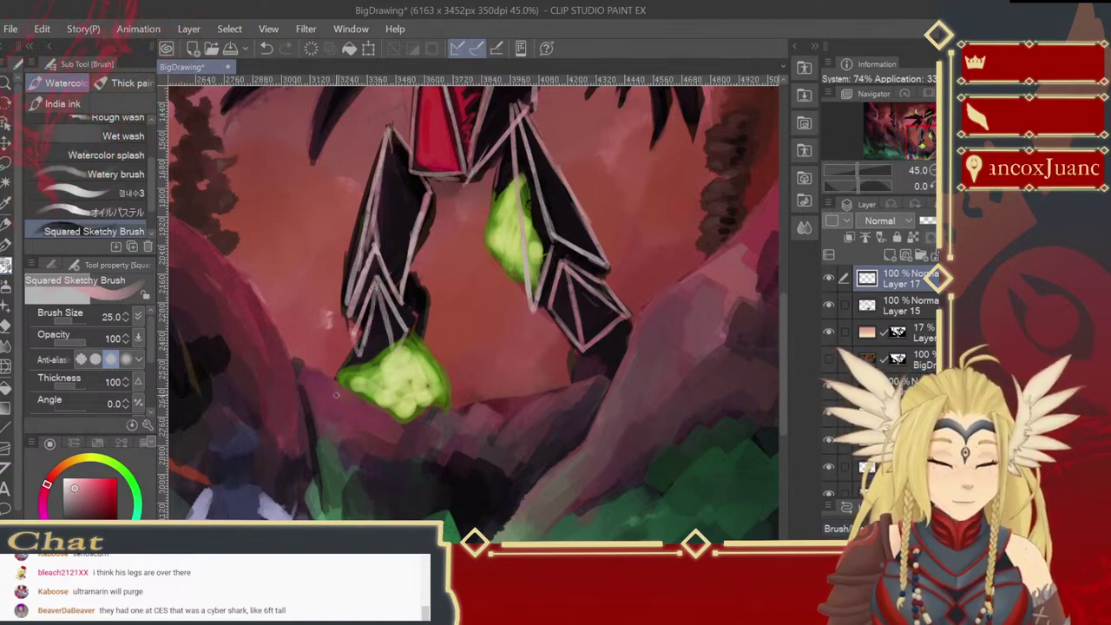
drag(355, 354, 395, 351)
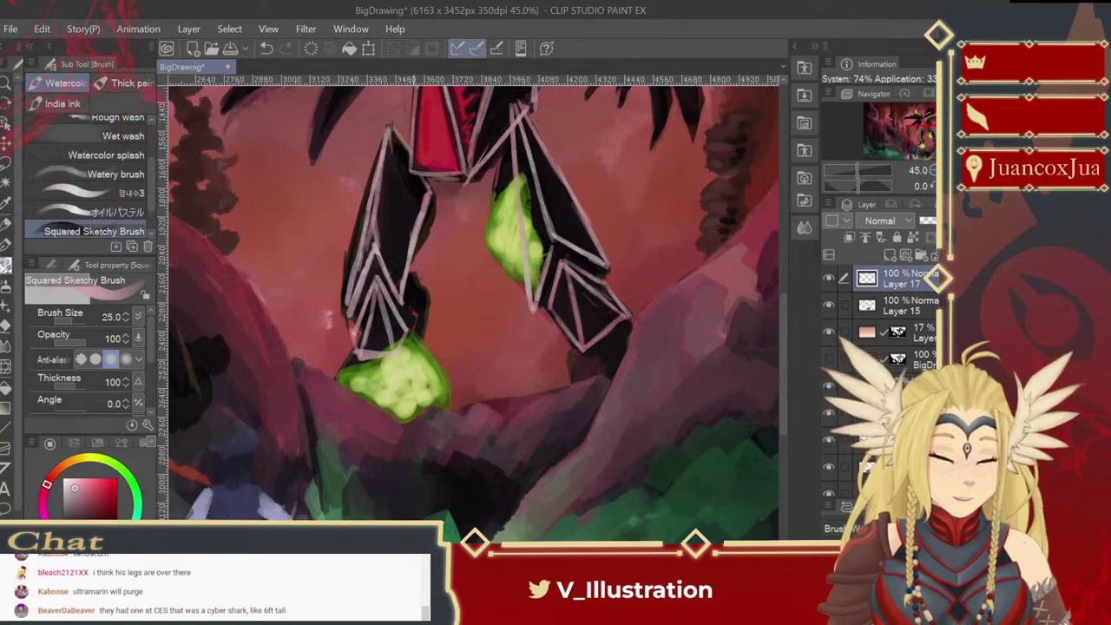
drag(579, 368, 618, 337)
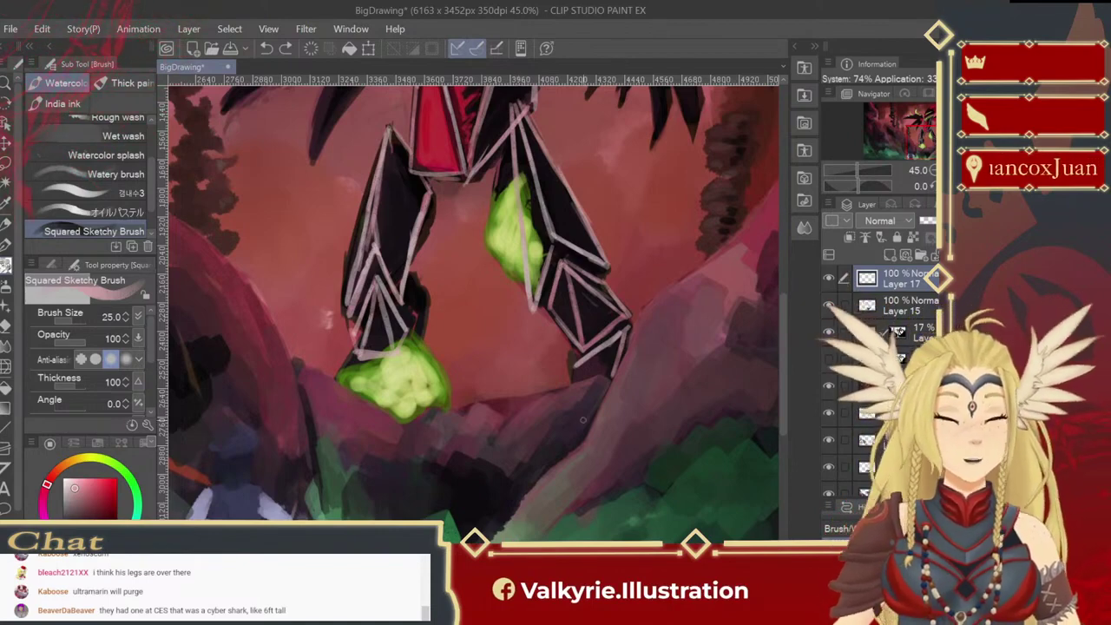
key(ctrl+z)
key(ctrl+z)
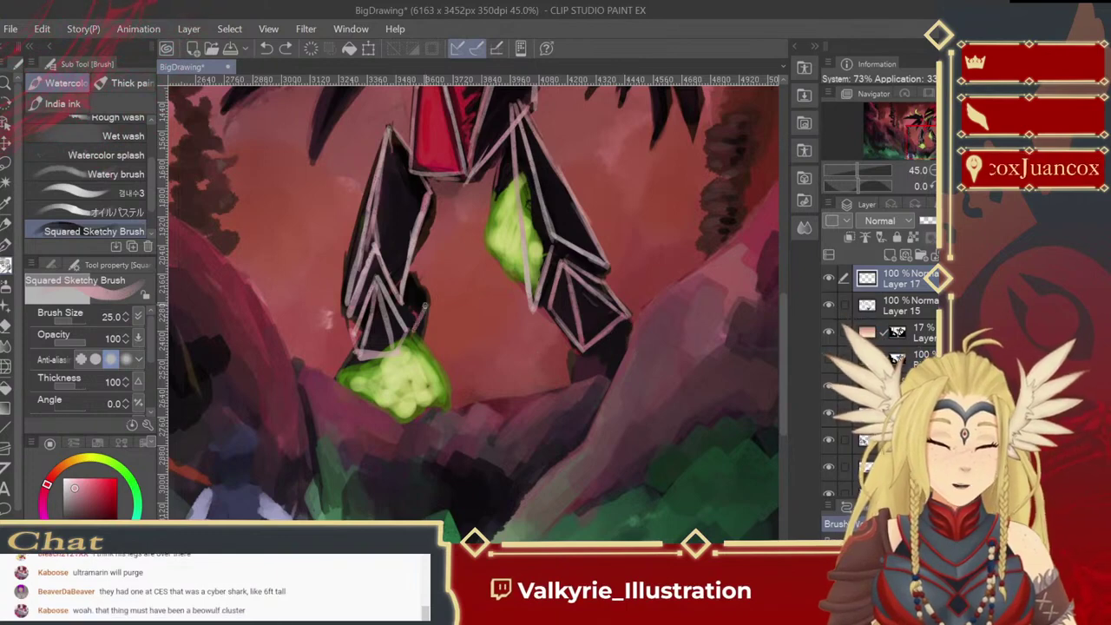
Step: Sketch the angular inner edge beside the left shin and add a short outer line down to the green foot
drag(425, 300, 419, 365)
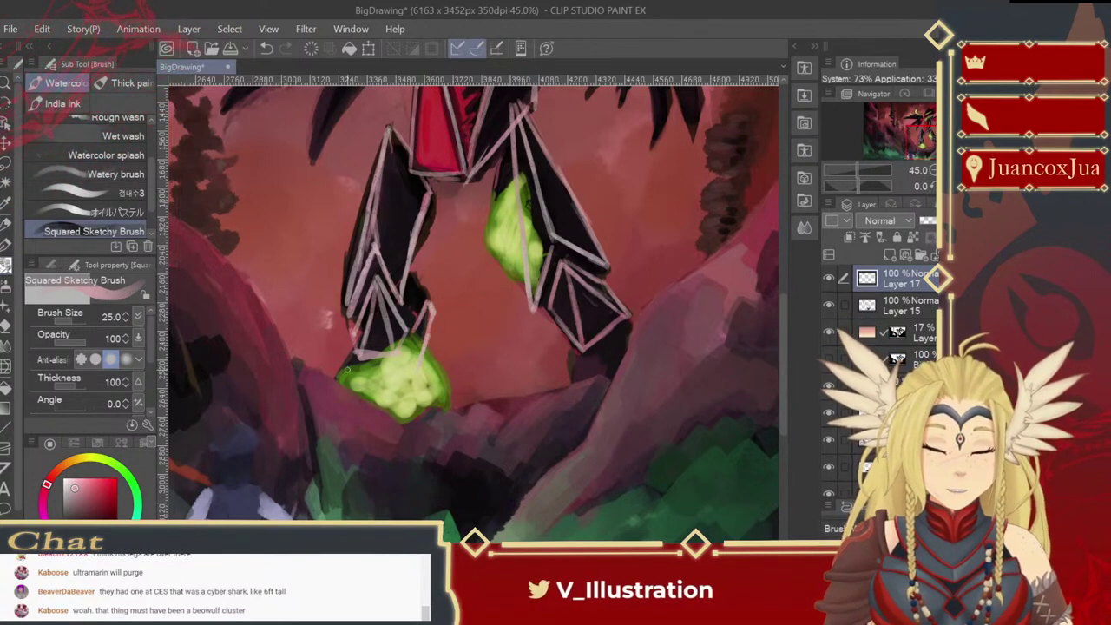
drag(354, 349, 334, 378)
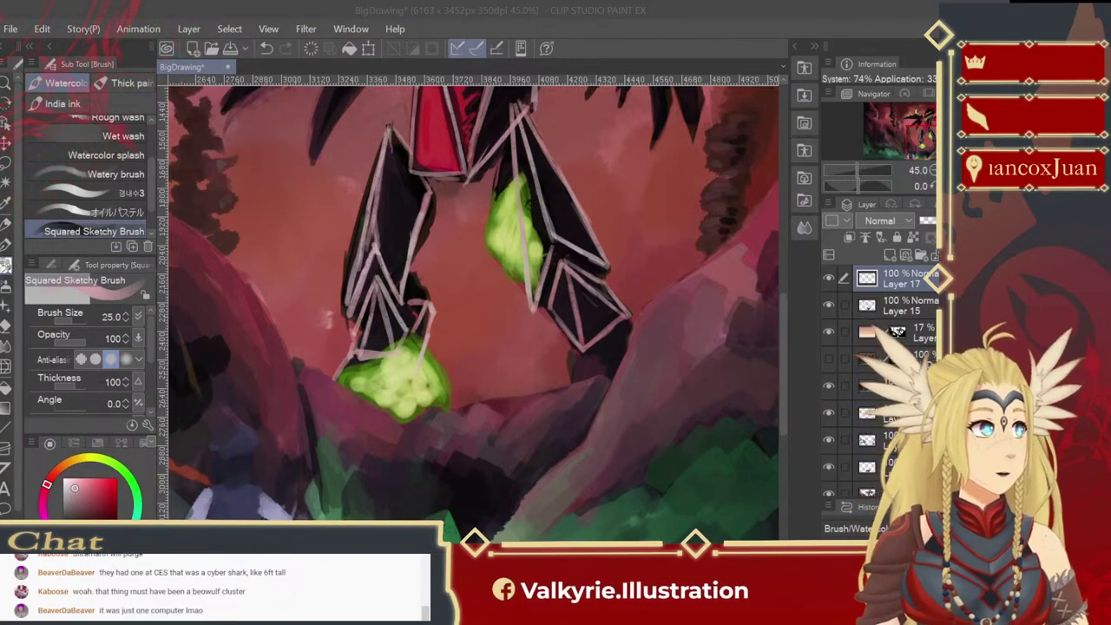
click(123, 241)
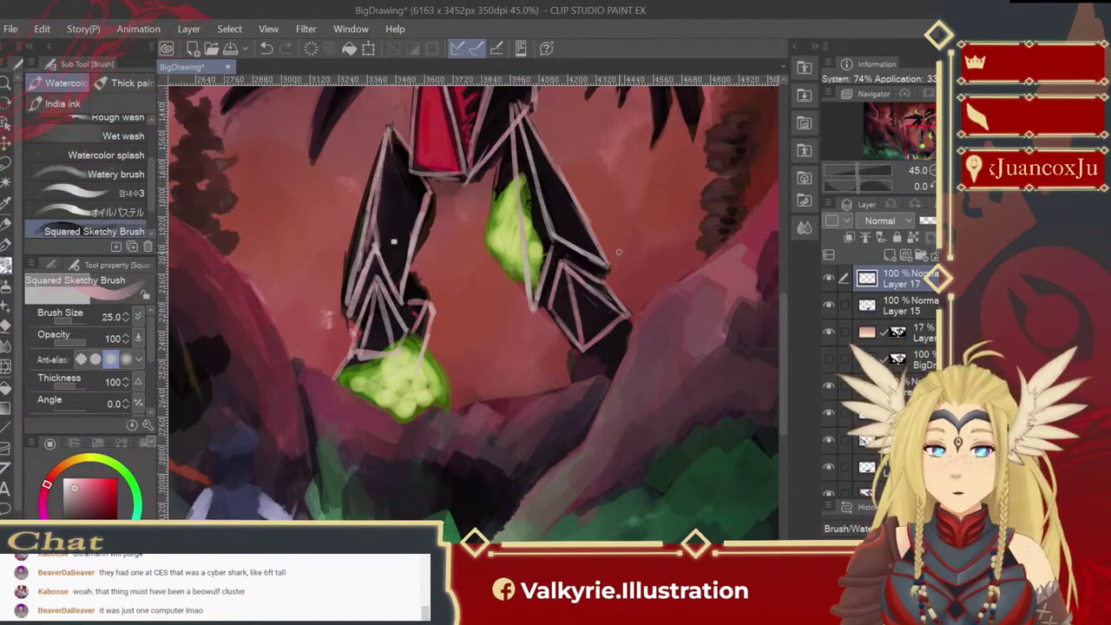
Step: Paste the reference photo of the shark-shaped computer on a new layer, enlarge it for viewing, and undo the paste
key(ctrl+minus)
key(ctrl+minus)
key(ctrl+shift+n)
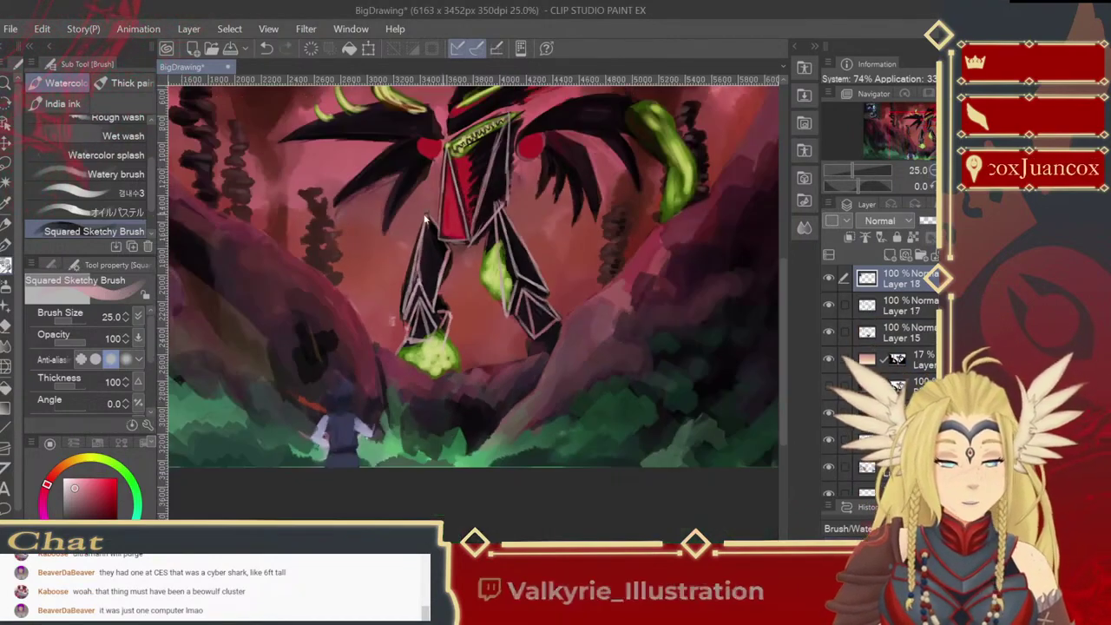
drag(404, 249, 646, 365)
drag(441, 297, 464, 316)
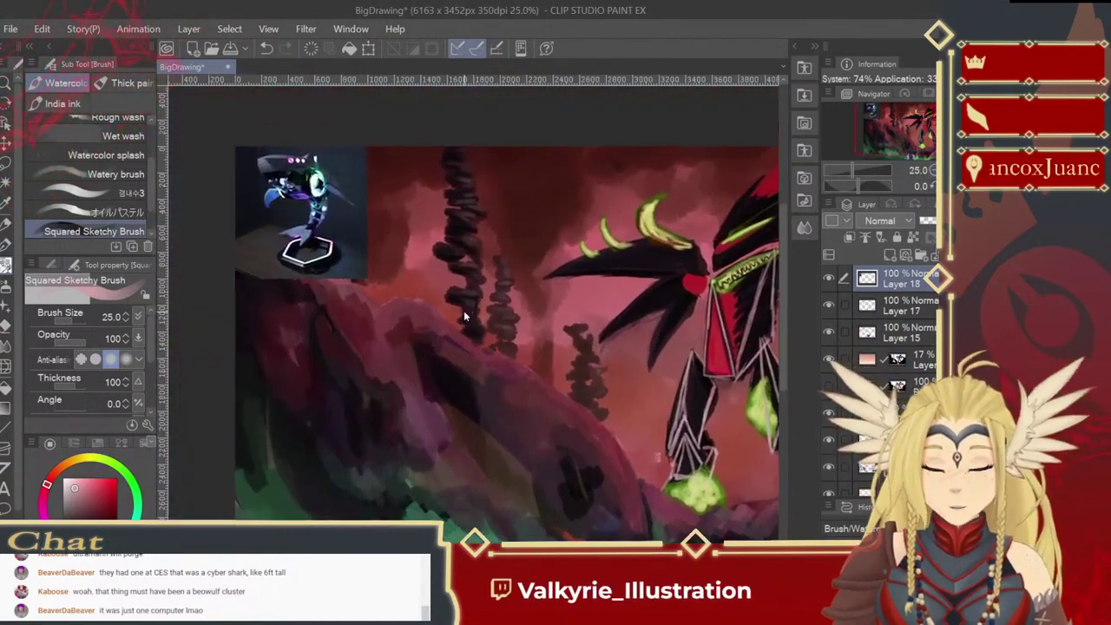
key(ctrl+t)
drag(367, 280, 628, 538)
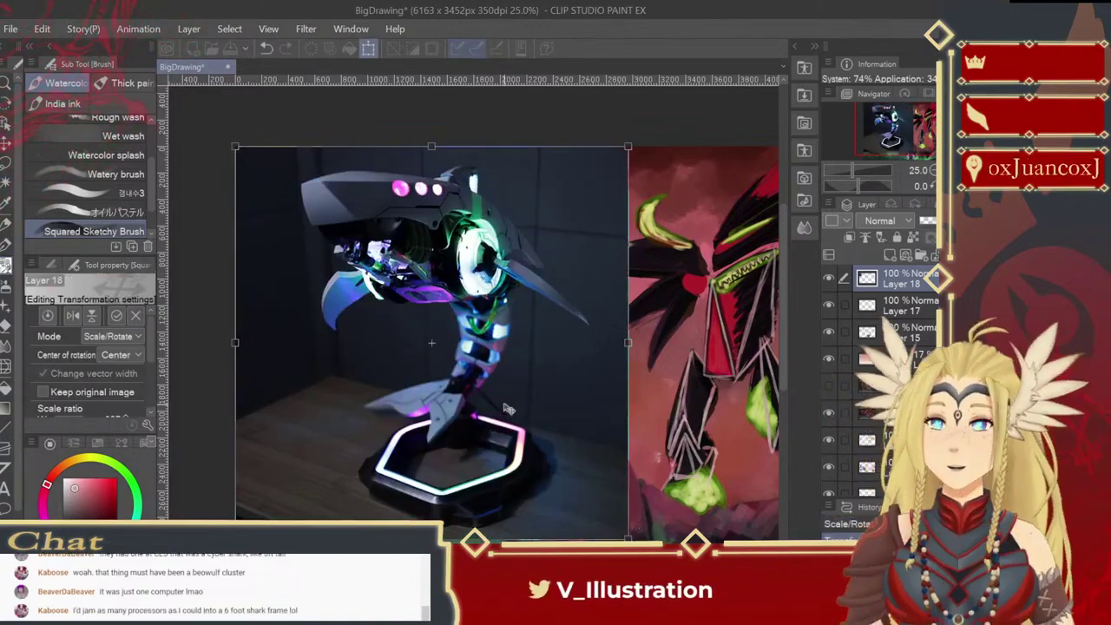
key(Return)
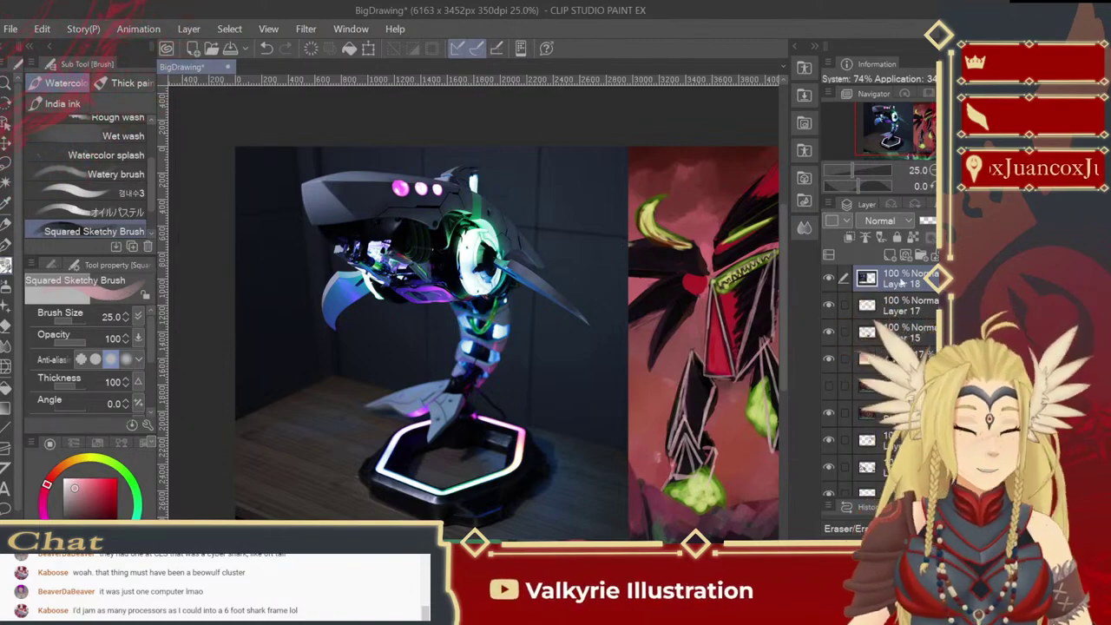
key(ctrl+z)
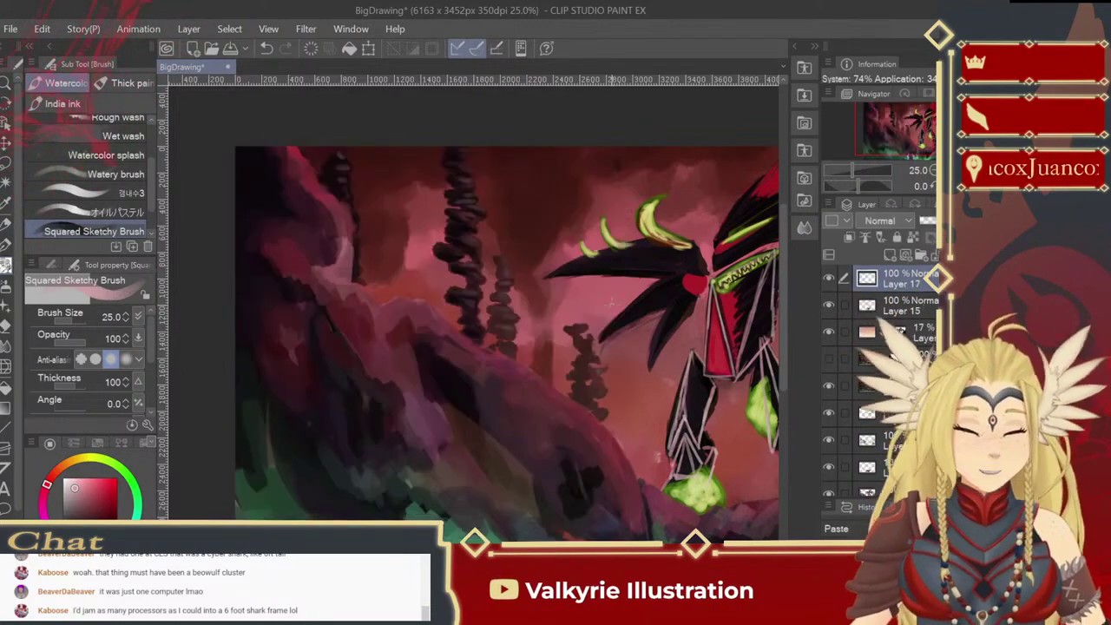
Step: Circle both red shoulder orbs with light size 25 Squared Sketchy Brush lines
drag(769, 496, 504, 434)
drag(617, 296, 583, 364)
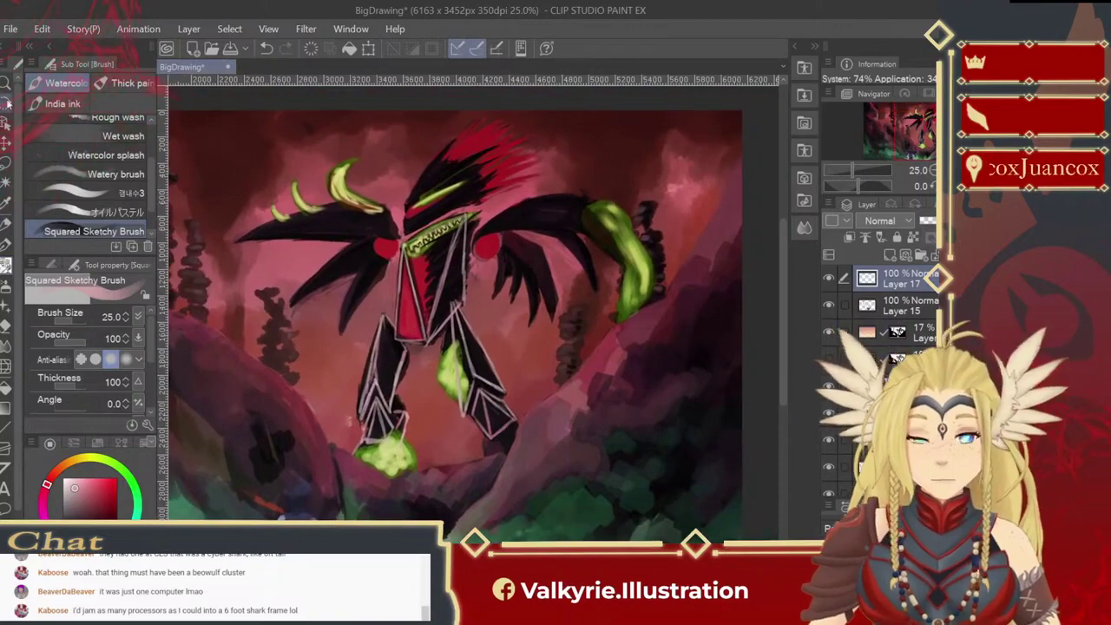
click(6, 85)
mouse_move(525, 256)
mouse_down()
mouse_move(550, 277)
mouse_move(540, 269)
mouse_up()
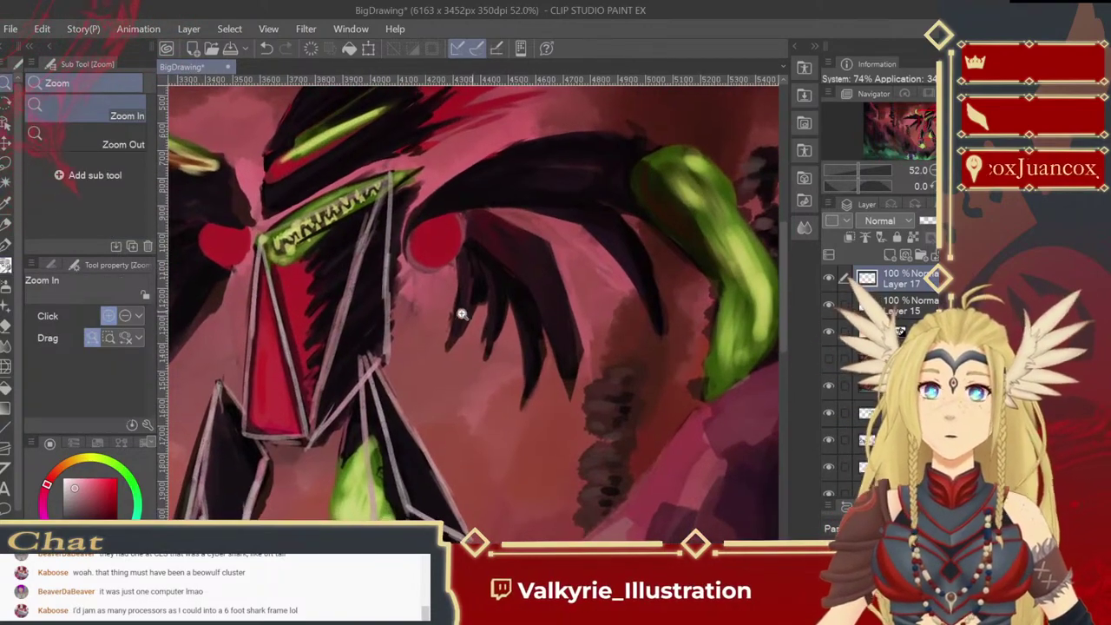
click(6, 262)
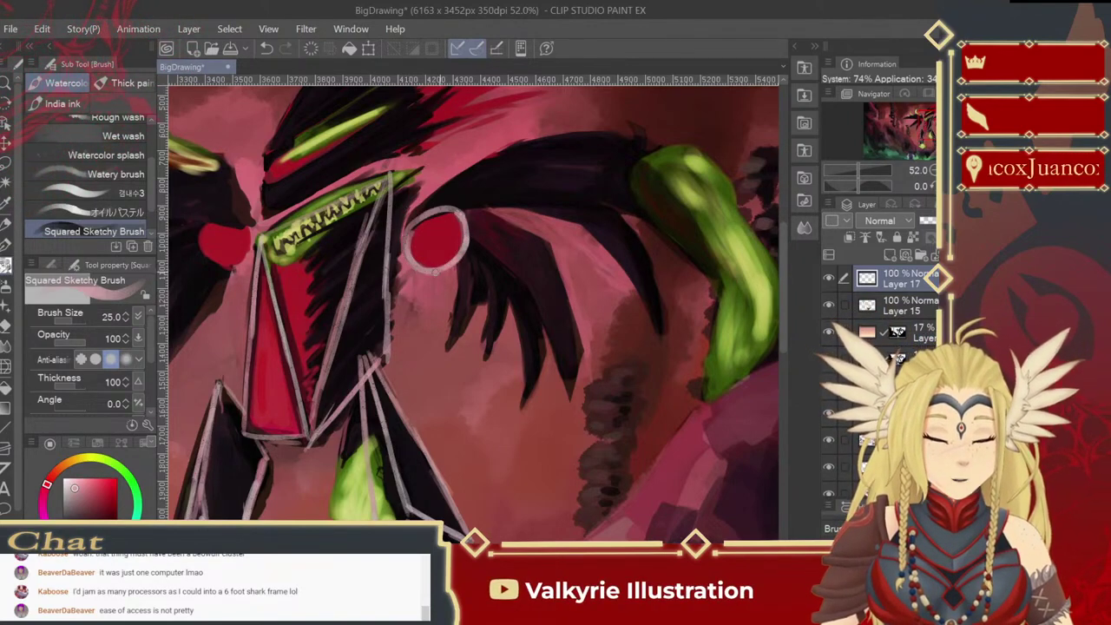
drag(473, 211, 415, 233)
mouse_move(454, 201)
mouse_down()
mouse_move(447, 275)
mouse_move(443, 199)
mouse_move(441, 235)
mouse_move(431, 229)
mouse_move(433, 214)
mouse_move(440, 262)
mouse_move(415, 233)
mouse_move(426, 267)
mouse_move(465, 259)
mouse_move(467, 246)
mouse_move(433, 222)
mouse_up()
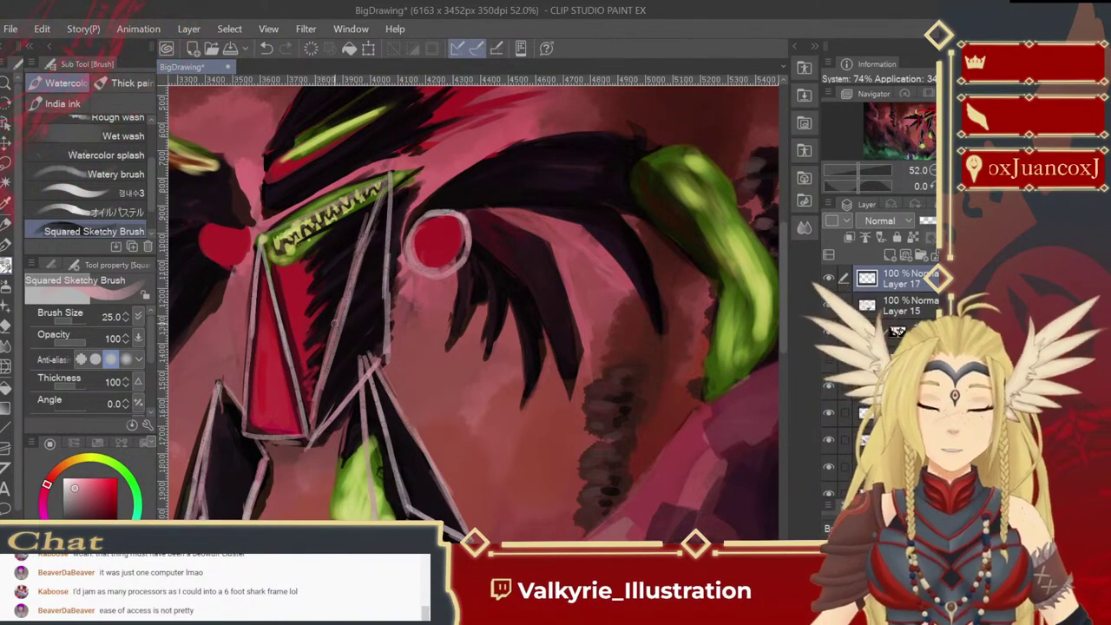
drag(326, 328, 446, 304)
mouse_move(326, 199)
mouse_down()
mouse_move(318, 229)
mouse_move(333, 248)
mouse_up()
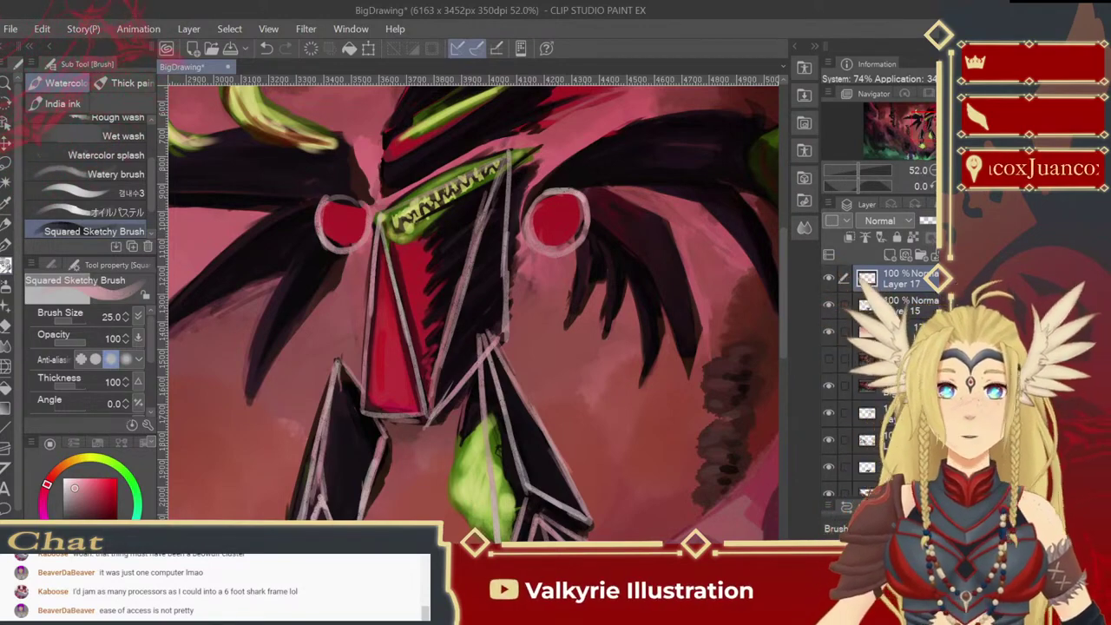
Step: Outline the right upper arm as an angular plate from the shoulder orb, with a straight edge closing it at the elbow
drag(575, 359, 543, 419)
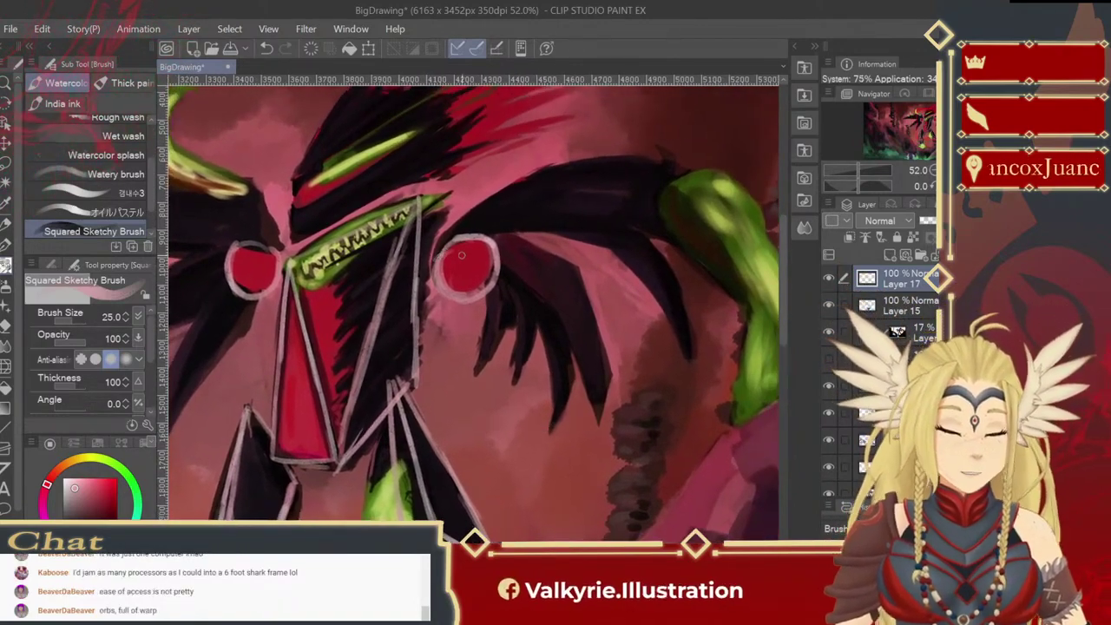
drag(491, 237, 626, 224)
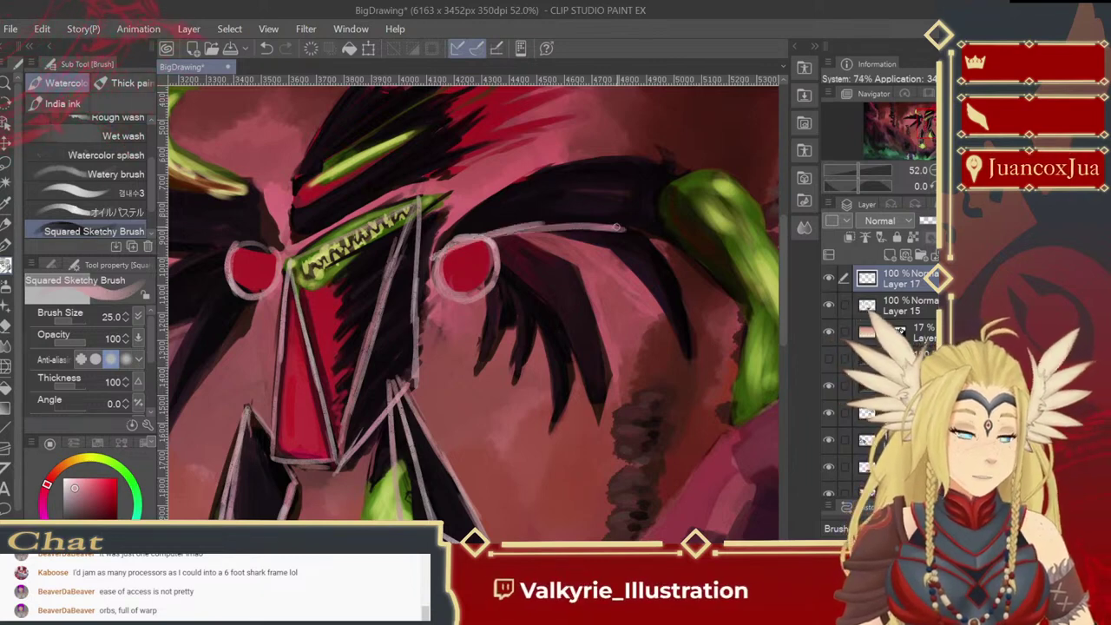
drag(647, 160, 629, 218)
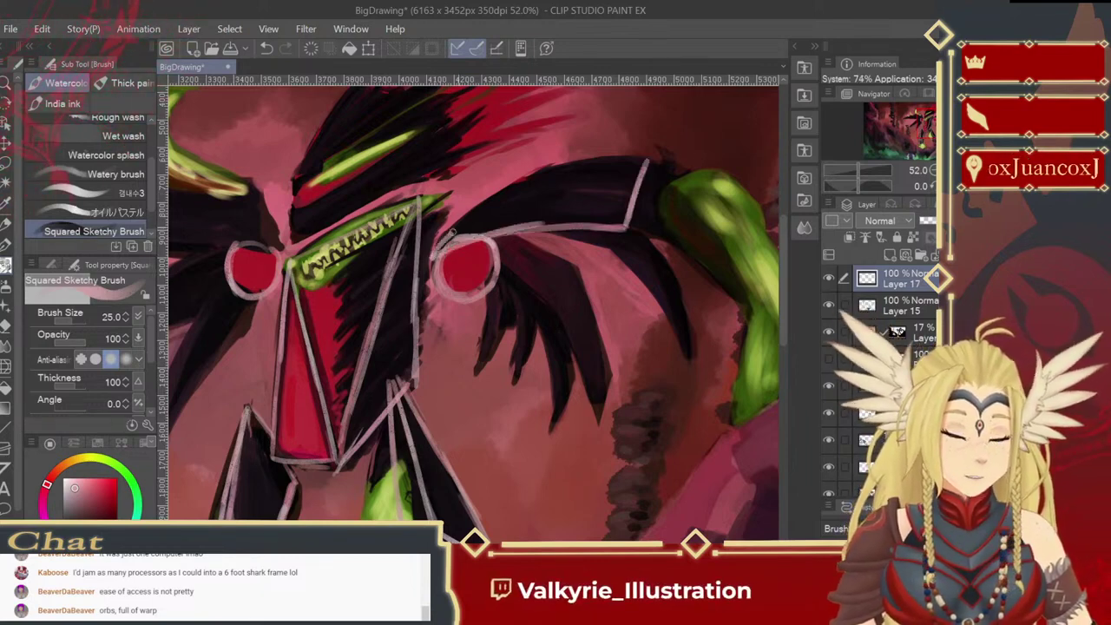
mouse_move(652, 356)
mouse_down()
mouse_move(555, 309)
mouse_move(405, 330)
mouse_move(653, 434)
mouse_move(752, 439)
mouse_up()
drag(509, 458, 398, 459)
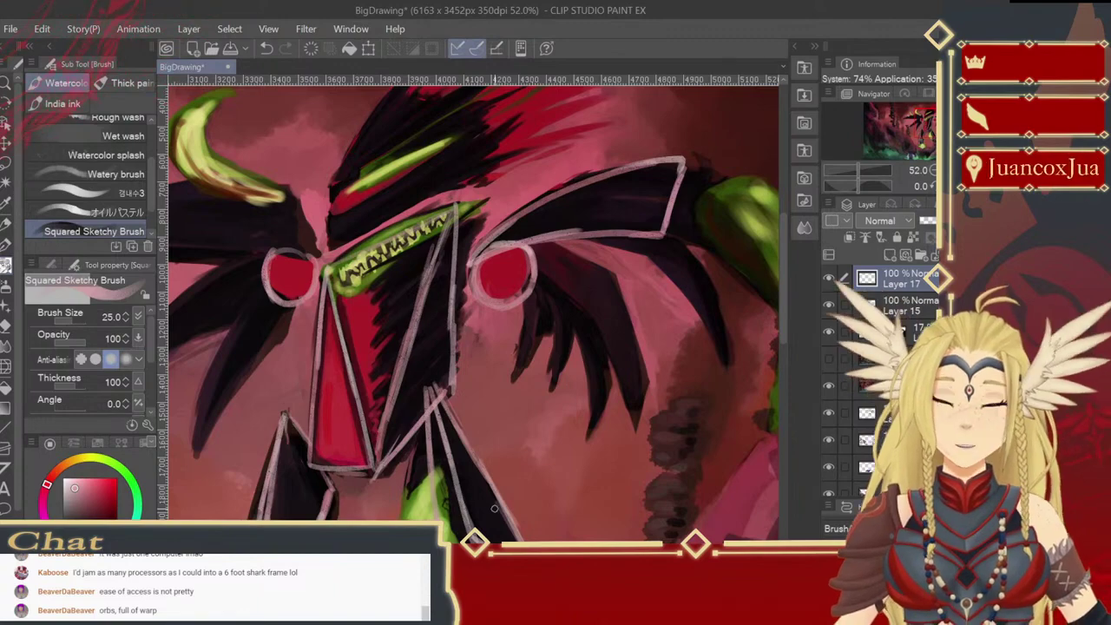
Step: Sketch the right forearm as a tapering plate from the elbow, its two edges meeting in a point over the green arm
mouse_move(644, 352)
mouse_down()
mouse_move(615, 359)
mouse_move(474, 337)
mouse_move(440, 359)
mouse_up()
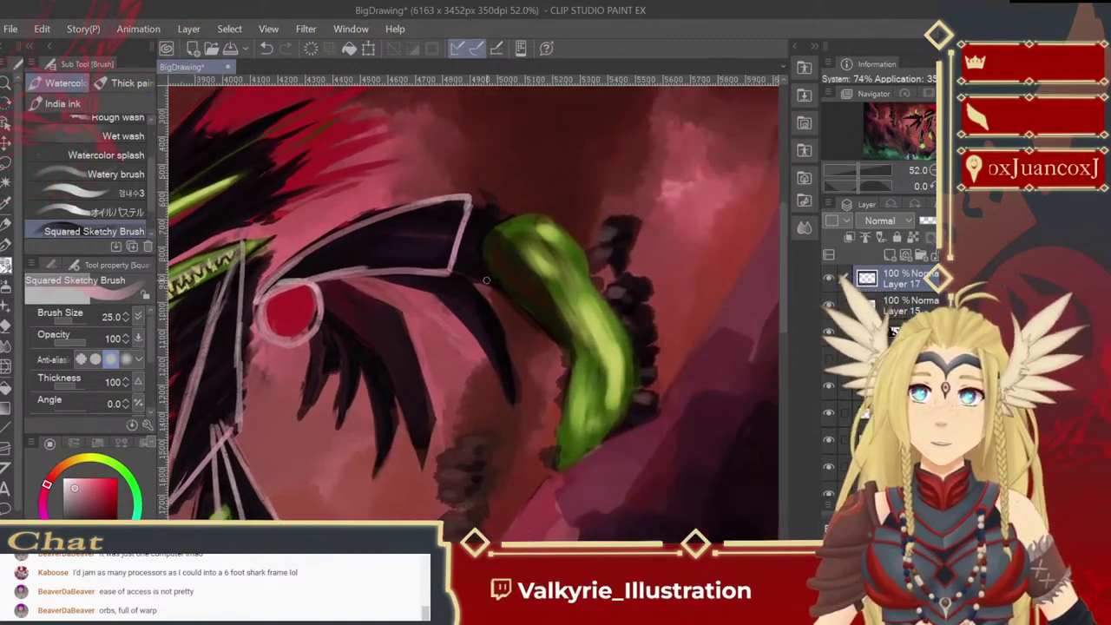
mouse_move(456, 276)
mouse_down()
mouse_move(573, 345)
mouse_move(592, 369)
mouse_up()
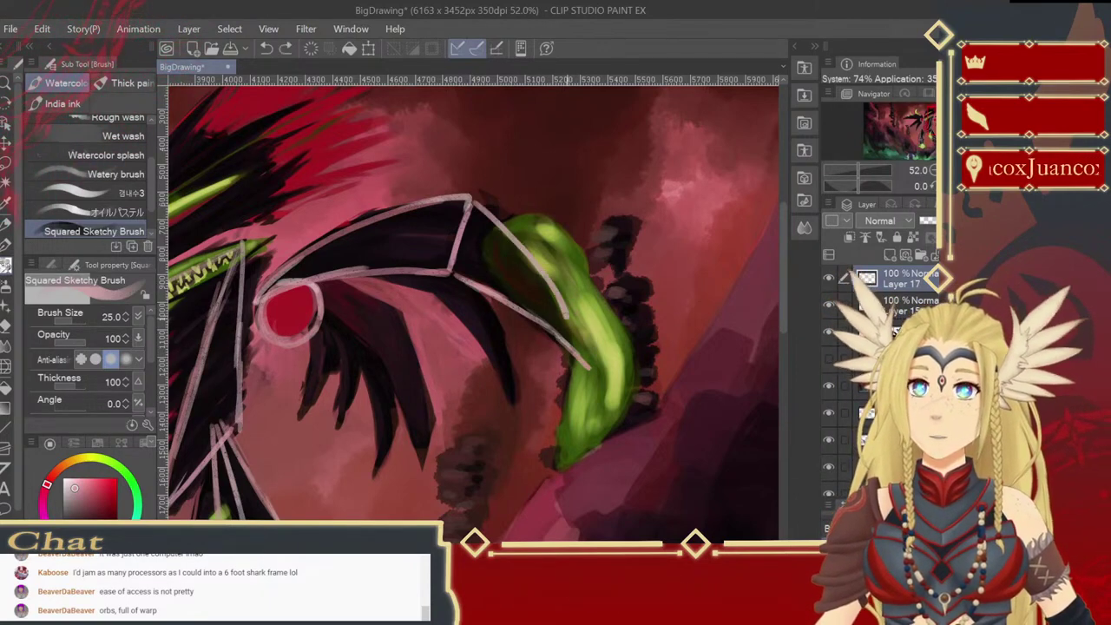
mouse_move(479, 202)
mouse_down()
mouse_move(553, 279)
mouse_move(593, 358)
mouse_up()
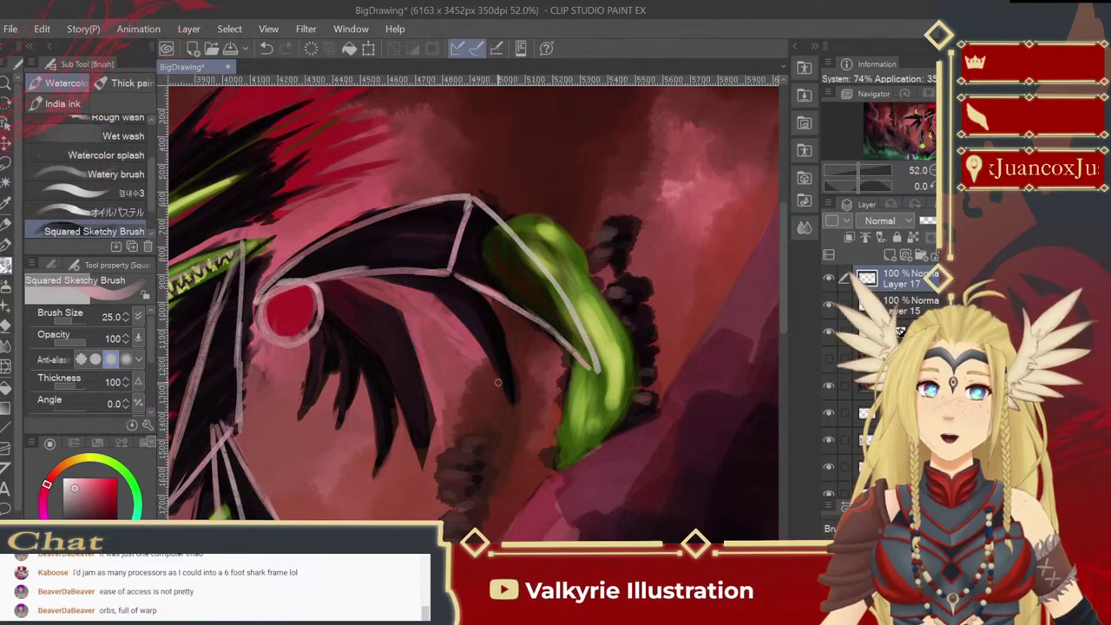
Step: Rotate the canvas to -50 degrees and outline the base segment of the uppermost black spike beneath the right arm, closing its outer end
drag(515, 389, 615, 381)
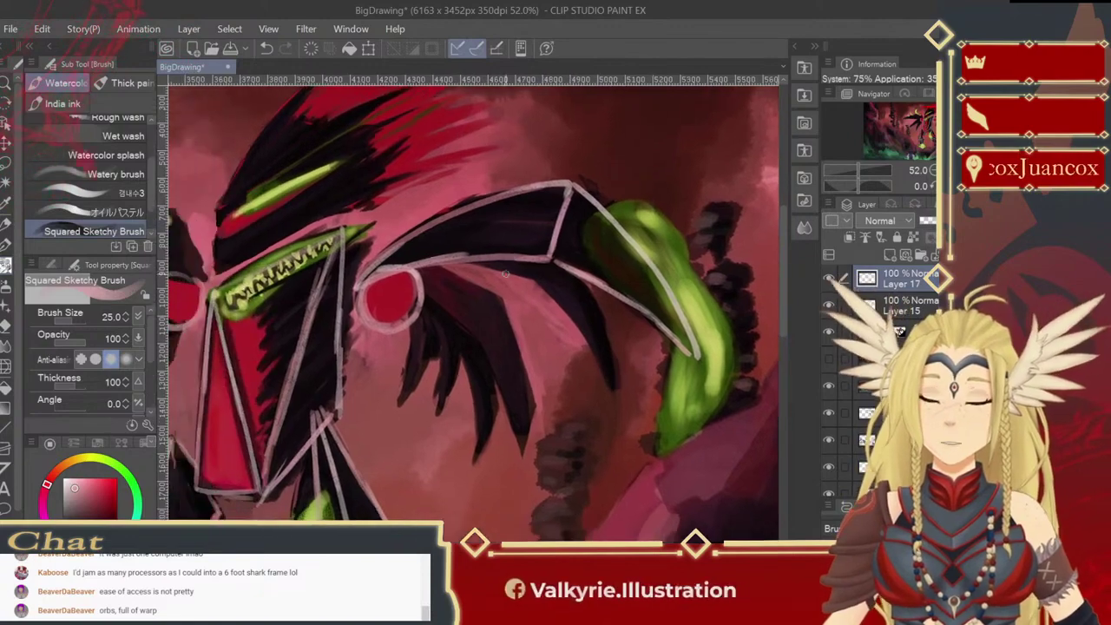
drag(466, 312, 538, 310)
key(minus)
key(minus)
key(minus)
key(minus)
key(minus)
key(minus)
key(minus)
key(minus)
key(minus)
key(minus)
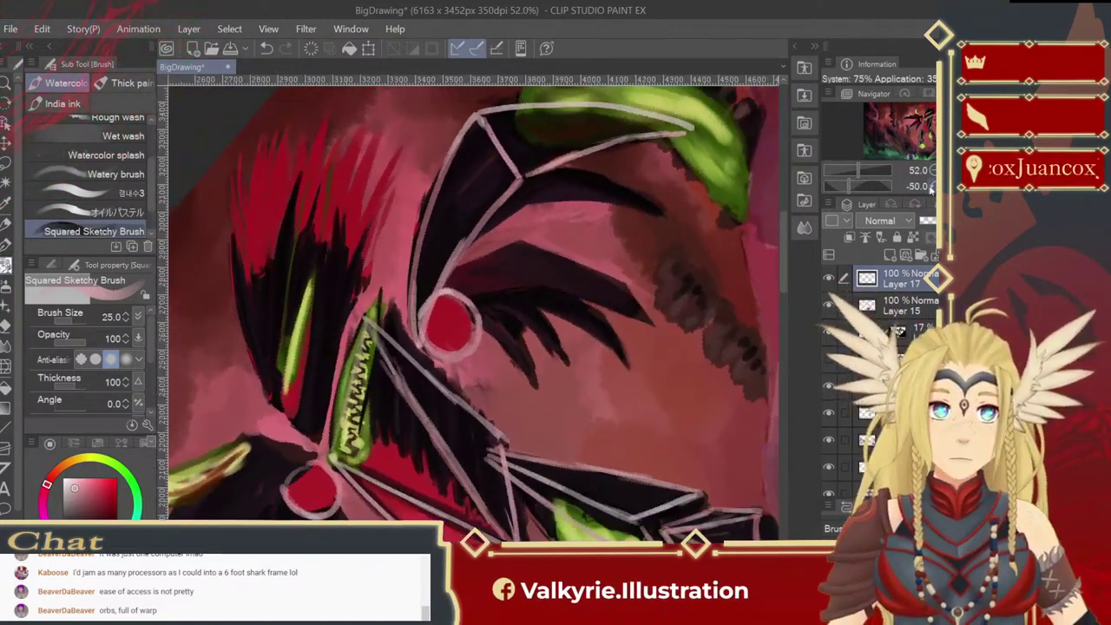
drag(625, 309, 593, 326)
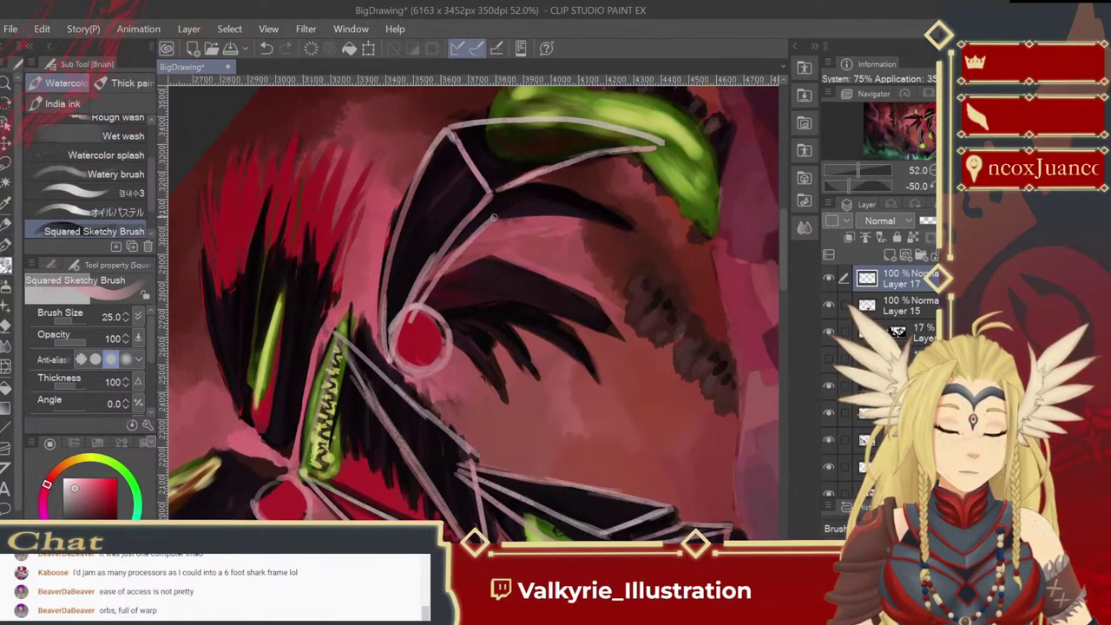
drag(434, 267, 537, 200)
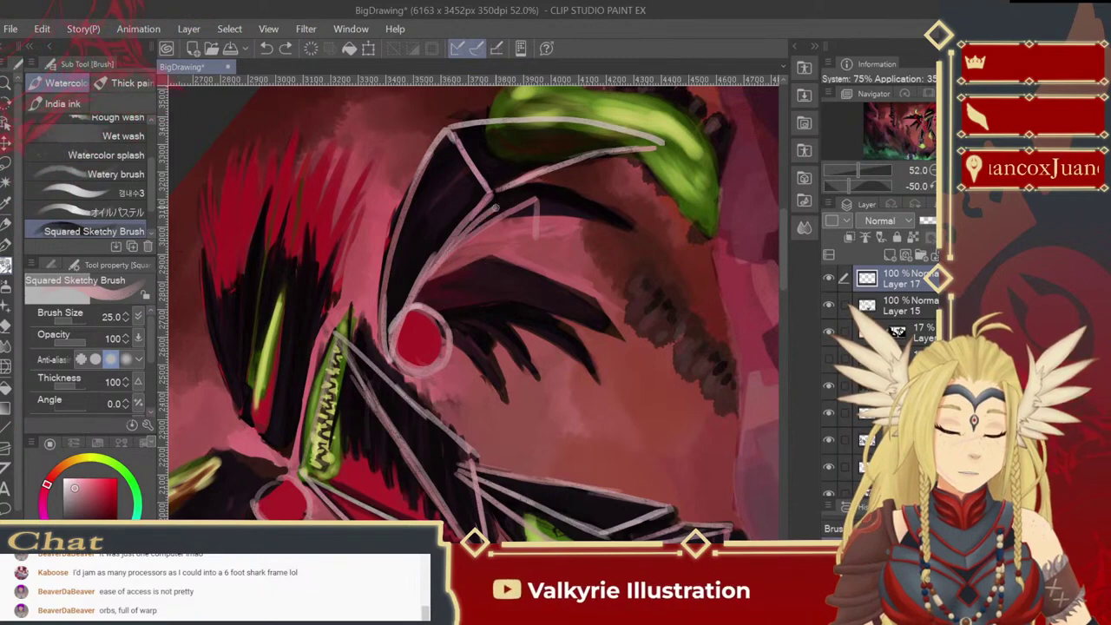
mouse_move(533, 186)
mouse_down()
mouse_move(535, 237)
mouse_move(500, 220)
mouse_move(520, 210)
mouse_move(454, 267)
mouse_up()
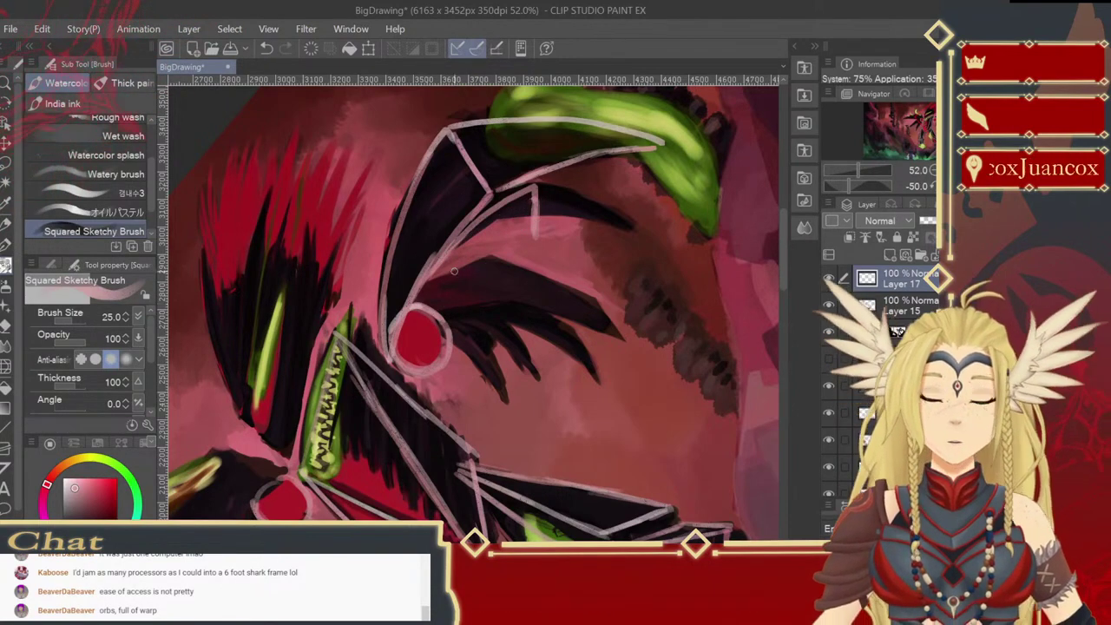
drag(406, 320, 503, 247)
drag(451, 280, 530, 239)
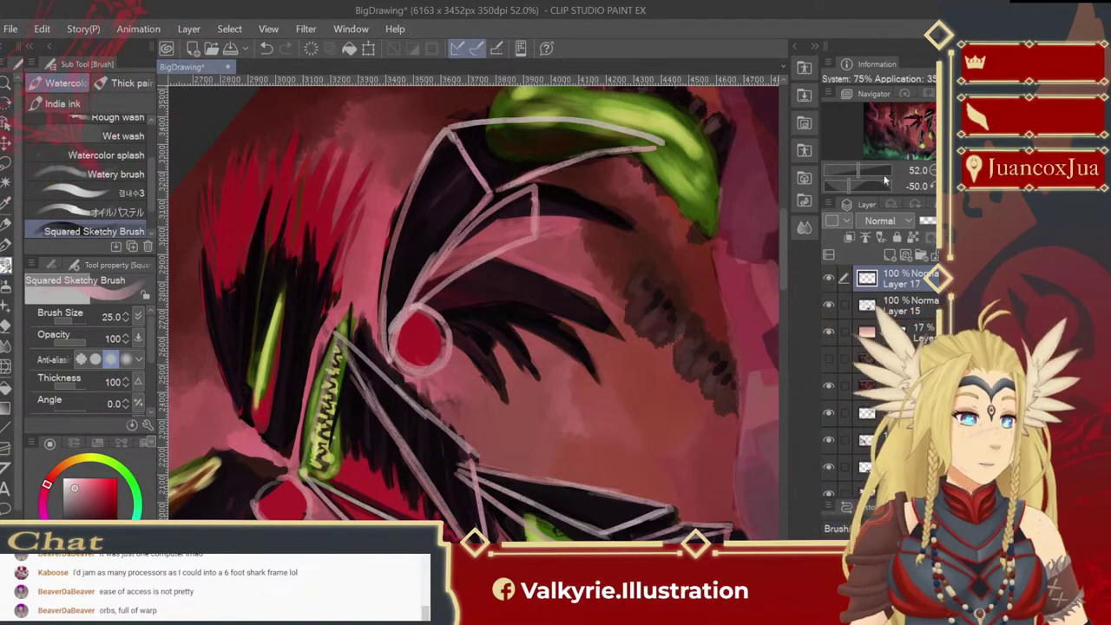
mouse_move(548, 193)
mouse_down()
mouse_move(539, 237)
mouse_move(528, 193)
mouse_move(529, 236)
mouse_up()
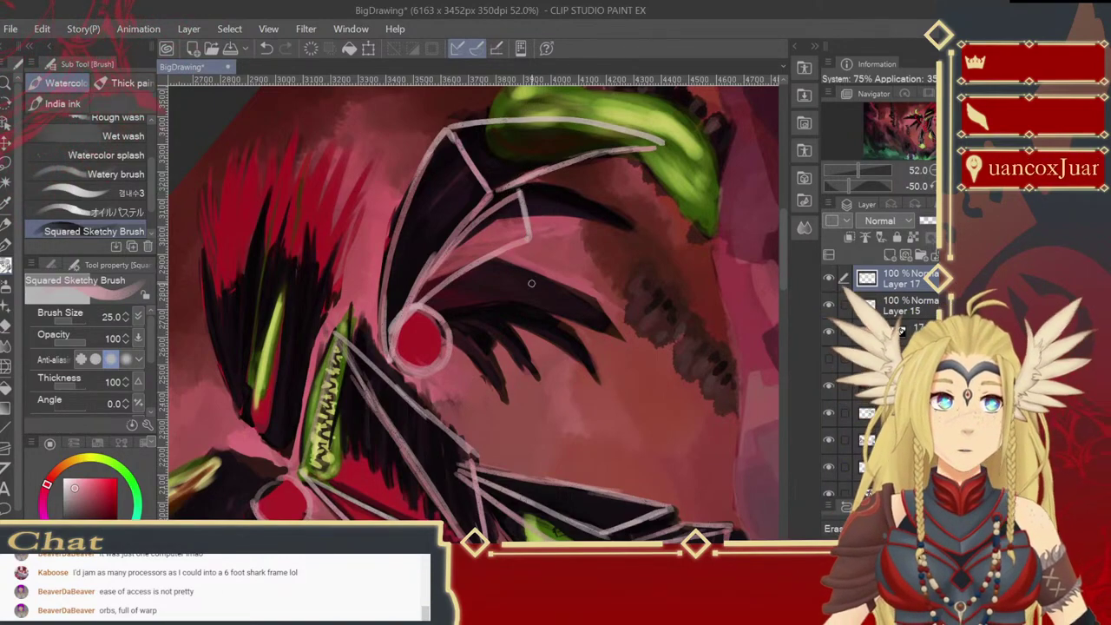
Step: Rotate the canvas to -70 degrees and extend the uppermost spike with a long pointed tip at brush size 30, redrawing its edges
drag(531, 279, 474, 311)
key(minus)
key(minus)
drag(418, 234, 521, 180)
key(])
key(ctrl+z)
drag(426, 229, 519, 196)
drag(458, 217, 540, 191)
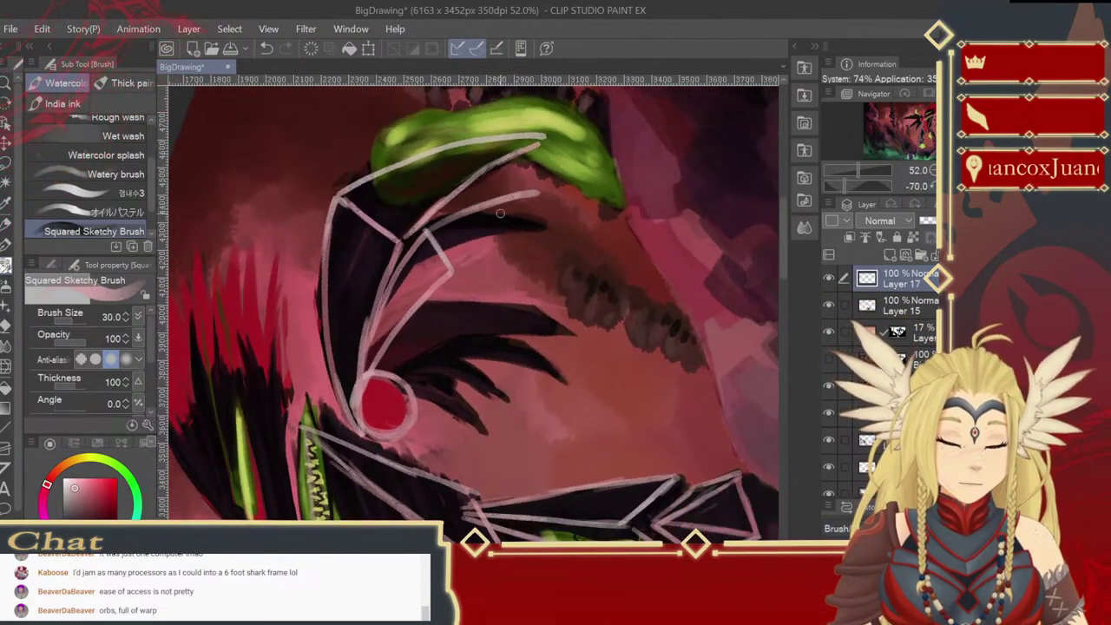
drag(453, 269, 540, 203)
key(ctrl+z)
key(ctrl+z)
drag(428, 229, 554, 198)
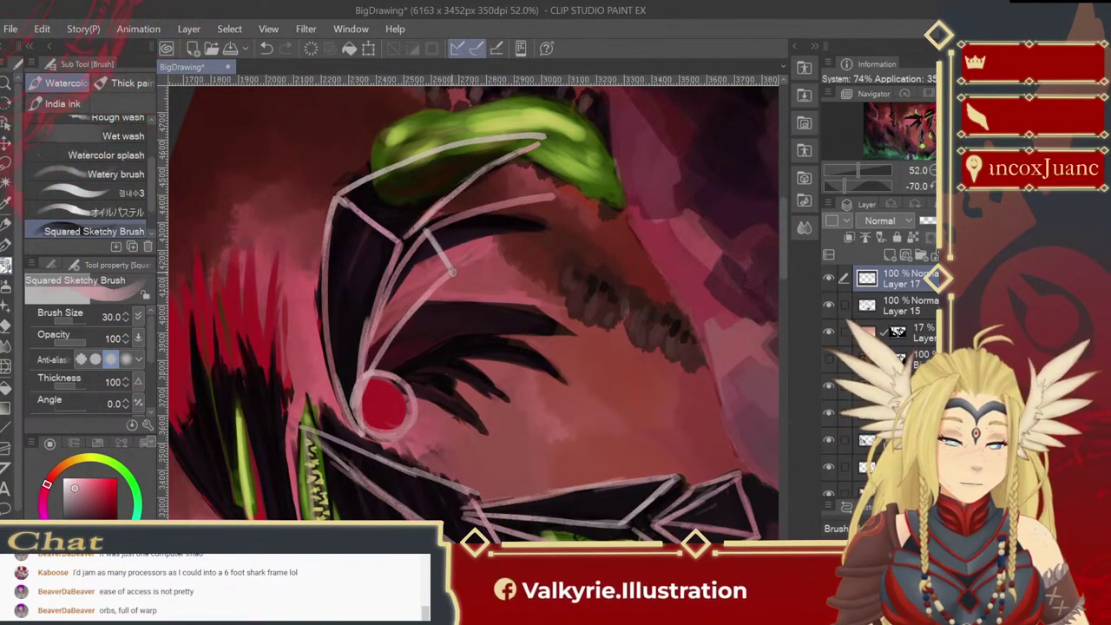
drag(451, 271, 553, 199)
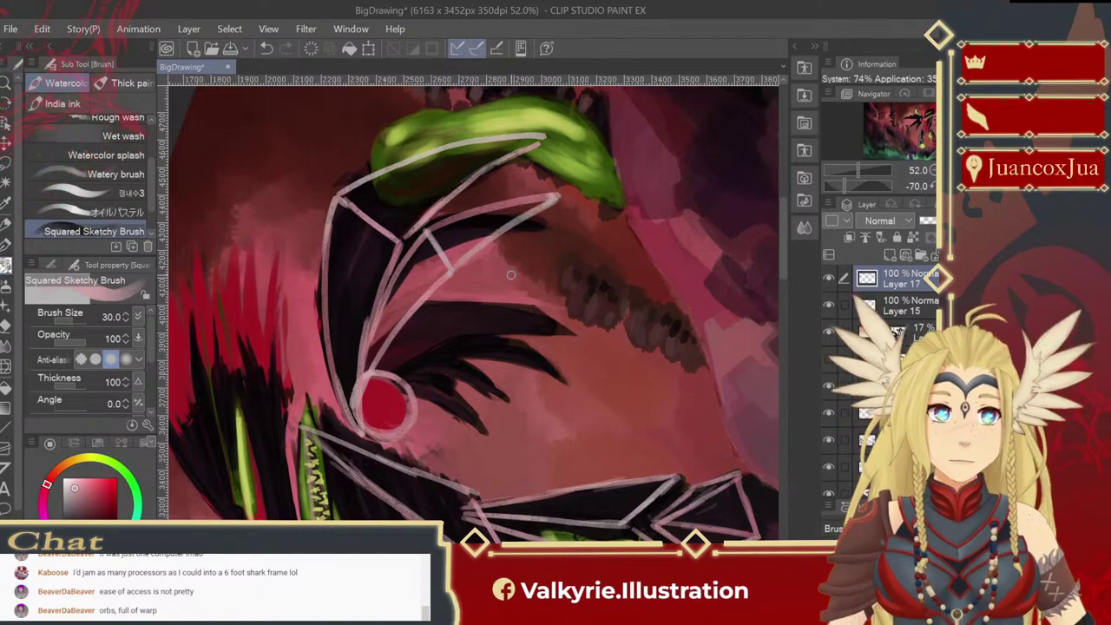
Step: Rotate the canvas to -80 degrees and outline the base segment of the second spike from the shoulder orb, with a short slanted end
mouse_move(463, 333)
mouse_down()
mouse_move(461, 344)
mouse_move(466, 308)
mouse_move(456, 322)
mouse_move(431, 320)
mouse_up()
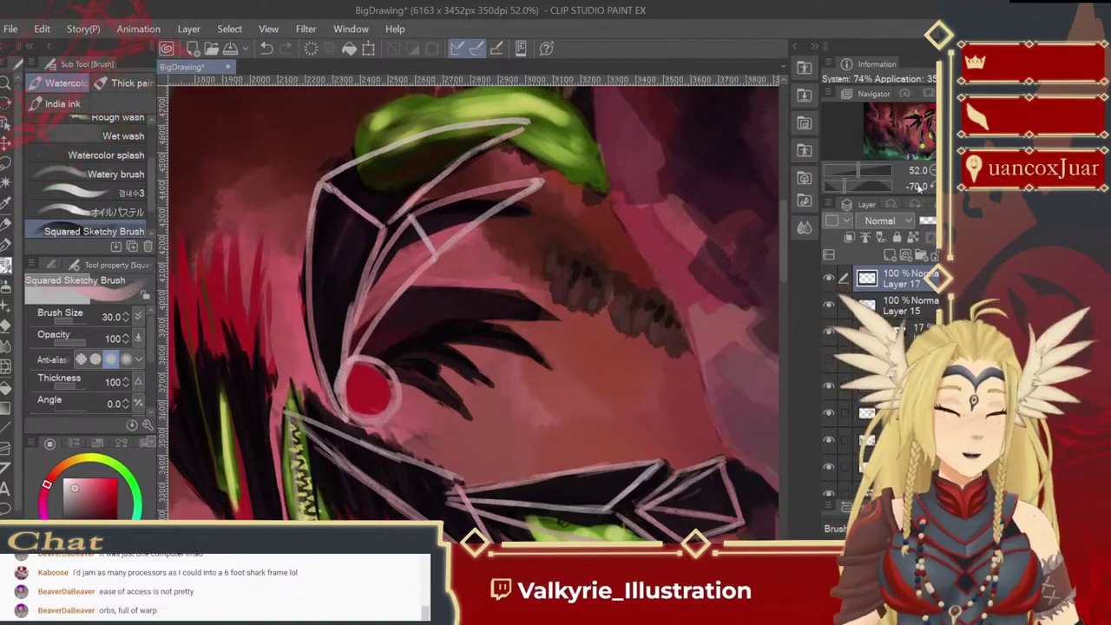
click(931, 185)
click(931, 185)
drag(671, 272, 716, 228)
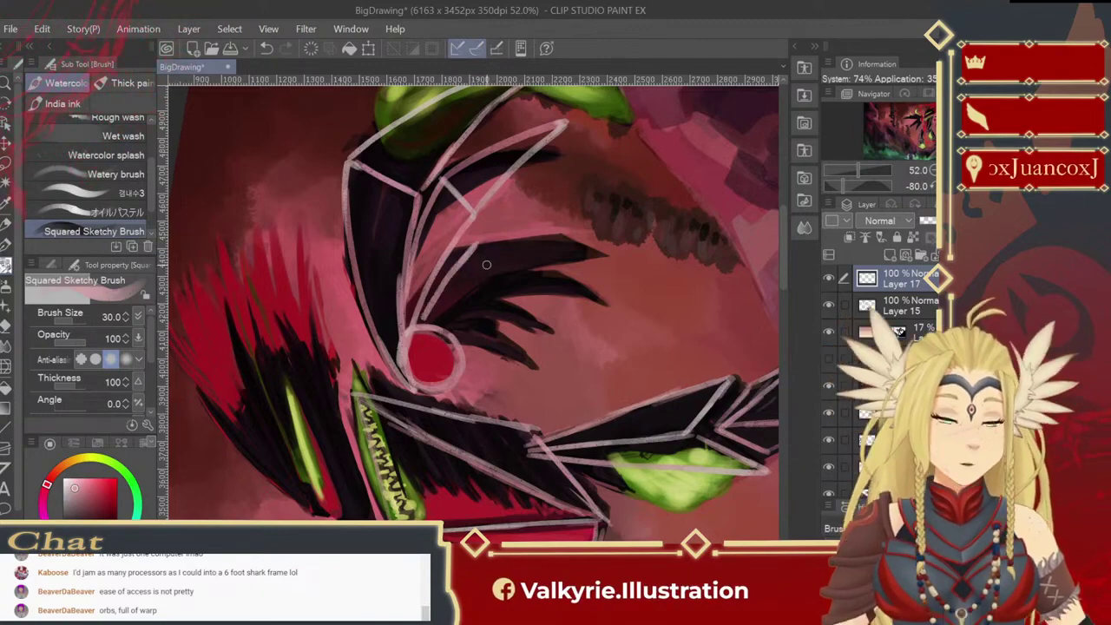
drag(480, 244, 493, 271)
key(ctrl+z)
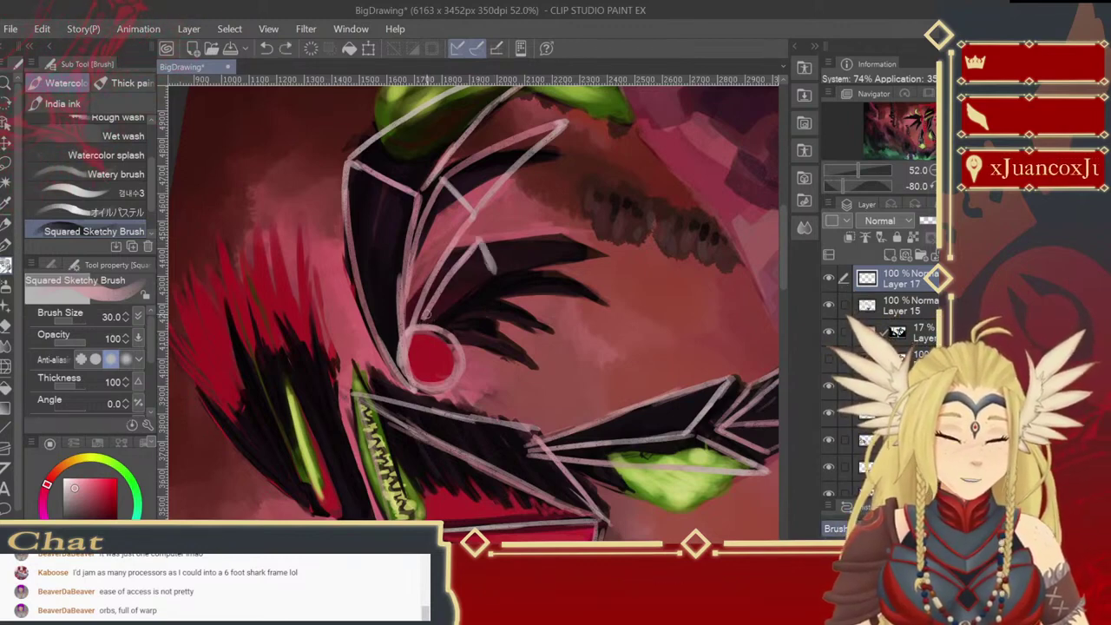
drag(430, 328, 499, 273)
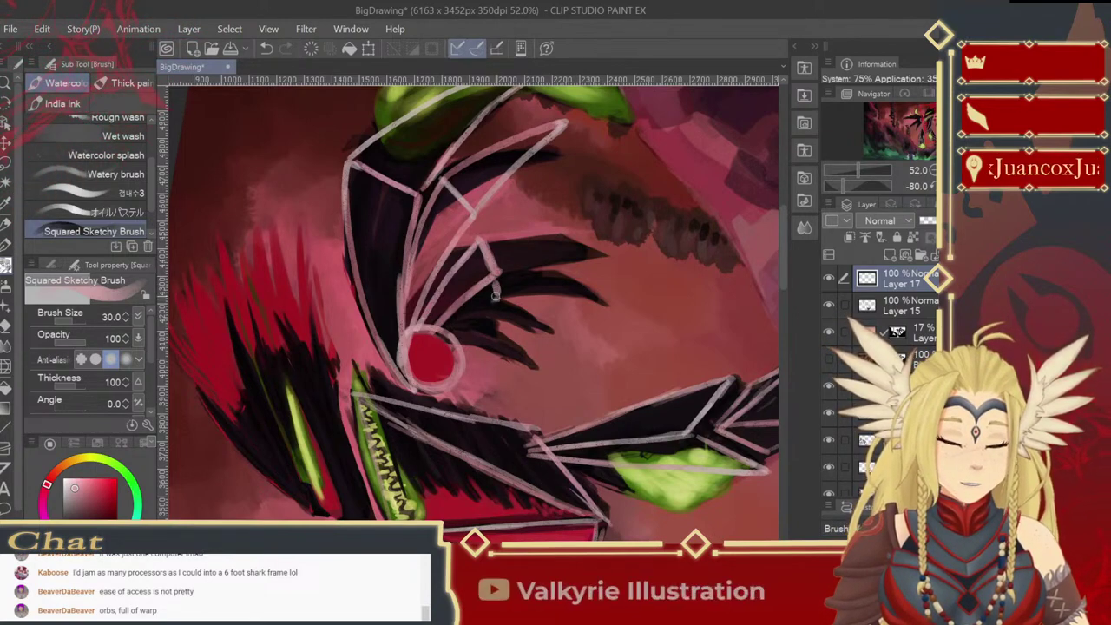
Step: Reduce the brush size to 15 and draw the lower edge of the narrow third spike's base segment from the shoulder orb
key(bracketleft)
key(bracketleft)
key(bracketleft)
key(bracketleft)
drag(446, 330, 498, 297)
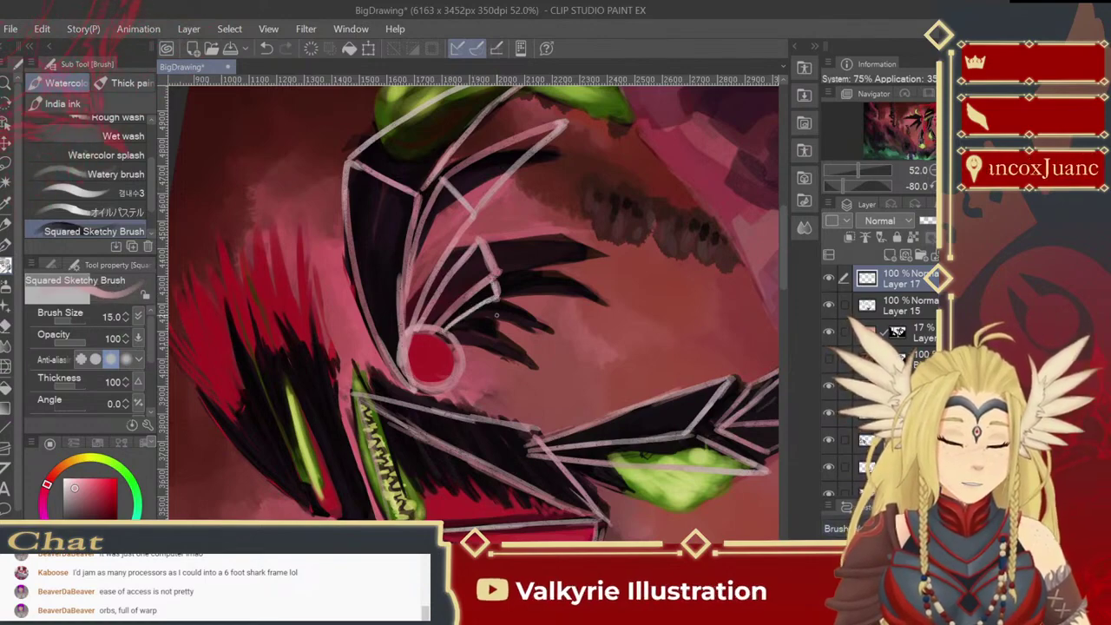
key(minus)
key(minus)
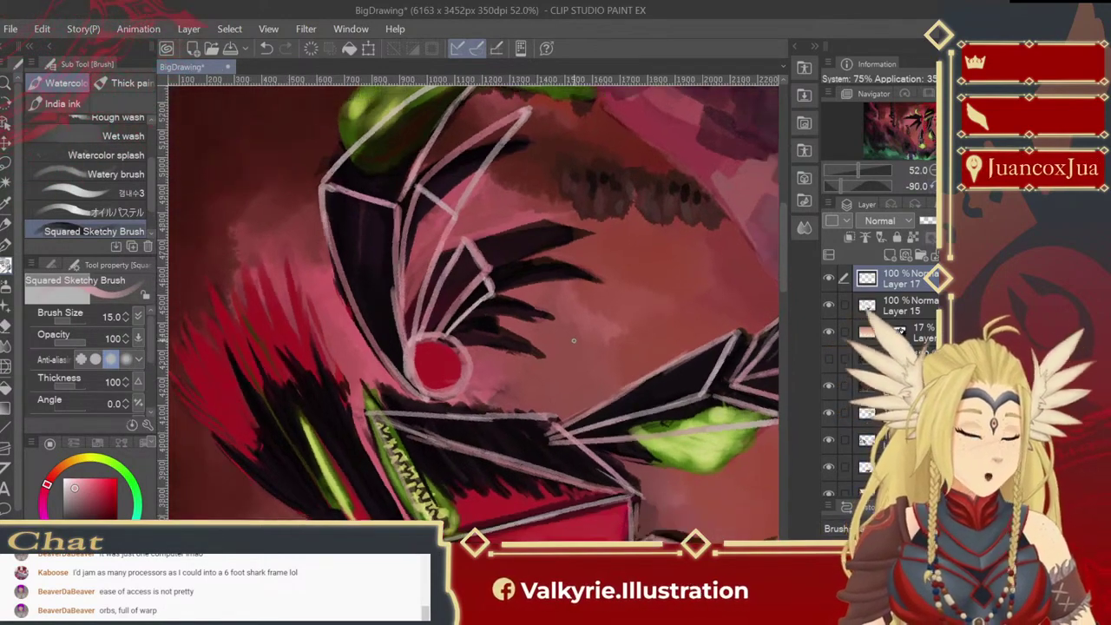
key(ctrl+t)
drag(572, 331, 575, 345)
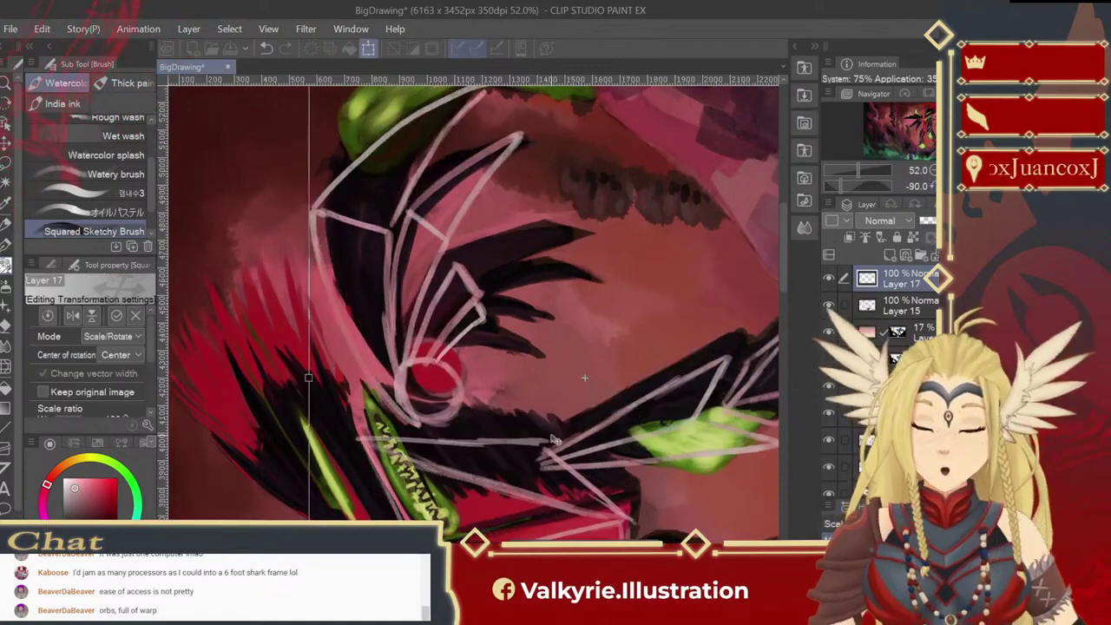
key(Return)
key(ctrl+z)
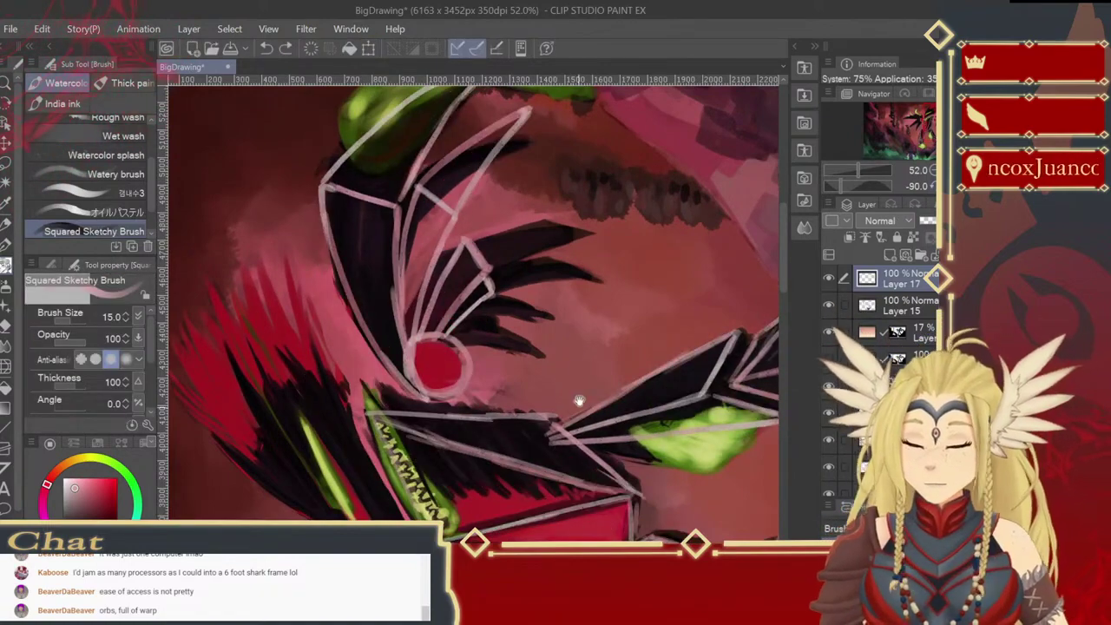
Step: Rotate the canvas to -110 degrees and extend the second spike from the shoulder orb with a long pointed tip
drag(578, 410, 531, 445)
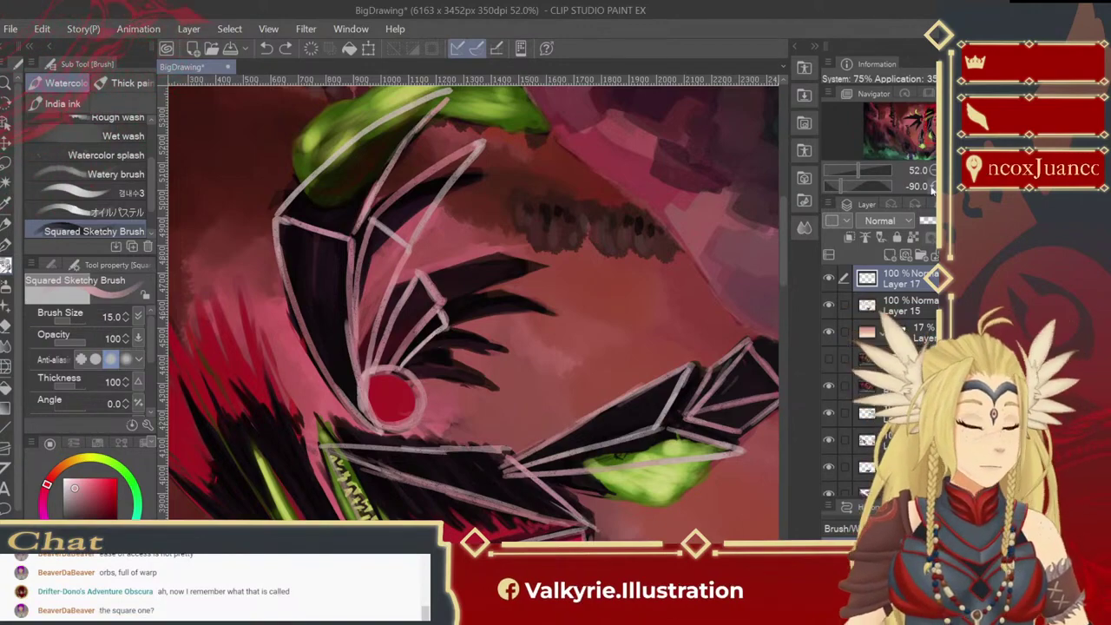
key(minus)
key(minus)
key(minus)
key(minus)
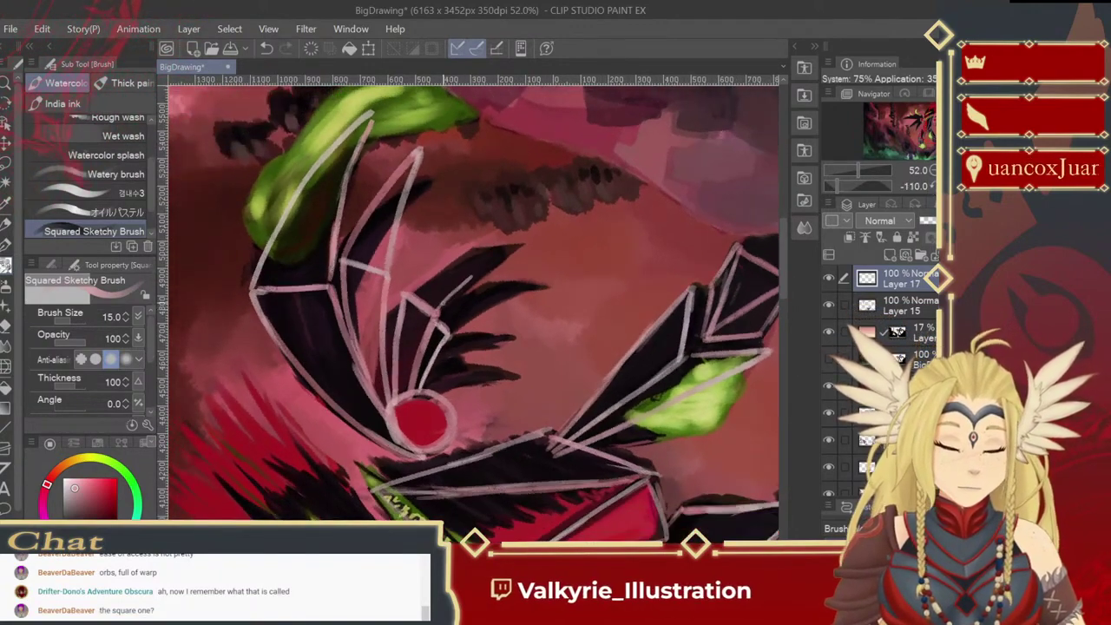
drag(406, 295, 516, 243)
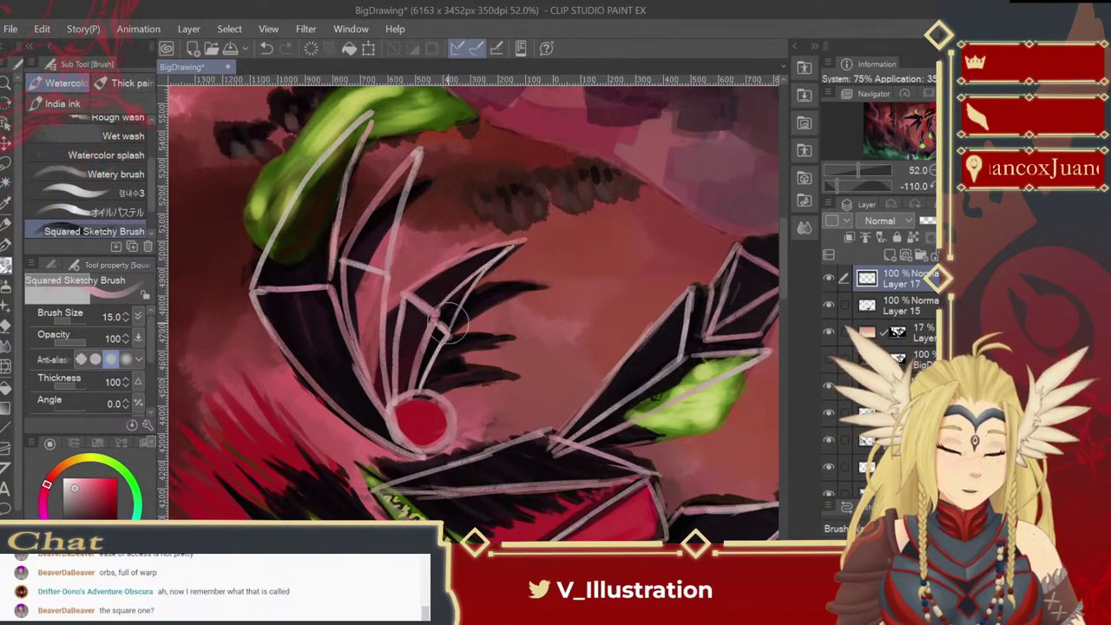
Step: Undo the trial strokes along the second spike's end and tip, and erase the lower edge of the third spike's base segment
drag(439, 311, 450, 322)
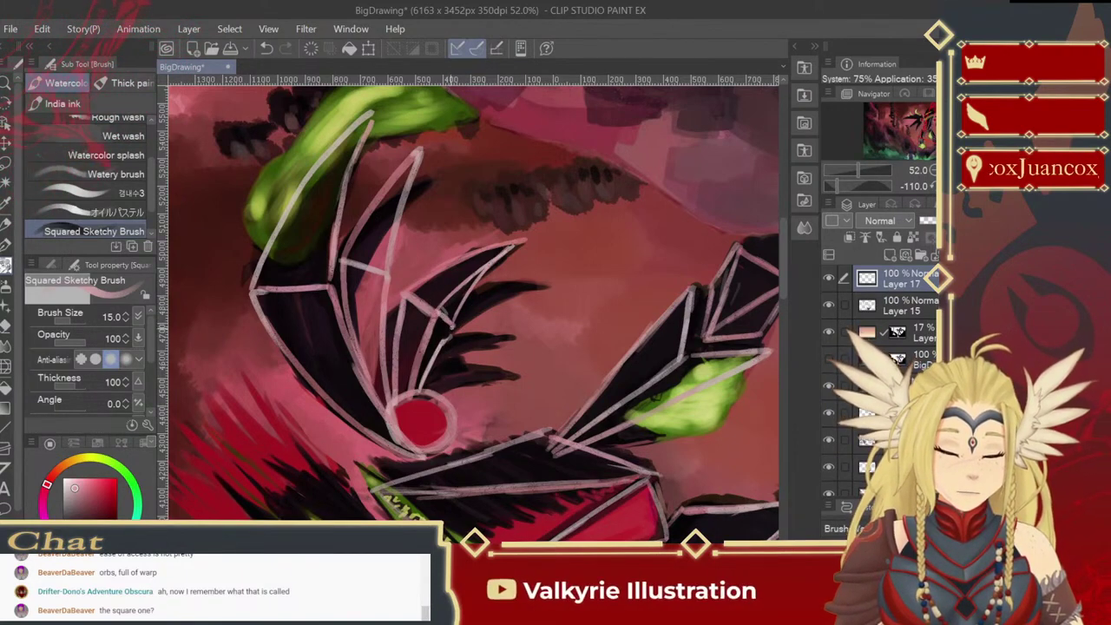
drag(463, 304, 493, 273)
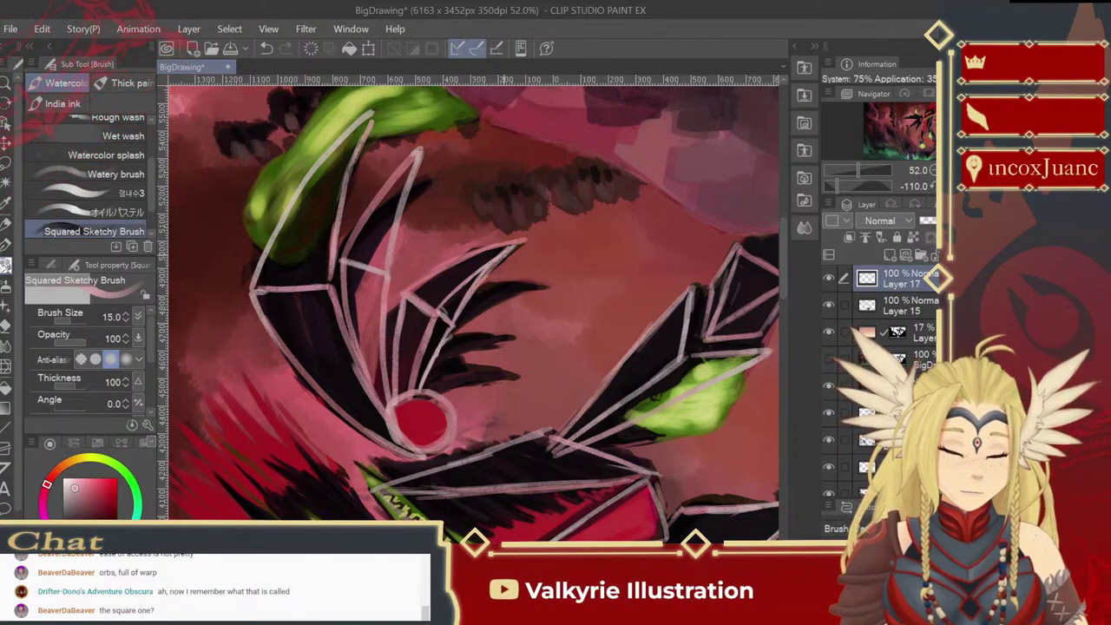
key(ctrl+z)
key(ctrl+z)
drag(445, 329, 430, 375)
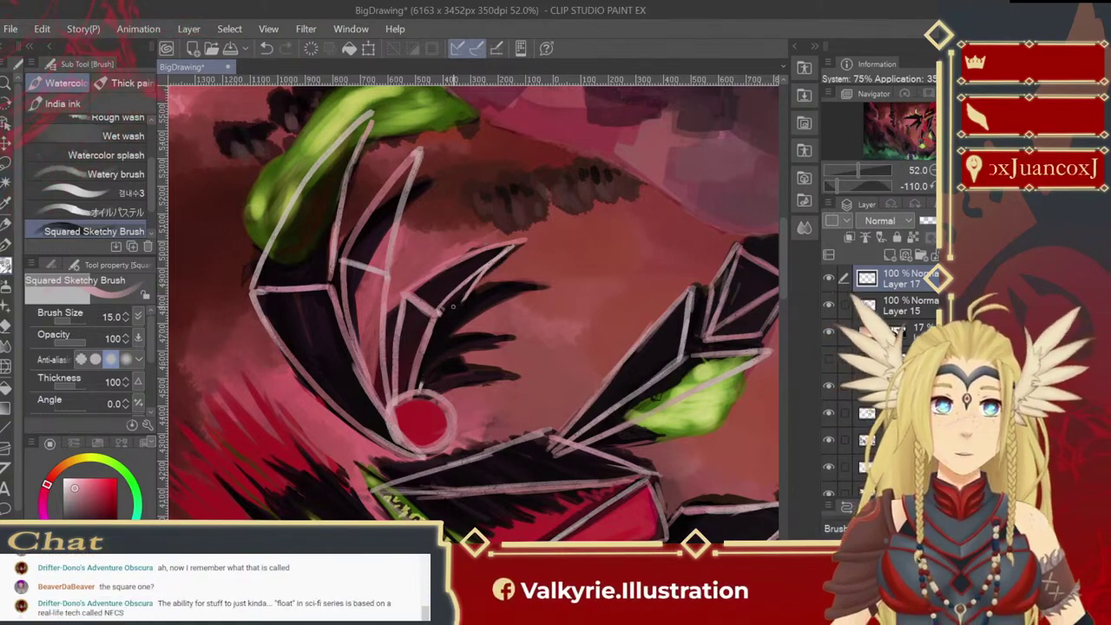
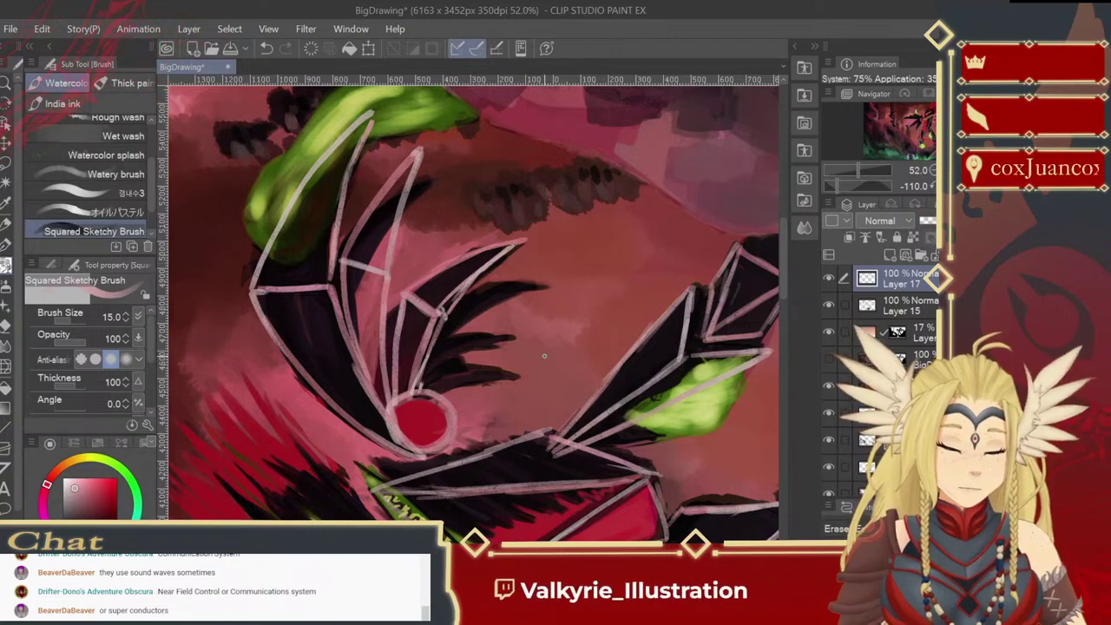
Step: Outline the narrow third spike and the lowest spike from the shoulder orb, each with a base segment and a pointed tip
drag(485, 369, 466, 357)
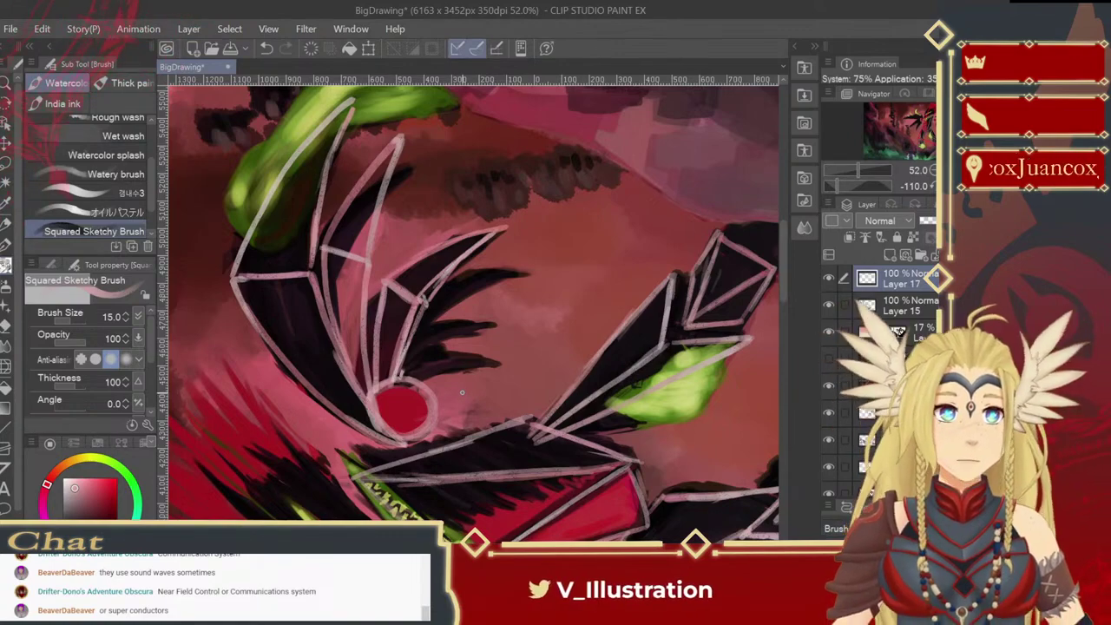
drag(462, 391, 430, 397)
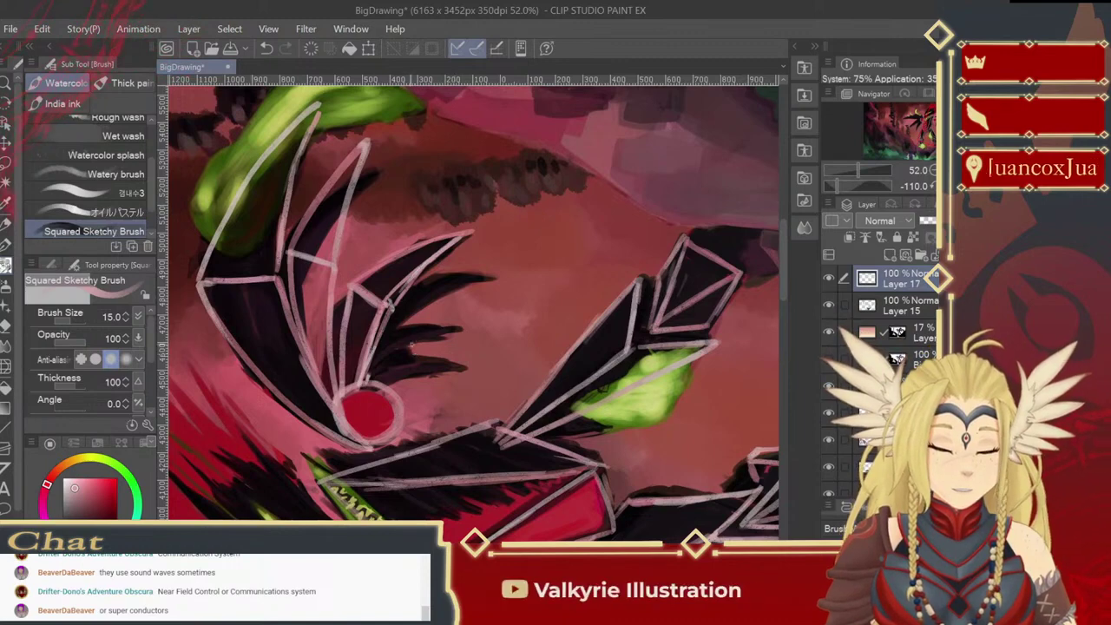
drag(370, 379, 397, 316)
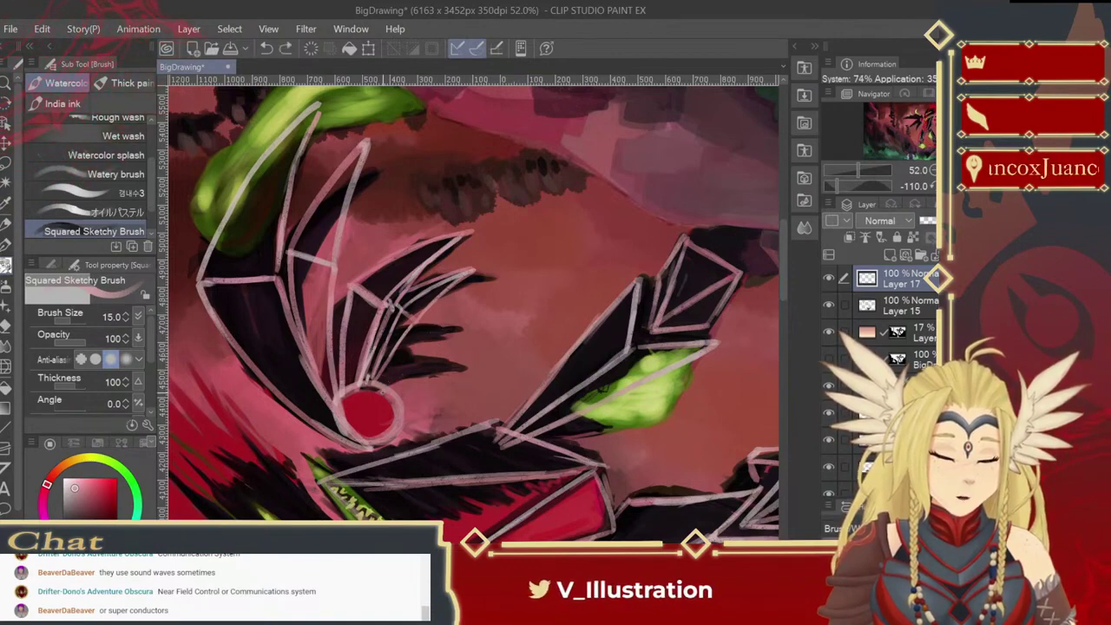
drag(430, 323, 485, 299)
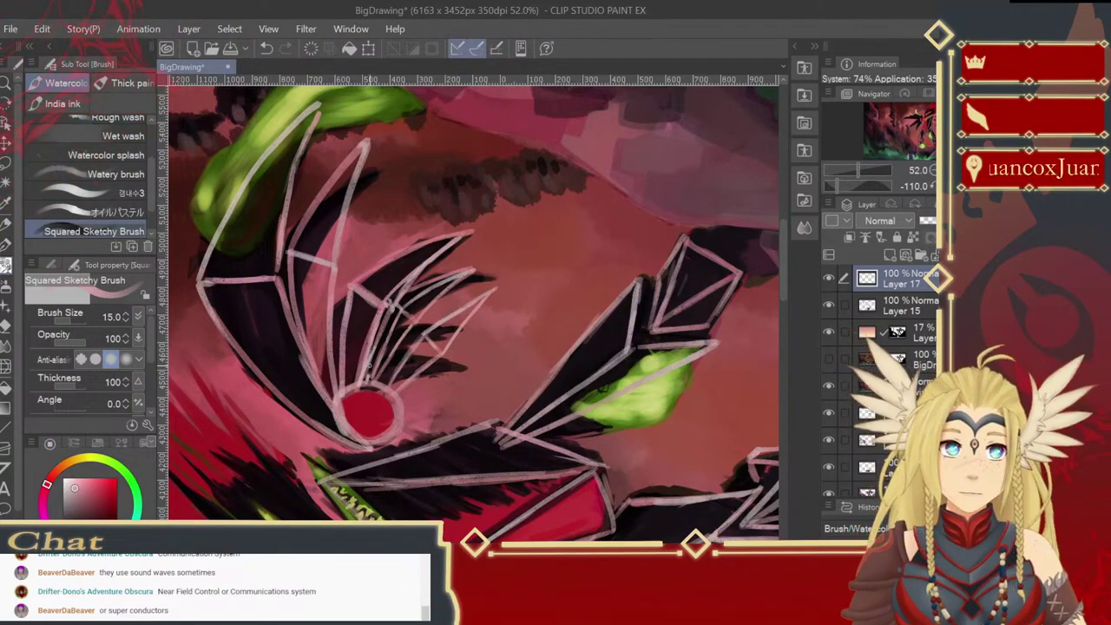
Step: Rotate the canvas to -20 degrees and outline the triangular shoulder plate between the largest green horn's base, the left orb and the jaw
key(ctrl+at)
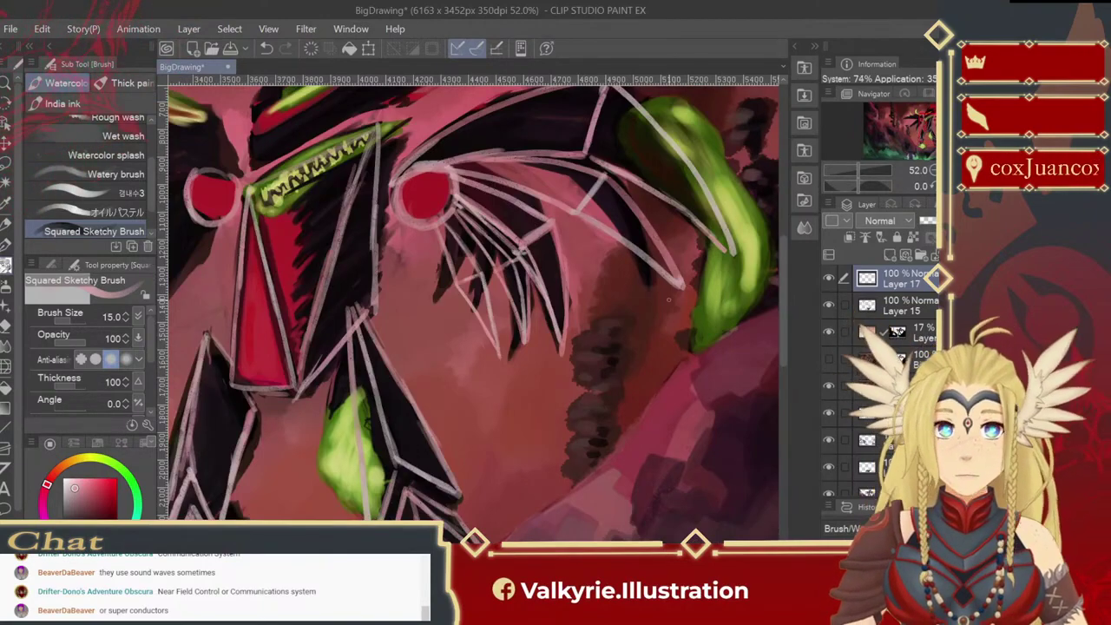
drag(573, 455, 670, 549)
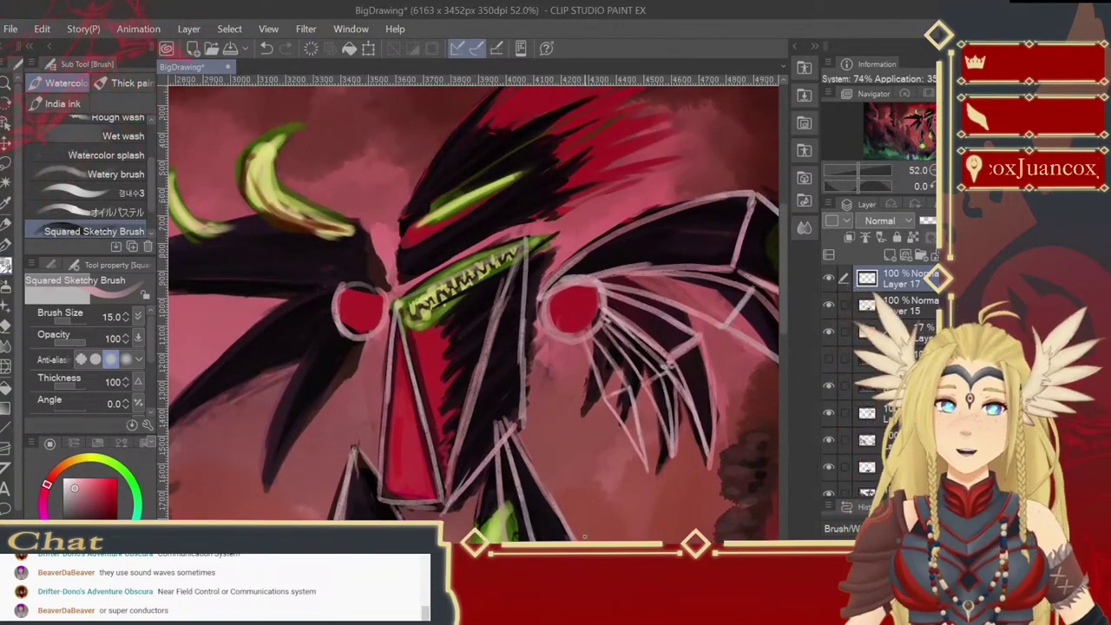
drag(516, 383, 700, 414)
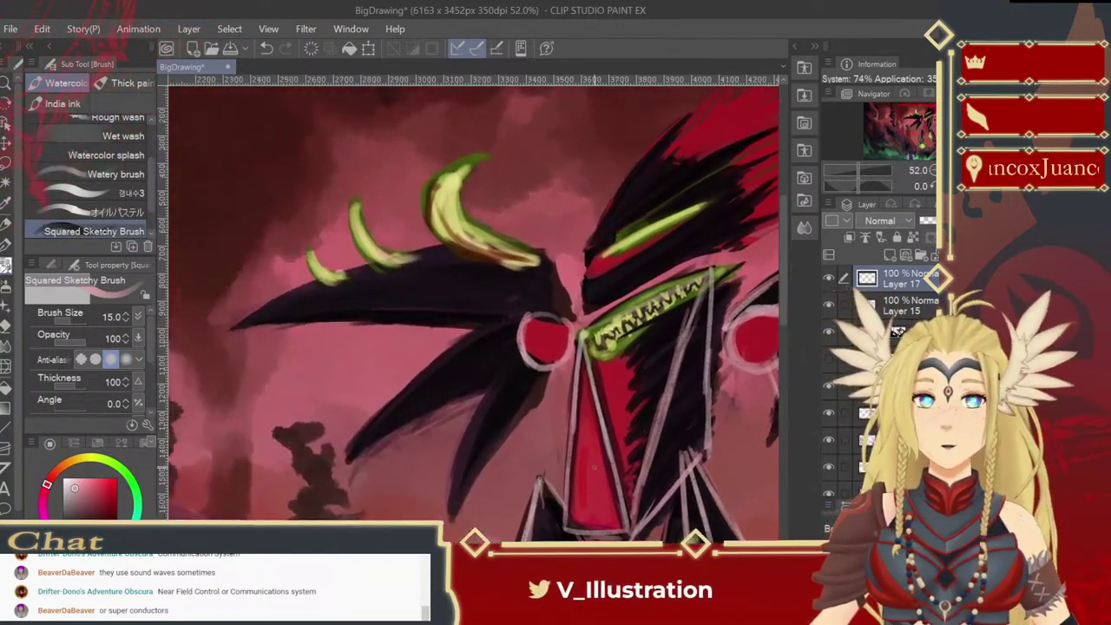
drag(587, 468, 514, 494)
drag(459, 307, 576, 283)
drag(530, 361, 396, 282)
scroll(396, 281, down, 4)
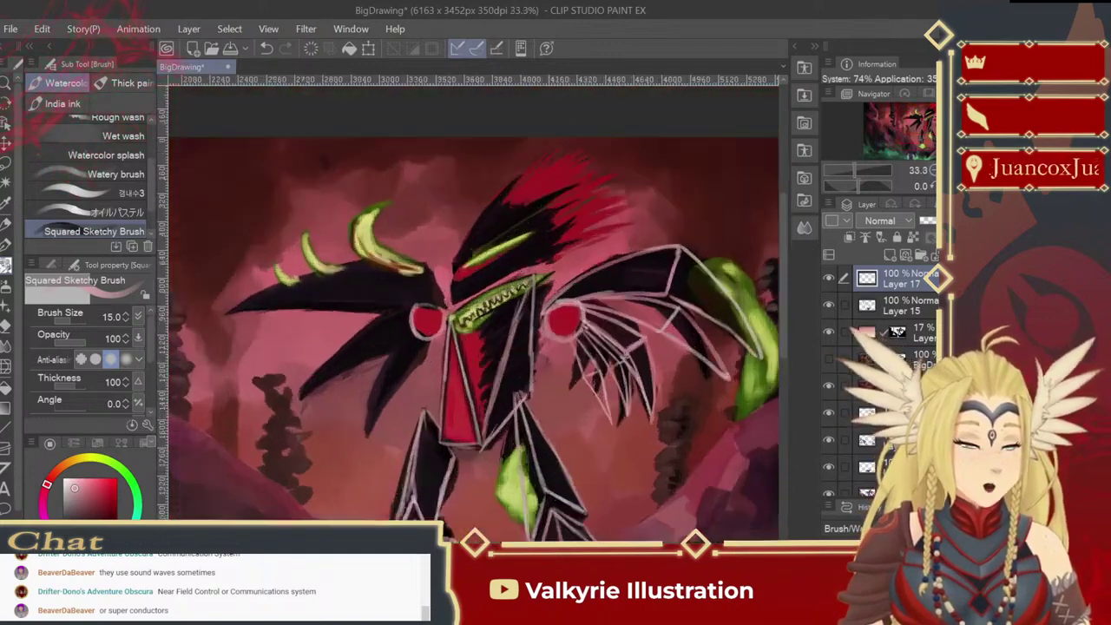
click(948, 170)
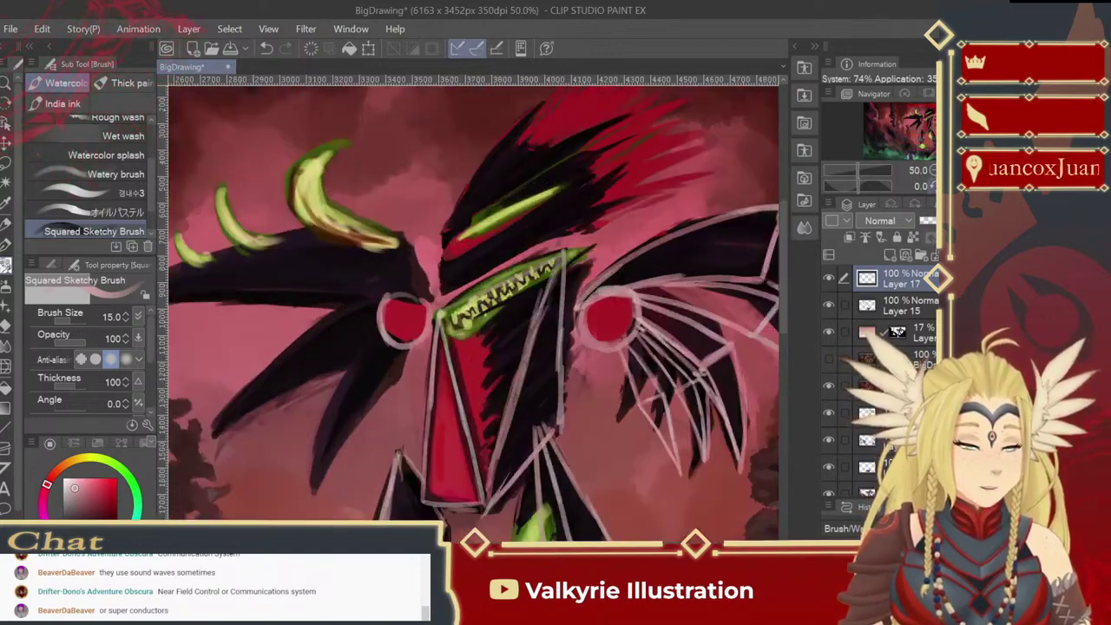
click(933, 189)
drag(507, 377, 624, 370)
click(933, 190)
click(933, 189)
click(933, 189)
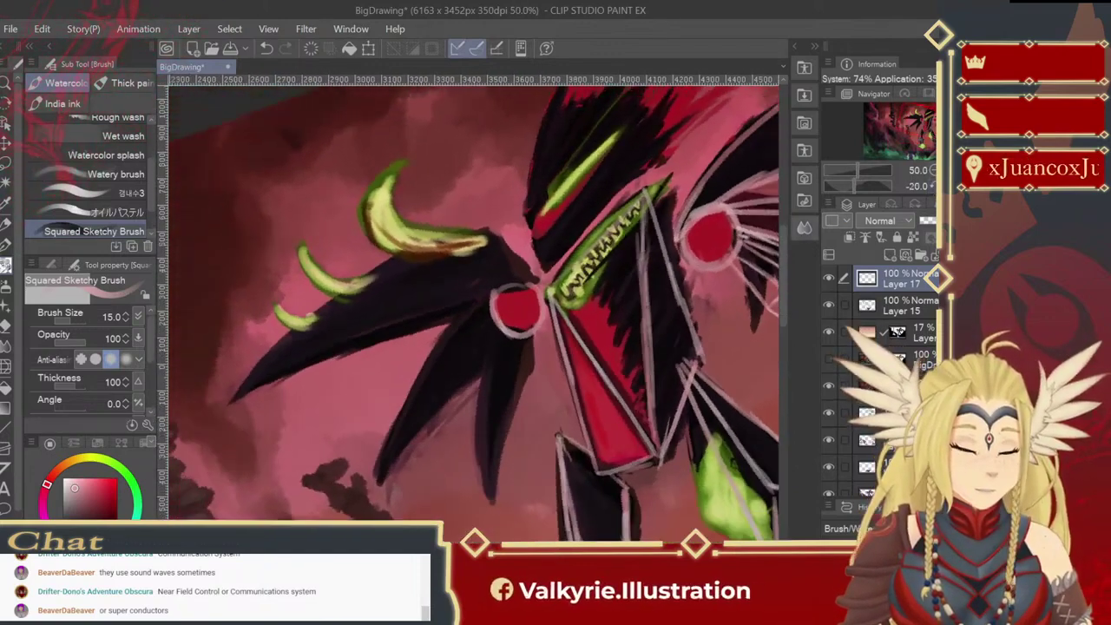
drag(561, 342, 643, 325)
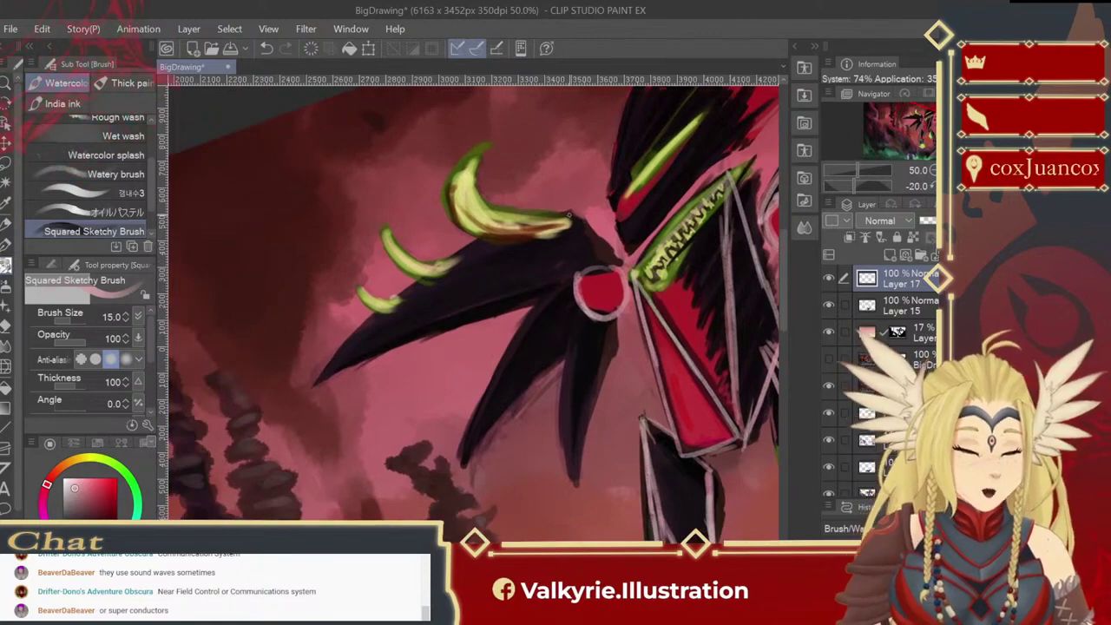
mouse_move(622, 264)
mouse_down()
mouse_move(630, 270)
mouse_move(573, 230)
mouse_move(569, 214)
mouse_up()
drag(582, 276, 618, 273)
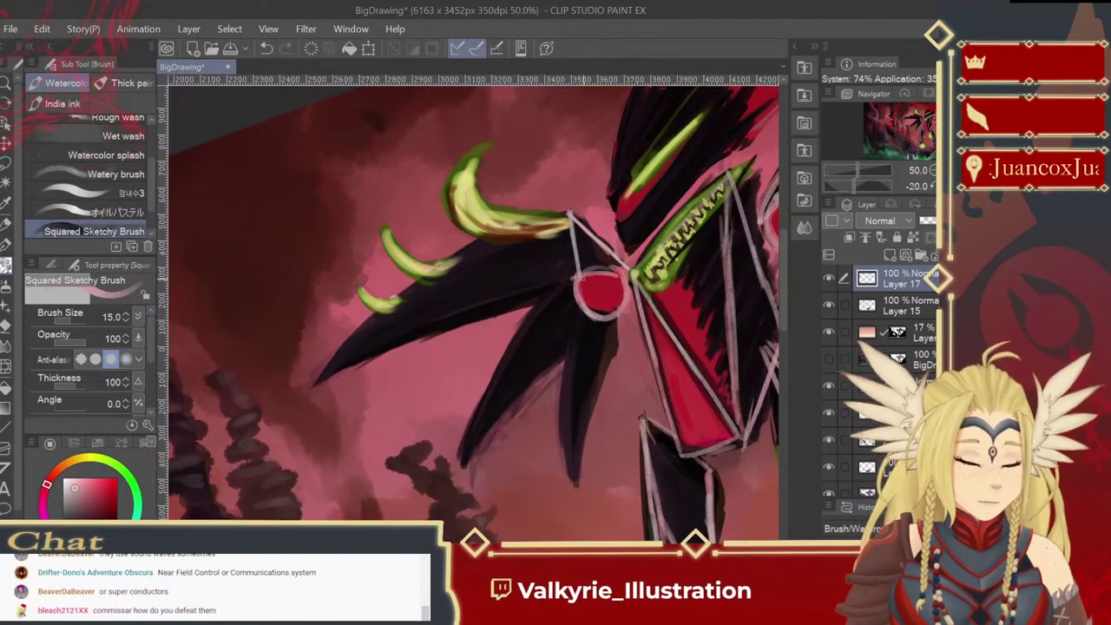
Step: Draw the upper edge of the horned left arm from the shoulder plate's peak down to the pointed tip, replacing the first attempt
mouse_move(681, 400)
mouse_down()
mouse_move(647, 450)
mouse_move(612, 406)
mouse_move(574, 403)
mouse_up()
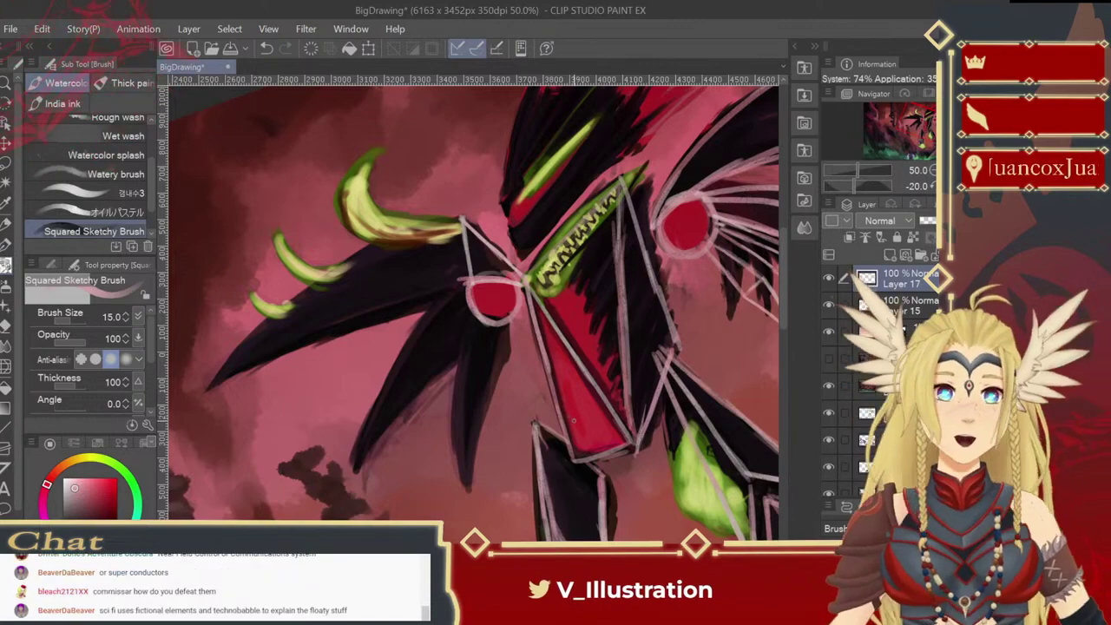
drag(573, 419, 615, 408)
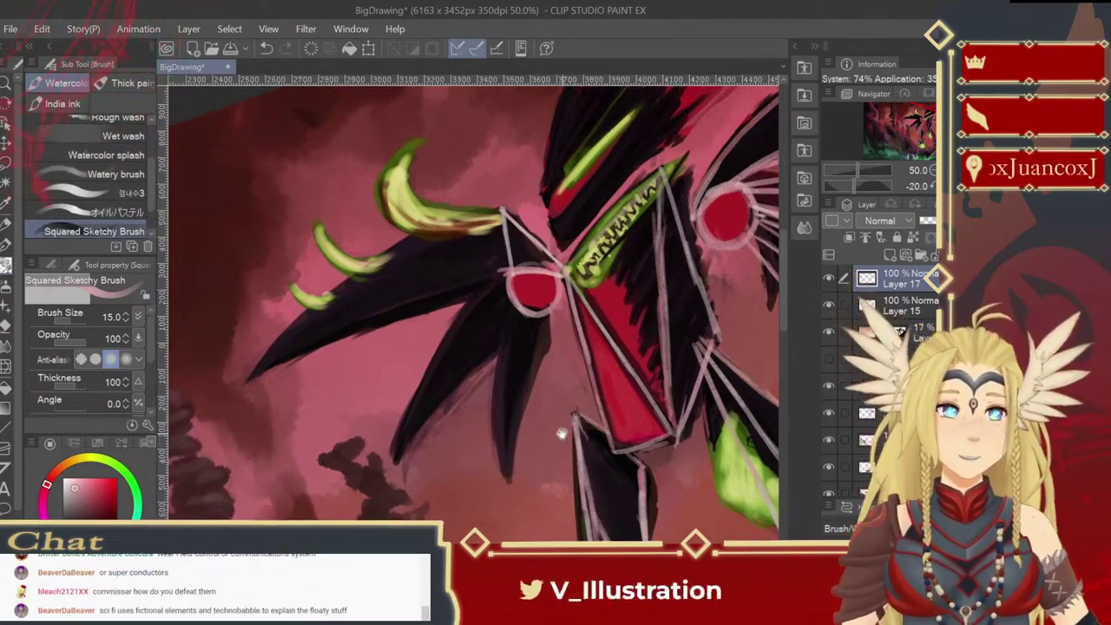
drag(625, 365, 677, 334)
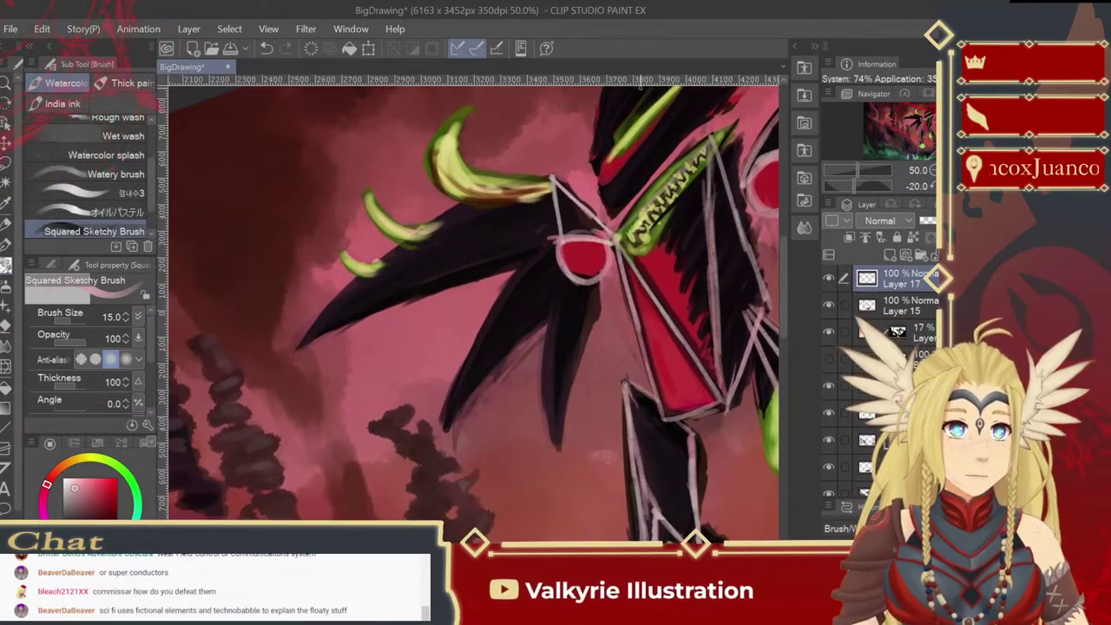
drag(551, 179, 382, 260)
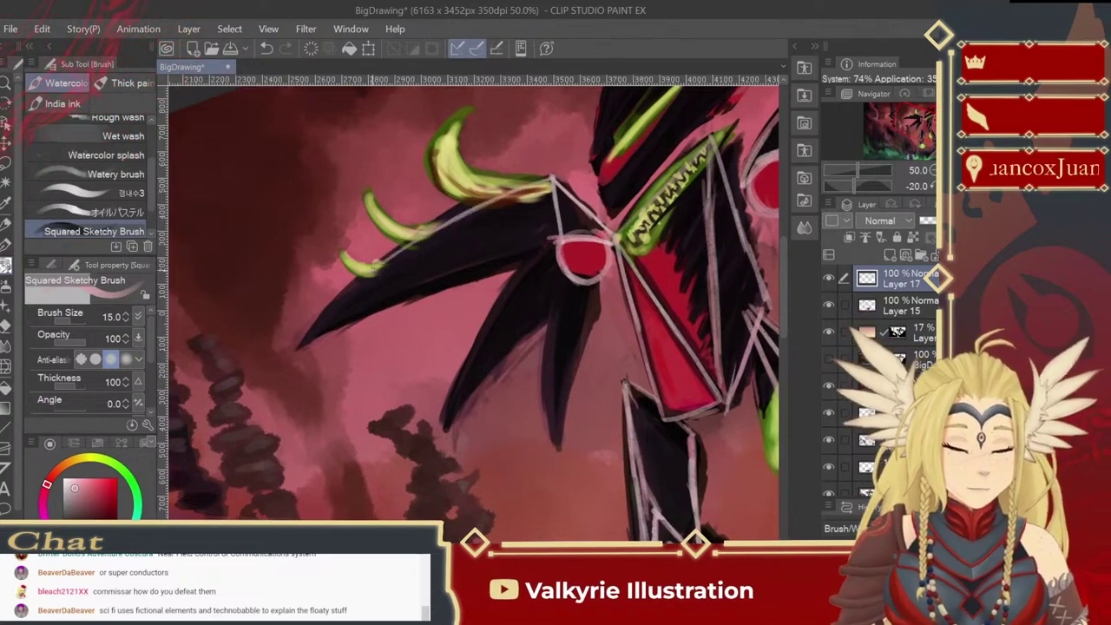
key(ctrl+z)
key(ctrl+z)
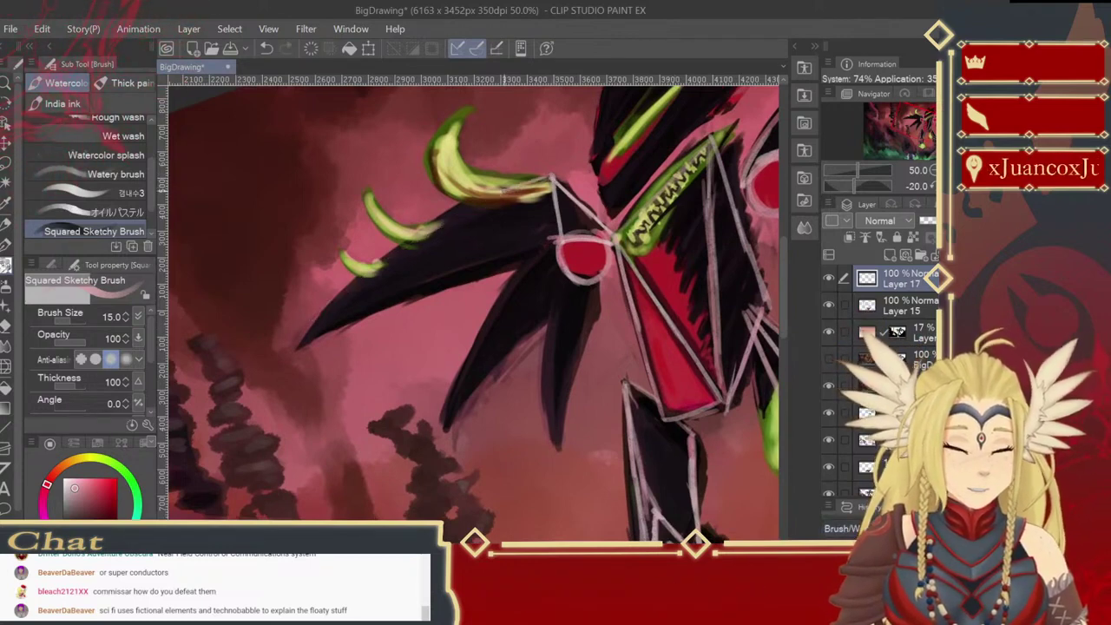
drag(550, 181, 340, 293)
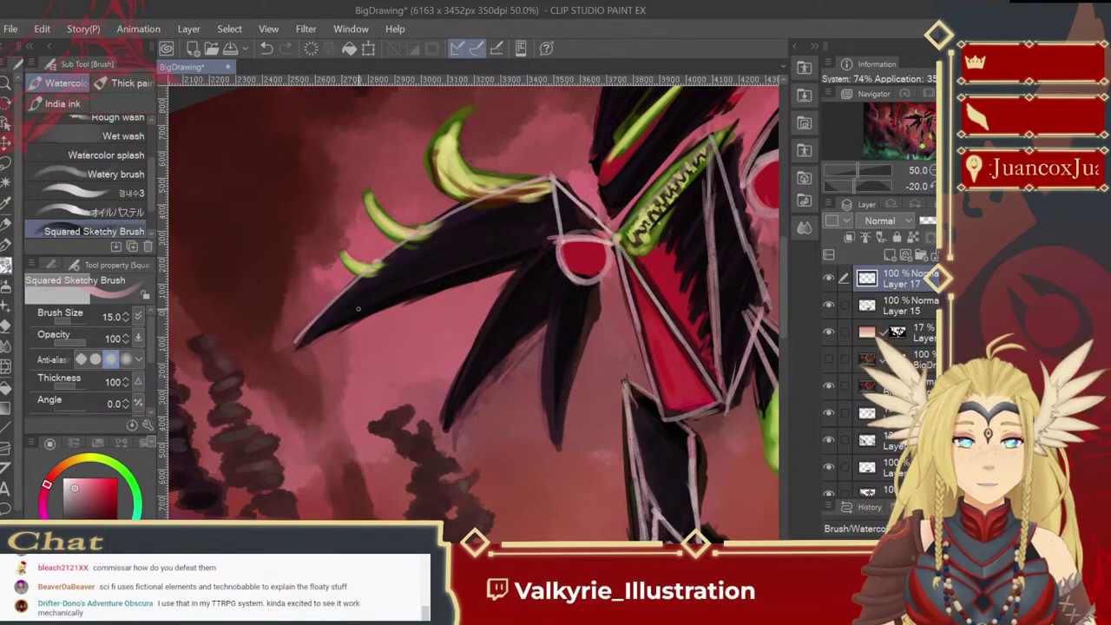
Step: Rotate the canvas to -35 degrees and draw the lower edge of the horned left arm from the orb to its tip
key(minus)
key(minus)
key(minus)
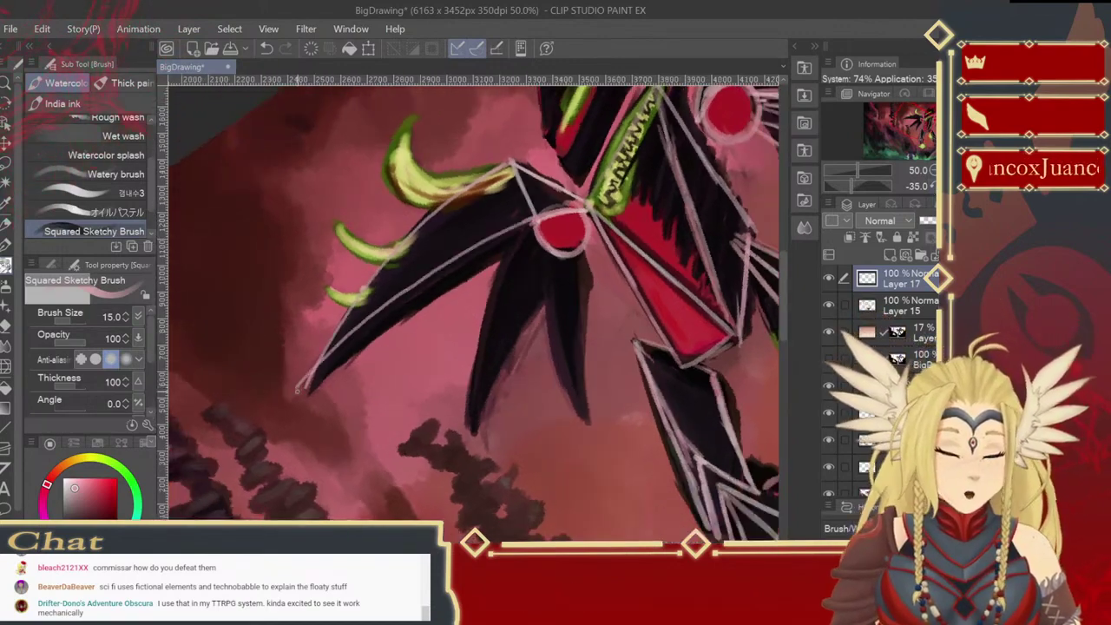
drag(526, 222, 308, 391)
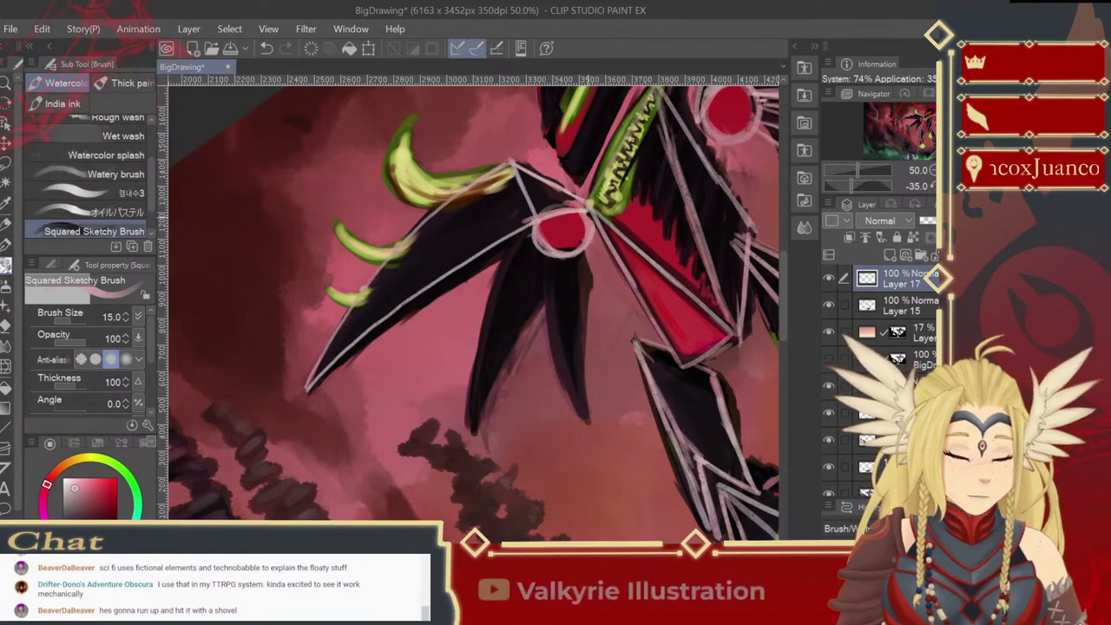
drag(382, 333, 305, 391)
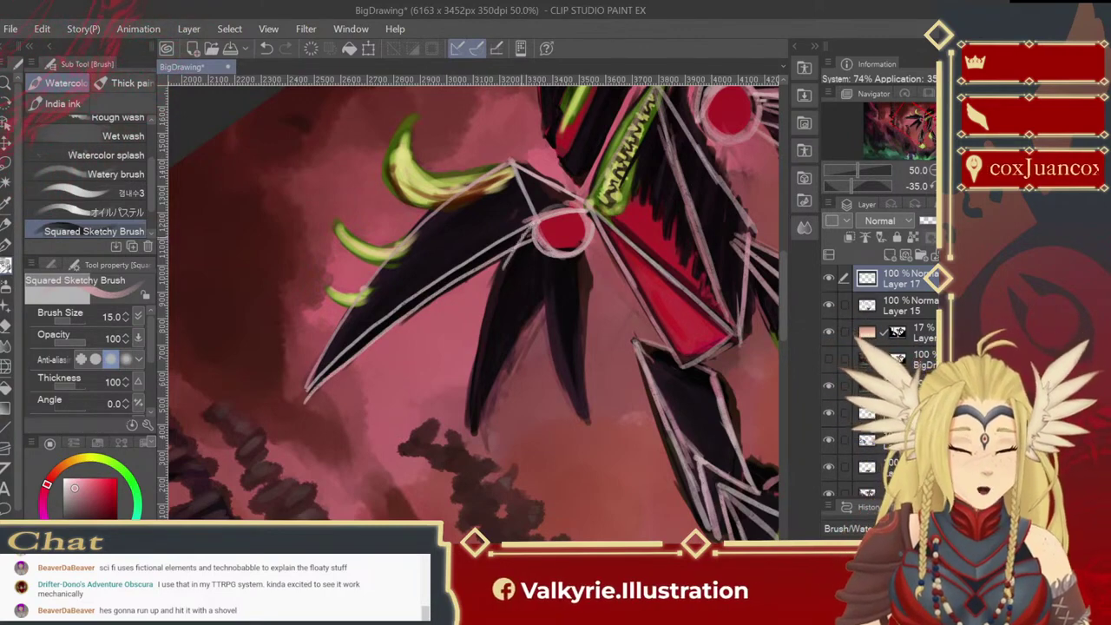
Step: Outline the two black spikes below the horned left arm with pointed tips, and reset the canvas rotation
drag(483, 332, 464, 458)
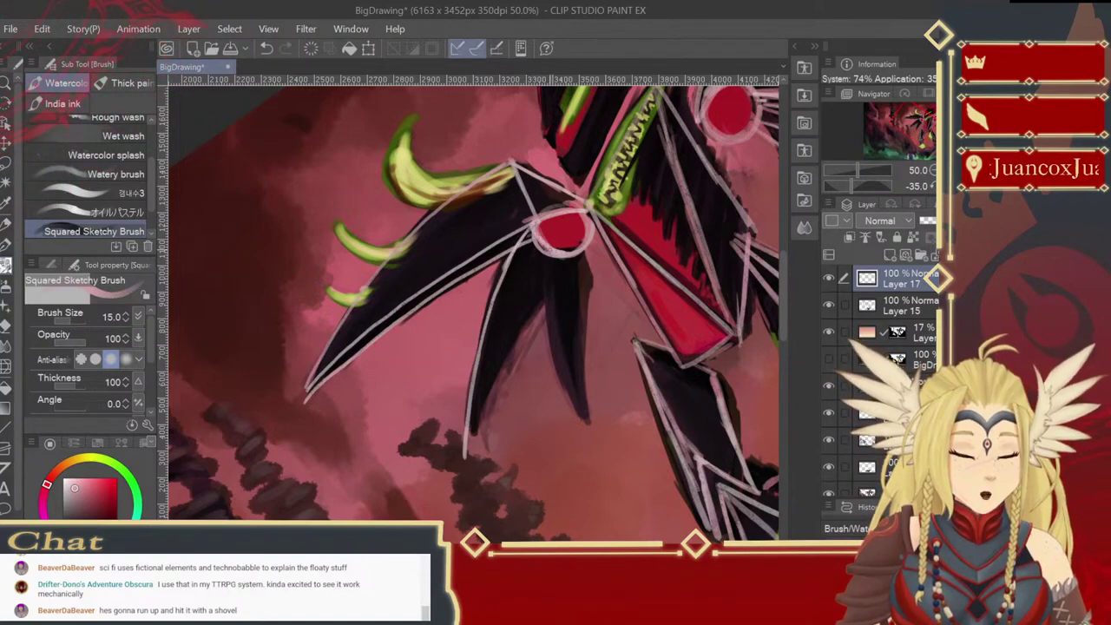
drag(468, 454, 560, 266)
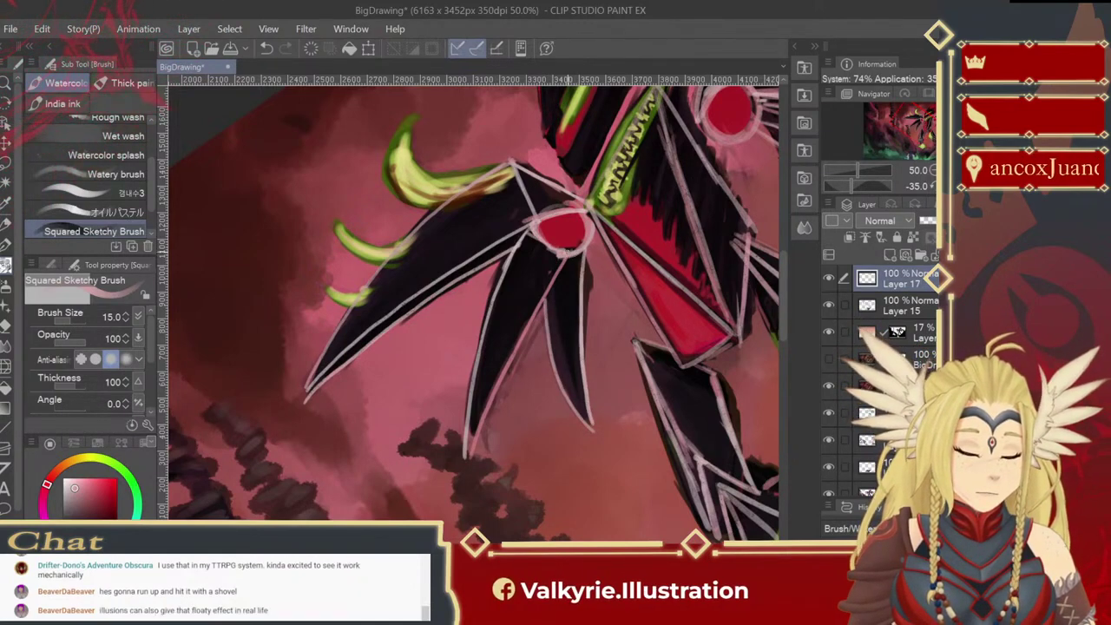
key(ctrl+at)
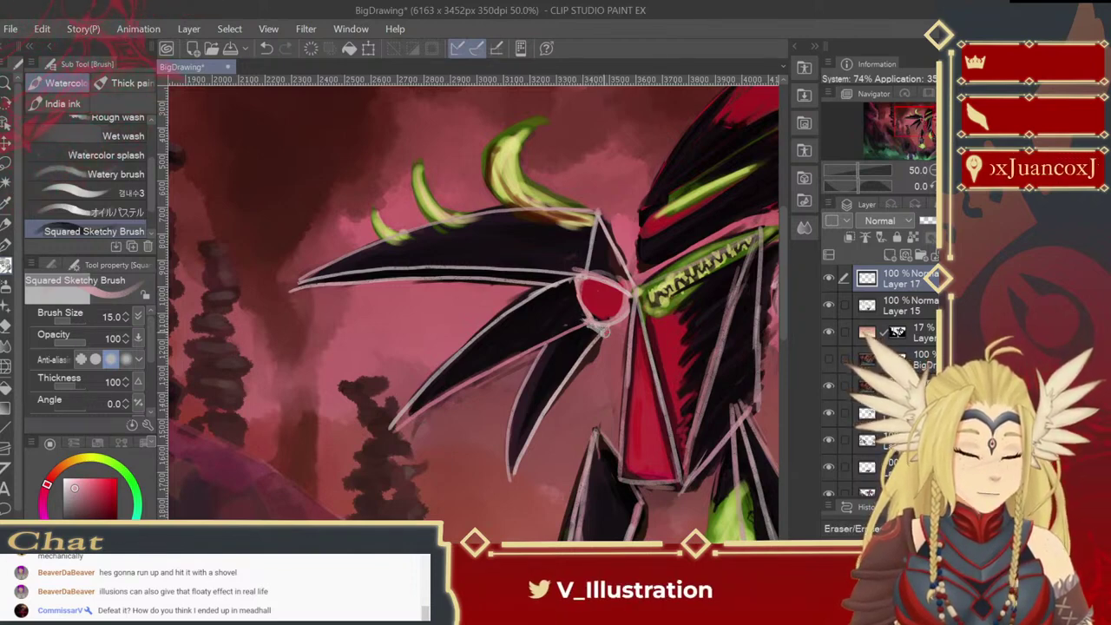
Step: Draw the shin edges extending the right leg downward from the knee plate toward the rocks
mouse_move(637, 293)
mouse_down()
mouse_move(648, 294)
mouse_move(365, 208)
mouse_up()
mouse_move(591, 391)
mouse_down()
mouse_move(659, 318)
mouse_move(624, 347)
mouse_move(611, 423)
mouse_move(633, 191)
mouse_up()
drag(580, 353, 568, 394)
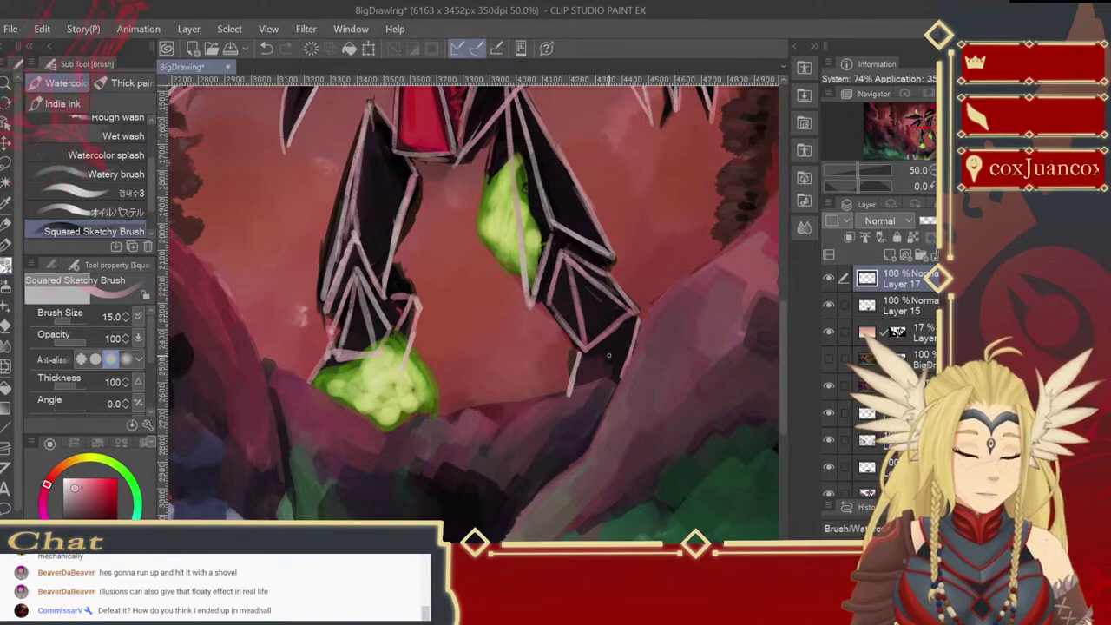
drag(524, 383, 542, 512)
drag(632, 267, 588, 483)
scroll(588, 483, down, 1)
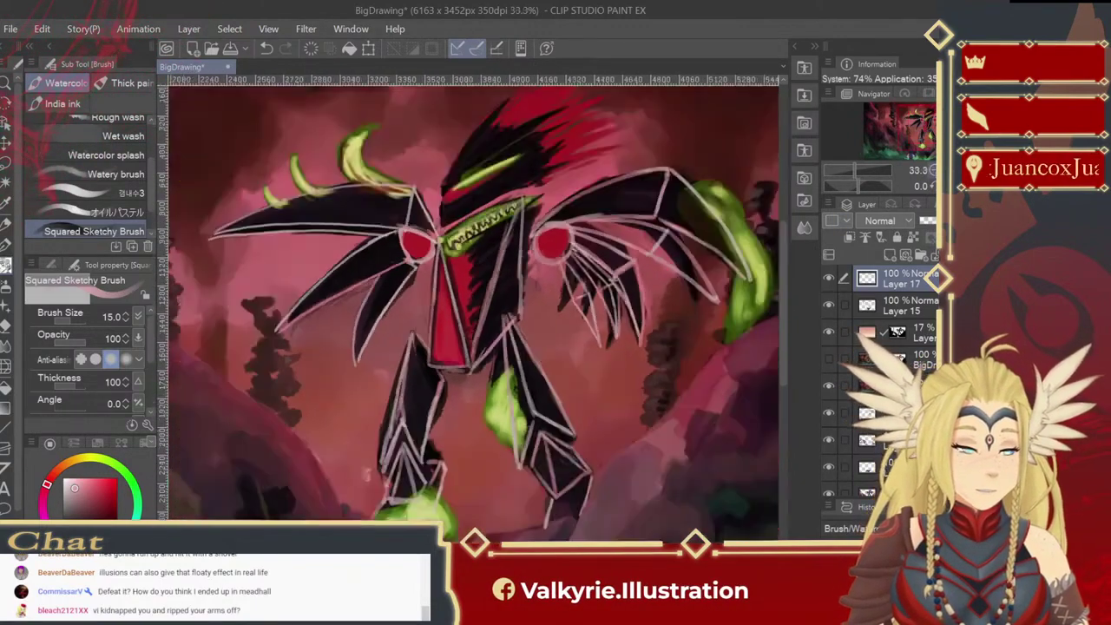
Step: Compare the painting with the two layers beneath the 17 % layer hidden and shown, leaving both visible
key(ctrl+minus)
click(829, 387)
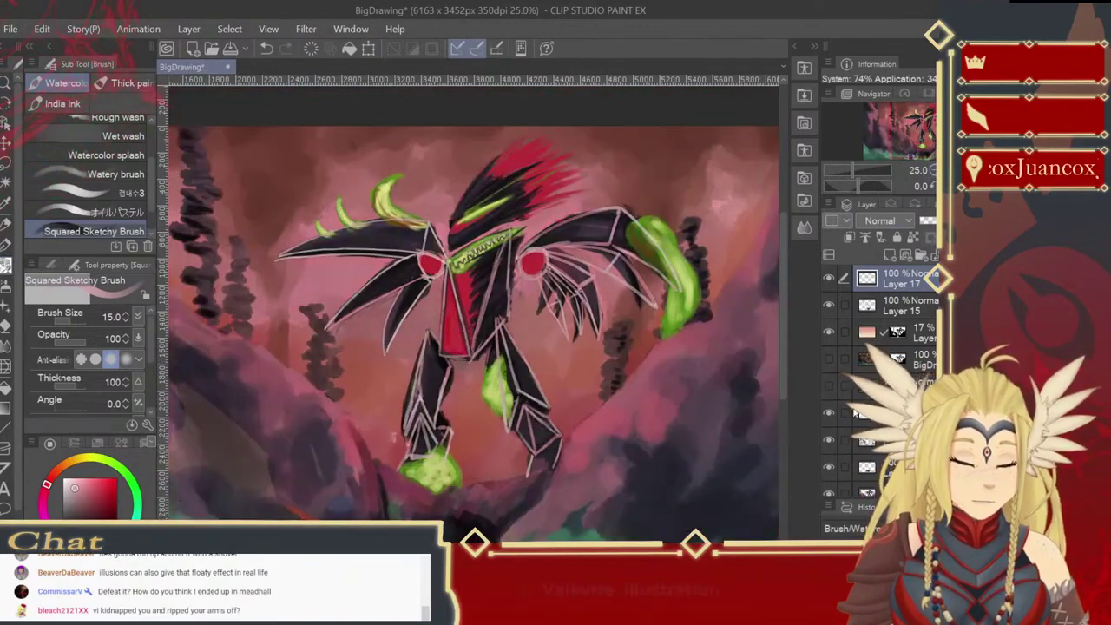
scroll(868, 382, down, 5)
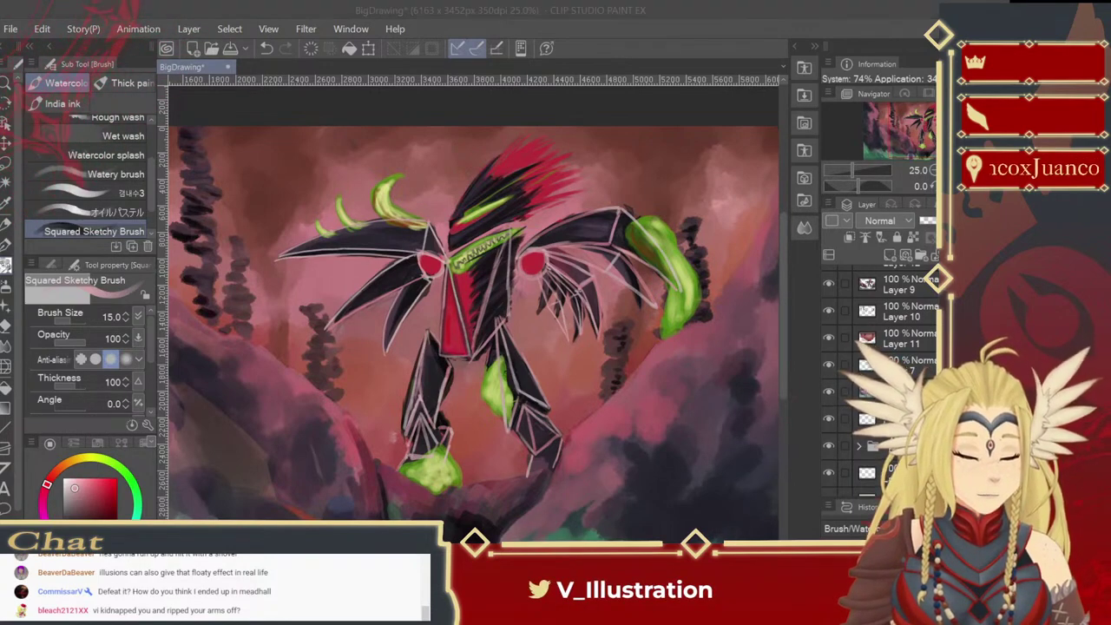
scroll(846, 370, up, 3)
click(829, 356)
click(830, 356)
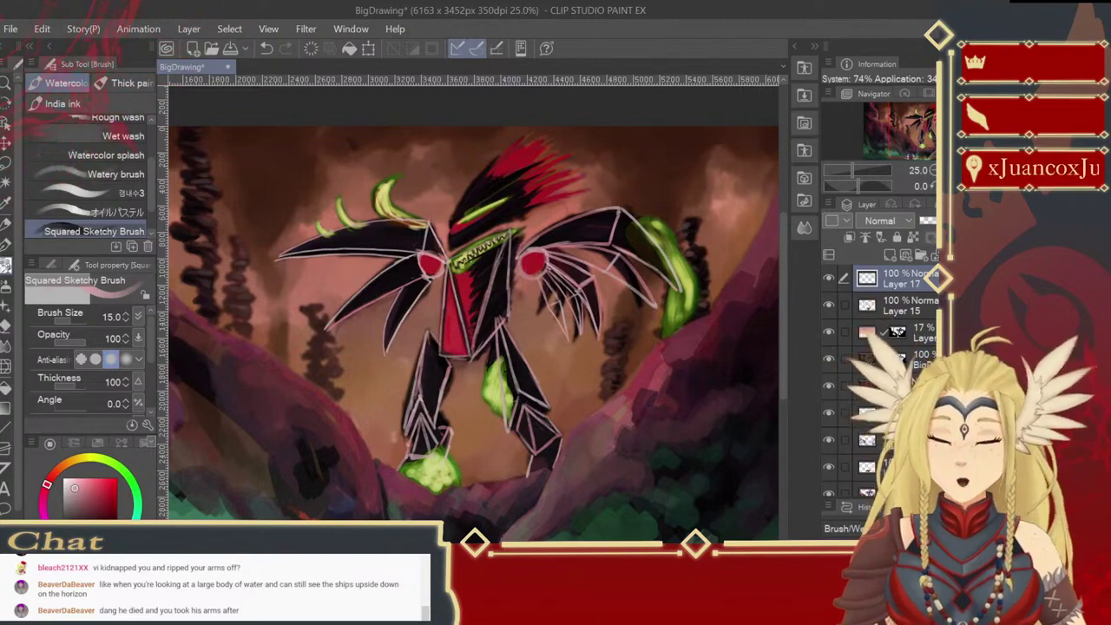
Step: Examine the foreground with the small figure and the whole creature, ending with a close view of its head
drag(490, 491, 516, 310)
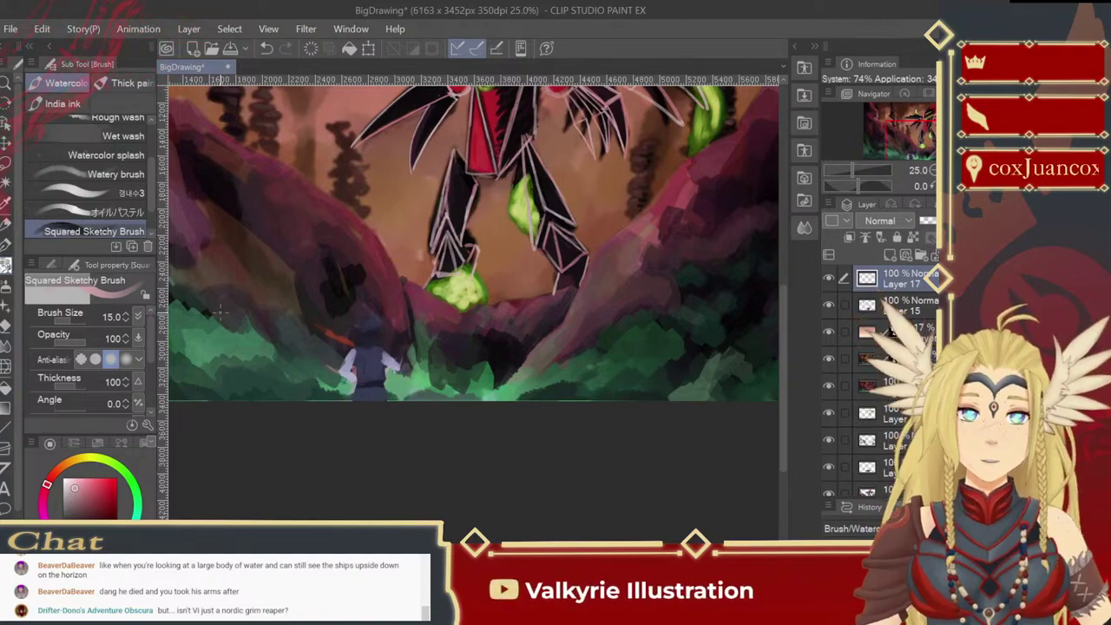
click(7, 83)
drag(531, 273, 543, 398)
drag(472, 240, 543, 343)
scroll(534, 306, up, 3)
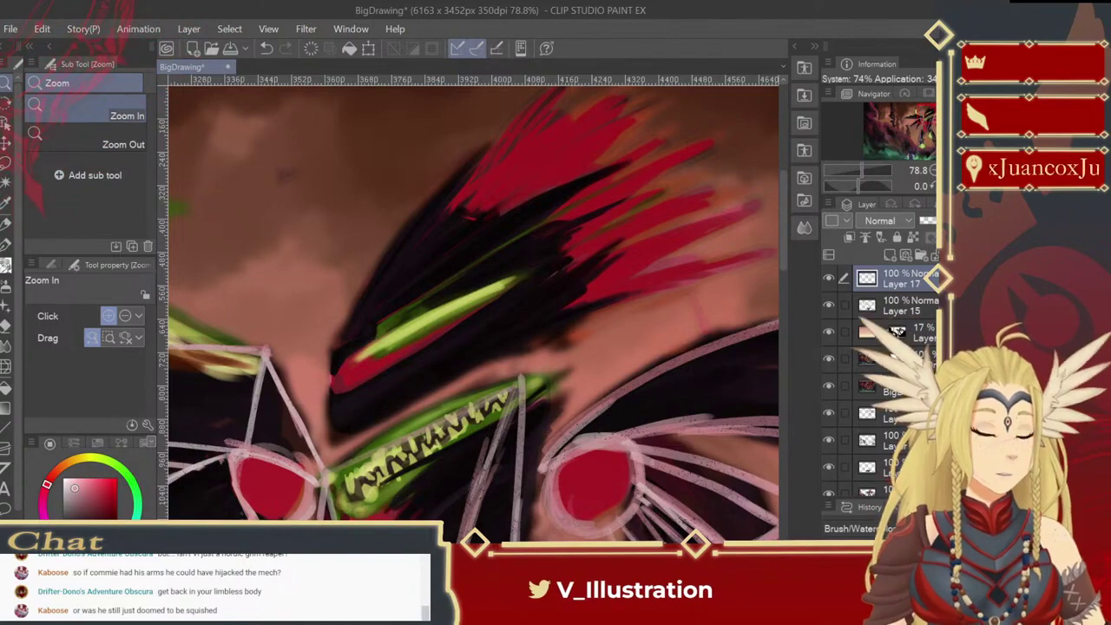
scroll(343, 313, down, 2)
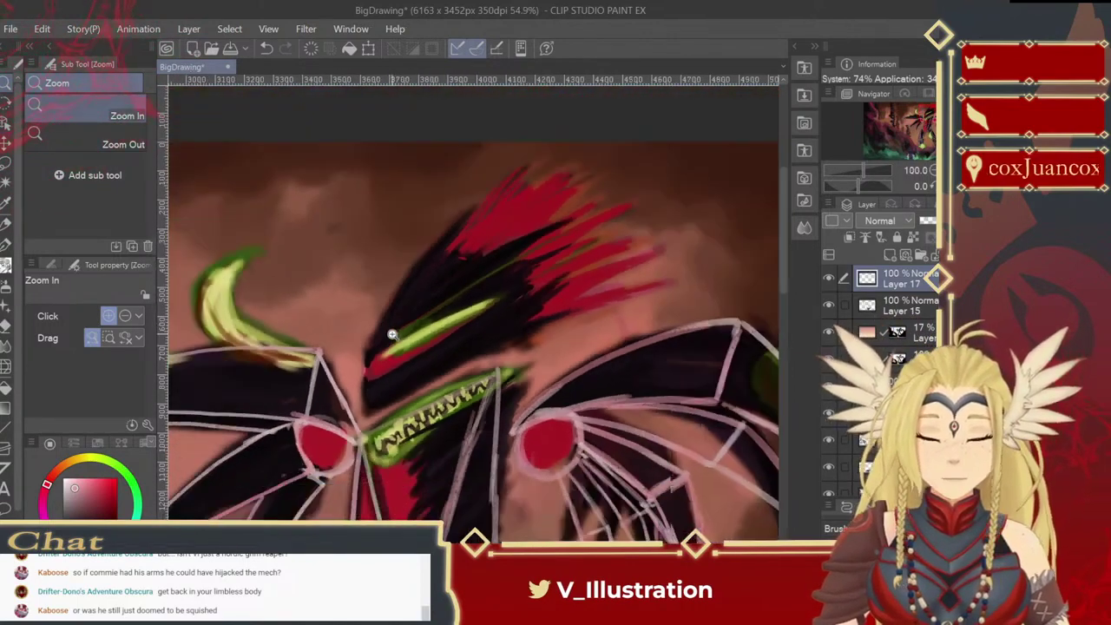
drag(393, 334, 391, 326)
key(b)
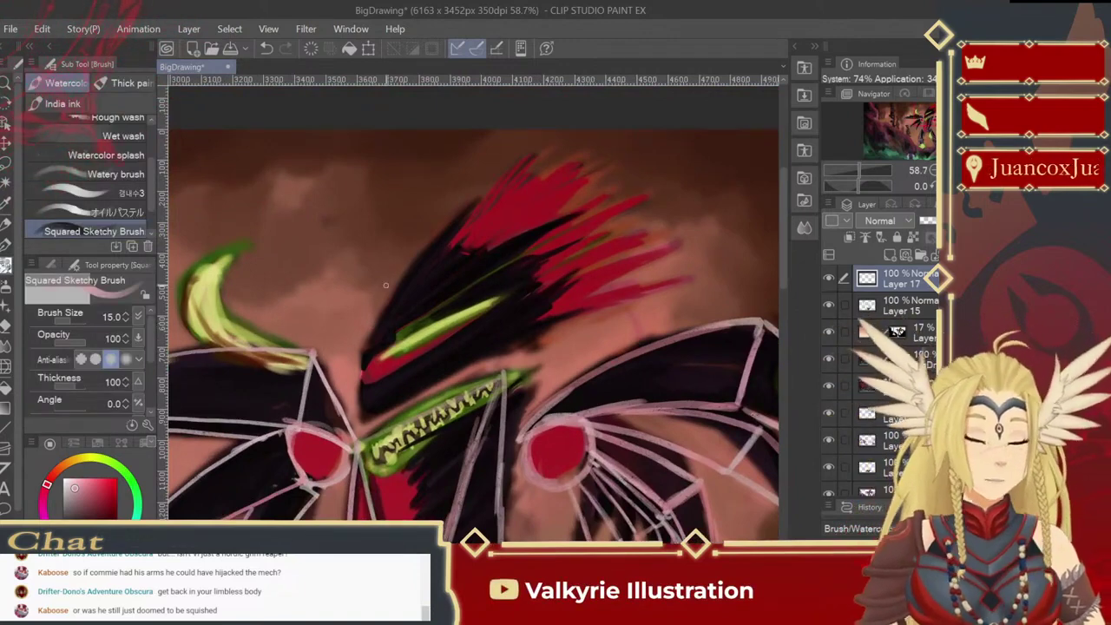
Step: Try to sketch a small pointed snout tip in front of the green eye and the head's upper edges from it
mouse_move(390, 335)
mouse_down()
mouse_move(369, 335)
mouse_move(339, 376)
mouse_up()
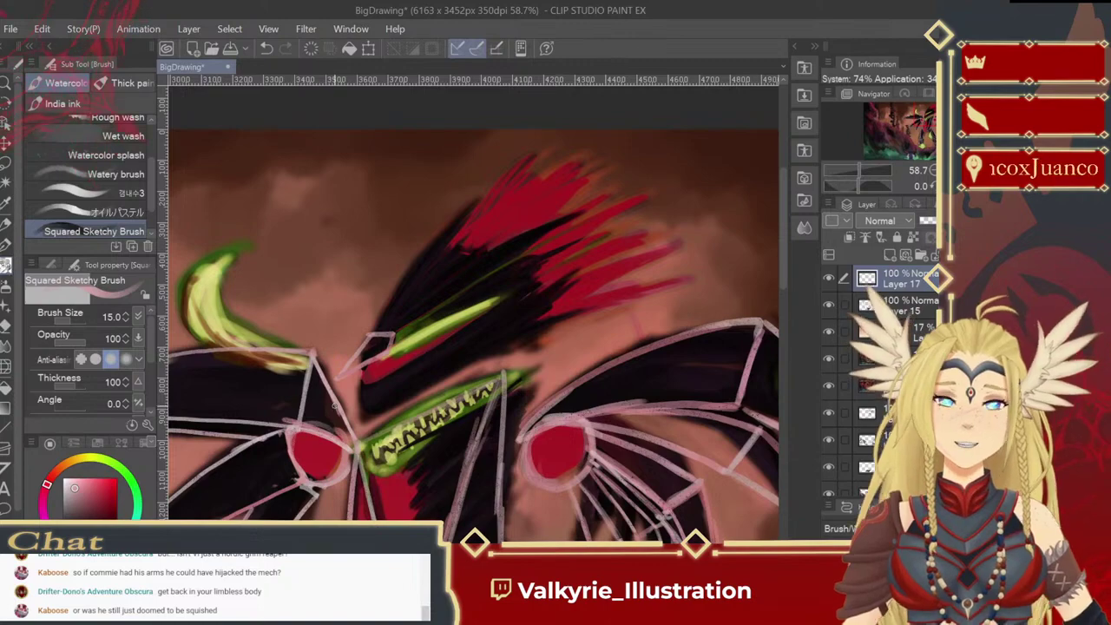
drag(398, 340, 461, 351)
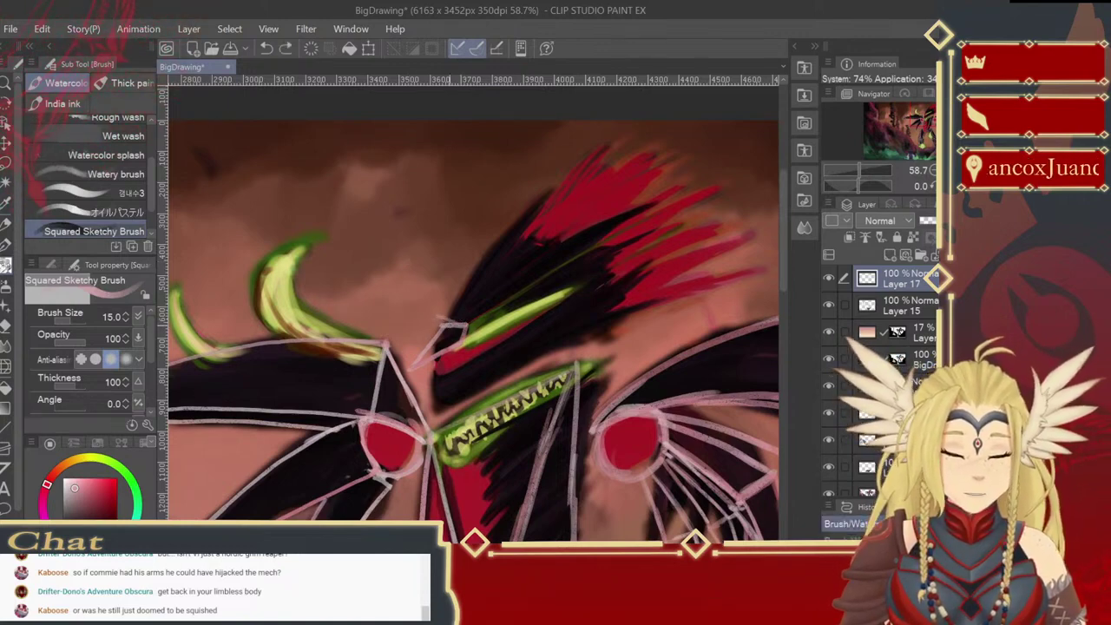
drag(453, 314, 569, 207)
drag(467, 326, 517, 288)
mouse_move(448, 322)
mouse_down()
mouse_move(414, 369)
mouse_move(472, 324)
mouse_move(518, 243)
mouse_up()
drag(474, 325, 573, 197)
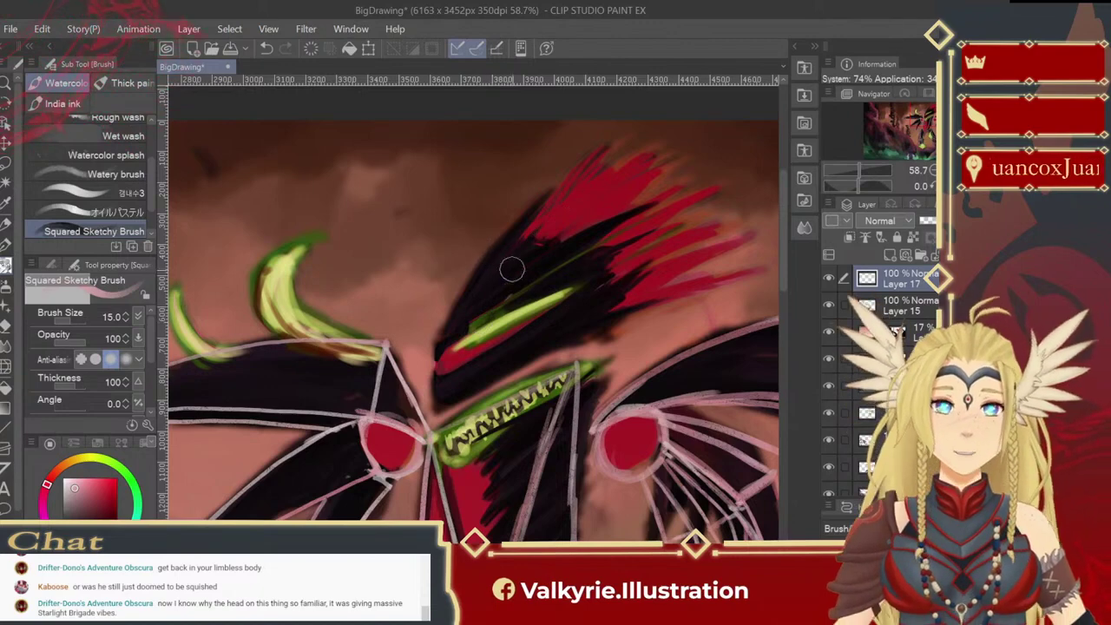
Step: Outline the wedge-shaped upper head plate from the snout to the red crest, with a back edge across the crest and a pointed snout tip
drag(439, 346, 653, 231)
mouse_move(436, 344)
mouse_down()
mouse_move(523, 210)
mouse_move(619, 214)
mouse_move(653, 231)
mouse_up()
drag(604, 202, 656, 227)
mouse_move(533, 183)
mouse_down()
mouse_move(639, 204)
mouse_move(592, 192)
mouse_move(620, 211)
mouse_up()
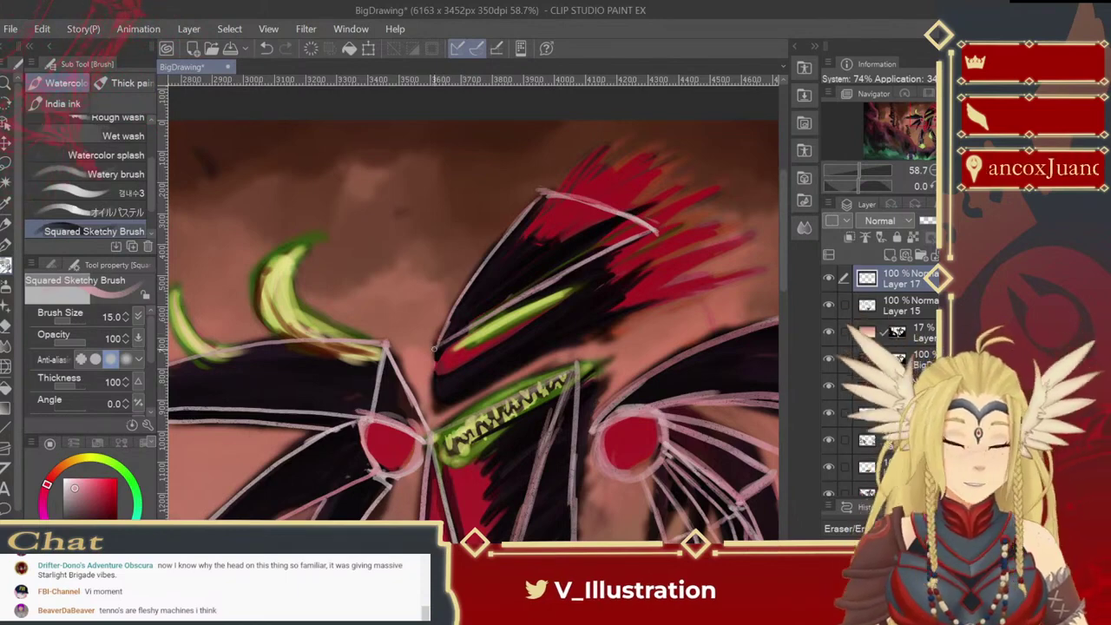
drag(439, 340, 433, 362)
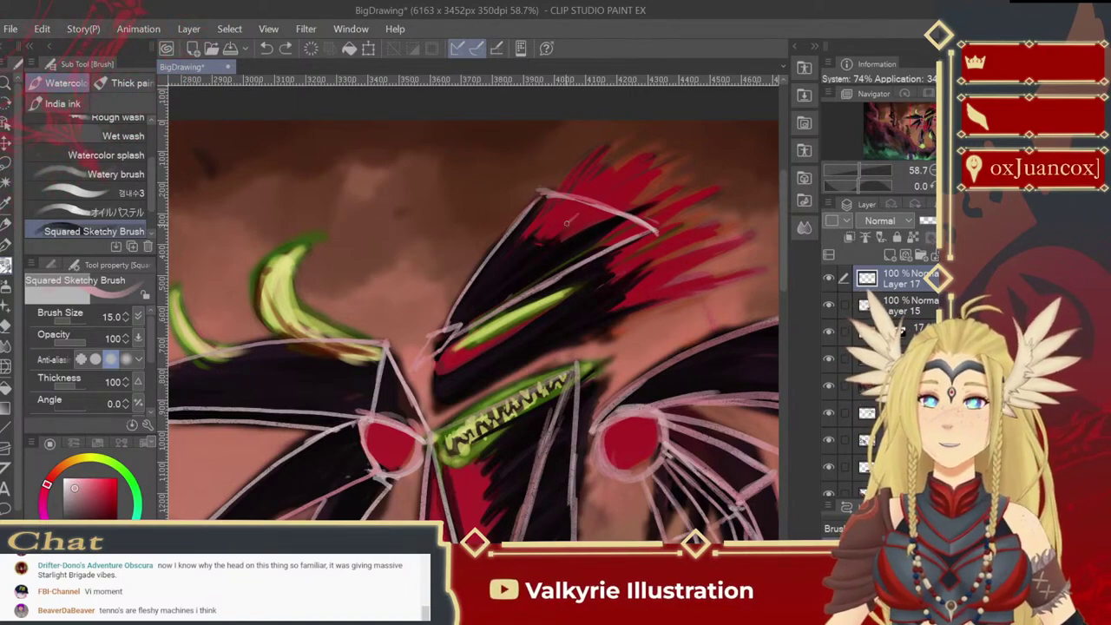
Step: Draw a diagonal crease inside the upper head plate, running from the red crest down toward the snout
click(521, 255)
drag(547, 244, 525, 249)
key(ctrl+z)
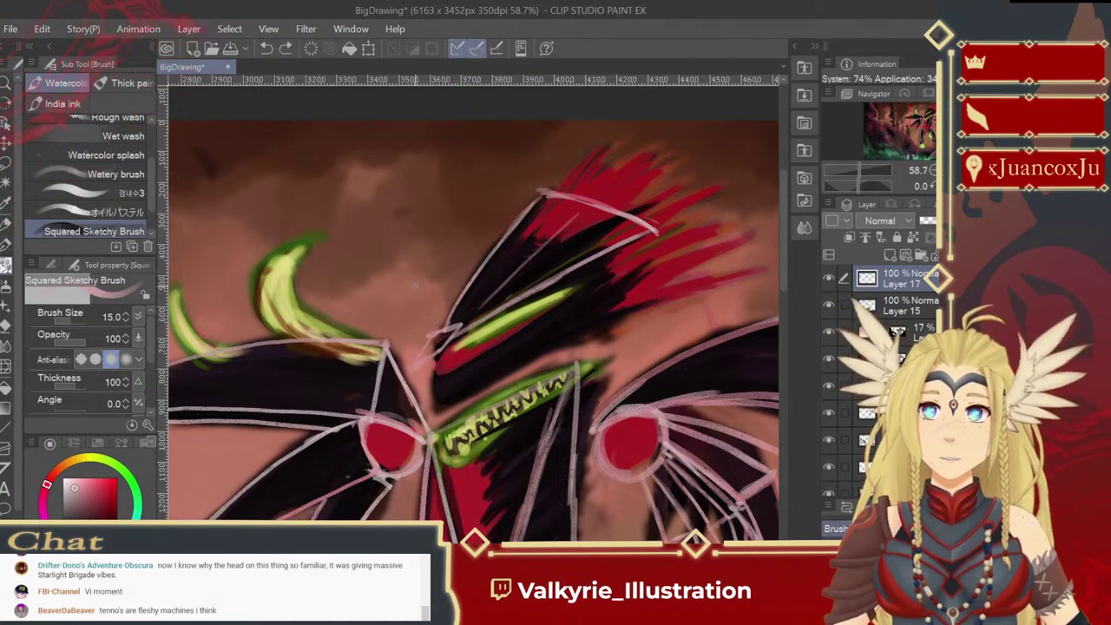
Step: Try erasing and reshaping the small snout tip at the front of the upper head plate
drag(421, 346, 444, 333)
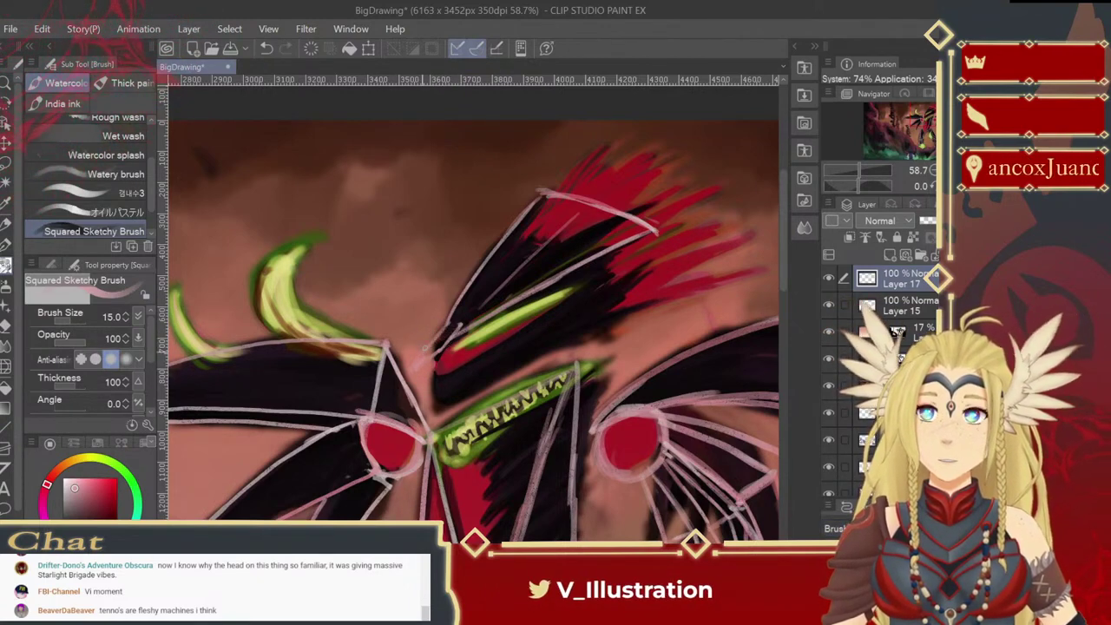
drag(462, 327, 446, 345)
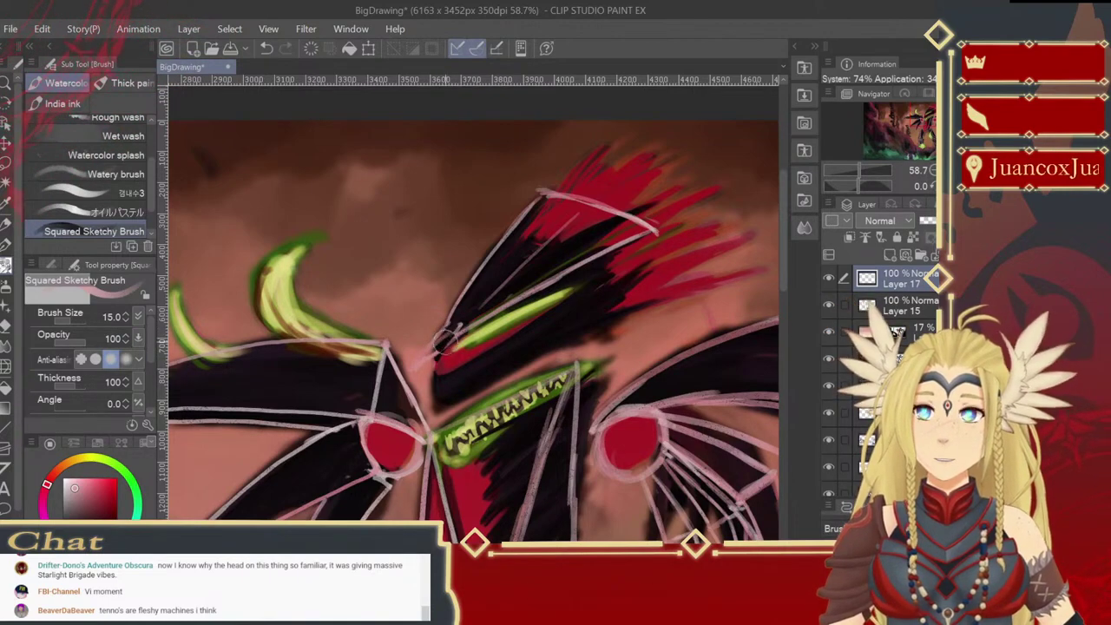
key(ctrl+z)
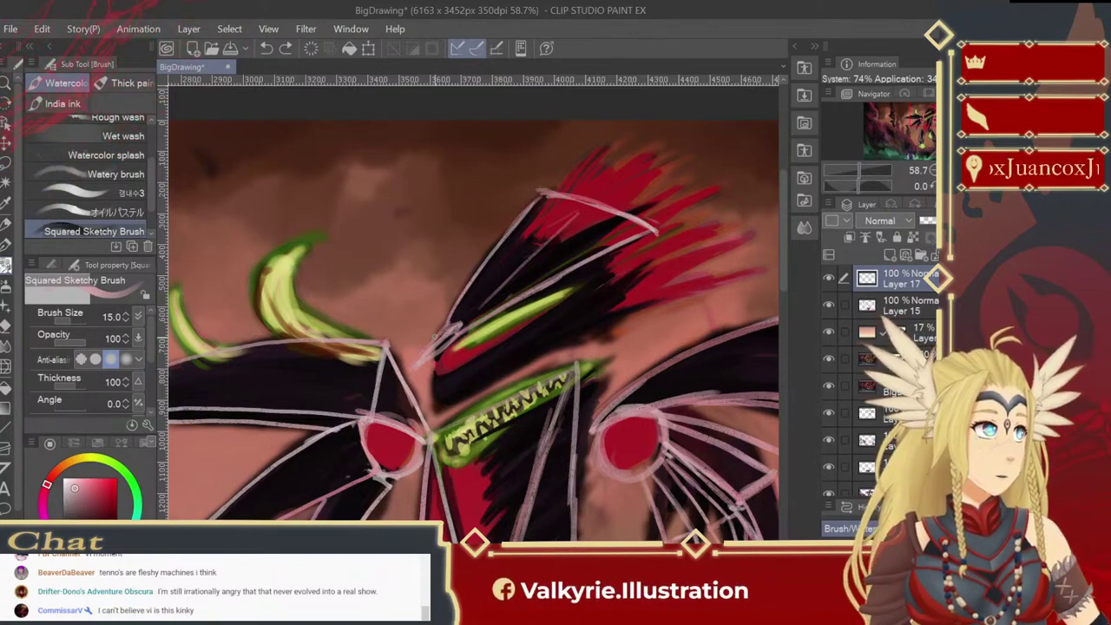
Step: Try sketching a long forward-pointing fin from the upper head plate past the snout
mouse_move(469, 325)
mouse_down()
mouse_move(343, 326)
mouse_move(560, 225)
mouse_up()
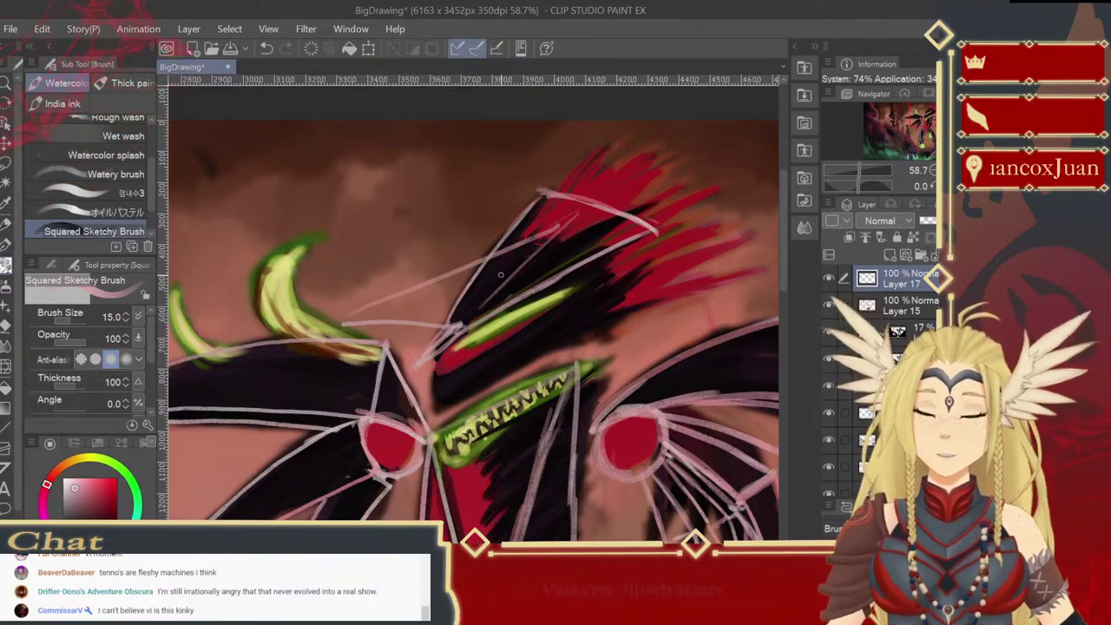
key(ctrl+z)
key(ctrl+z)
mouse_move(497, 262)
mouse_down()
mouse_move(370, 335)
mouse_move(423, 331)
mouse_up()
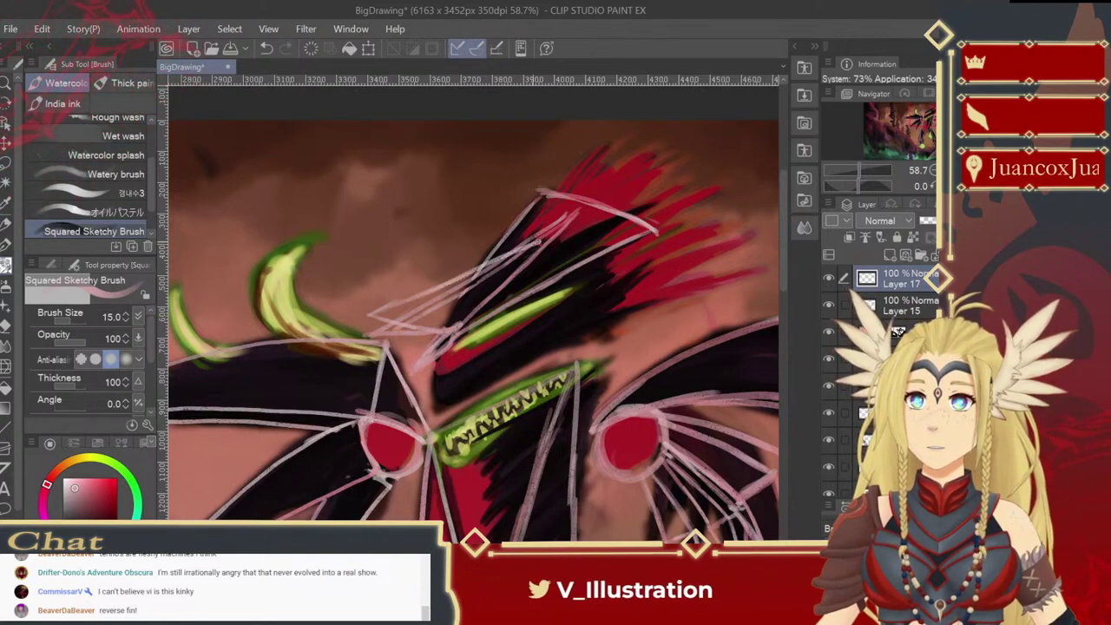
key(ctrl+z)
mouse_move(377, 314)
mouse_down()
mouse_move(444, 281)
mouse_move(375, 309)
mouse_move(526, 244)
mouse_up()
key(ctrl+z)
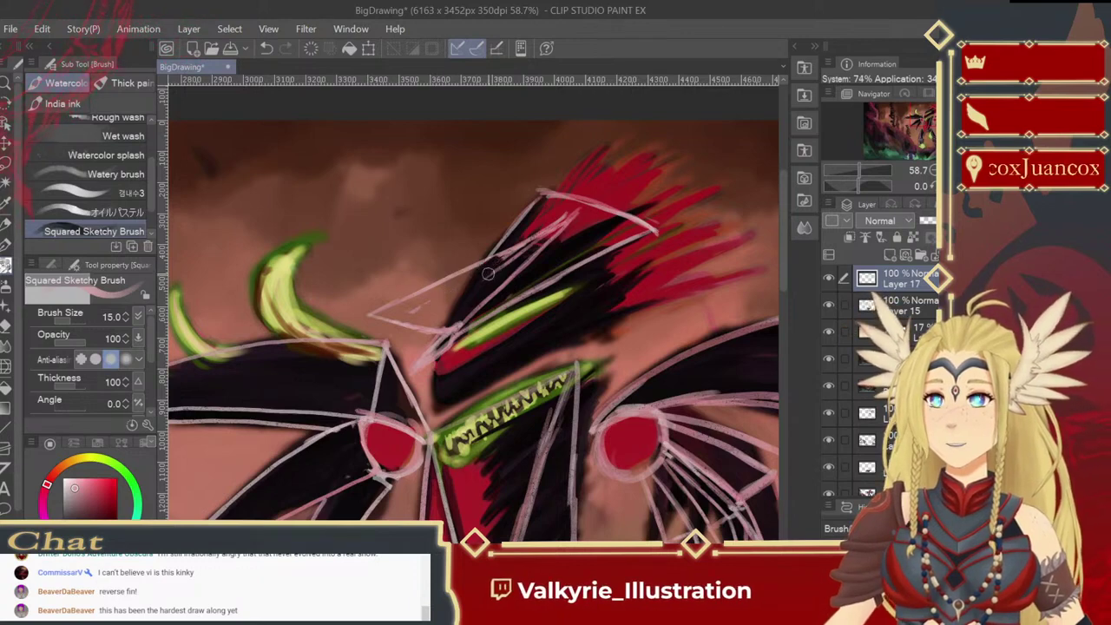
Step: Replace the fin attempt with a slimmer forward-pointing fin whose tip ends just above the left shoulder plate's peak
key(ctrl+z)
key(ctrl+z)
key(ctrl+z)
key(ctrl+z)
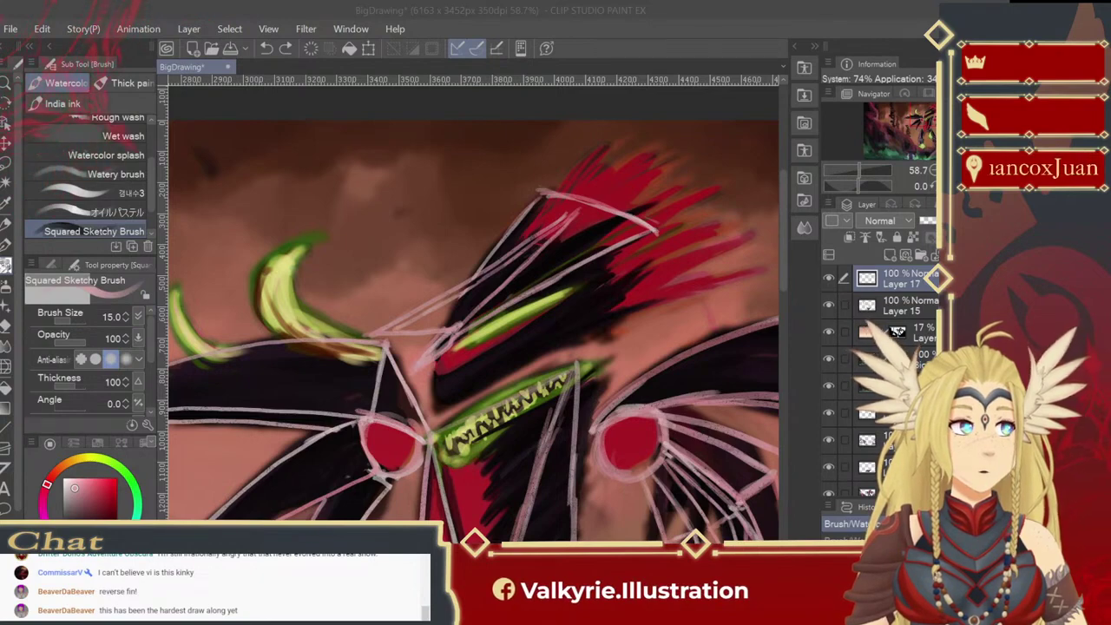
Step: Outline the snout plate around the green eye, with a sharp front tip, a lower edge and a short edge behind the eye
click(454, 314)
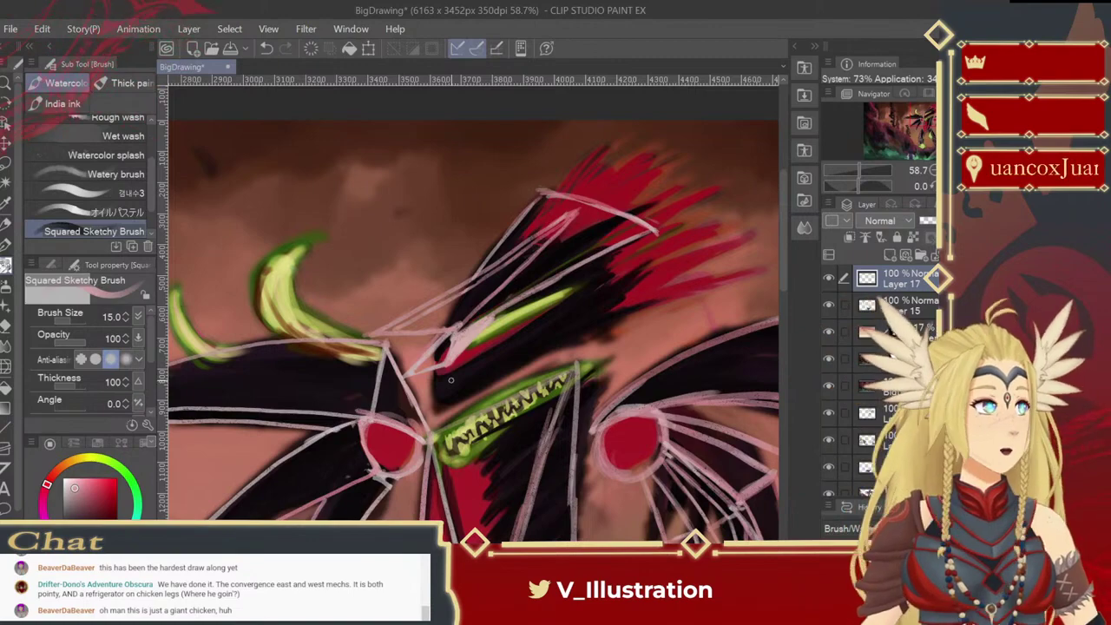
mouse_move(555, 293)
mouse_down()
mouse_move(542, 336)
mouse_move(455, 368)
mouse_up()
key(ctrl+z)
mouse_move(535, 342)
mouse_down()
mouse_move(462, 368)
mouse_move(514, 344)
mouse_up()
key(ctrl+z)
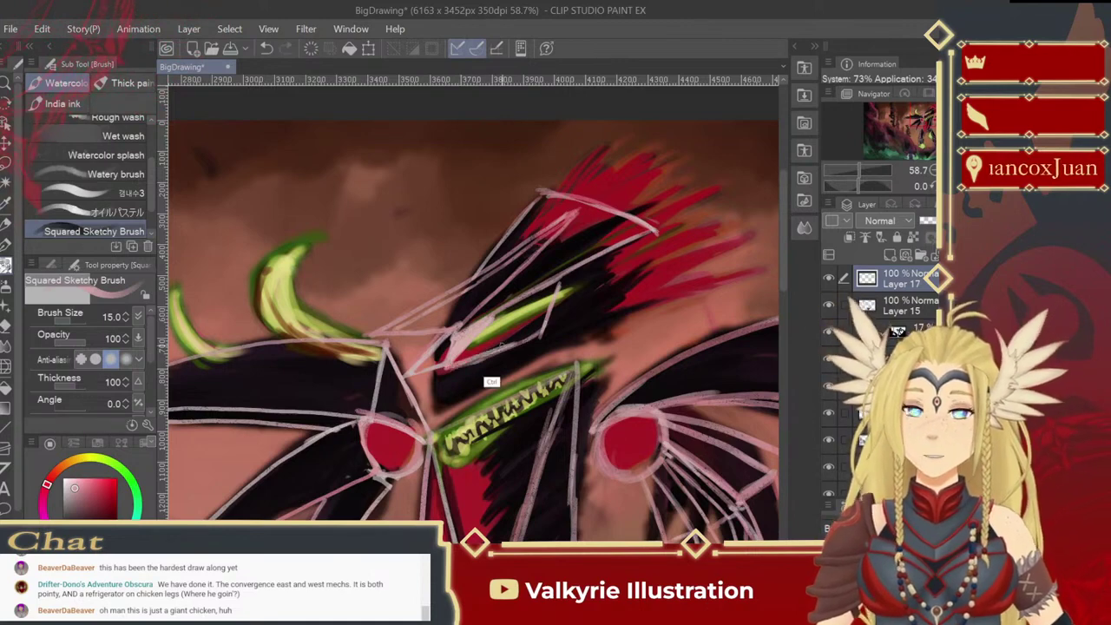
Step: Outline the upper jaw plate between the snout plate and the green toothed mouth
key(ctrl+z)
mouse_move(449, 366)
mouse_down()
mouse_move(519, 342)
mouse_move(462, 363)
mouse_up()
key(ctrl+z)
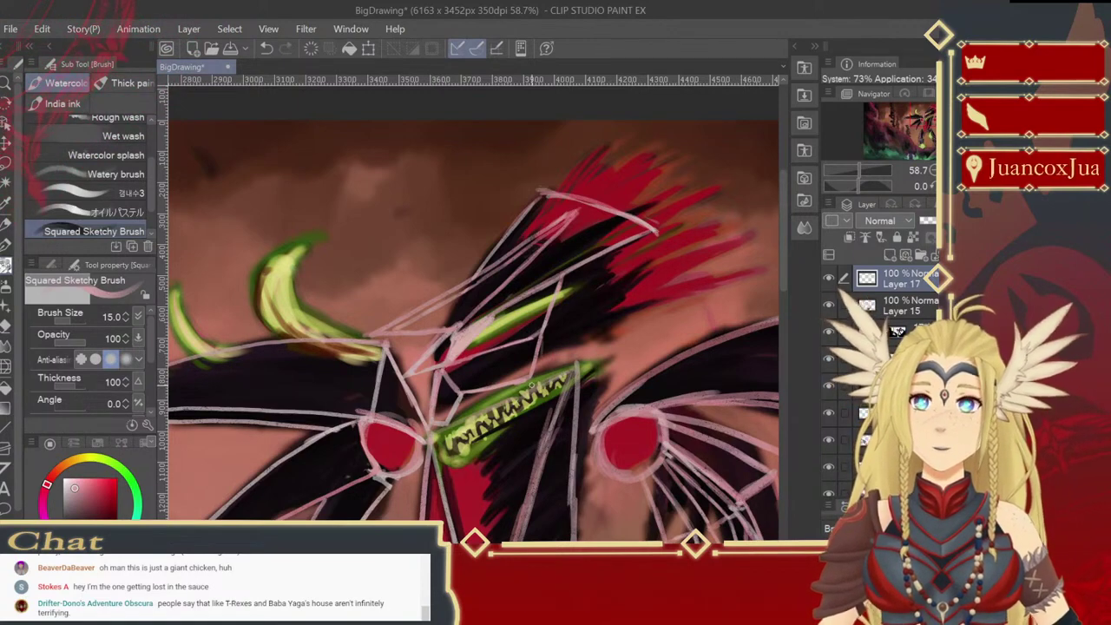
Step: Draw the cheek plate's lower edge rising back from the upper jaw, and try a short back edge down from the upper head plate
drag(531, 380, 612, 311)
drag(599, 260, 607, 290)
key(ctrl+z)
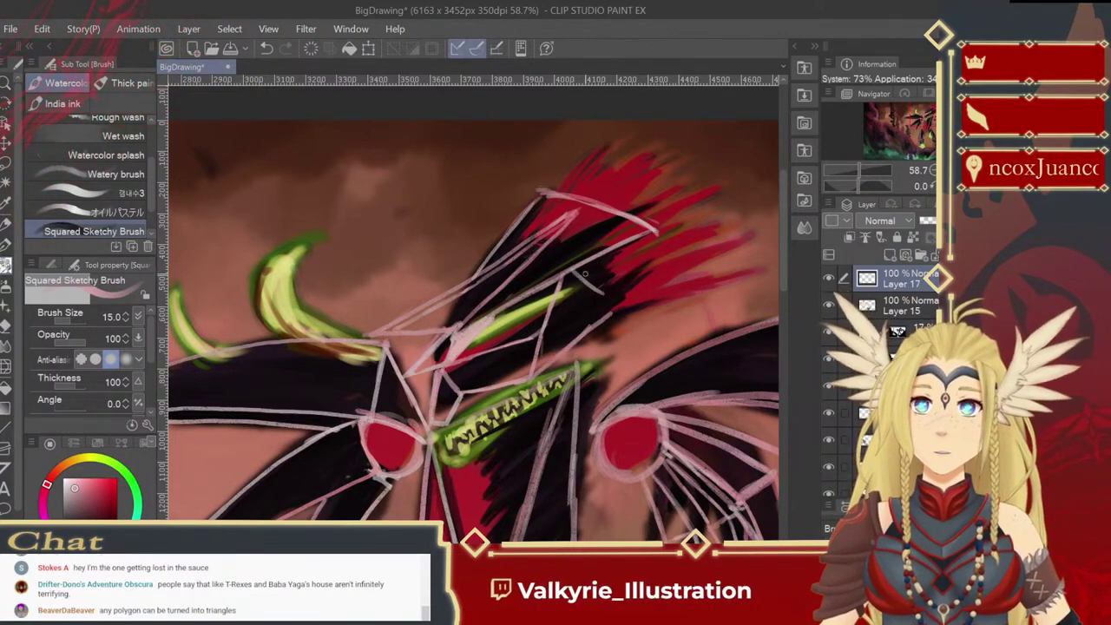
drag(581, 269, 624, 296)
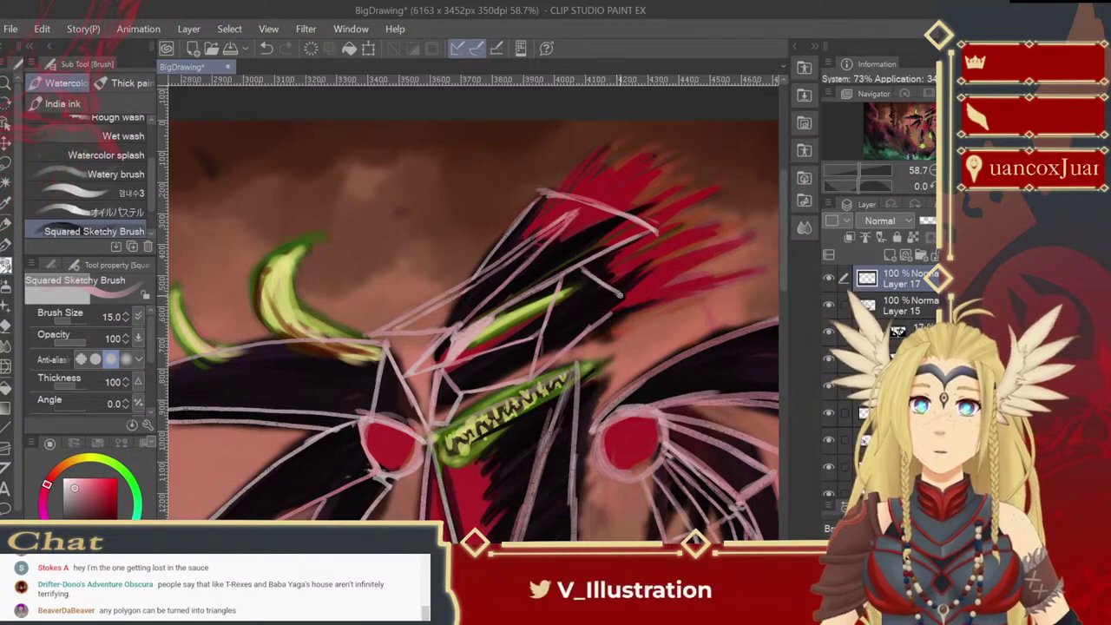
key(ctrl+z)
key(ctrl+z)
key(ctrl+z)
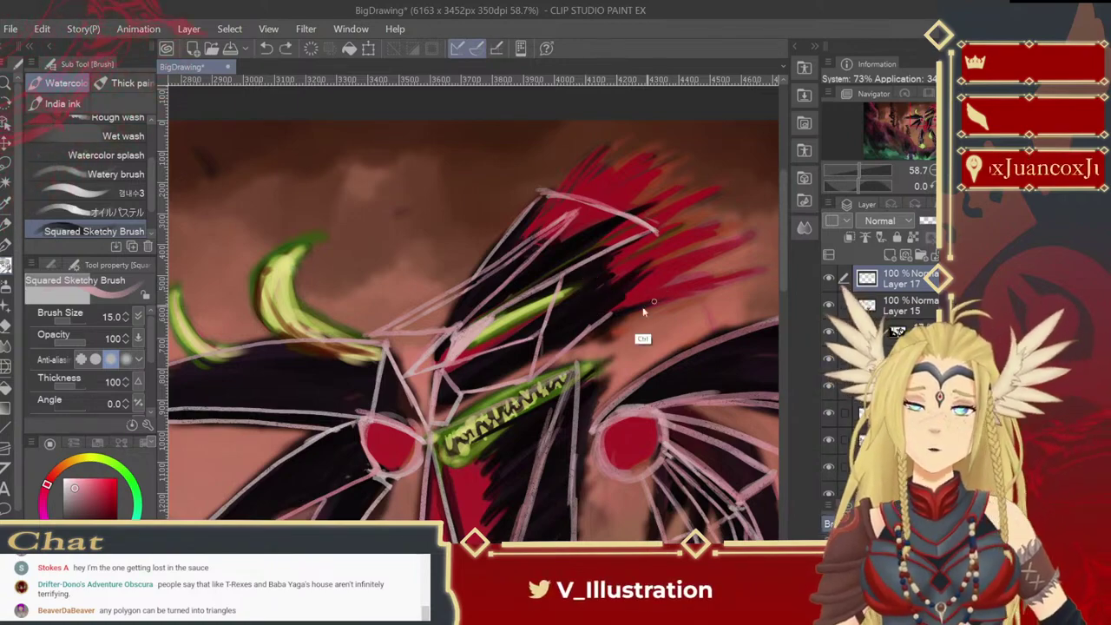
Step: Rotate the canvas to 25 degrees and close the cheek plate with a slanted back edge behind the green eye
click(951, 186)
click(951, 185)
click(951, 185)
click(951, 185)
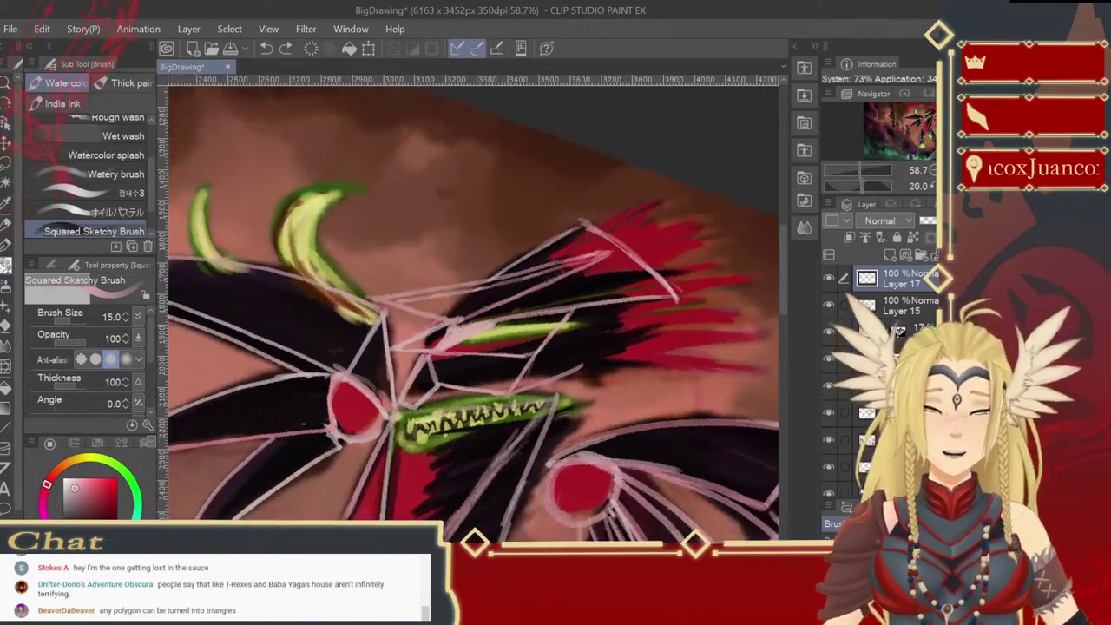
click(952, 186)
drag(576, 315, 603, 368)
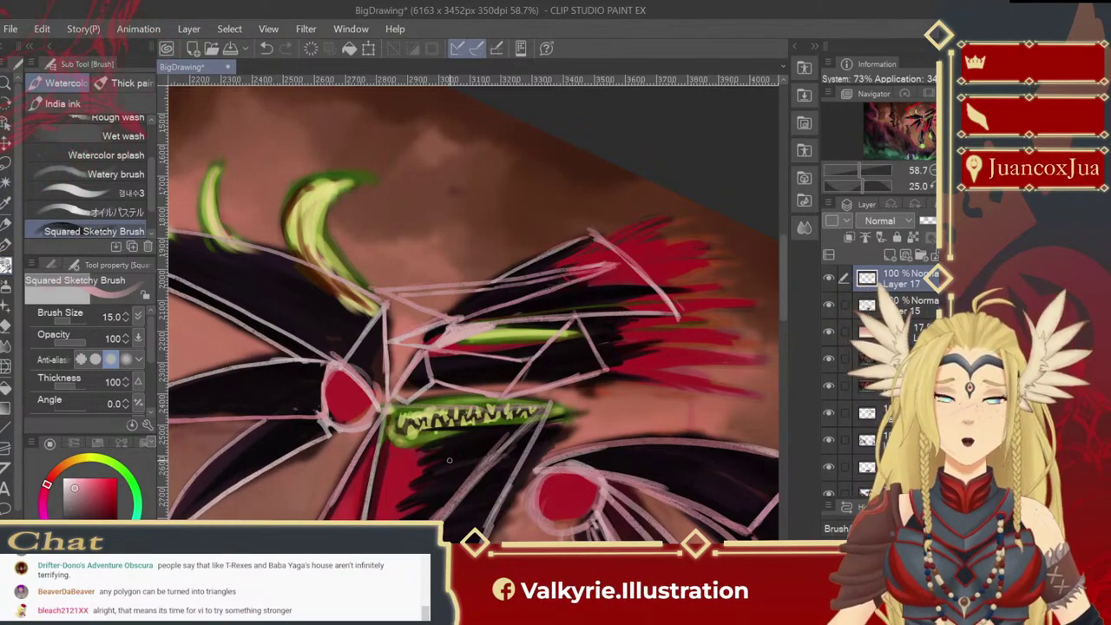
Step: Rotate the canvas to -10 degrees and draw a pointed triangular spike from the cheek plate's back edge over the red crest, reinforcing its upper edge
key(asciicircum)
key(asciicircum)
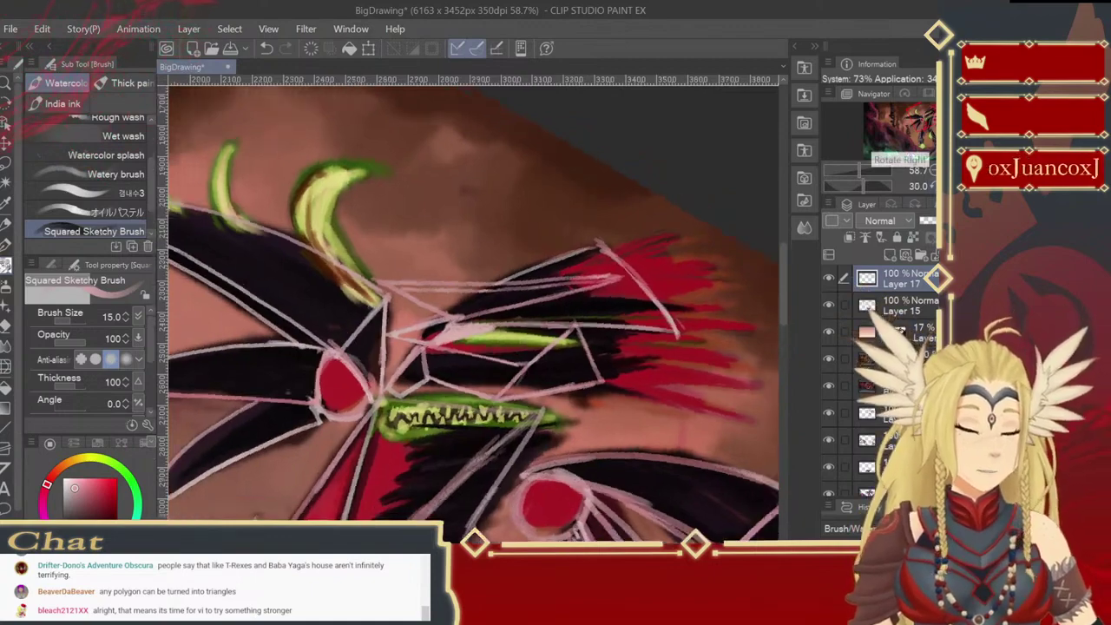
key(minus)
key(minus)
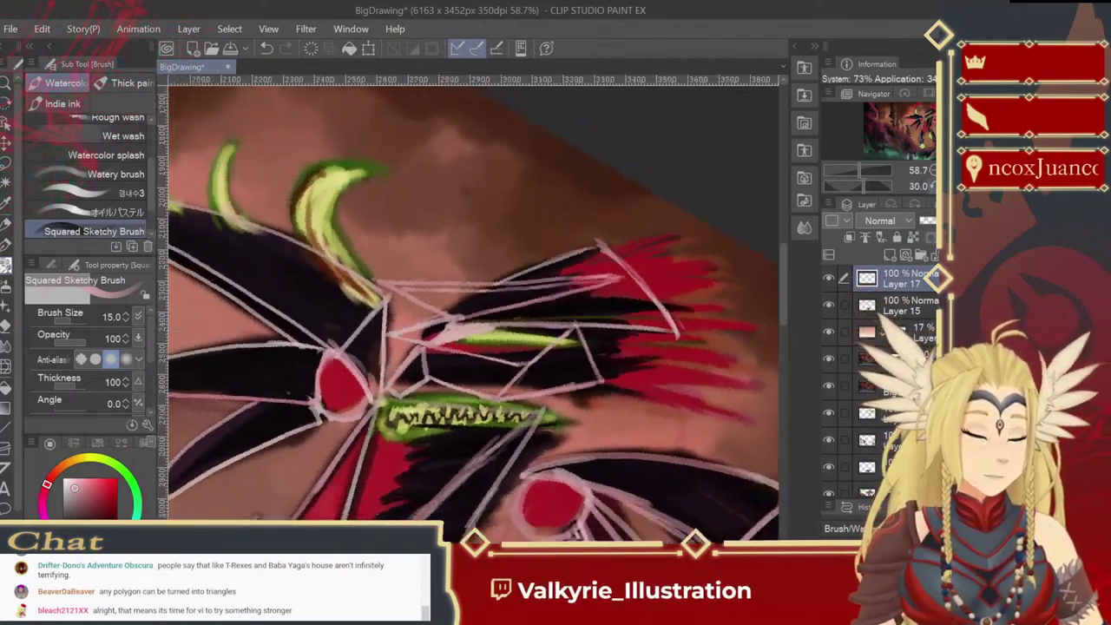
click(932, 185)
click(932, 186)
click(932, 186)
click(932, 186)
click(932, 185)
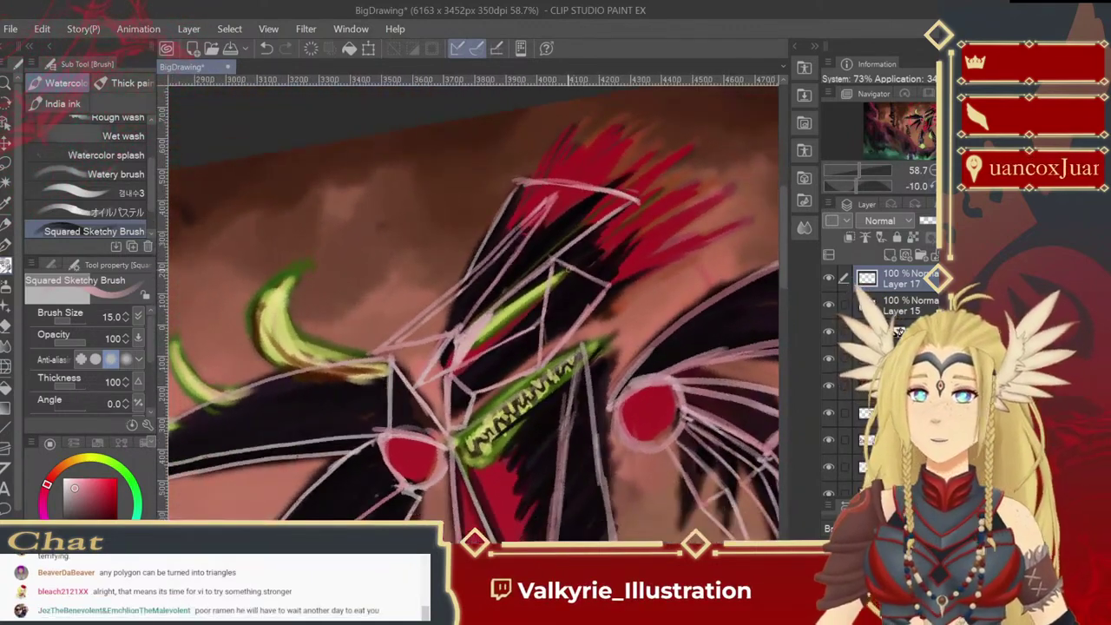
drag(557, 257, 665, 254)
key(ctrl+z)
drag(555, 257, 644, 257)
drag(578, 255, 684, 254)
key(ctrl+z)
drag(555, 258, 670, 255)
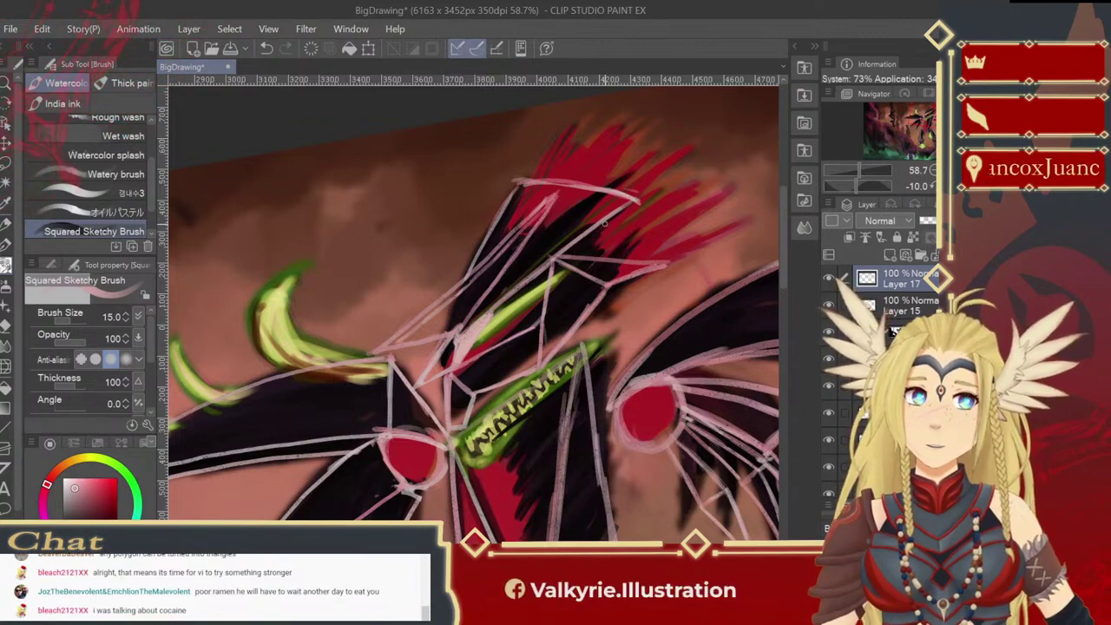
drag(559, 255, 670, 261)
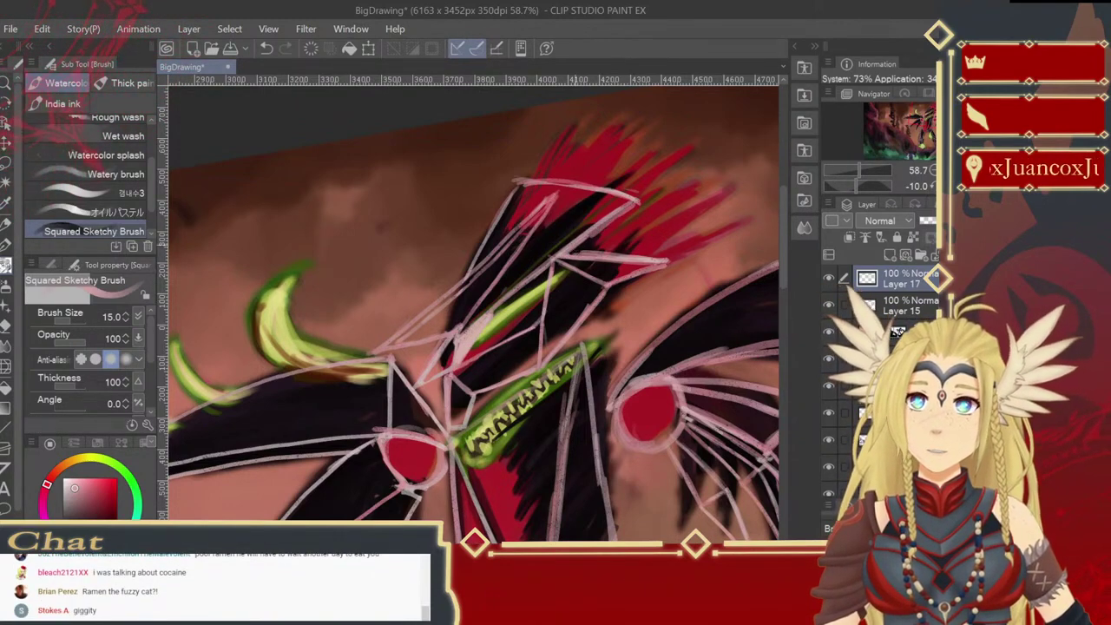
Step: Try slanted cross lines over the black side plate of the torso, below the toothed mouth, and undo them
drag(521, 424, 460, 241)
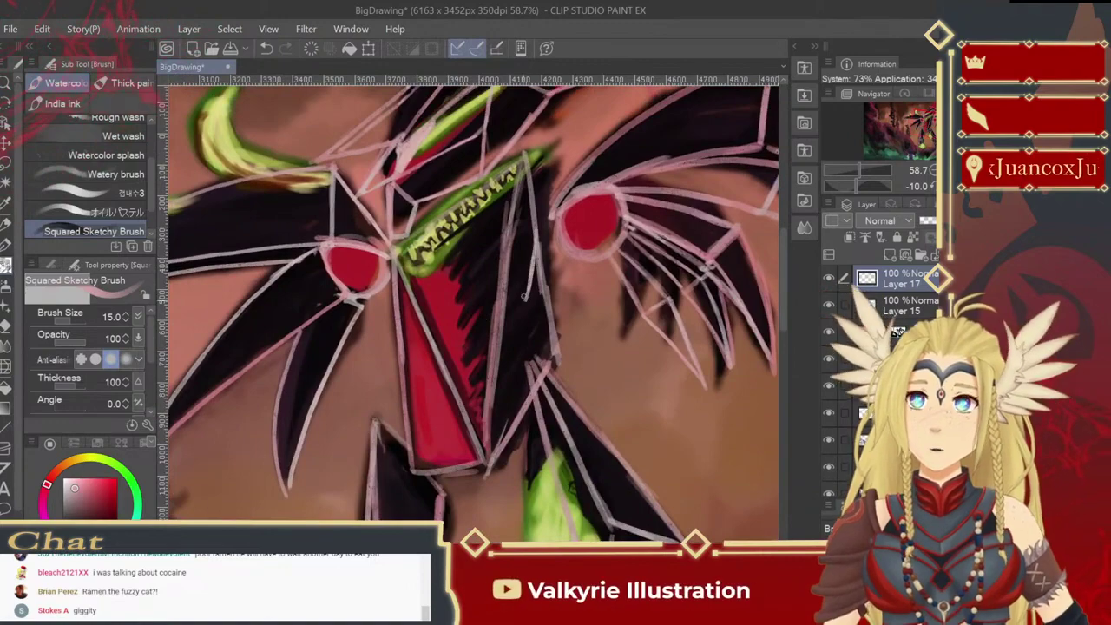
key(ctrl+z)
mouse_move(506, 302)
mouse_down()
mouse_move(536, 273)
mouse_move(505, 309)
mouse_up()
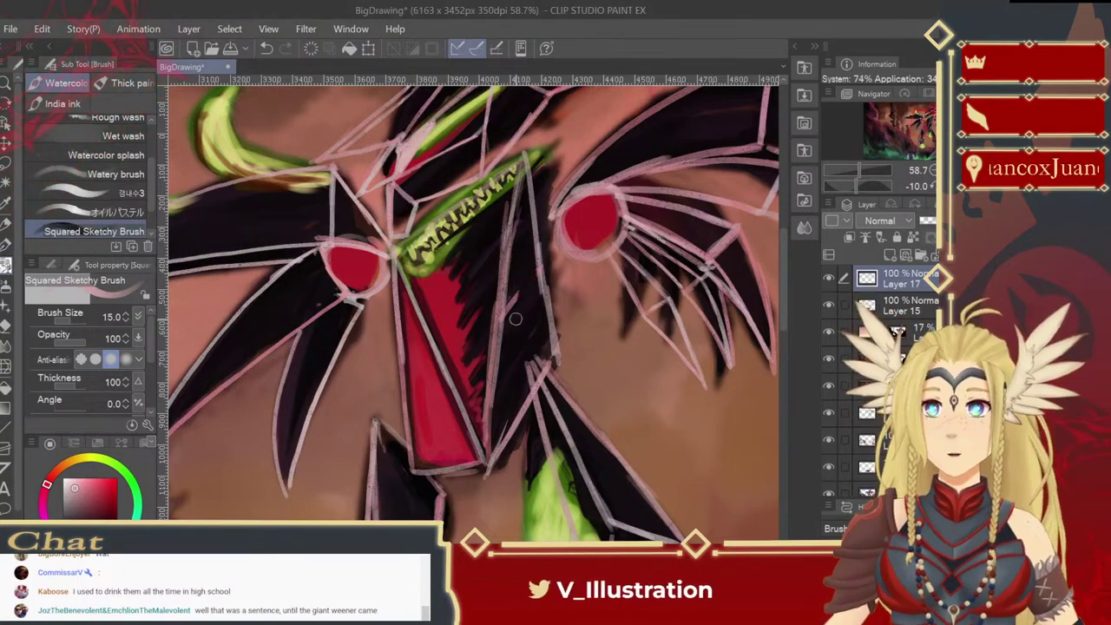
drag(496, 318, 537, 260)
key(ctrl+z)
drag(500, 325, 524, 276)
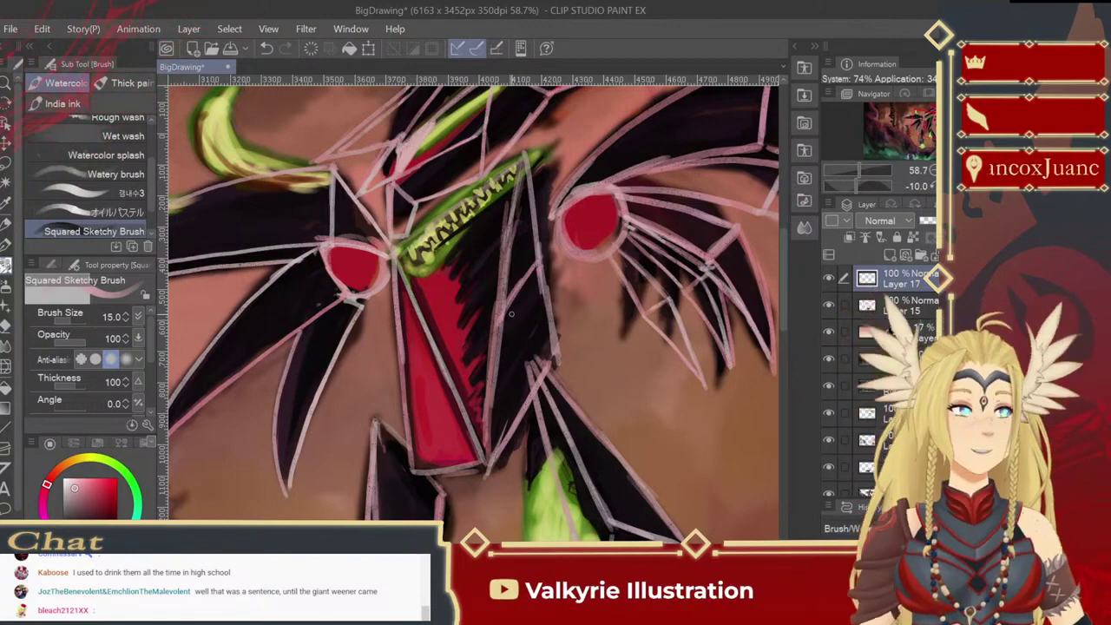
key(ctrl+z)
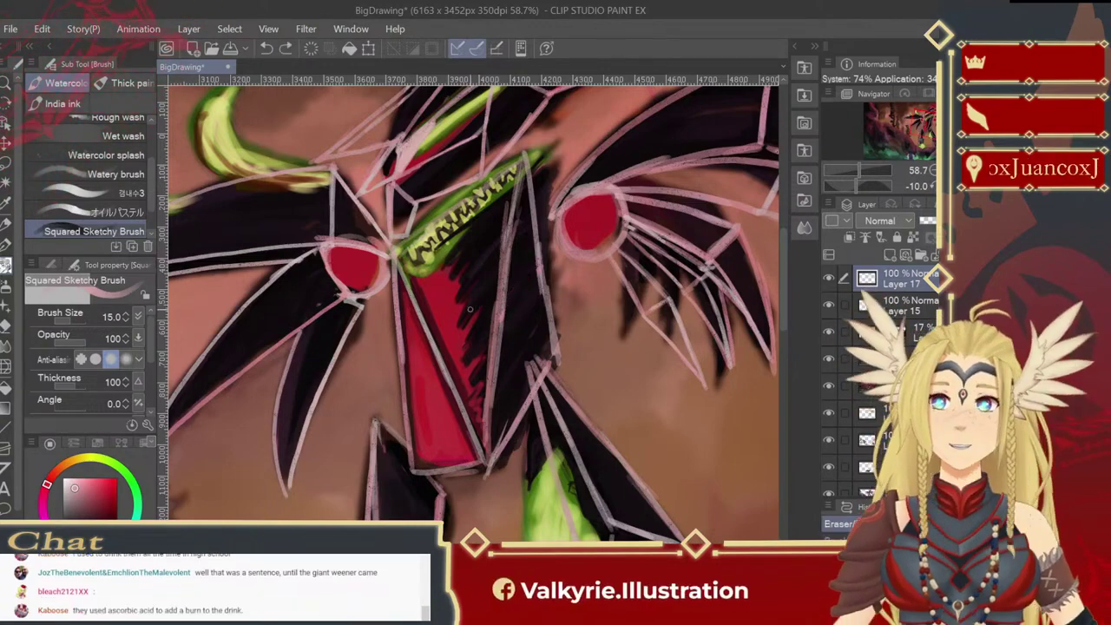
key(ctrl+z)
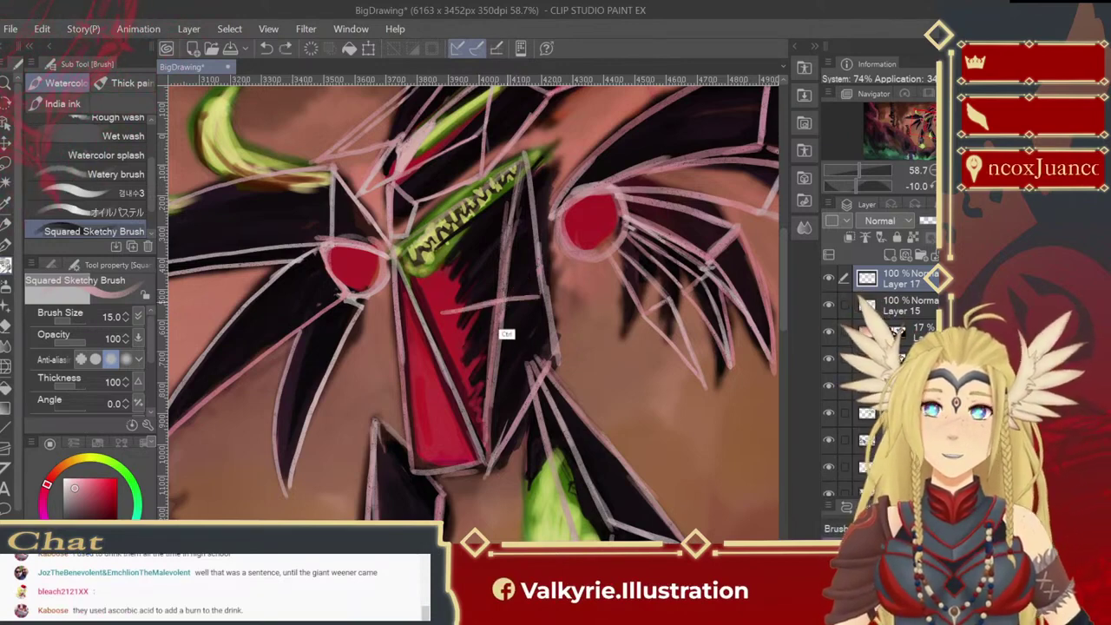
Step: Try a narrow angular plate across the middle of the torso, lasso it and try enlarging it before cancelling the transform
drag(505, 300, 548, 279)
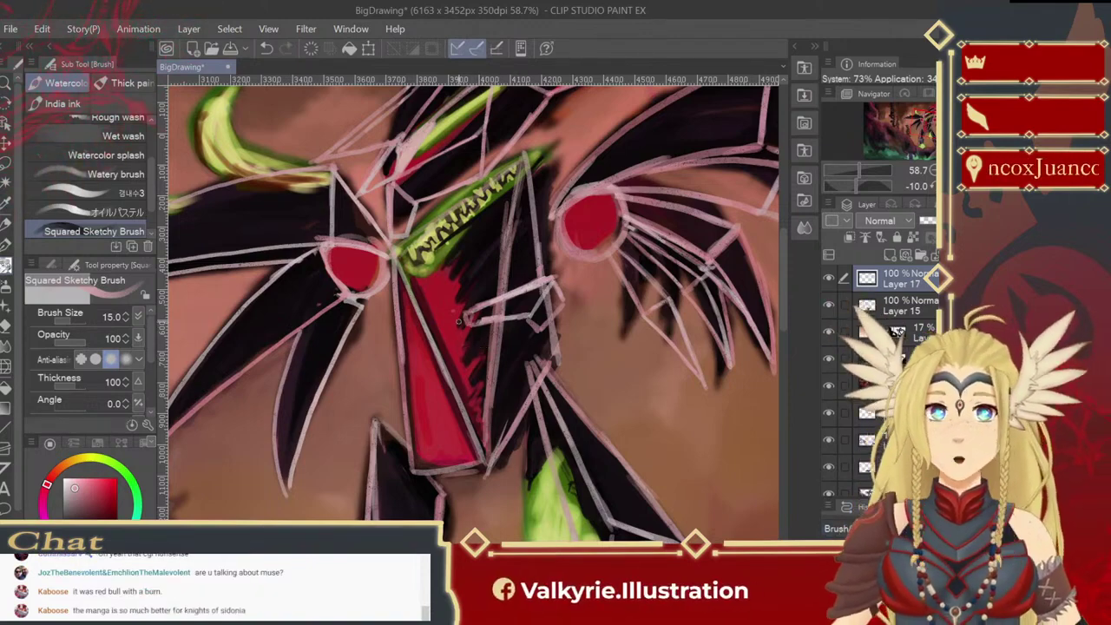
click(7, 165)
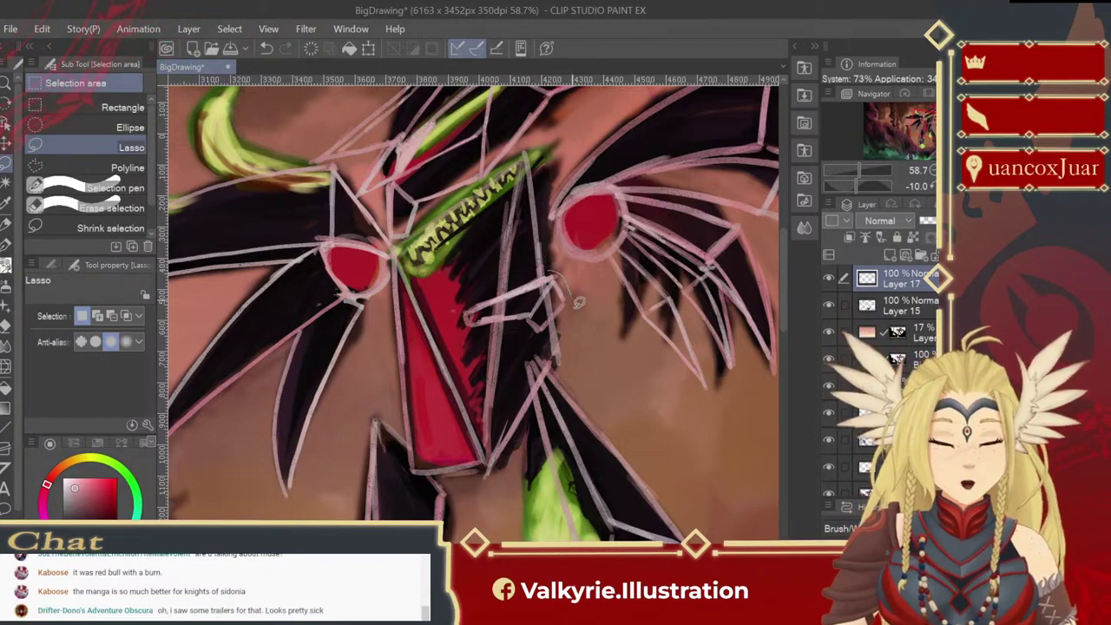
mouse_move(565, 316)
mouse_down()
mouse_move(542, 331)
mouse_move(471, 322)
mouse_move(487, 291)
mouse_up()
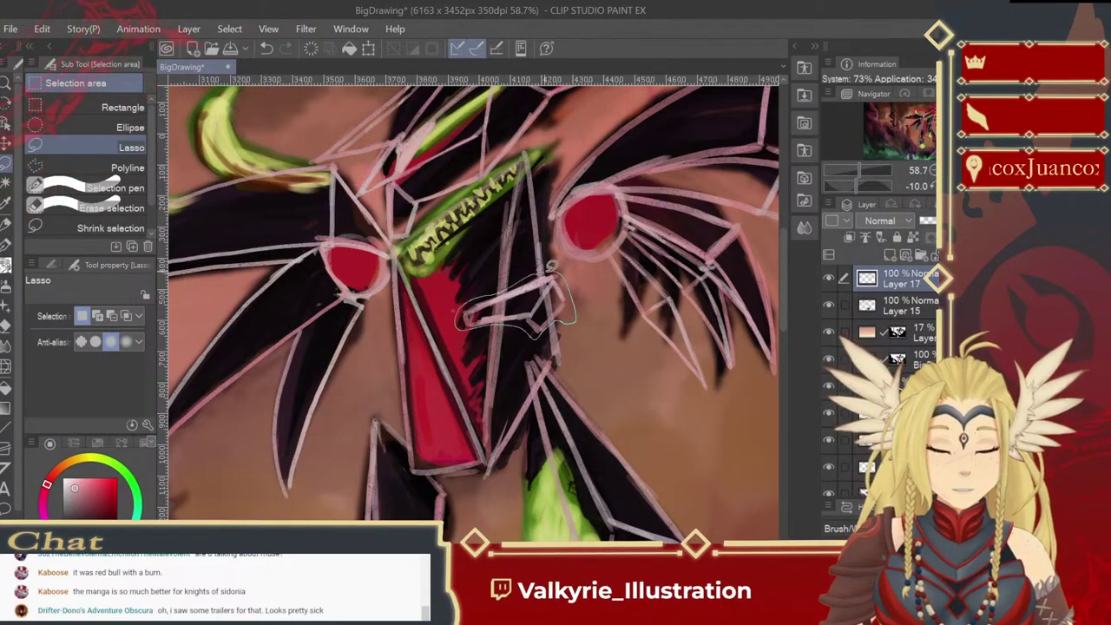
drag(546, 270, 557, 273)
click(525, 377)
mouse_move(580, 332)
mouse_down()
mouse_move(631, 375)
mouse_move(577, 336)
mouse_move(607, 328)
mouse_move(611, 387)
mouse_up()
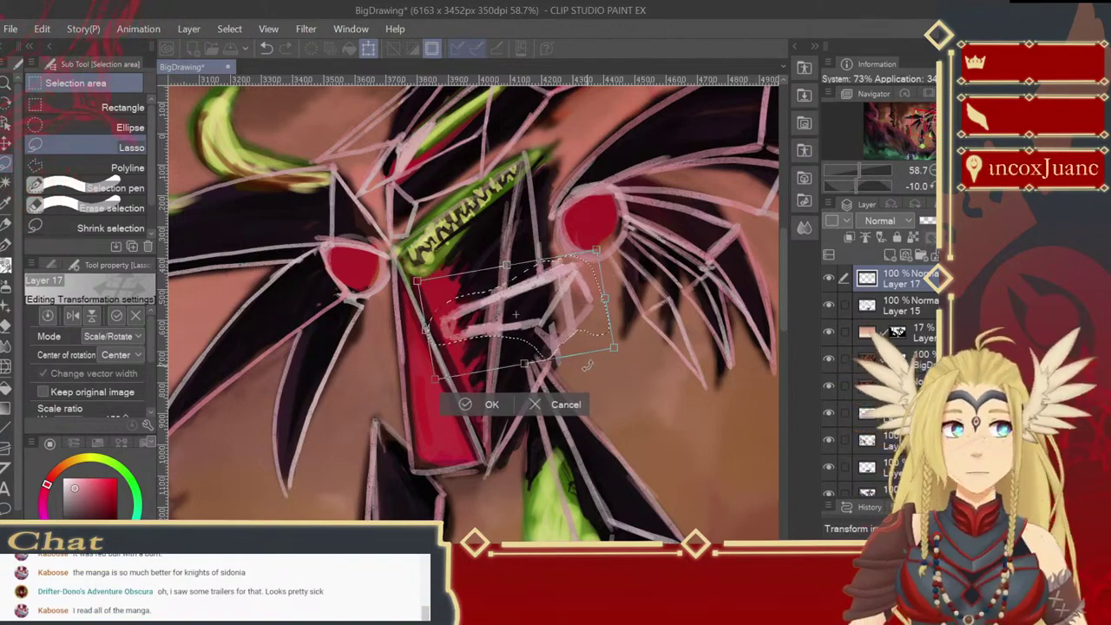
key(ctrl+z)
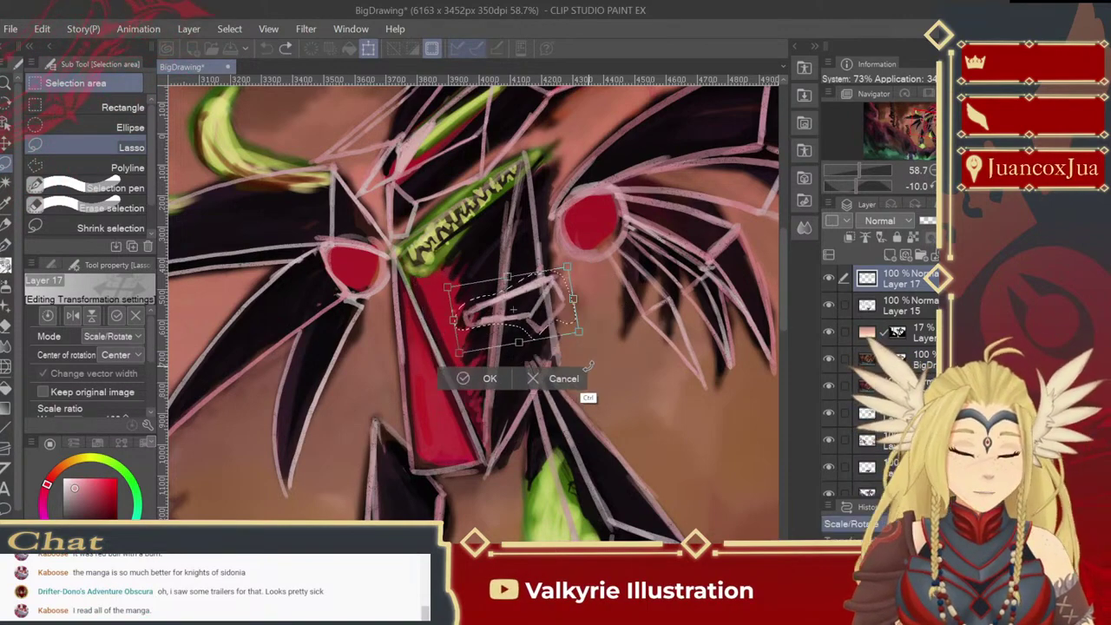
key(Escape)
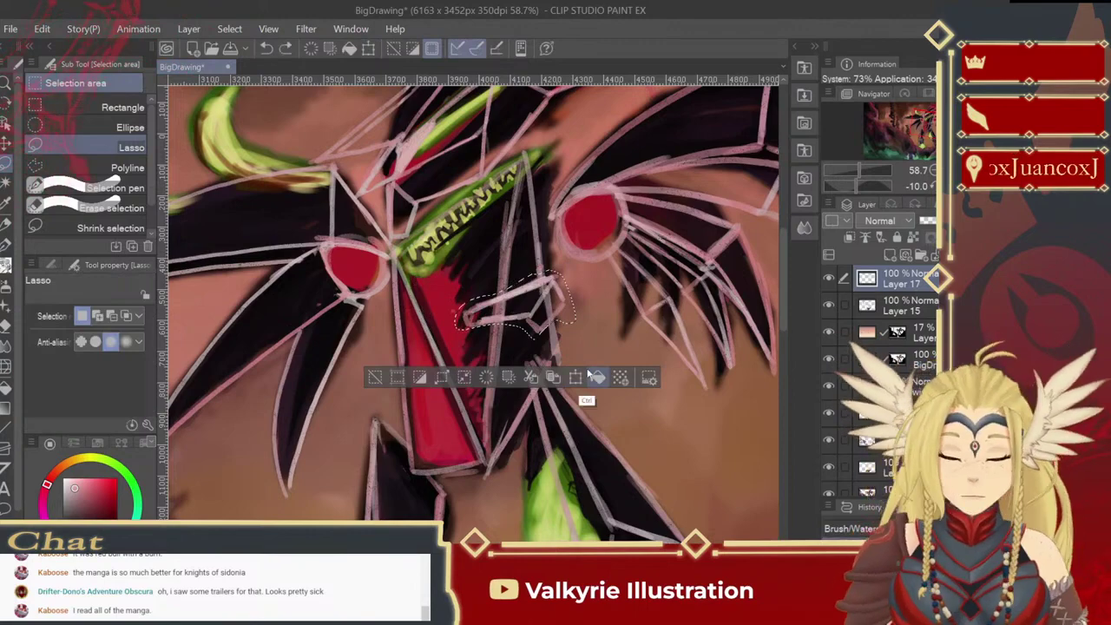
Step: Undo all the strokes of the narrow angular plate across the torso
key(ctrl+z)
key(ctrl+z)
key(ctrl+z)
key(ctrl+z)
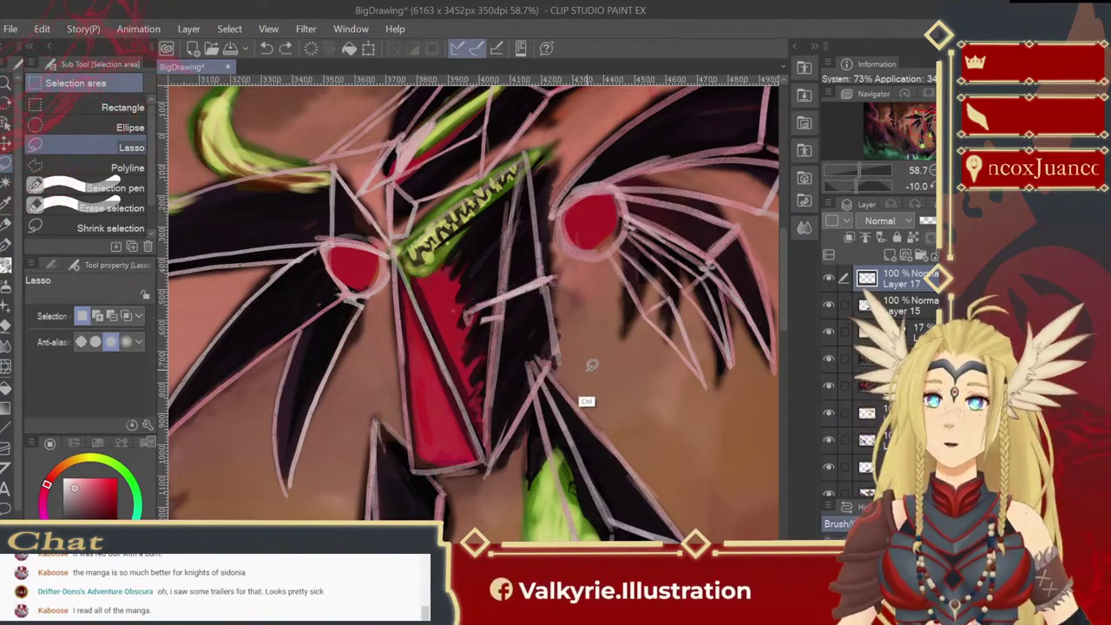
key(ctrl+z)
key(ctrl+z)
key(ctrl+z)
key(ctrl+z)
key(ctrl+z)
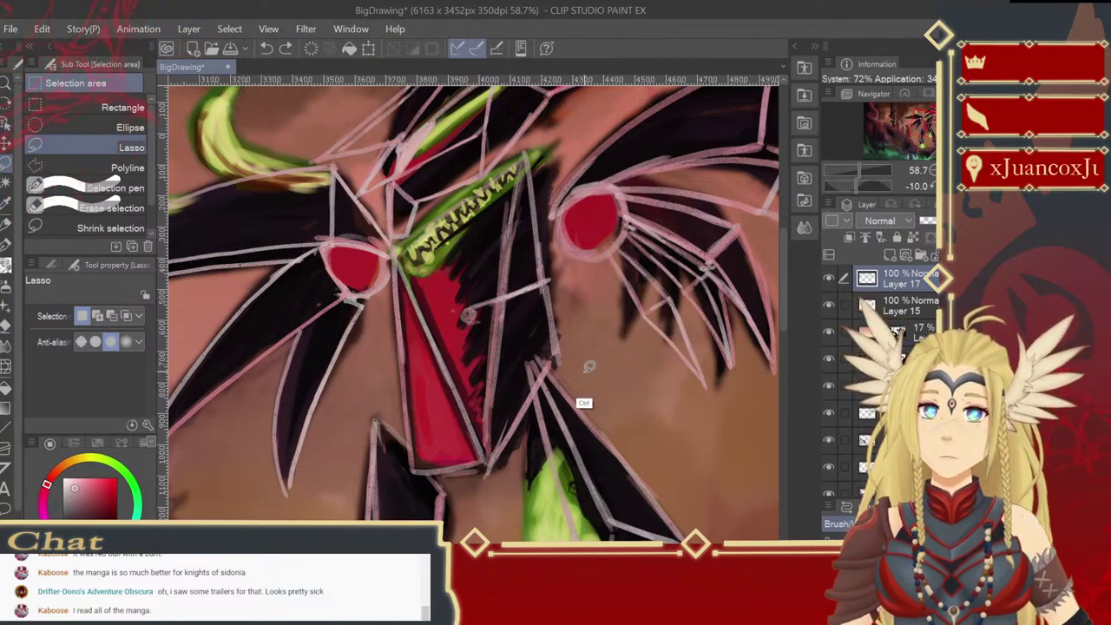
key(ctrl+z)
key(ctrl+z)
key(ctrl+z)
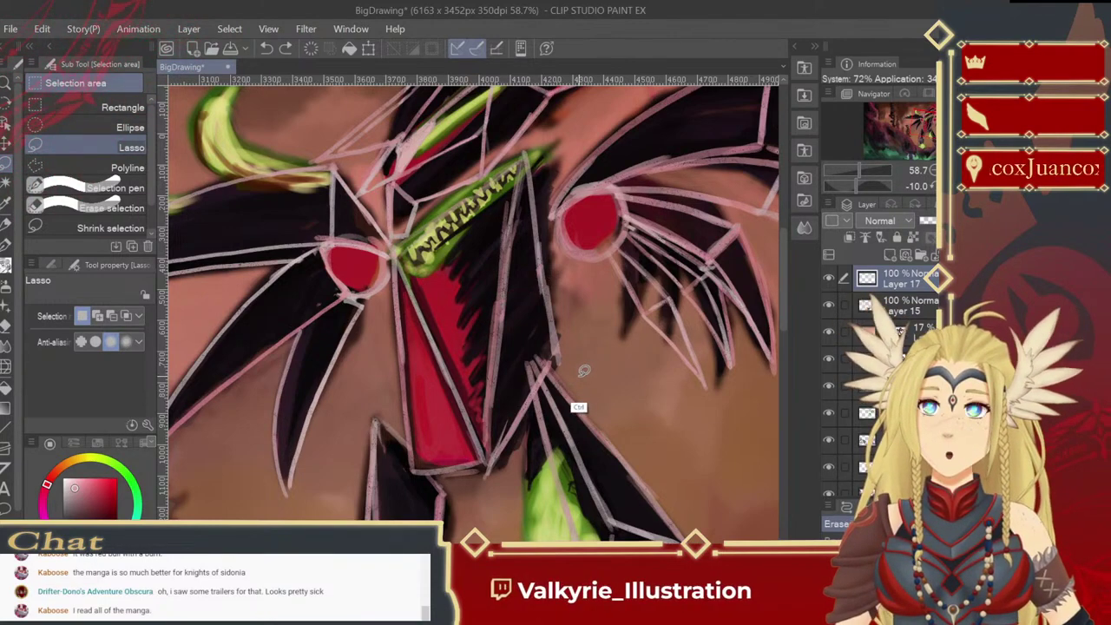
Step: Cut a waist notch into the torso's back edge with two slanted strokes, erasing the old straight edge beside it
key(b)
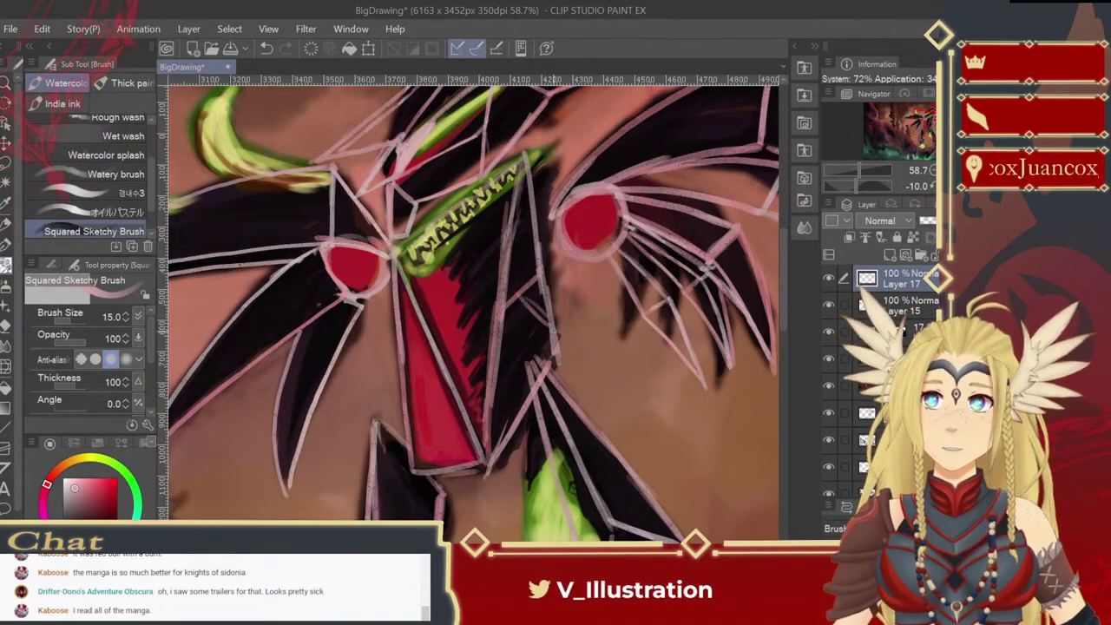
drag(519, 300, 555, 353)
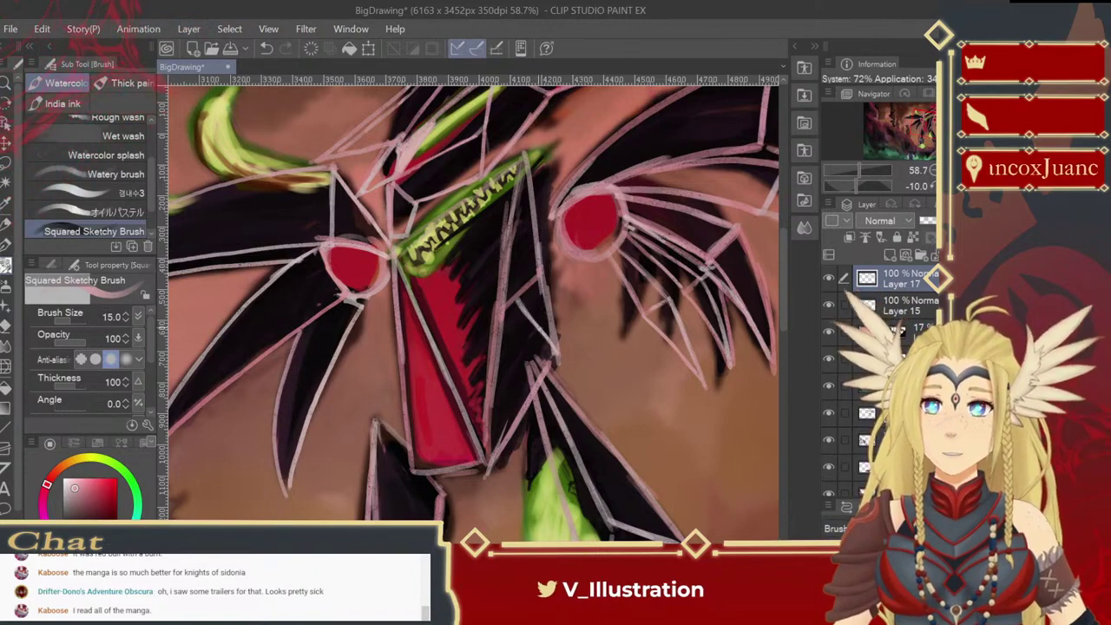
drag(540, 278, 569, 348)
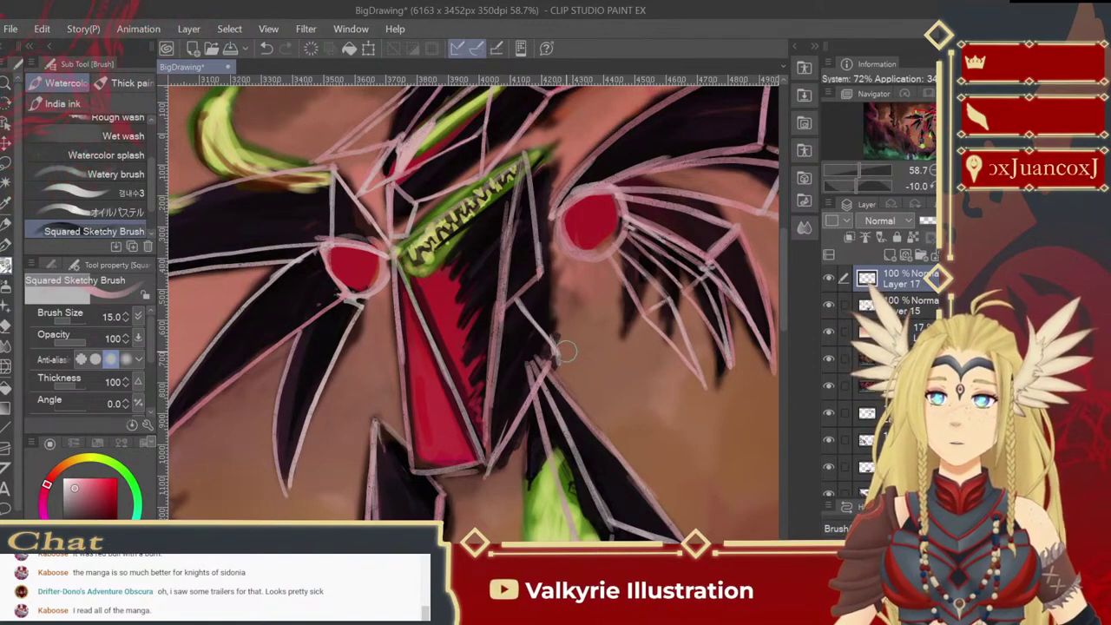
mouse_move(520, 291)
mouse_down()
mouse_move(506, 312)
mouse_move(549, 272)
mouse_move(538, 283)
mouse_up()
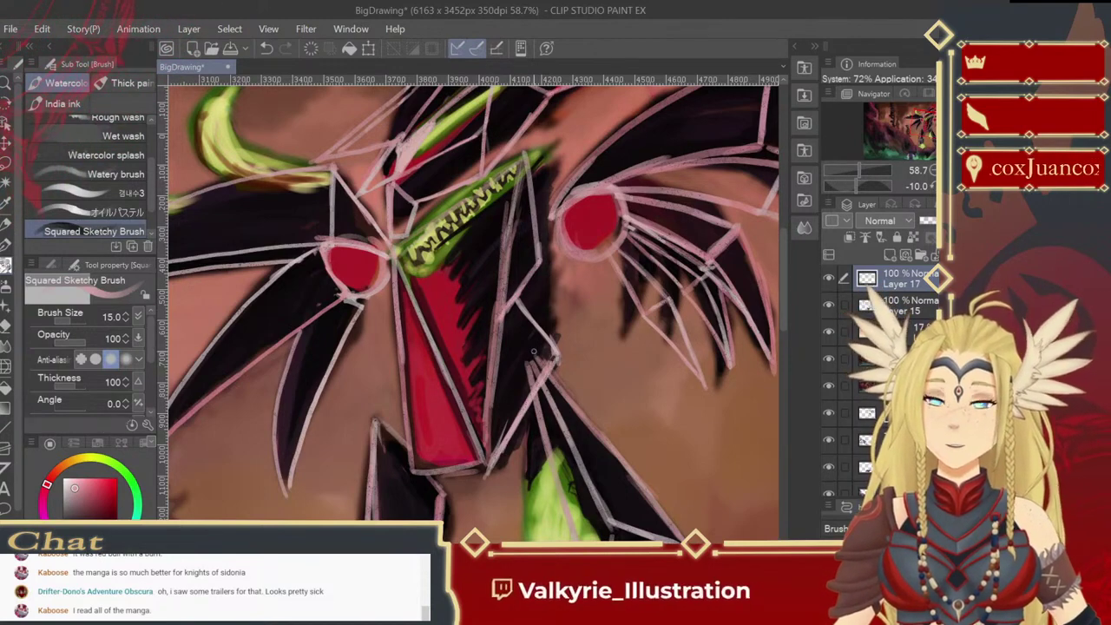
Step: Move the torso's upper back edge inward above the waist notch and tidy the corner where the notch meets the hip
key(e)
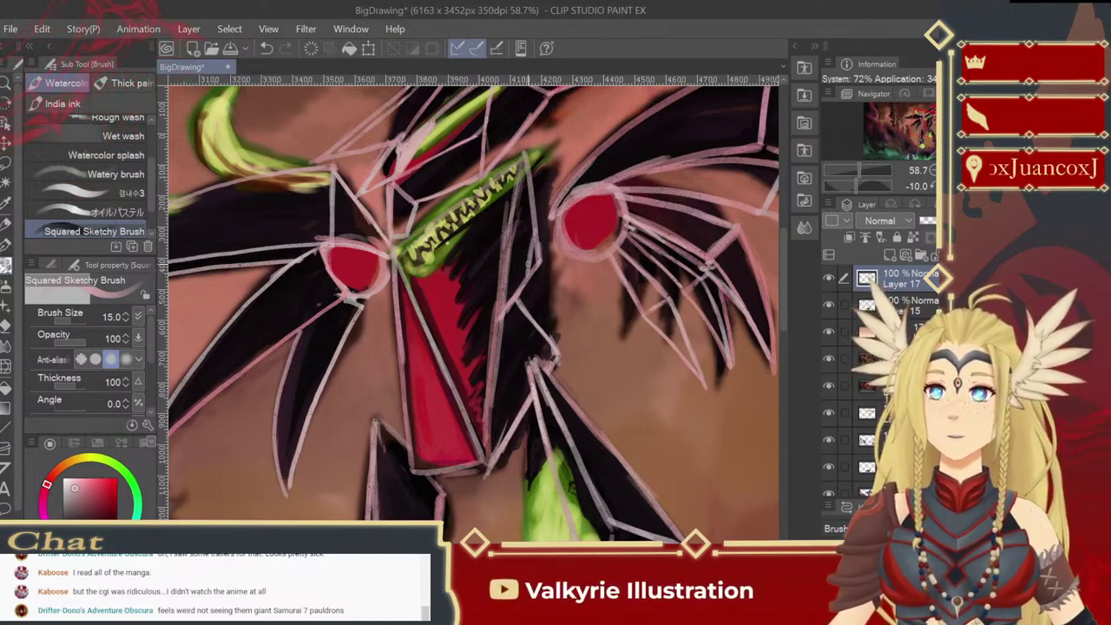
drag(544, 236, 531, 288)
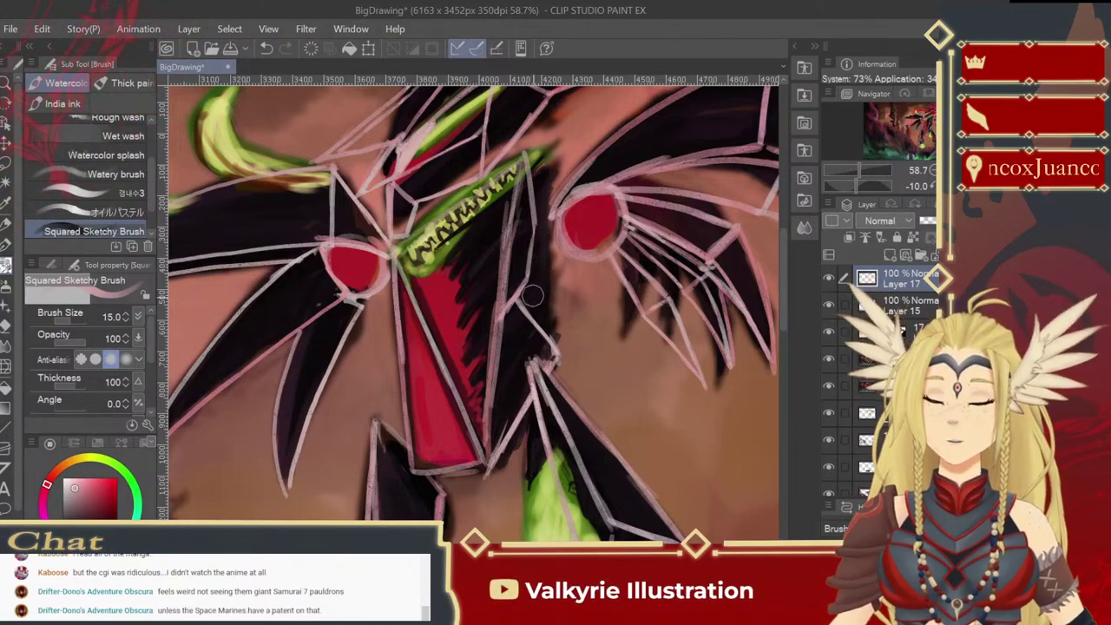
drag(557, 335, 562, 375)
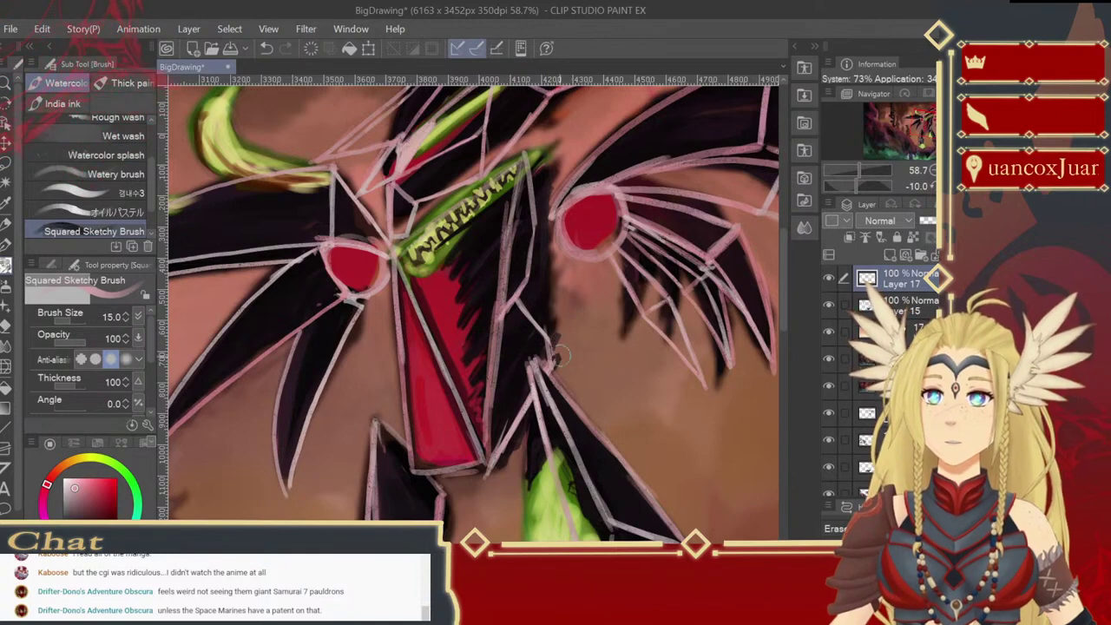
drag(554, 332, 550, 356)
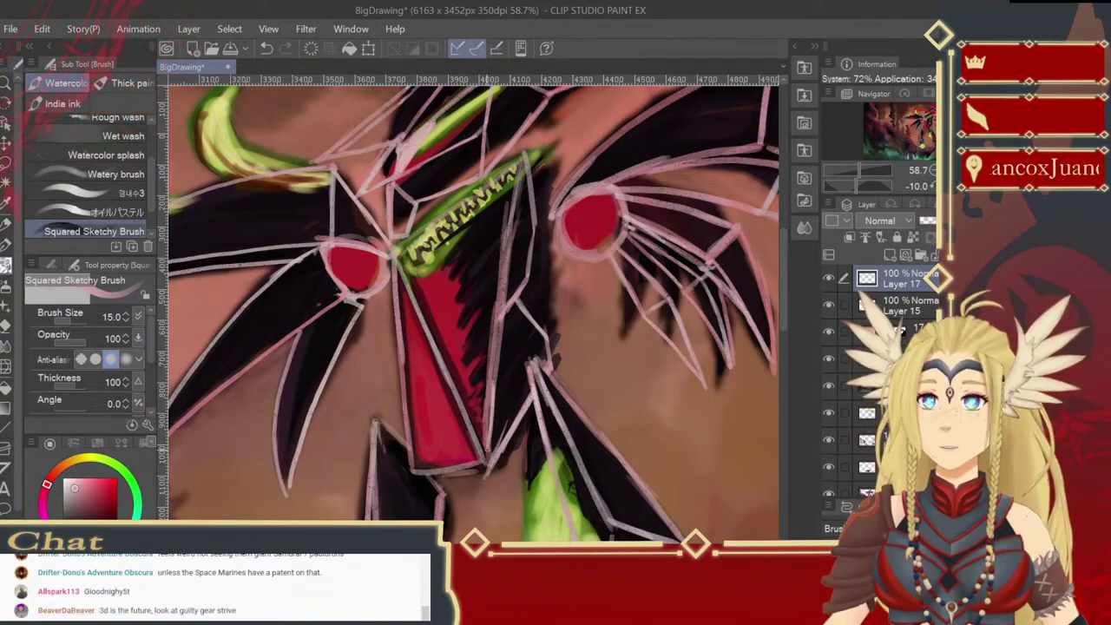
Step: Draw a curved cross line near the lower end of the red belly plate and erase the old bottom outline beneath it
mouse_move(481, 462)
mouse_down()
mouse_move(487, 477)
mouse_move(499, 460)
mouse_up()
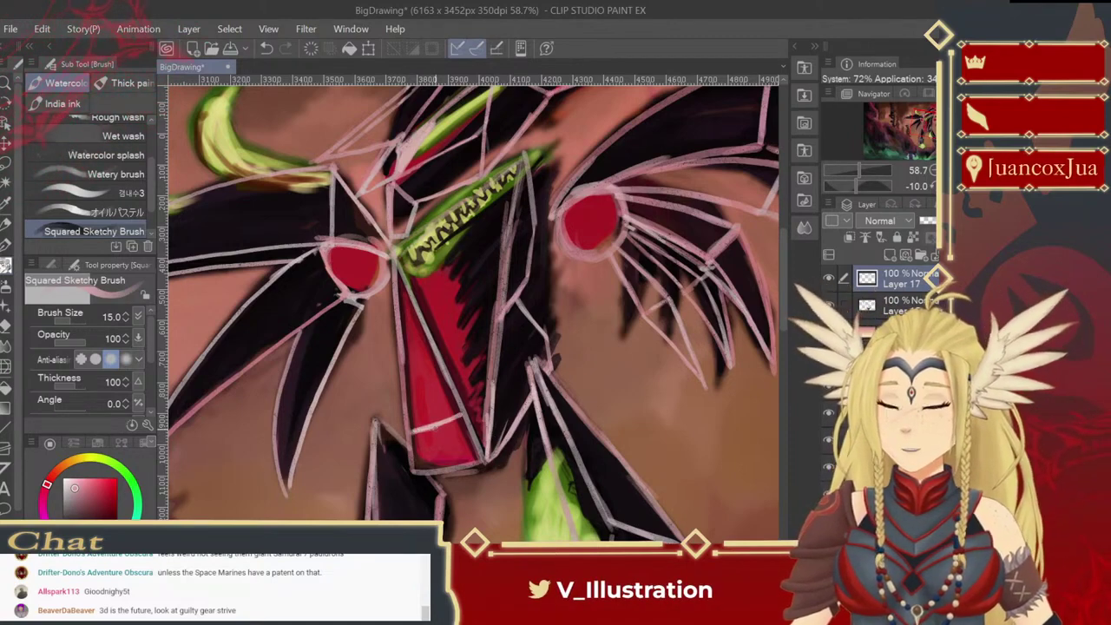
key(ctrl+z)
key(ctrl+z)
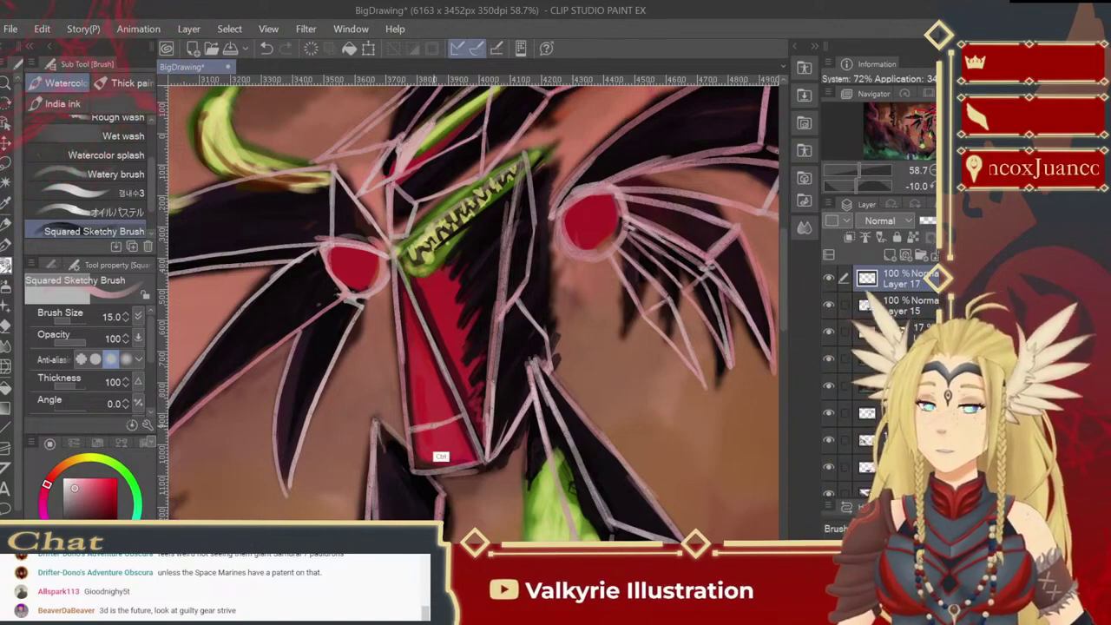
key(ctrl+z)
drag(412, 428, 454, 421)
key(b)
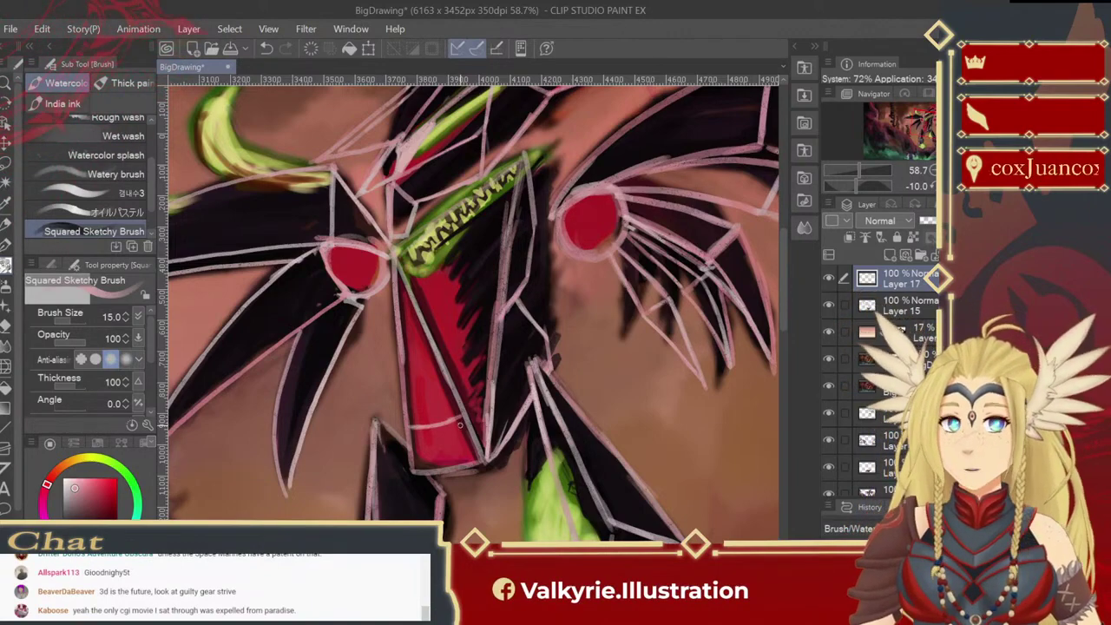
mouse_move(415, 438)
mouse_down()
mouse_move(425, 473)
mouse_move(468, 469)
mouse_move(463, 426)
mouse_move(479, 449)
mouse_move(469, 422)
mouse_up()
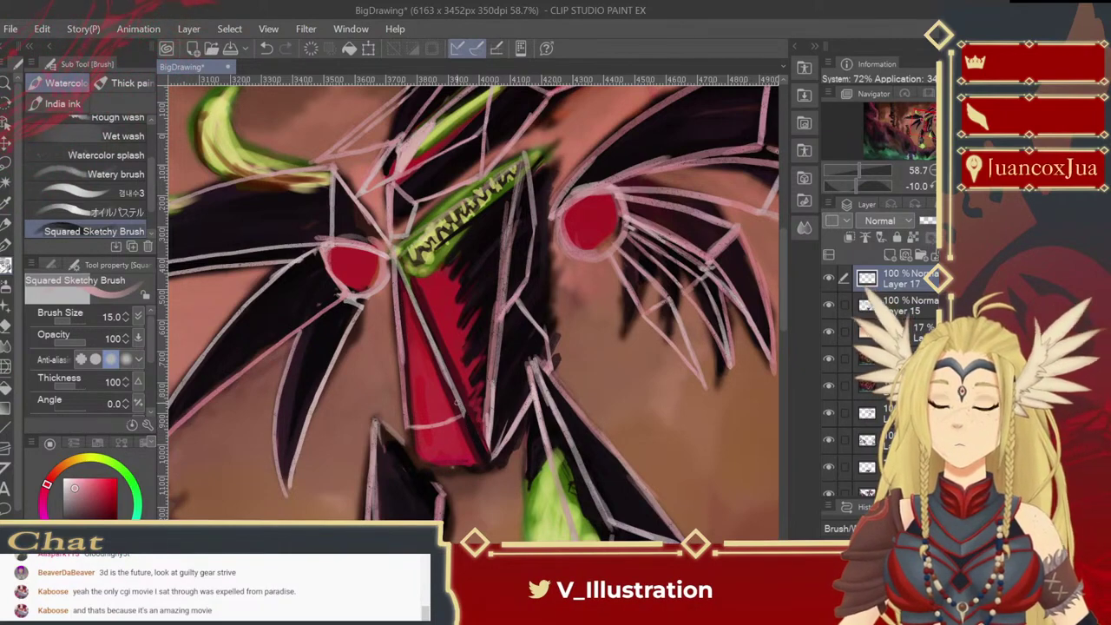
Step: Erase the black side plate's lower tip, then redraw its long edge down from the jaw and its short slanted lower edge
mouse_move(477, 414)
mouse_down()
mouse_move(496, 454)
mouse_move(509, 445)
mouse_up()
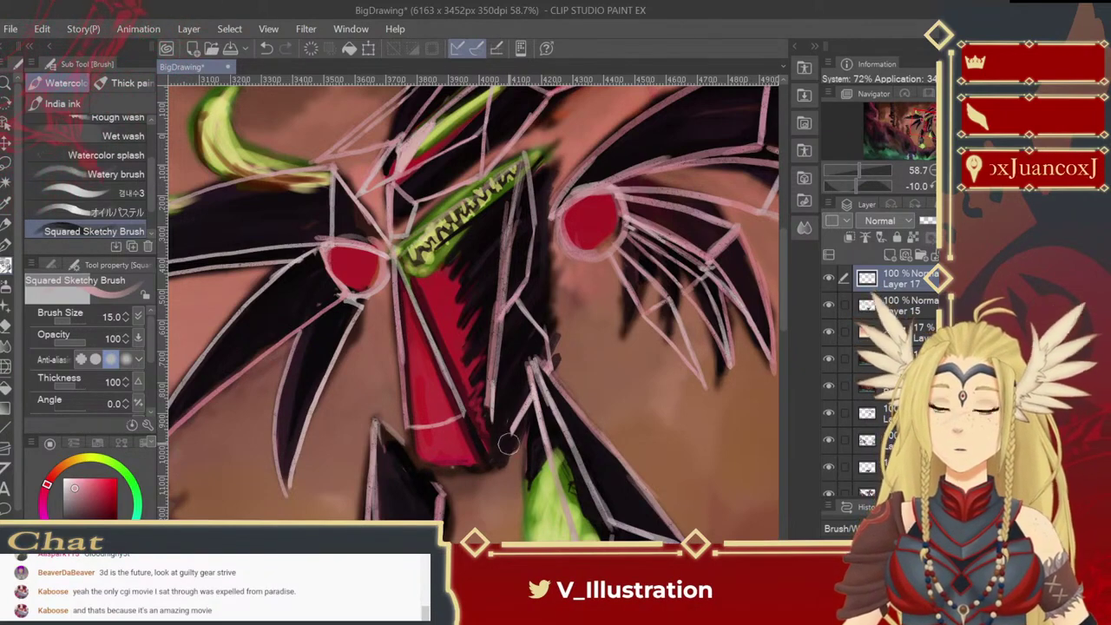
drag(462, 417, 497, 447)
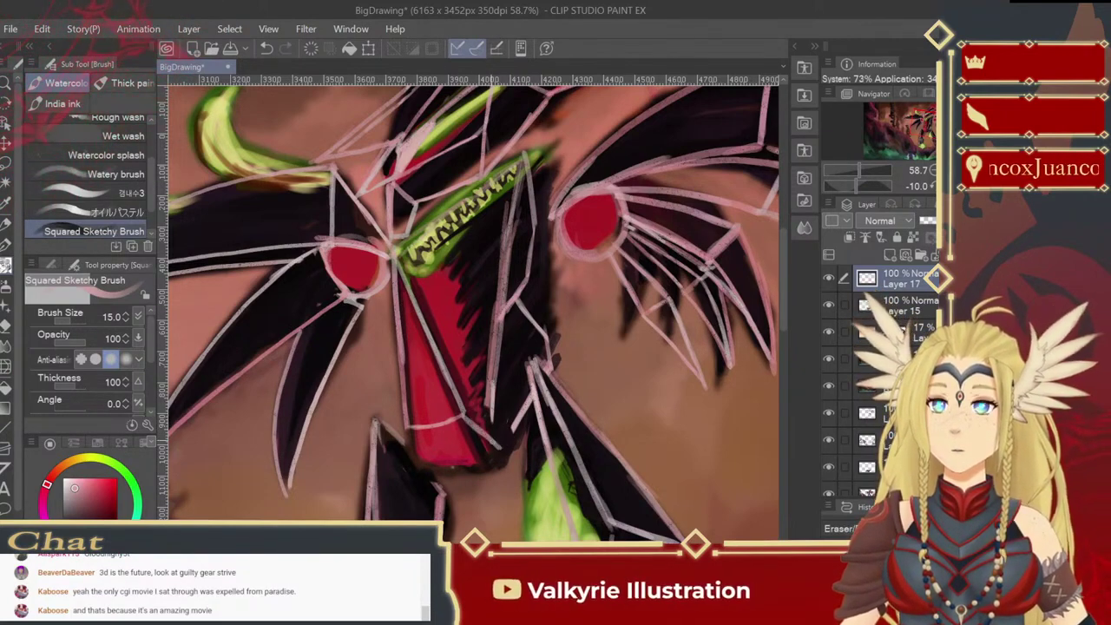
drag(491, 386, 495, 446)
key(ctrl+z)
key(ctrl+z)
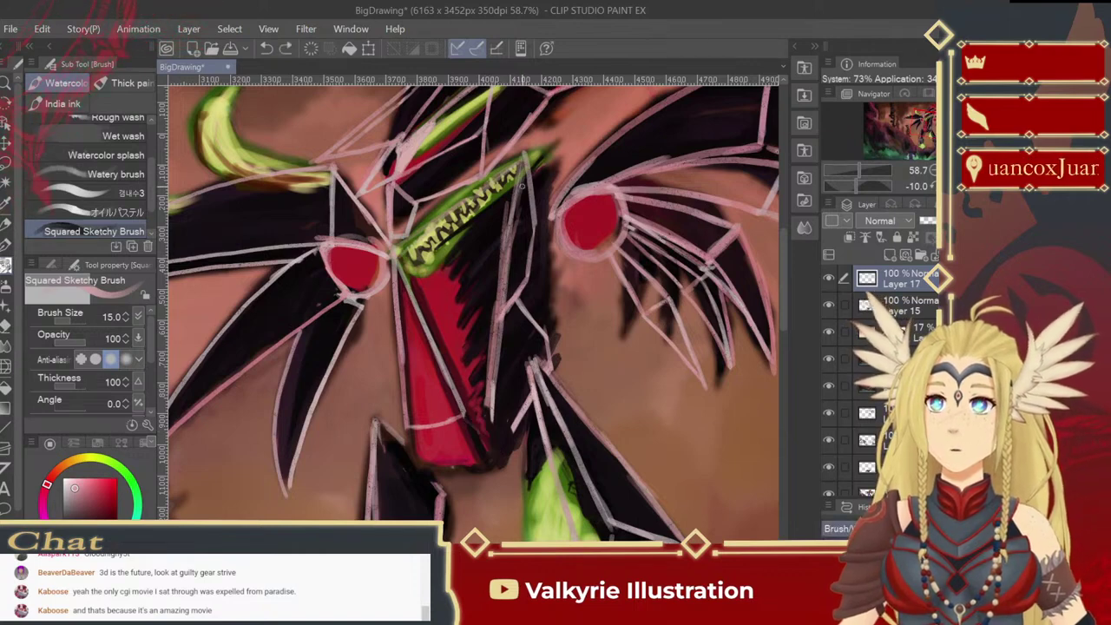
drag(524, 156, 513, 273)
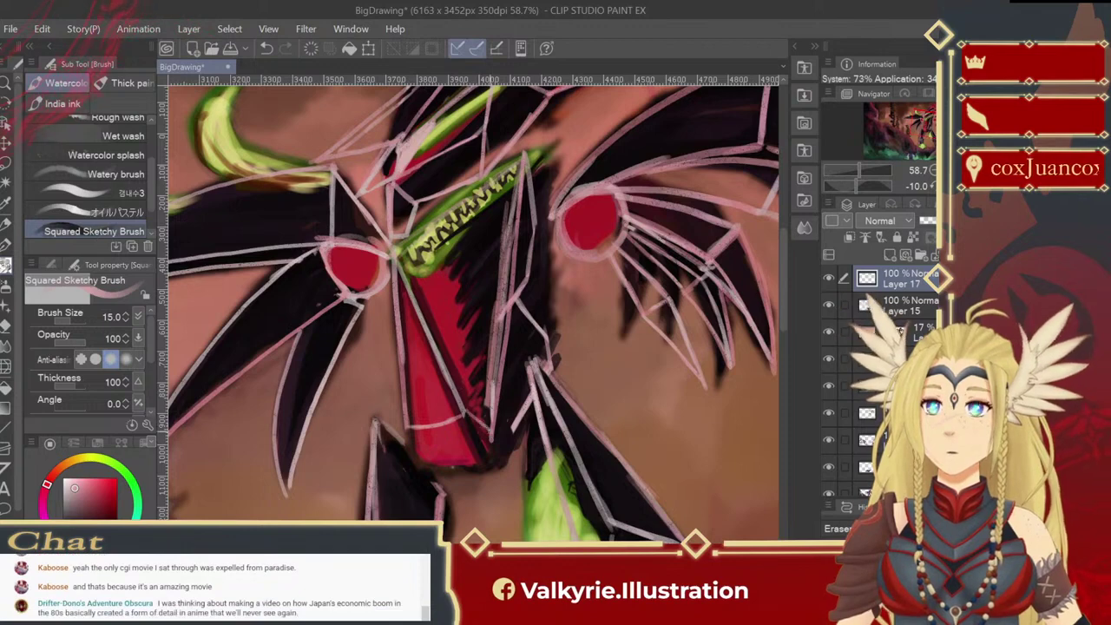
drag(488, 462, 465, 406)
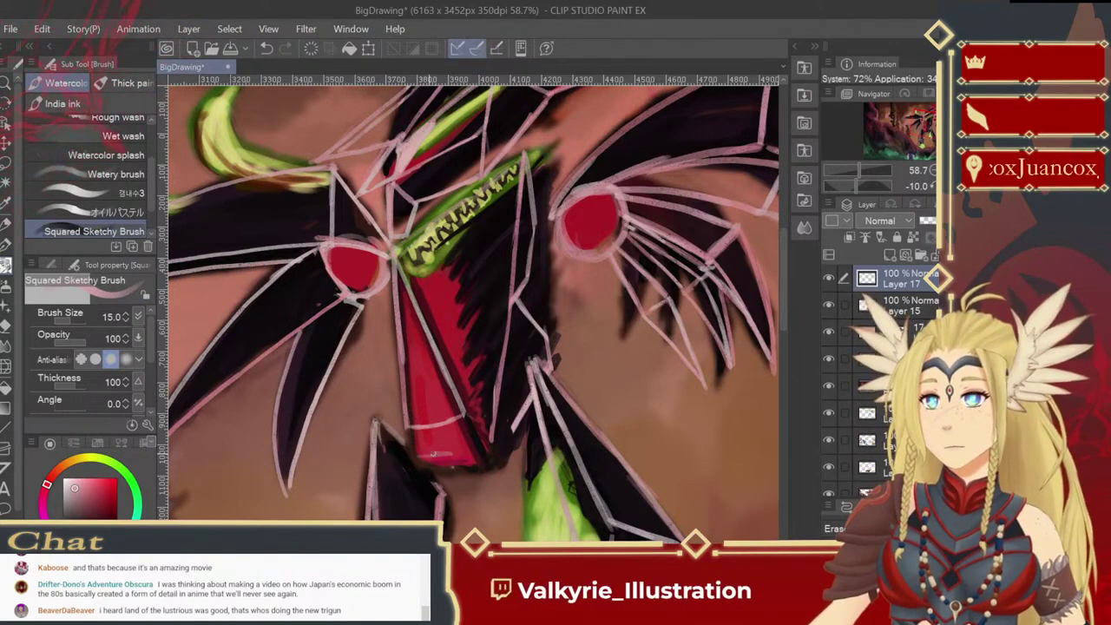
Step: Close the lower end of the belly armour with a shallow angled edge, and touch up the red plate's upper end beneath the mouth
key(ctrl+z)
mouse_move(465, 417)
mouse_down()
mouse_move(490, 439)
mouse_move(410, 433)
mouse_up()
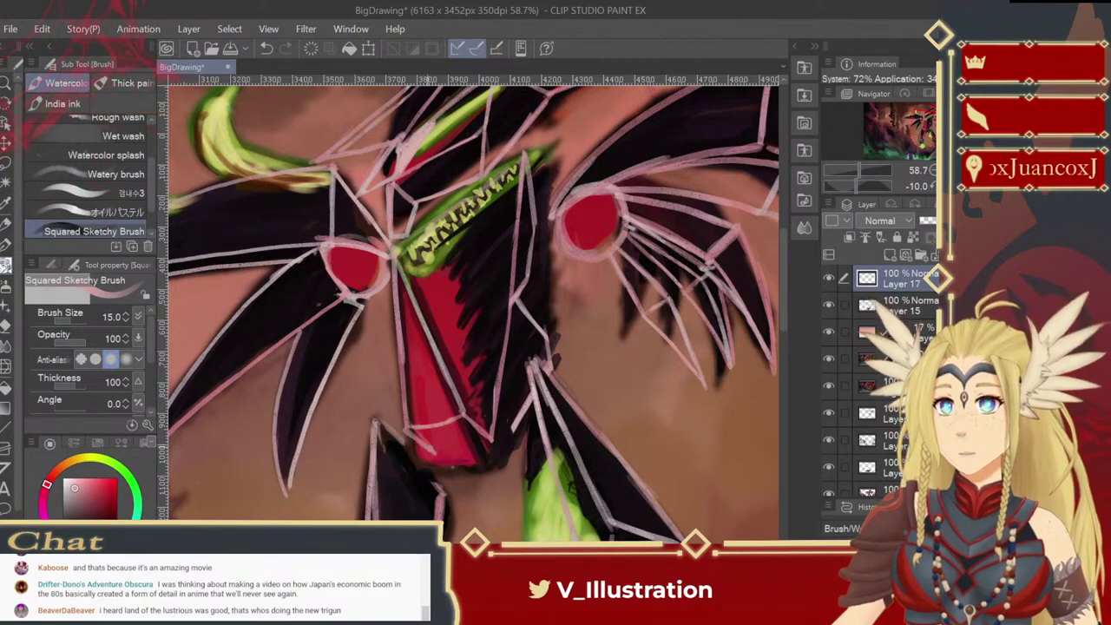
drag(434, 448, 488, 441)
key(ctrl+z)
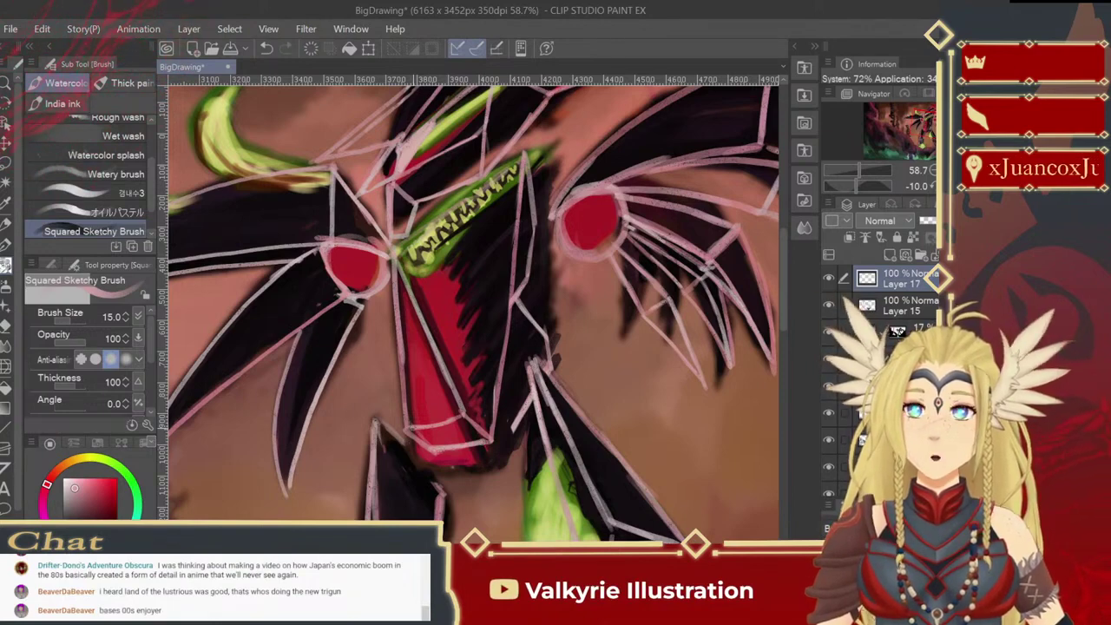
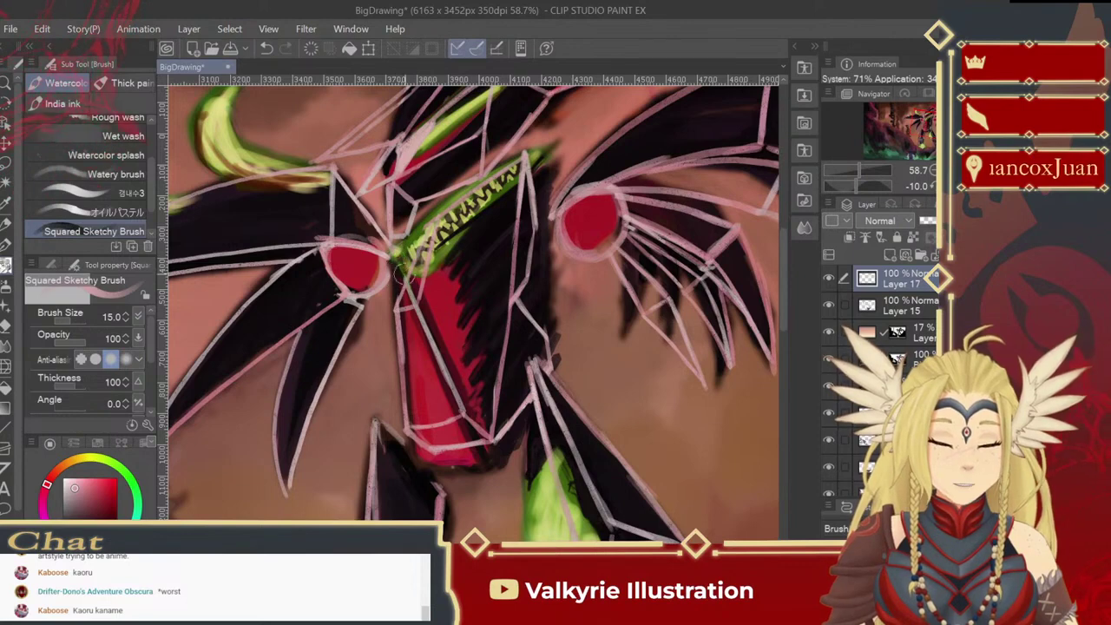
drag(408, 290, 412, 298)
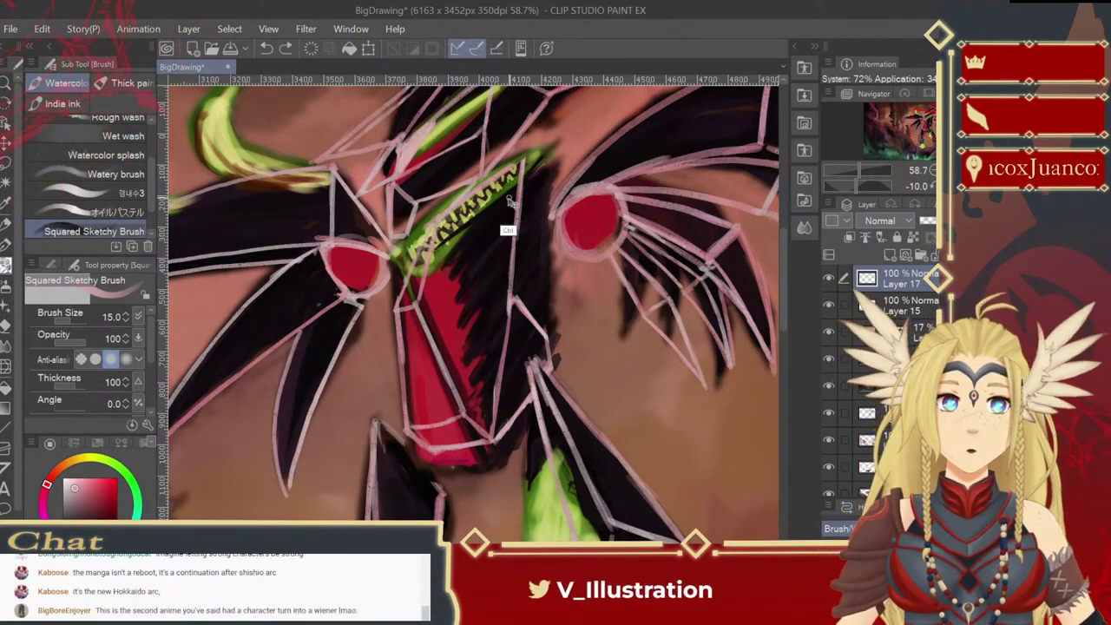
Step: Try to shift the line sketch layer across the painted creature and undo the move
key(ctrl+t)
key(Return)
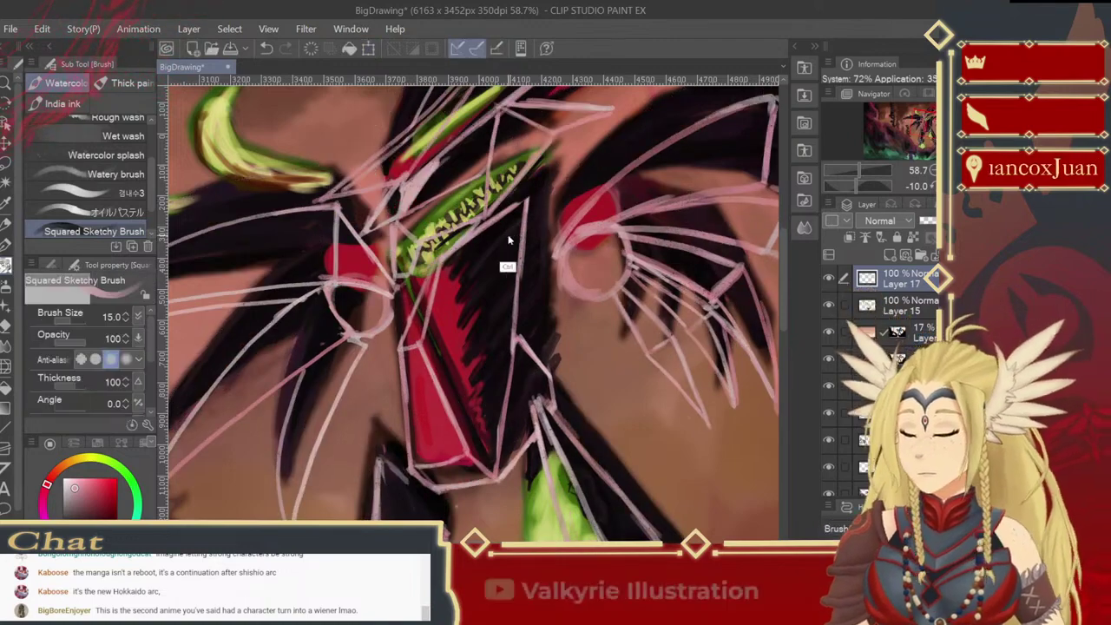
mouse_move(481, 264)
mouse_down()
mouse_move(489, 292)
mouse_move(492, 277)
mouse_up()
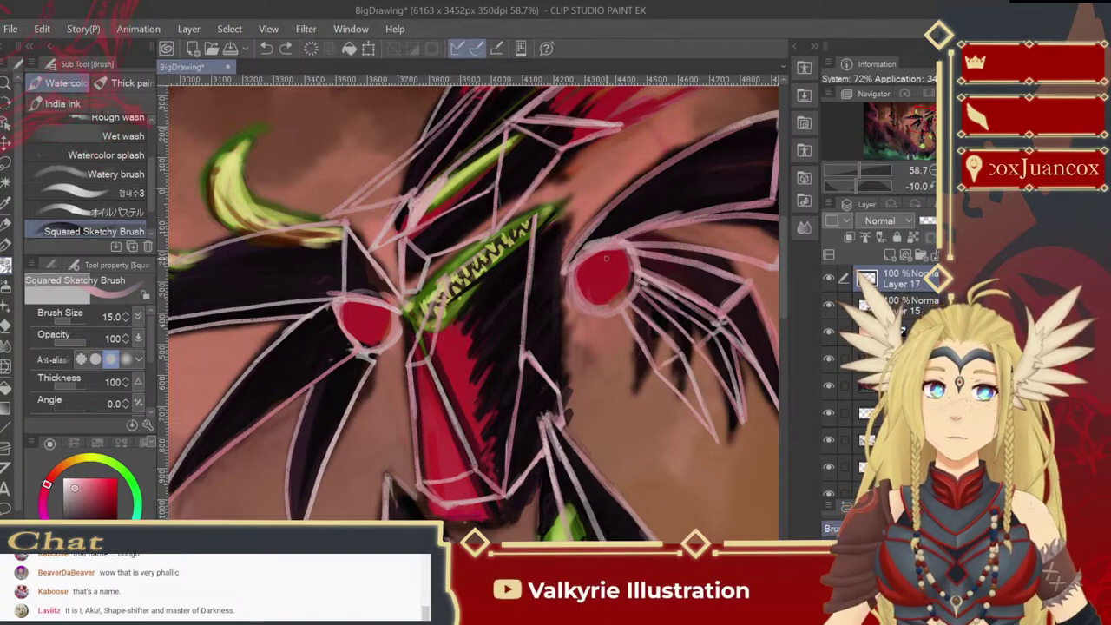
mouse_move(620, 351)
mouse_down()
mouse_move(573, 342)
mouse_move(566, 319)
mouse_move(613, 309)
mouse_up()
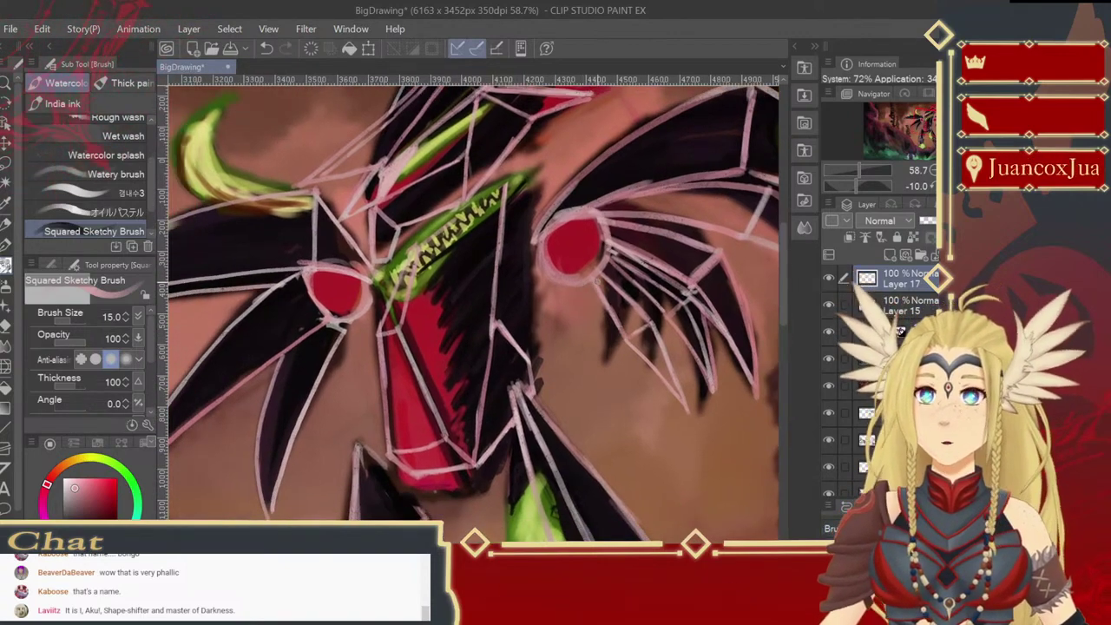
drag(399, 355, 615, 340)
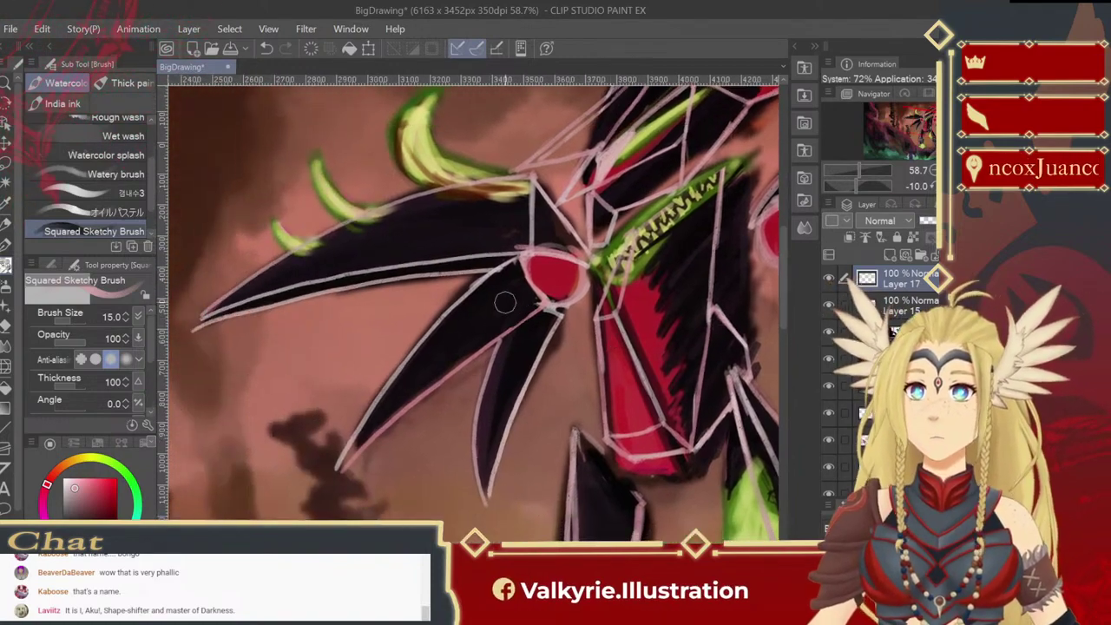
drag(495, 287, 520, 345)
mouse_move(546, 287)
mouse_down()
mouse_move(521, 360)
mouse_move(529, 372)
mouse_up()
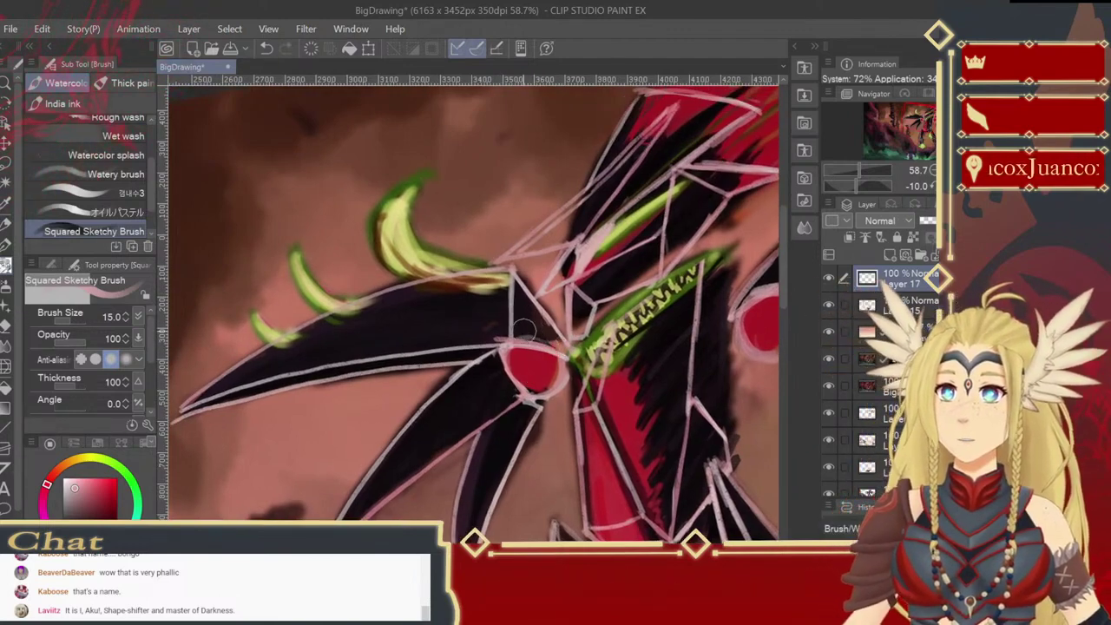
drag(557, 342, 560, 348)
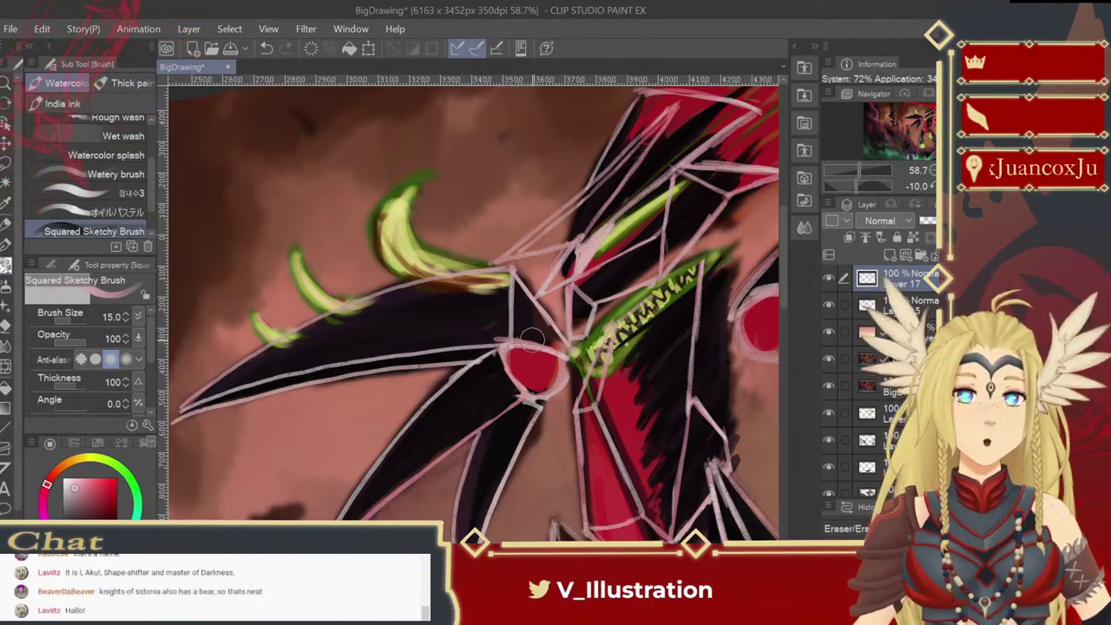
key(ctrl+t)
drag(533, 337, 473, 330)
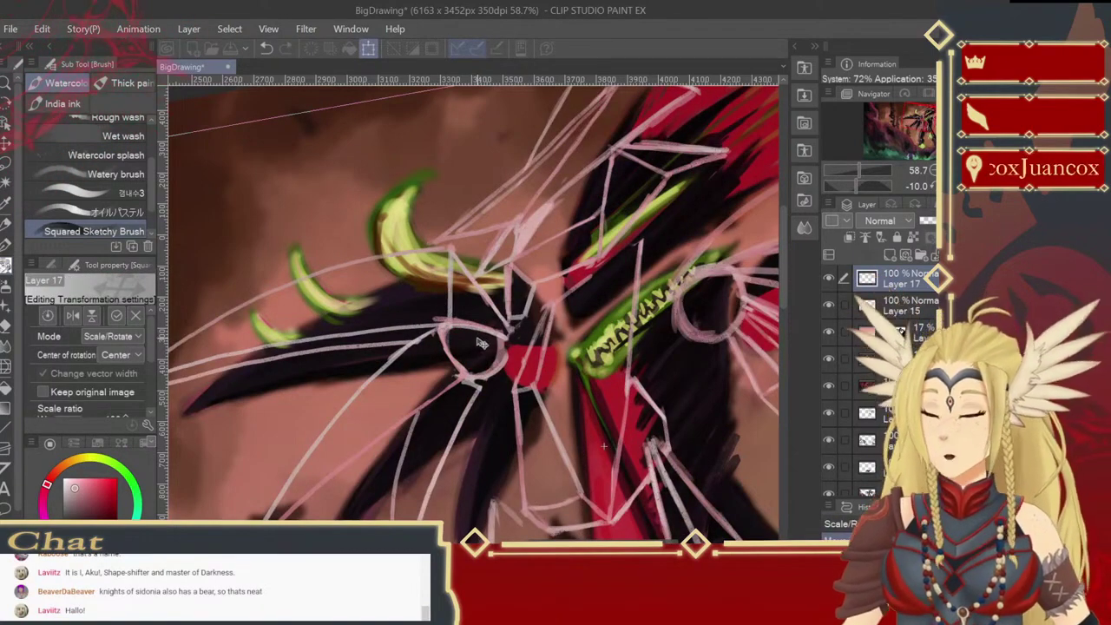
key(Return)
key(ctrl+z)
Step: Select the outermost segment of the outstretched arm beside the green shape and rotate its line sketch outward and upward about the joint
mouse_move(478, 335)
mouse_down()
mouse_move(450, 357)
mouse_move(319, 396)
mouse_up()
mouse_move(521, 272)
mouse_down()
mouse_move(396, 325)
mouse_move(315, 282)
mouse_up()
mouse_move(510, 340)
mouse_down()
mouse_move(416, 330)
mouse_move(382, 312)
mouse_up()
key(asciicircum)
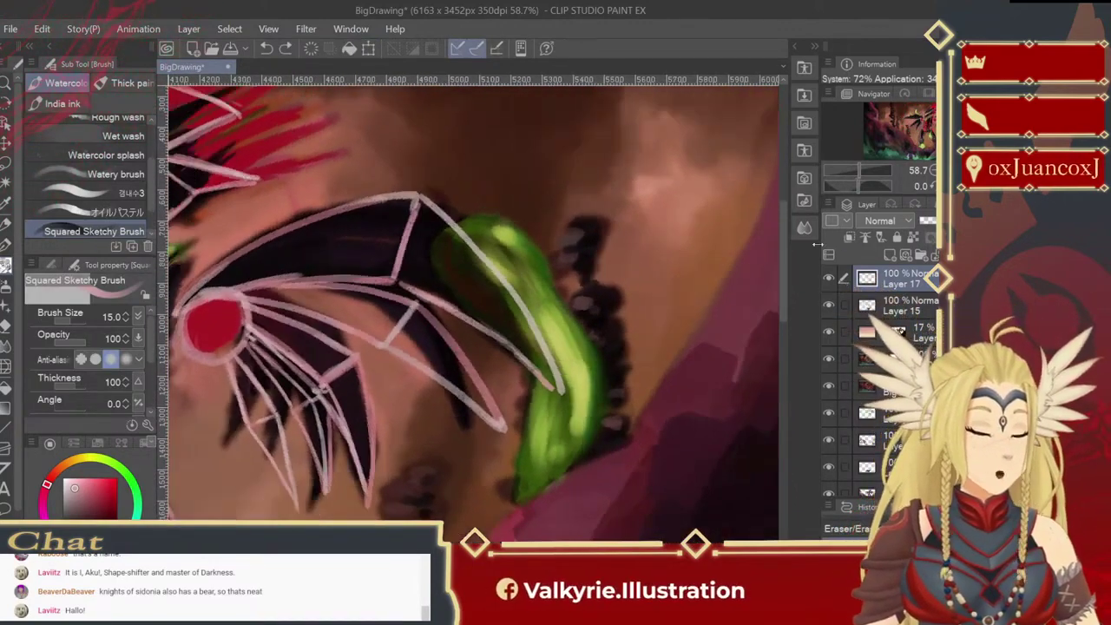
key(m)
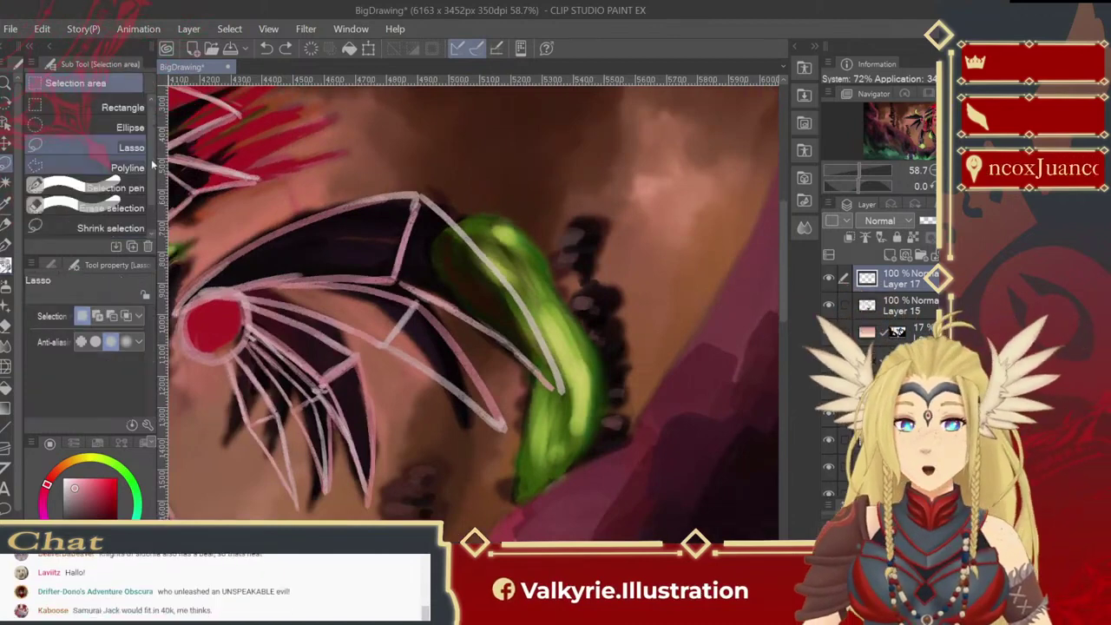
mouse_move(427, 184)
mouse_down()
mouse_move(406, 285)
mouse_move(587, 438)
mouse_move(581, 316)
mouse_move(464, 179)
mouse_move(437, 189)
mouse_up()
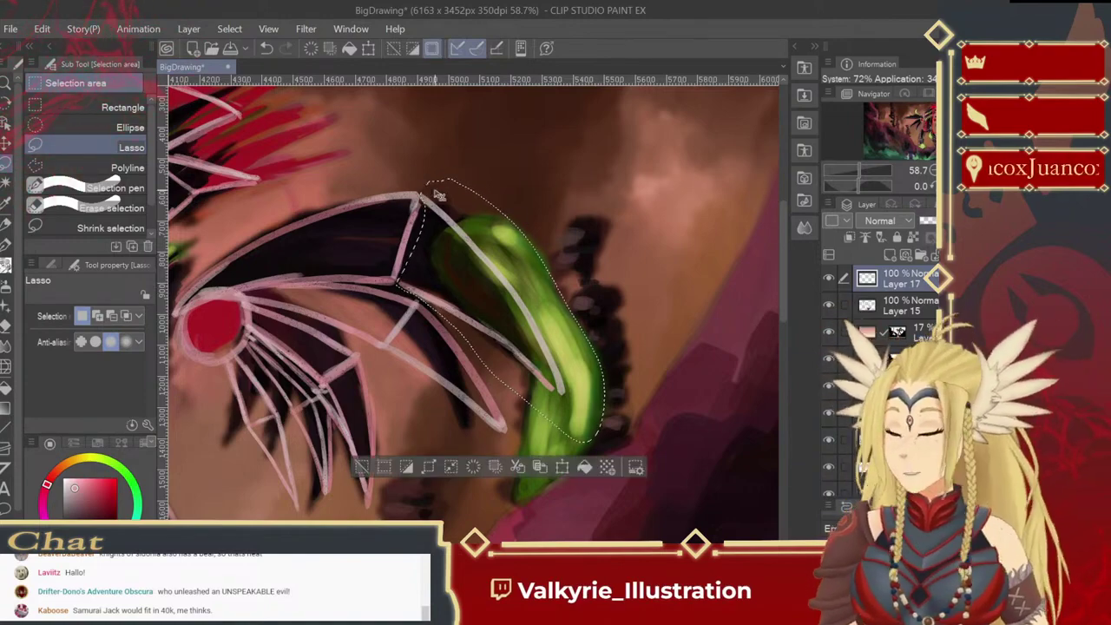
key(ctrl+t)
mouse_move(603, 303)
mouse_down()
mouse_move(653, 187)
mouse_move(644, 158)
mouse_up()
drag(538, 294, 543, 289)
key(Return)
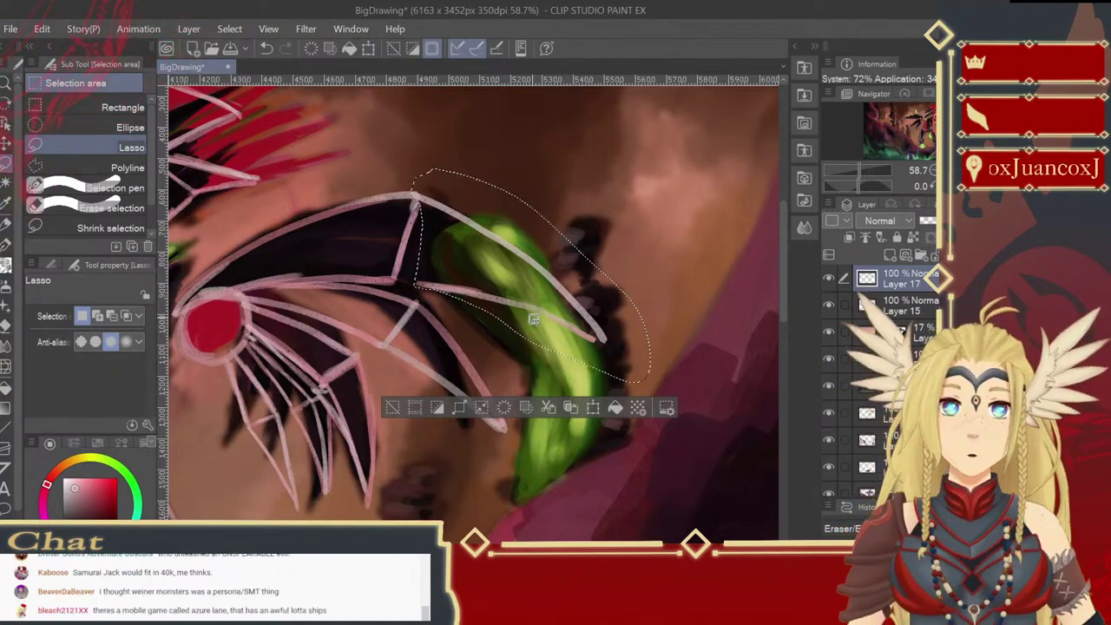
key(ctrl+d)
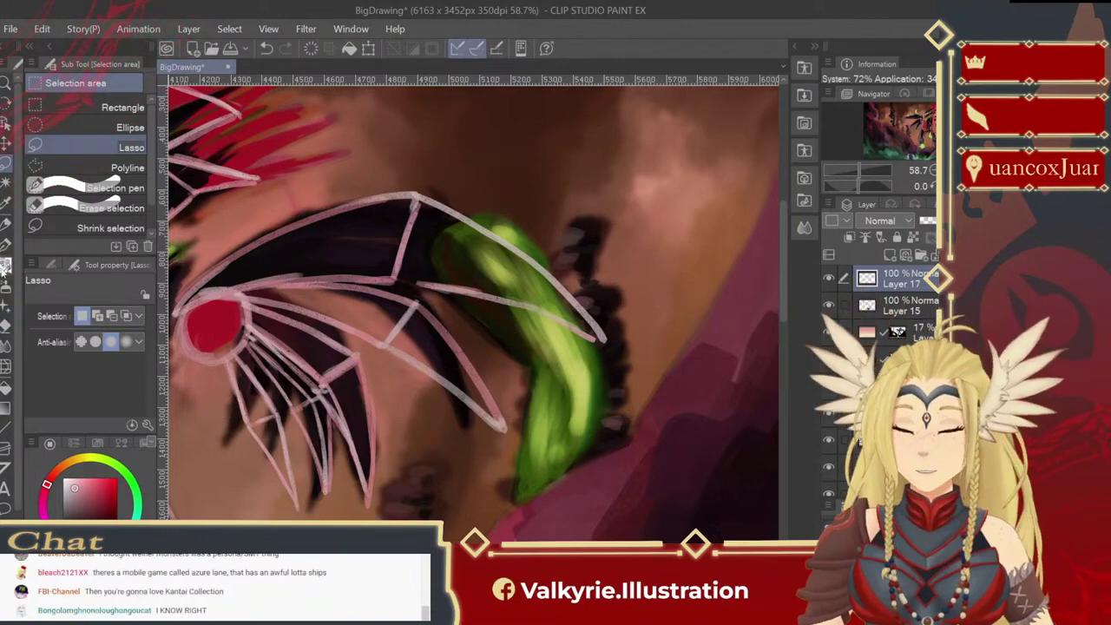
Step: Draw a jagged torn edge across the outer arm segment and outline the upper part of the green shape, leaving its lower end open
key(b)
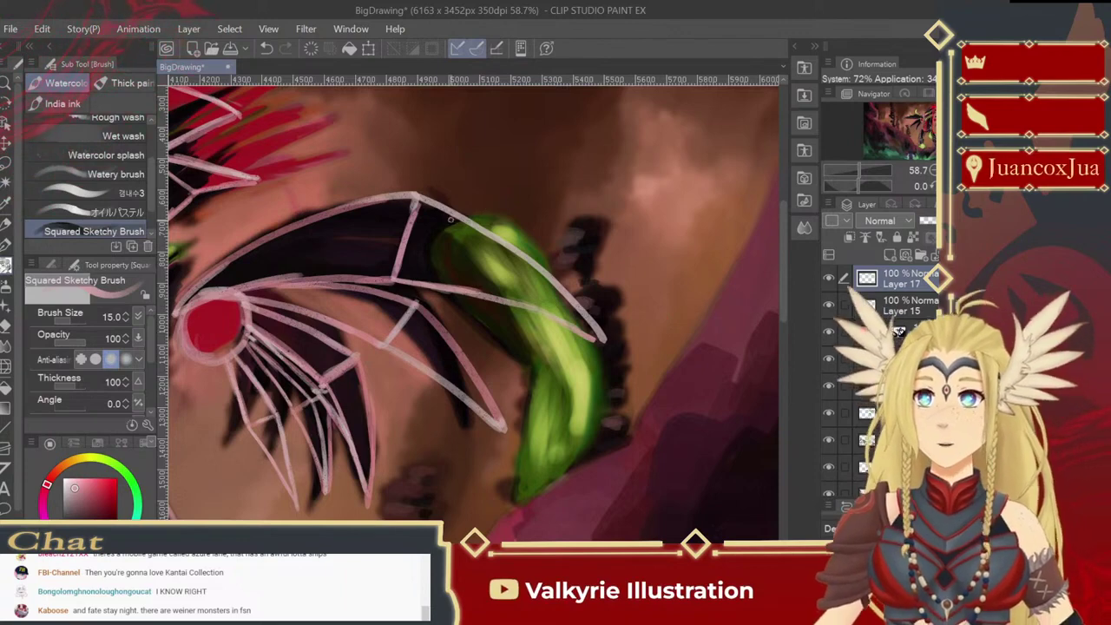
drag(452, 201, 453, 178)
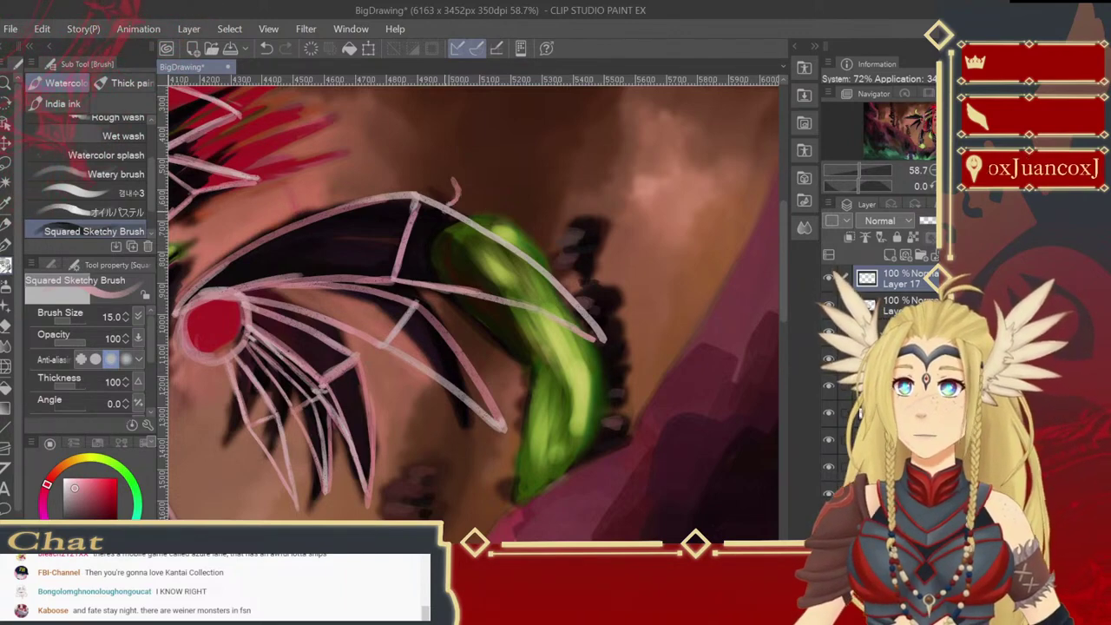
drag(438, 231, 410, 278)
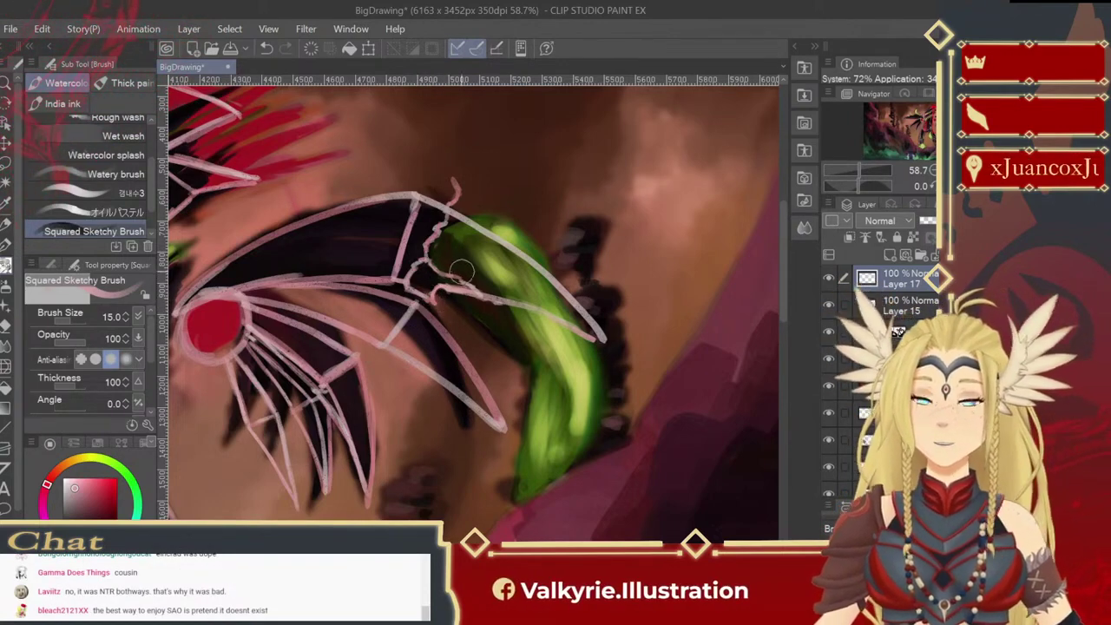
mouse_move(452, 181)
mouse_down()
mouse_move(476, 217)
mouse_move(450, 223)
mouse_up()
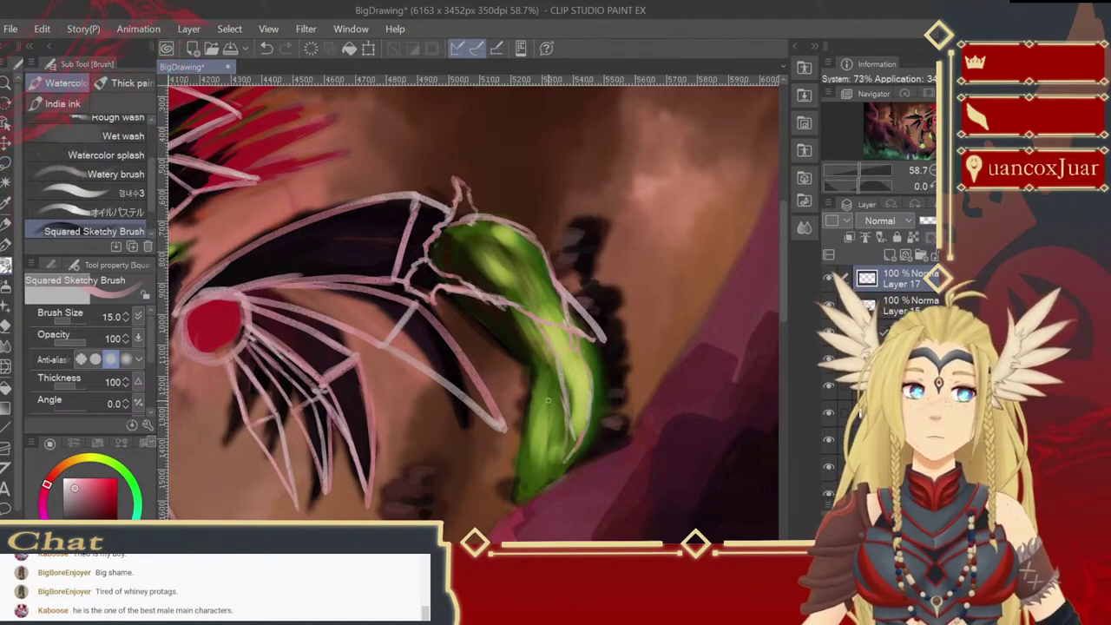
drag(596, 365, 570, 453)
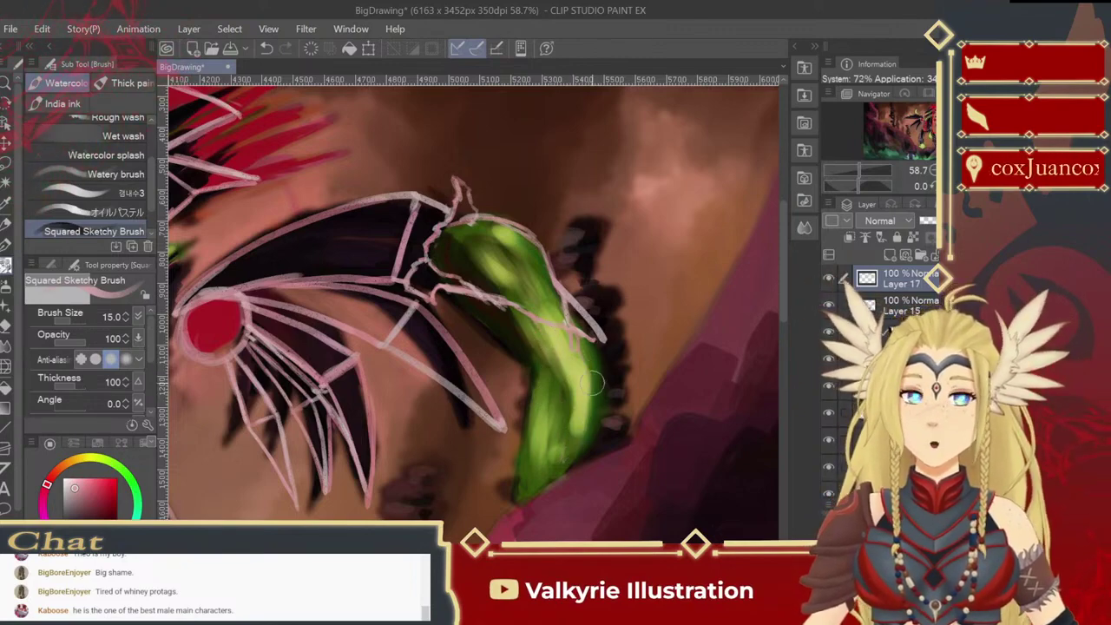
Step: Sketch a small jagged edge above the green patch on the thigh and an outline along the green mass on the other lower leg
drag(391, 318, 640, 310)
mouse_move(424, 302)
mouse_down()
mouse_move(566, 330)
mouse_move(591, 232)
mouse_move(561, 292)
mouse_move(516, 341)
mouse_up()
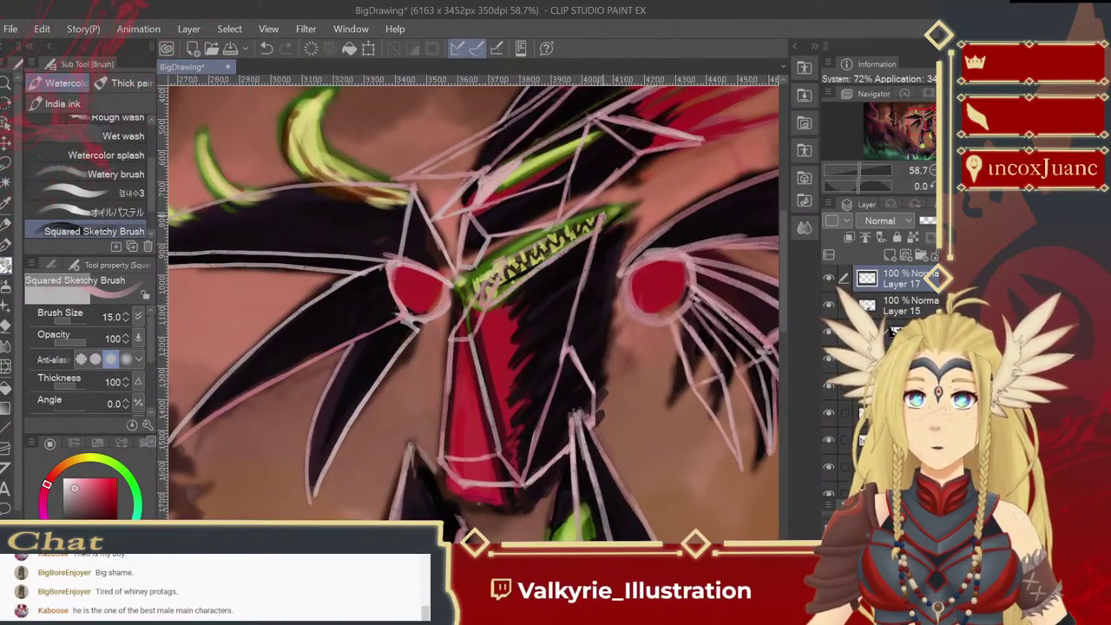
drag(547, 237, 603, 213)
drag(523, 340, 476, 355)
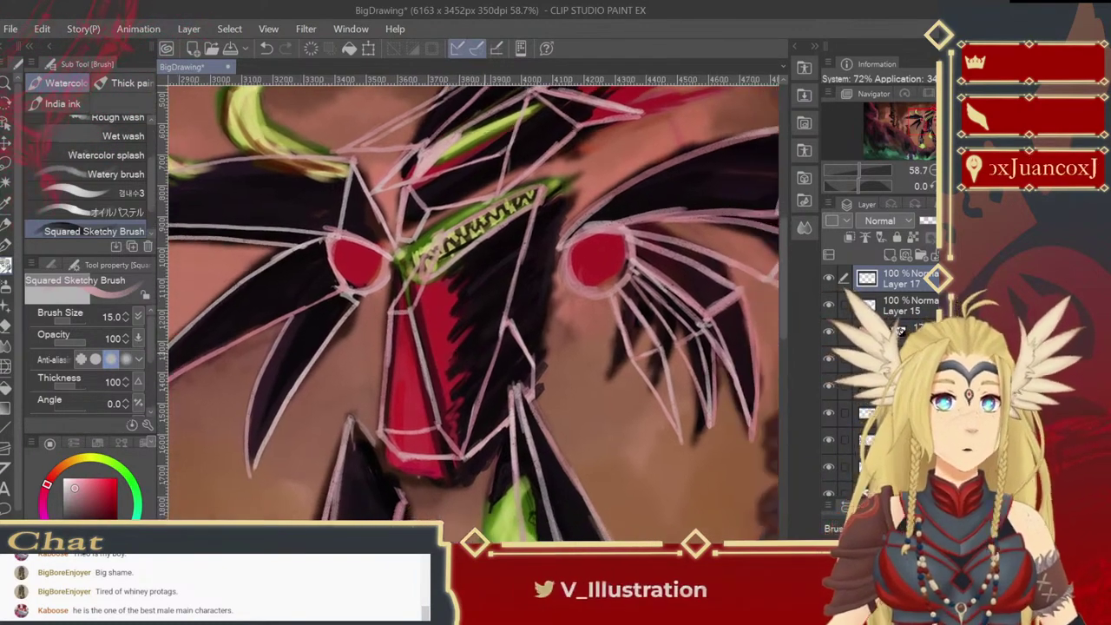
mouse_move(478, 491)
mouse_down()
mouse_move(516, 286)
mouse_move(493, 344)
mouse_up()
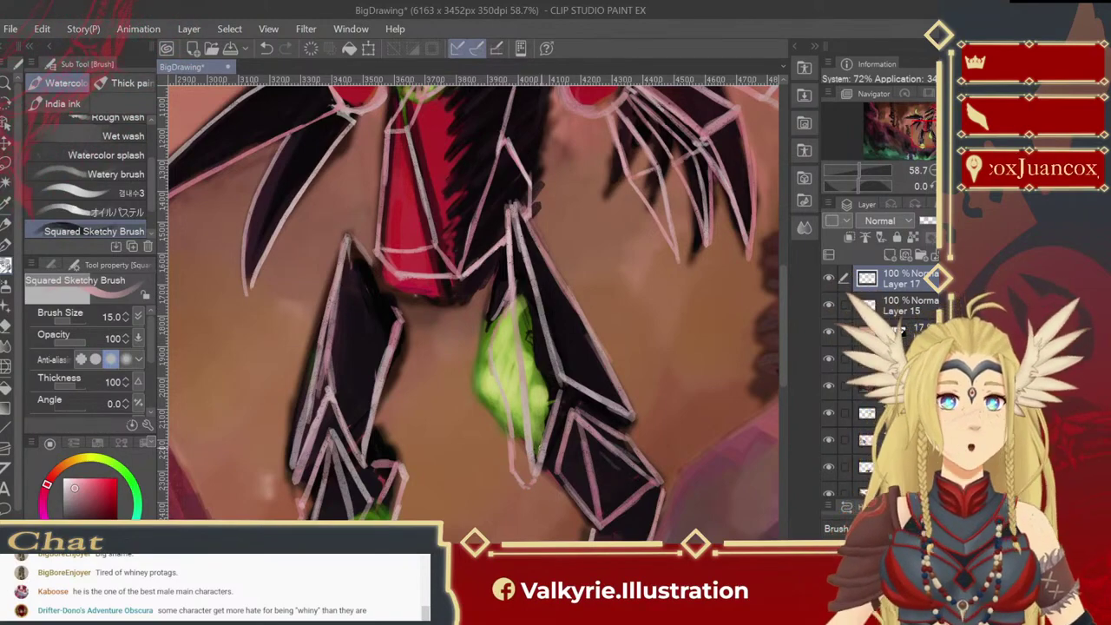
drag(537, 445, 526, 376)
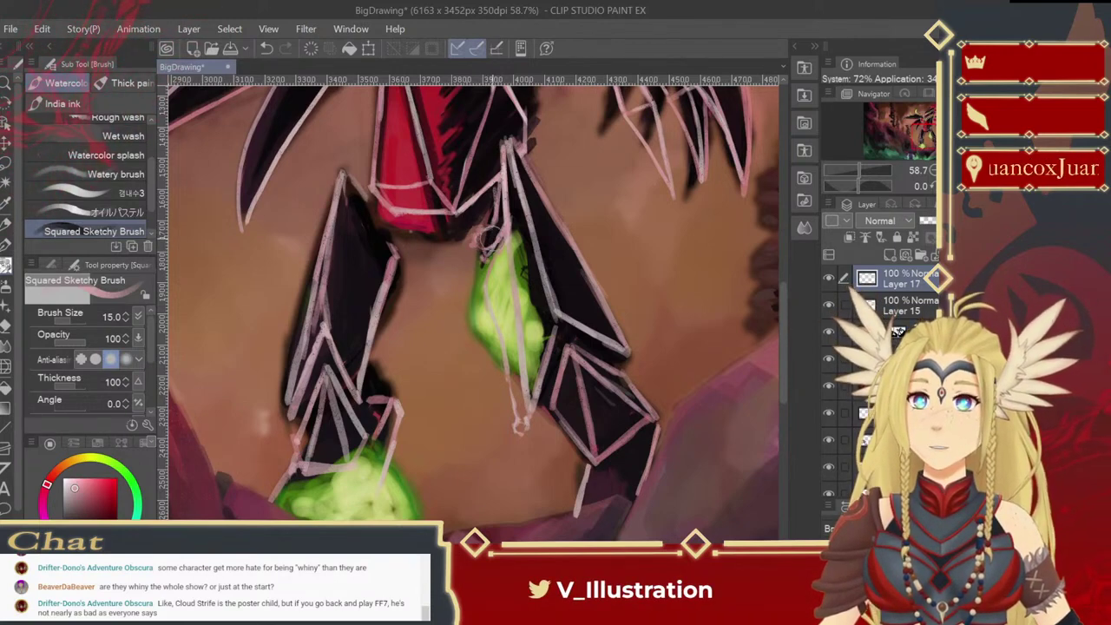
drag(486, 255, 491, 297)
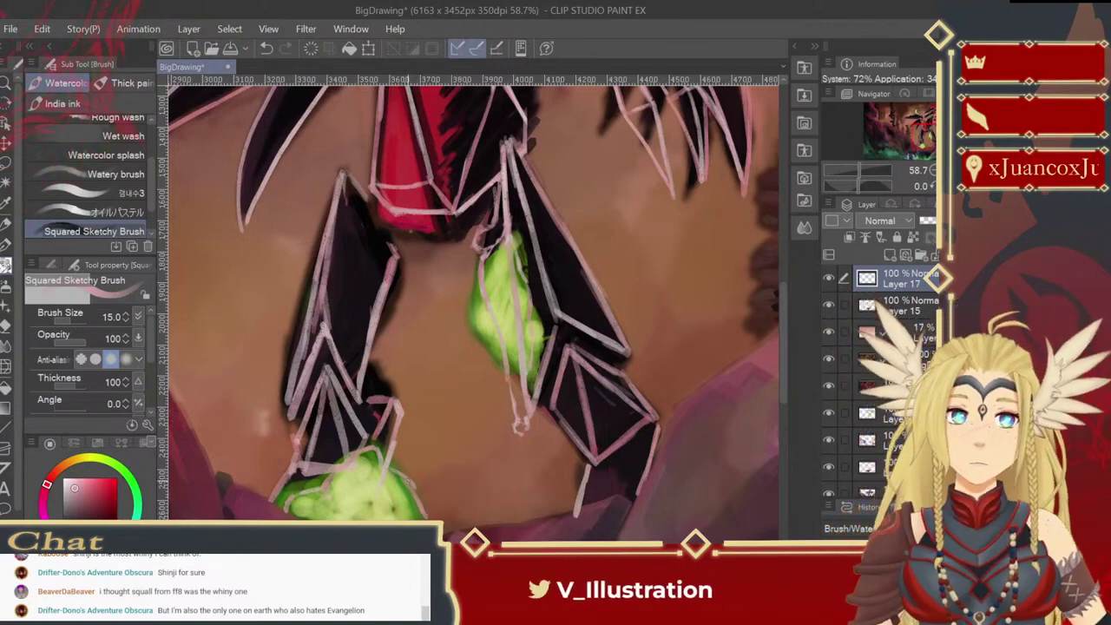
drag(423, 464, 410, 397)
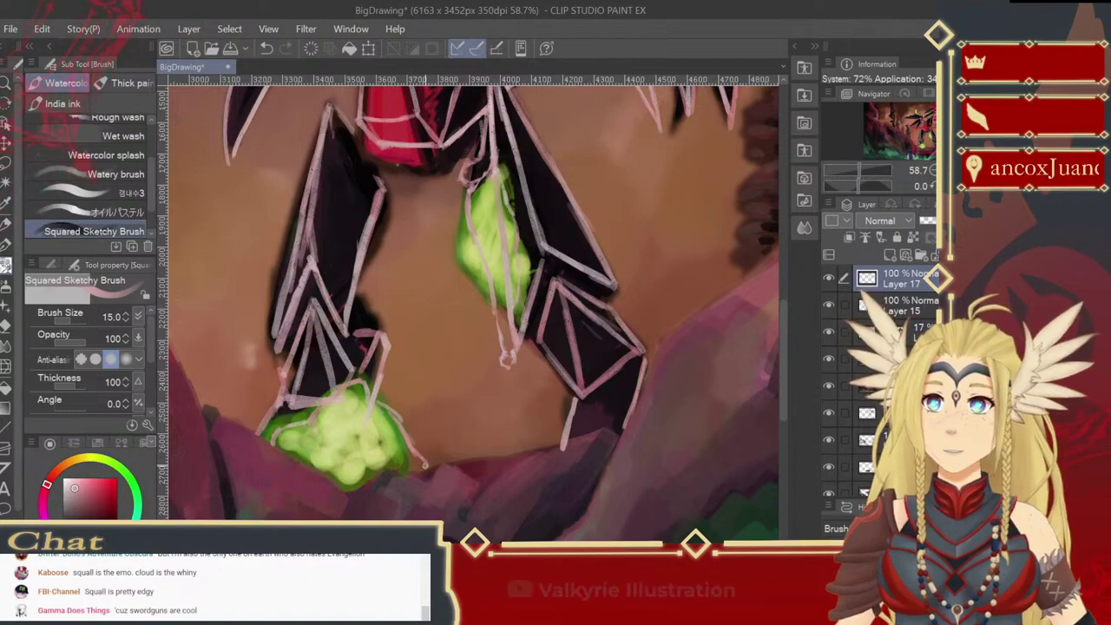
Step: Draw the curved outer edge of a hooked spike on the arm beside the large green spike, with a first pass at its inner edge
drag(469, 222, 530, 435)
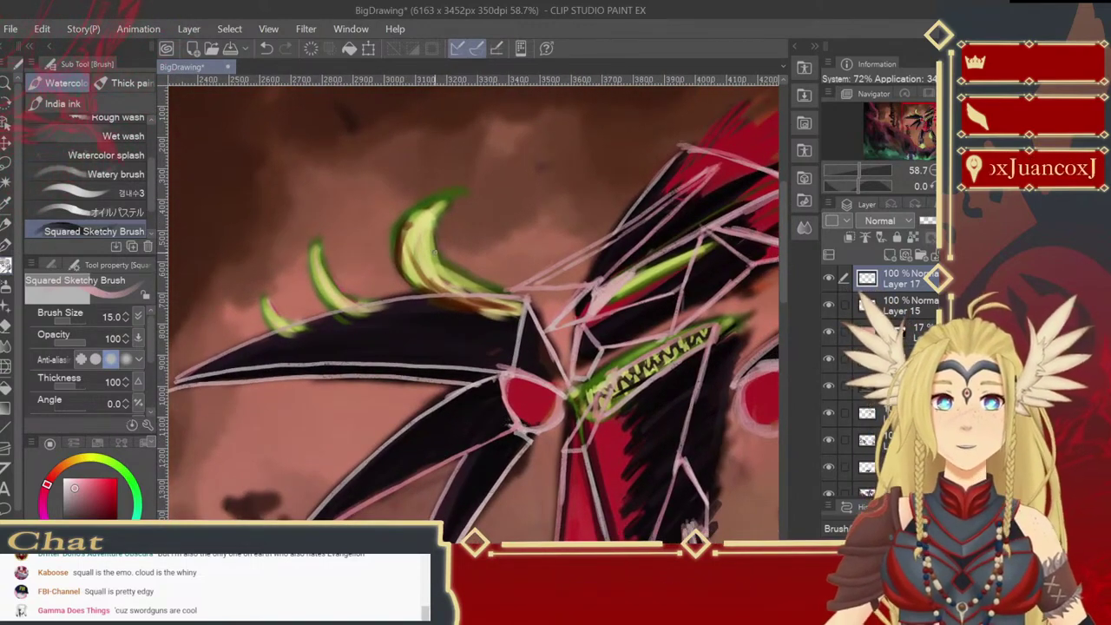
mouse_move(483, 211)
mouse_down()
mouse_move(465, 247)
mouse_move(499, 293)
mouse_up()
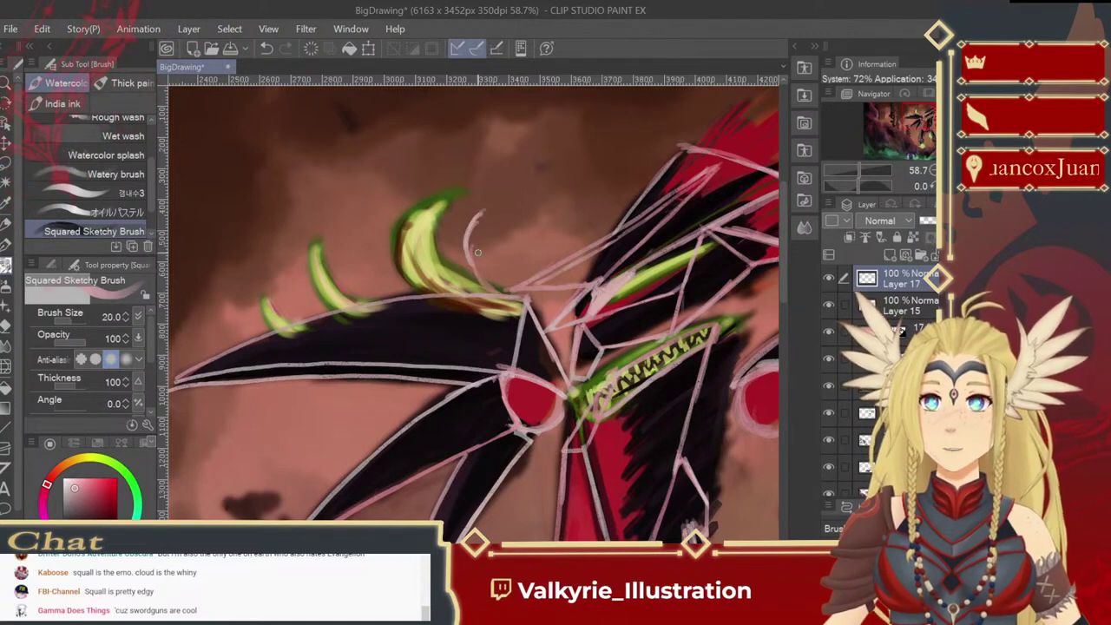
key(ctrl+z)
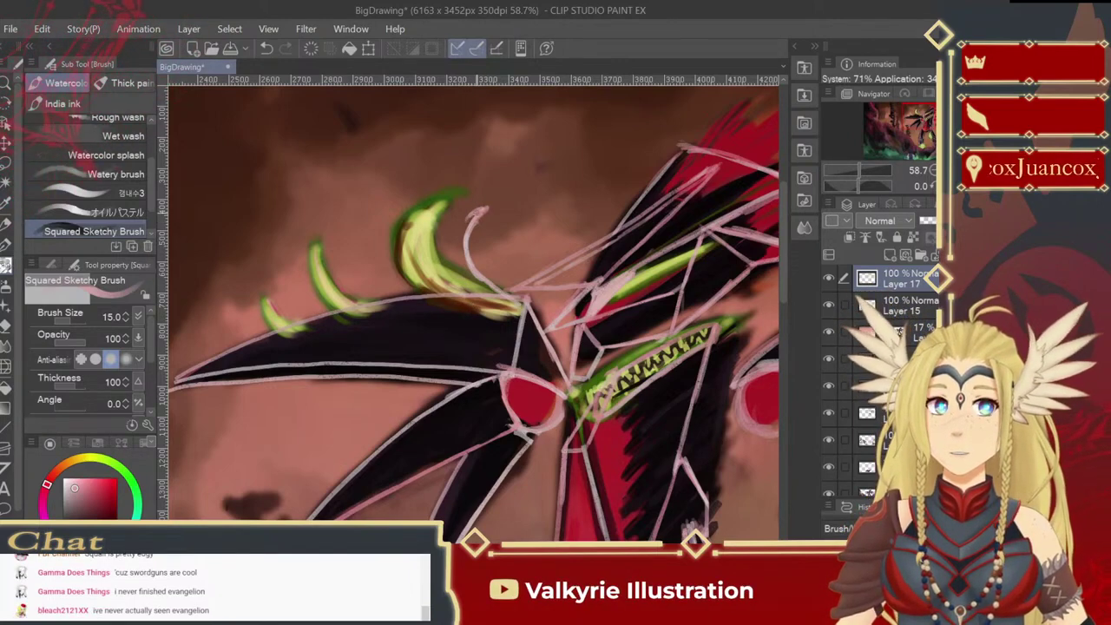
drag(481, 210, 455, 279)
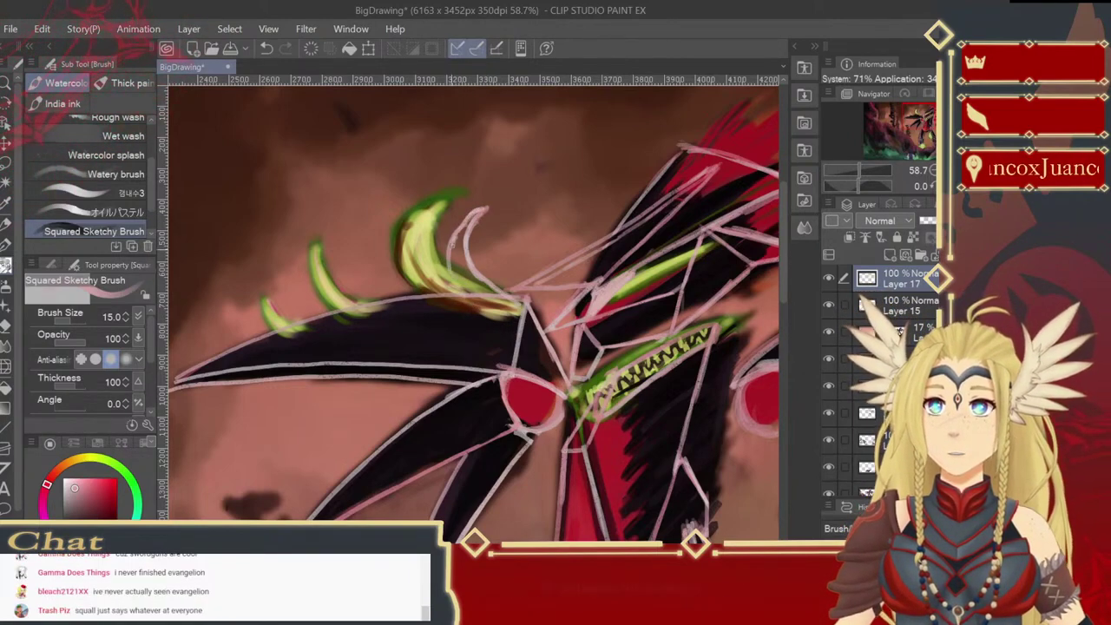
key(ctrl+z)
key(ctrl+z)
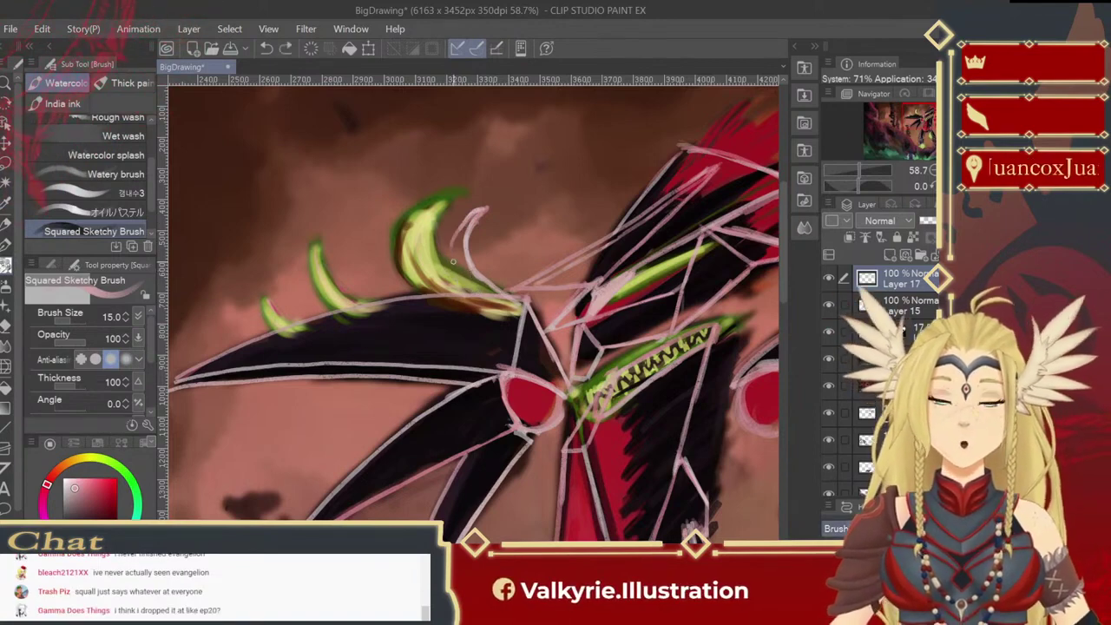
Step: Complete the hooked spike with a longer tapered tip, and add two smaller curved spikes beside it toward the arm's pointed end
mouse_move(467, 215)
mouse_down()
mouse_move(450, 250)
mouse_move(464, 273)
mouse_up()
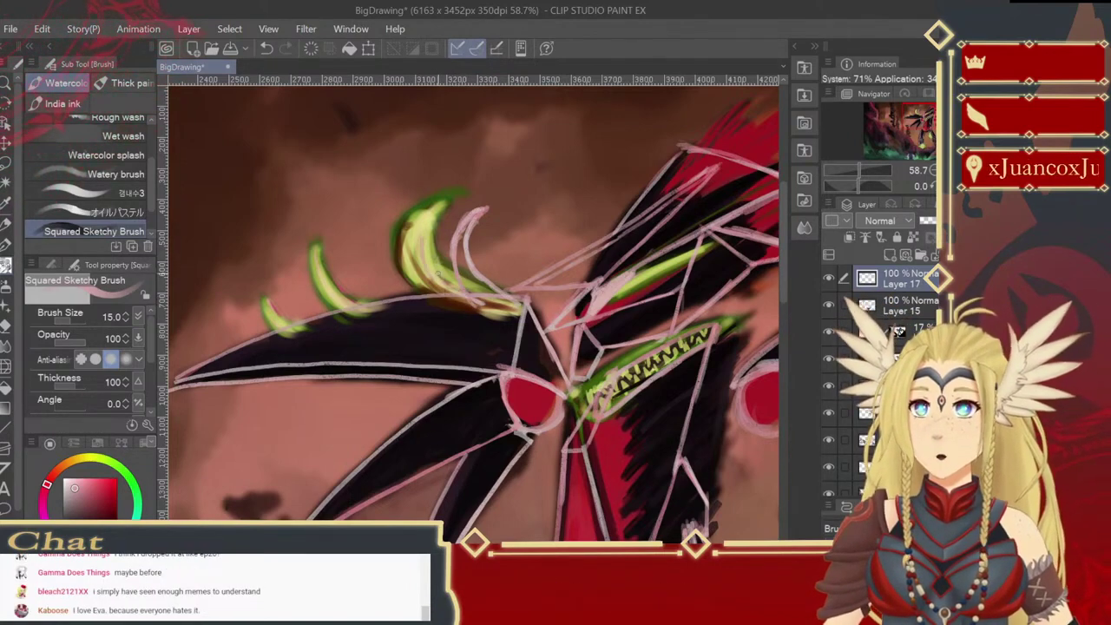
mouse_move(461, 268)
mouse_down()
mouse_move(451, 228)
mouse_move(487, 195)
mouse_move(474, 278)
mouse_up()
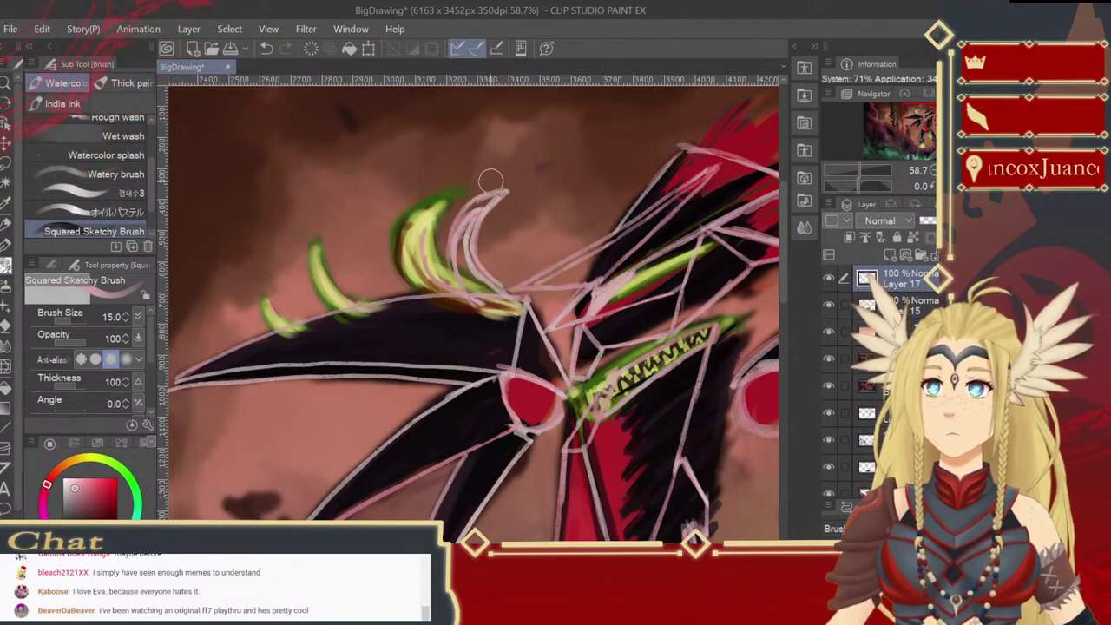
drag(520, 200, 496, 242)
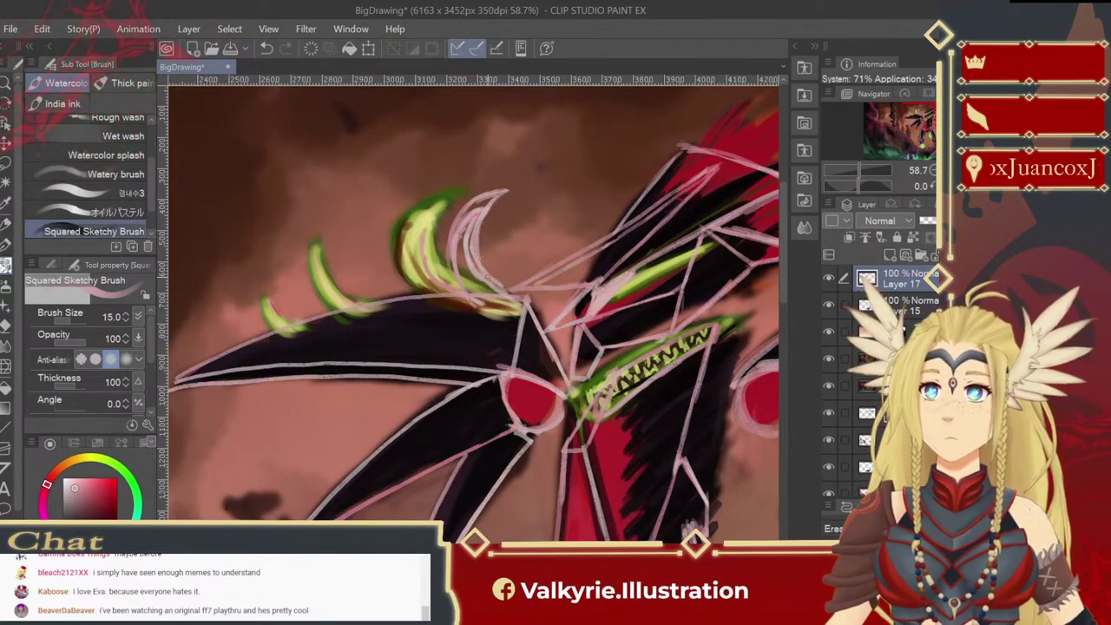
key(b)
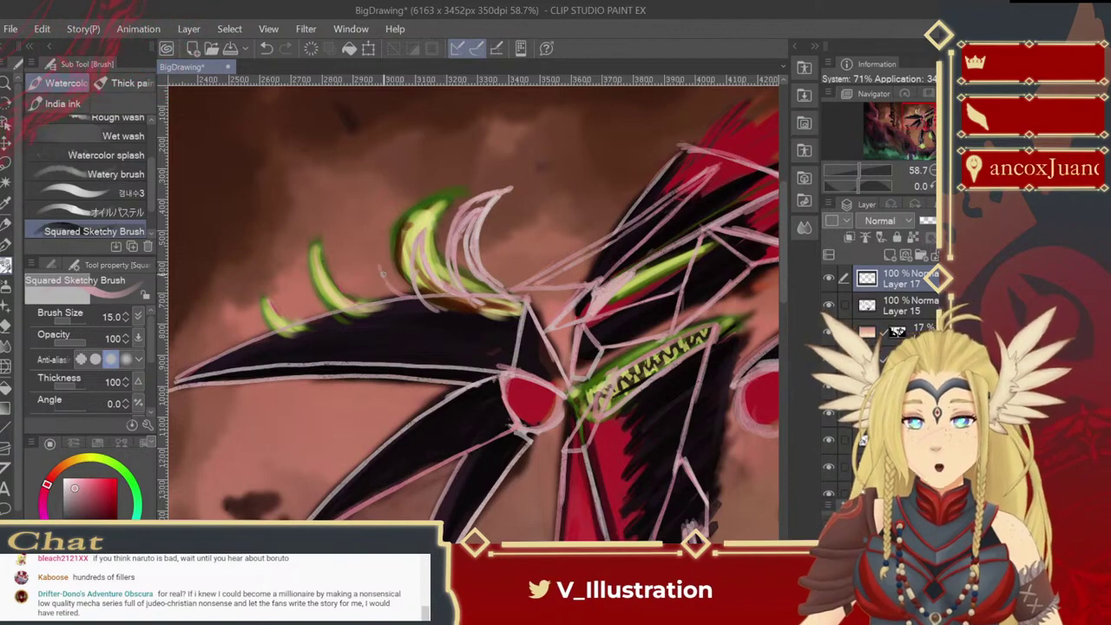
drag(377, 256, 408, 293)
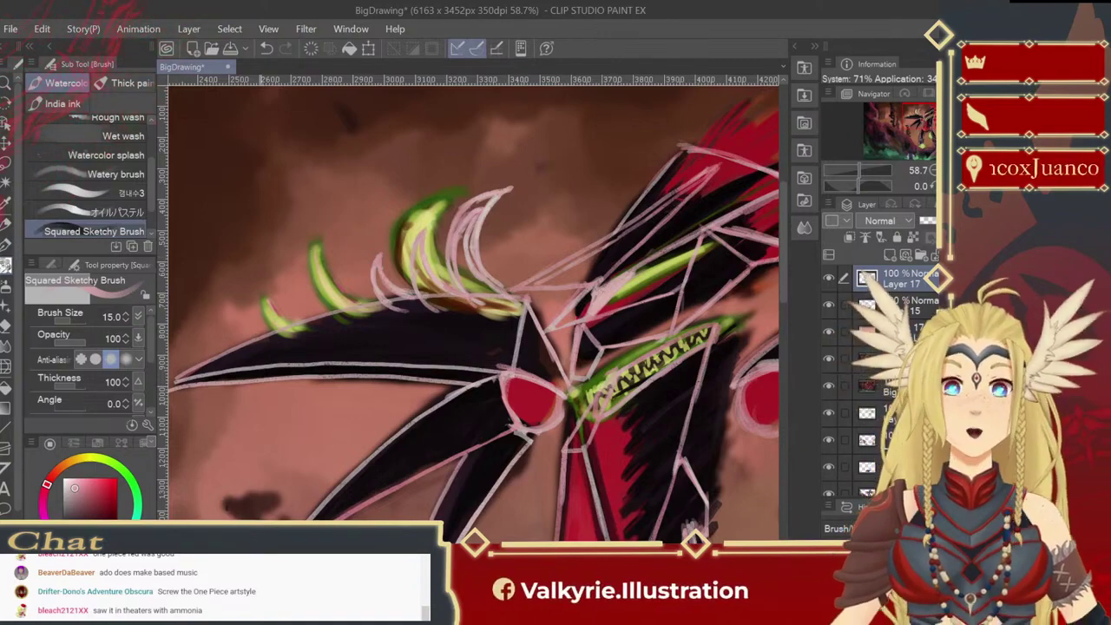
Step: Refine the outline of the tall hooked spike on the arm and clean up its tapered tip
click(930, 187)
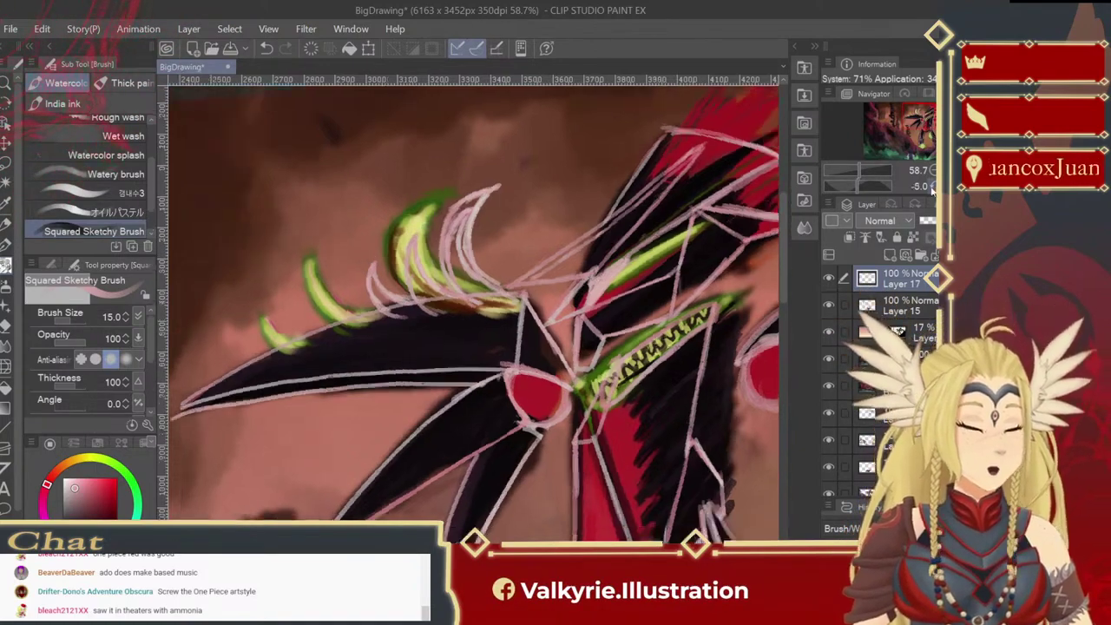
click(930, 187)
click(931, 186)
click(931, 186)
click(931, 186)
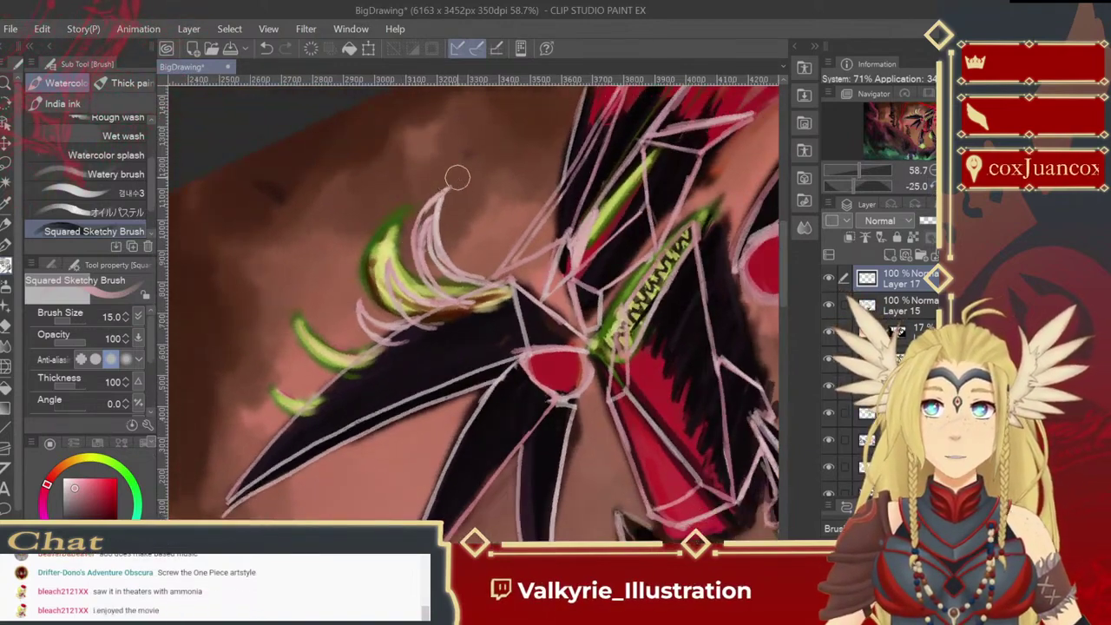
drag(405, 248, 406, 224)
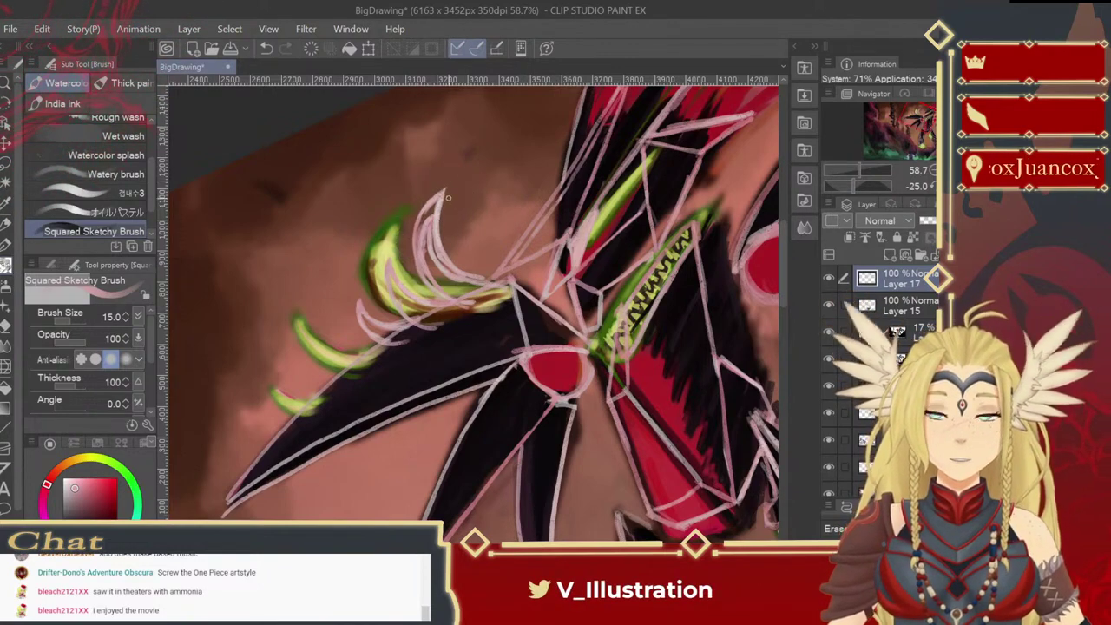
drag(444, 192, 482, 279)
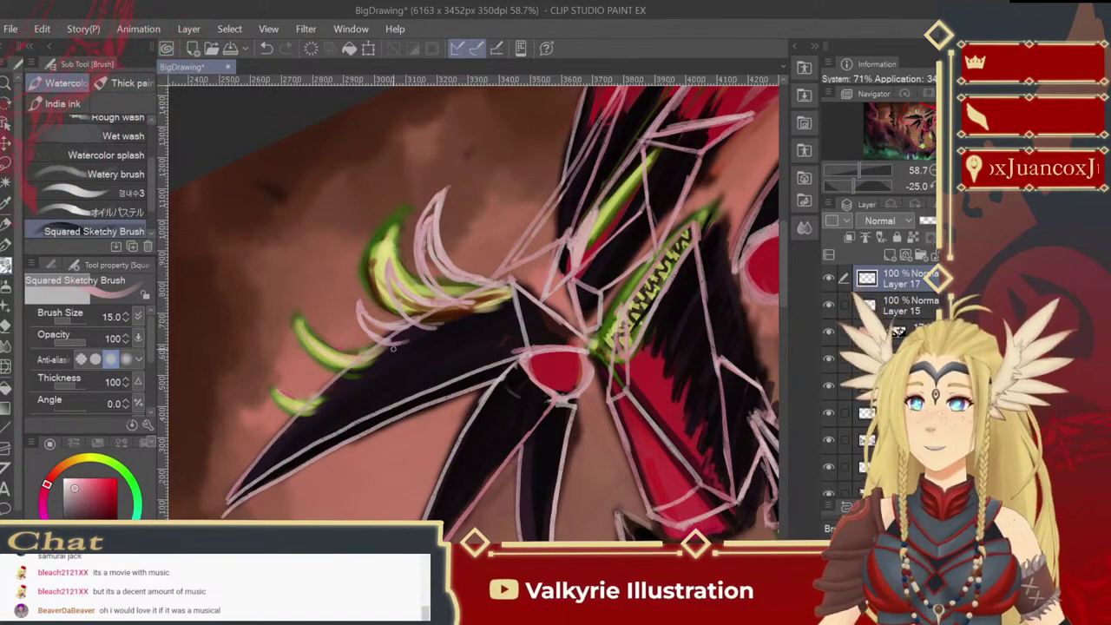
key(ctrl+t)
mouse_move(429, 396)
mouse_down()
mouse_move(434, 368)
mouse_move(449, 372)
mouse_up()
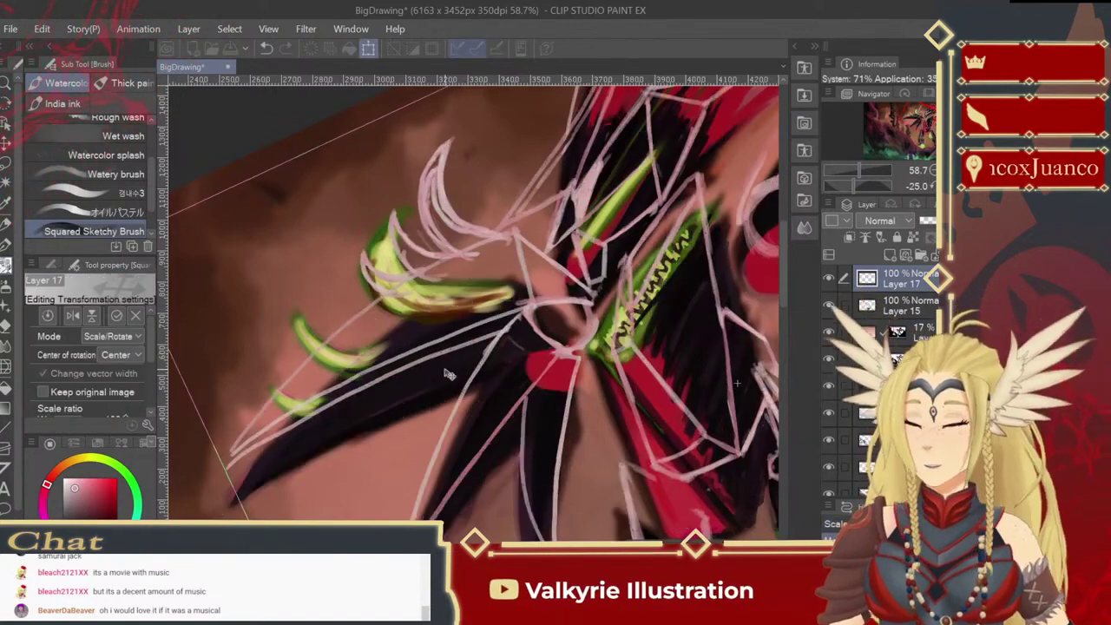
key(Return)
key(ctrl+z)
Step: Make Layer 15 active, sample the background colour beside the head, and switch to the thick paint brush
drag(508, 399, 315, 282)
mouse_move(420, 479)
mouse_down()
mouse_move(504, 287)
mouse_move(379, 330)
mouse_move(459, 454)
mouse_move(509, 454)
mouse_move(533, 391)
mouse_up()
mouse_move(459, 372)
mouse_down()
mouse_move(513, 293)
mouse_move(514, 354)
mouse_move(432, 482)
mouse_up()
click(961, 186)
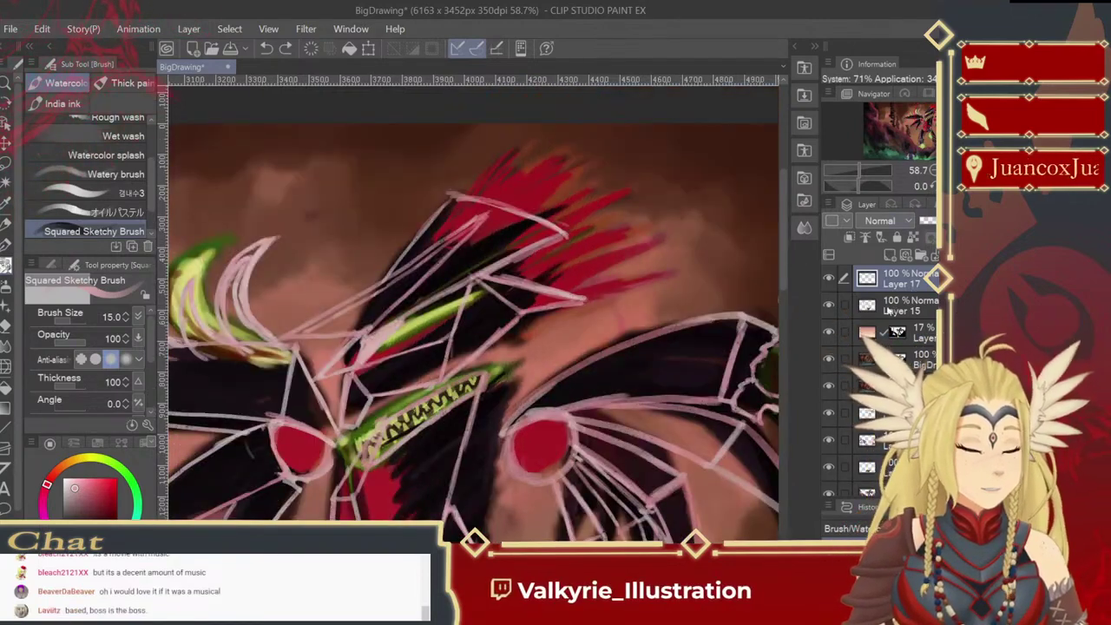
click(867, 305)
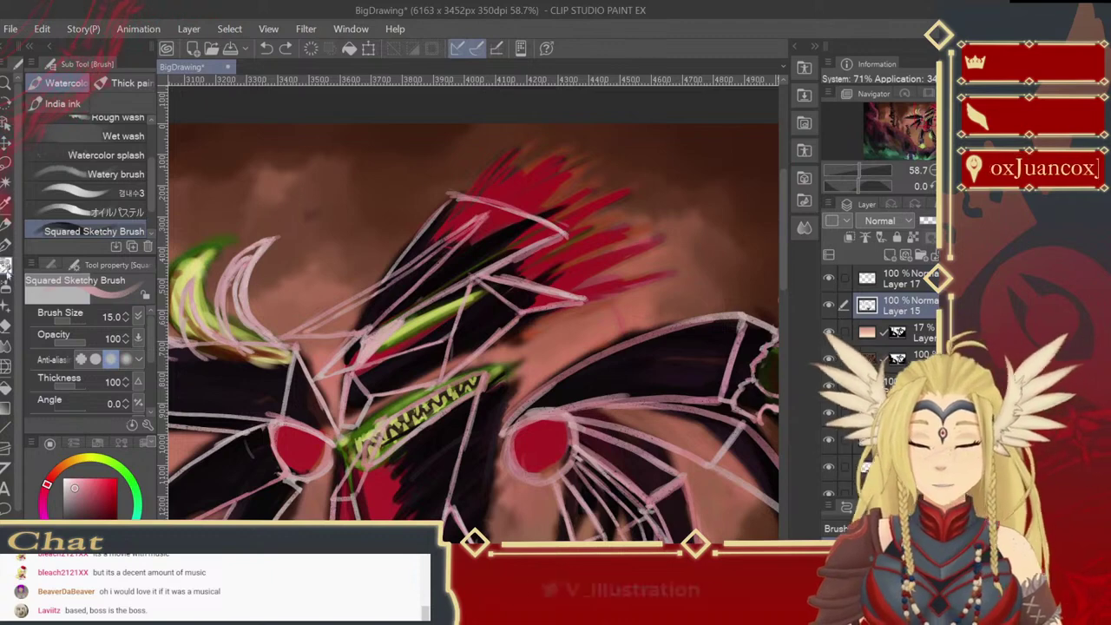
alt+click(545, 368)
key(bracketright)
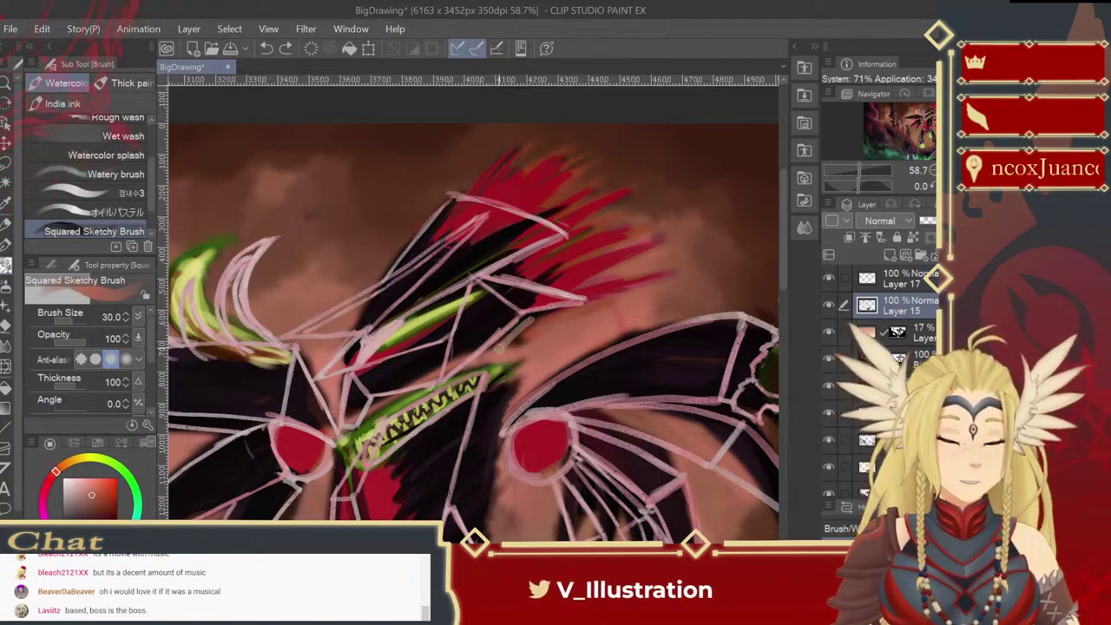
key(bracketright)
key(bracketright)
key(bracketright)
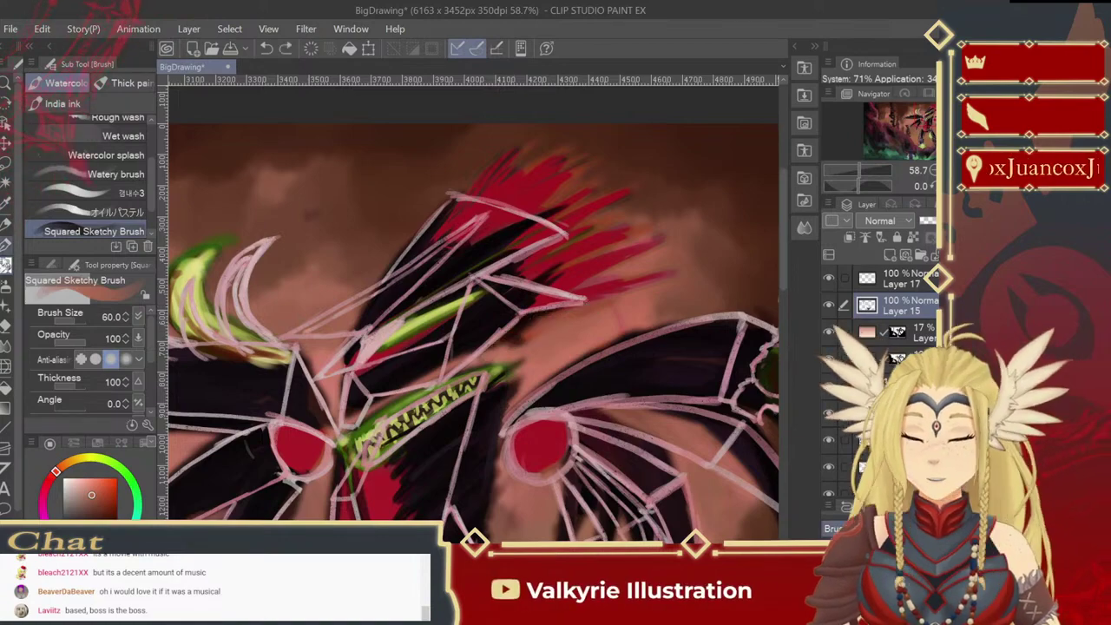
click(130, 82)
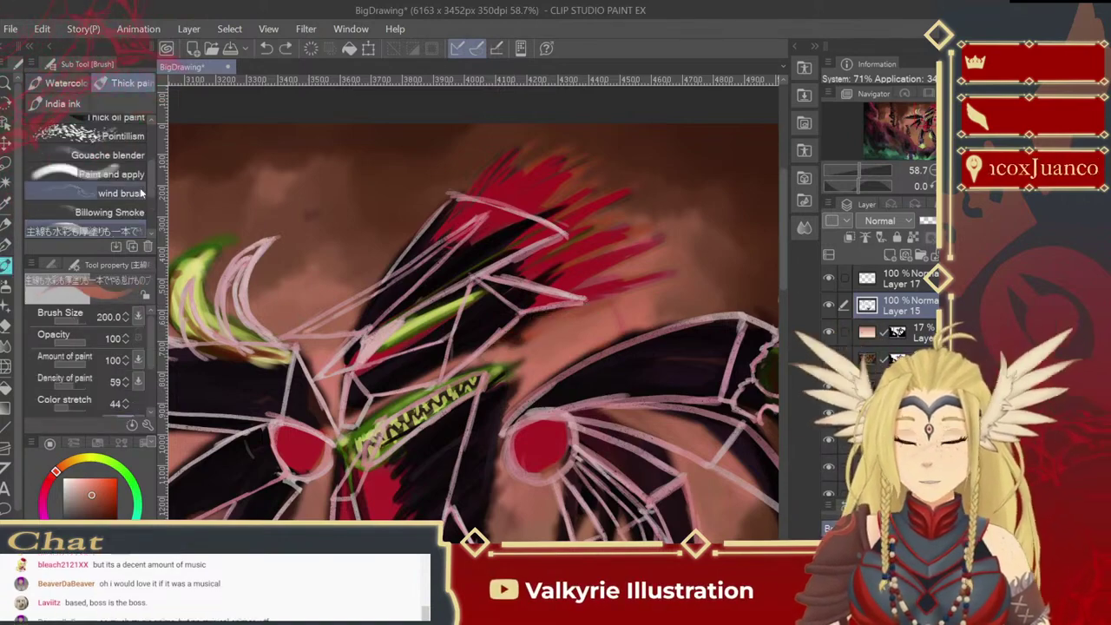
Step: Paint background colour over the dark and green overspill between the head and the shoulder, enlarging the brush to 150
key(bracketleft)
key(bracketleft)
key(bracketleft)
key(bracketleft)
key(bracketleft)
key(bracketleft)
key(bracketleft)
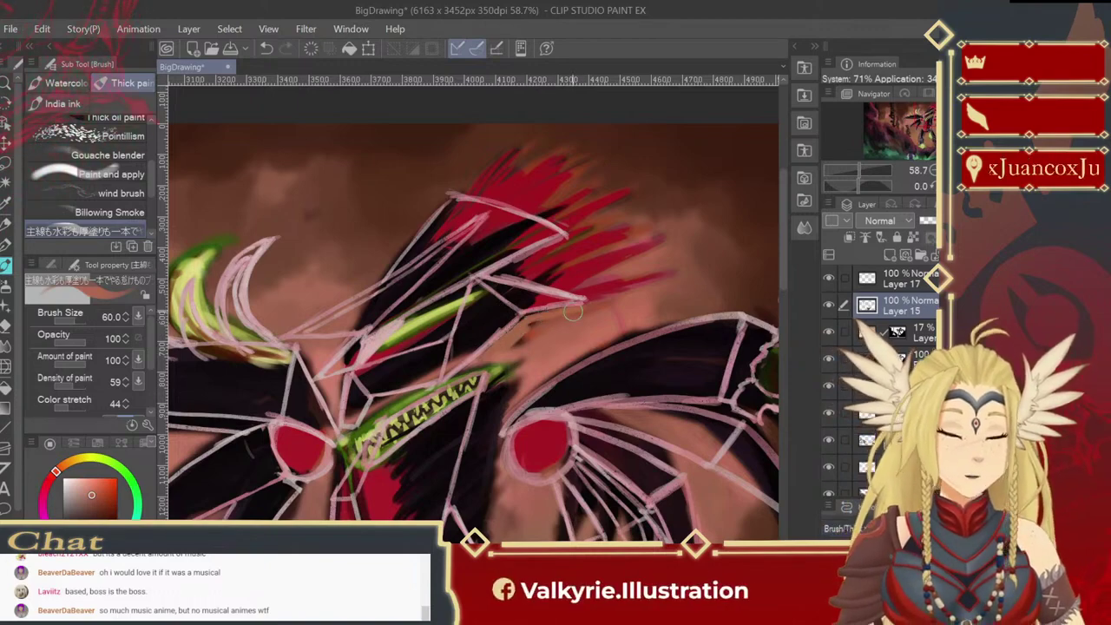
key(bracketright)
key(bracketright)
key(bracketright)
key(bracketright)
key(bracketright)
drag(564, 318, 525, 350)
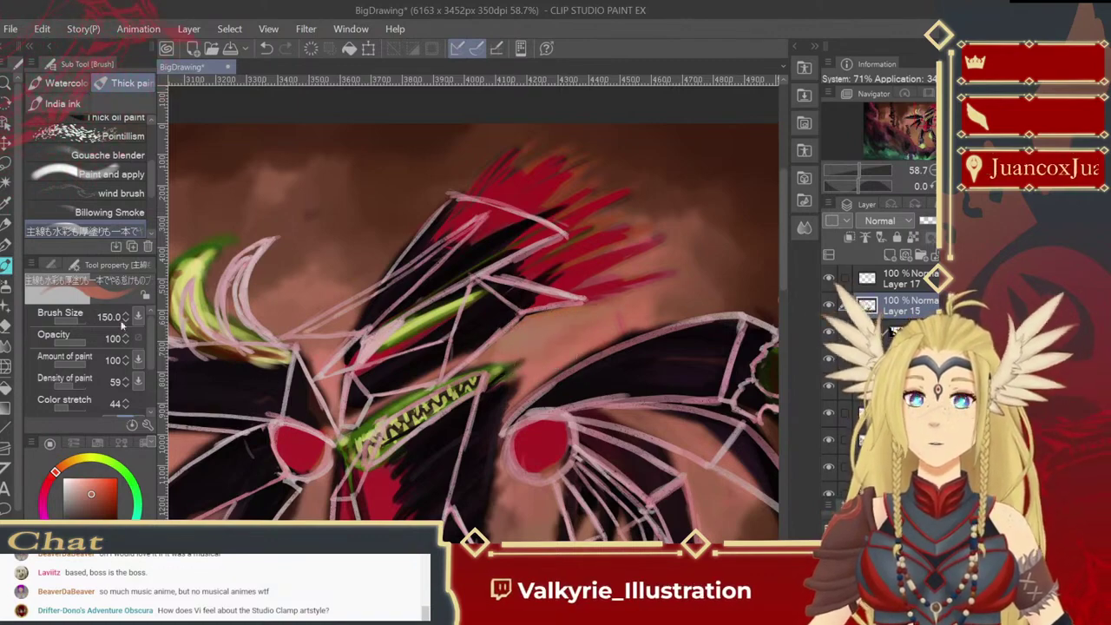
Step: Check the brush's colour jitter settings, and trim the head's upper edge with sampled background colours at brush size 70
click(148, 424)
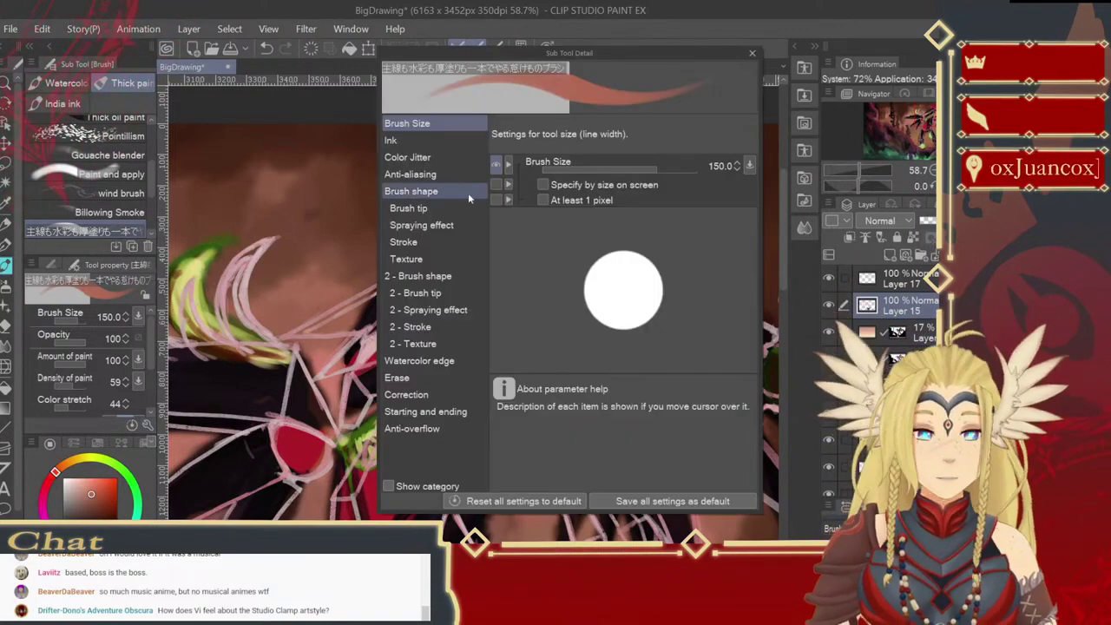
click(437, 159)
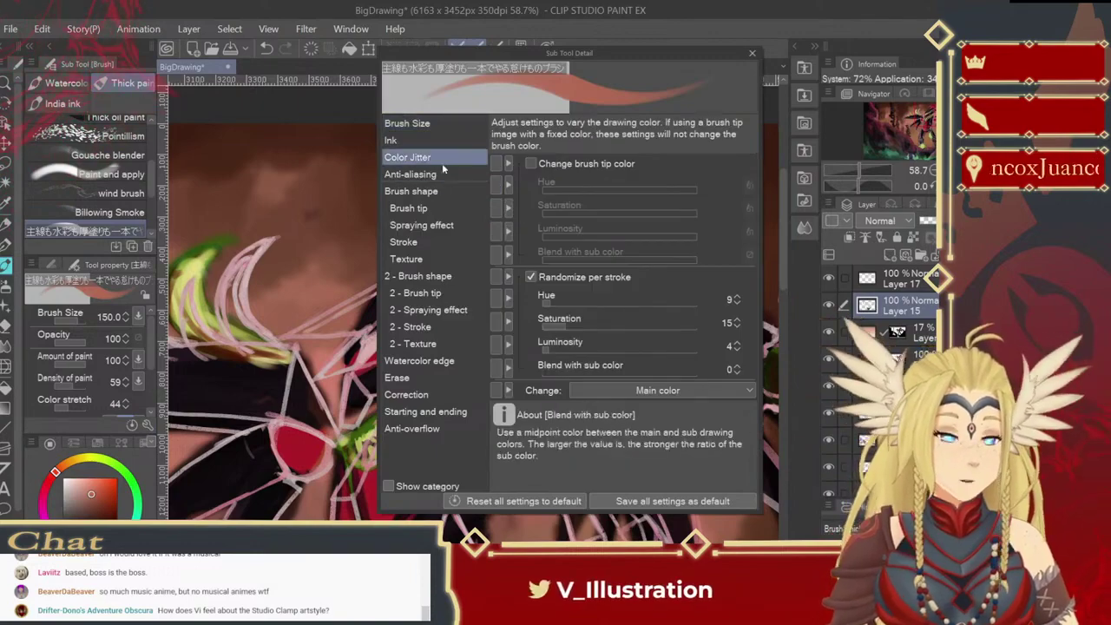
click(751, 53)
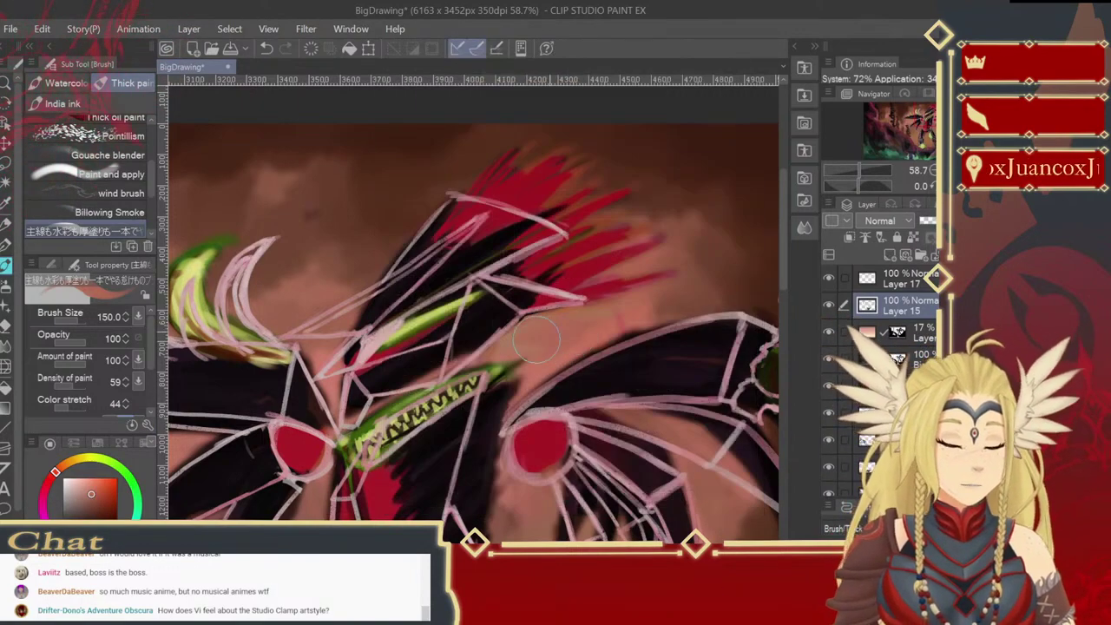
key(bracketleft)
key(bracketleft)
key(bracketleft)
key(bracketleft)
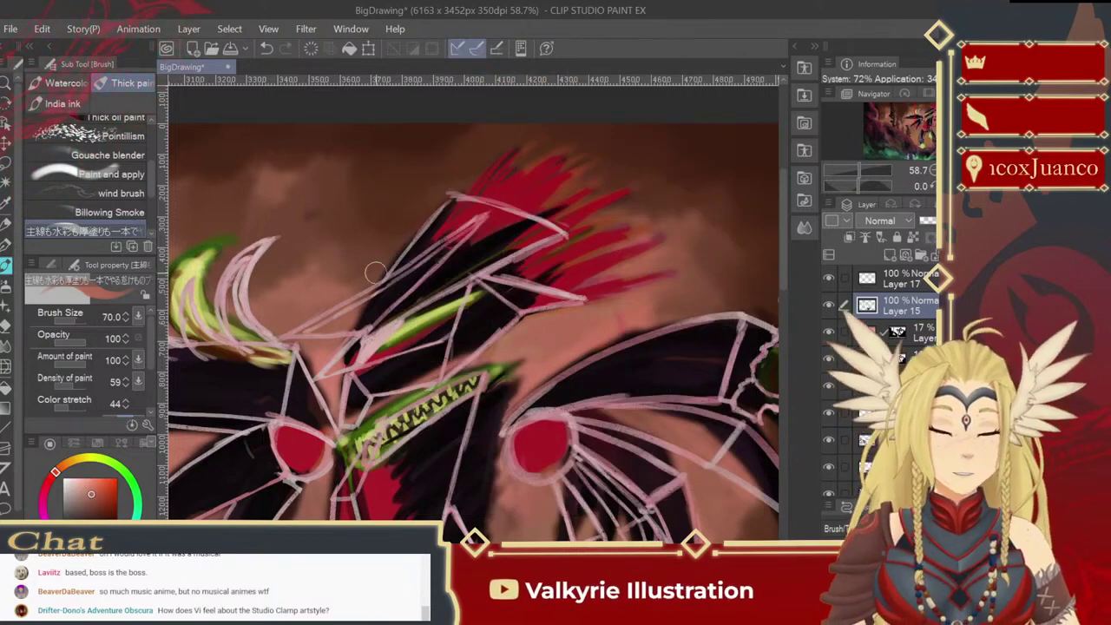
alt+click(380, 269)
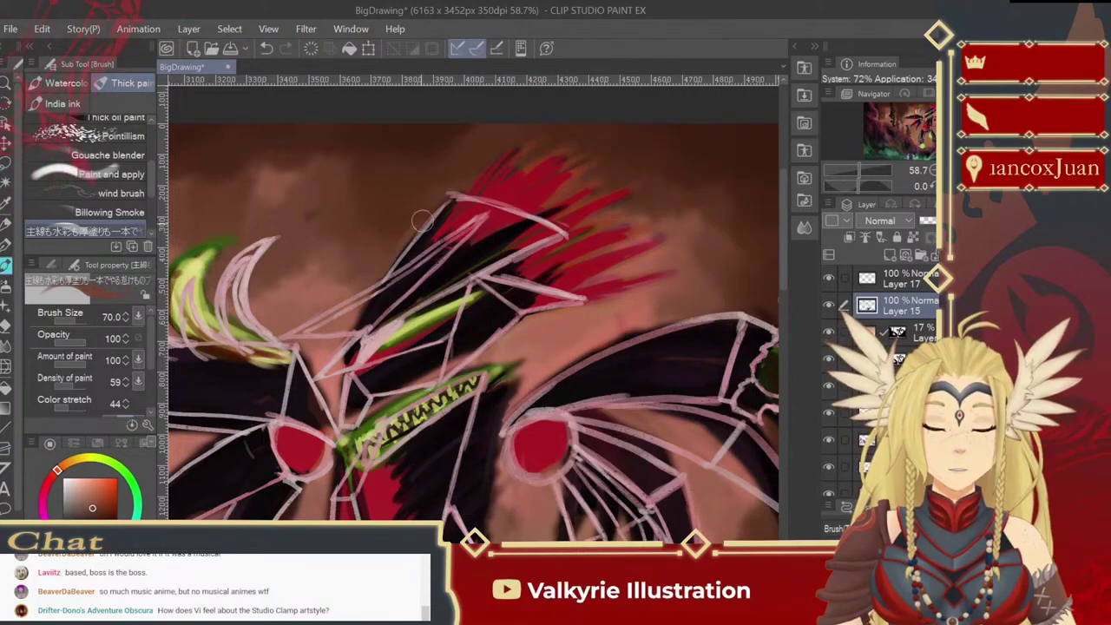
alt+click(399, 232)
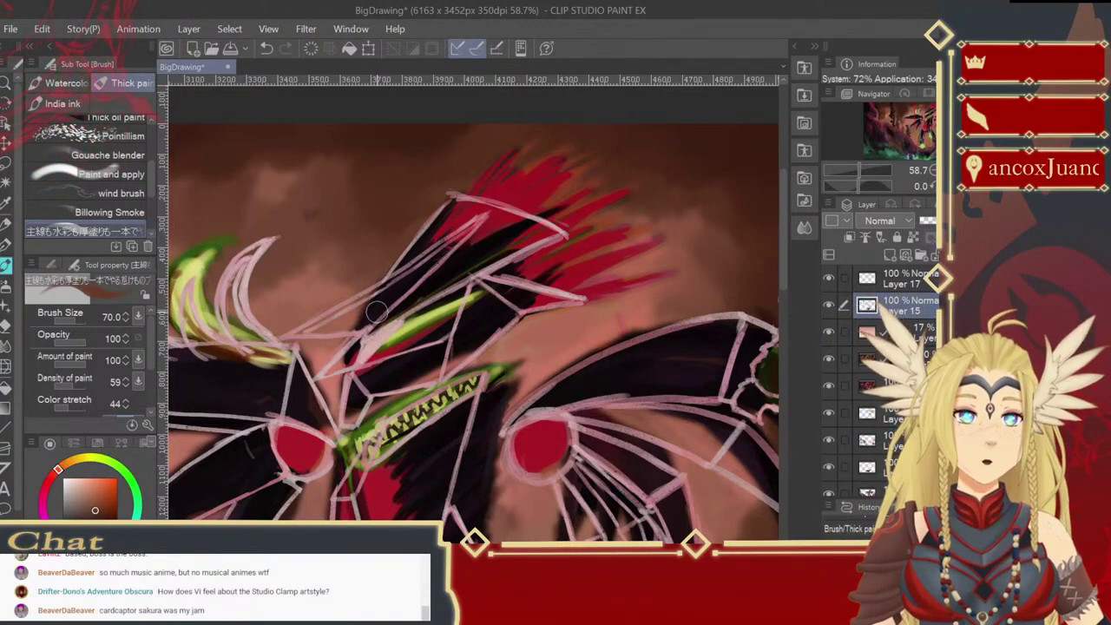
drag(376, 314, 473, 172)
Step: Trim the green overspill above the toothed jaw with sampled background colour at brush size 40
alt+click(432, 251)
key([)
key([)
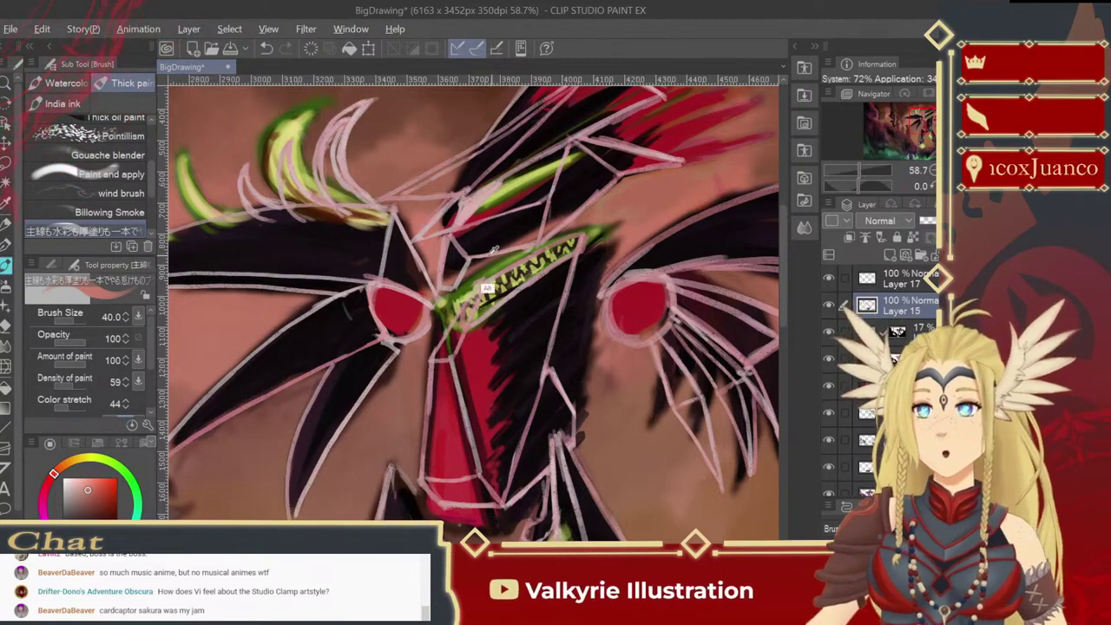
alt+click(471, 269)
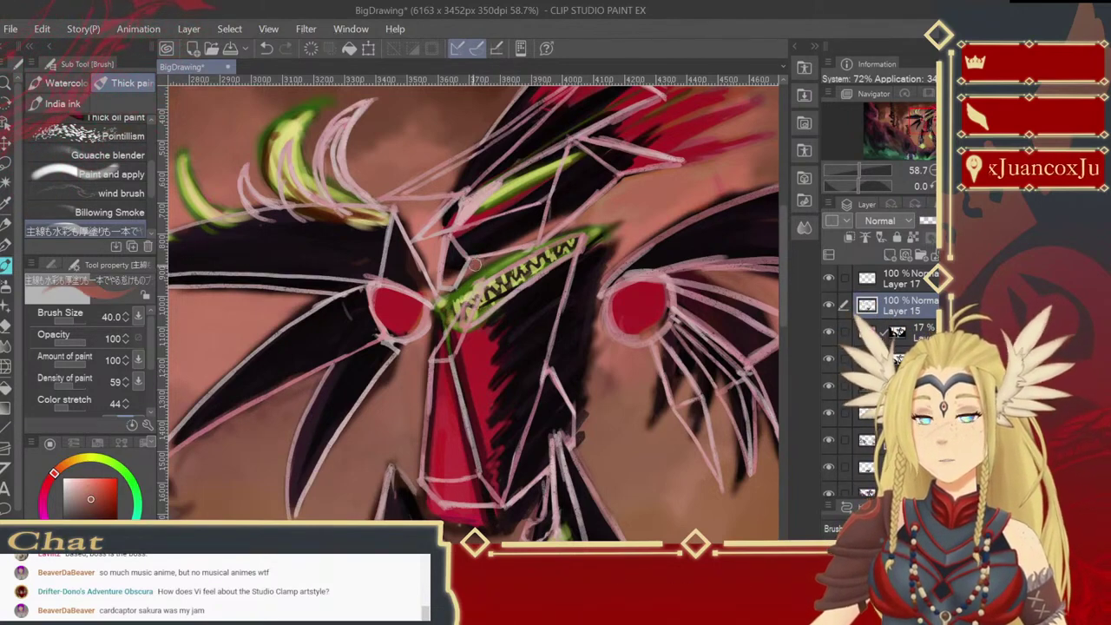
Step: Clean the outer edge of the short lower blade with sampled background colour, using brush sizes 70 and 120
alt+click(406, 366)
key(bracketright)
key(bracketright)
drag(404, 354, 358, 415)
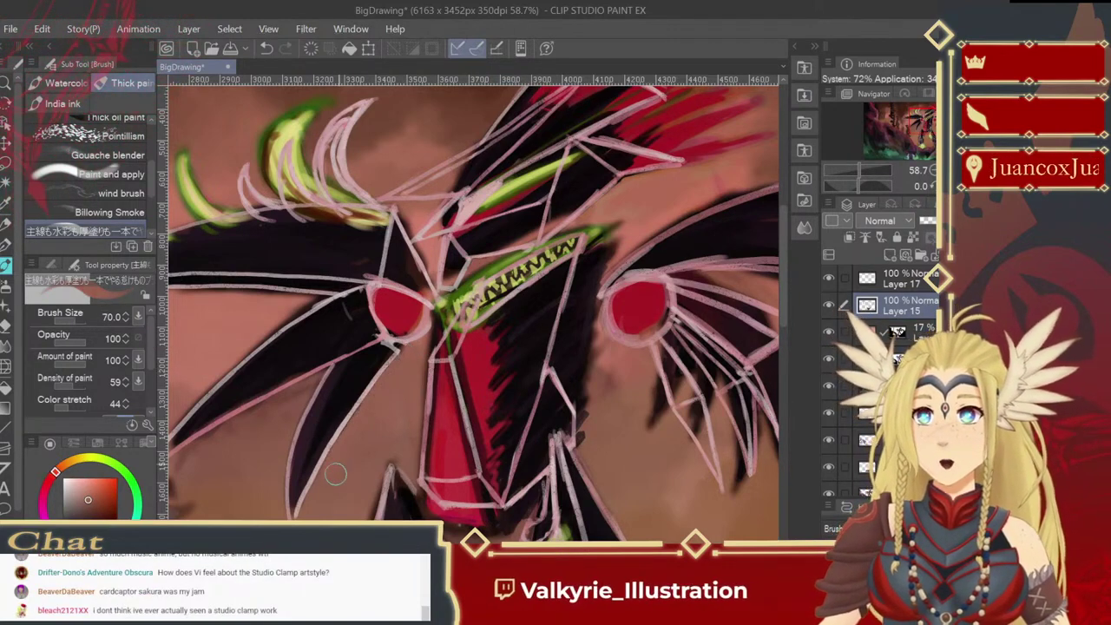
drag(371, 446, 462, 395)
alt+click(442, 401)
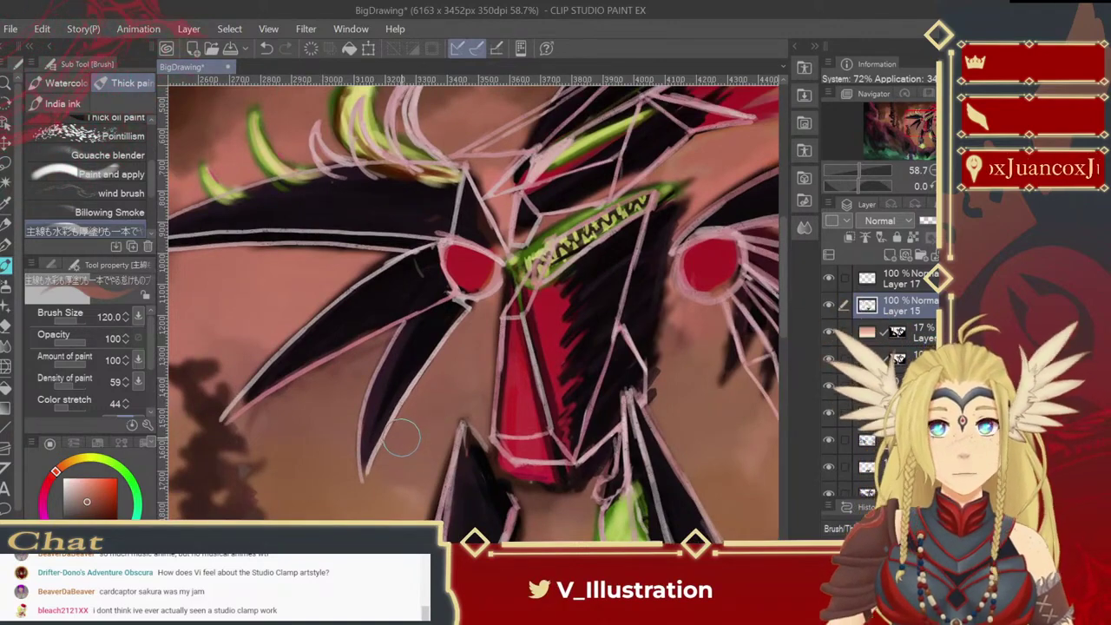
drag(407, 434, 492, 448)
Step: Trim the upper edge of the middle blade with background colour at brush size 80, undoing the last two strokes
key(bracketleft)
key(bracketleft)
alt+click(416, 302)
drag(417, 304, 464, 276)
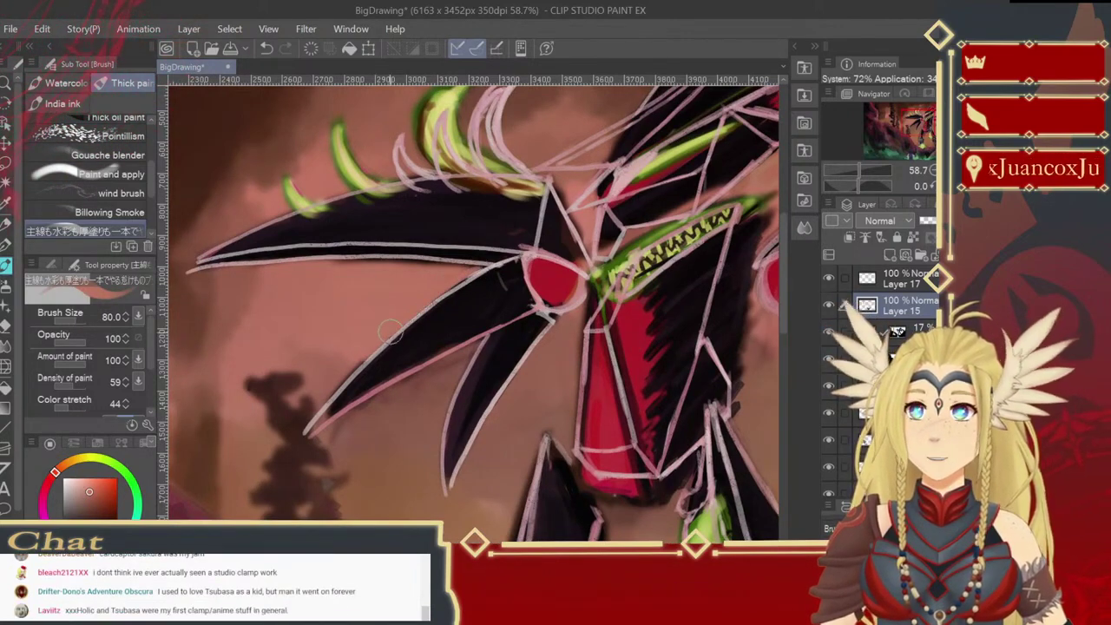
key(ctrl+z)
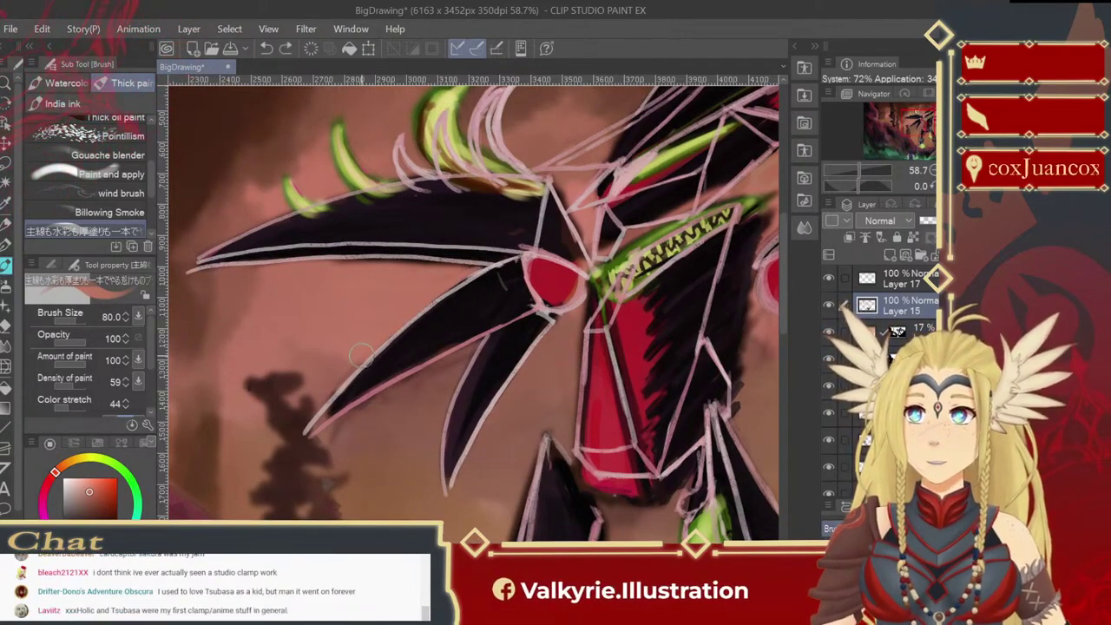
key(ctrl+z)
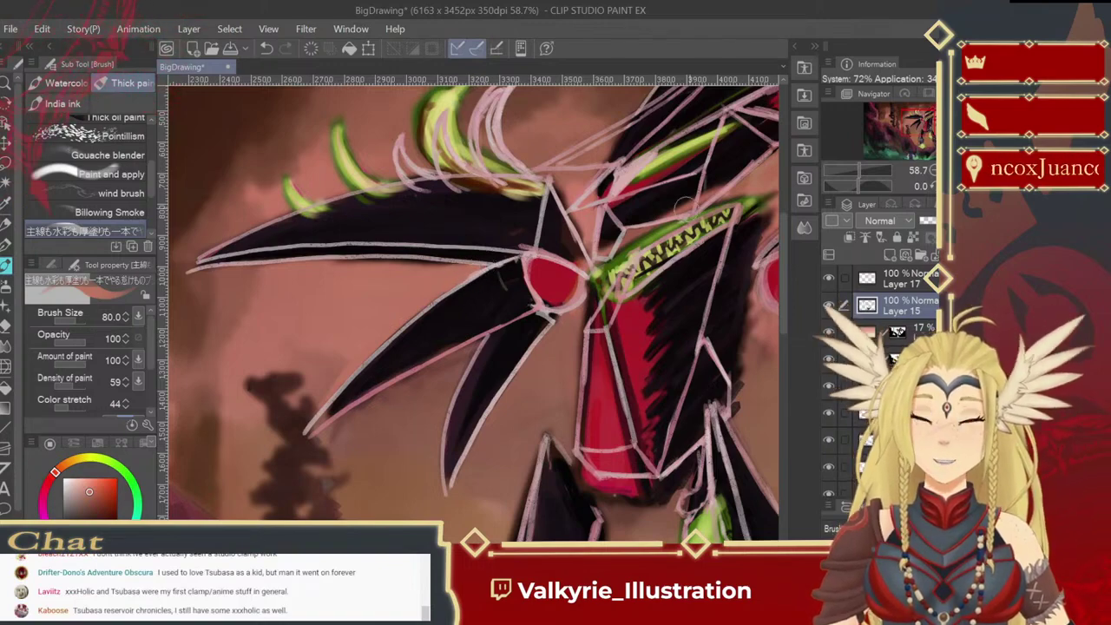
Step: Paint over the middle green spike on the upper arm blade with sampled background colours, using brush size 100 for the main part
key(minus)
key(minus)
key(minus)
key(minus)
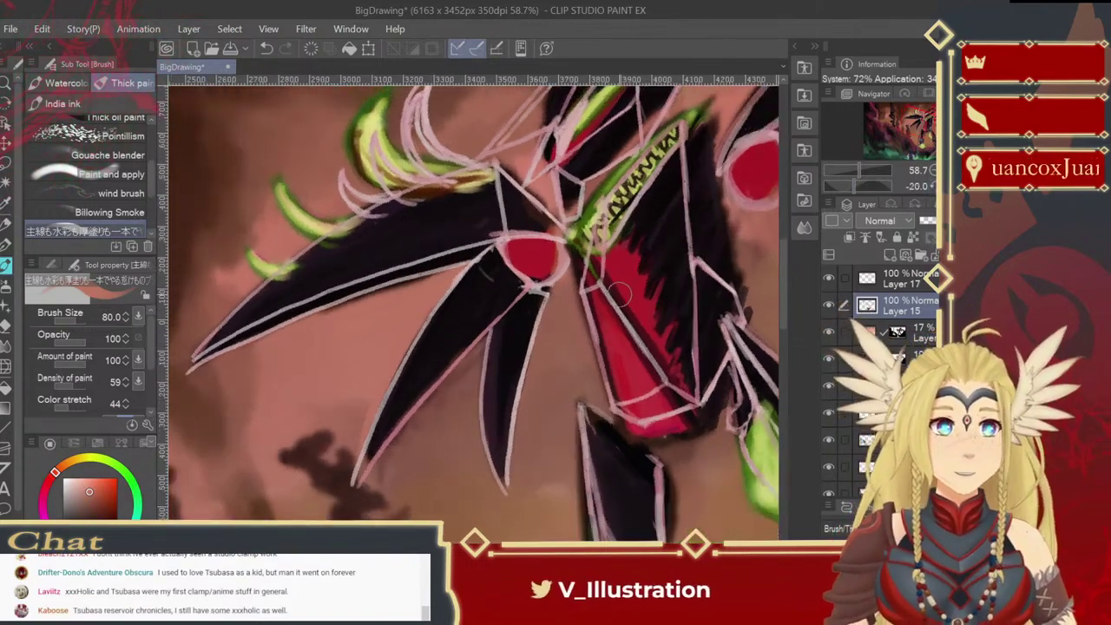
drag(520, 361, 569, 360)
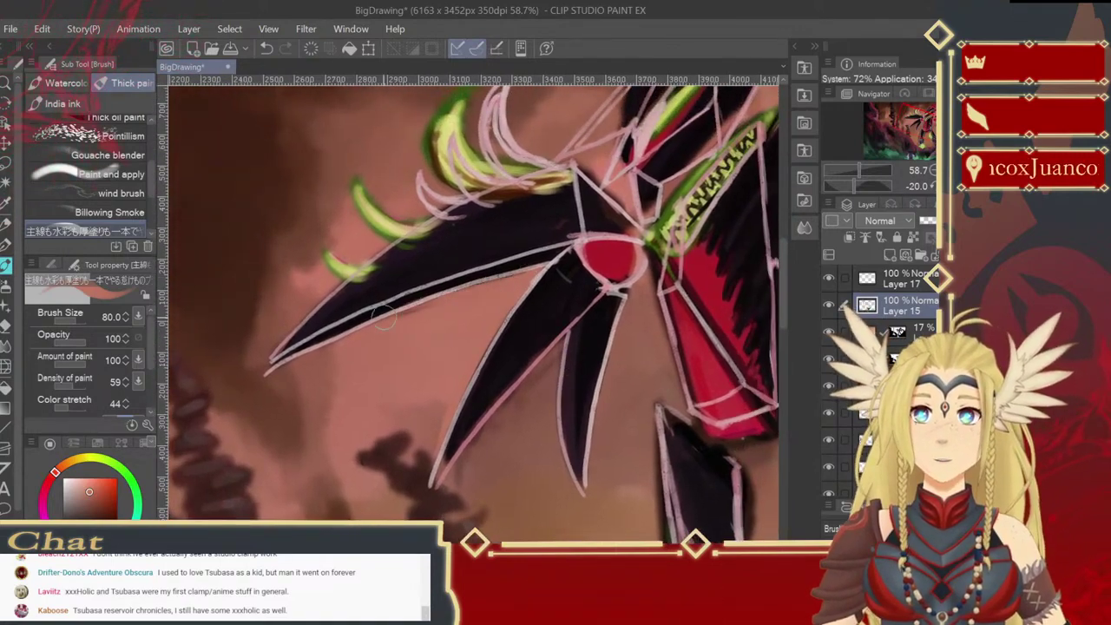
drag(543, 320, 641, 391)
alt+click(453, 352)
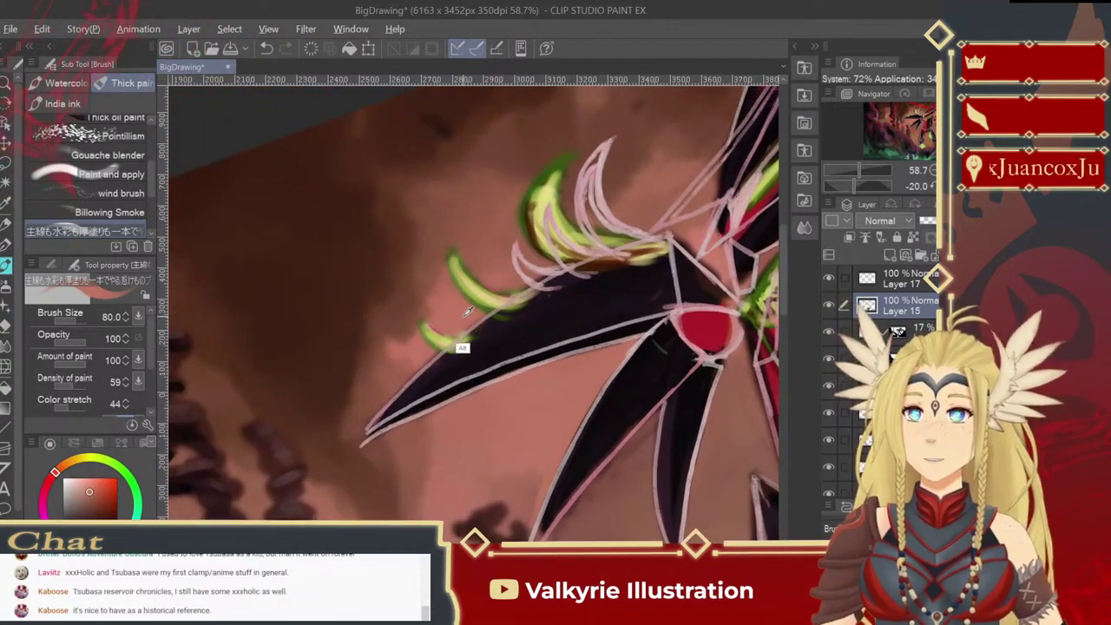
key(])
mouse_move(501, 294)
mouse_down()
mouse_move(466, 279)
mouse_move(475, 312)
mouse_move(462, 286)
mouse_up()
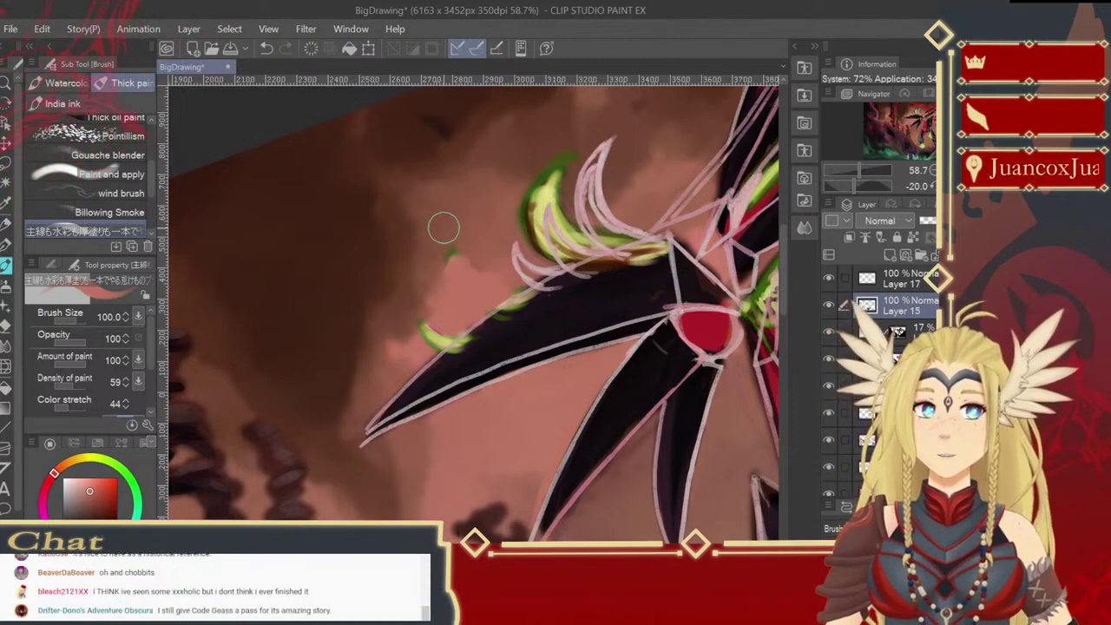
alt+click(446, 251)
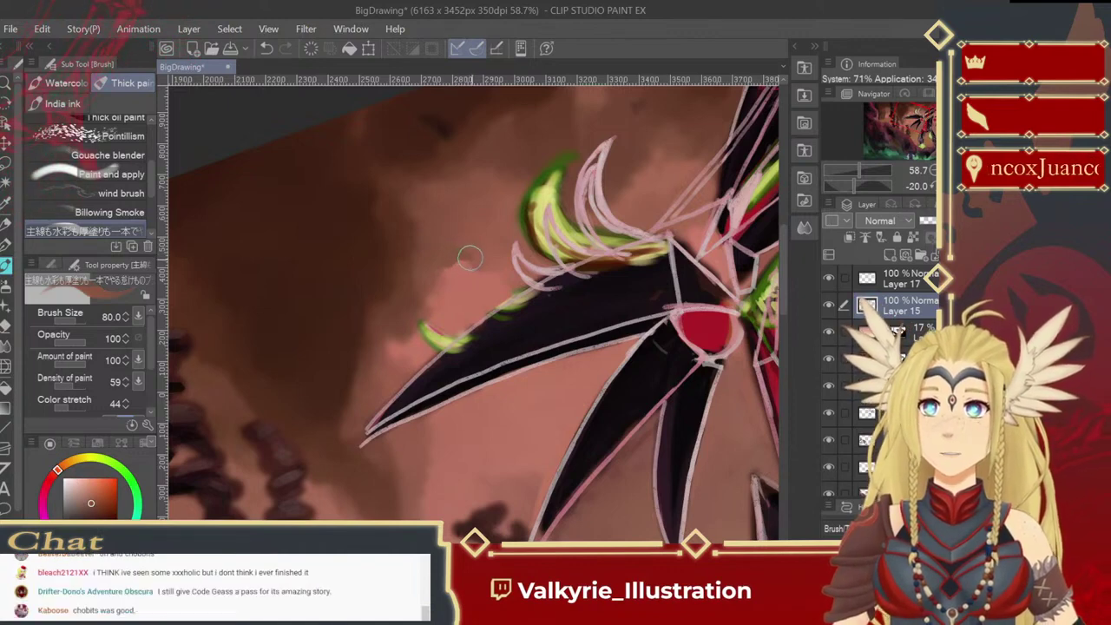
Step: Paint over the smallest green spike near the arm's pointed end with sampled background colours at brush size 80
alt+click(448, 314)
mouse_move(430, 334)
mouse_down()
mouse_move(453, 339)
mouse_move(443, 346)
mouse_up()
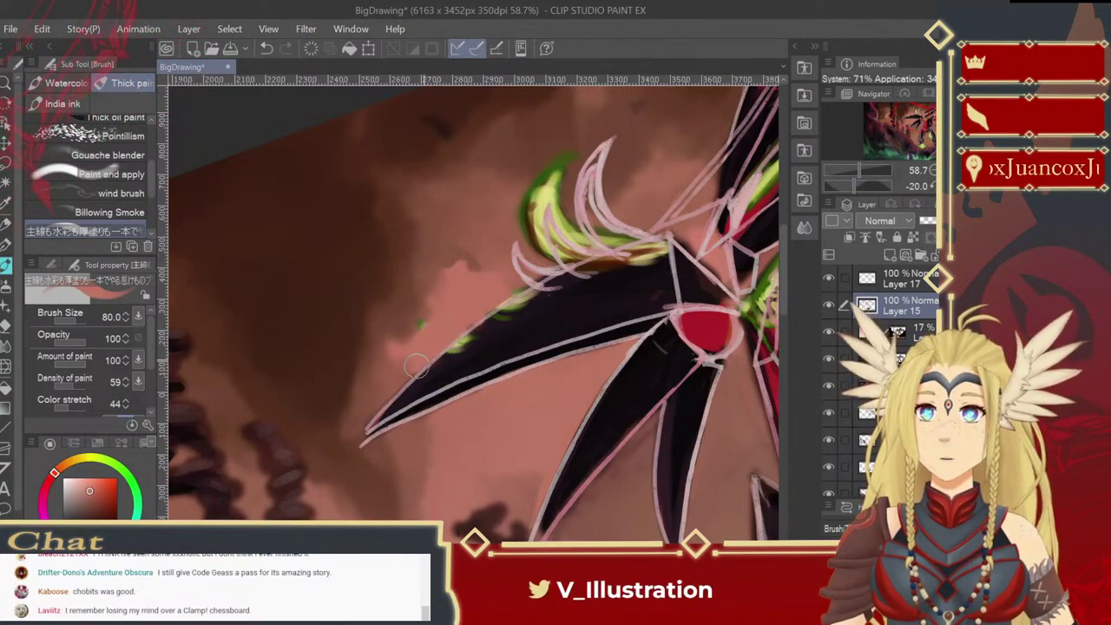
alt+click(418, 322)
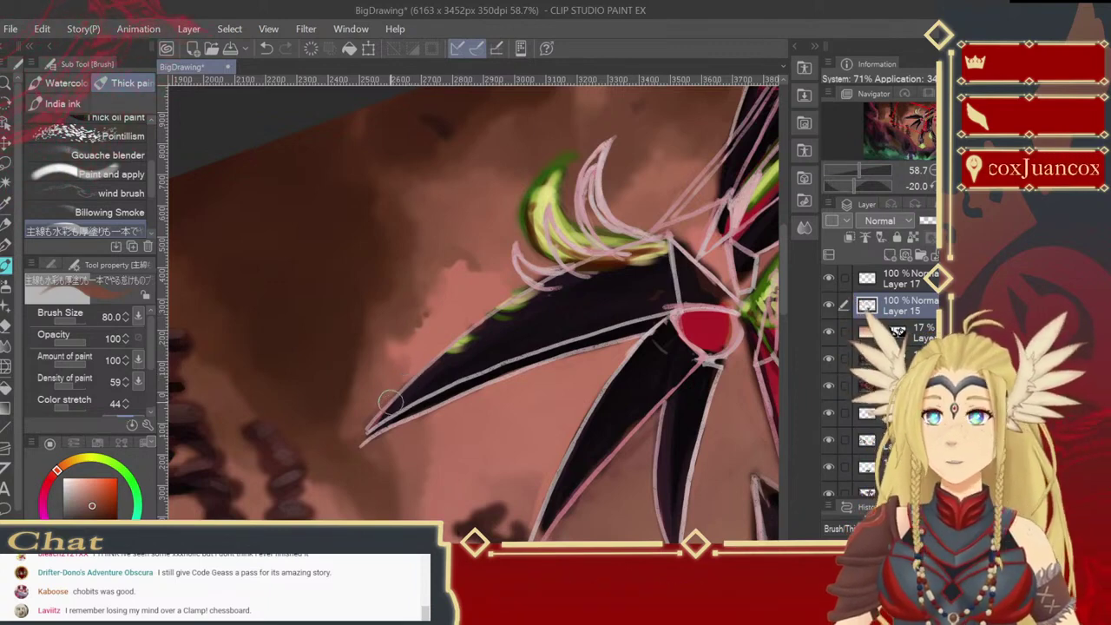
Step: Cover the leftover green bits along the arm's upper edge with the arm's sampled dark colour
alt+click(455, 388)
mouse_move(477, 339)
mouse_down()
mouse_move(527, 300)
mouse_move(506, 297)
mouse_move(453, 337)
mouse_move(516, 293)
mouse_up()
alt+click(497, 295)
alt+click(505, 301)
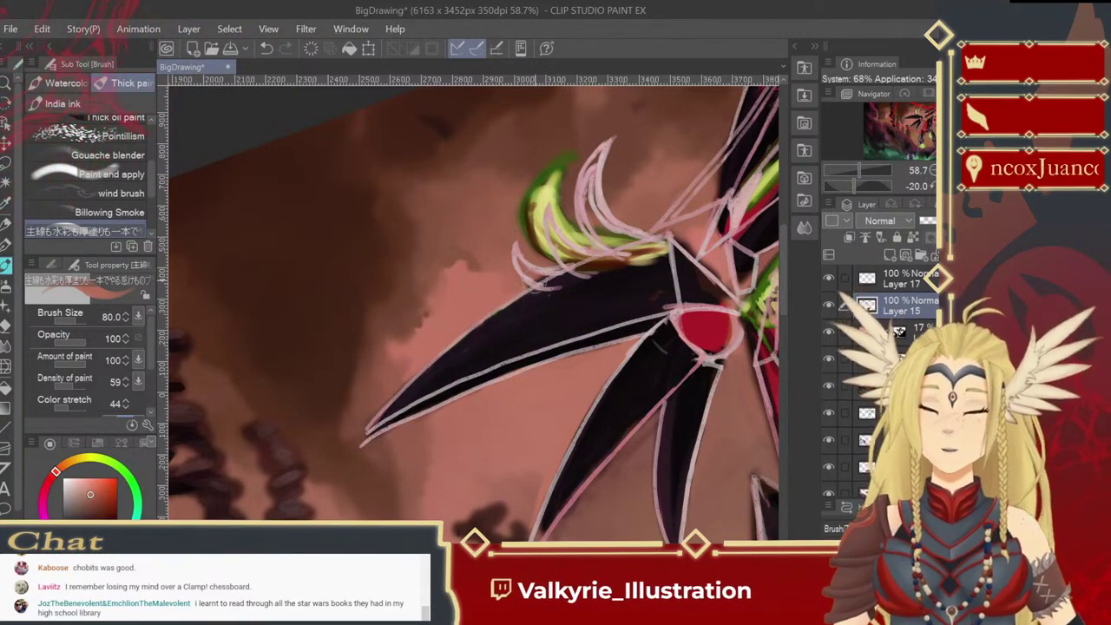
Step: Paint over the large outer green spike on the upper arm blade with sampled background colours, trimming it to the sketched spikes
alt+click(519, 202)
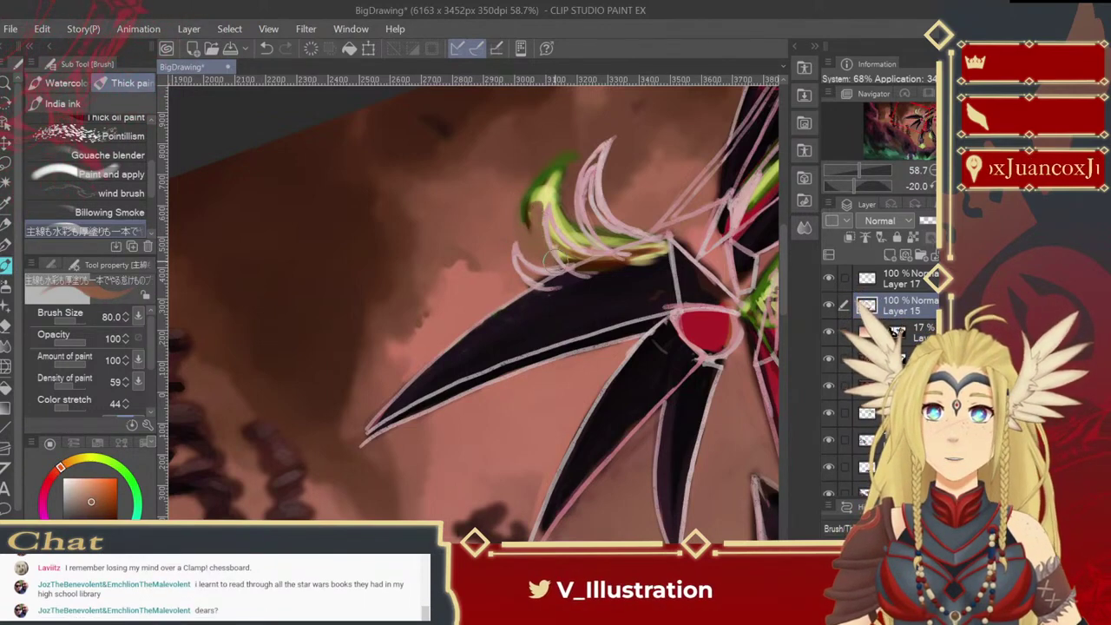
alt+click(506, 202)
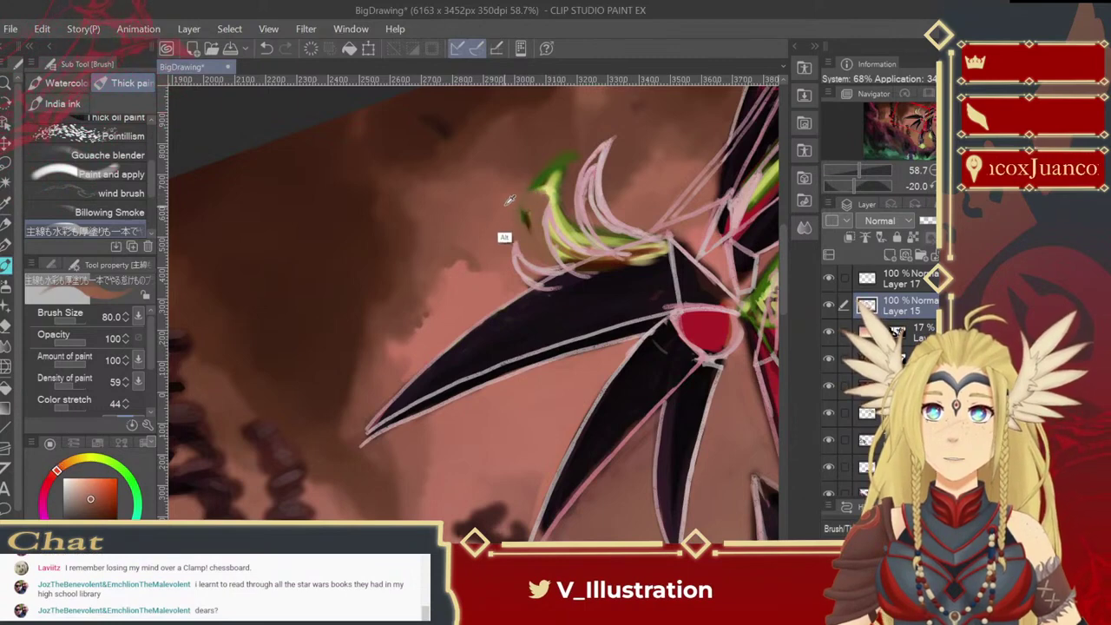
key(ctrl+z)
alt+click(545, 158)
alt+click(544, 157)
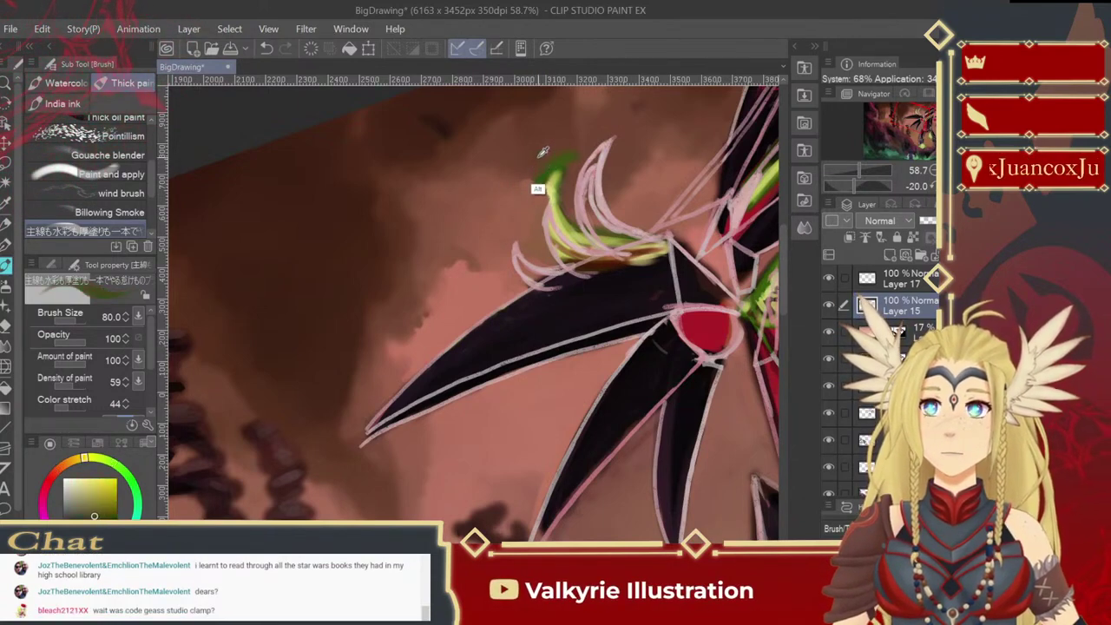
alt+click(561, 138)
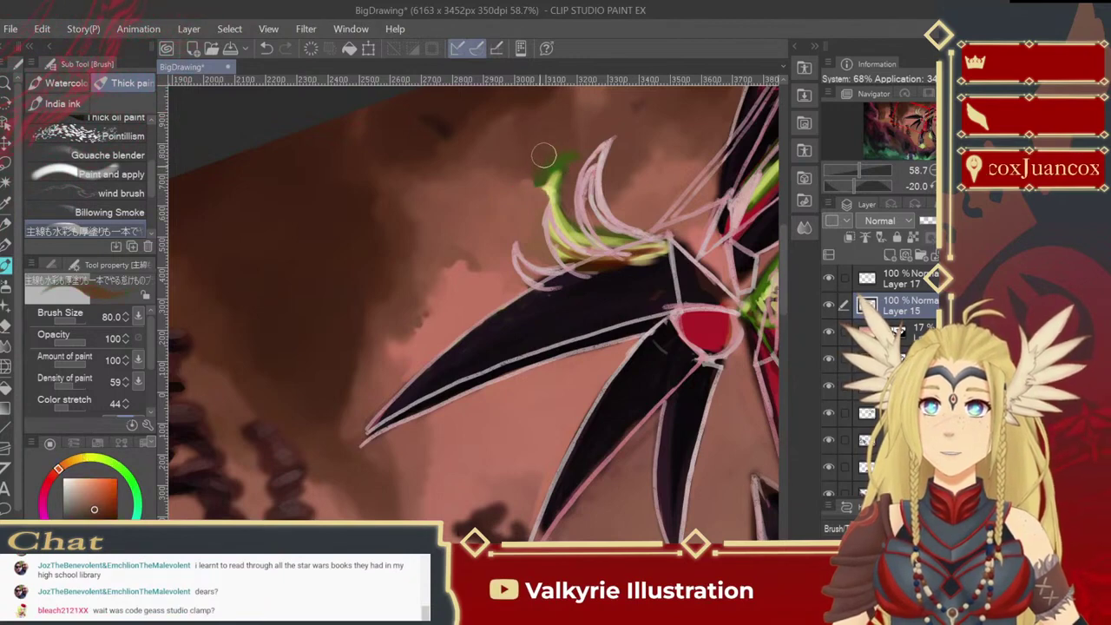
drag(564, 157, 561, 205)
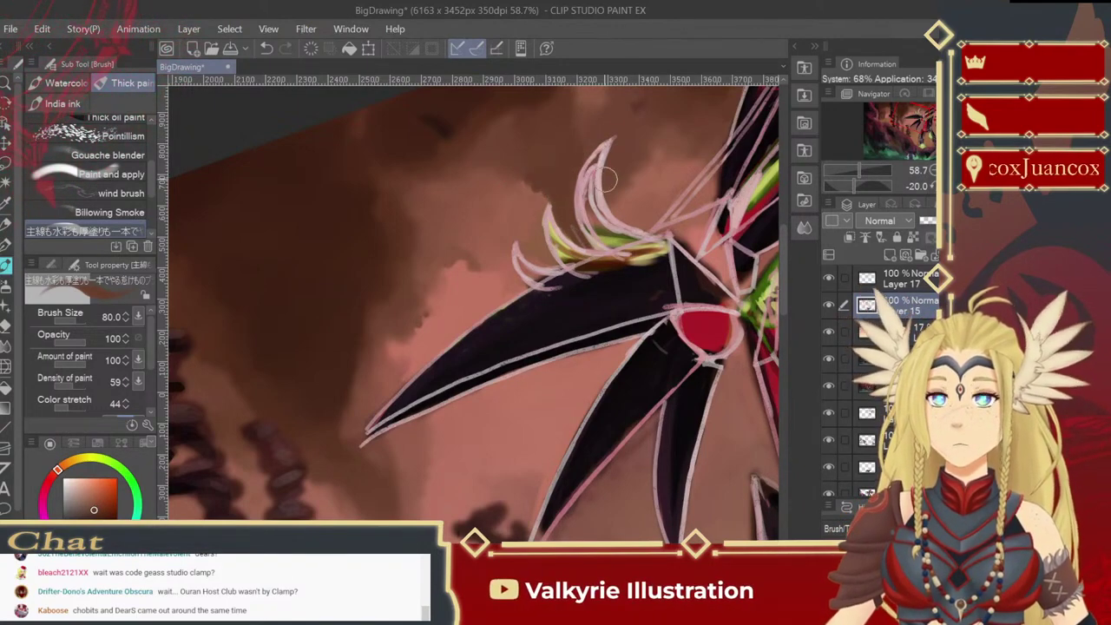
Step: Trim the upper edge of the opposite arm's large black blade to the sketch line with sampled background colours
drag(586, 267, 441, 288)
drag(572, 189, 466, 356)
mouse_move(541, 425)
mouse_down()
mouse_move(546, 312)
mouse_move(509, 347)
mouse_move(463, 260)
mouse_move(504, 315)
mouse_move(562, 355)
mouse_move(594, 338)
mouse_up()
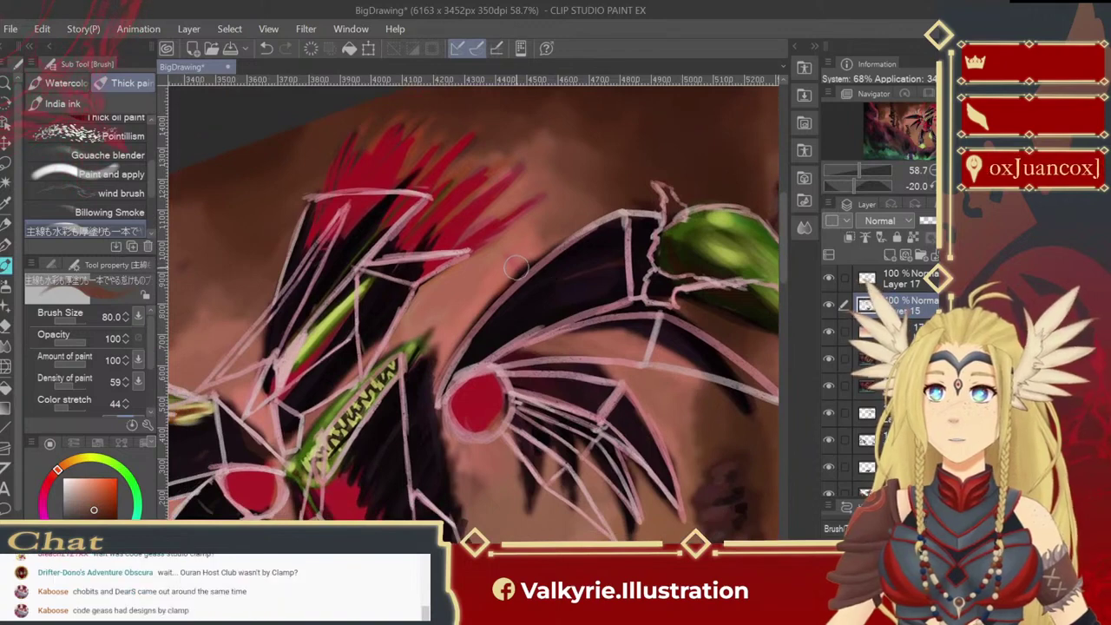
alt+click(502, 271)
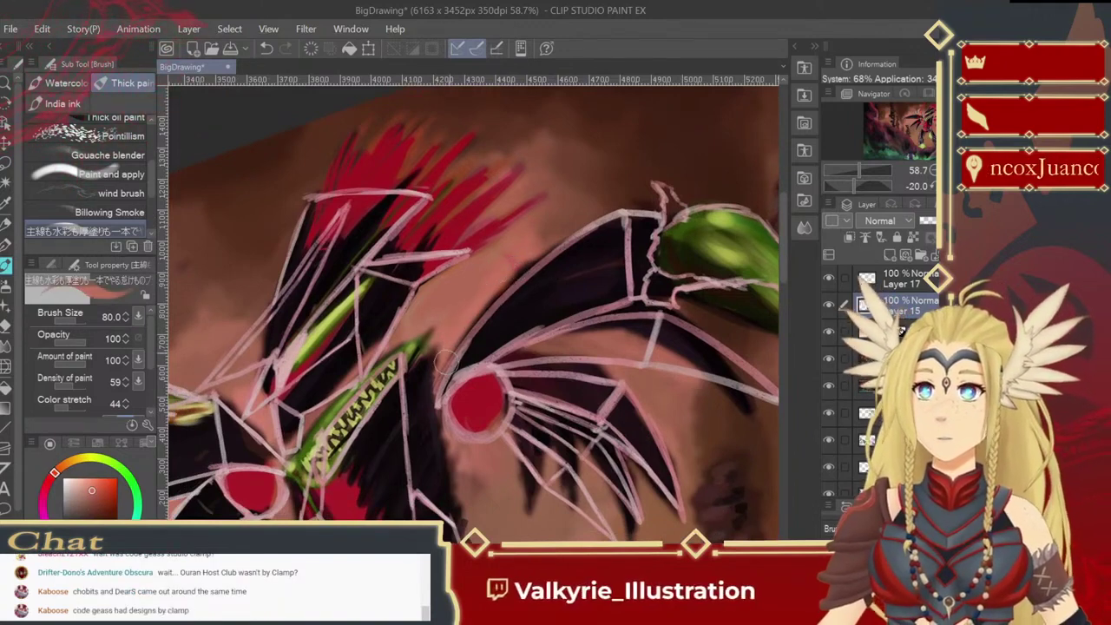
drag(512, 290, 571, 228)
alt+click(568, 239)
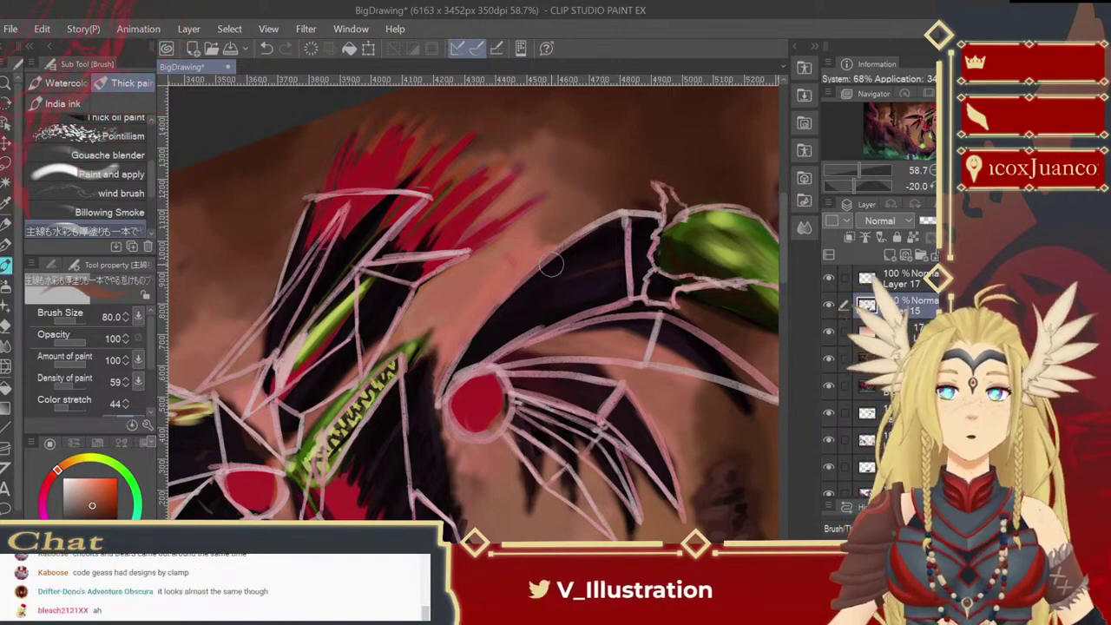
Step: Paint over the dark overspill along the inner side of the curved green forearm with sampled brown background colours
mouse_move(605, 297)
mouse_down()
mouse_move(597, 319)
mouse_move(508, 320)
mouse_move(550, 372)
mouse_move(579, 307)
mouse_move(552, 239)
mouse_up()
key(asciicircum)
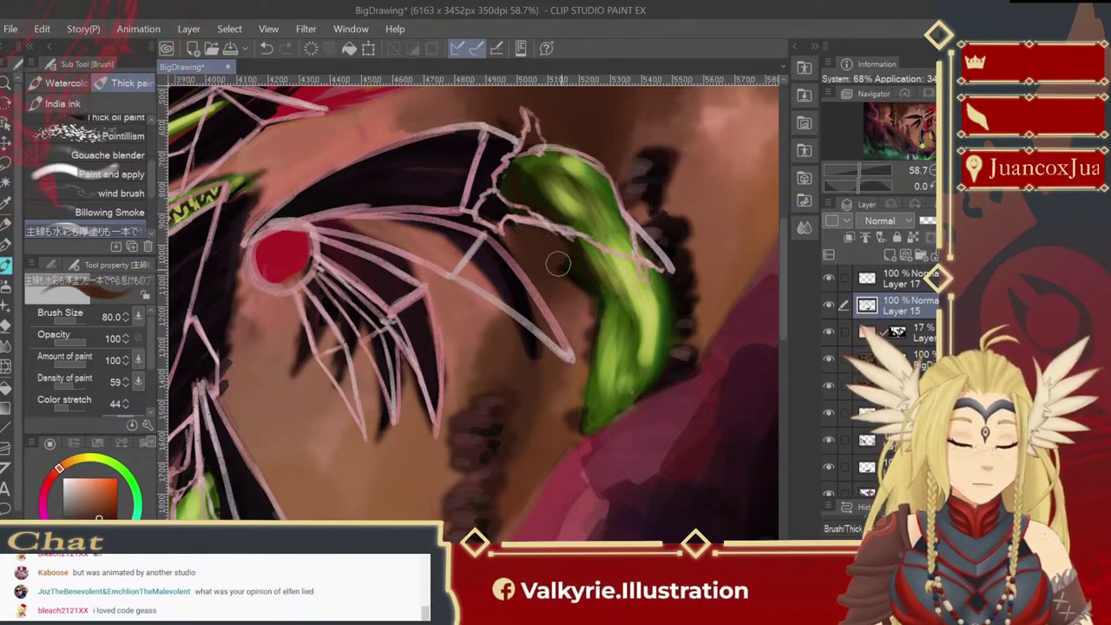
alt+click(584, 314)
drag(586, 302, 584, 286)
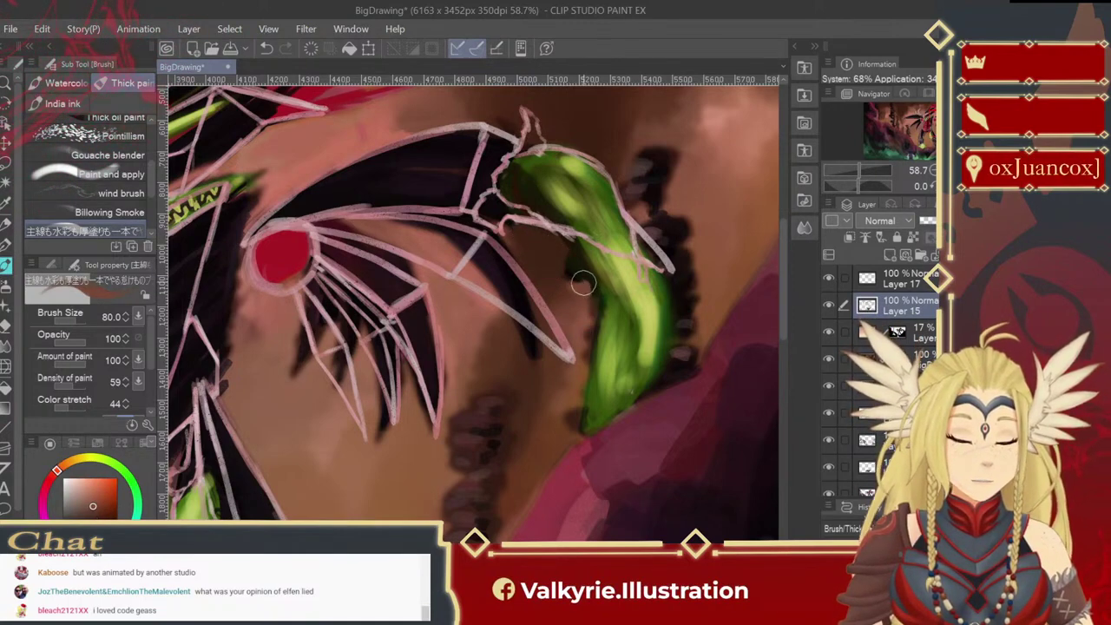
alt+click(560, 258)
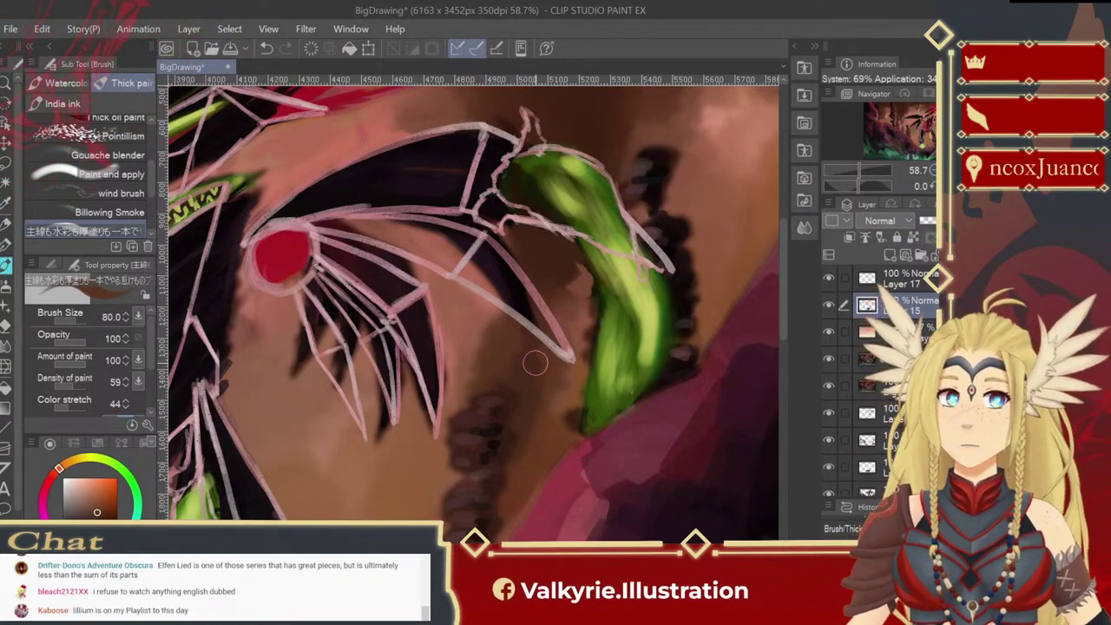
Step: Cover the black overspill beneath the tip of the outermost blade beside the green forearm with background colour
drag(534, 363, 560, 273)
alt+click(545, 349)
drag(547, 317, 544, 372)
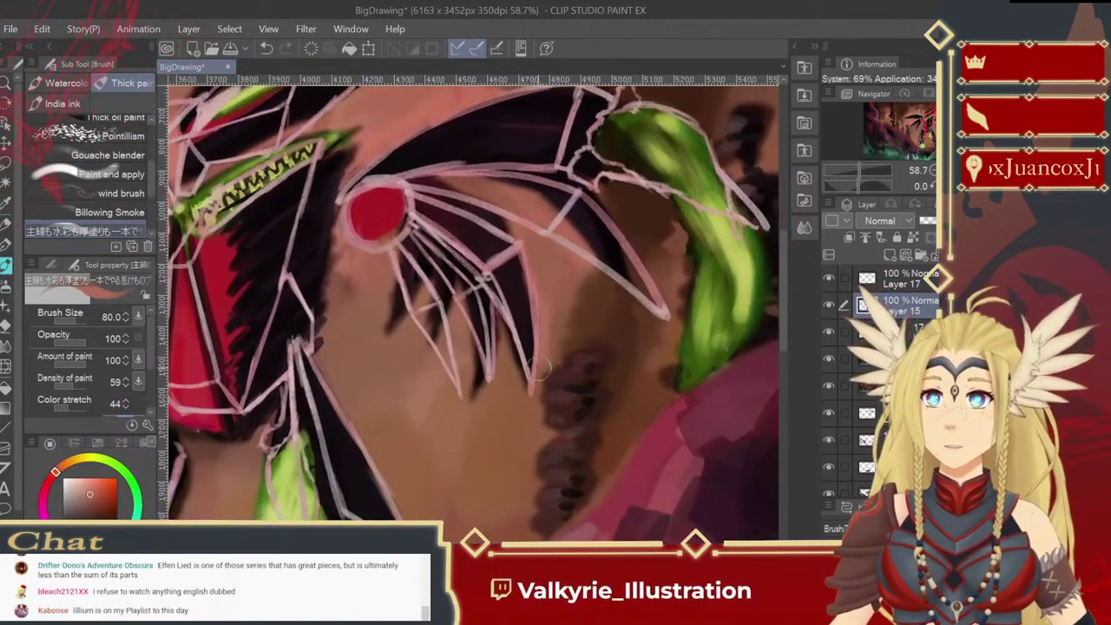
Step: Paint over the black overspill between and below the small hanging blades under the red shoulder joint with sampled background colours
alt+click(511, 383)
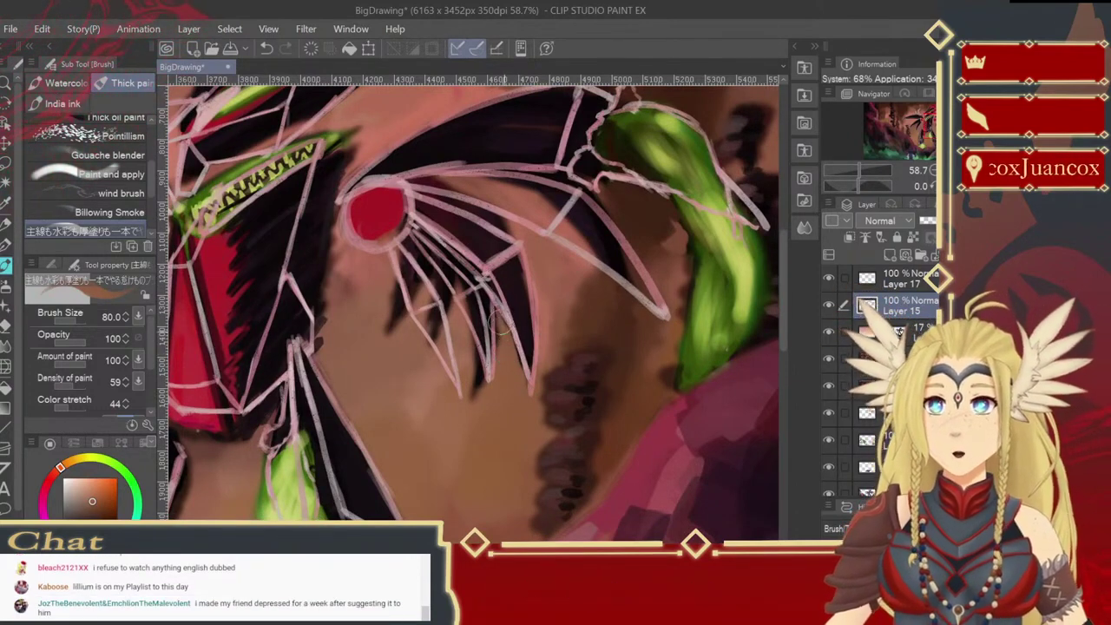
key(ctrl+z)
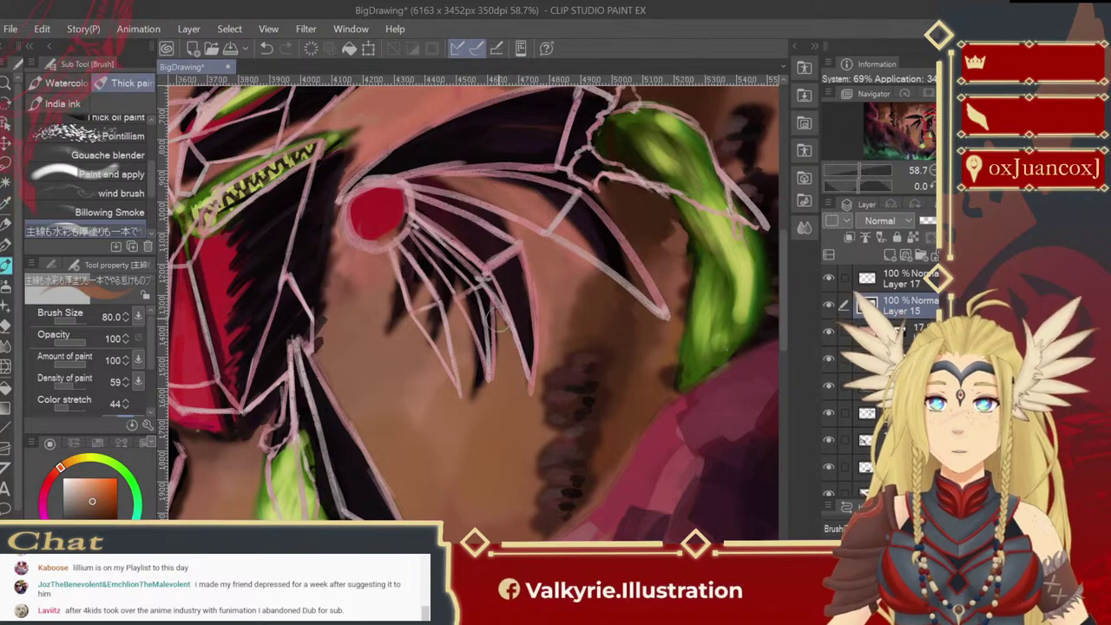
alt+click(476, 335)
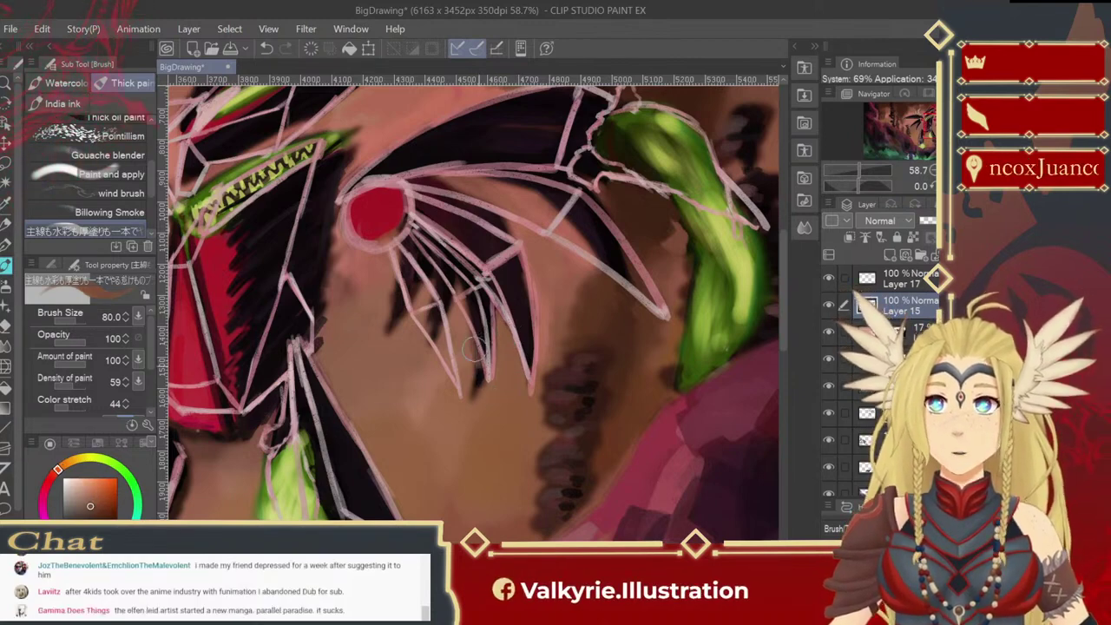
mouse_move(483, 382)
mouse_down()
mouse_move(476, 397)
mouse_move(474, 385)
mouse_up()
alt+click(465, 345)
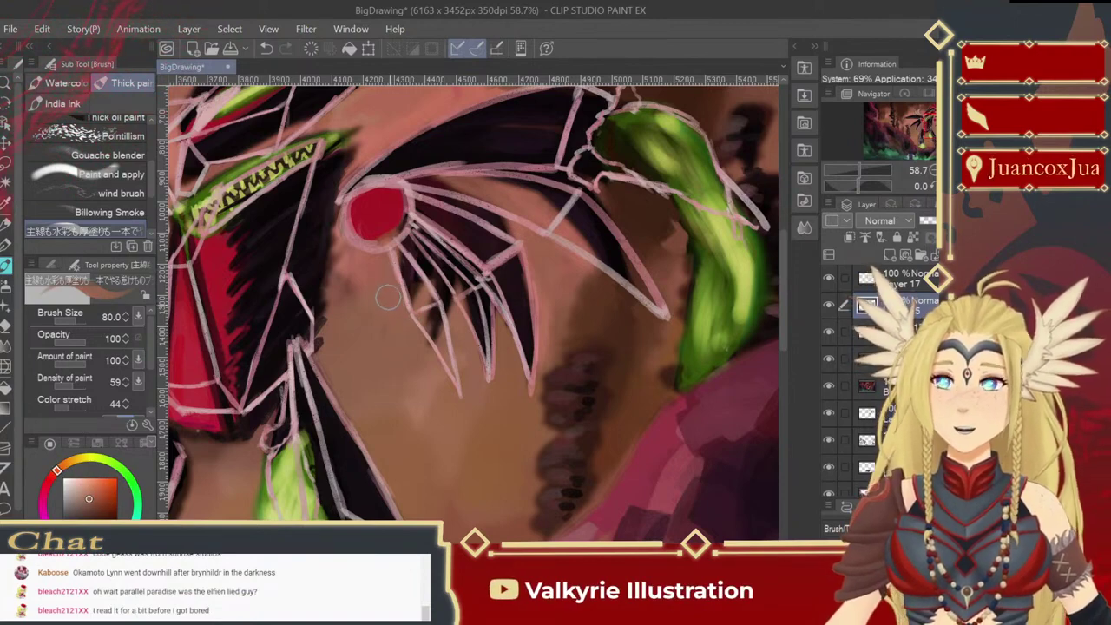
alt+click(447, 323)
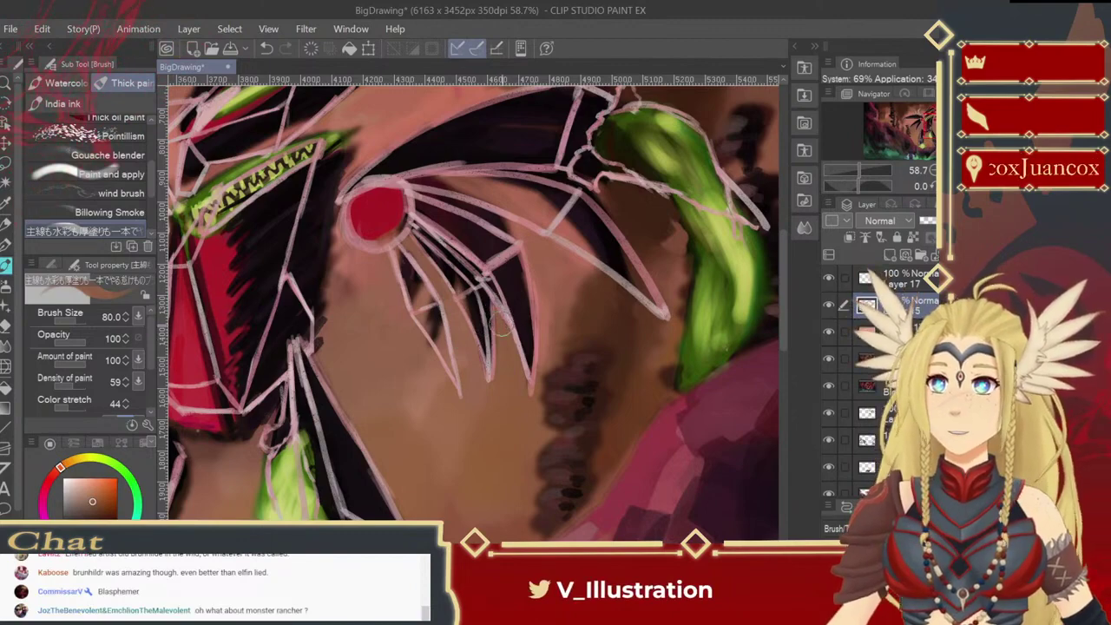
Step: Rotate the canvas view to 20 degrees and fill the gap between the upper arm blade and the hanging blades with background colour
alt+click(513, 259)
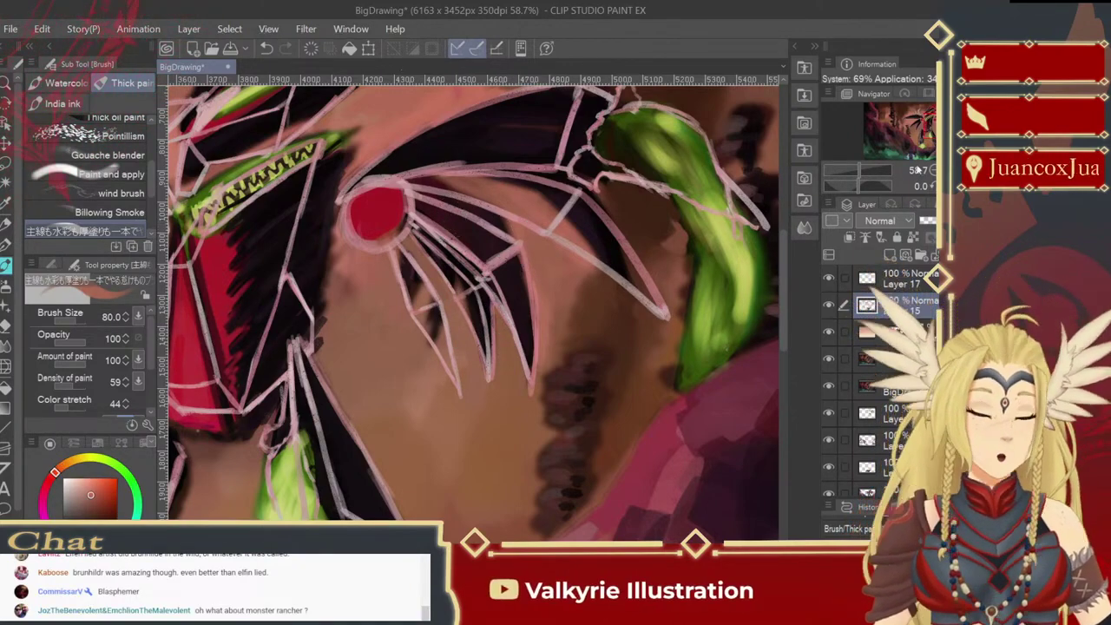
click(953, 186)
click(953, 186)
click(952, 186)
click(953, 185)
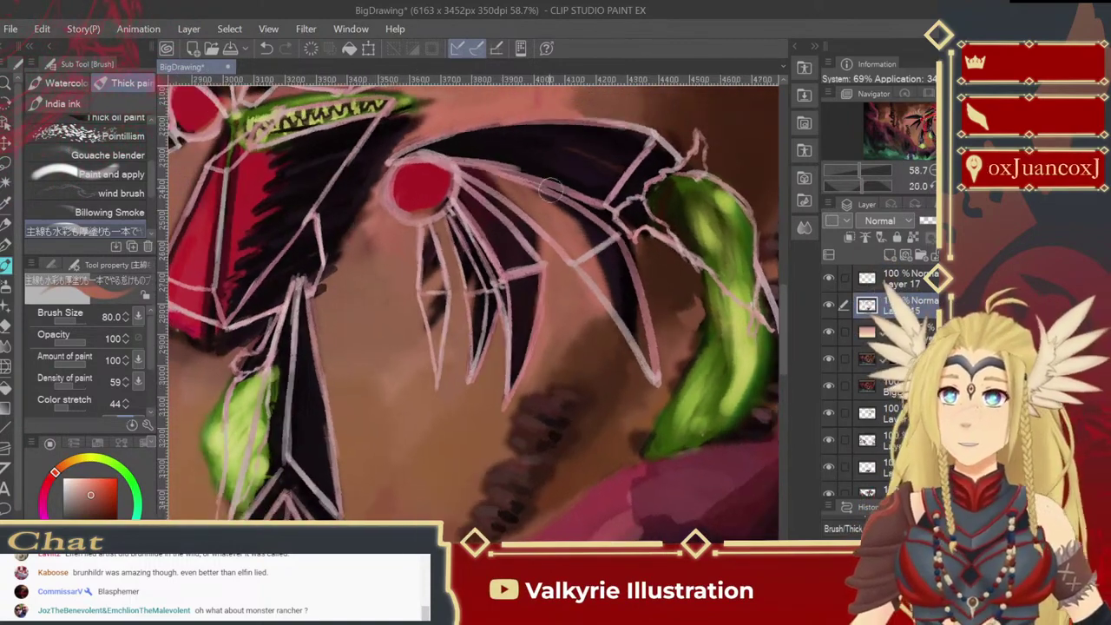
mouse_move(465, 189)
mouse_down()
mouse_move(497, 205)
mouse_move(467, 180)
mouse_move(534, 245)
mouse_up()
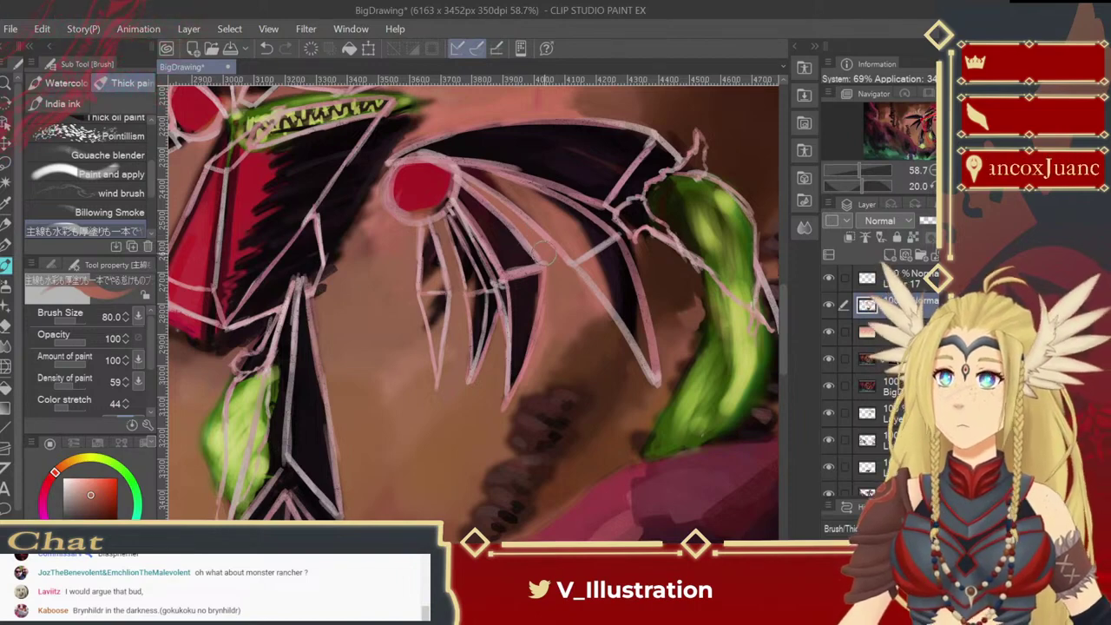
alt+click(642, 260)
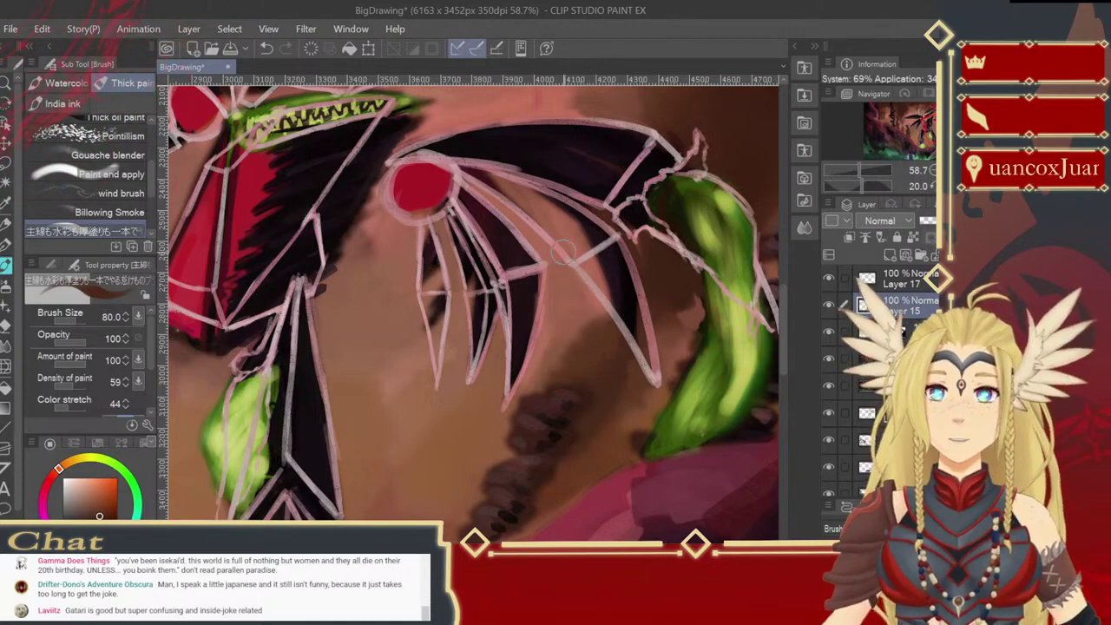
Step: Cover the black overspill beside the left leg's knee joint with a sampled background colour at brush size 80
mouse_move(462, 358)
mouse_down()
mouse_move(608, 352)
mouse_move(598, 408)
mouse_move(572, 278)
mouse_up()
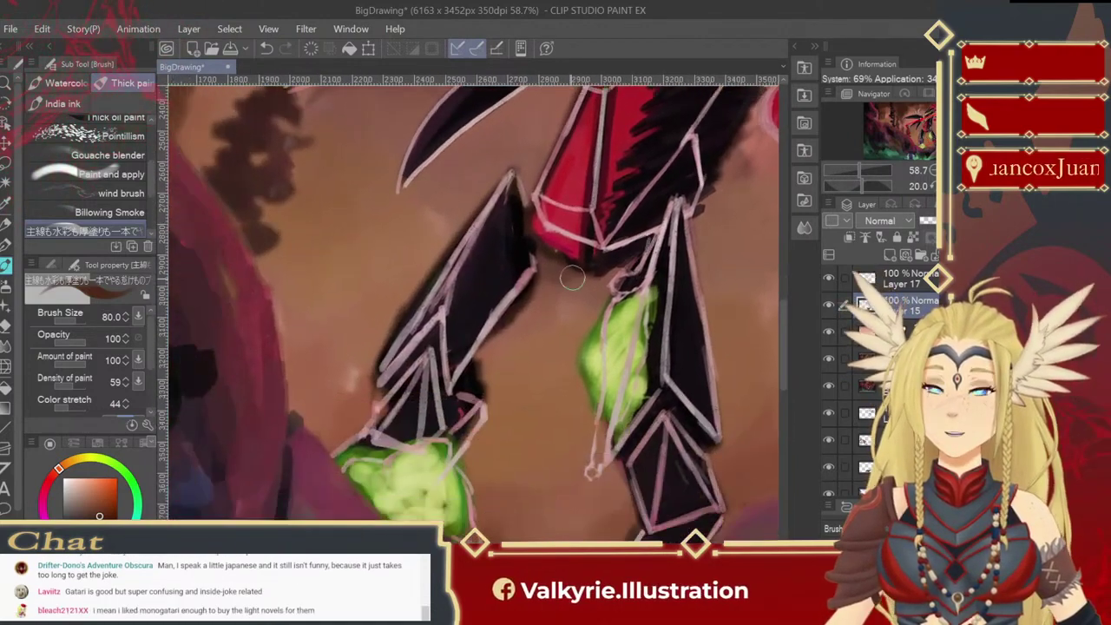
alt+click(535, 316)
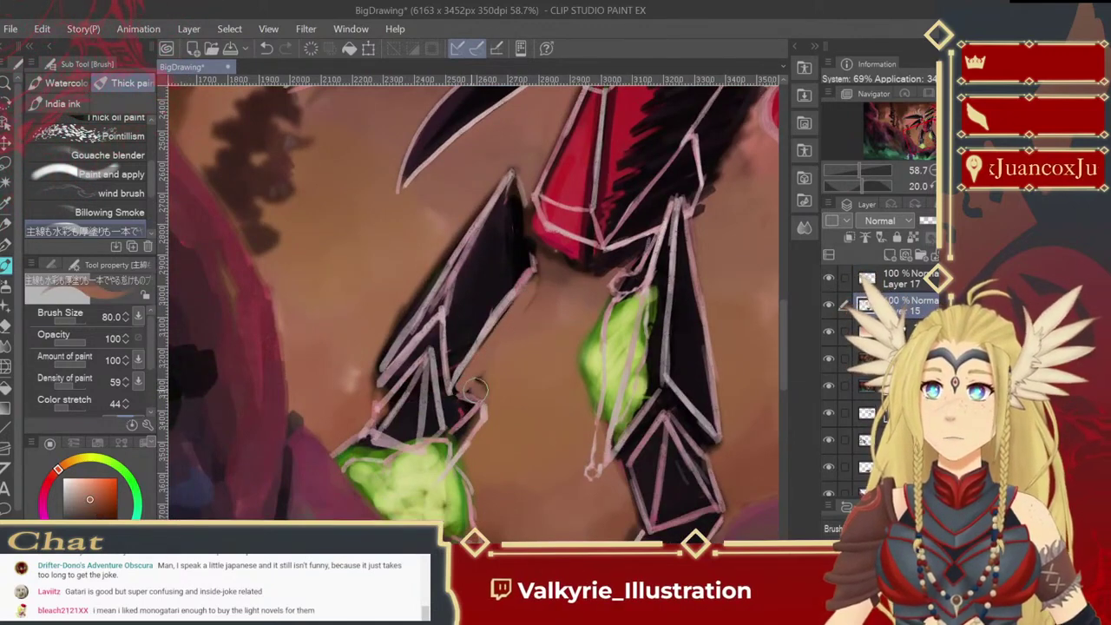
mouse_move(484, 395)
mouse_down()
mouse_move(481, 384)
mouse_move(466, 391)
mouse_move(486, 384)
mouse_up()
Step: Clean up the background along the left leg's inner edge with sampled colours at brush size 120
key(bracketright)
key(bracketright)
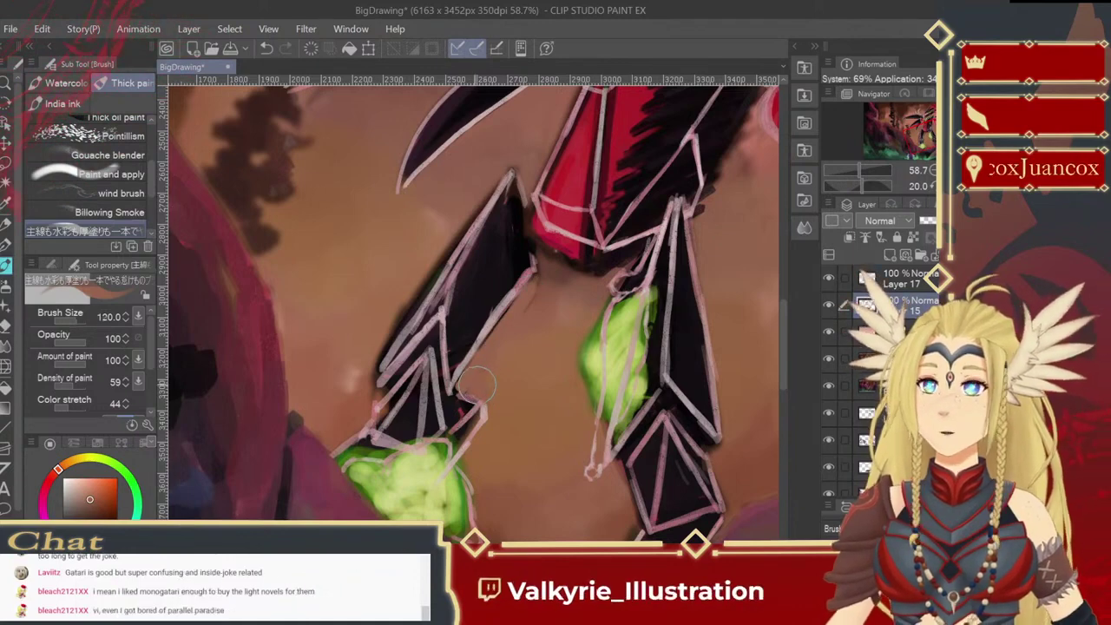
mouse_move(513, 308)
mouse_down()
mouse_move(551, 280)
mouse_move(546, 268)
mouse_move(538, 308)
mouse_move(530, 299)
mouse_move(545, 290)
mouse_up()
alt+click(552, 274)
alt+click(525, 332)
Step: Paint over the overspill below the torso and the green bulge outside the other leg's outline at brush size 150
key(bracketright)
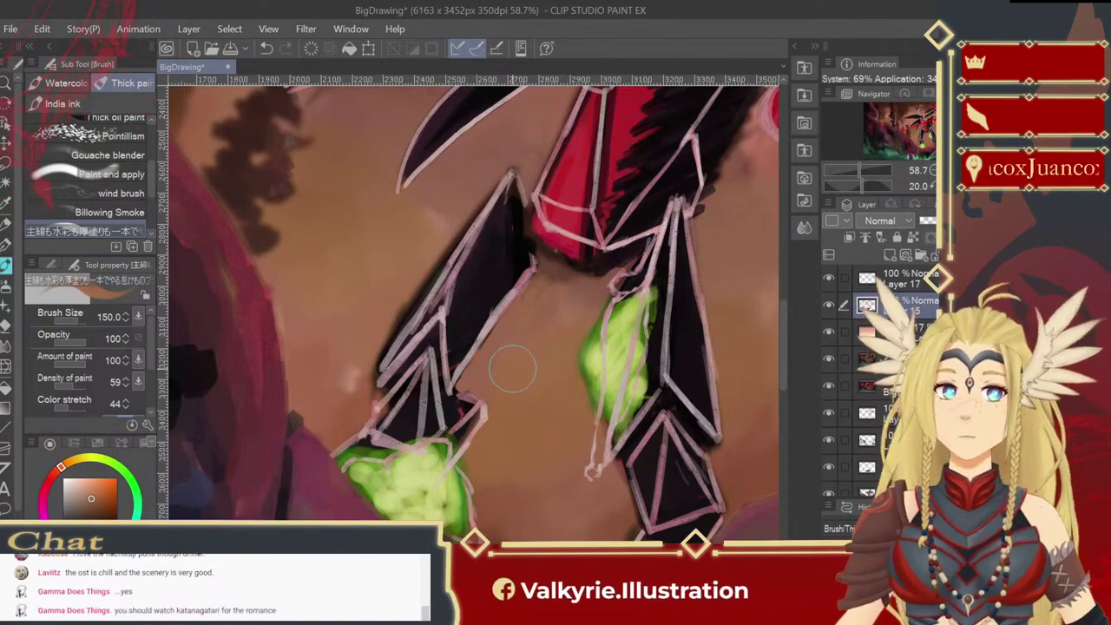
mouse_move(534, 353)
mouse_down()
mouse_move(509, 385)
mouse_move(511, 353)
mouse_move(521, 366)
mouse_move(498, 402)
mouse_move(529, 371)
mouse_up()
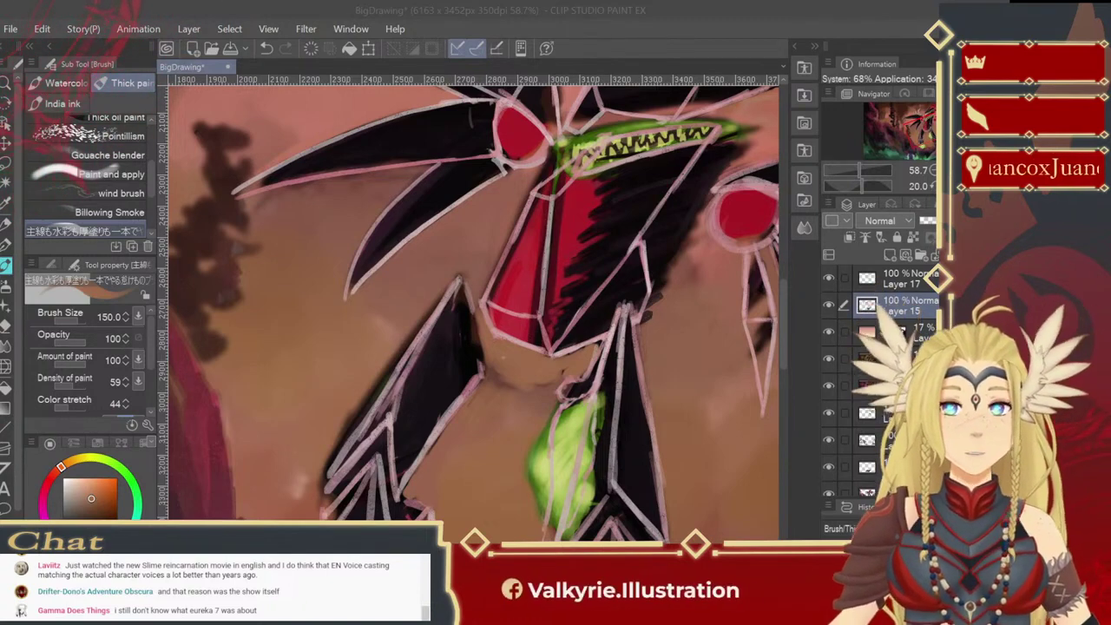
click(475, 443)
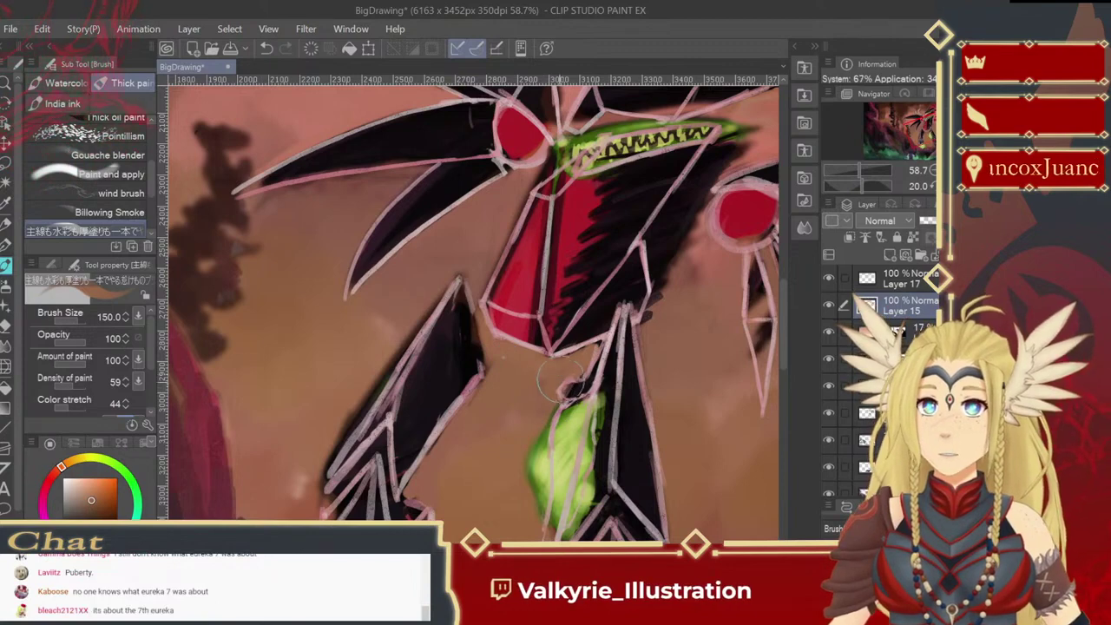
mouse_move(534, 434)
mouse_down()
mouse_move(532, 518)
mouse_move(549, 409)
mouse_up()
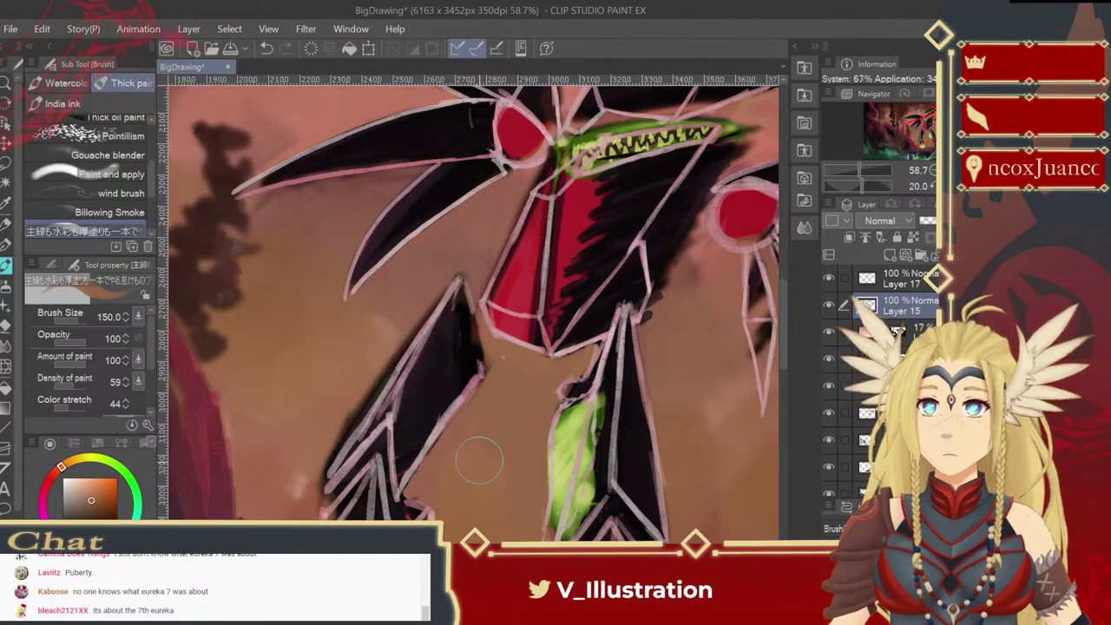
Step: Paint over the black overspill along the torso's outer side and the pointed green jaw end with sampled background colours
mouse_move(515, 469)
mouse_down()
mouse_move(498, 463)
mouse_move(390, 506)
mouse_move(373, 564)
mouse_up()
alt+click(596, 488)
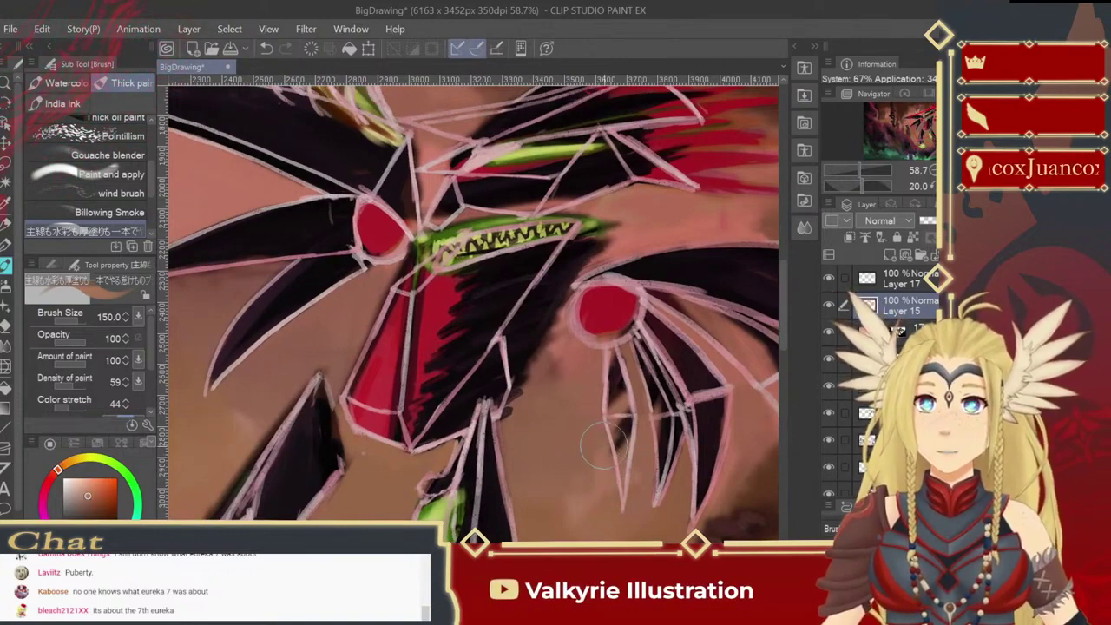
alt+click(586, 381)
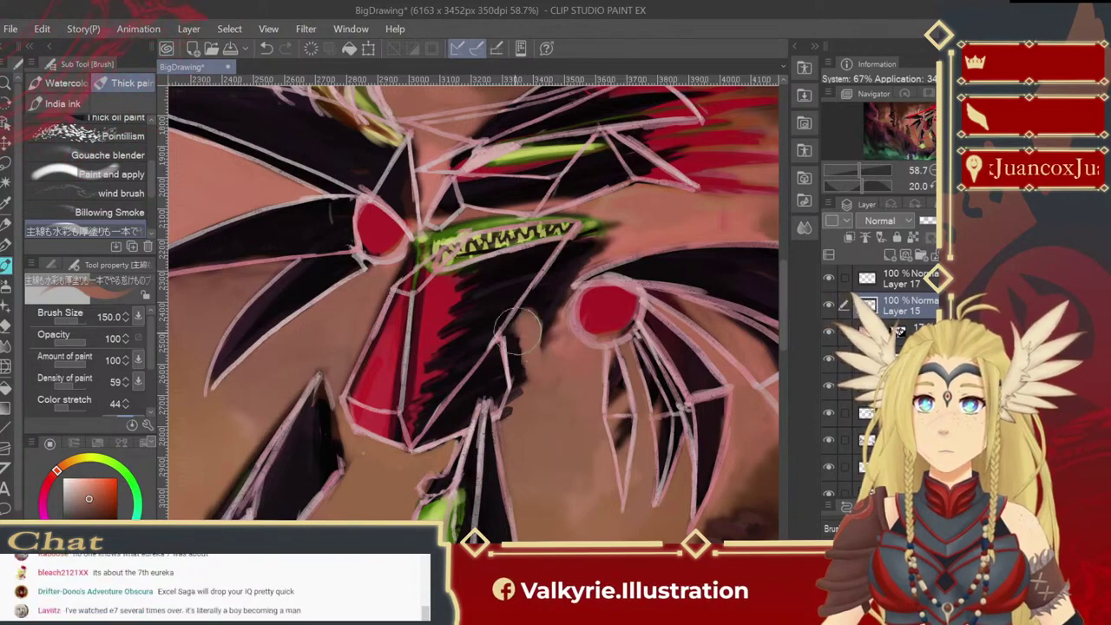
mouse_move(553, 295)
mouse_down()
mouse_move(596, 226)
mouse_move(602, 239)
mouse_move(545, 314)
mouse_up()
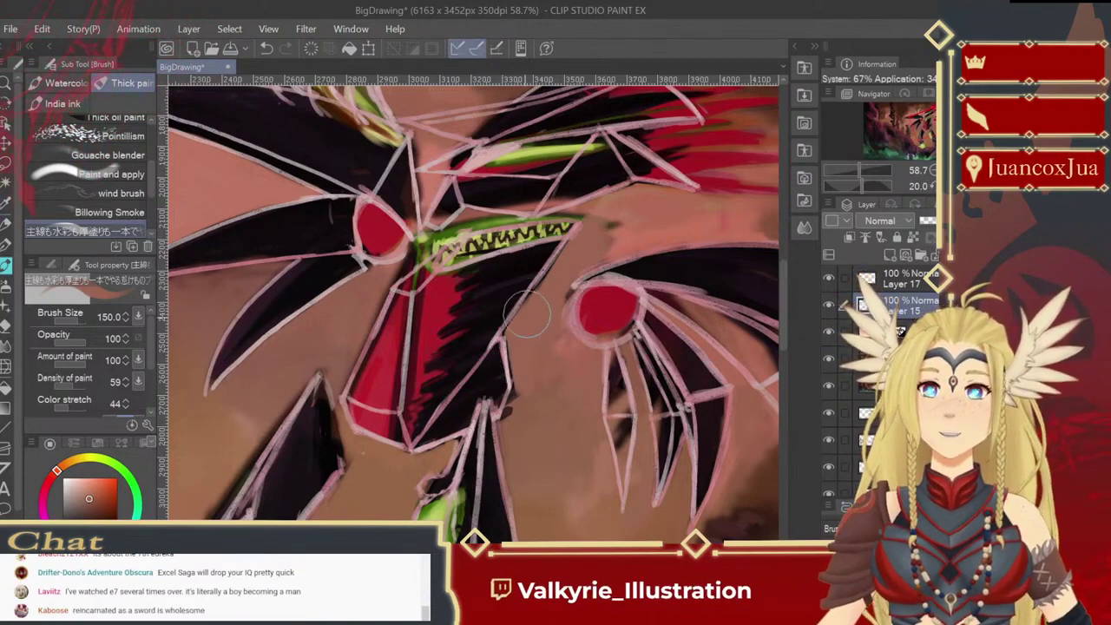
drag(522, 383, 511, 427)
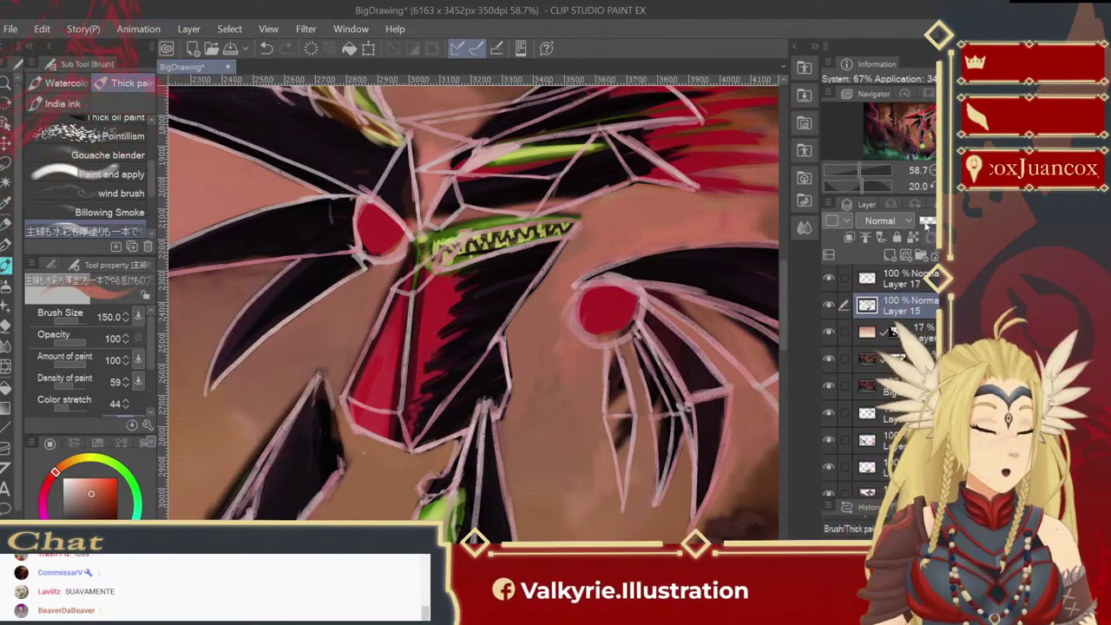
Step: Examine the whole painting with and without the sketch lines on Layer 17, leaving that layer hidden
key(ctrl+minus)
key(ctrl+minus)
key(ctrl+minus)
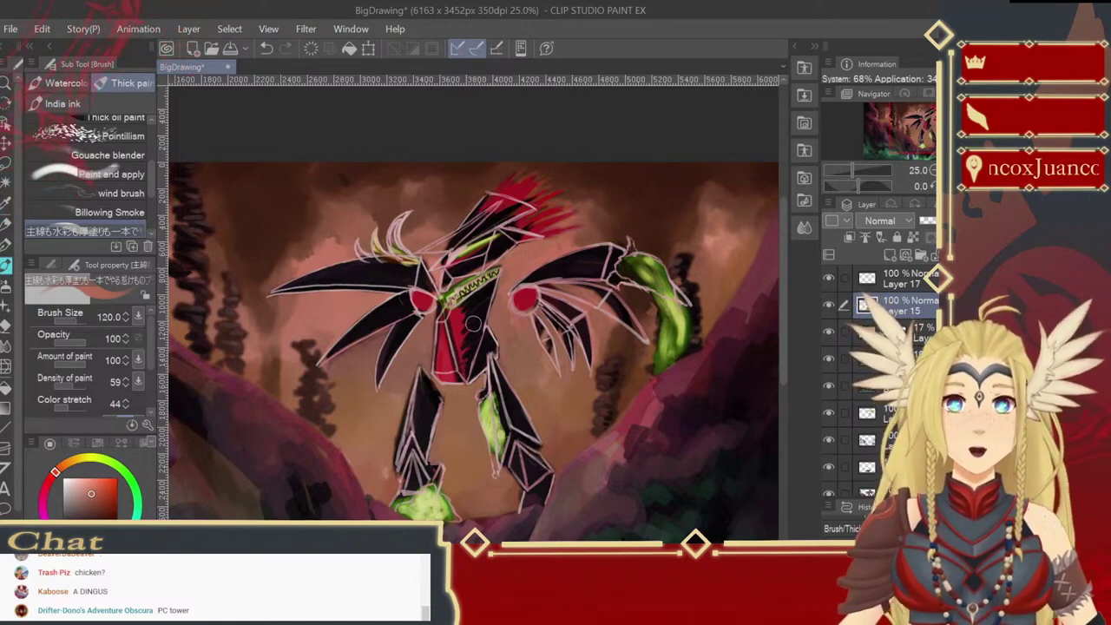
drag(641, 492, 633, 495)
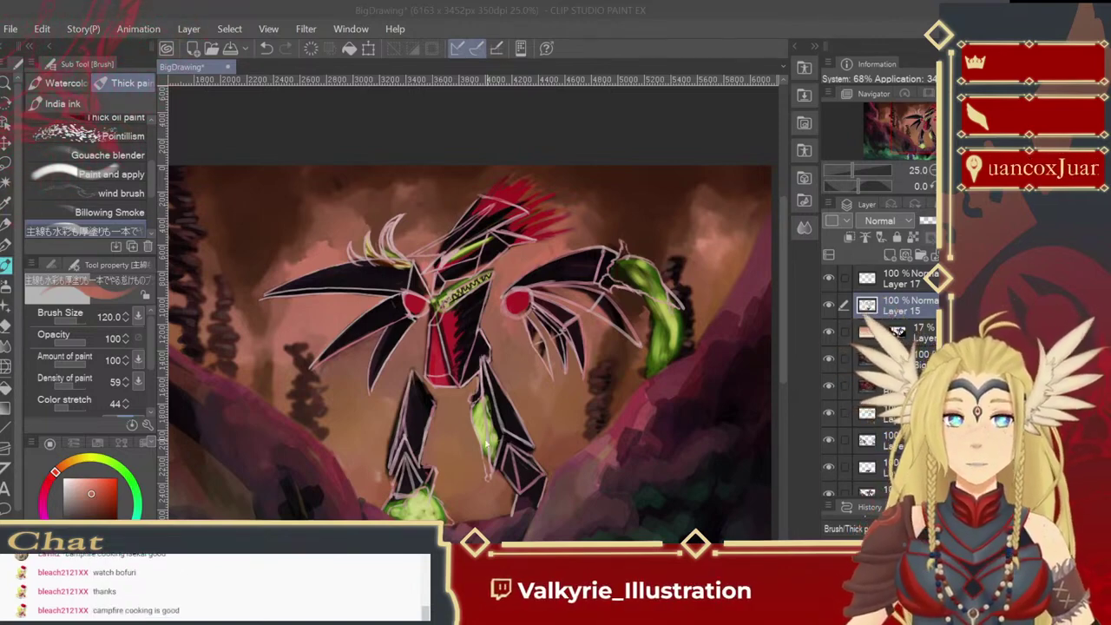
click(6, 82)
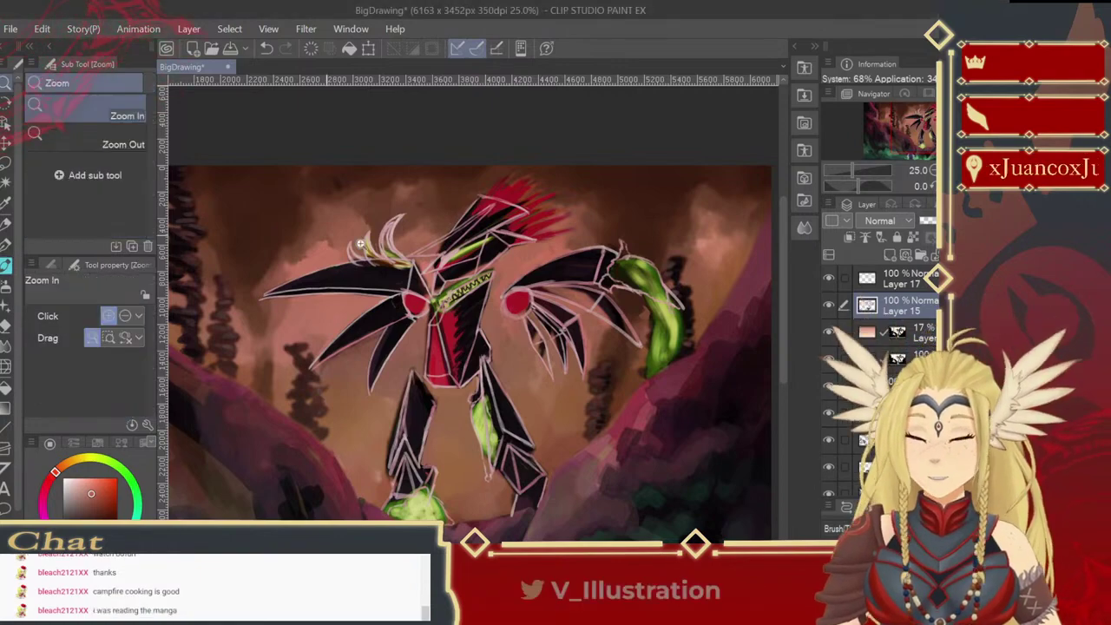
drag(530, 385, 583, 385)
scroll(563, 351, down, 2)
scroll(548, 363, down, 1)
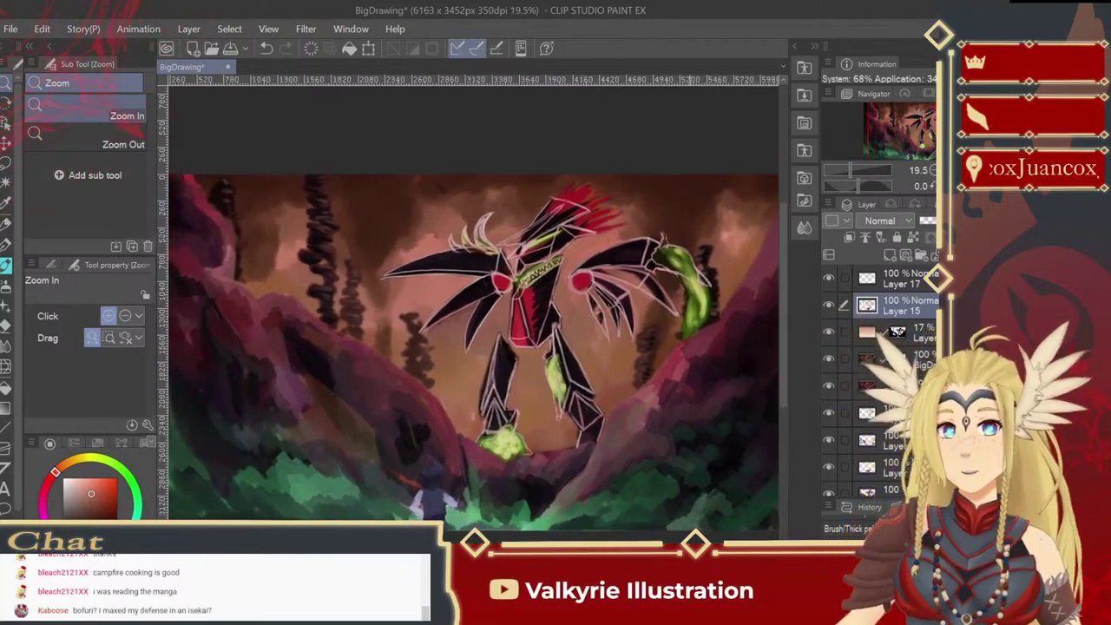
click(828, 278)
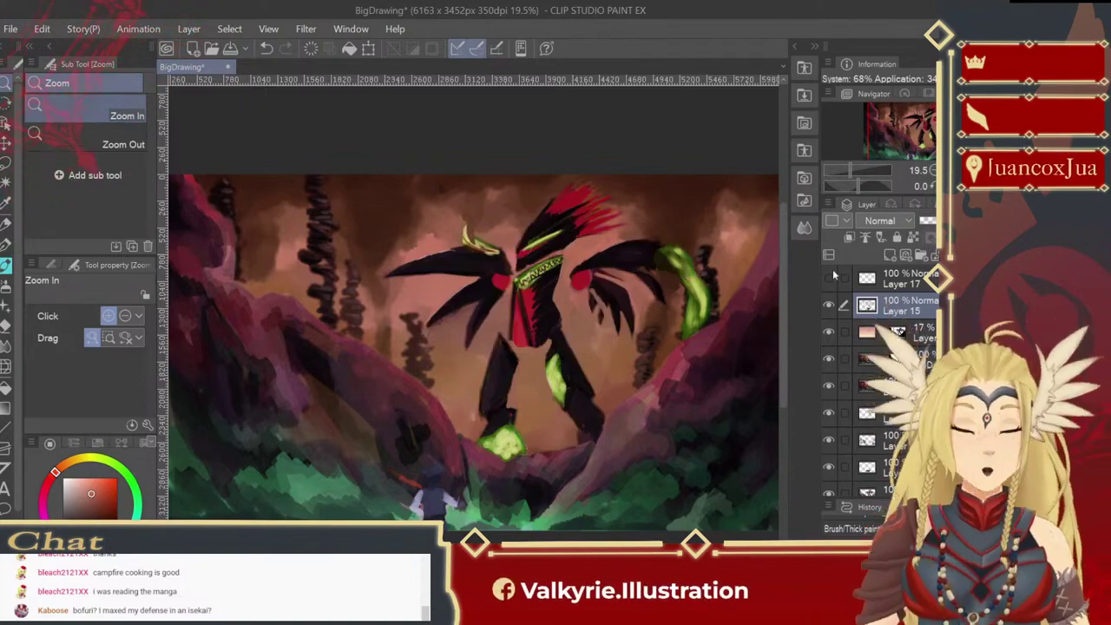
click(829, 278)
click(829, 279)
click(829, 279)
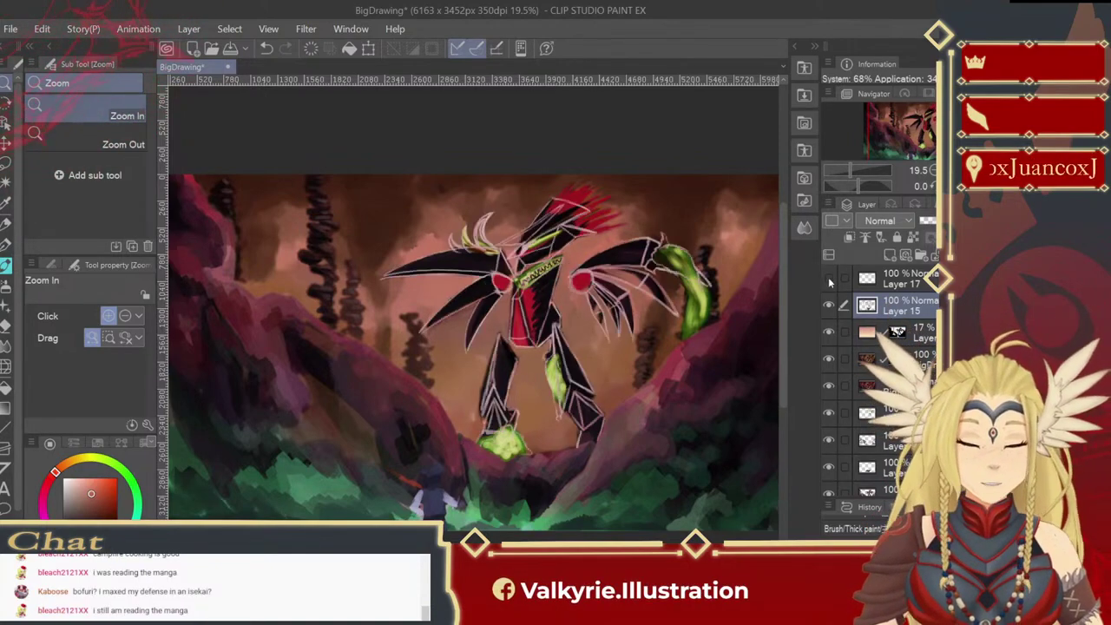
click(829, 279)
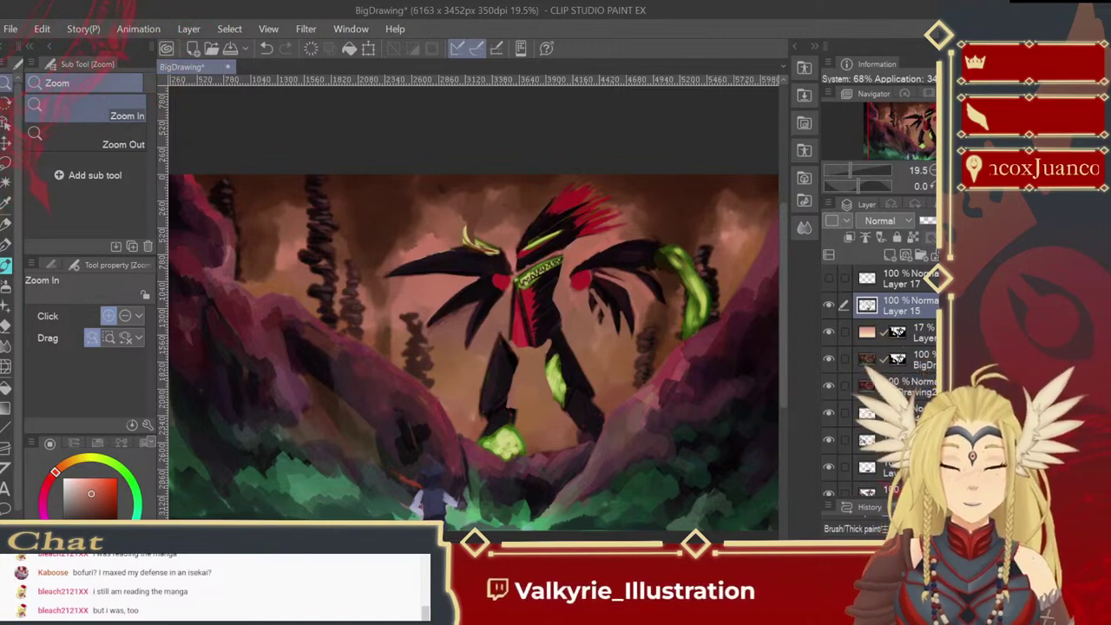